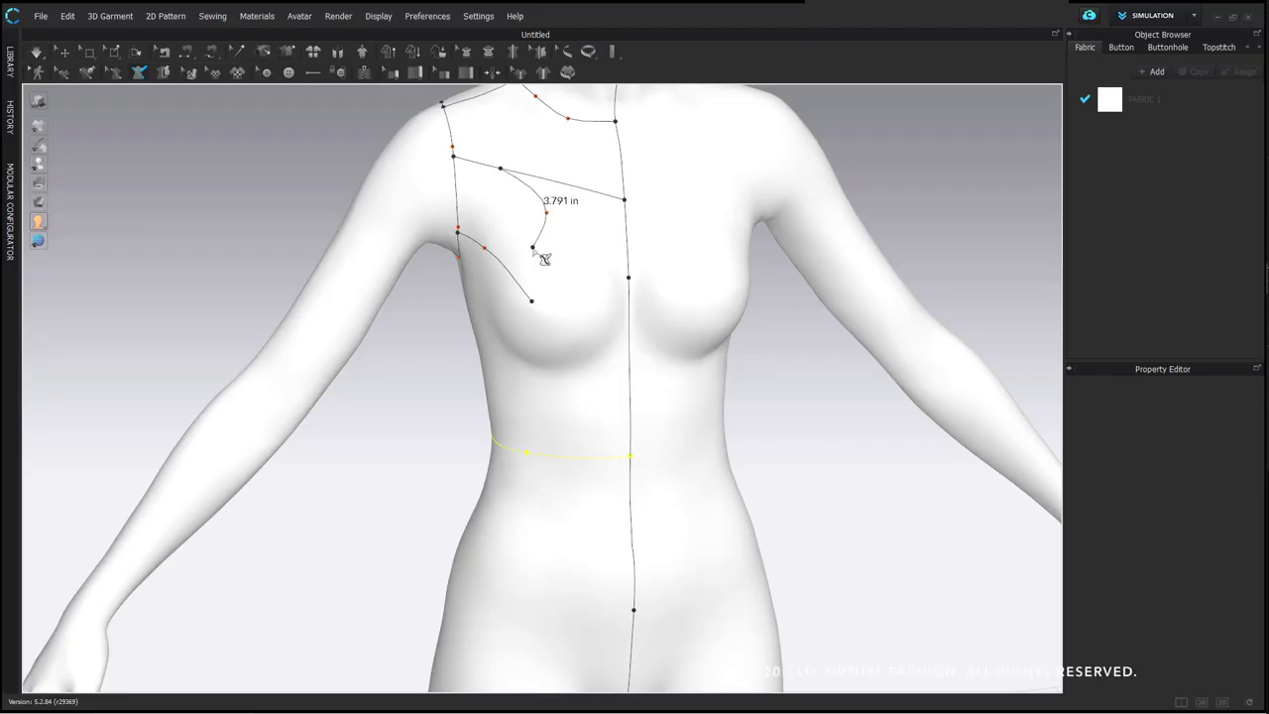
# Draw a curved style line on the avatar from the upper chest line over the bust down to the waist line
pyautogui.click(563, 367)
pyautogui.scroll(3, 573, 407)
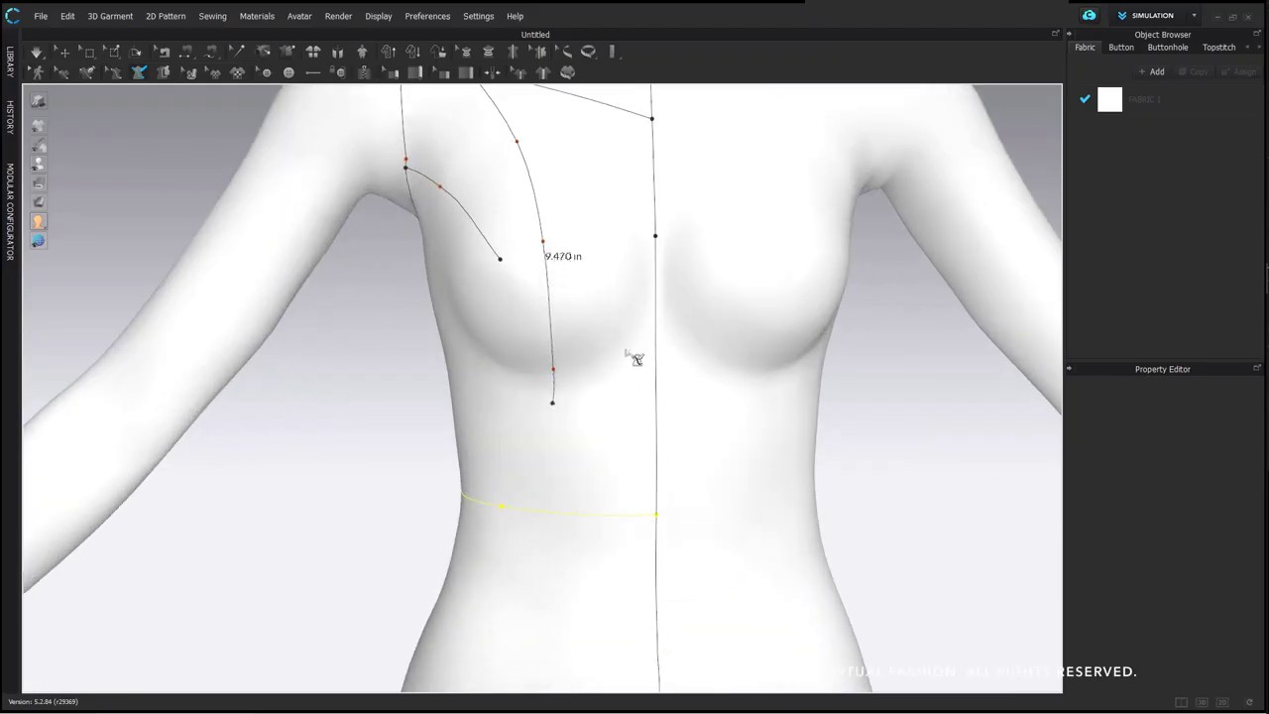
pyautogui.hotkey('ctrl', 'z')
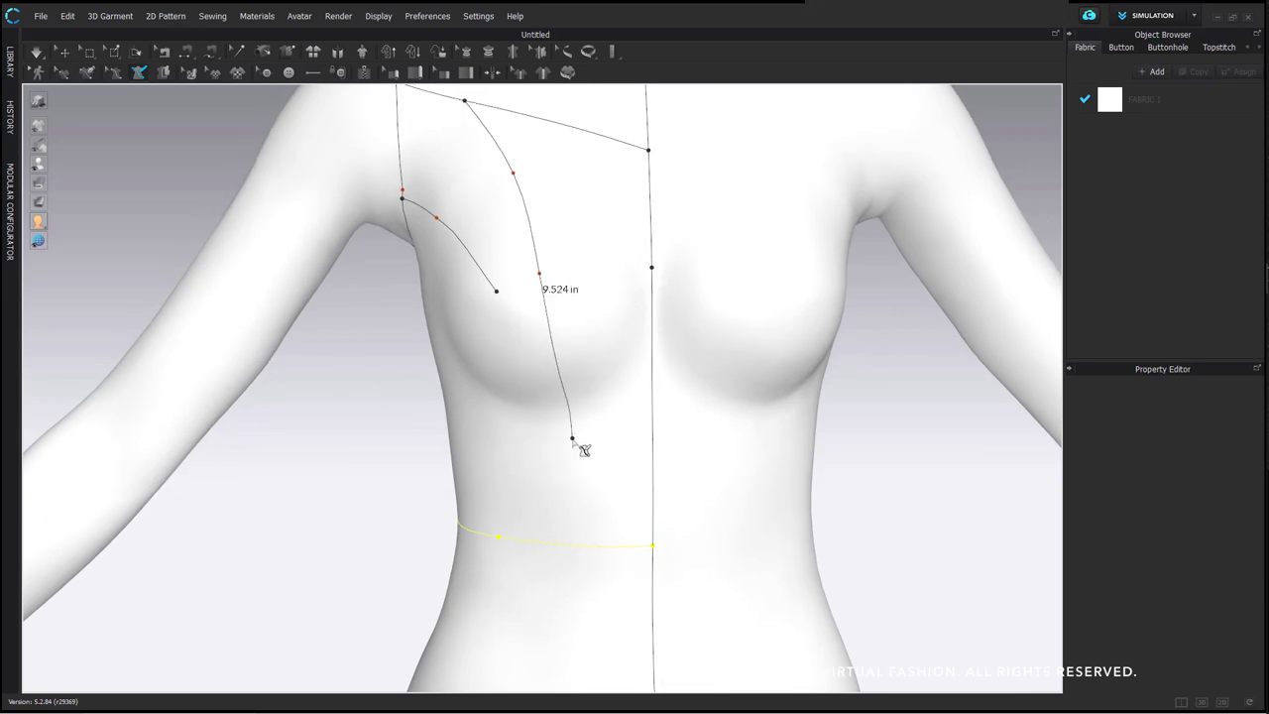
pyautogui.moveTo(555, 365); pyautogui.dragTo(579, 347, button='right')
pyautogui.click(578, 357)
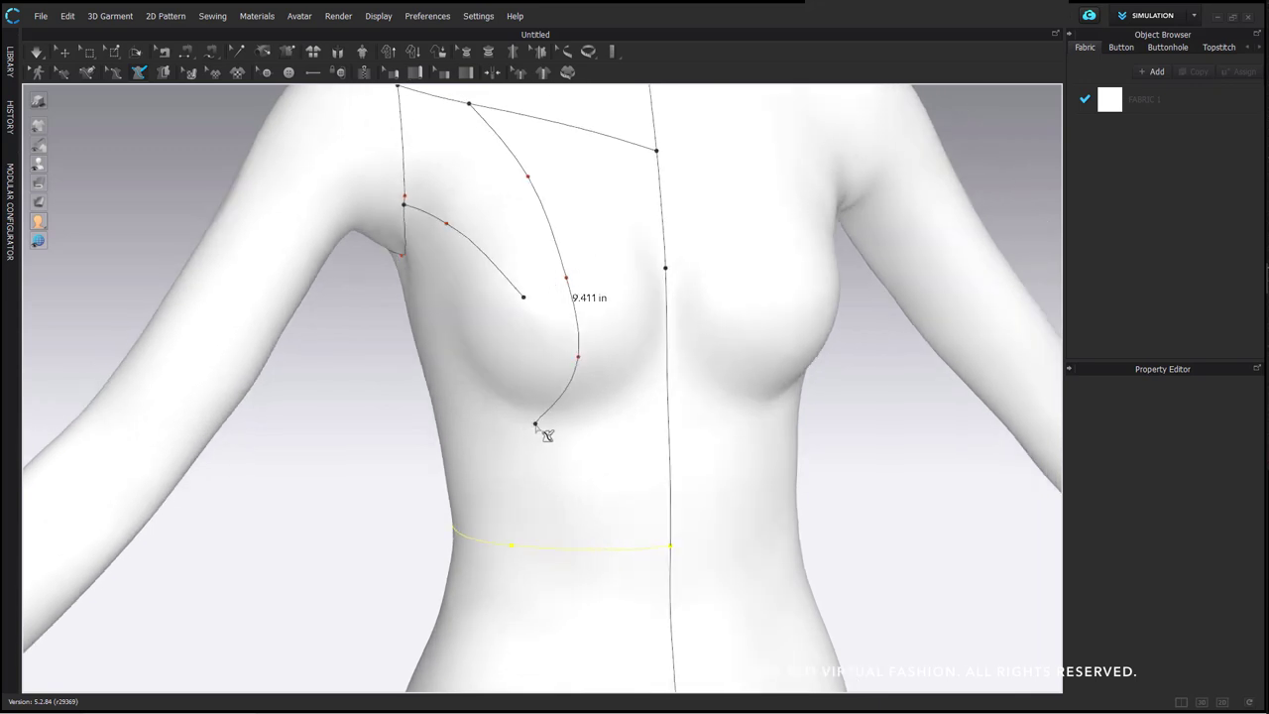
pyautogui.doubleClick(528, 487)
pyautogui.doubleClick(529, 545)
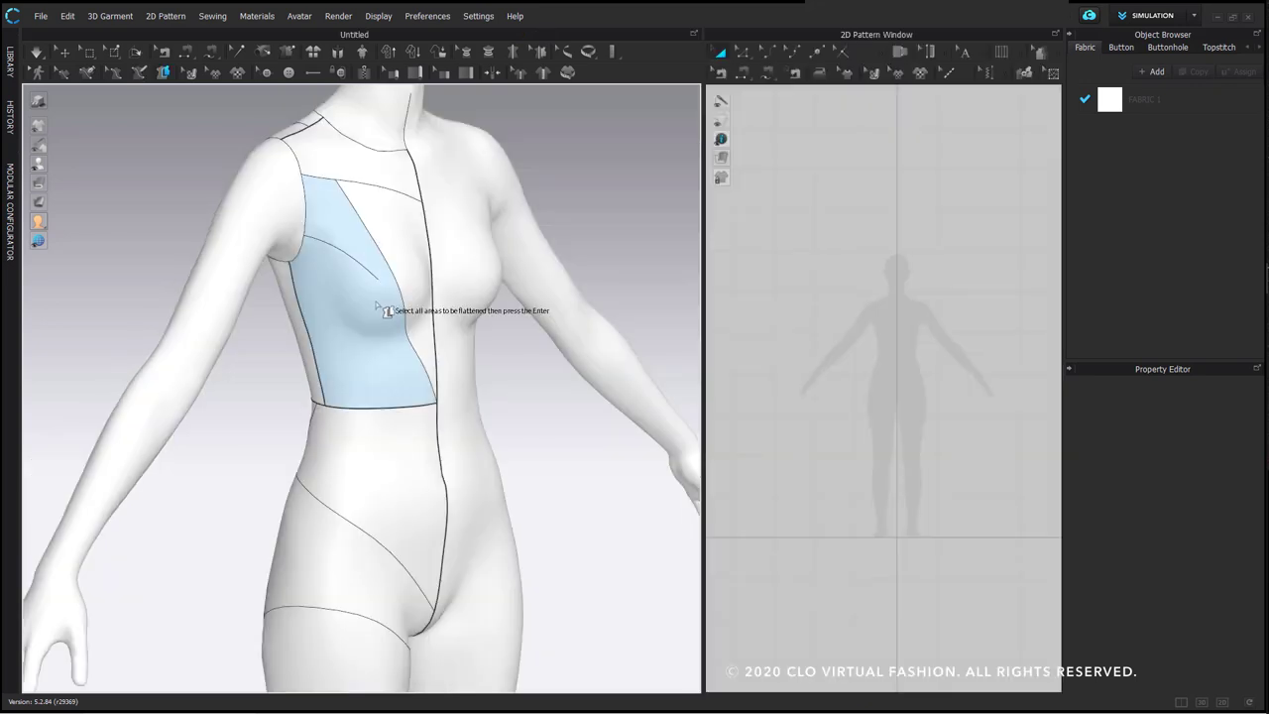
# Flatten all outlined front and back areas on the avatar's right half into 2D pattern pieces
pyautogui.click(402, 316)
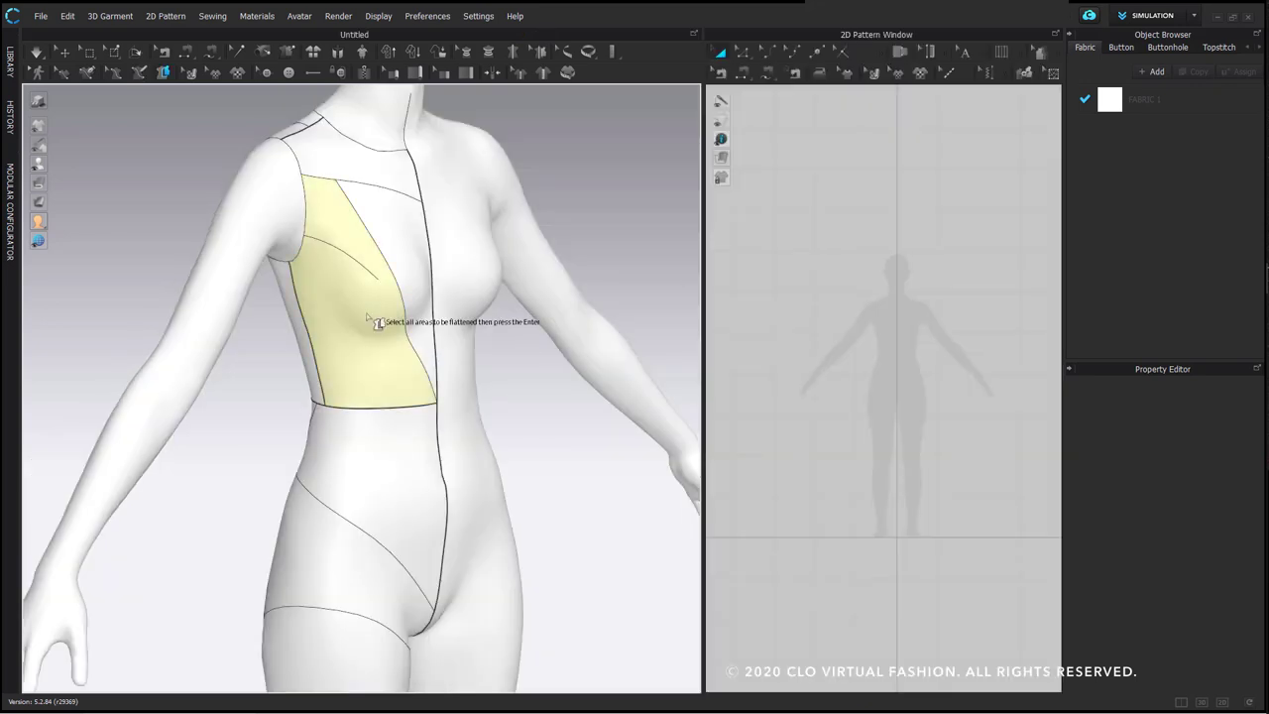
pyautogui.click(411, 245)
pyautogui.click(341, 176)
pyautogui.click(400, 465)
pyautogui.moveTo(399, 466); pyautogui.dragTo(534, 529, button='right')
pyautogui.click(436, 325)
pyautogui.click(351, 164)
pyautogui.click(387, 482)
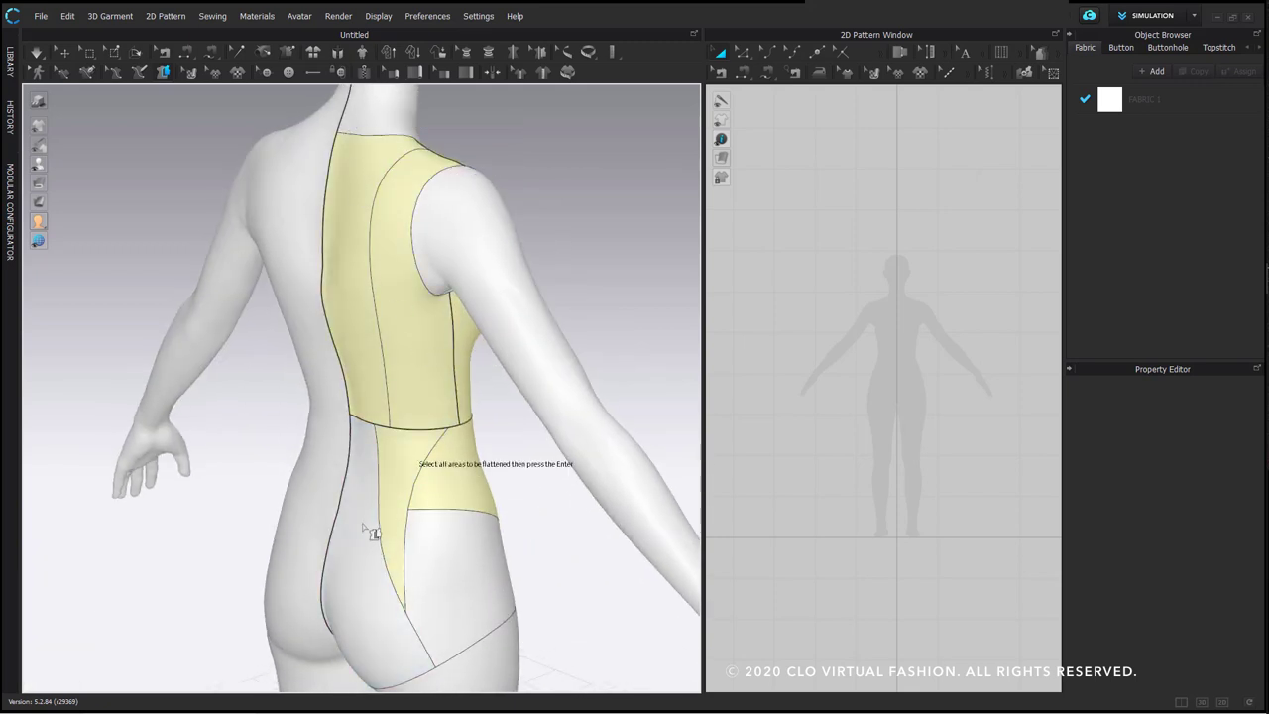
pyautogui.click(433, 572)
pyautogui.press('2')
pyautogui.press('Return')
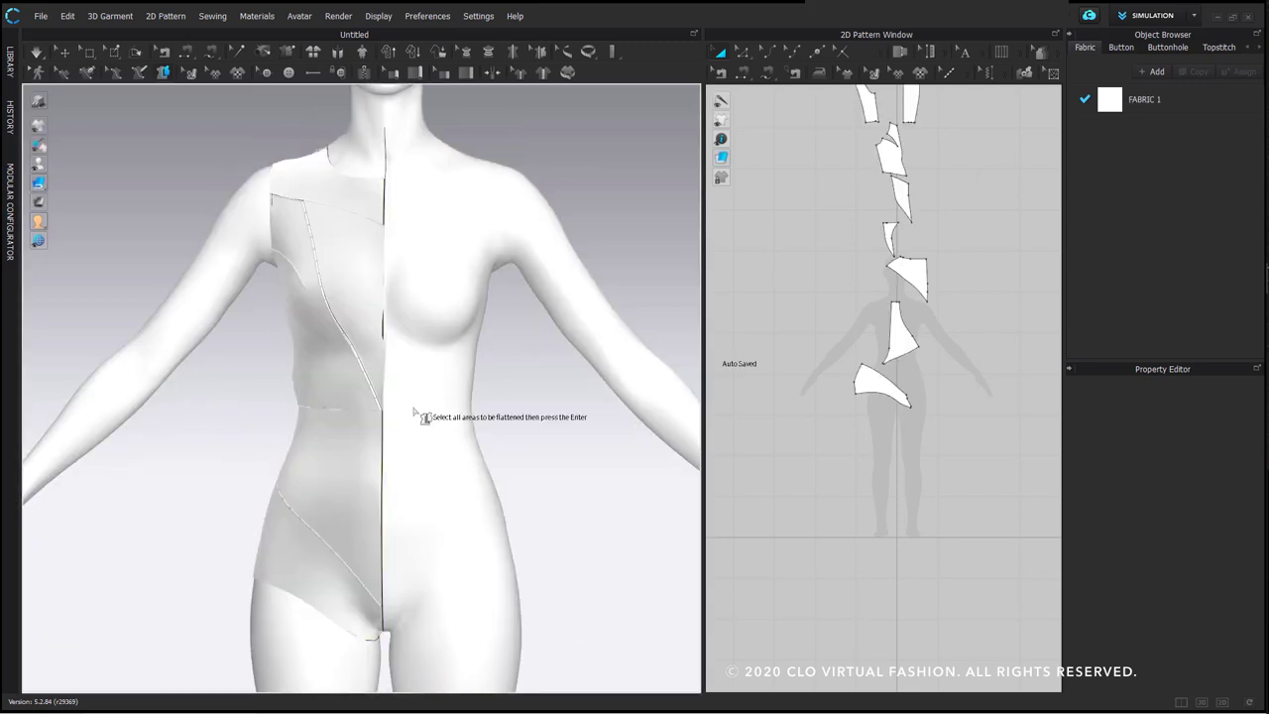
# Move the flattened pattern pieces onto one side of the avatar silhouette and widen the 2D pattern window
pyautogui.moveTo(851, 246); pyautogui.dragTo(996, 403)
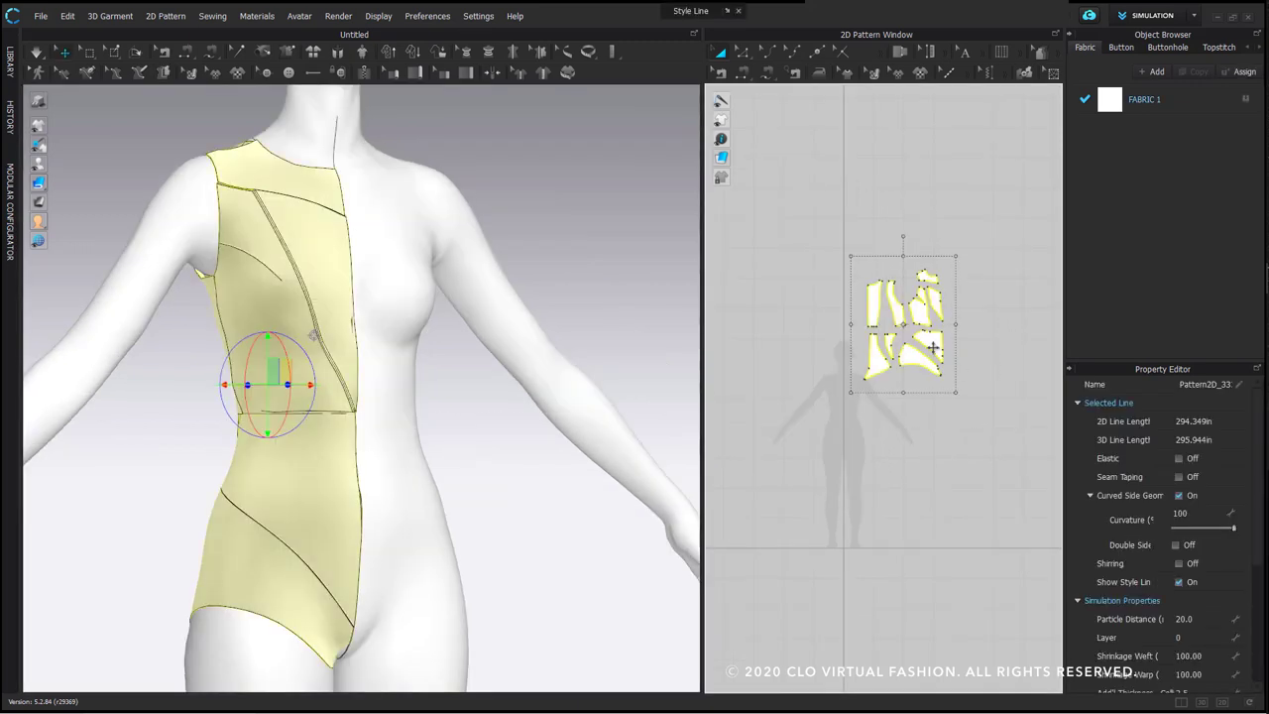
pyautogui.scroll(3, 893, 416)
pyautogui.moveTo(935, 348); pyautogui.dragTo(950, 439)
pyautogui.scroll(3, 1004, 466)
pyautogui.moveTo(702, 585); pyautogui.dragTo(497, 585)
# Create mirrored, sewn copies of all pattern pieces for the other body half and shift them against the avatar's left side
pyautogui.scroll(-3, 331, 397)
pyautogui.moveTo(423, 395); pyautogui.dragTo(347, 426, button='right')
pyautogui.scroll(-3, 669, 315)
pyautogui.hotkey('ctrl', 'd')
pyautogui.click(848, 348)
pyautogui.click(335, 353)
pyautogui.moveTo(383, 349); pyautogui.dragTo(343, 356)
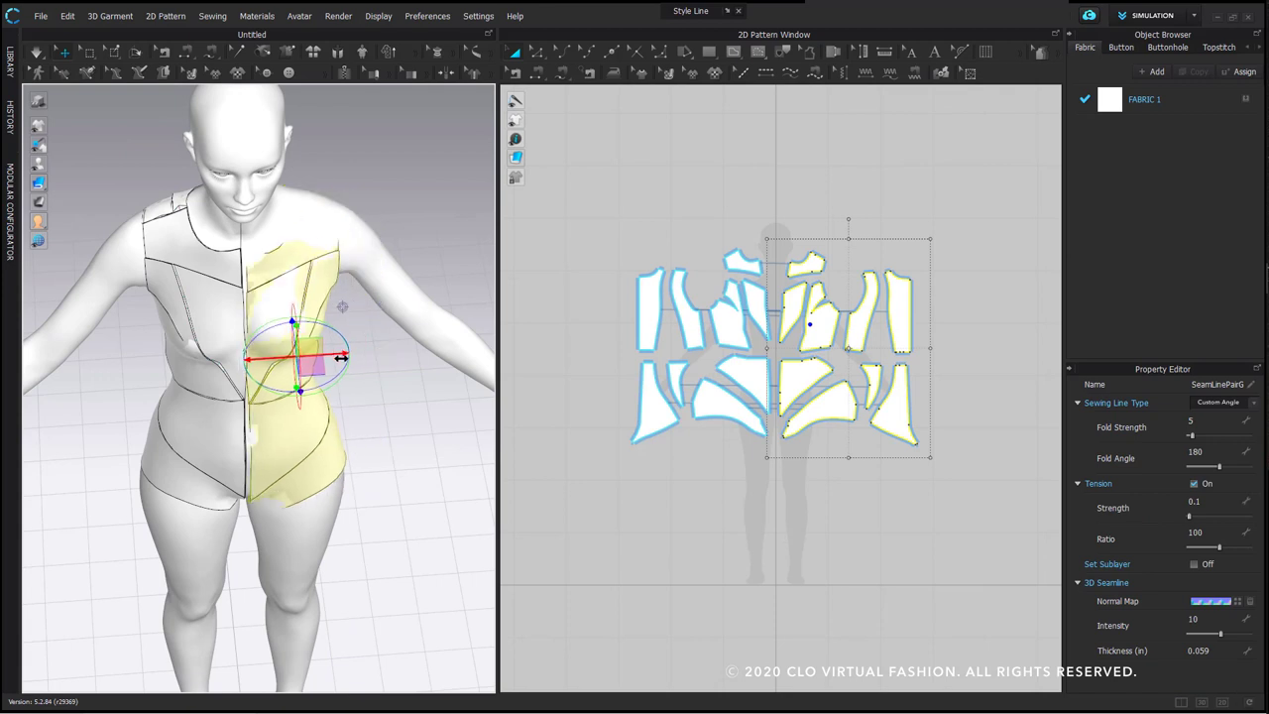
pyautogui.click(726, 178)
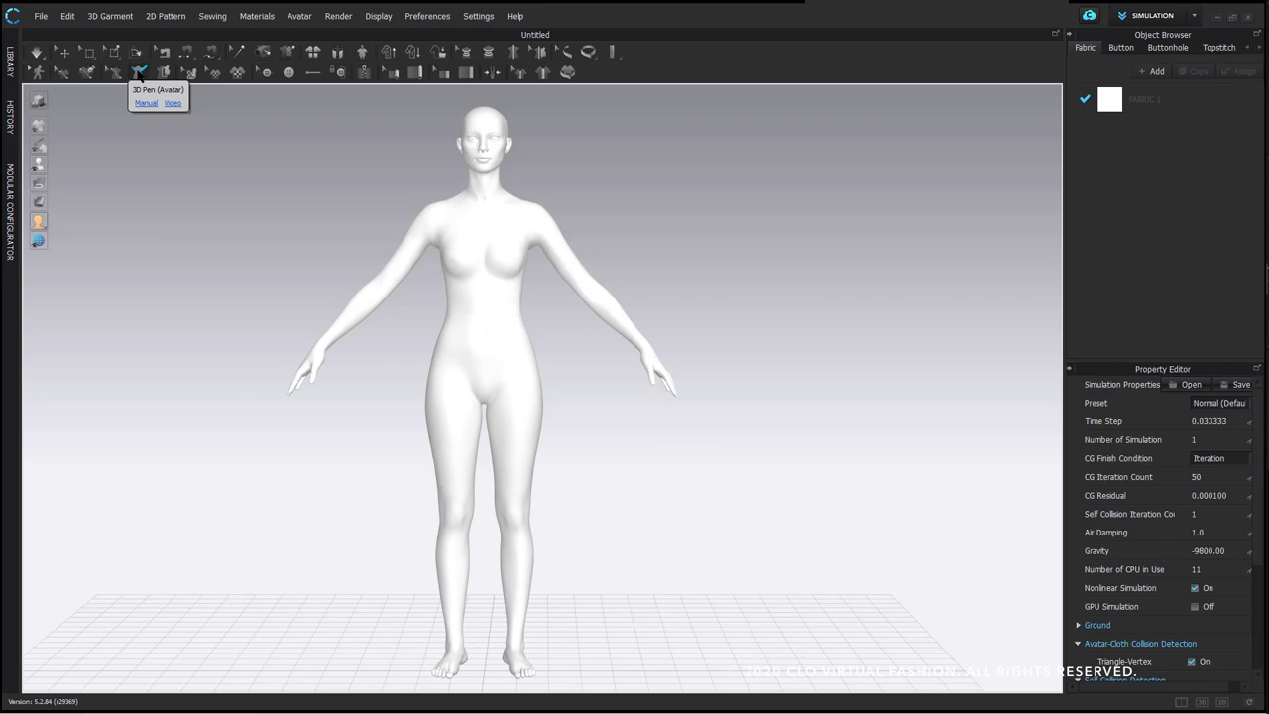
# Show only the 3D window and activate the 3D Pen (Avatar) tool with the avatar's torso in view
pyautogui.click(139, 73)
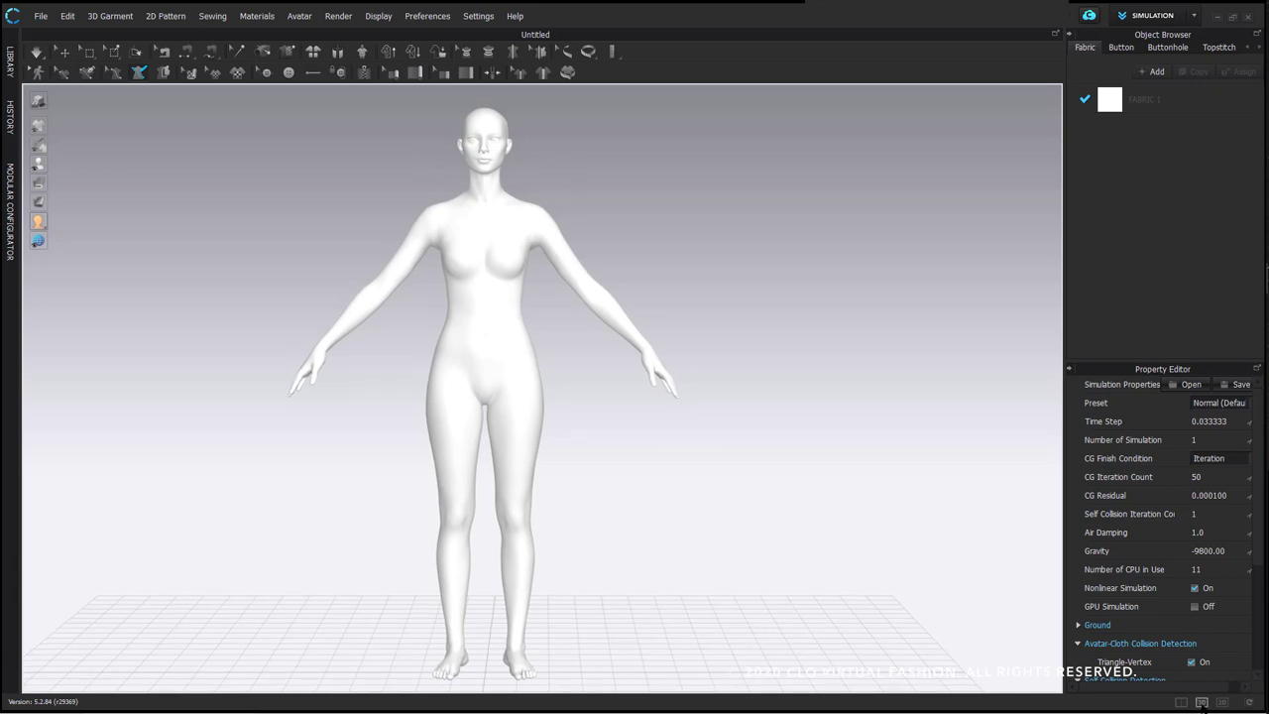
pyautogui.click(1203, 704)
pyautogui.scroll(3, 557, 330)
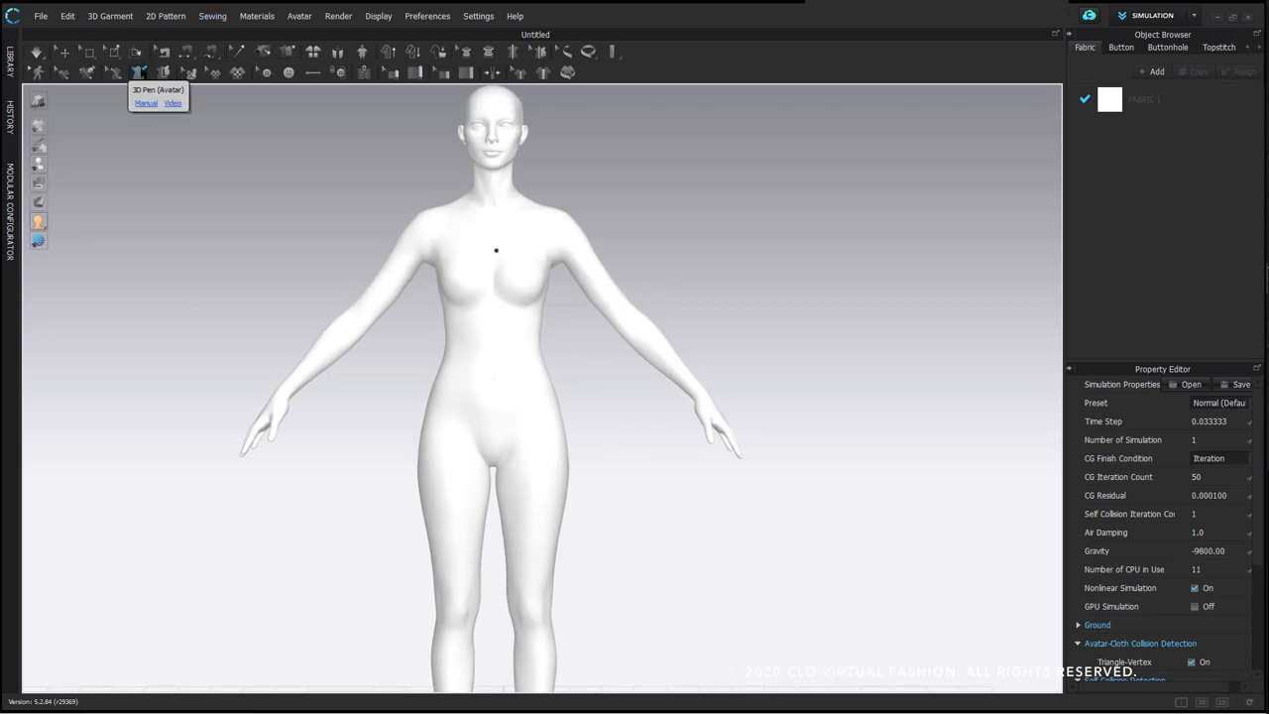
pyautogui.click(139, 71)
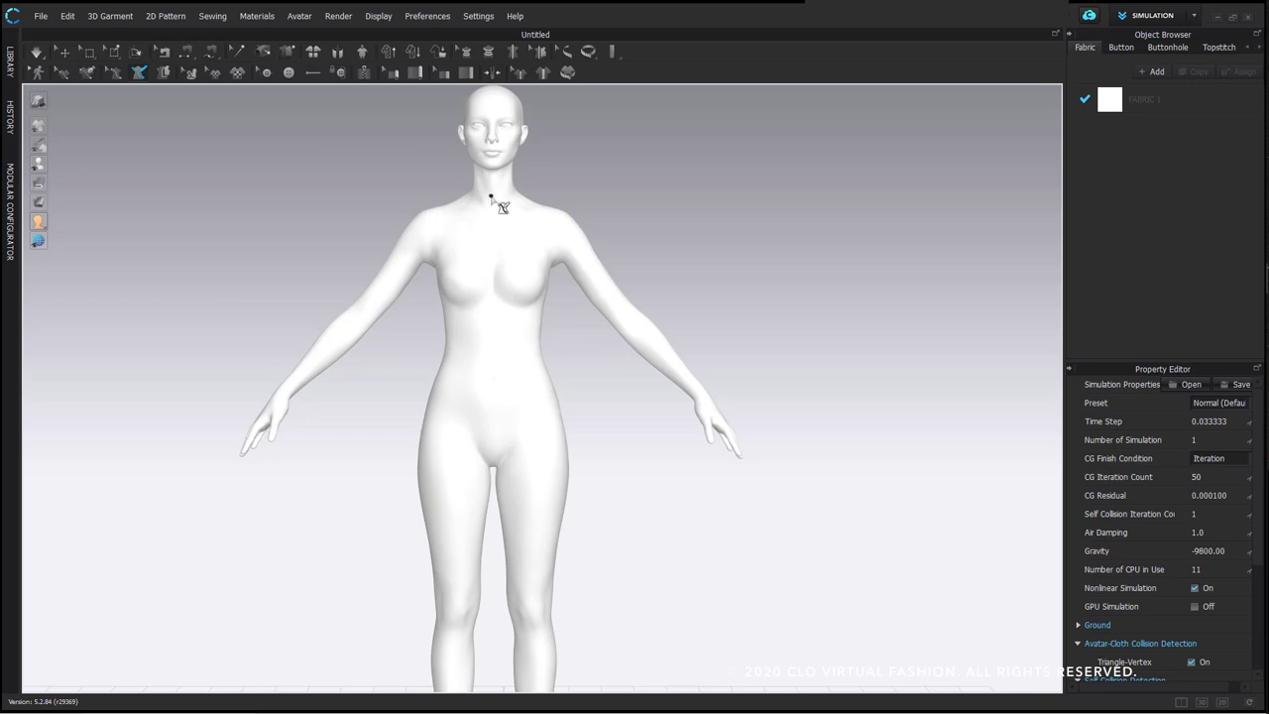
pyautogui.moveTo(503, 206)
pyautogui.mouseDown(button='right')
pyautogui.moveTo(495, 249)
pyautogui.moveTo(519, 275)
pyautogui.moveTo(553, 264)
pyautogui.moveTo(514, 260)
pyautogui.moveTo(526, 261)
pyautogui.moveTo(512, 204)
pyautogui.mouseUp(button='right')
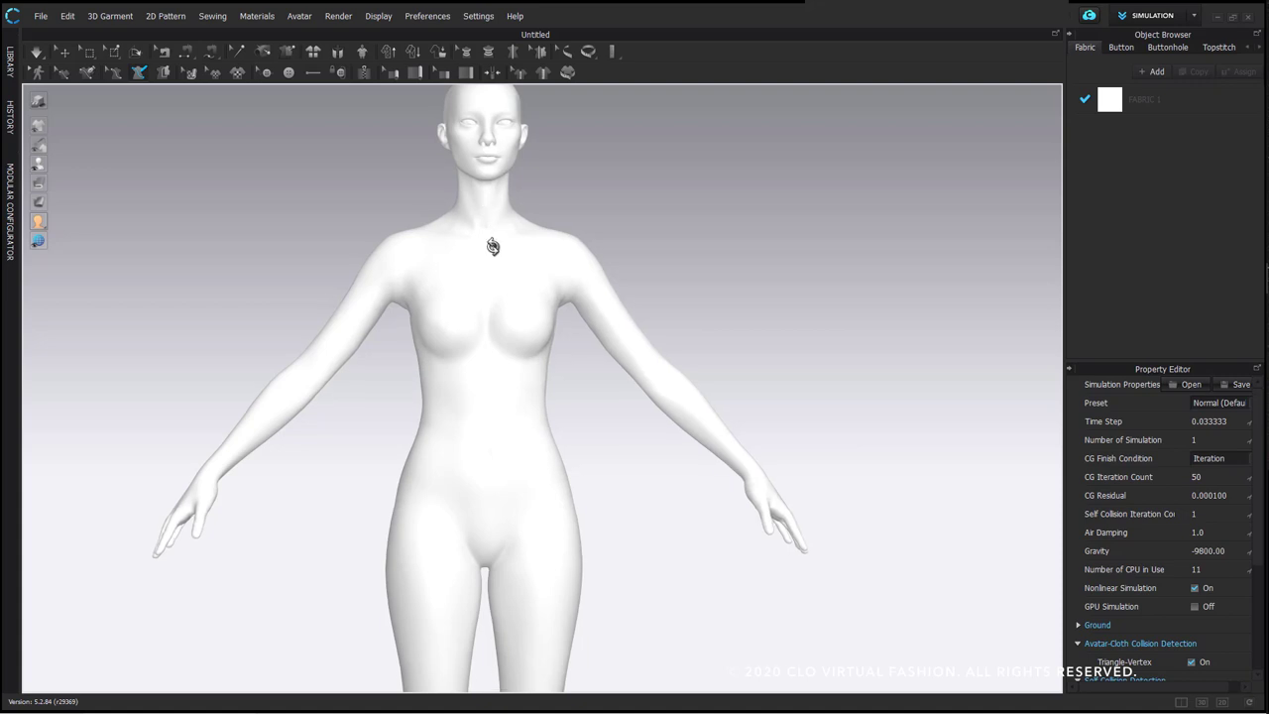
pyautogui.click(492, 247)
pyautogui.click(493, 568)
pyautogui.moveTo(414, 345)
pyautogui.mouseDown(button='right')
pyautogui.moveTo(739, 351)
pyautogui.moveTo(510, 346)
pyautogui.moveTo(399, 362)
pyautogui.mouseUp(button='right')
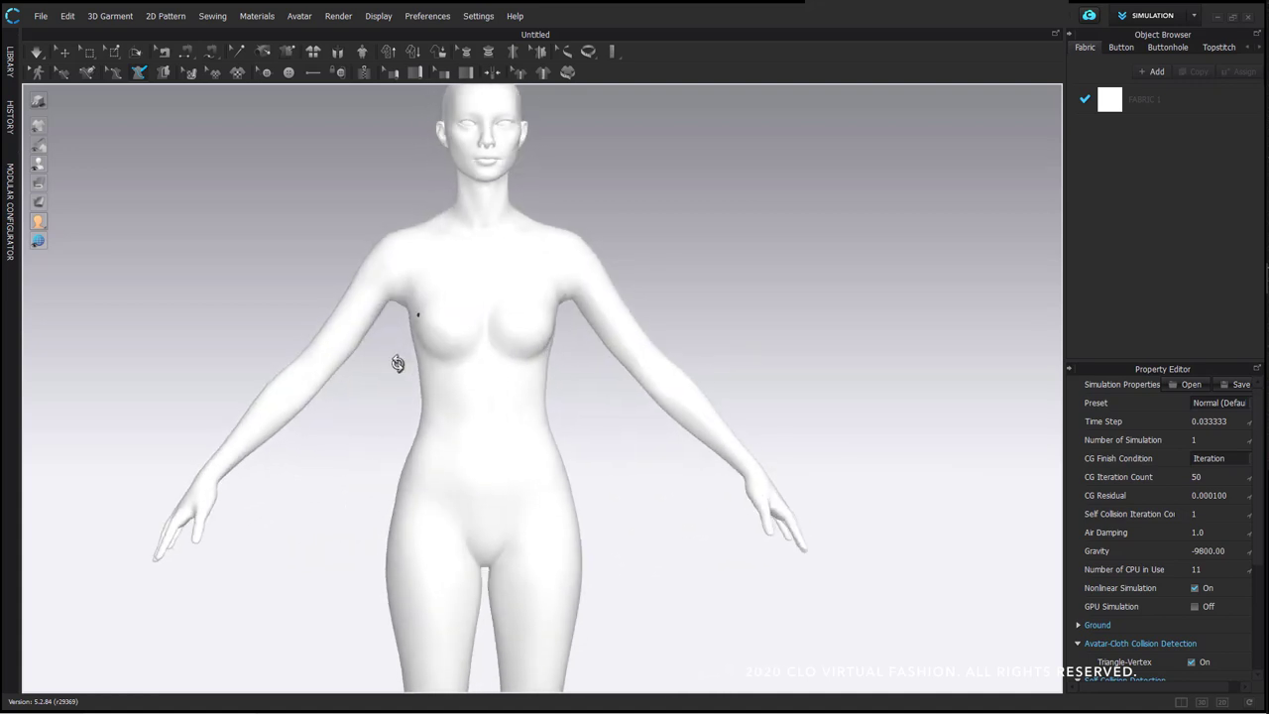
# Draw the centre front line from neck to crotch in segments of about 8.3, 6.7, 6.0 and 5.4 in
pyautogui.click(484, 206)
pyautogui.click(485, 313)
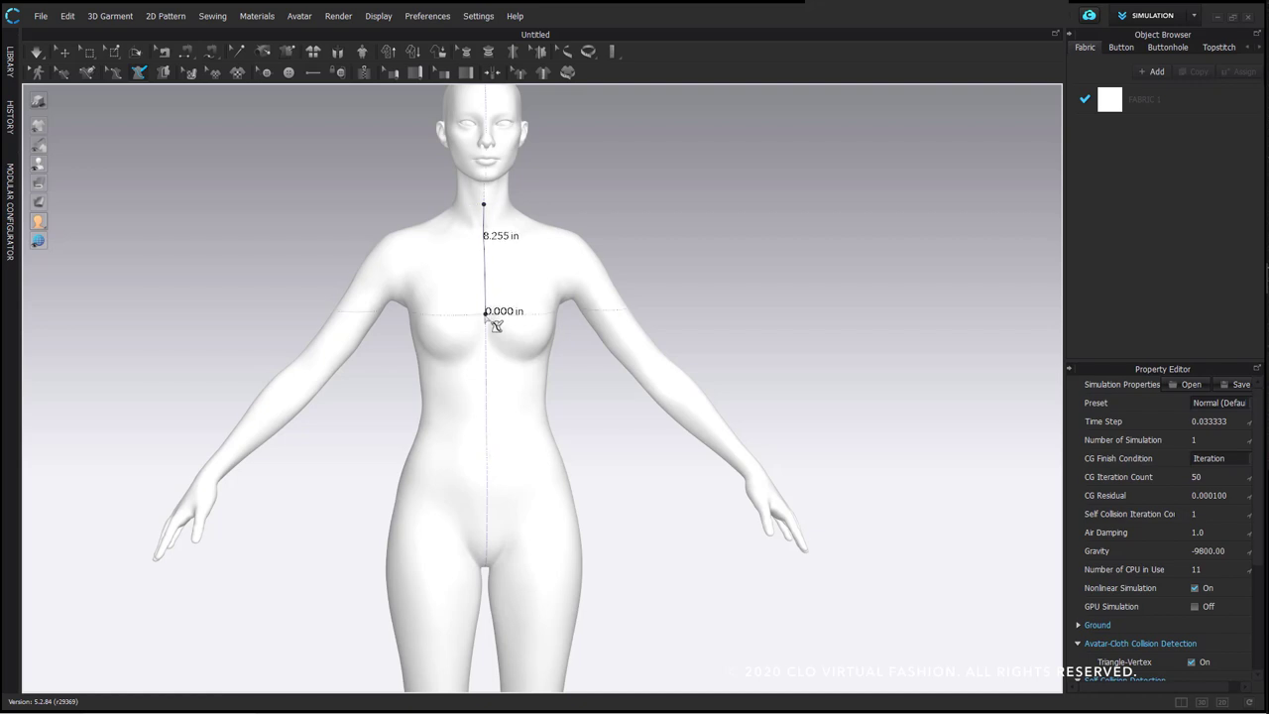
pyautogui.click(486, 408)
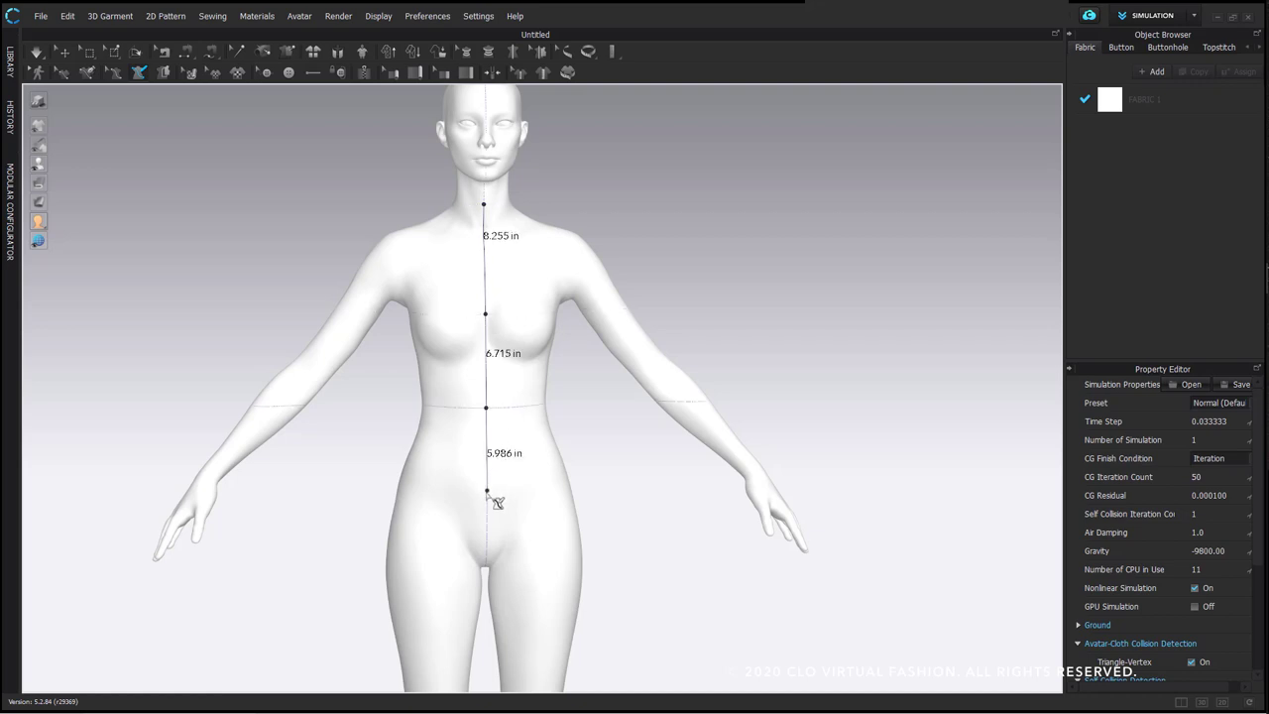
pyautogui.click(486, 490)
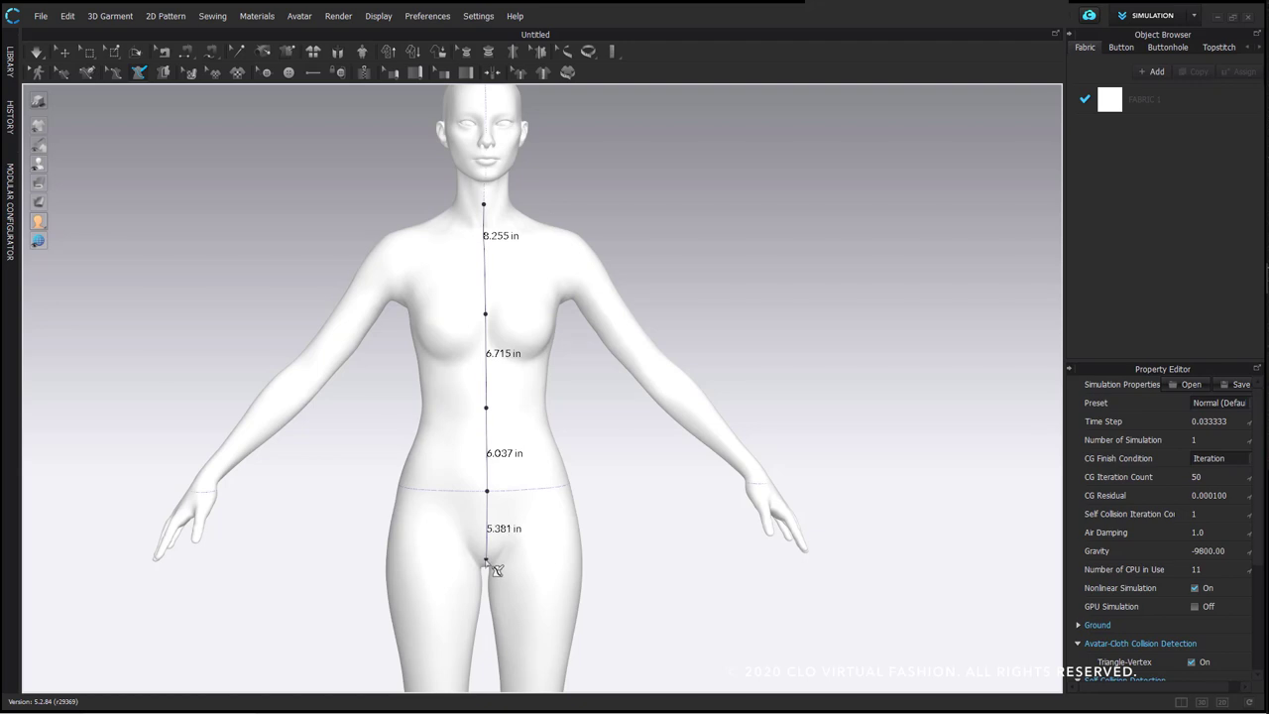
pyautogui.doubleClick(485, 562)
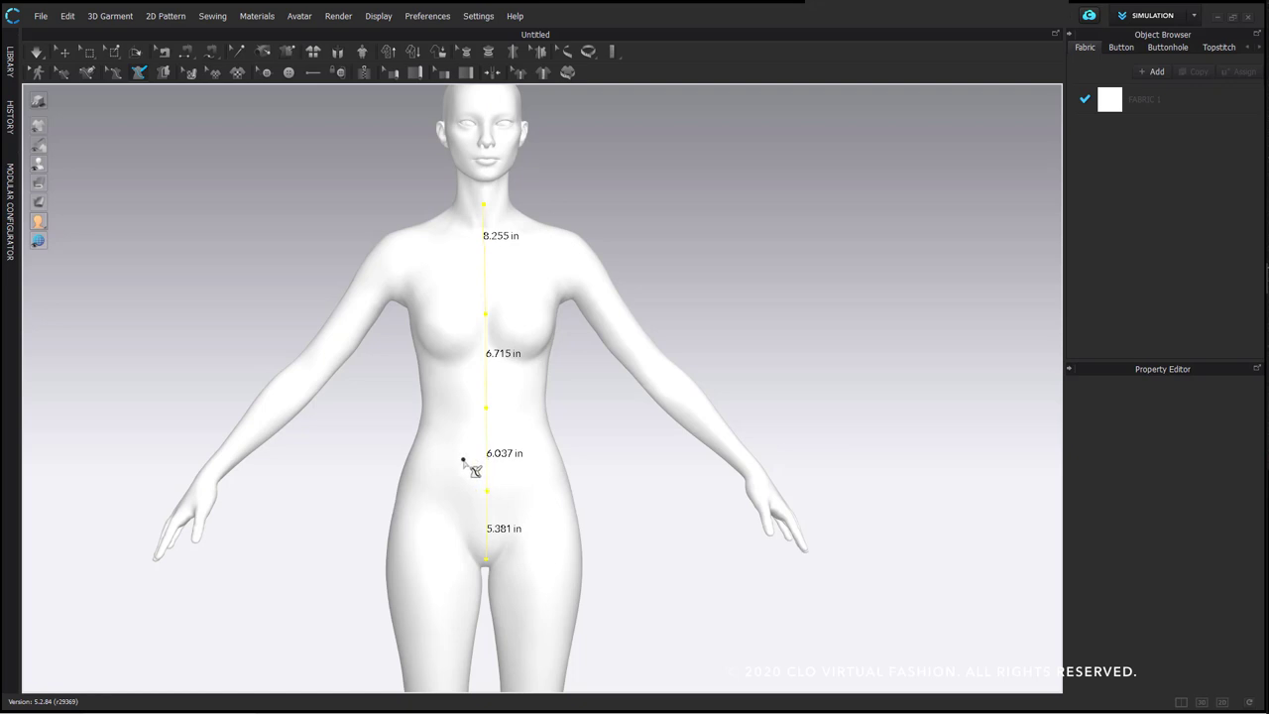
# Draw the centre back line on the avatar from the nape to the crotch, about 27.5 in long
pyautogui.moveTo(292, 442); pyautogui.dragTo(490, 207, button='right')
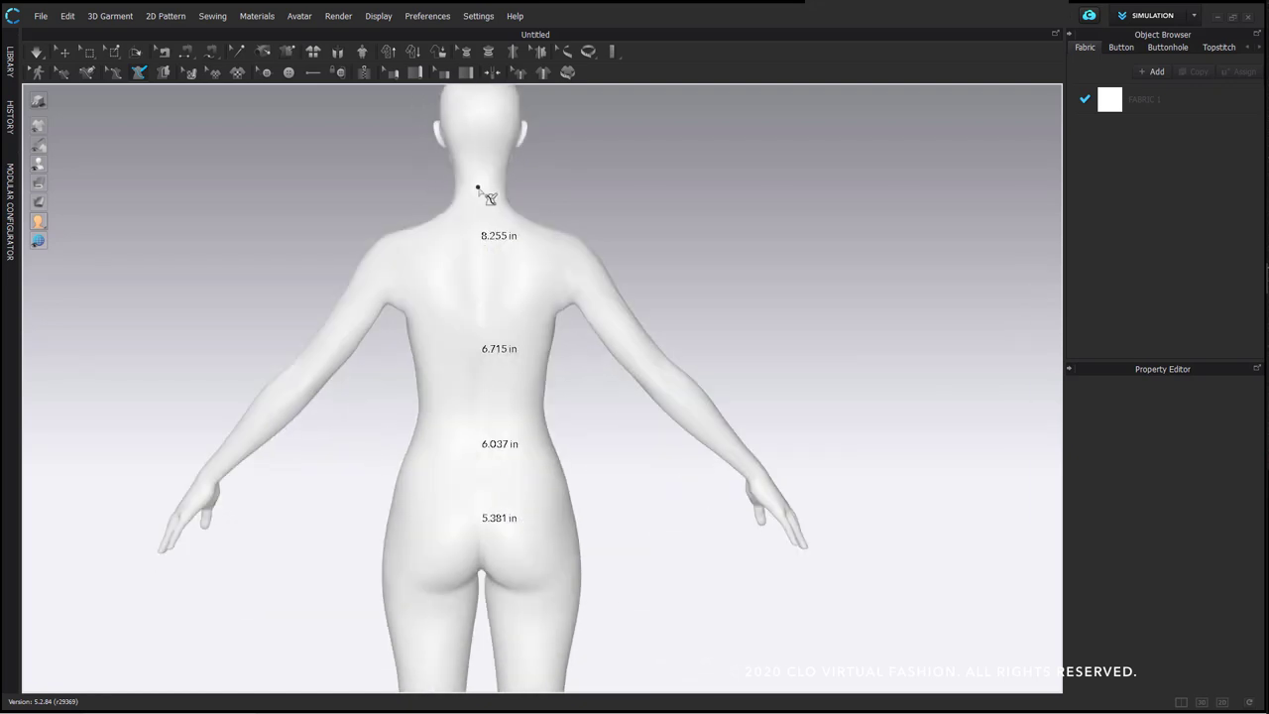
pyautogui.click(479, 189)
pyautogui.click(480, 207)
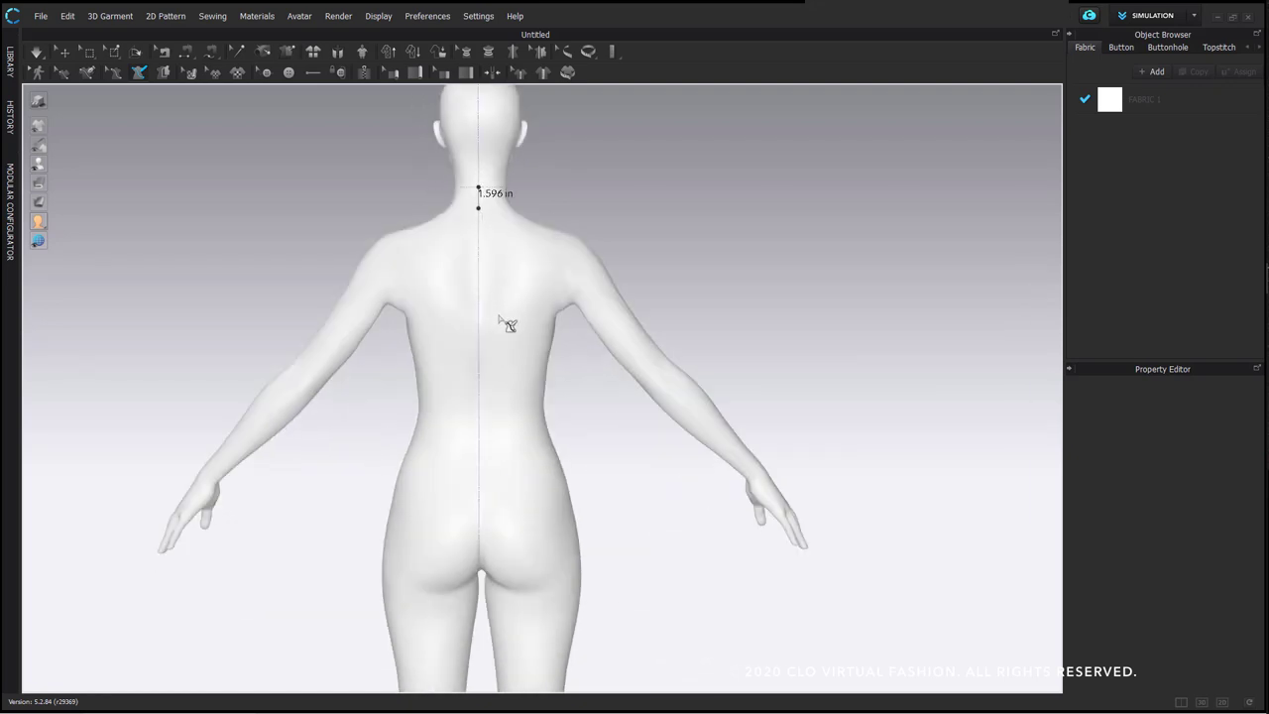
pyautogui.doubleClick(480, 563)
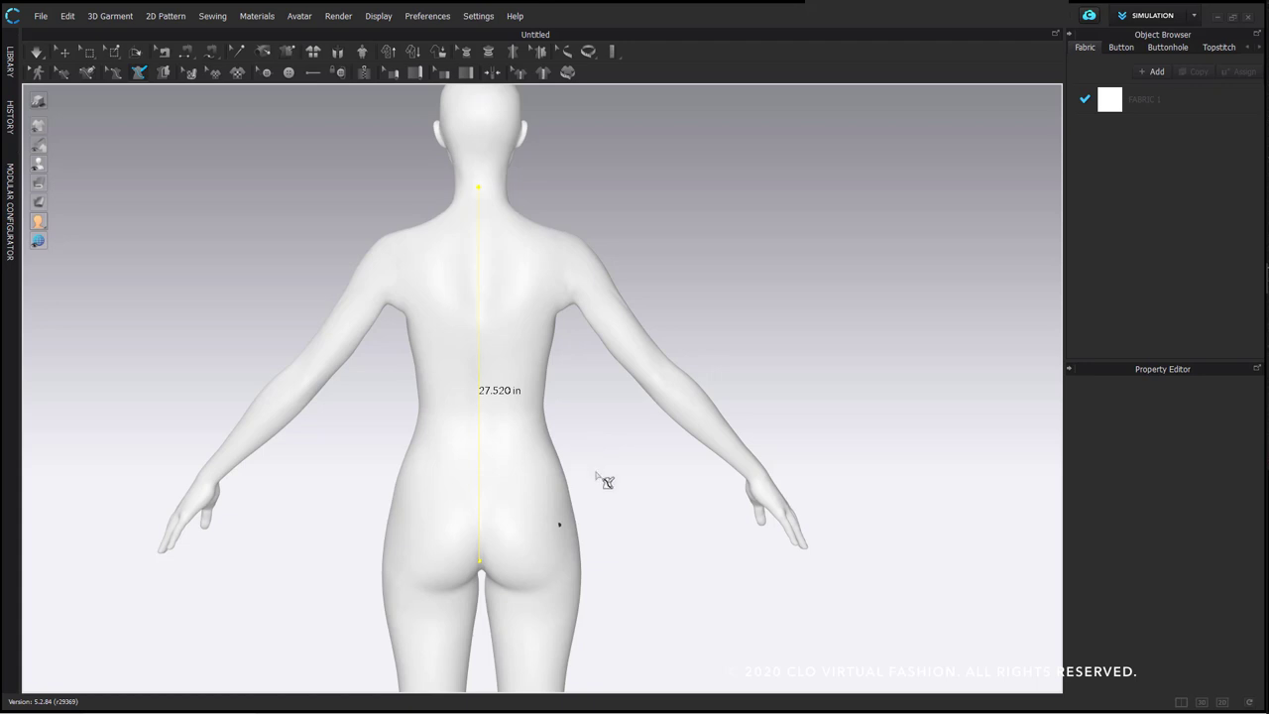
# Inspect the centre front and centre back lines from the front, back and side of the avatar
pyautogui.moveTo(575, 411); pyautogui.dragTo(306, 413, button='right')
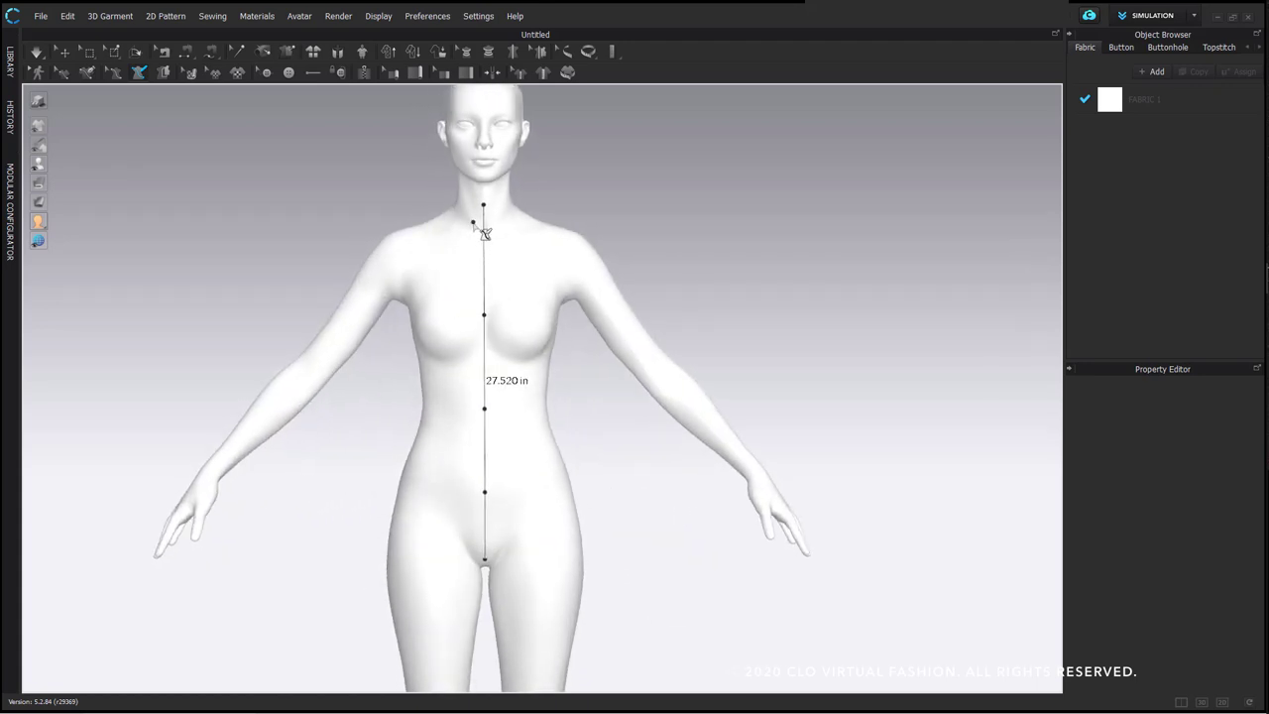
pyautogui.click(484, 352)
pyautogui.moveTo(401, 333); pyautogui.dragTo(674, 337, button='right')
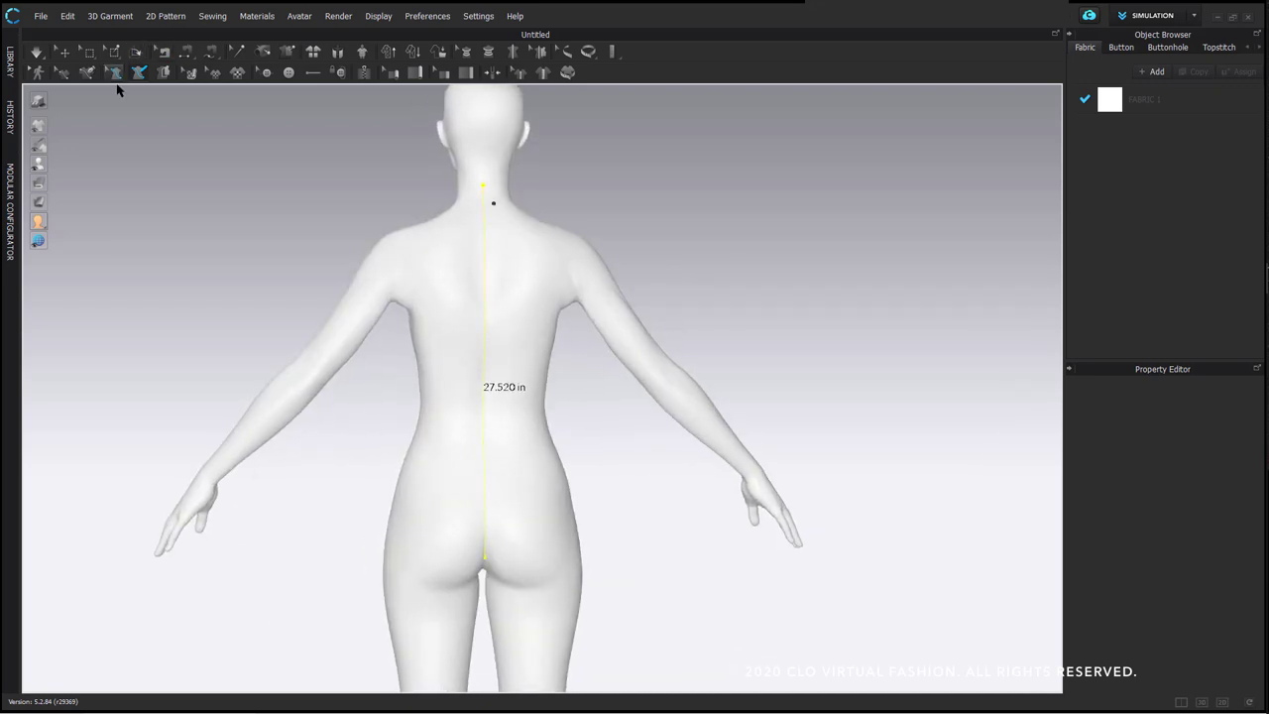
pyautogui.moveTo(487, 209); pyautogui.dragTo(567, 273, button='right')
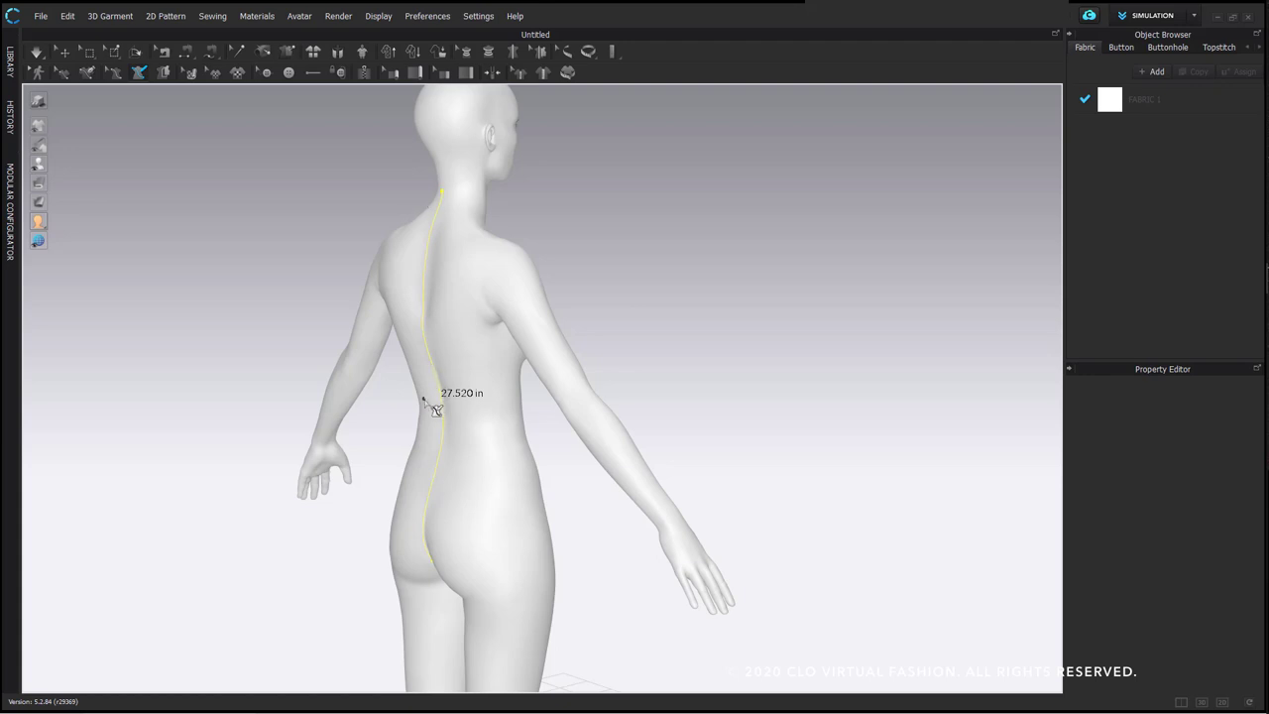
# Draw a curved neckline about 9 in long from the centre front line over the right shoulder to the centre back line
pyautogui.moveTo(538, 445)
pyautogui.mouseDown(button='right')
pyautogui.moveTo(311, 448)
pyautogui.moveTo(618, 423)
pyautogui.moveTo(329, 423)
pyautogui.moveTo(485, 363)
pyautogui.moveTo(490, 406)
pyautogui.moveTo(528, 446)
pyautogui.mouseUp(button='right')
pyautogui.scroll(5, 564, 416)
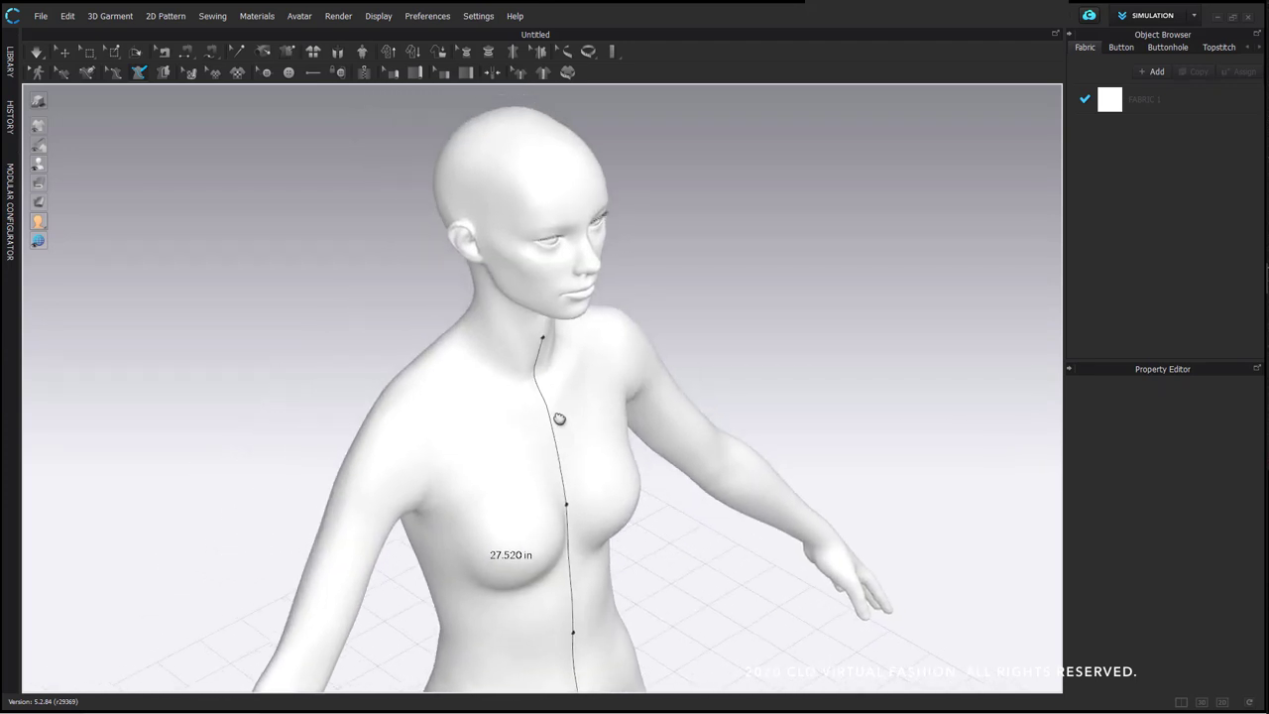
pyautogui.click(570, 398)
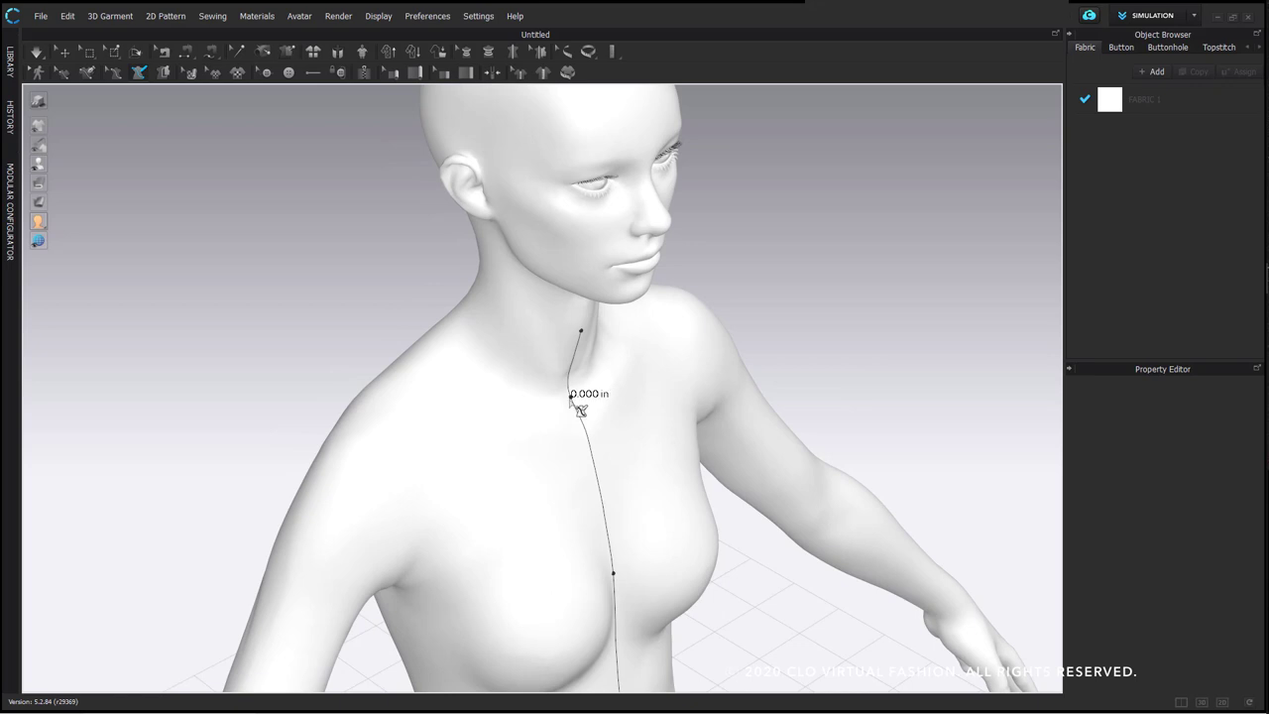
pyautogui.click(523, 411)
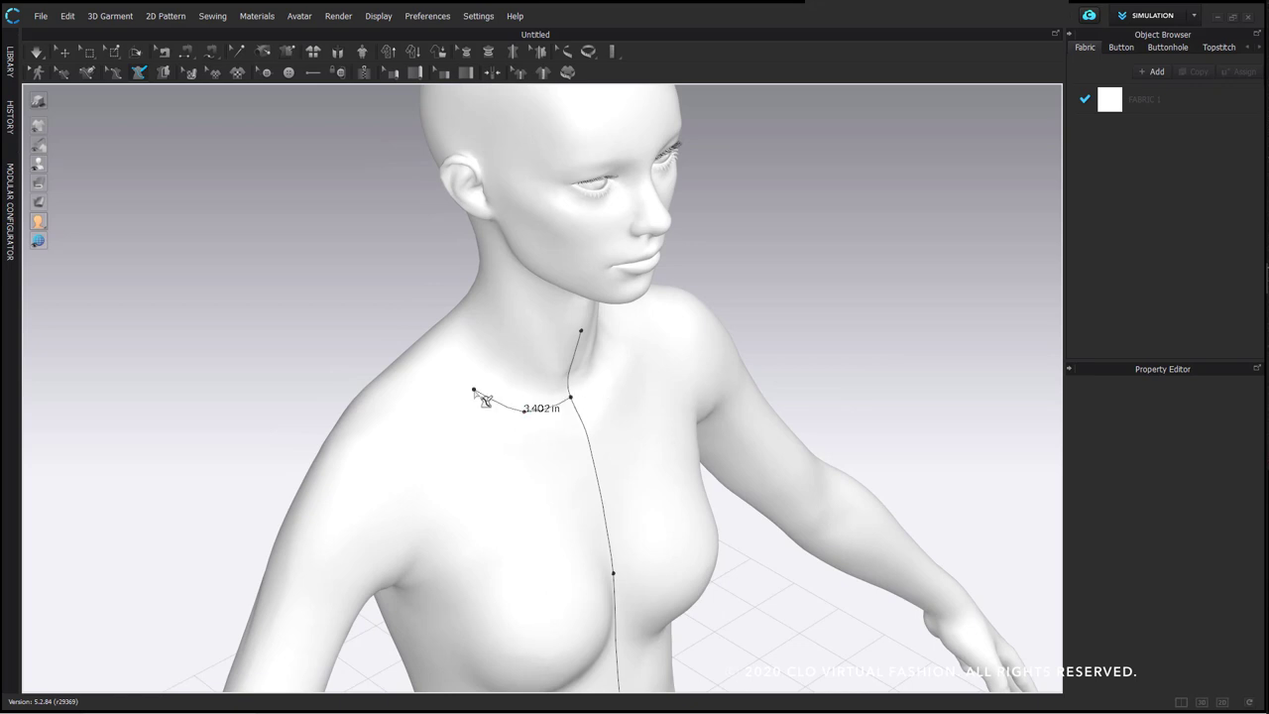
pyautogui.moveTo(453, 403); pyautogui.dragTo(649, 423, button='right')
pyautogui.click(525, 481)
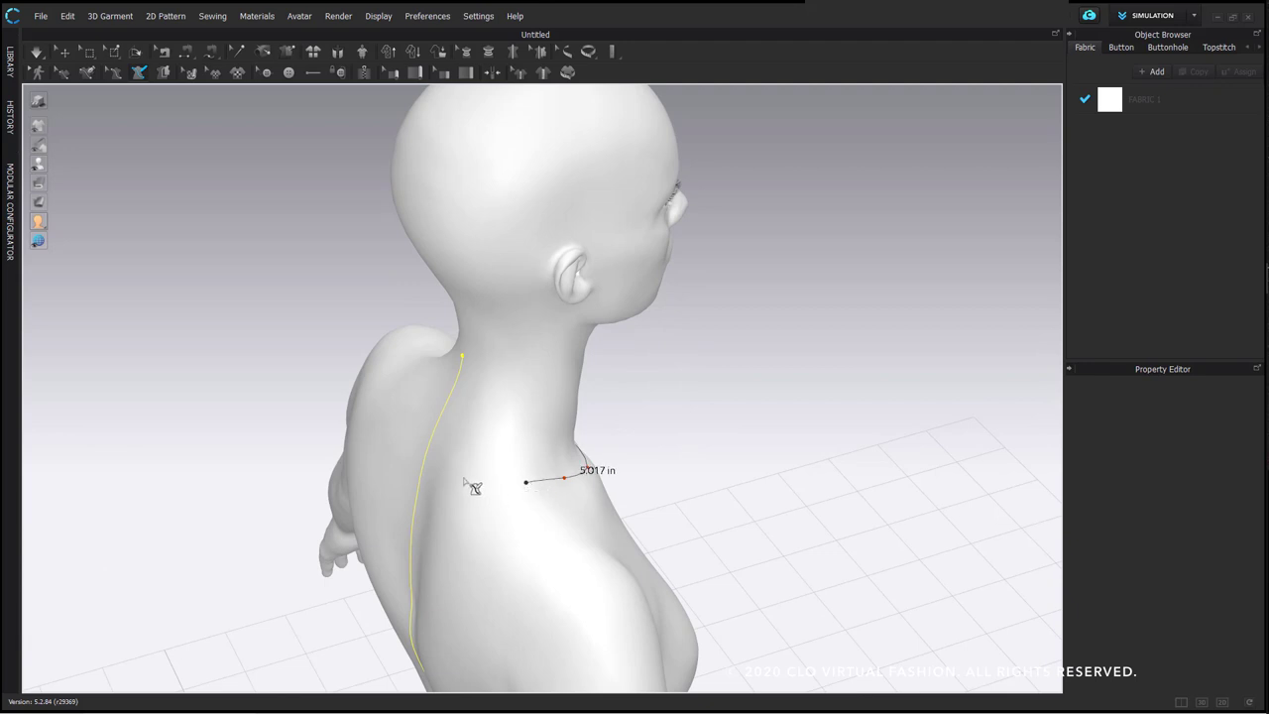
pyautogui.moveTo(472, 480); pyautogui.dragTo(532, 462, button='right')
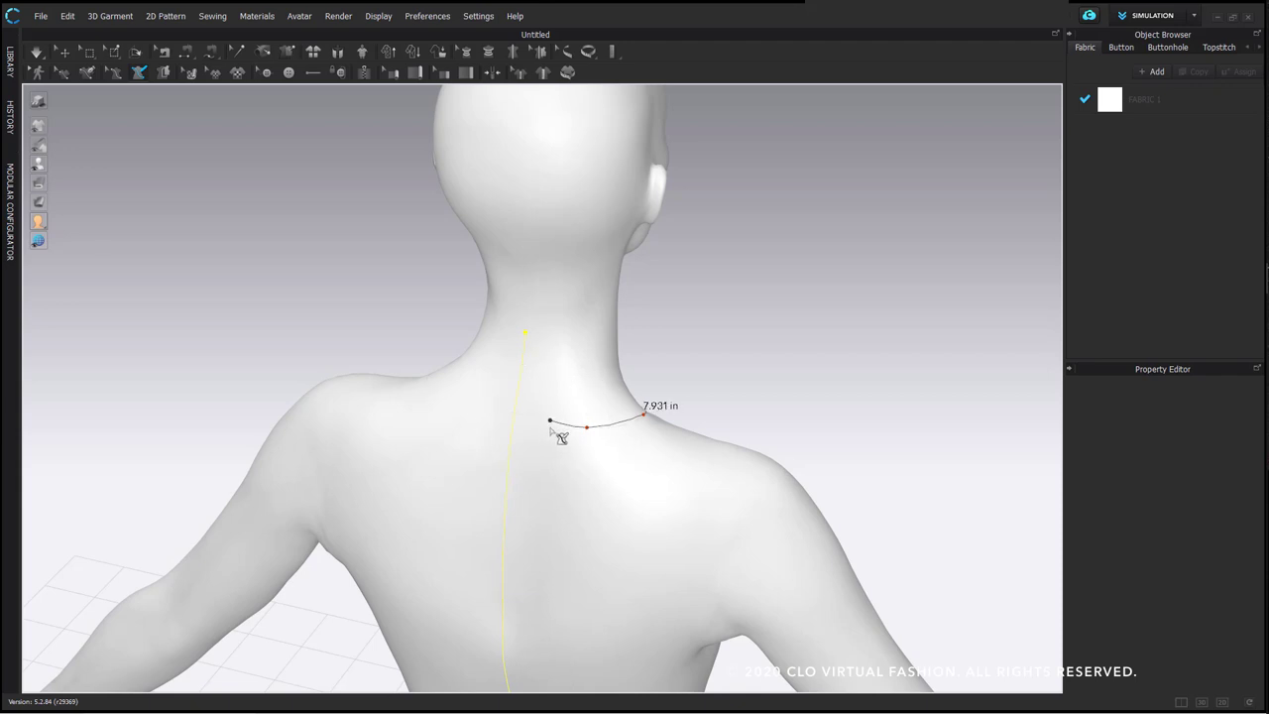
pyautogui.scroll(2, 558, 430)
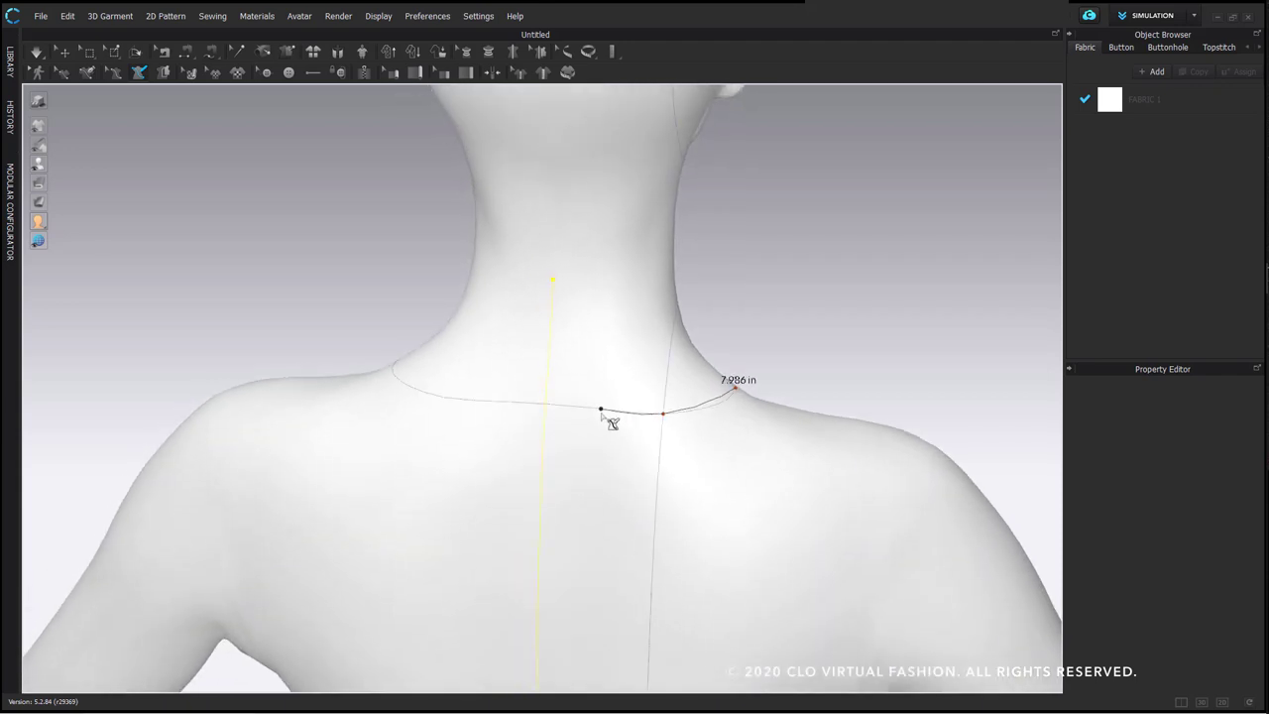
pyautogui.click(595, 414)
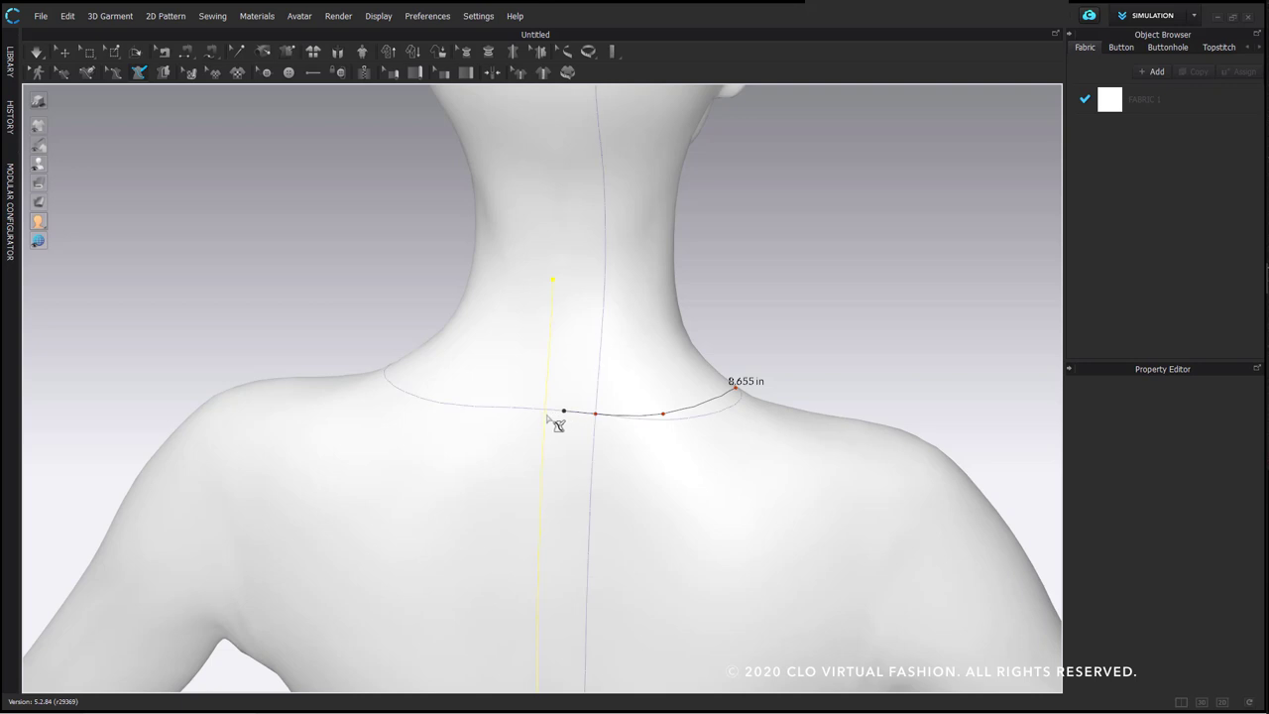
pyautogui.scroll(1, 548, 417)
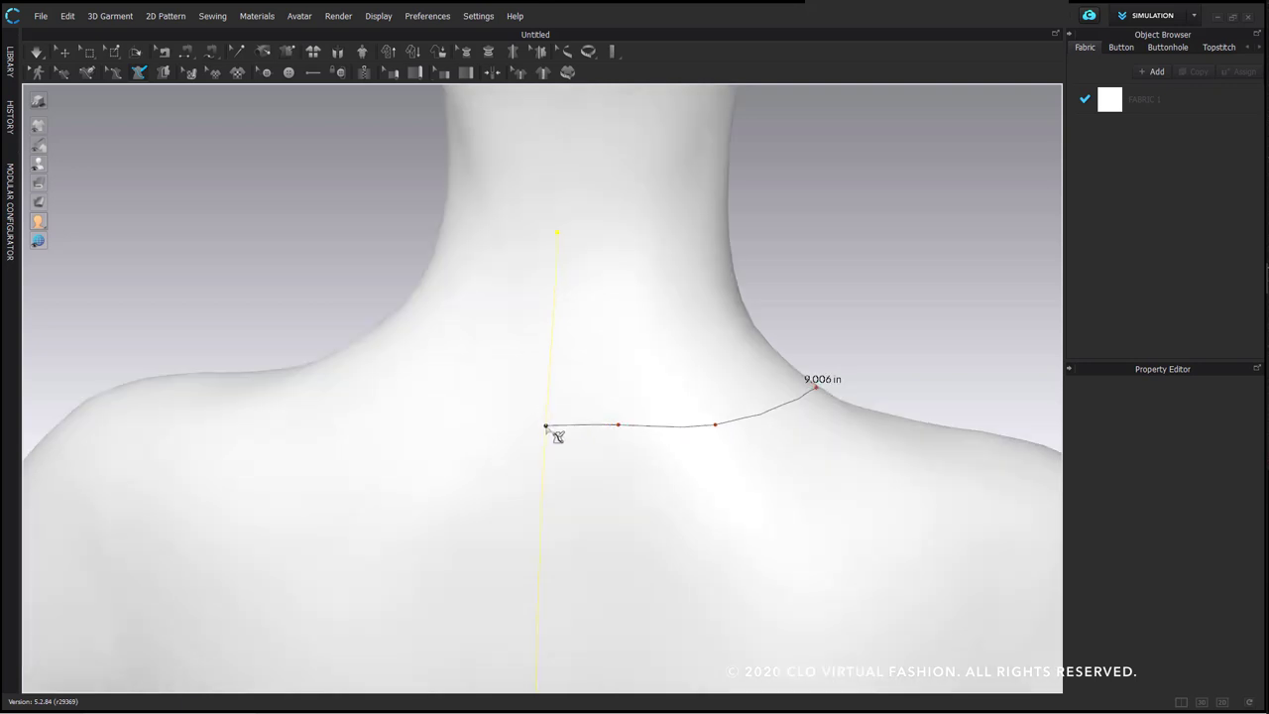
pyautogui.doubleClick(546, 426)
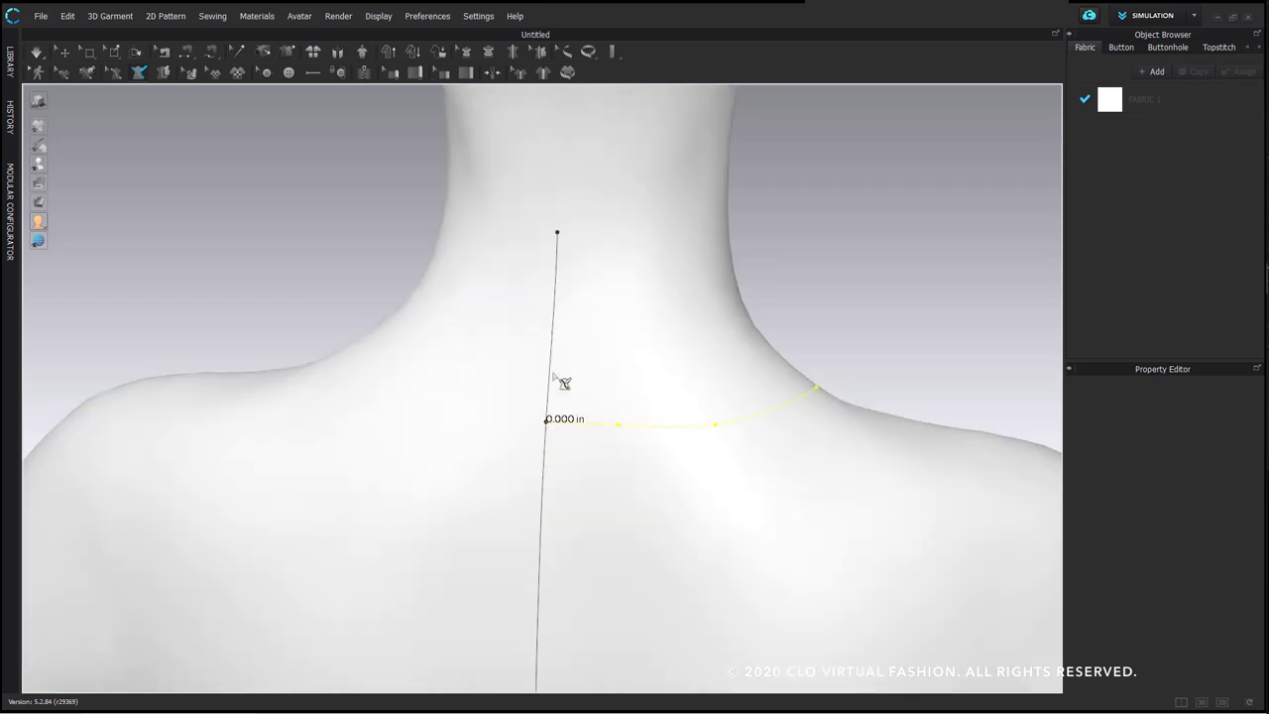
pyautogui.moveTo(467, 387)
pyautogui.mouseDown(button='right')
pyautogui.moveTo(434, 255)
pyautogui.moveTo(506, 367)
pyautogui.moveTo(483, 372)
pyautogui.mouseUp(button='right')
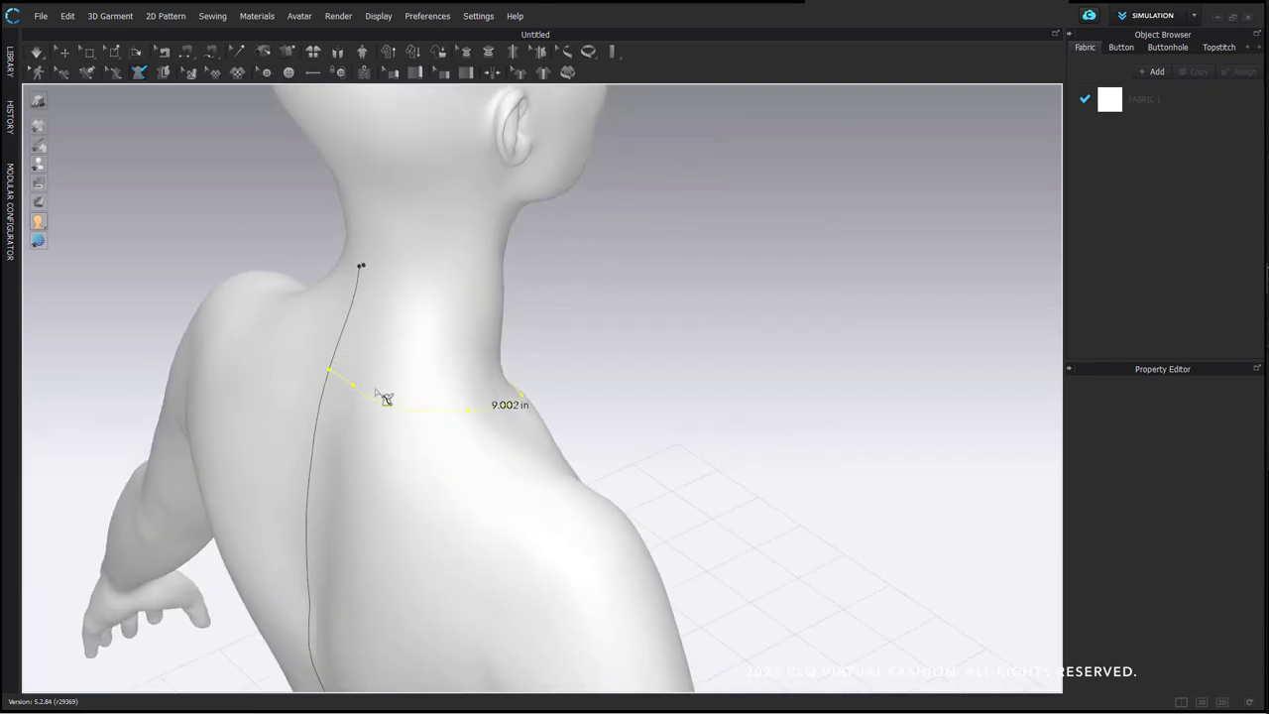
pyautogui.moveTo(515, 447); pyautogui.dragTo(334, 423, button='right')
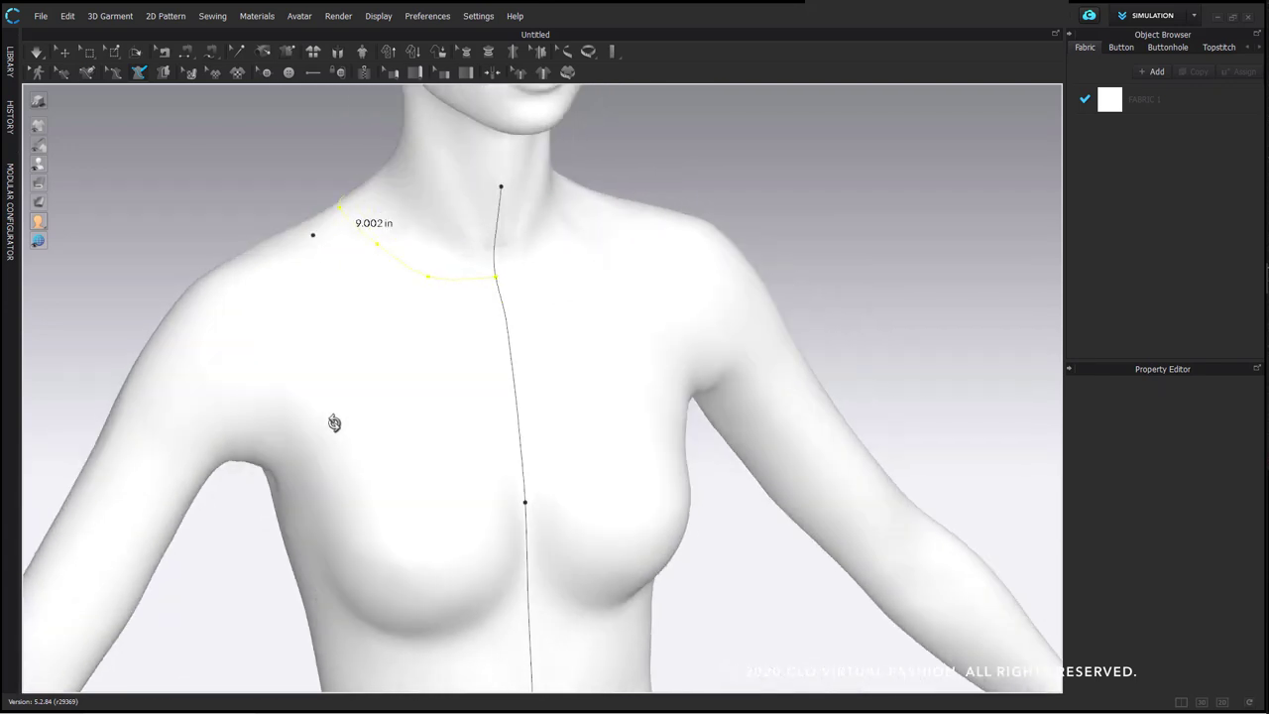
pyautogui.moveTo(403, 426); pyautogui.dragTo(428, 433, button='middle')
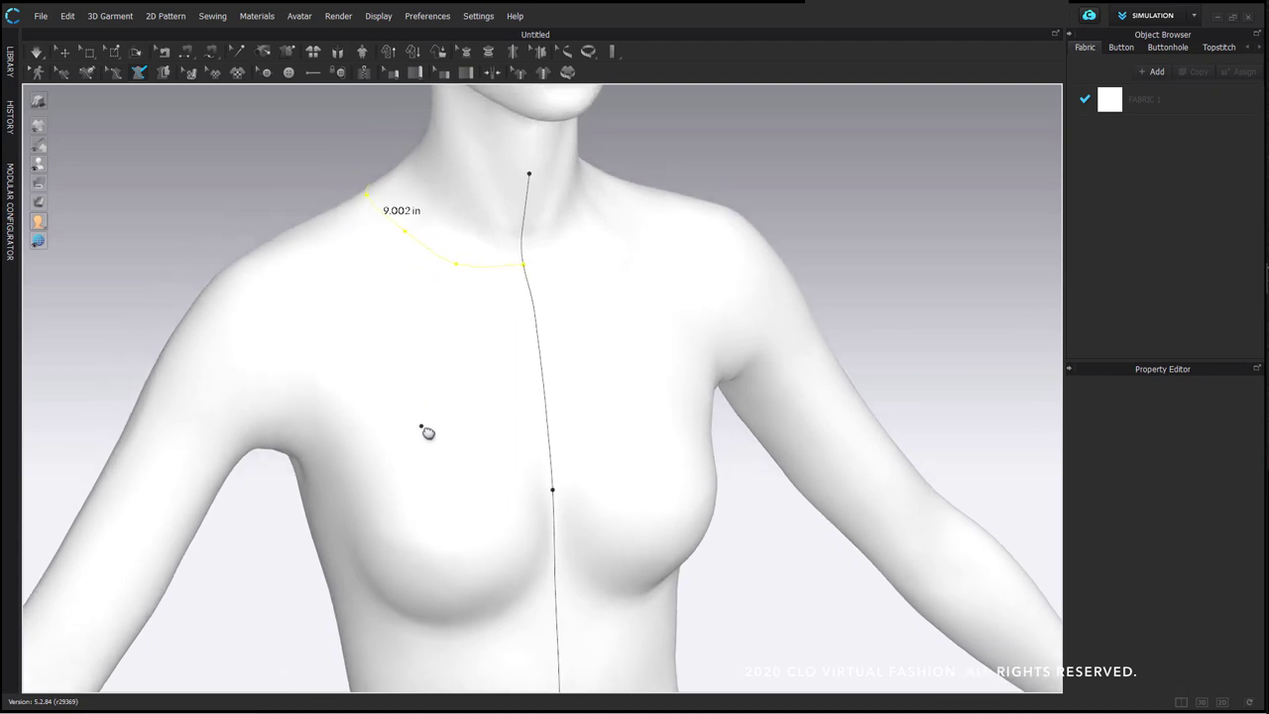
pyautogui.moveTo(439, 368); pyautogui.dragTo(348, 306, button='right')
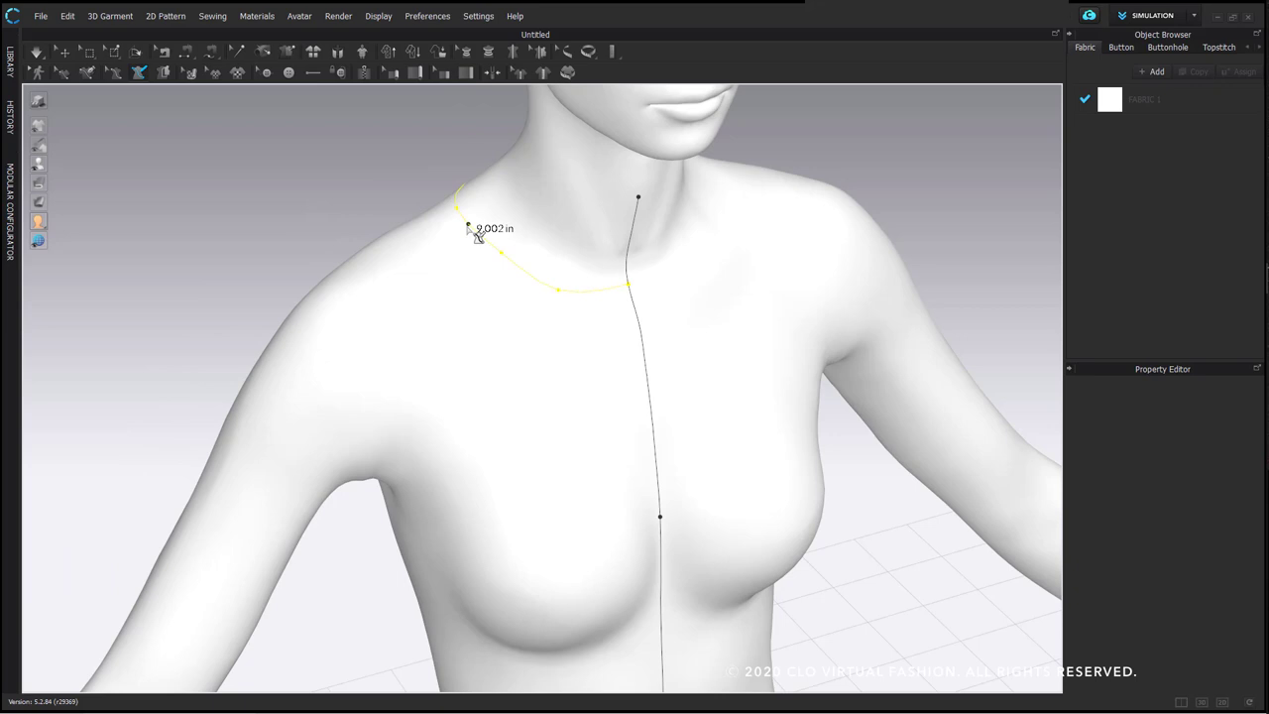
pyautogui.click(468, 225)
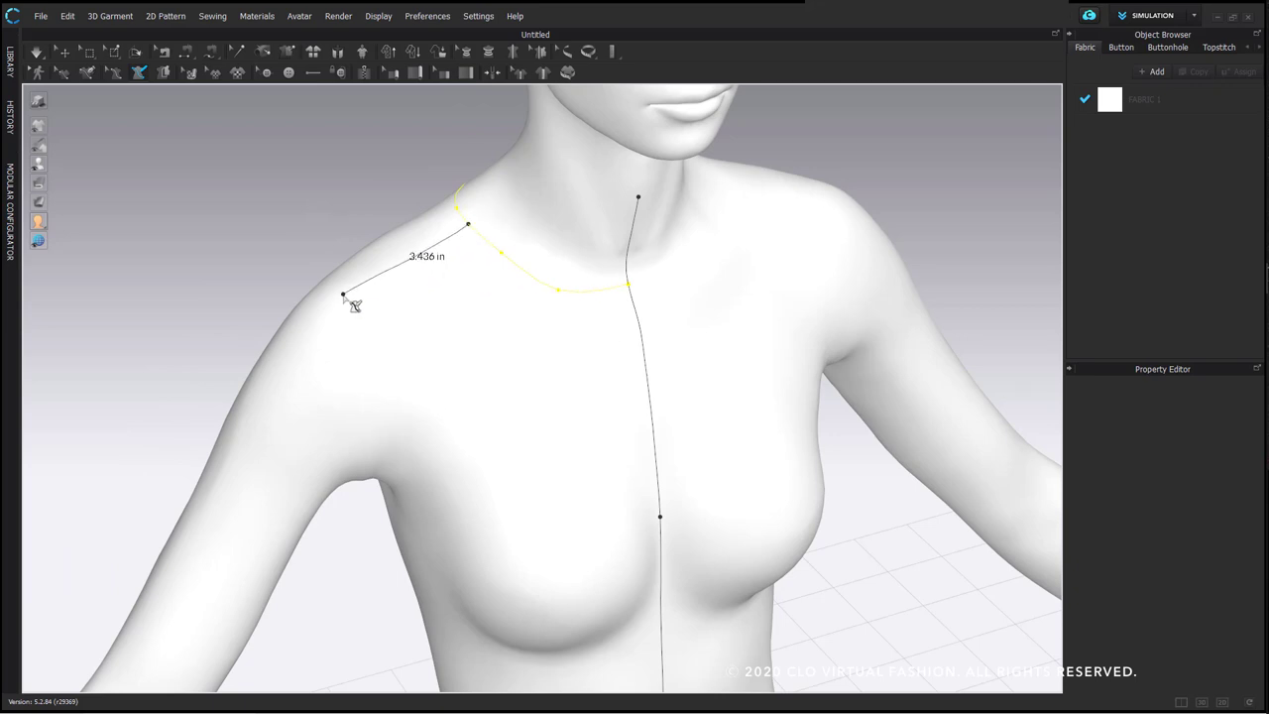
pyautogui.click(343, 293)
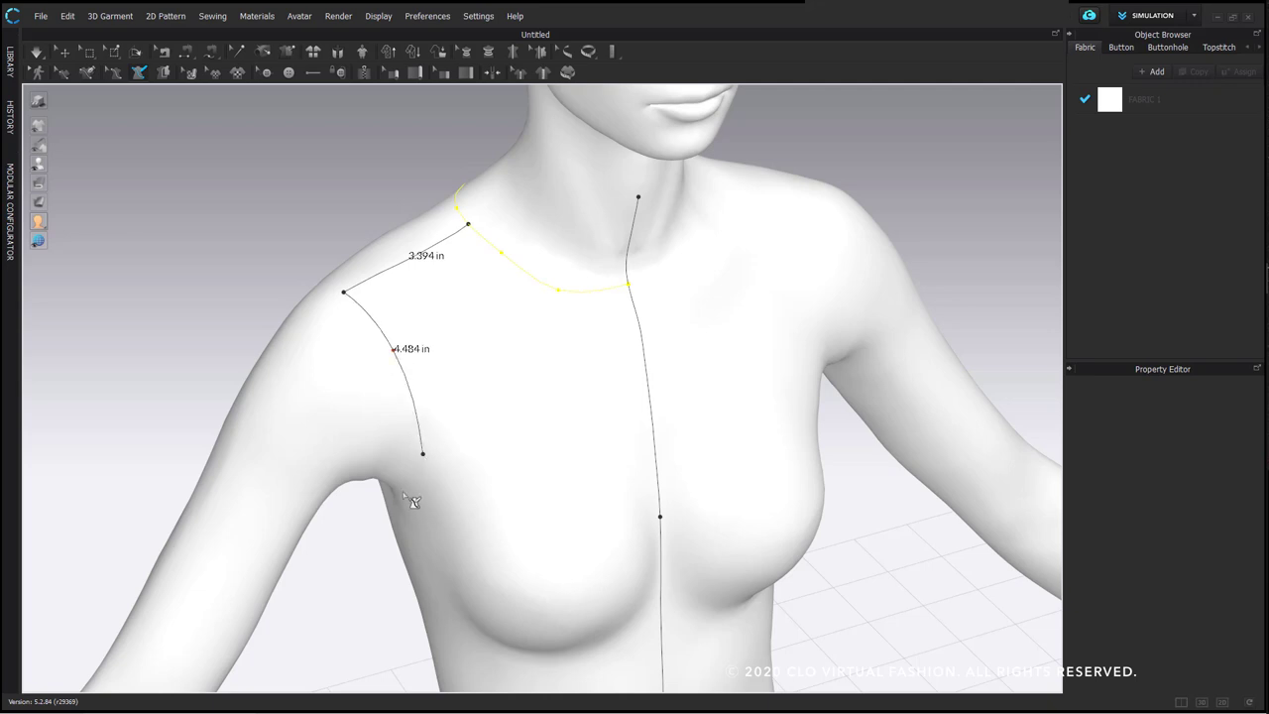
pyautogui.moveTo(394, 511); pyautogui.dragTo(542, 468, button='right')
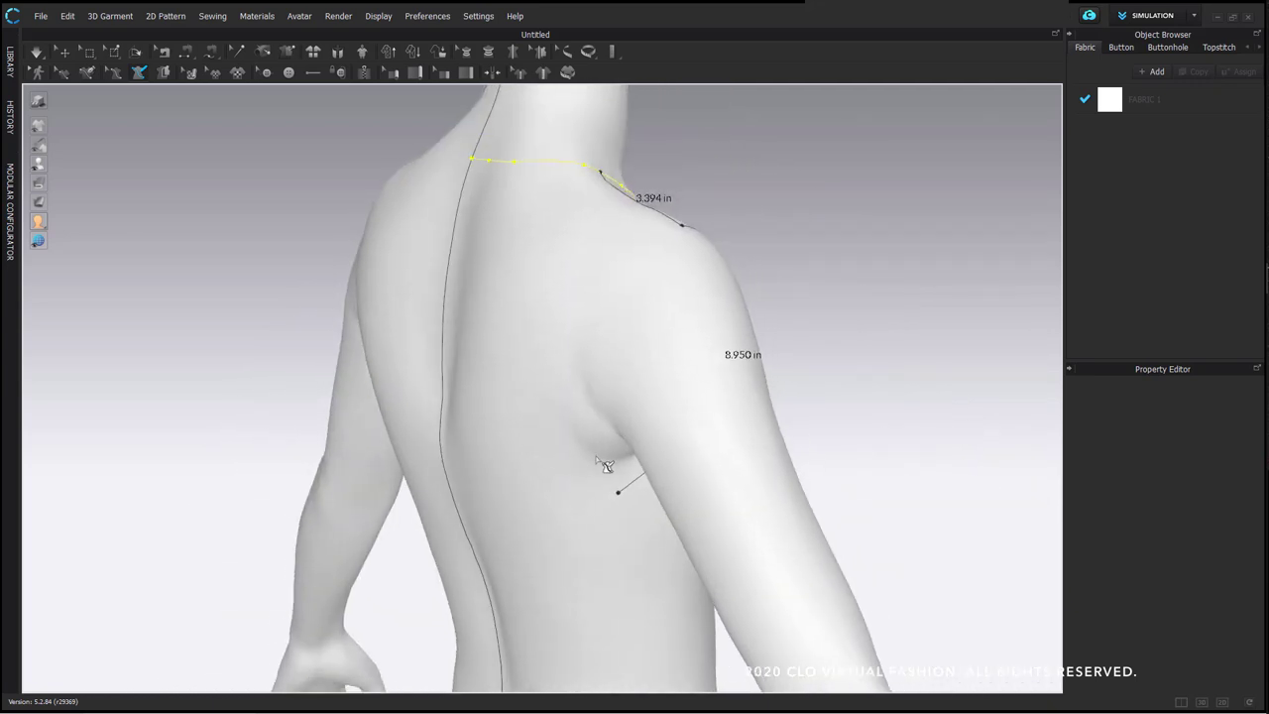
pyautogui.click(564, 365)
pyautogui.moveTo(688, 241); pyautogui.dragTo(467, 376, button='right')
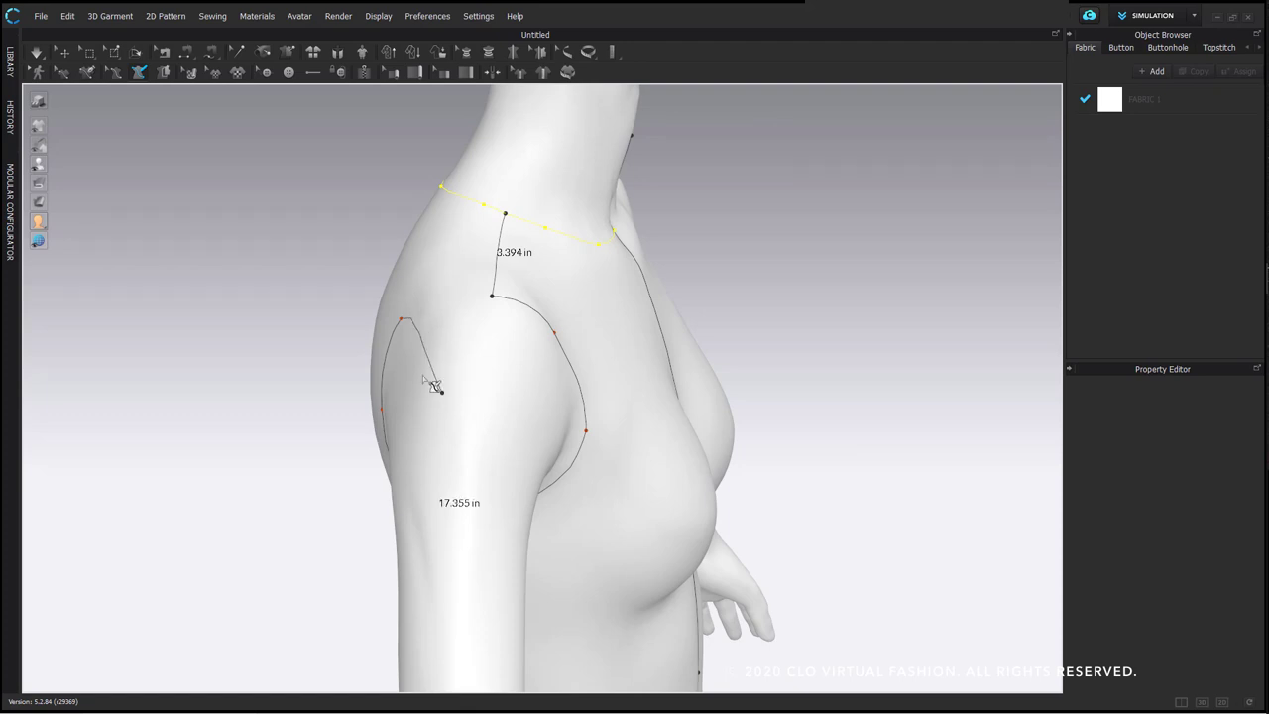
pyautogui.moveTo(432, 383); pyautogui.dragTo(424, 373, button='right')
pyautogui.press('Escape')
# Draw a closed armhole curve about 16.7 in long around the right shoulder, passing under the arm and up the back
pyautogui.moveTo(513, 410); pyautogui.dragTo(531, 358, button='right')
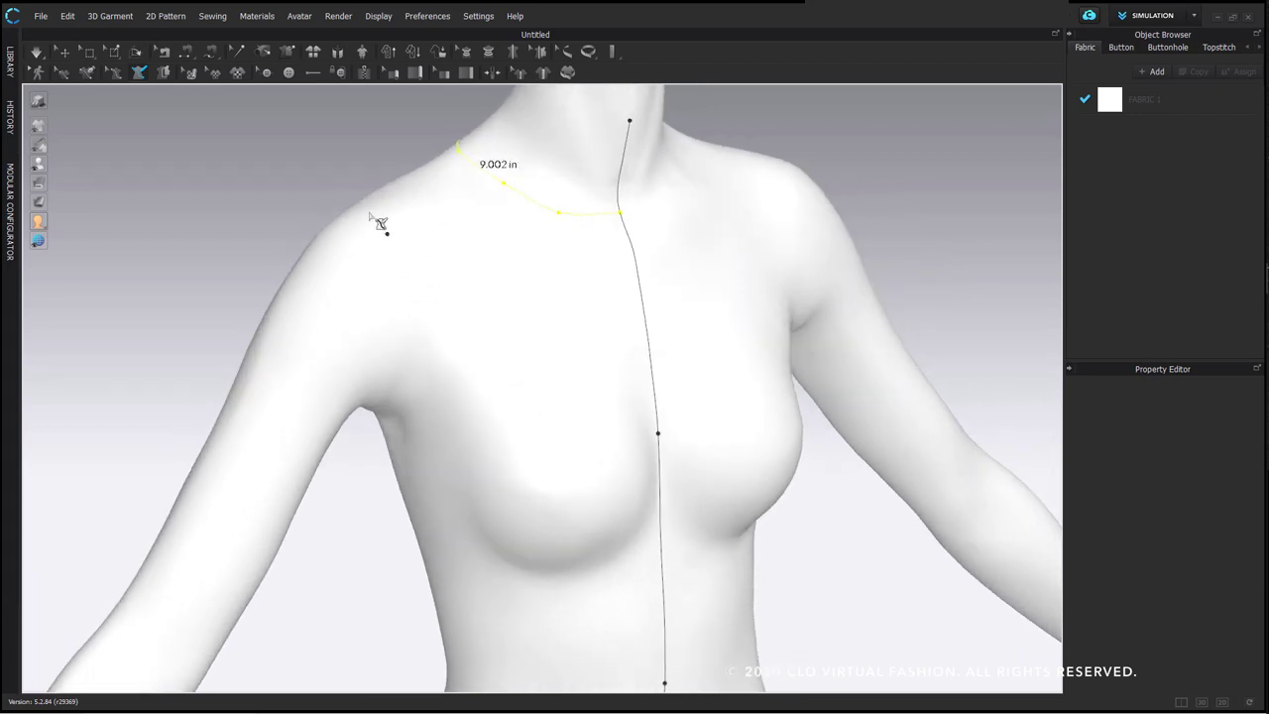
pyautogui.click(402, 264)
pyautogui.moveTo(400, 428); pyautogui.dragTo(587, 440, button='right')
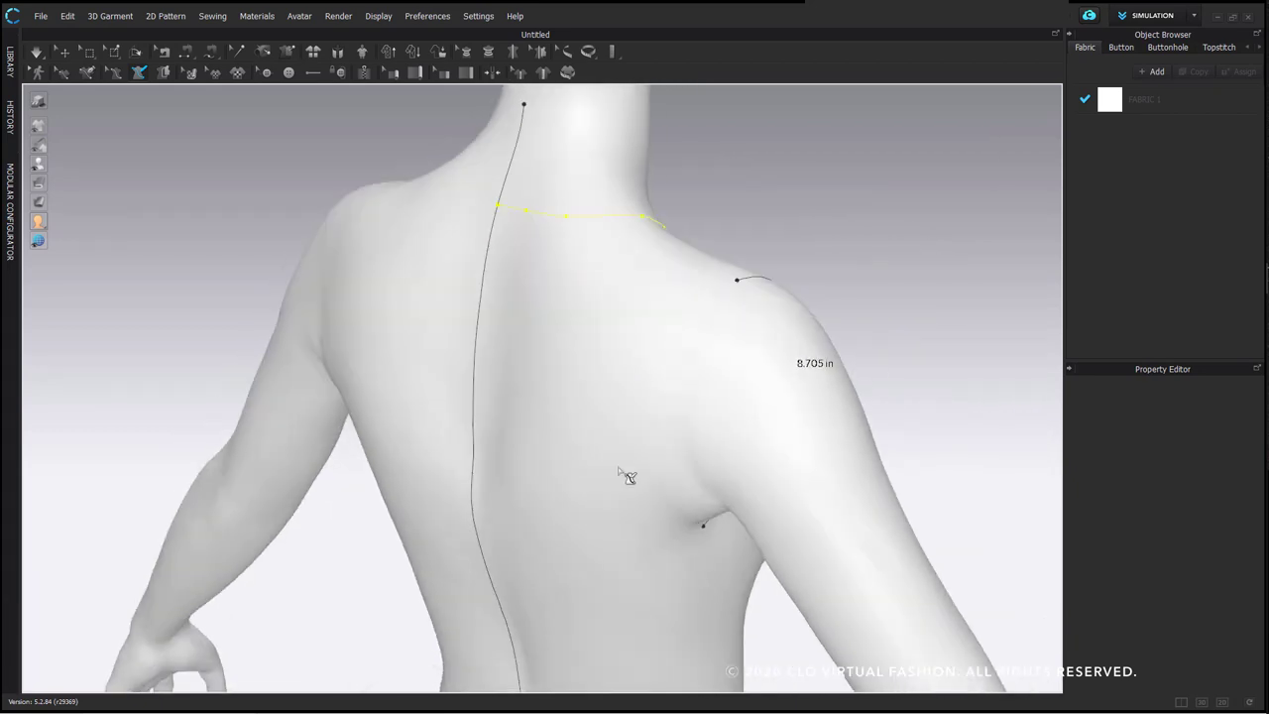
pyautogui.click(690, 517)
pyautogui.click(658, 409)
pyautogui.click(700, 302)
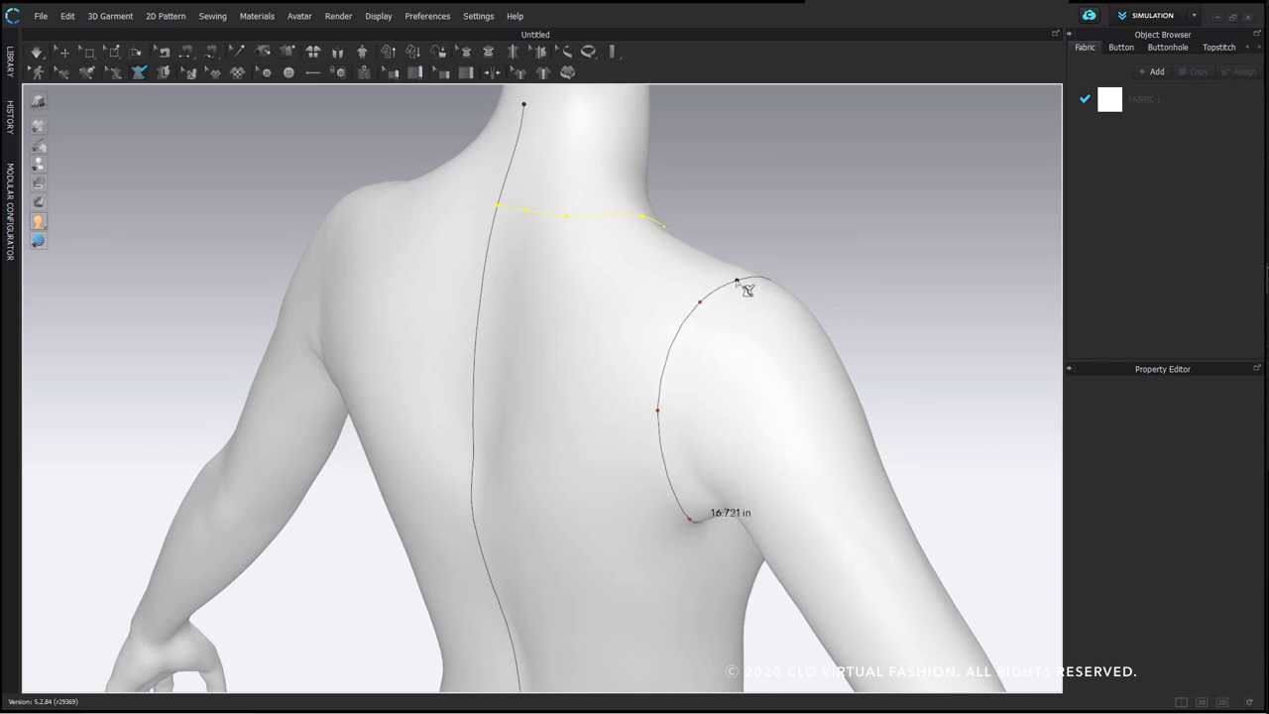
pyautogui.moveTo(737, 281); pyautogui.dragTo(668, 294, button='right')
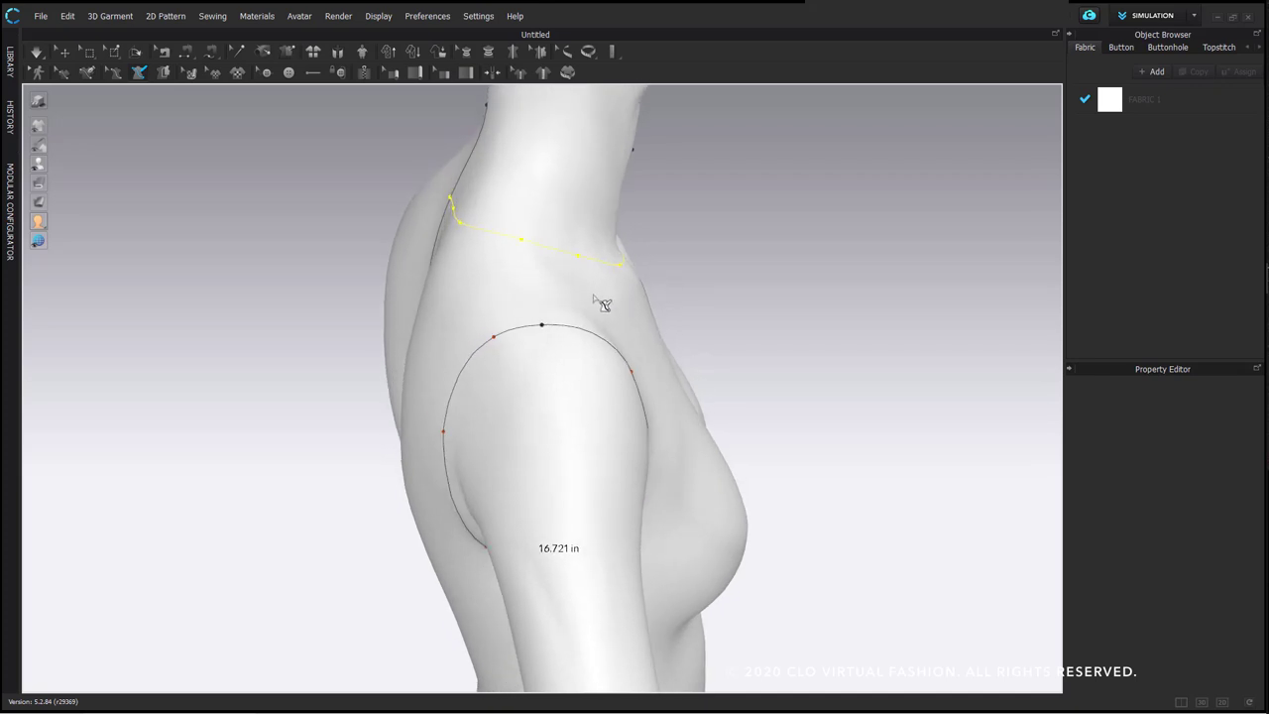
pyautogui.moveTo(592, 293); pyautogui.dragTo(642, 330, button='middle')
pyautogui.scroll(3, 642, 330)
pyautogui.scroll(1, 625, 340)
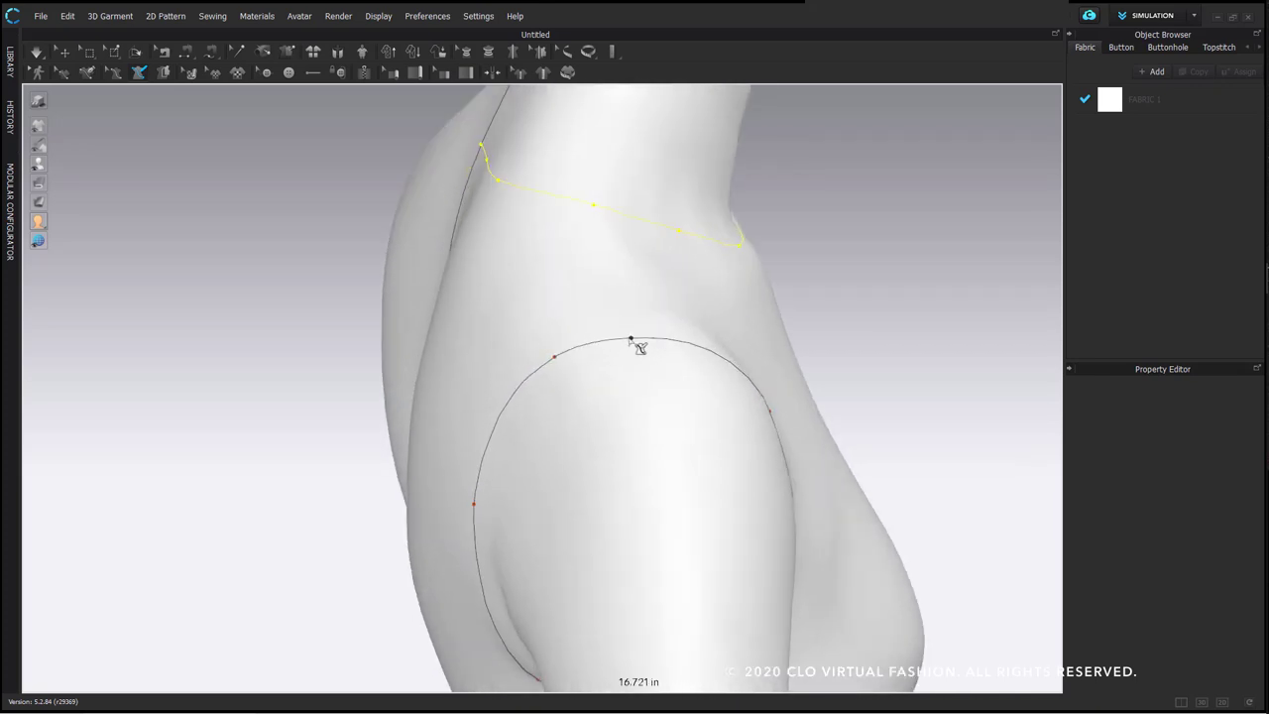
pyautogui.click(632, 340)
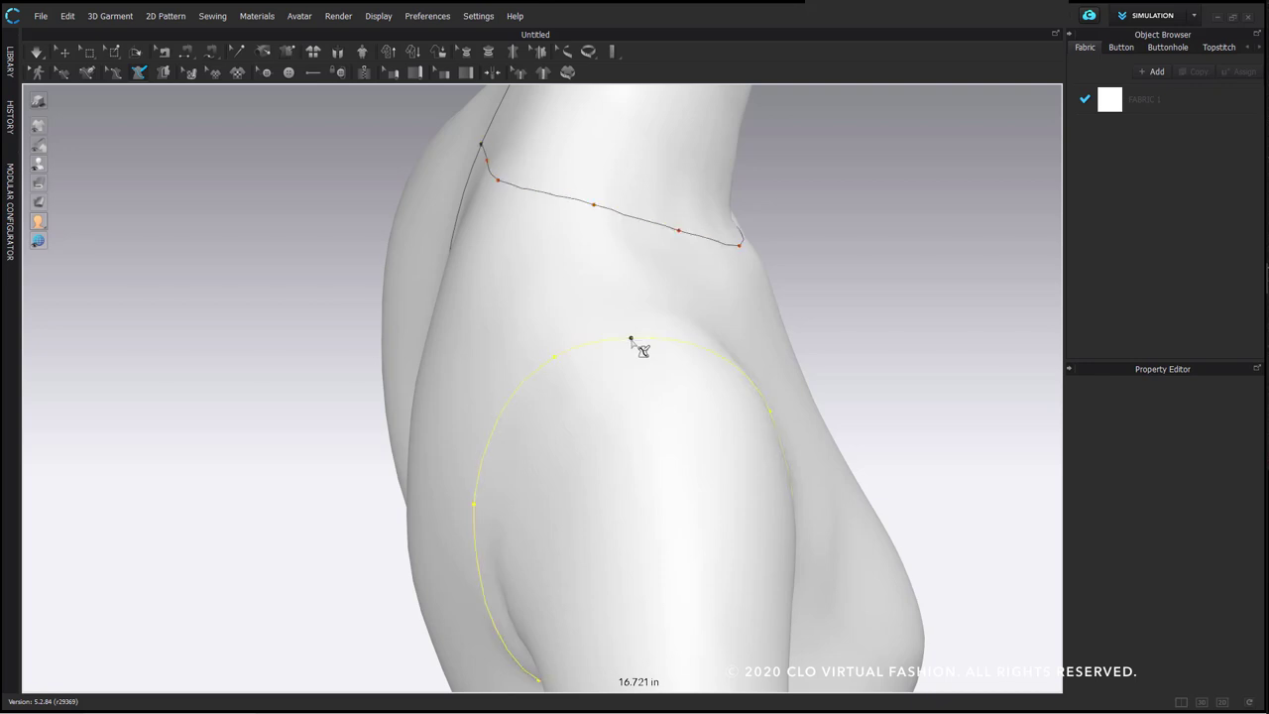
pyautogui.click(744, 387)
# Try to draw a shoulder line about 3.4 in long from the neckline across the armhole line
pyautogui.moveTo(695, 437); pyautogui.dragTo(584, 430, button='right')
pyautogui.moveTo(460, 382); pyautogui.dragTo(565, 433, button='middle')
pyautogui.moveTo(565, 439); pyautogui.dragTo(593, 220, button='right')
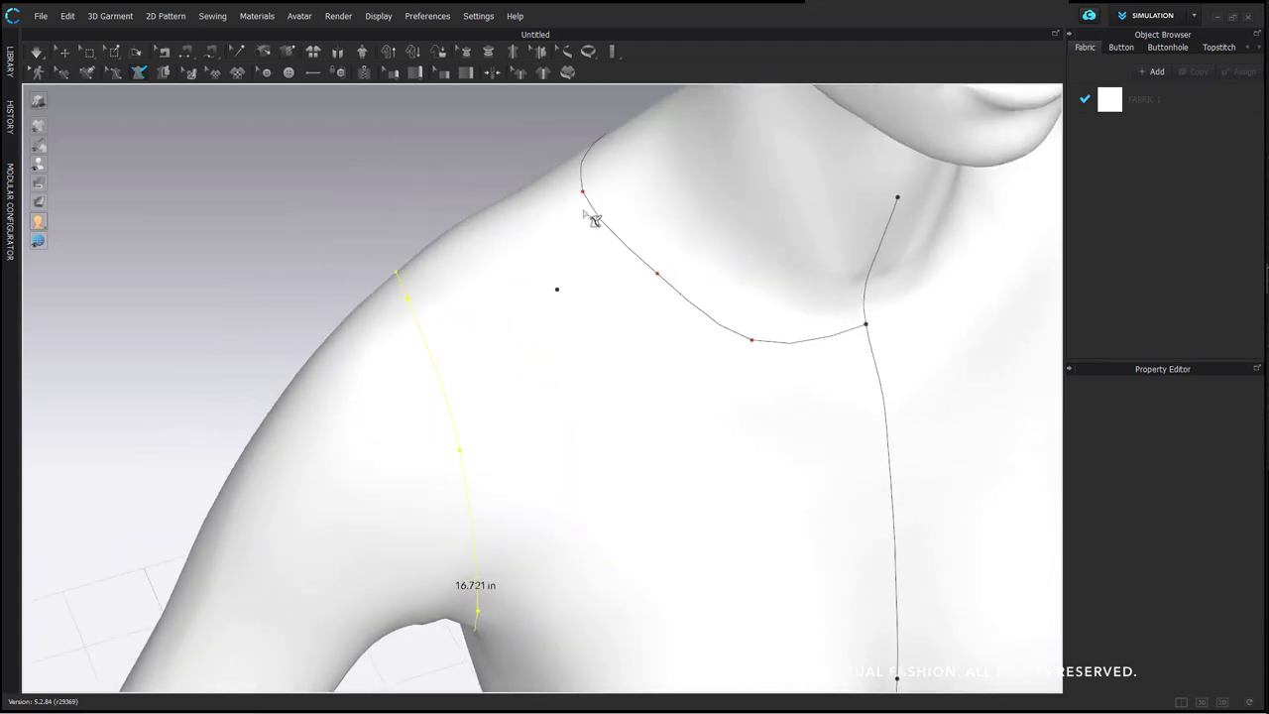
pyautogui.click(592, 207)
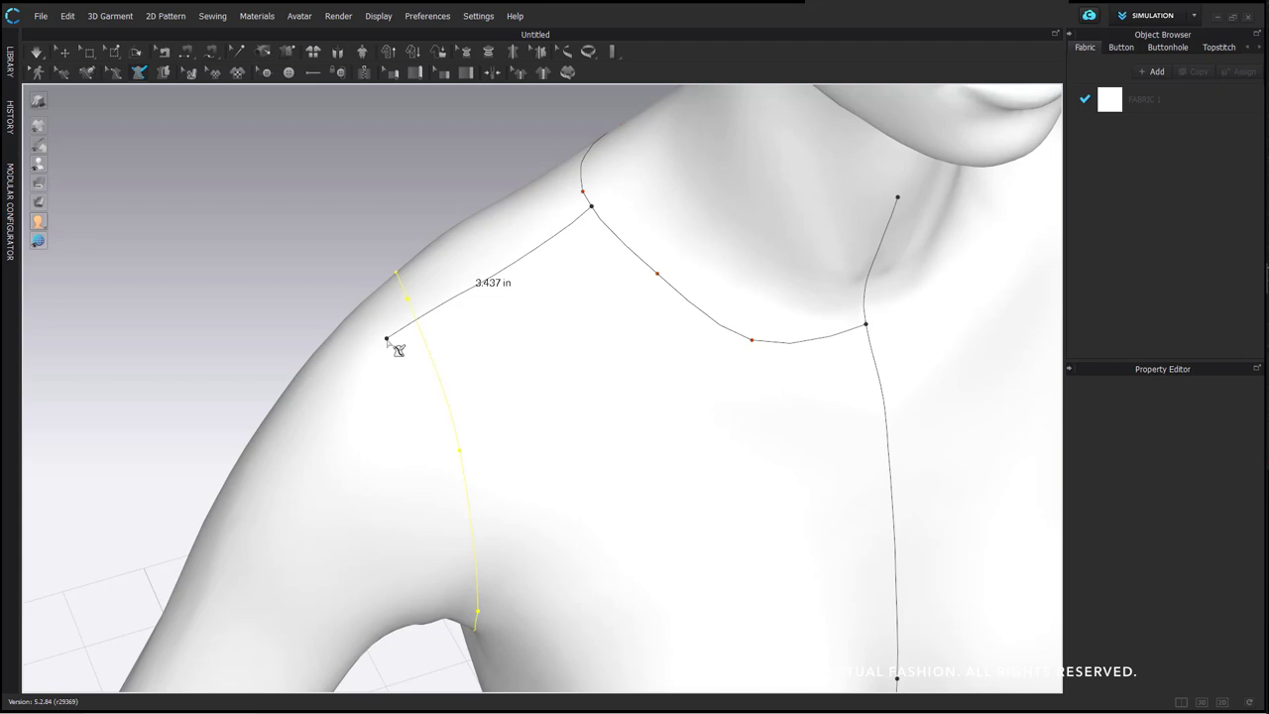
pyautogui.click(388, 338)
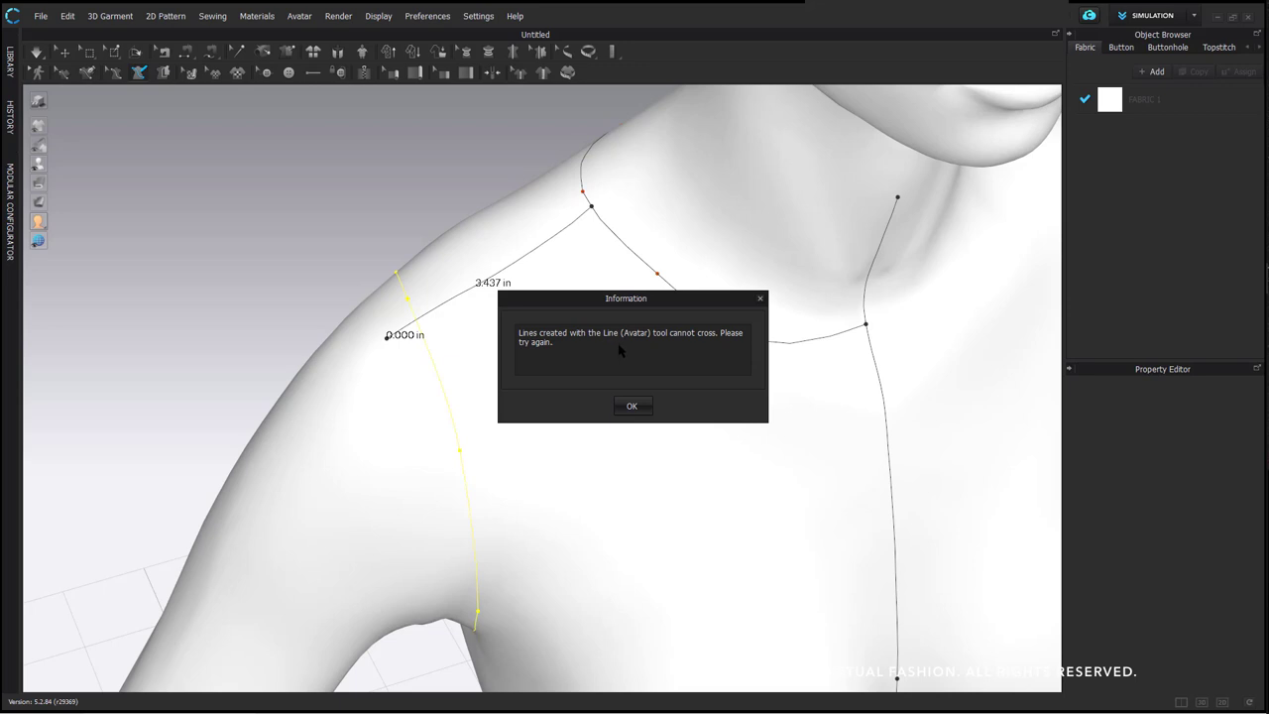
pyautogui.click(631, 406)
# Draw the shoulder line about 3 in long between the neckline and the top of the armhole line
pyautogui.moveTo(536, 320); pyautogui.dragTo(460, 294, button='right')
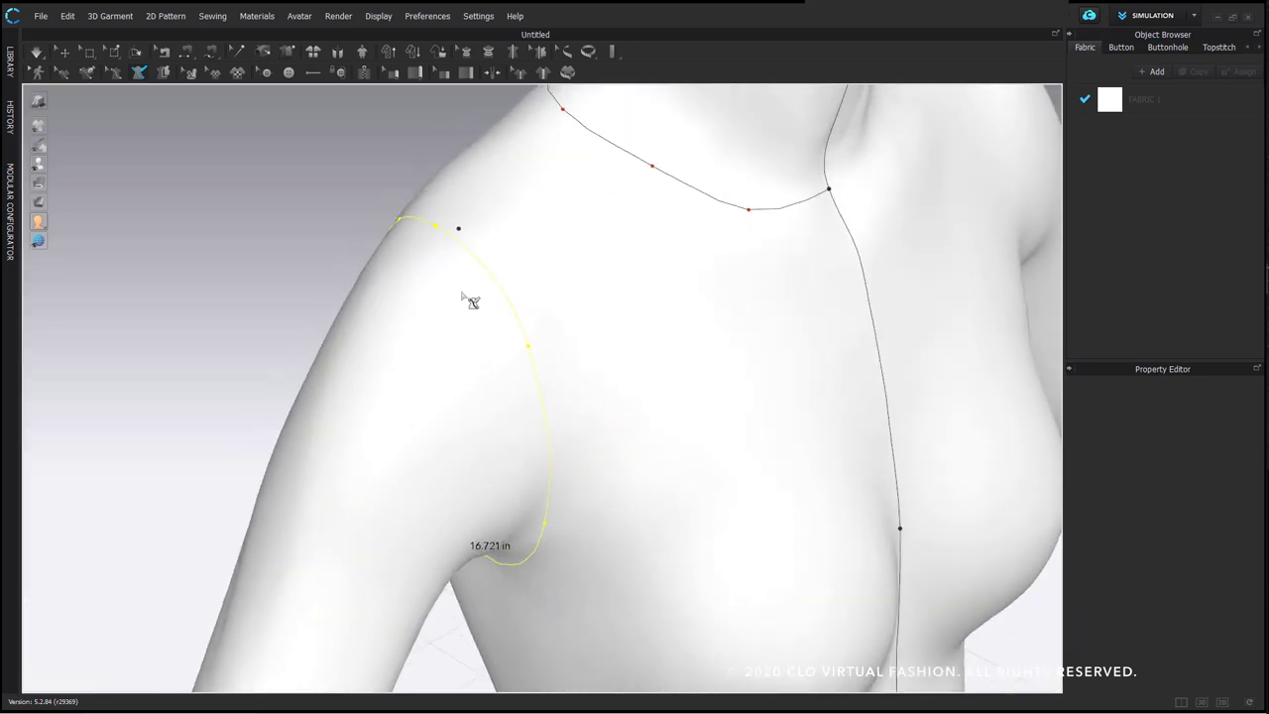
pyautogui.click(473, 241)
pyautogui.click(583, 126)
pyautogui.click(464, 245)
pyautogui.click(464, 245)
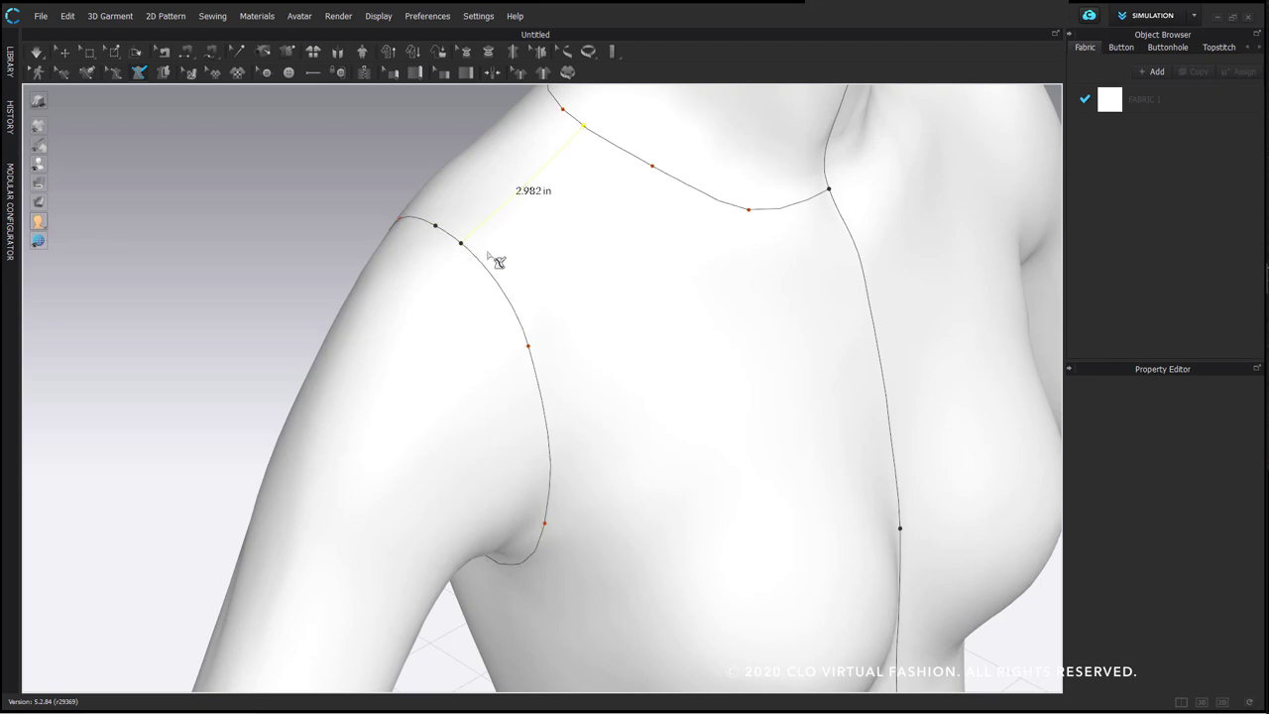
pyautogui.click(598, 277)
pyautogui.scroll(-2, 710, 245)
pyautogui.press('Escape')
# Draw a line about 6.4 in long across the upper chest from the centre front line to the right armhole
pyautogui.scroll(-1, 684, 325)
pyautogui.moveTo(783, 318); pyautogui.dragTo(719, 314, button='right')
pyautogui.click(826, 303)
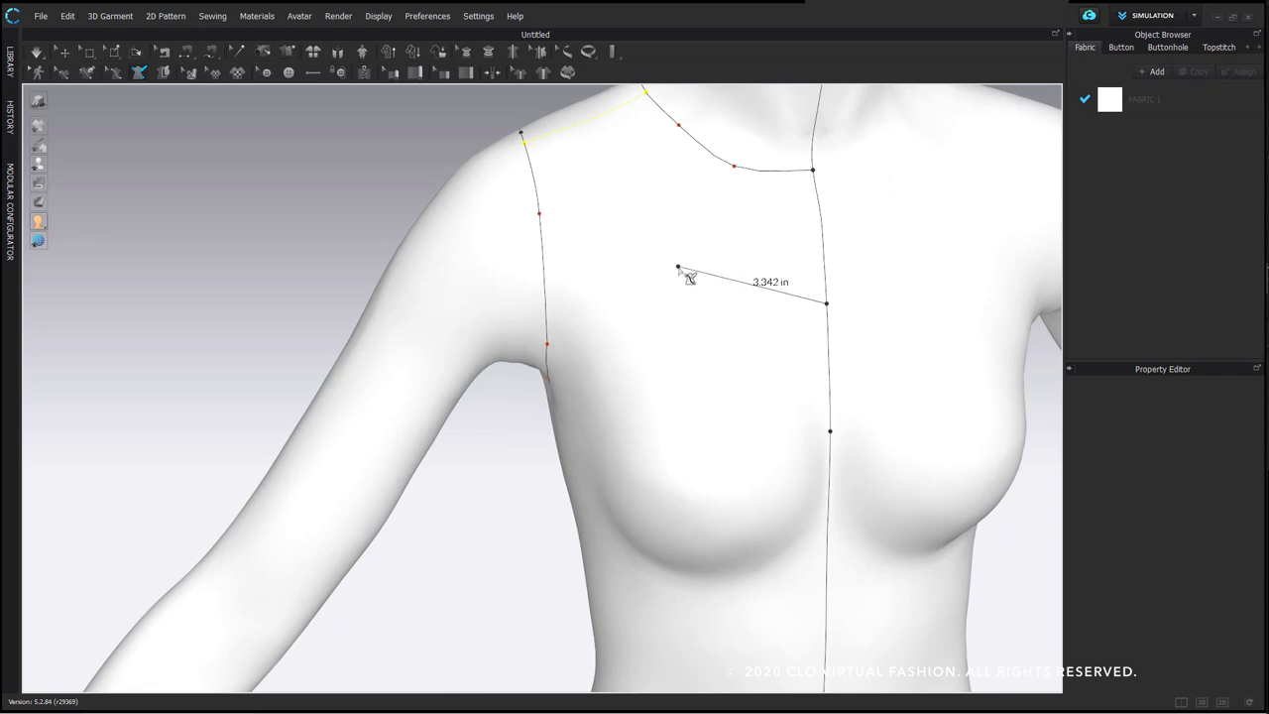
pyautogui.click(541, 231)
pyautogui.click(714, 369)
pyautogui.moveTo(754, 326); pyautogui.dragTo(675, 340, button='right')
pyautogui.click(542, 241)
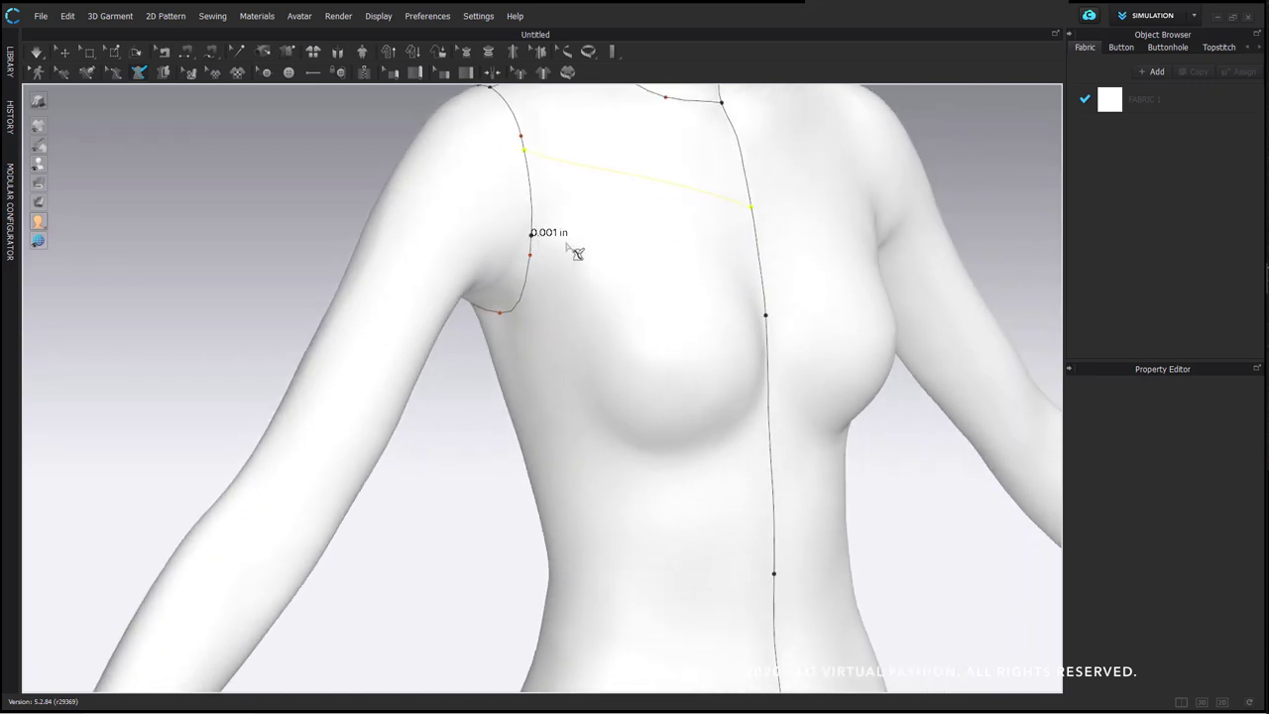
pyautogui.click(640, 281)
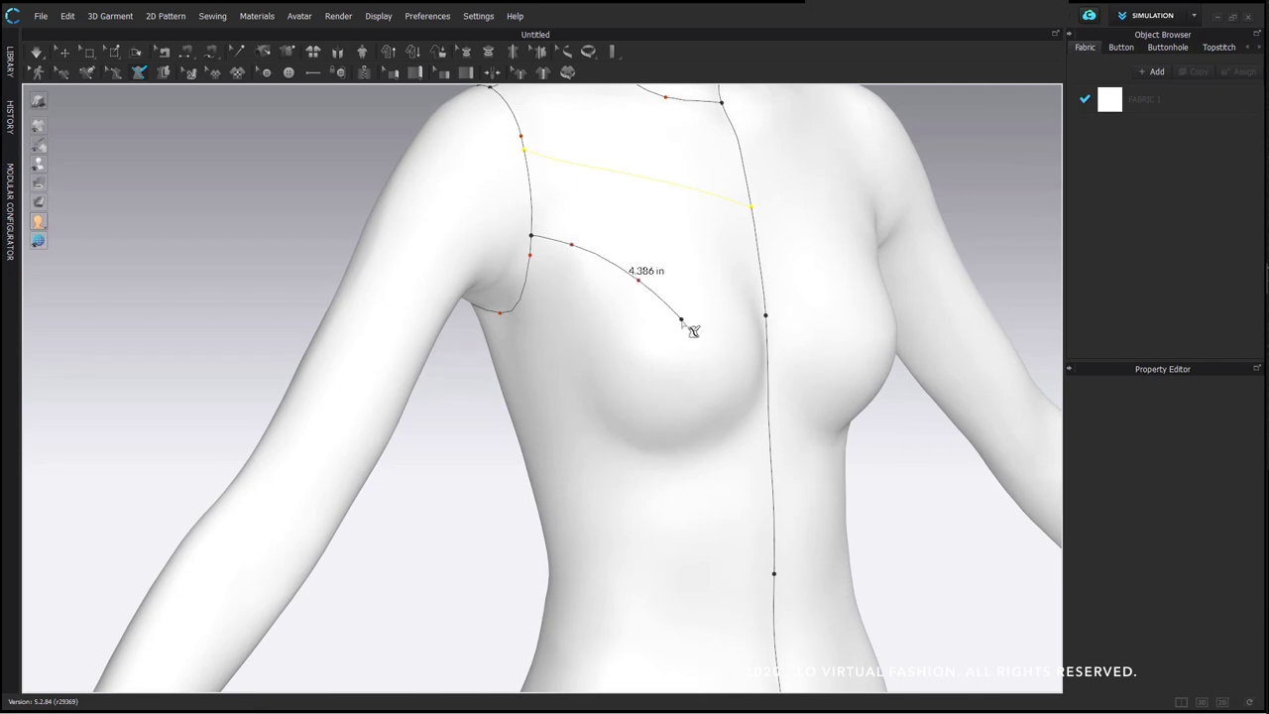
pyautogui.press('Escape')
# Draw an open curved line from the front of the right armhole, below the chest line, to the bust point
pyautogui.scroll(-3, 722, 375)
pyautogui.moveTo(731, 386); pyautogui.dragTo(655, 417, button='right')
pyautogui.moveTo(713, 277); pyautogui.dragTo(694, 212, button='right')
pyautogui.moveTo(661, 334); pyautogui.dragTo(674, 97, button='right')
pyautogui.moveTo(674, 96); pyautogui.dragTo(666, 207, button='middle')
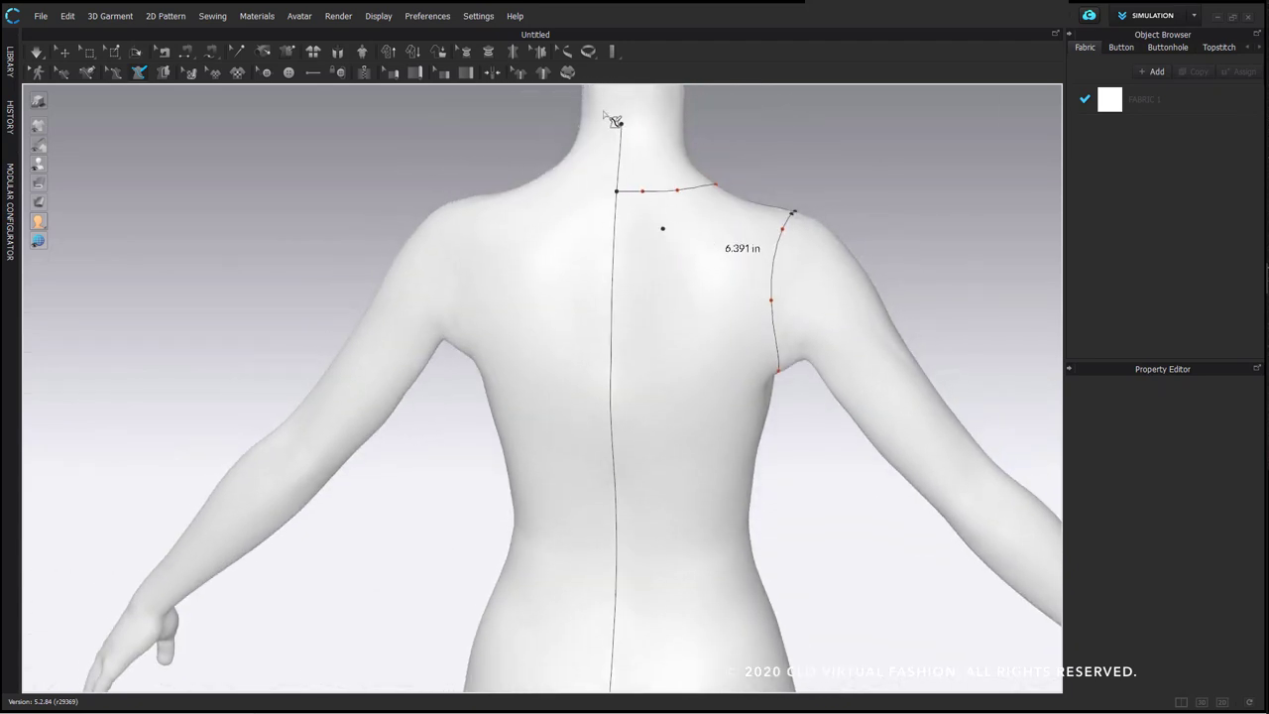
pyautogui.moveTo(635, 125); pyautogui.dragTo(619, 317, button='right')
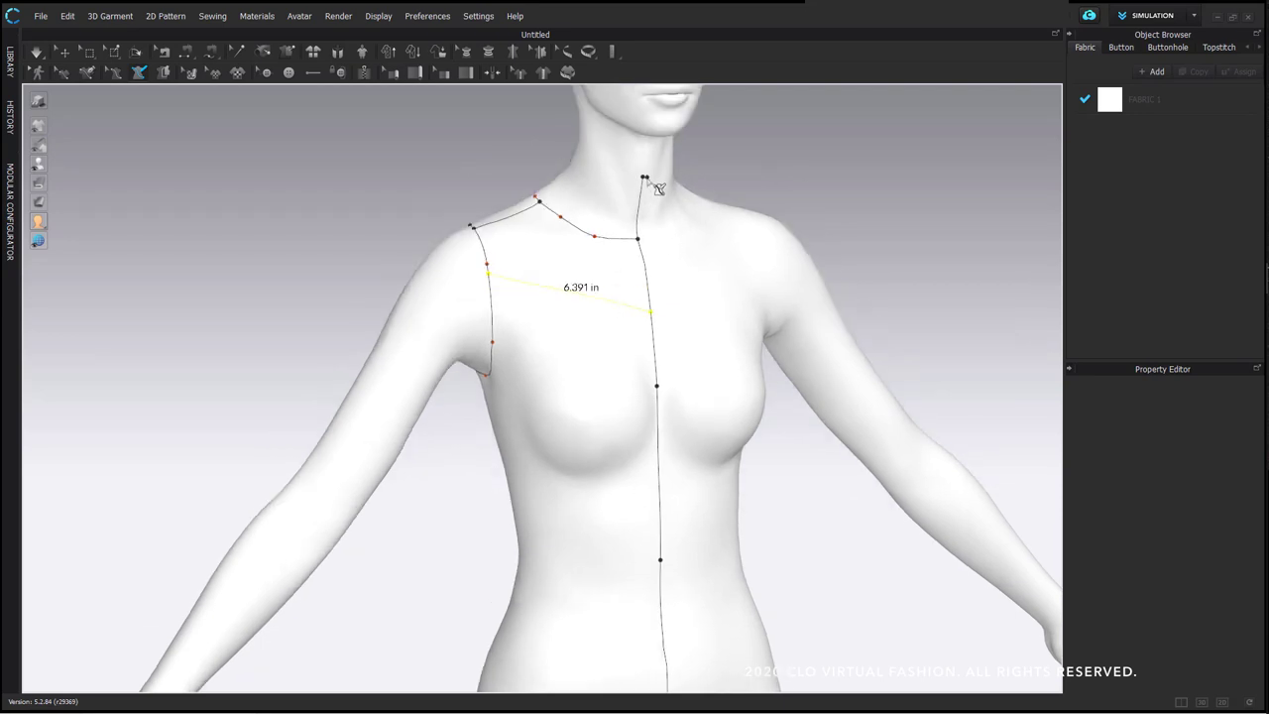
pyautogui.moveTo(573, 397); pyautogui.dragTo(587, 363, button='middle')
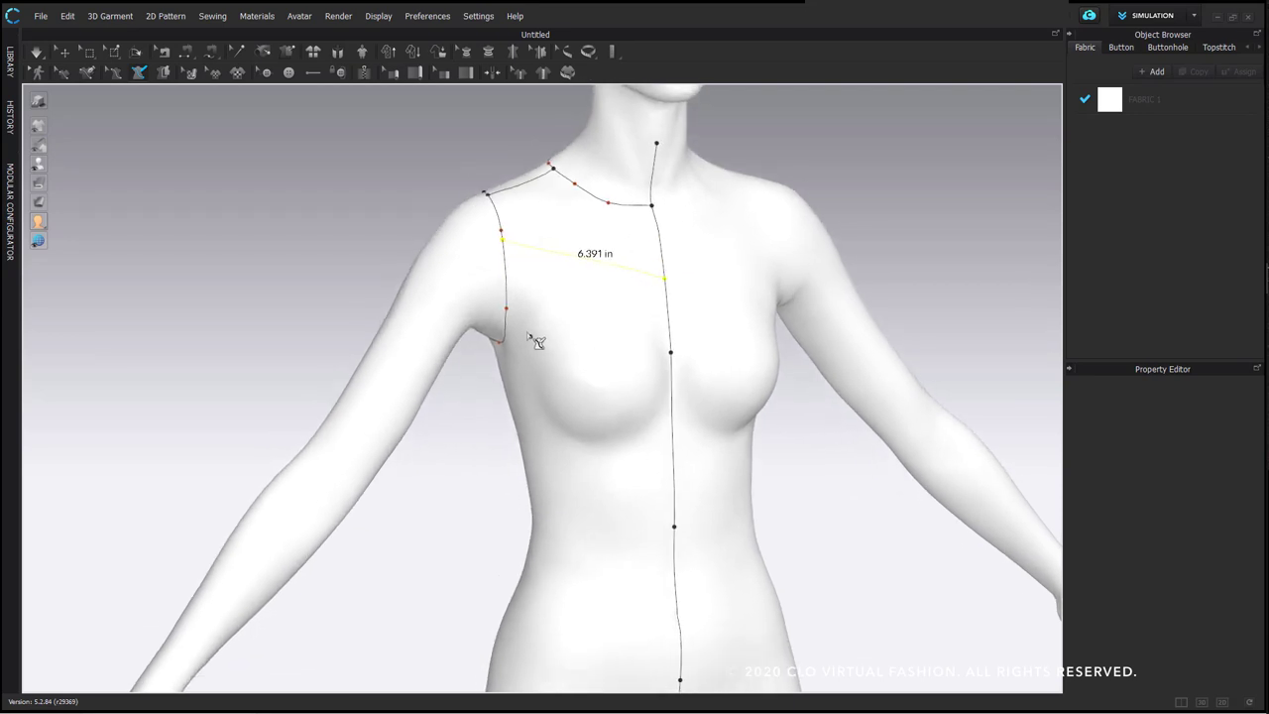
pyautogui.click(506, 313)
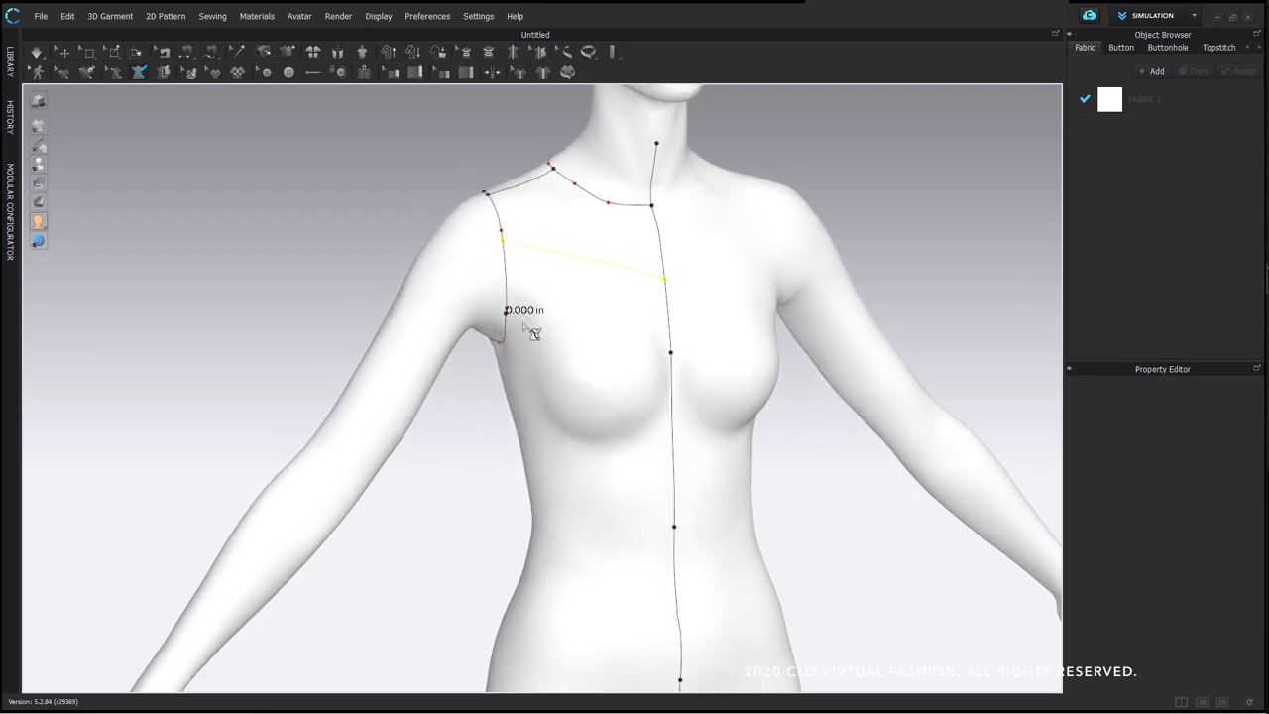
pyautogui.doubleClick(585, 375)
# Draw a waist line from the centre front around the right side onto the back in segments of about 5.5, 3.2 and 1.8 in
pyautogui.moveTo(629, 461); pyautogui.dragTo(663, 426, button='right')
pyautogui.moveTo(662, 426); pyautogui.dragTo(656, 385, button='middle')
pyautogui.moveTo(719, 418); pyautogui.dragTo(674, 422, button='right')
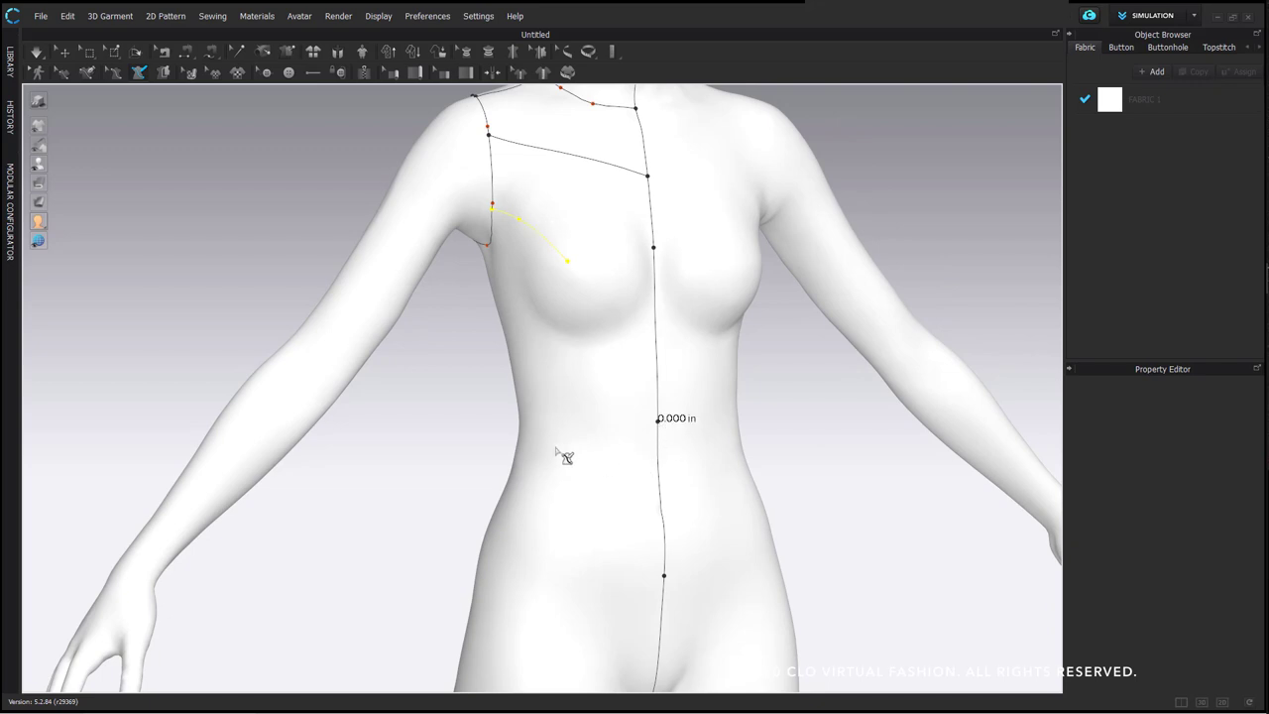
pyautogui.moveTo(554, 448); pyautogui.dragTo(594, 447, button='right')
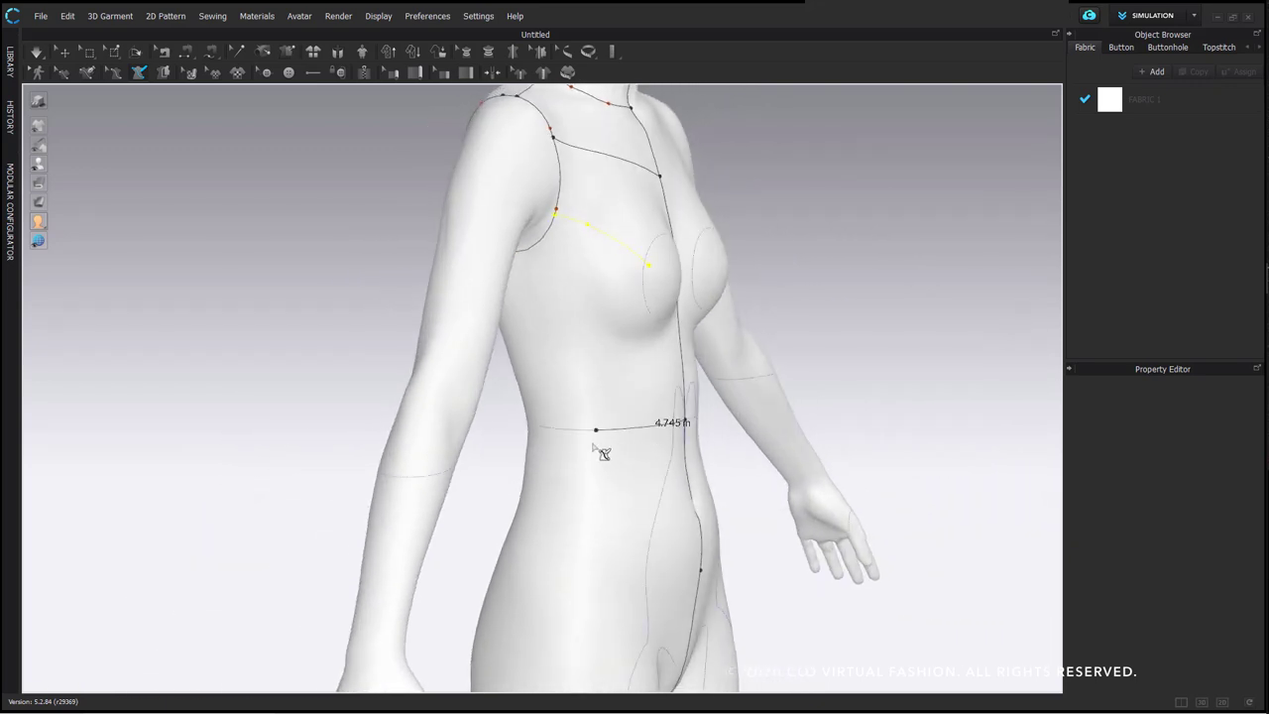
pyautogui.click(578, 433)
pyautogui.moveTo(489, 447); pyautogui.dragTo(625, 447, button='right')
pyautogui.click(657, 434)
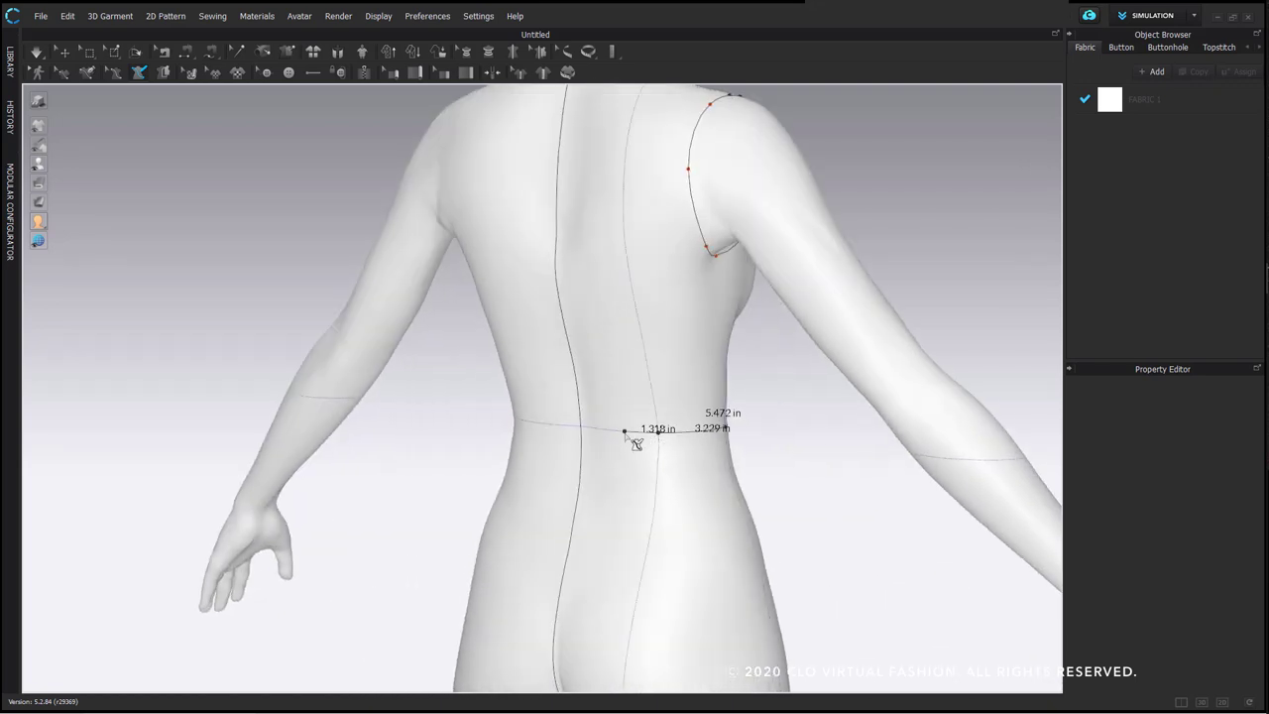
pyautogui.click(616, 434)
pyautogui.moveTo(587, 431); pyautogui.dragTo(627, 432, button='right')
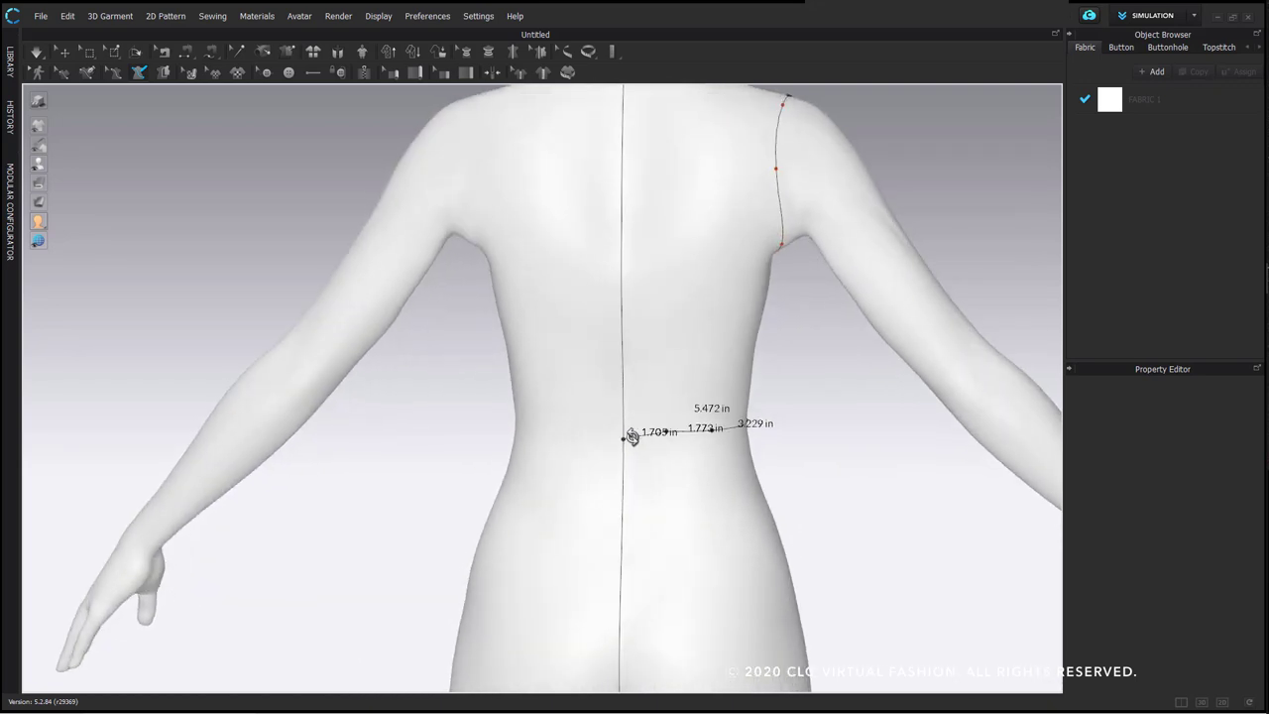
# Extend the line up the right back in a zigzag with segments of about 1.6 and 4.7 in
pyautogui.moveTo(674, 471); pyautogui.dragTo(641, 485, button='right')
pyautogui.click(629, 387)
pyautogui.click(728, 304)
pyautogui.click(655, 184)
pyautogui.moveTo(654, 184); pyautogui.dragTo(638, 213, button='right')
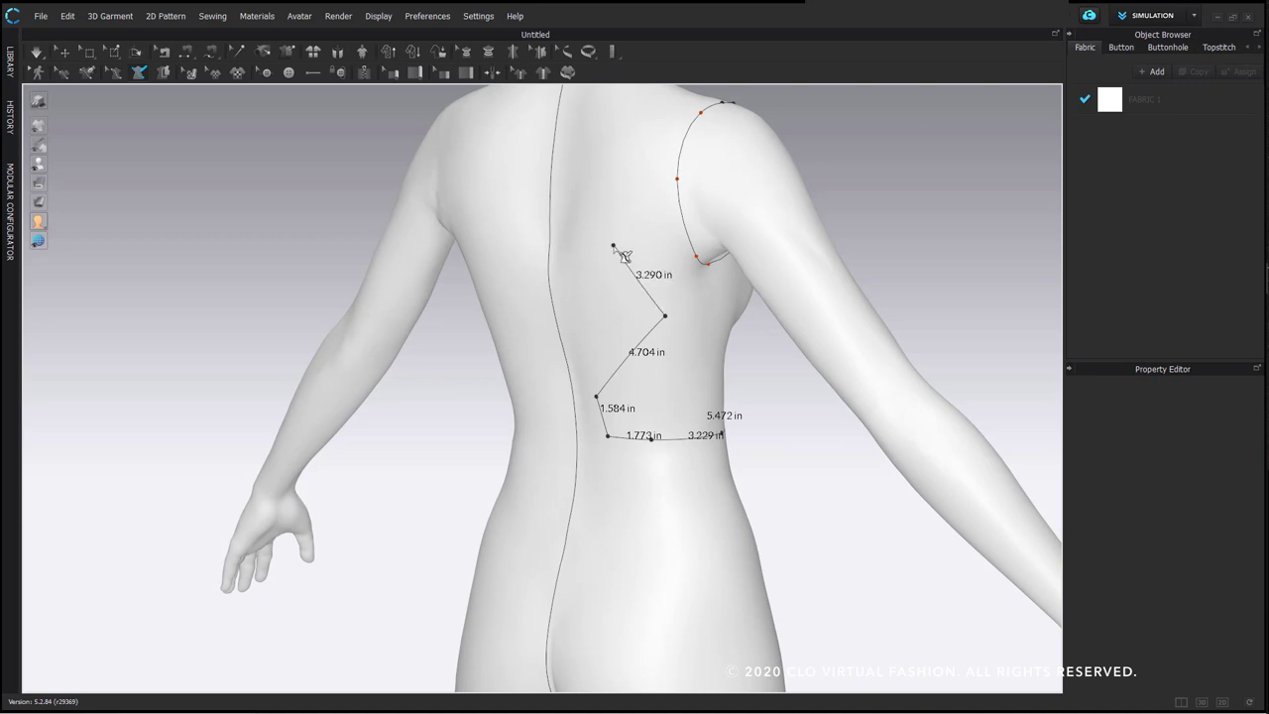
# Remove the unfinished line's points one after another, back to its start on the centre front line
pyautogui.hotkey('ctrl', 'z')
pyautogui.hotkey('ctrl', 'z')
pyautogui.moveTo(595, 307); pyautogui.dragTo(533, 363, button='right')
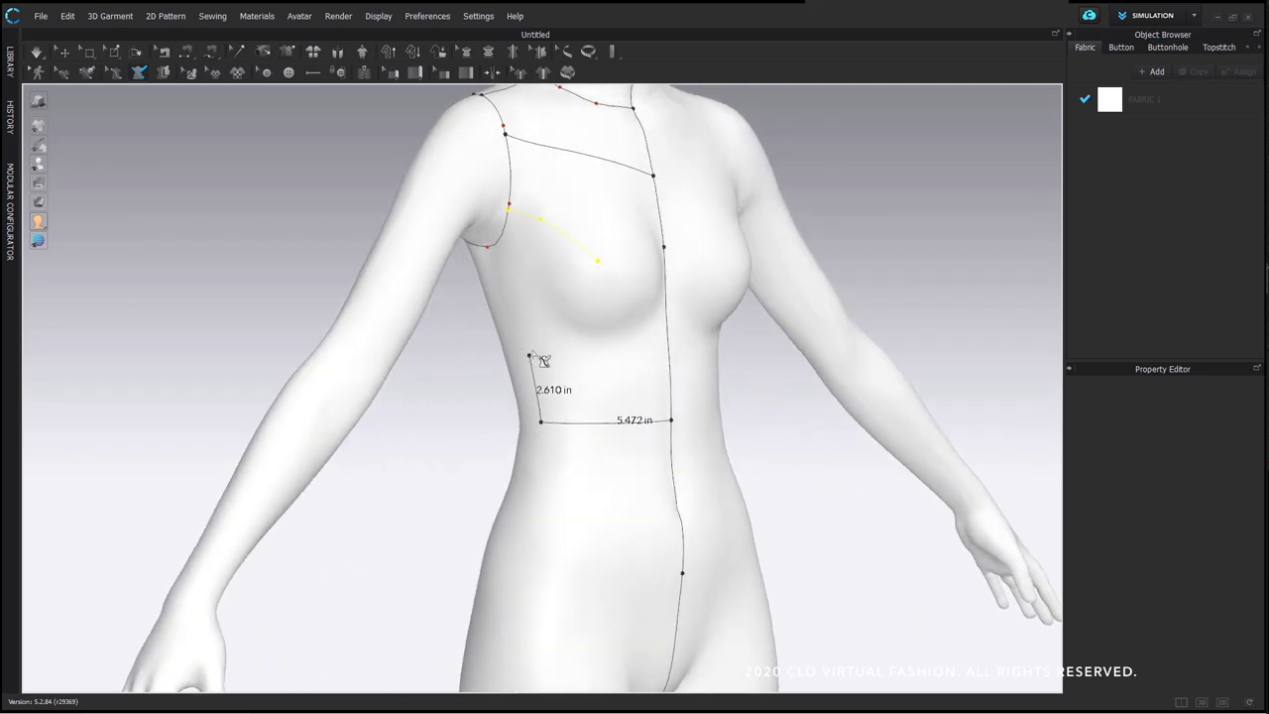
pyautogui.press('Delete')
# Draw the waist line from the centre front around the right side onto the back in segments of about 4.0, 5.5 and 1.4 in
pyautogui.moveTo(533, 346); pyautogui.dragTo(596, 425)
pyautogui.click(579, 425)
pyautogui.moveTo(556, 442); pyautogui.dragTo(628, 456, button='right')
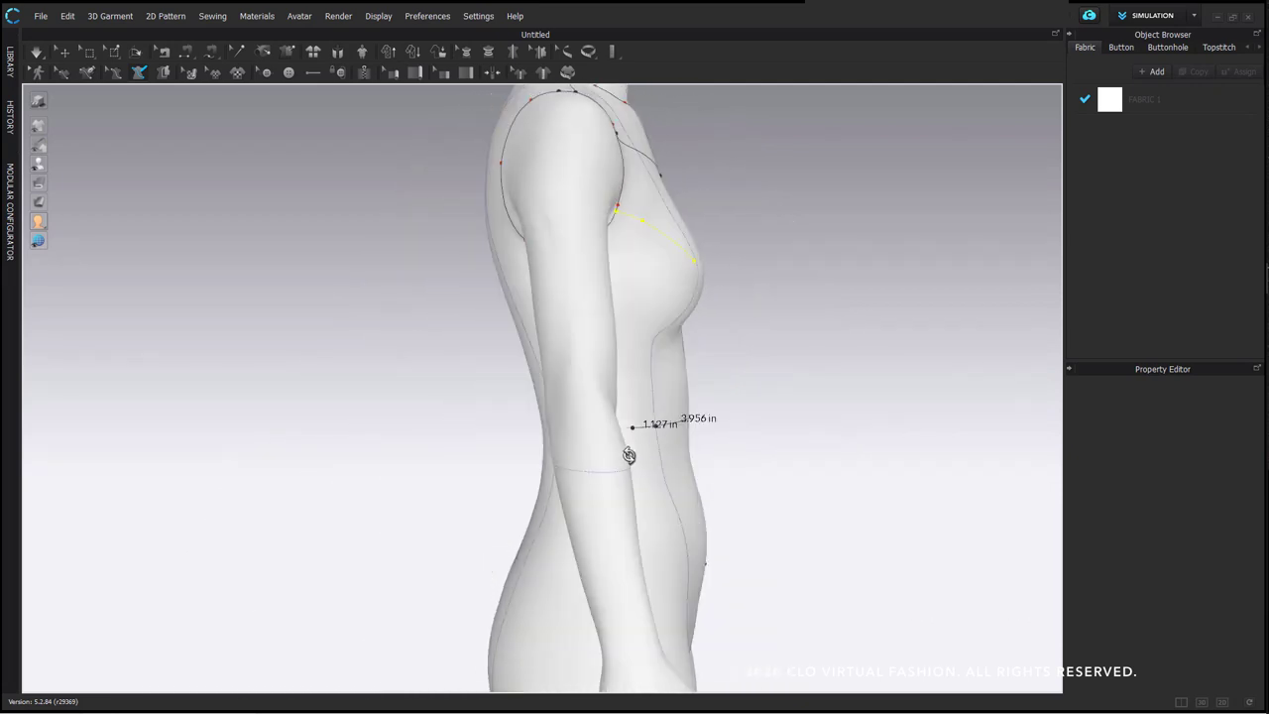
pyautogui.moveTo(547, 460); pyautogui.dragTo(655, 459, button='right')
pyautogui.click(650, 430)
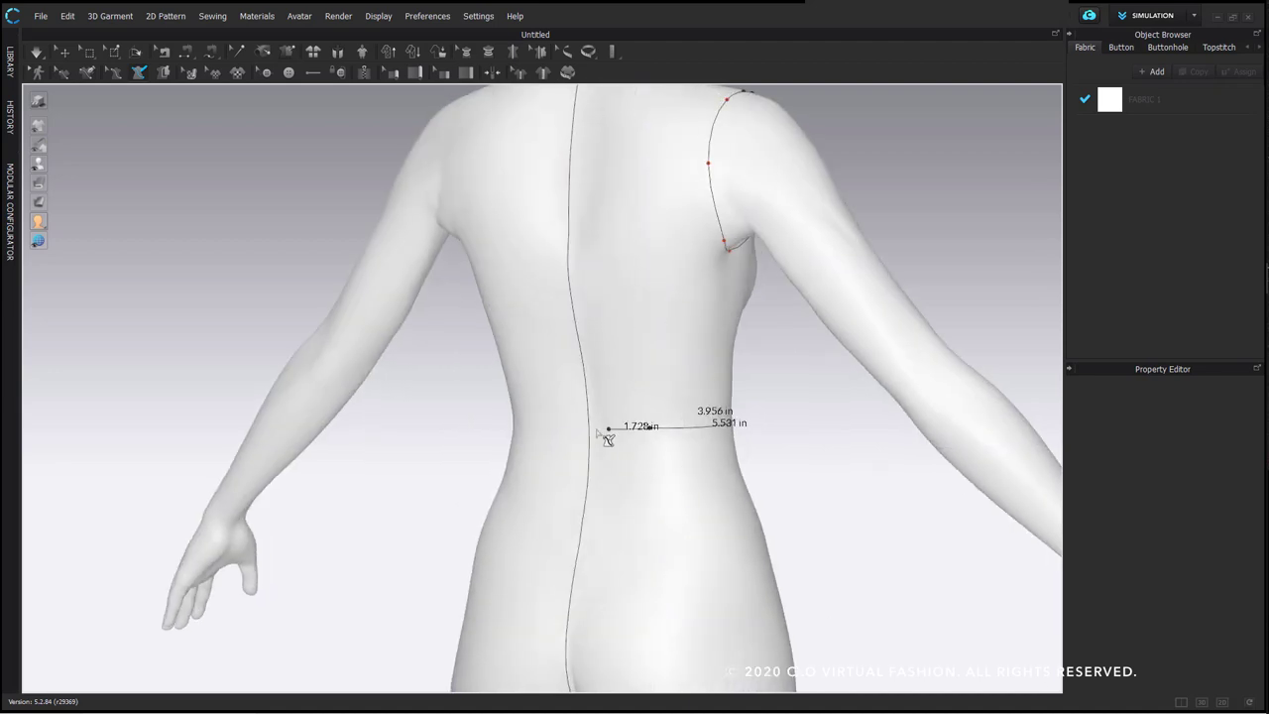
pyautogui.scroll(3, 599, 432)
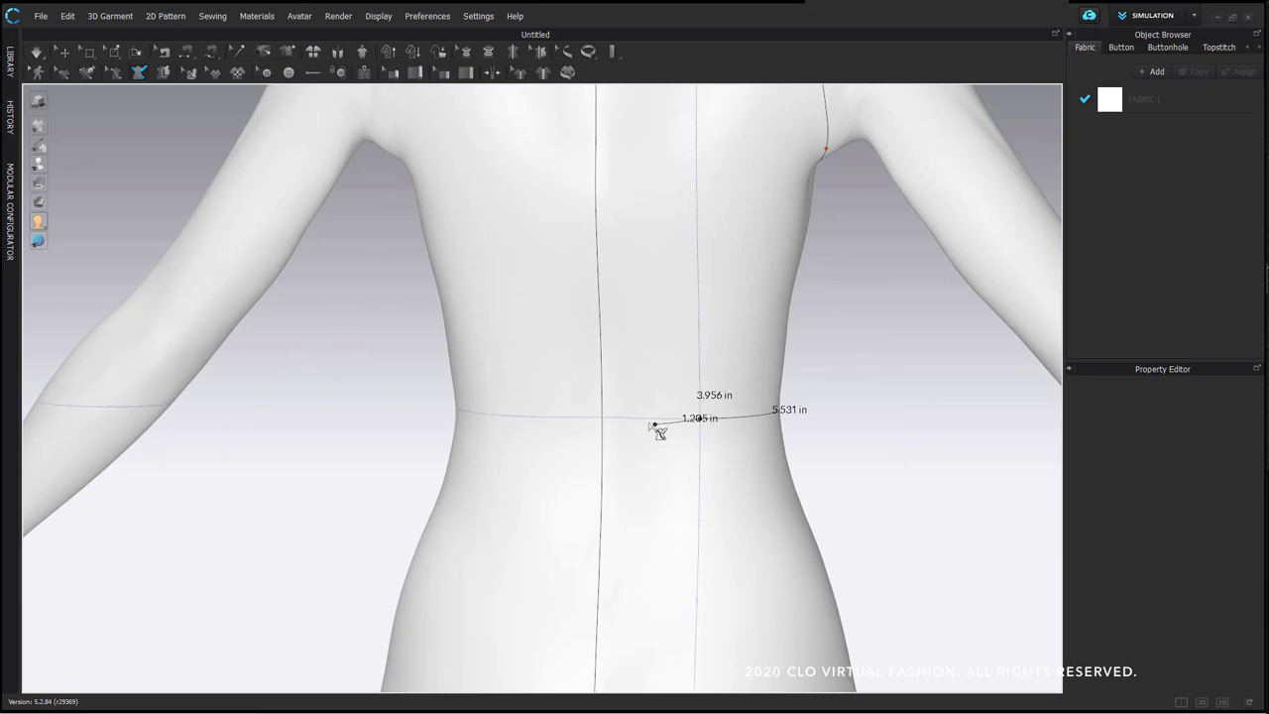
pyautogui.click(647, 418)
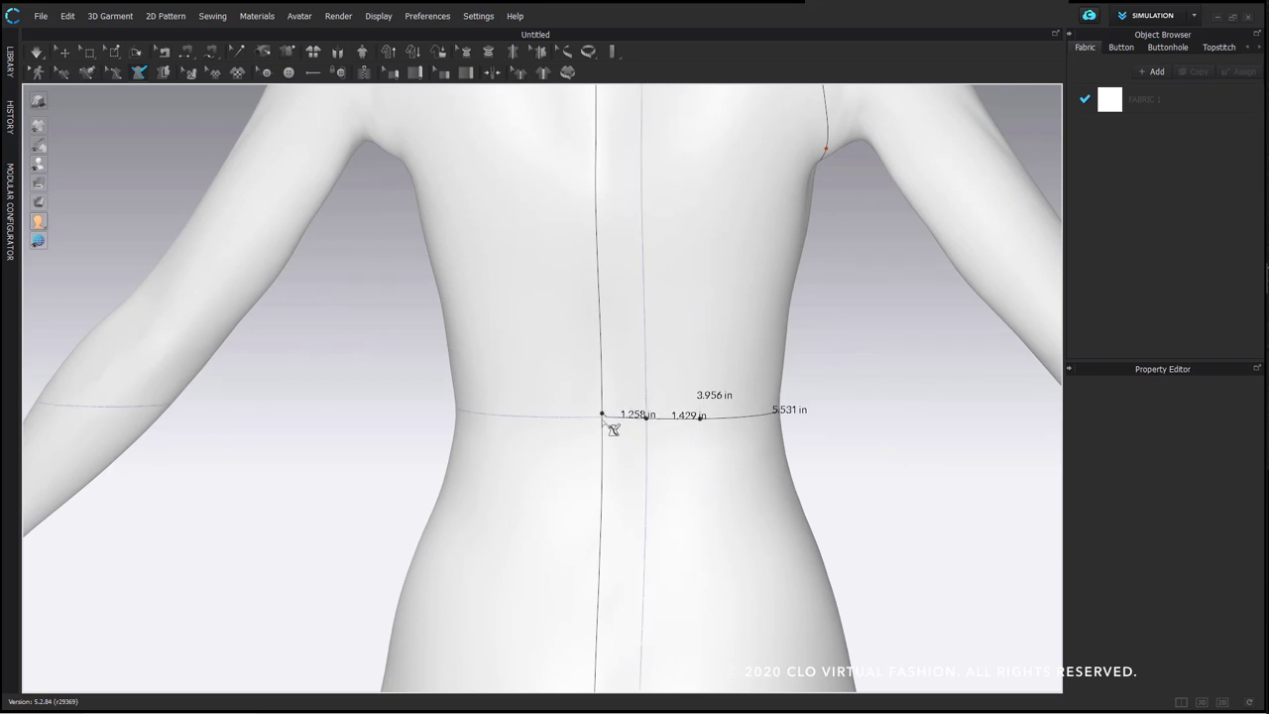
# Finish the waist line on the centre back line with a last segment of about 1.2 in
pyautogui.scroll(4, 613, 431)
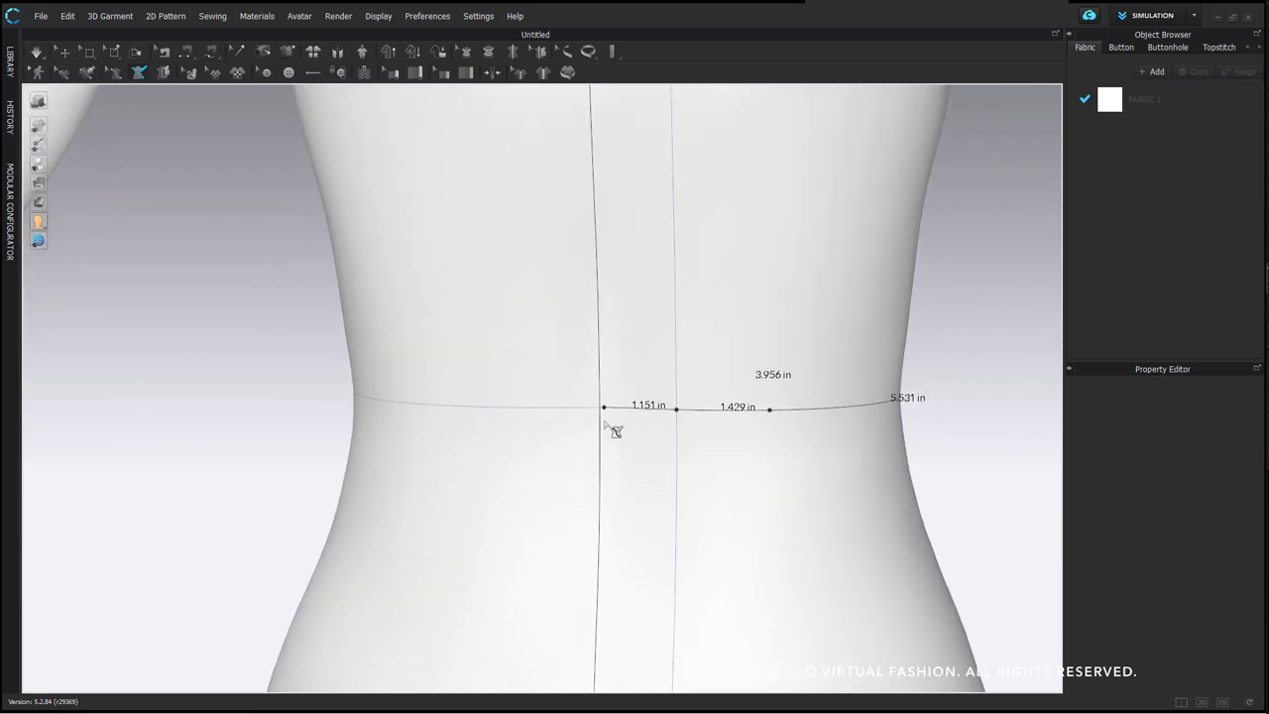
pyautogui.scroll(3, 610, 419)
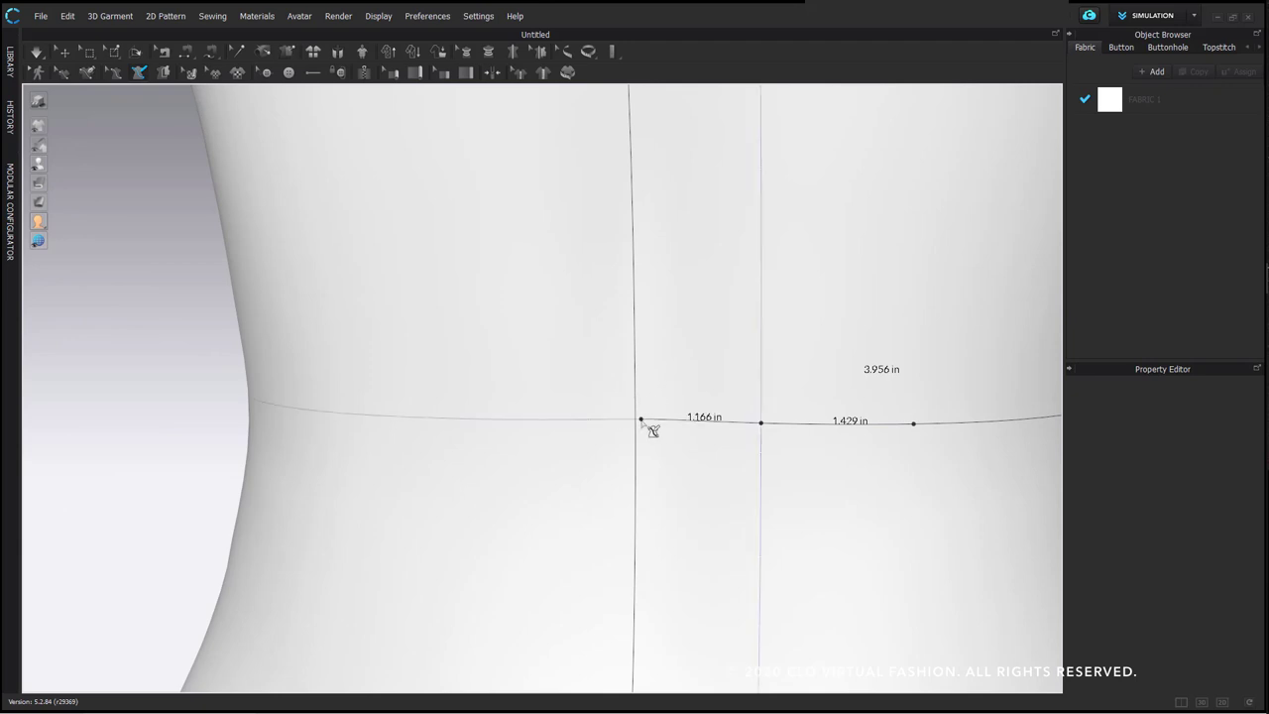
pyautogui.scroll(-3, 665, 437)
pyautogui.scroll(2, 646, 440)
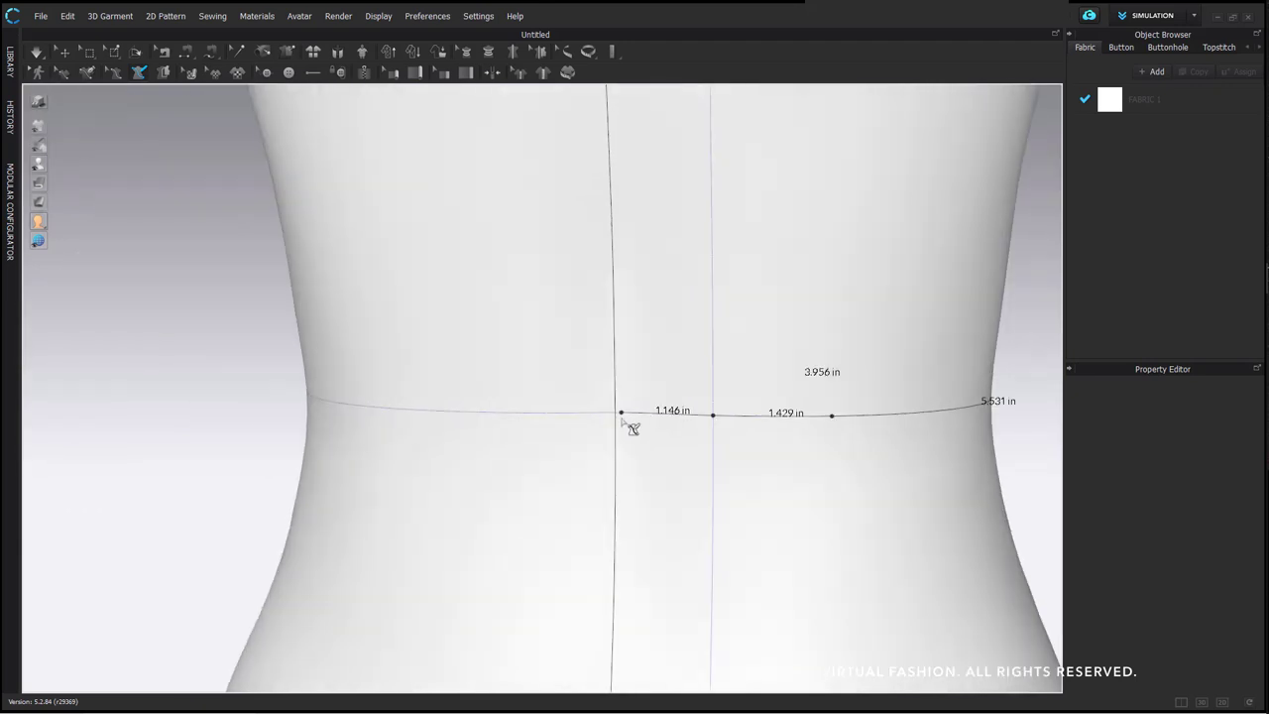
pyautogui.scroll(3, 622, 419)
pyautogui.doubleClick(663, 430)
# Start a curved princess line on the right half of the chest line and bring it about 8.5 in down over the bust
pyautogui.scroll(-6, 684, 436)
pyautogui.moveTo(843, 476); pyautogui.dragTo(436, 454, button='right')
pyautogui.moveTo(684, 432); pyautogui.dragTo(743, 417, button='right')
pyautogui.scroll(-2, 649, 429)
pyautogui.moveTo(645, 431); pyautogui.dragTo(539, 411, button='right')
pyautogui.moveTo(615, 215); pyautogui.dragTo(505, 173, button='right')
pyautogui.click(501, 168)
pyautogui.keyDown('ctrl'); pyautogui.click(546, 212); pyautogui.keyUp('ctrl')
pyautogui.hotkey('ctrl', 'z')
pyautogui.keyDown('ctrl'); pyautogui.click(538, 219); pyautogui.keyUp('ctrl')
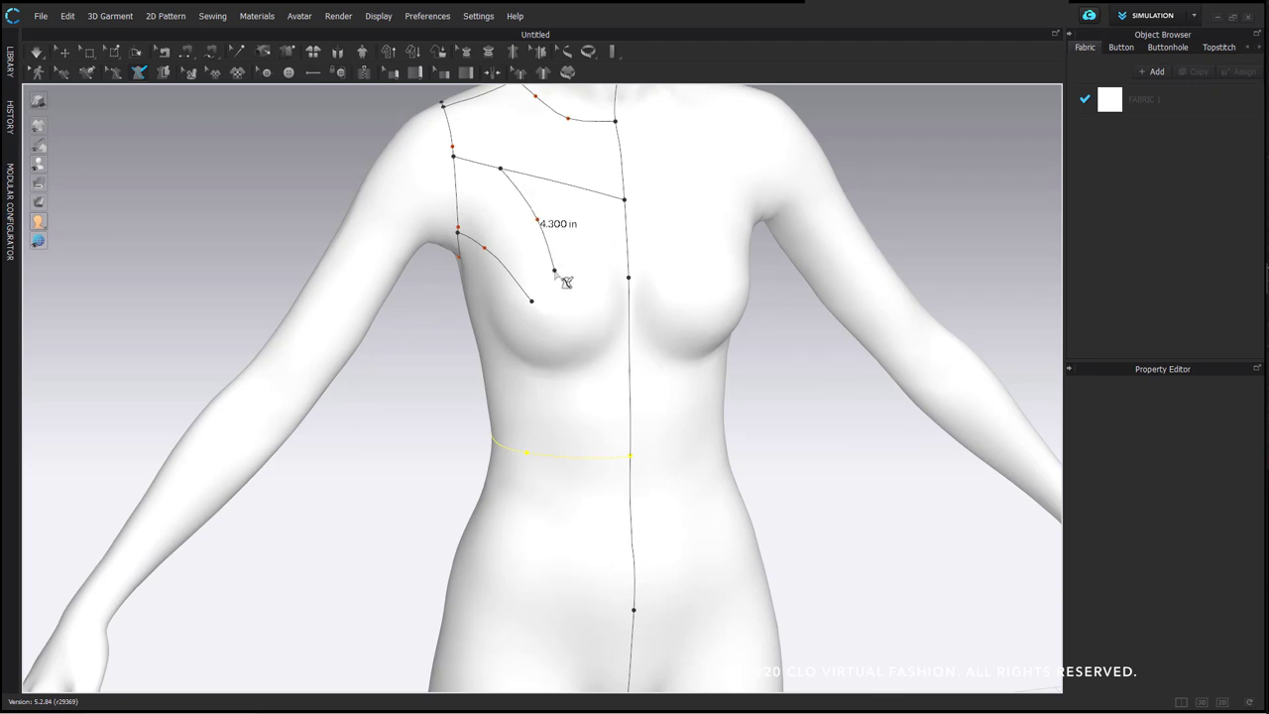
pyautogui.keyDown('ctrl'); pyautogui.click(562, 367); pyautogui.keyUp('ctrl')
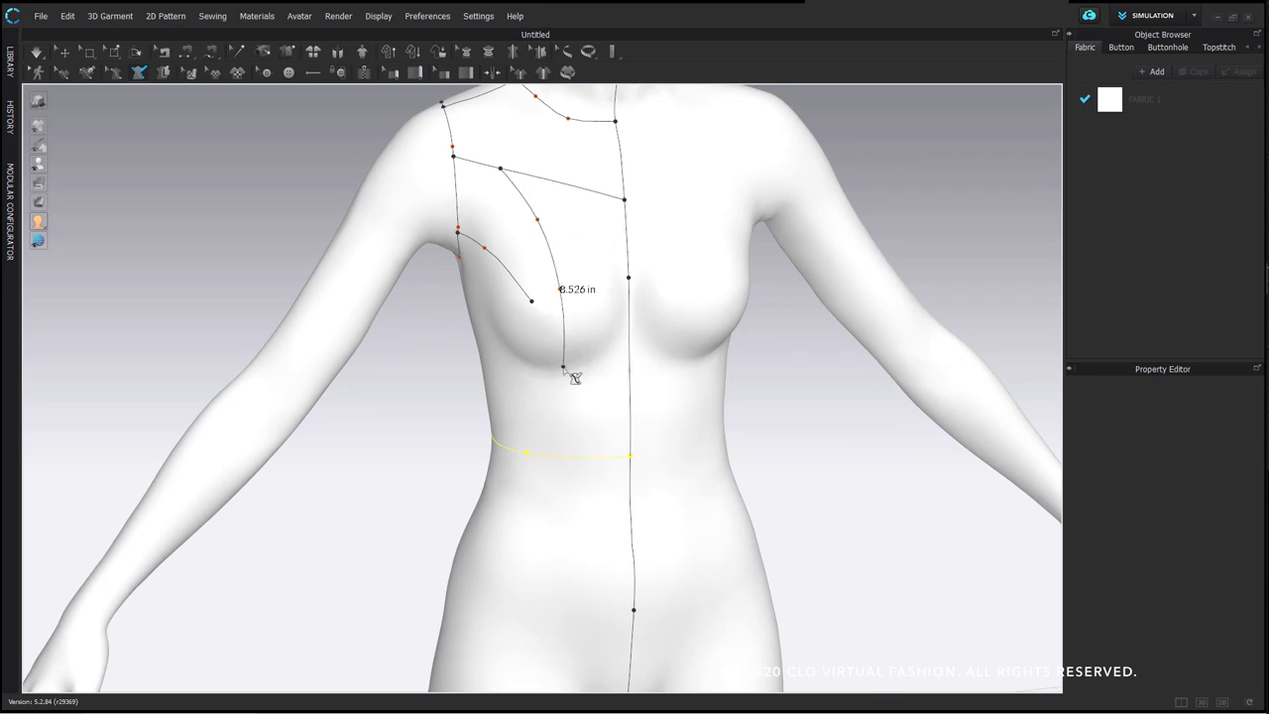
# Try to extend the princess line from under the bust towards the centre front, and remove its points back to the one on the bust
pyautogui.doubleClick(505, 344)
pyautogui.hotkey('ctrl', 'z')
pyautogui.moveTo(570, 395); pyautogui.dragTo(563, 374, button='right')
pyautogui.scroll(3, 562, 374)
pyautogui.moveTo(562, 374); pyautogui.dragTo(558, 413, button='middle')
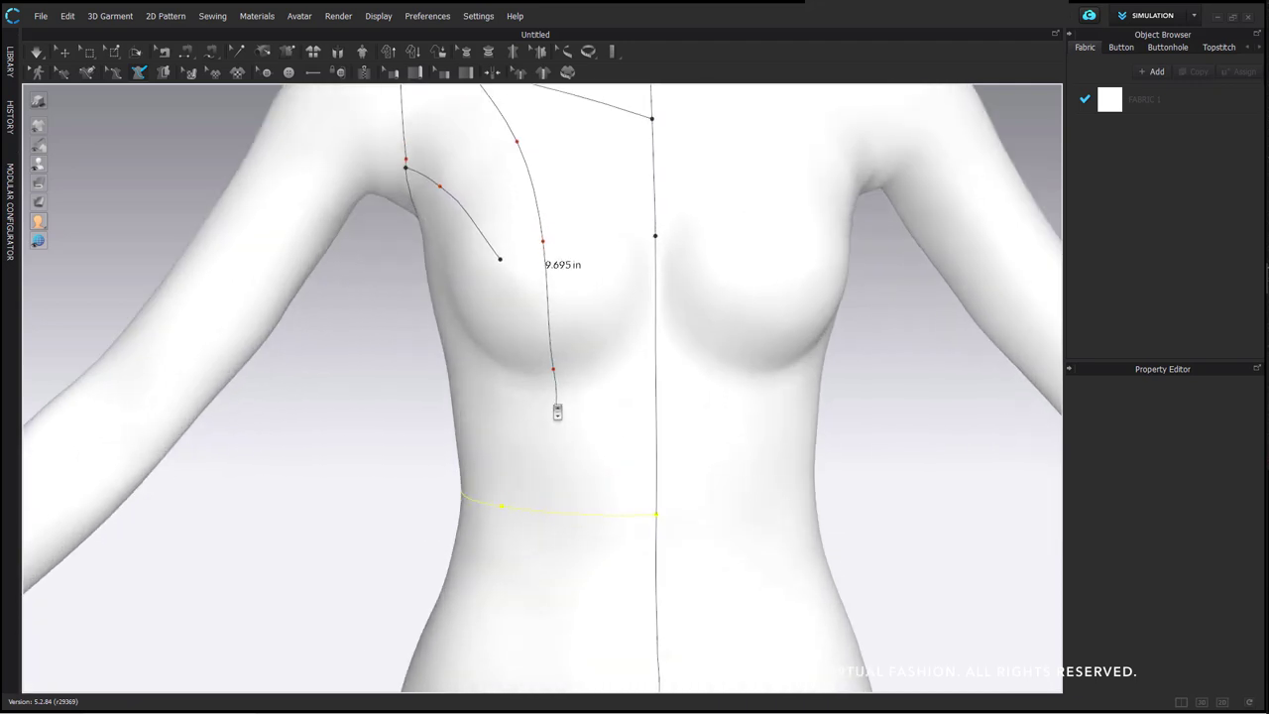
pyautogui.moveTo(610, 311); pyautogui.dragTo(607, 342, button='middle')
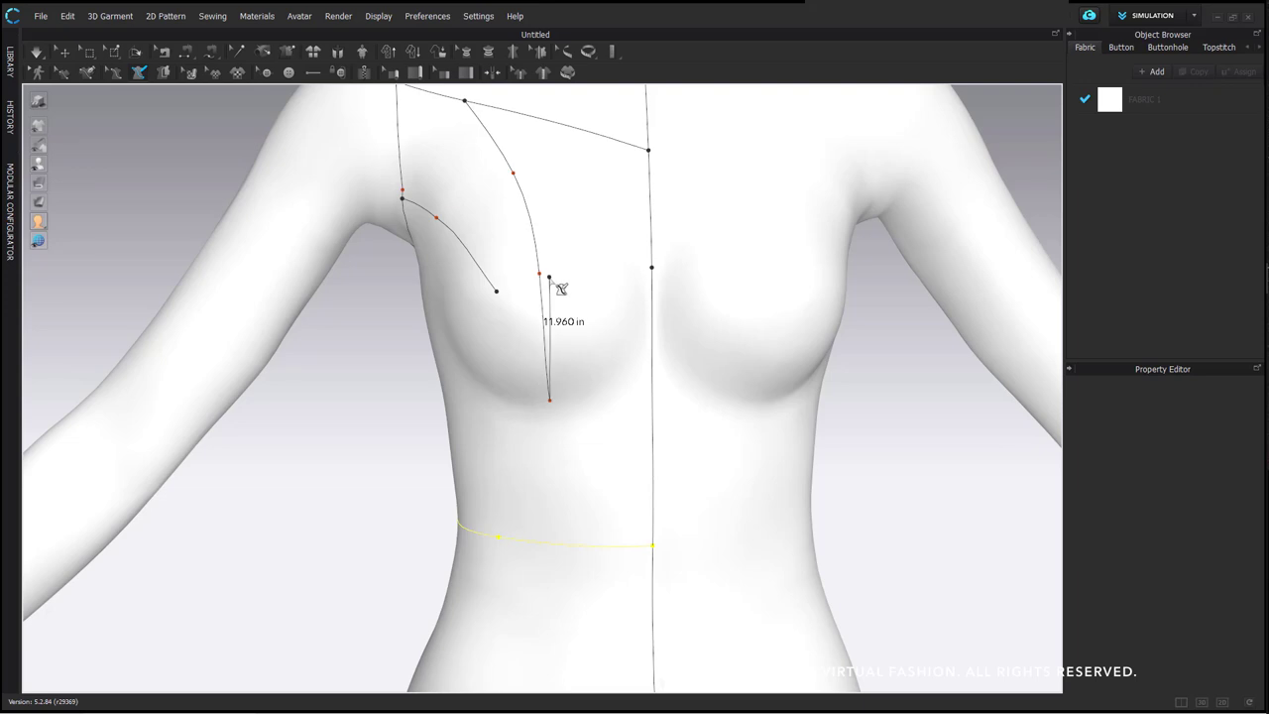
pyautogui.doubleClick(642, 273)
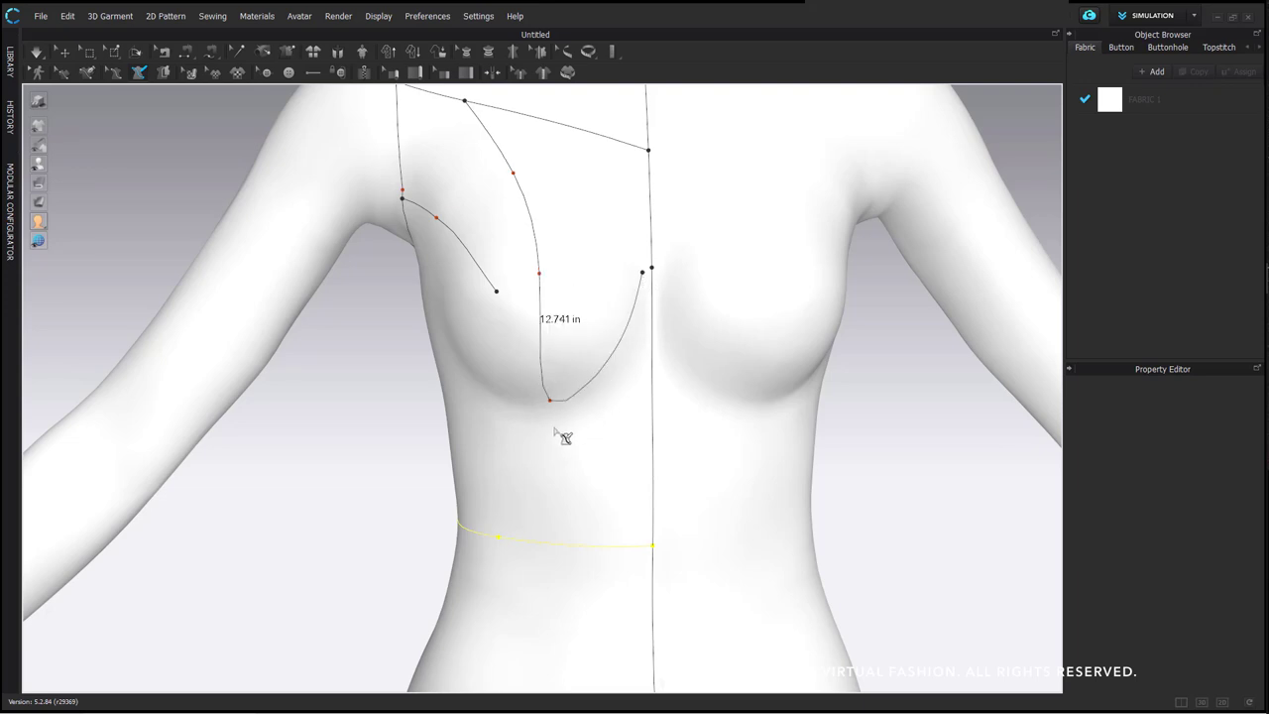
pyautogui.press('BackSpace')
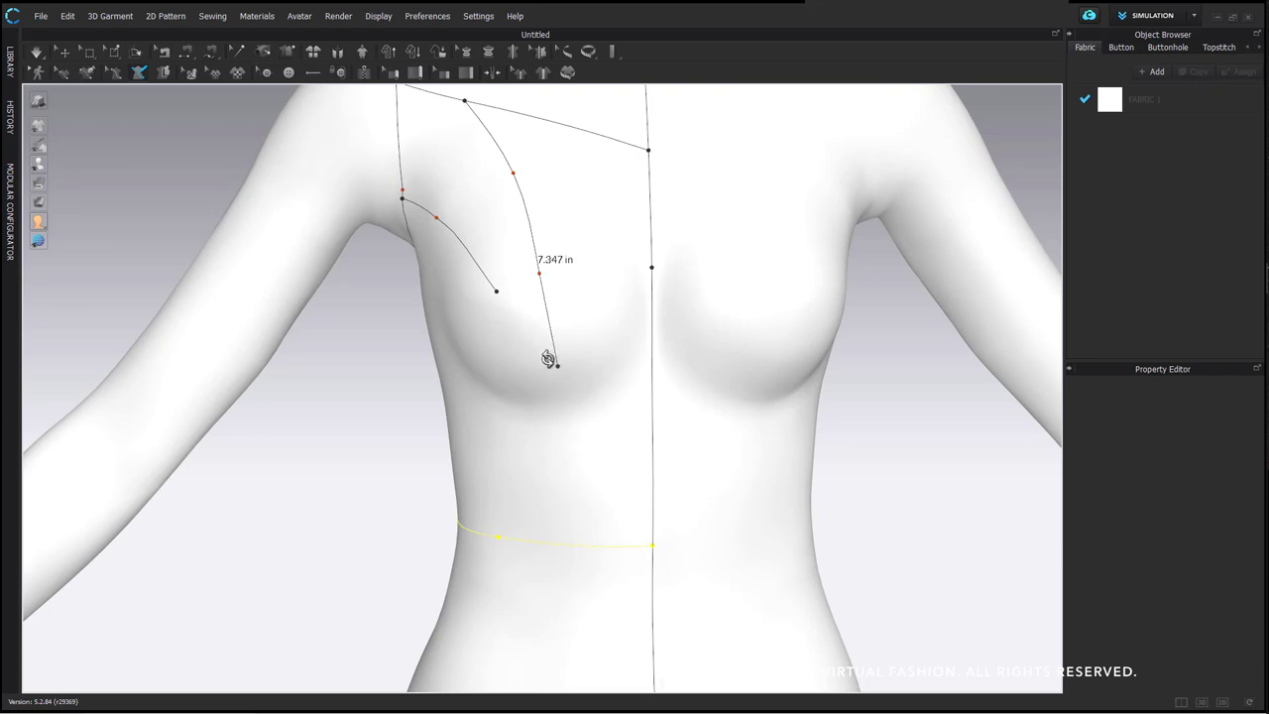
# Extend the princess line around the inner side of the bust and down to the waist line, making it about 12.4 in long
pyautogui.moveTo(555, 363); pyautogui.dragTo(586, 368, button='right')
pyautogui.click(579, 357)
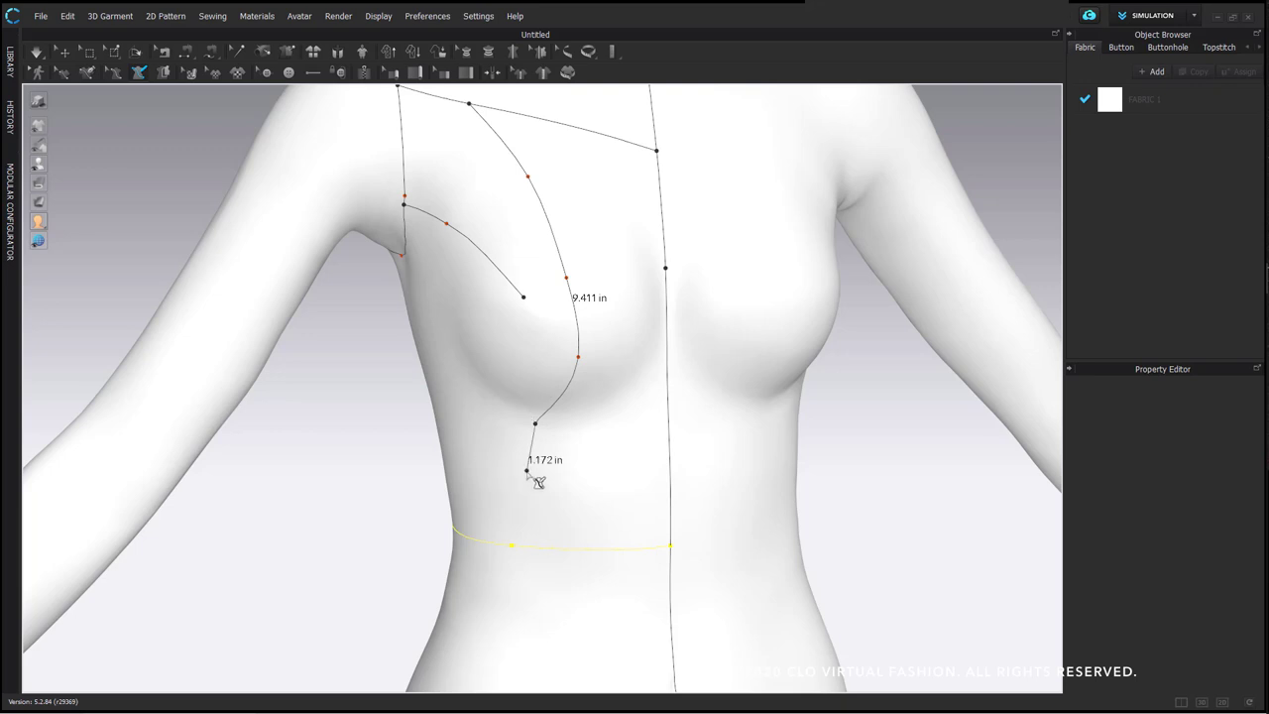
pyautogui.hotkey('ctrl', 'z')
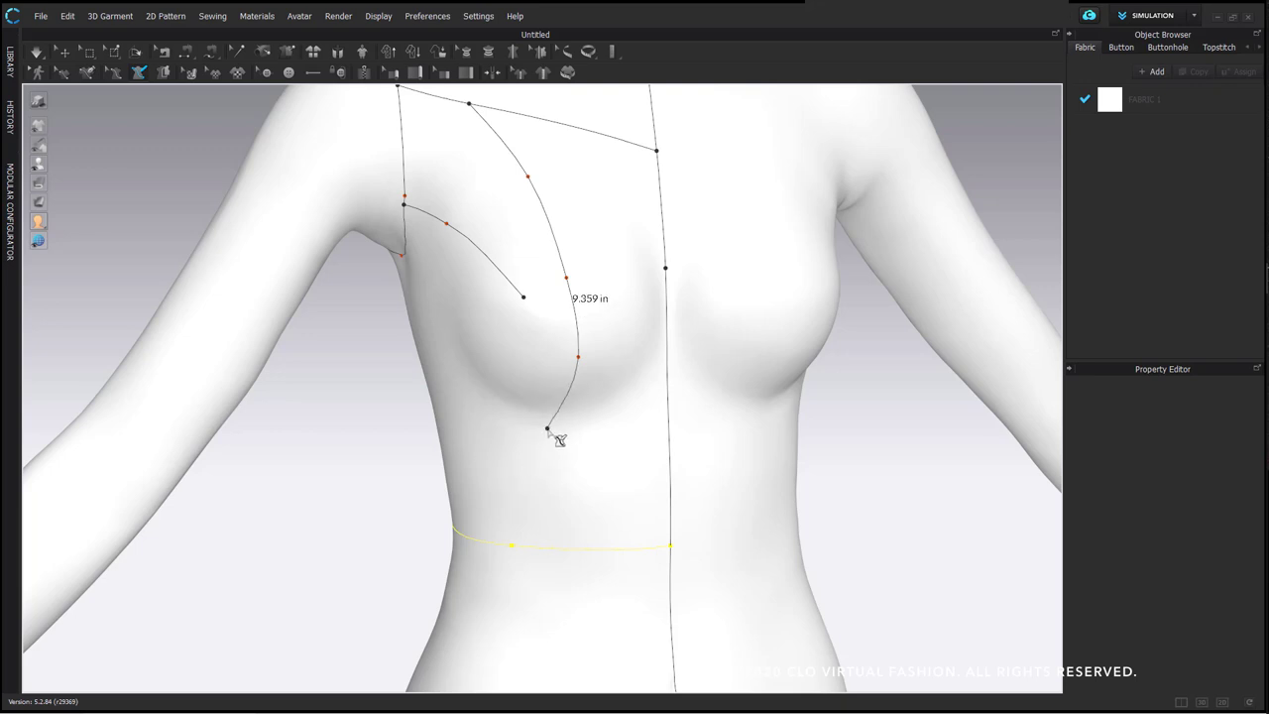
pyautogui.click(543, 421)
pyautogui.click(528, 487)
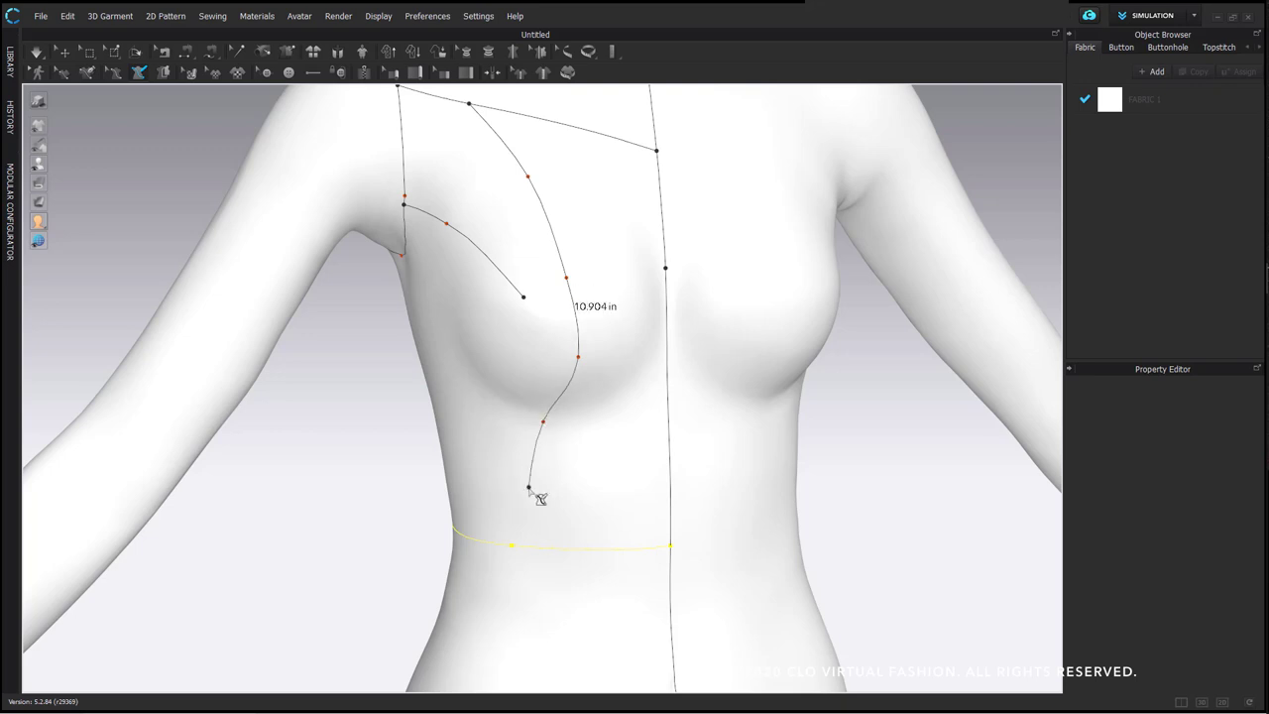
pyautogui.click(522, 542)
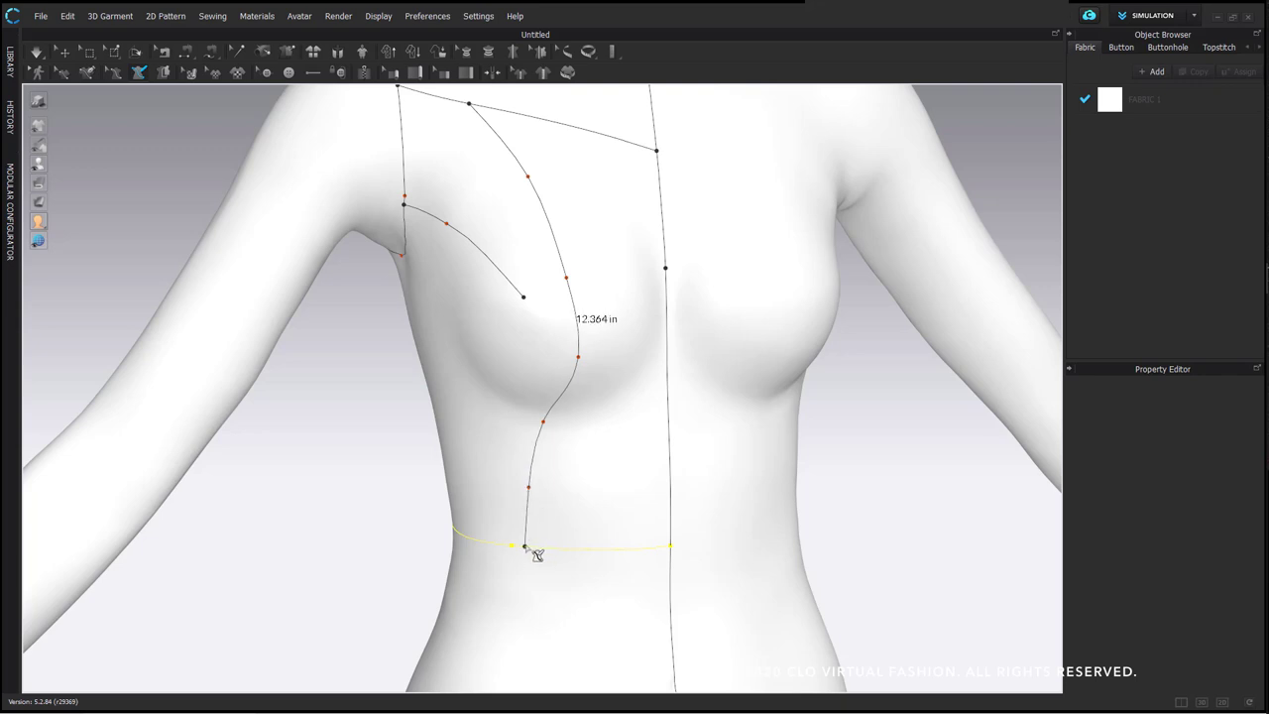
pyautogui.doubleClick(528, 546)
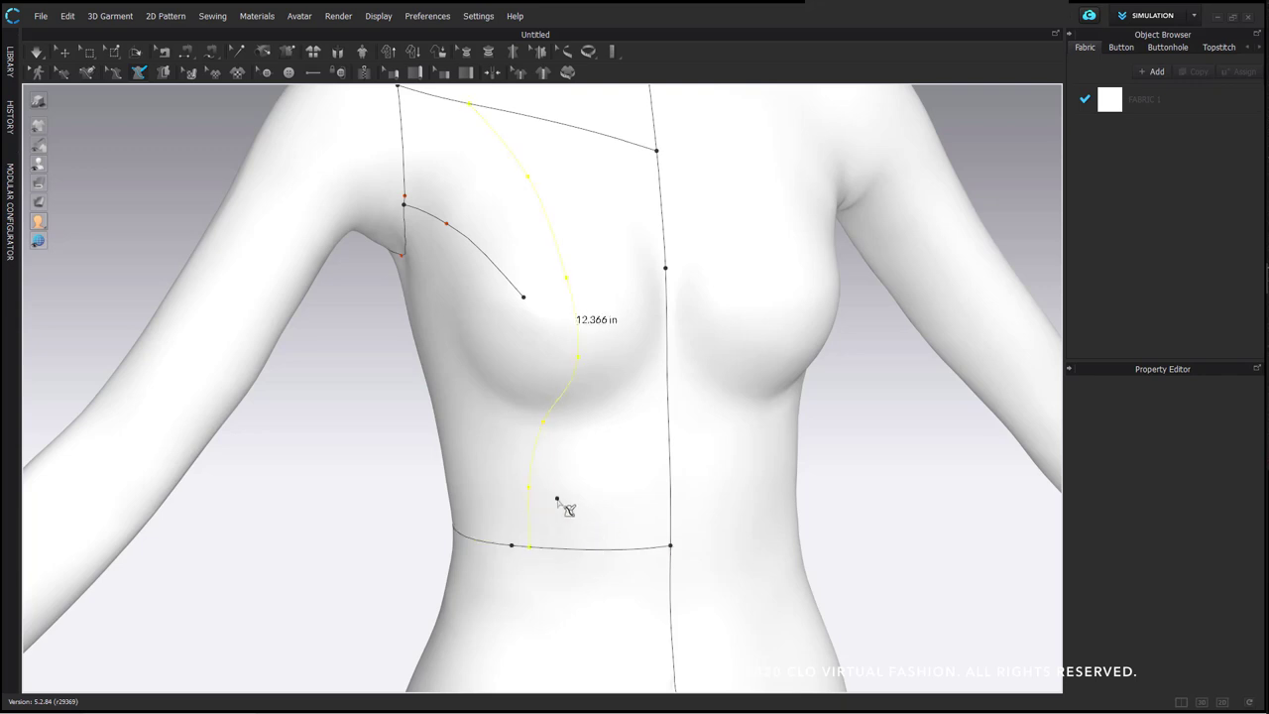
pyautogui.click(631, 415)
pyautogui.moveTo(635, 419); pyautogui.dragTo(595, 431, button='right')
pyautogui.click(593, 432)
pyautogui.press('Escape')
pyautogui.click(593, 380)
pyautogui.moveTo(557, 441); pyautogui.dragTo(591, 443, button='right')
pyautogui.moveTo(625, 392); pyautogui.dragTo(619, 448, button='middle')
pyautogui.moveTo(619, 447)
pyautogui.mouseDown(button='right')
pyautogui.moveTo(628, 461)
pyautogui.moveTo(561, 454)
pyautogui.moveTo(595, 452)
pyautogui.mouseUp(button='right')
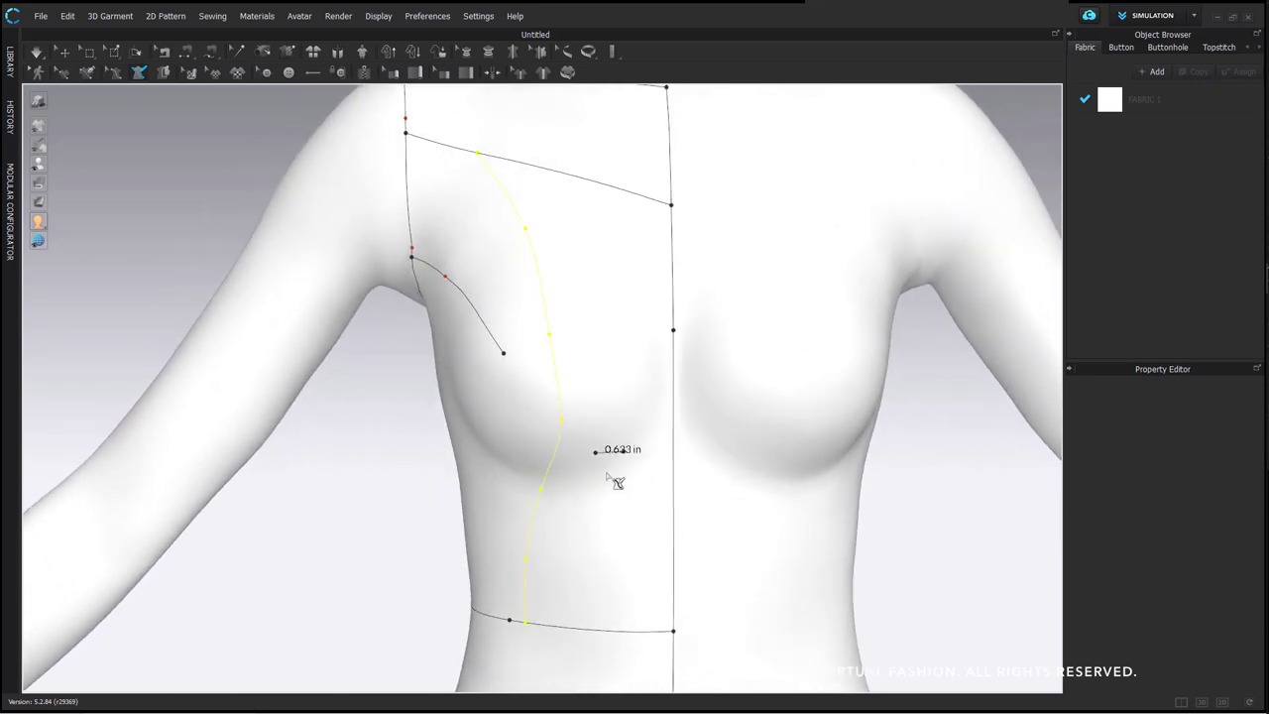
pyautogui.press('Escape')
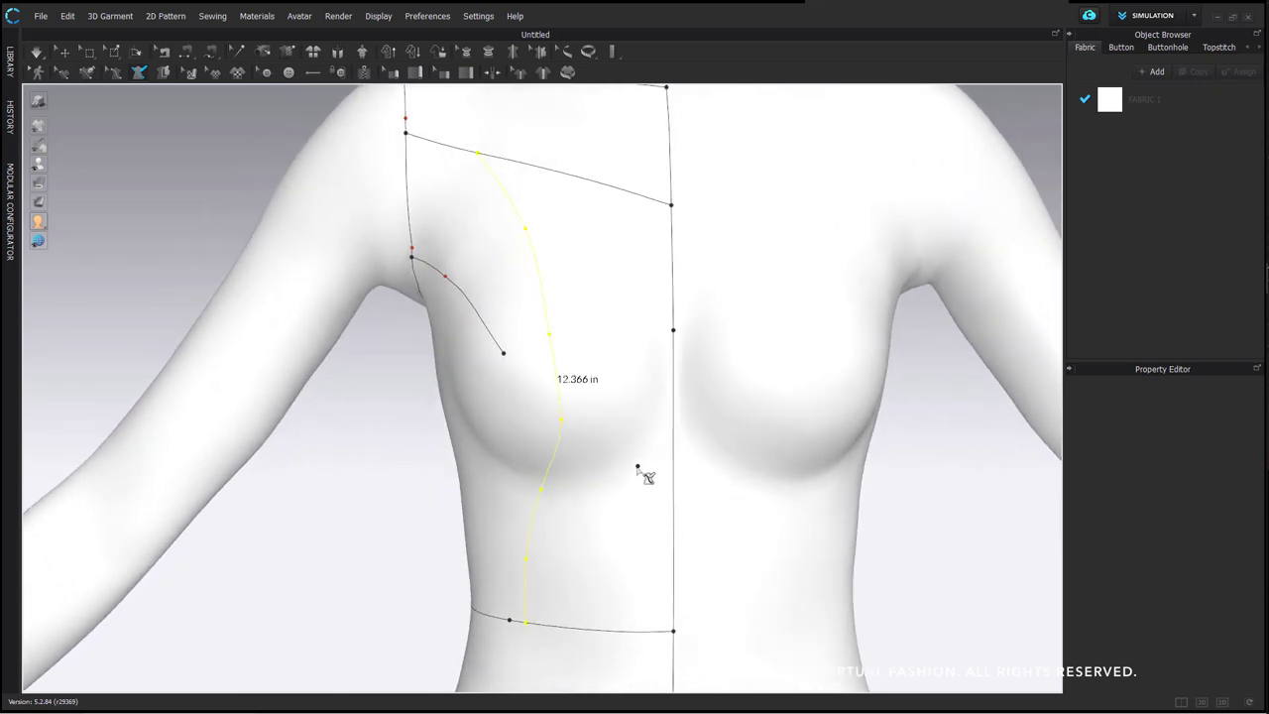
# Draw a side line from the right underarm to the waist, and a curved line about 15.4 in long from the shoulder down the right back
pyautogui.moveTo(625, 474); pyautogui.dragTo(749, 362, button='right')
pyautogui.moveTo(764, 310); pyautogui.dragTo(708, 335, button='right')
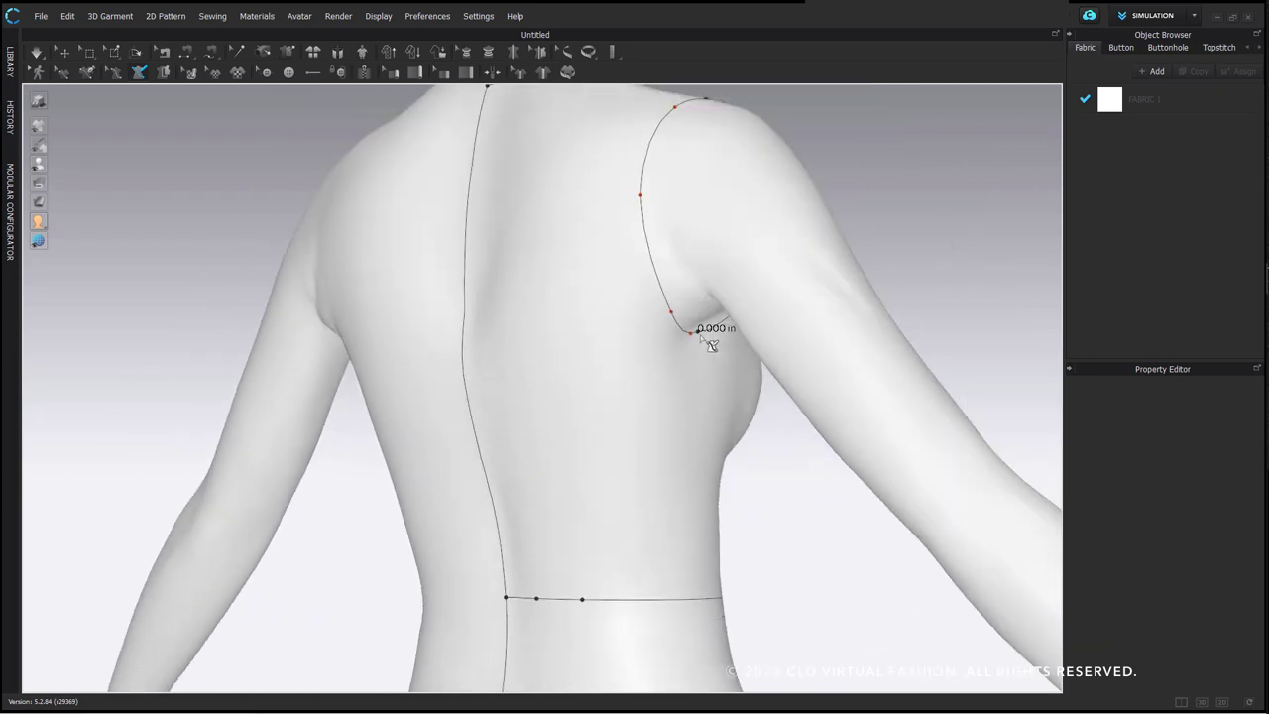
pyautogui.click(705, 409)
pyautogui.doubleClick(708, 599)
pyautogui.moveTo(512, 385); pyautogui.dragTo(578, 235, button='right')
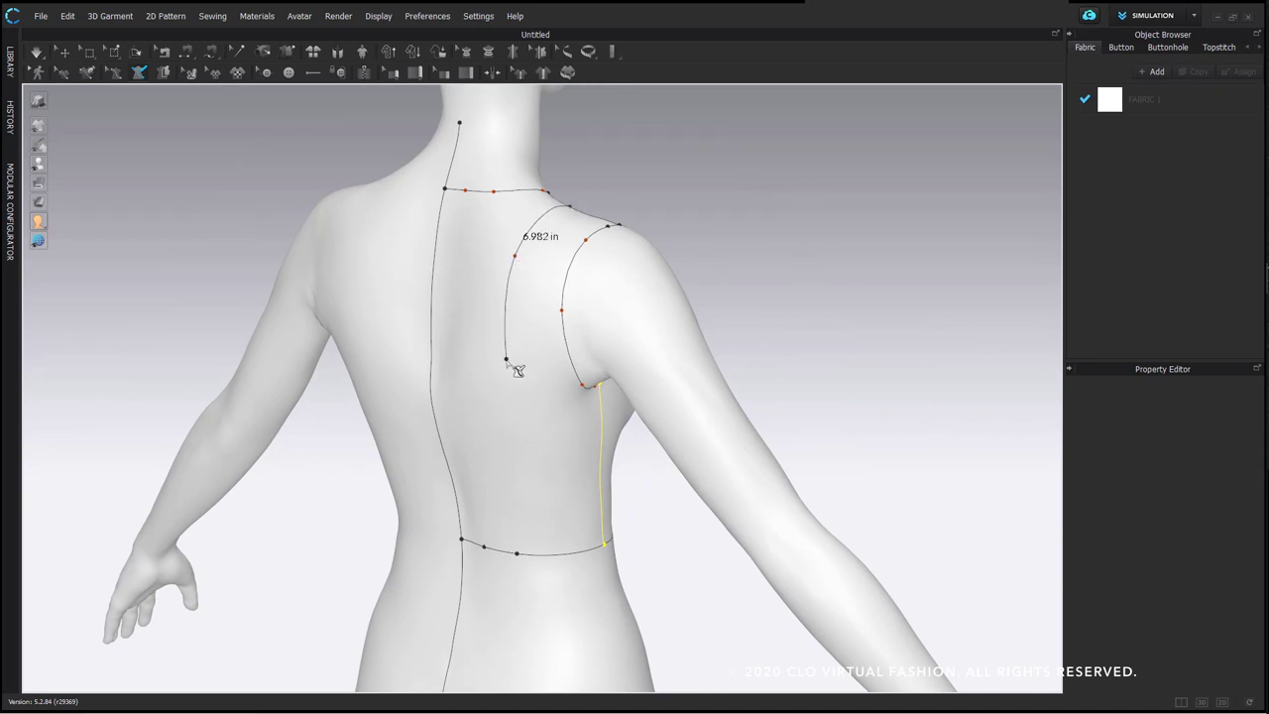
# Draw a curved crotch line connecting the lower end of the centre back line to the centre front line
pyautogui.moveTo(524, 559); pyautogui.dragTo(500, 457, button='right')
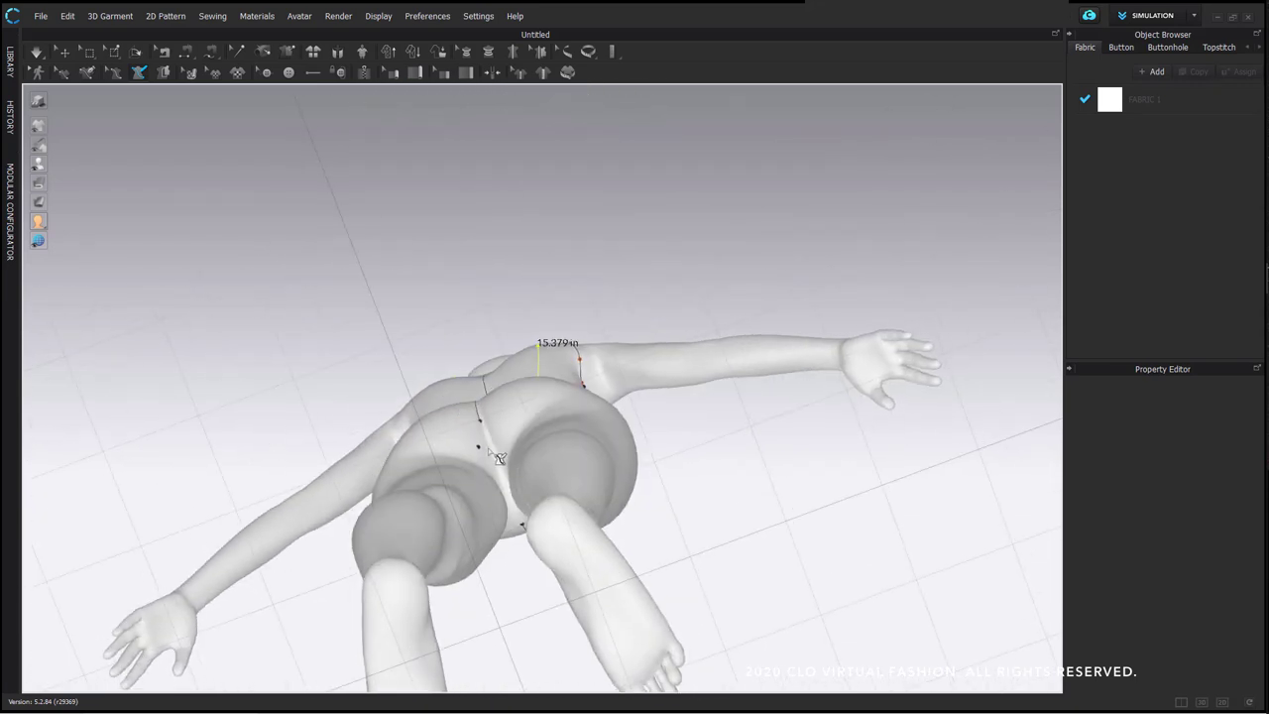
pyautogui.click(481, 422)
pyautogui.moveTo(526, 533); pyautogui.dragTo(400, 494, button='right')
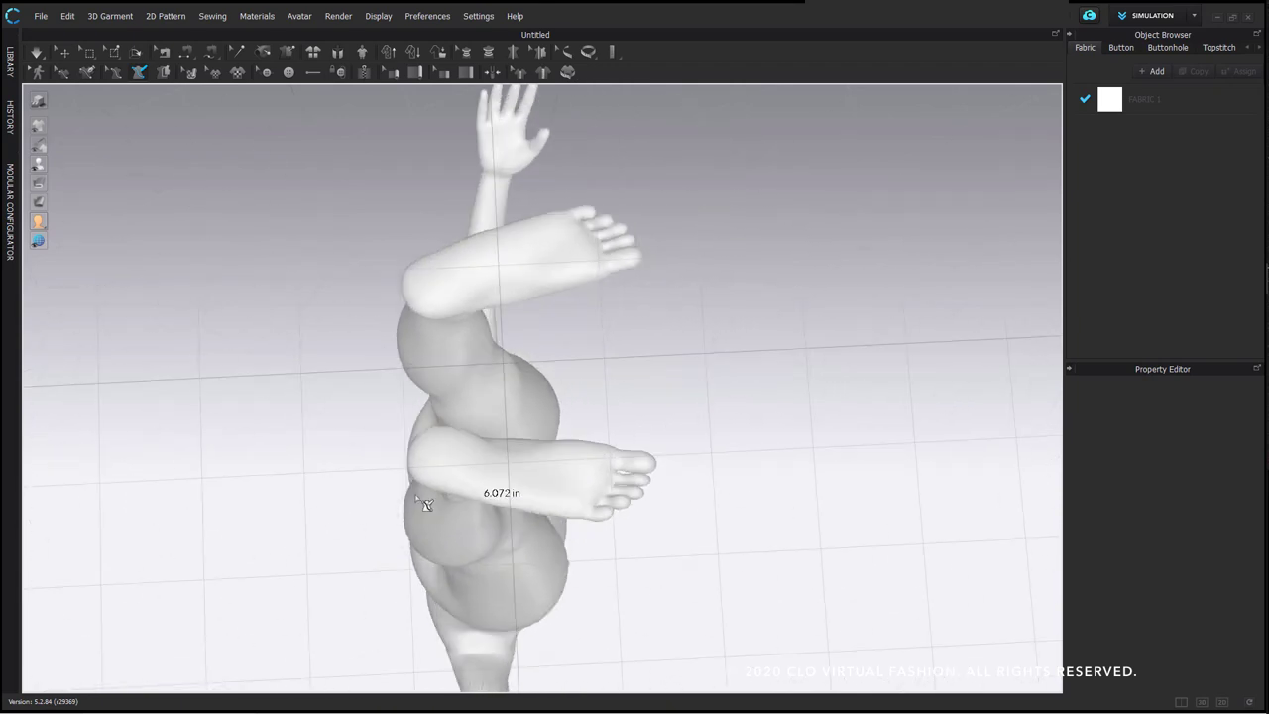
pyautogui.moveTo(508, 527); pyautogui.dragTo(406, 541, button='right')
pyautogui.keyDown('ctrl'); pyautogui.click(510, 524); pyautogui.keyUp('ctrl')
# Try to draw a curved leg-opening line about 22.1 in long around the right thigh
pyautogui.moveTo(599, 502); pyautogui.dragTo(453, 486, button='right')
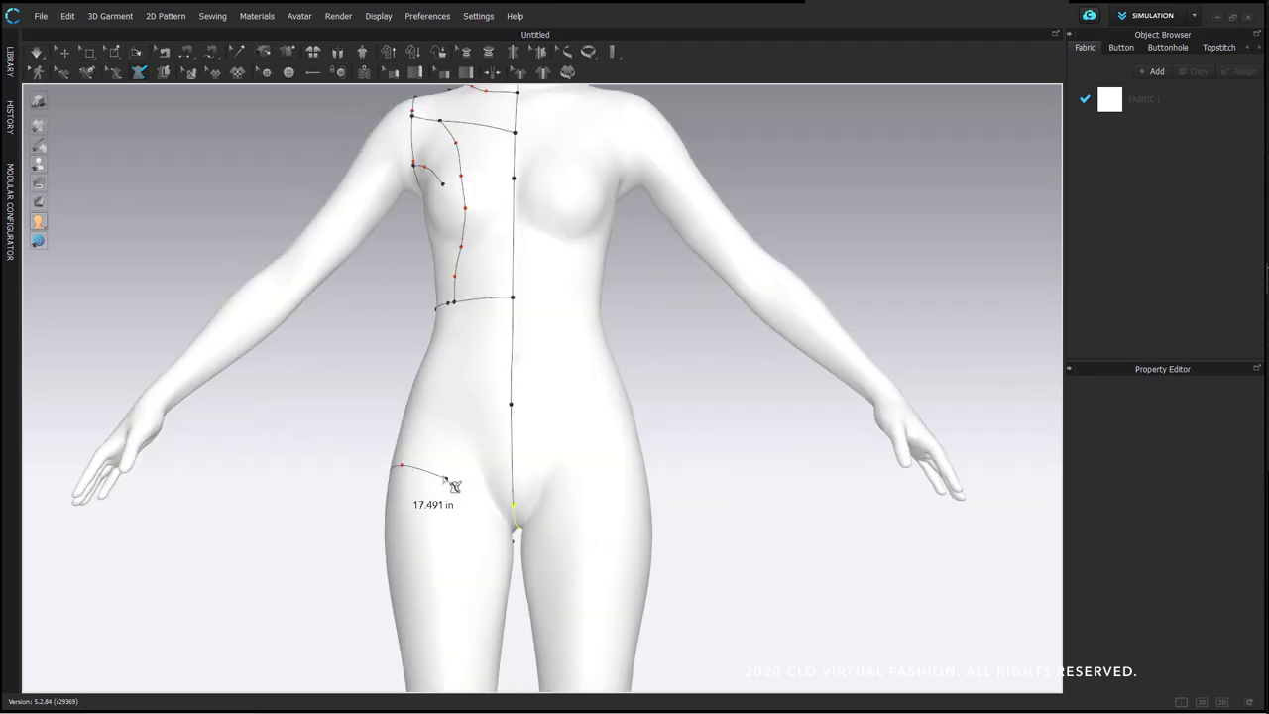
pyautogui.moveTo(496, 522); pyautogui.dragTo(620, 371, button='right')
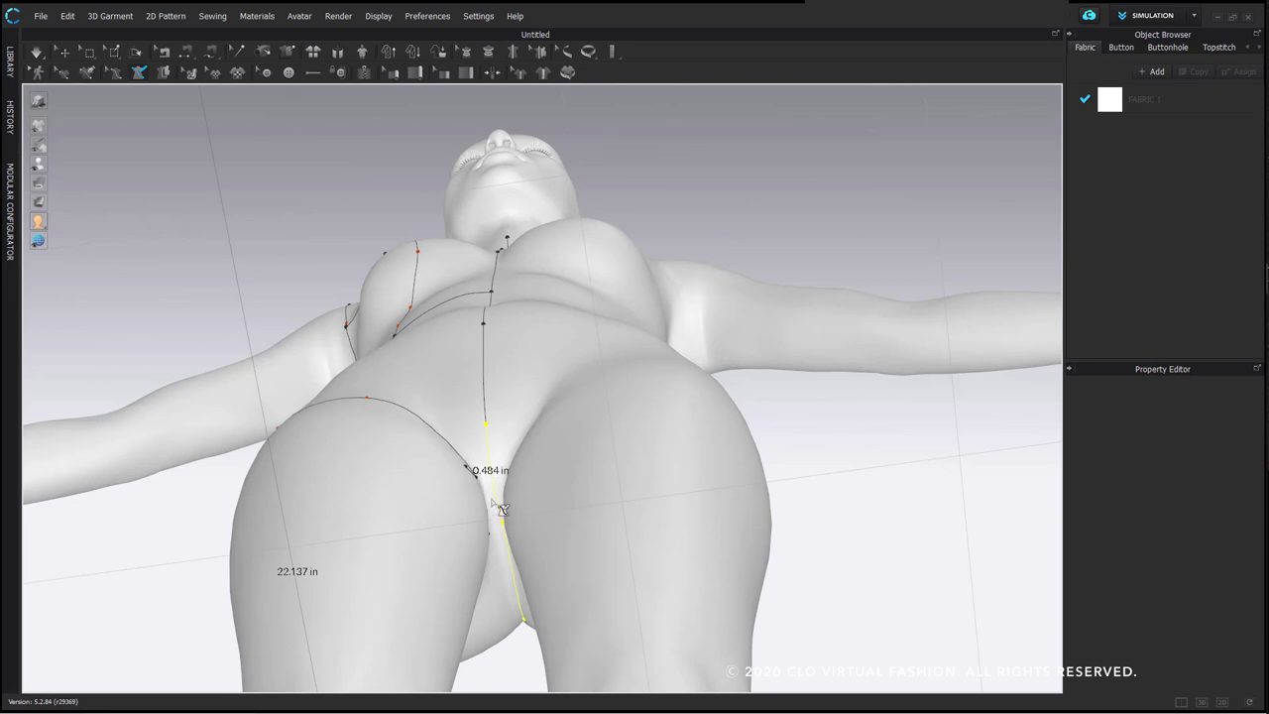
pyautogui.moveTo(488, 537)
pyautogui.mouseDown(button='right')
pyautogui.moveTo(459, 504)
pyautogui.moveTo(493, 544)
pyautogui.moveTo(504, 532)
pyautogui.mouseUp(button='right')
# Try to bridge the open ends of the leg-opening line along the inner thigh with a short curve of about 2.1 in
pyautogui.click(524, 545)
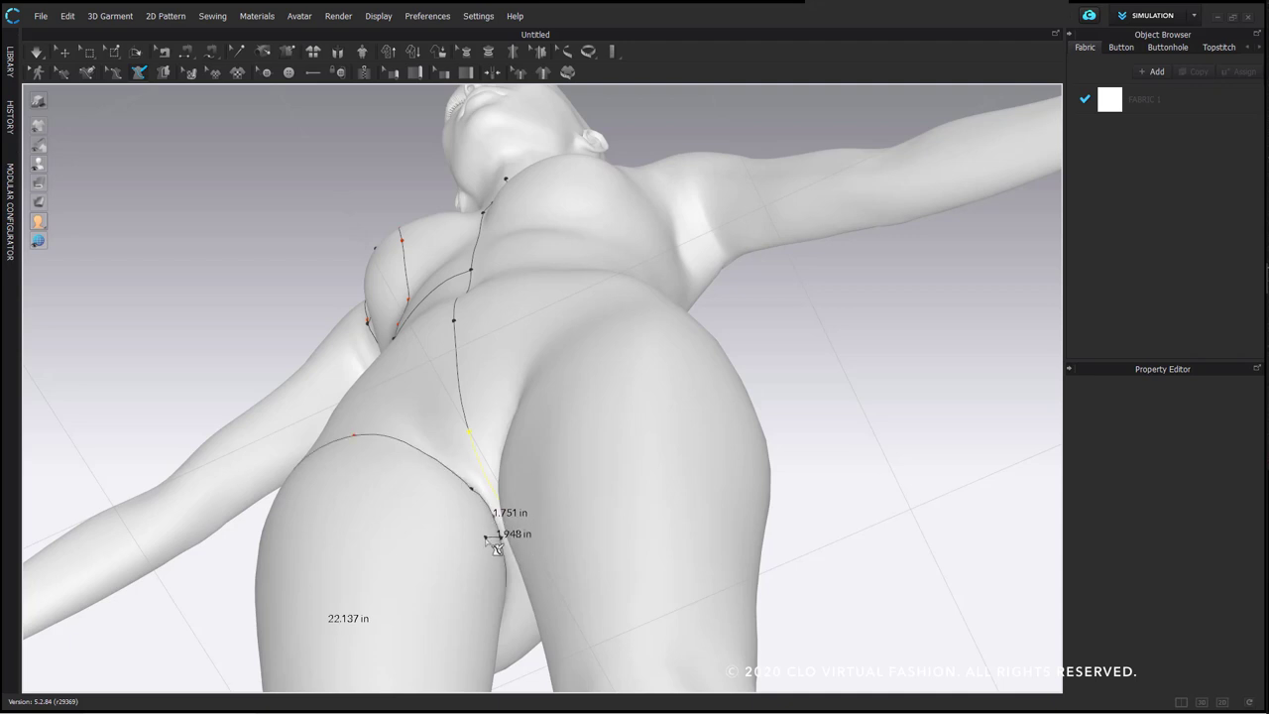
pyautogui.scroll(3, 501, 518)
pyautogui.moveTo(476, 440); pyautogui.dragTo(440, 445, button='right')
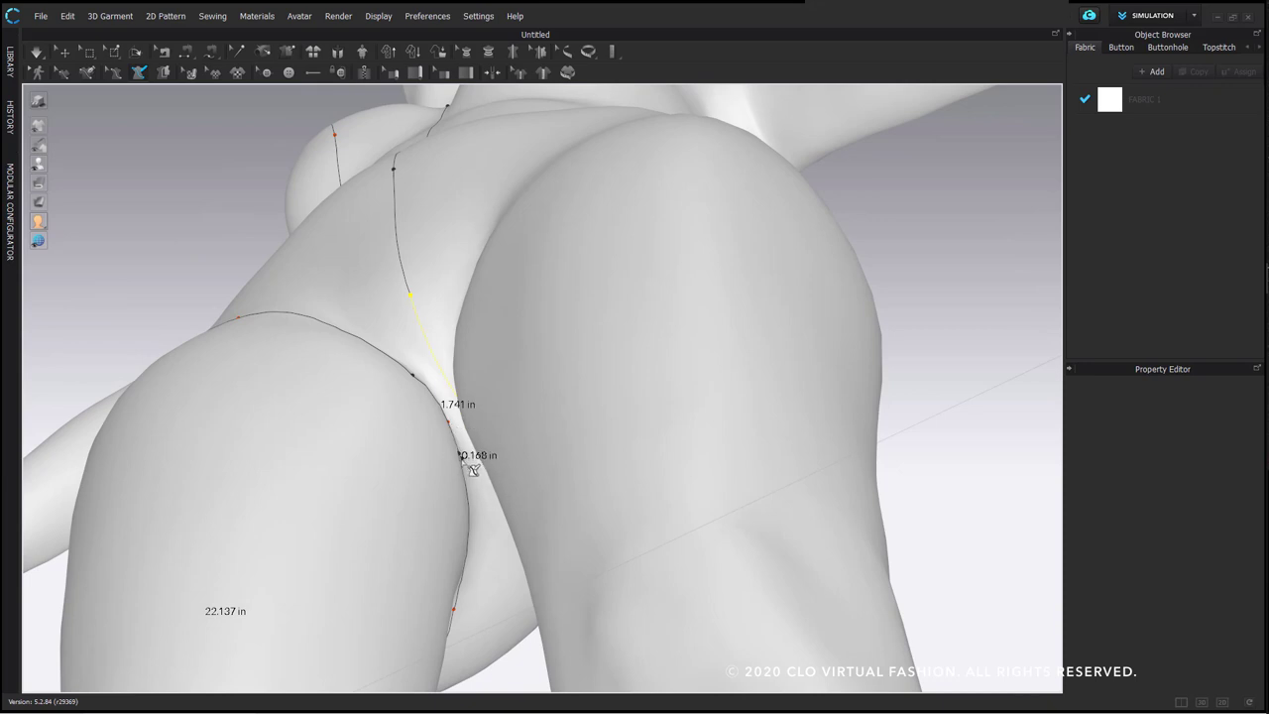
pyautogui.scroll(2, 442, 400)
pyautogui.scroll(2, 442, 401)
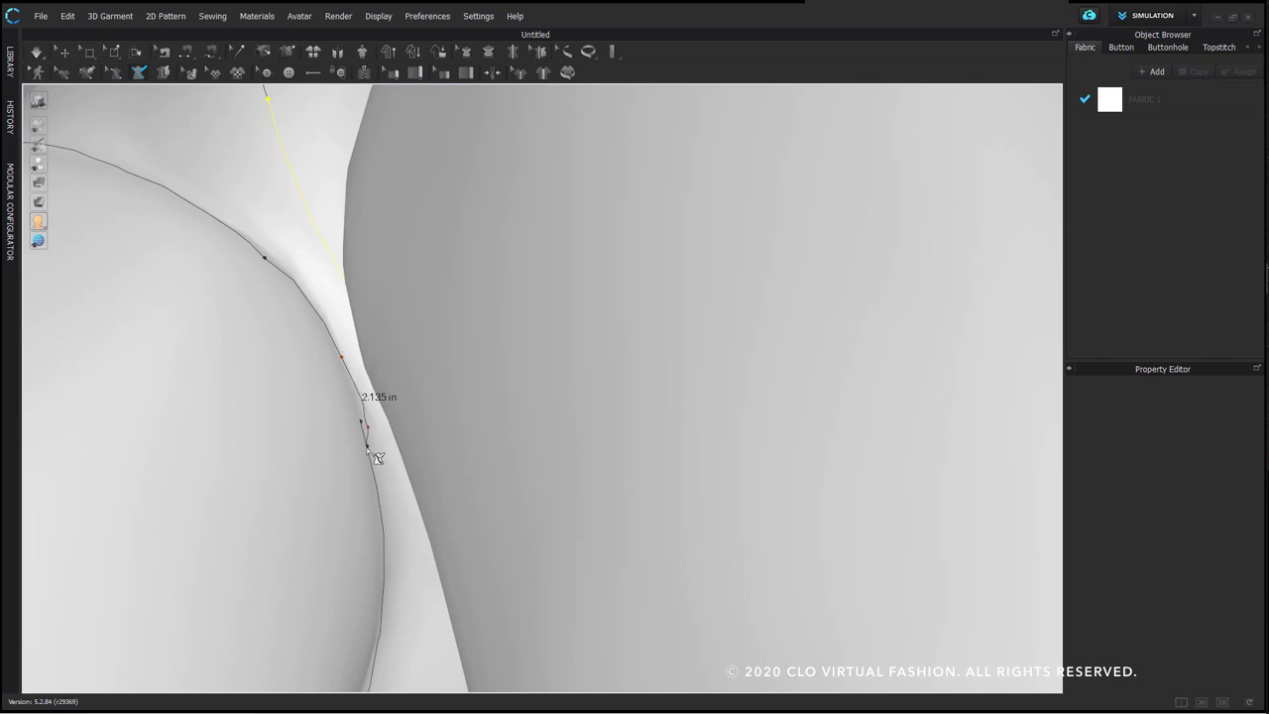
pyautogui.scroll(-5, 453, 405)
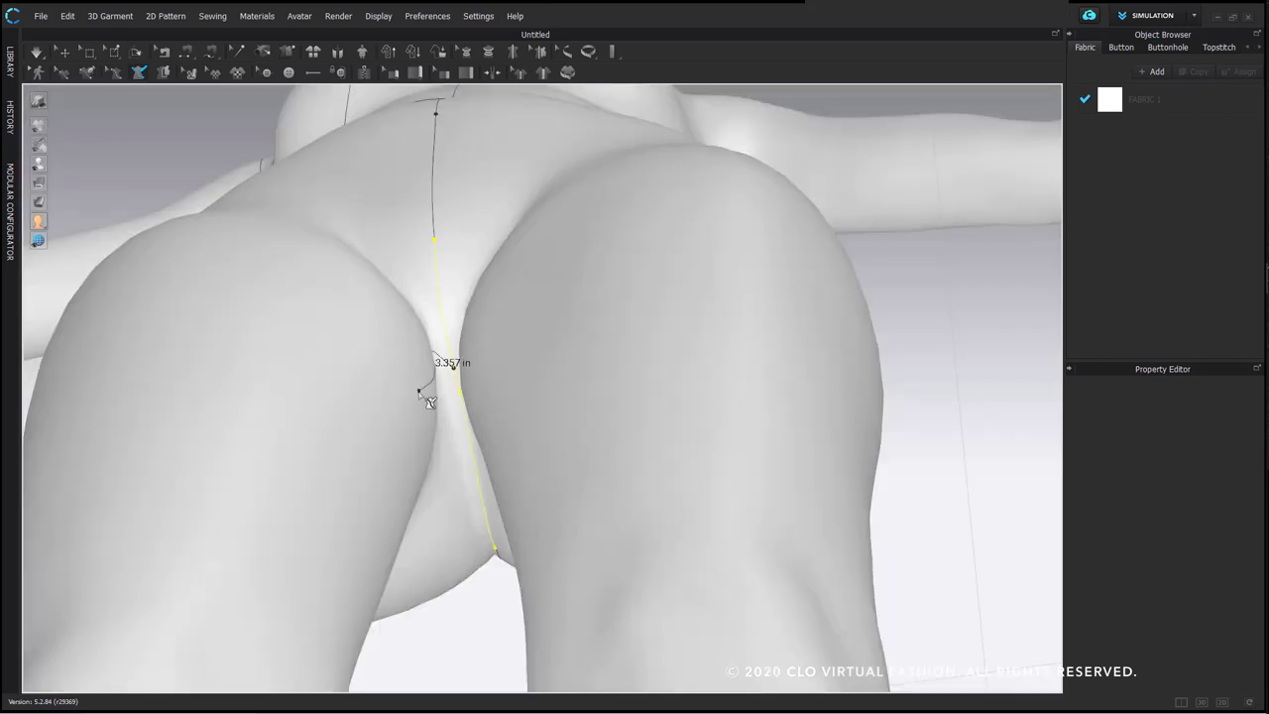
# Draw a short curved line about 1.8 in long from the crotch line onto the right inner thigh
pyautogui.moveTo(448, 375); pyautogui.dragTo(426, 377, button='right')
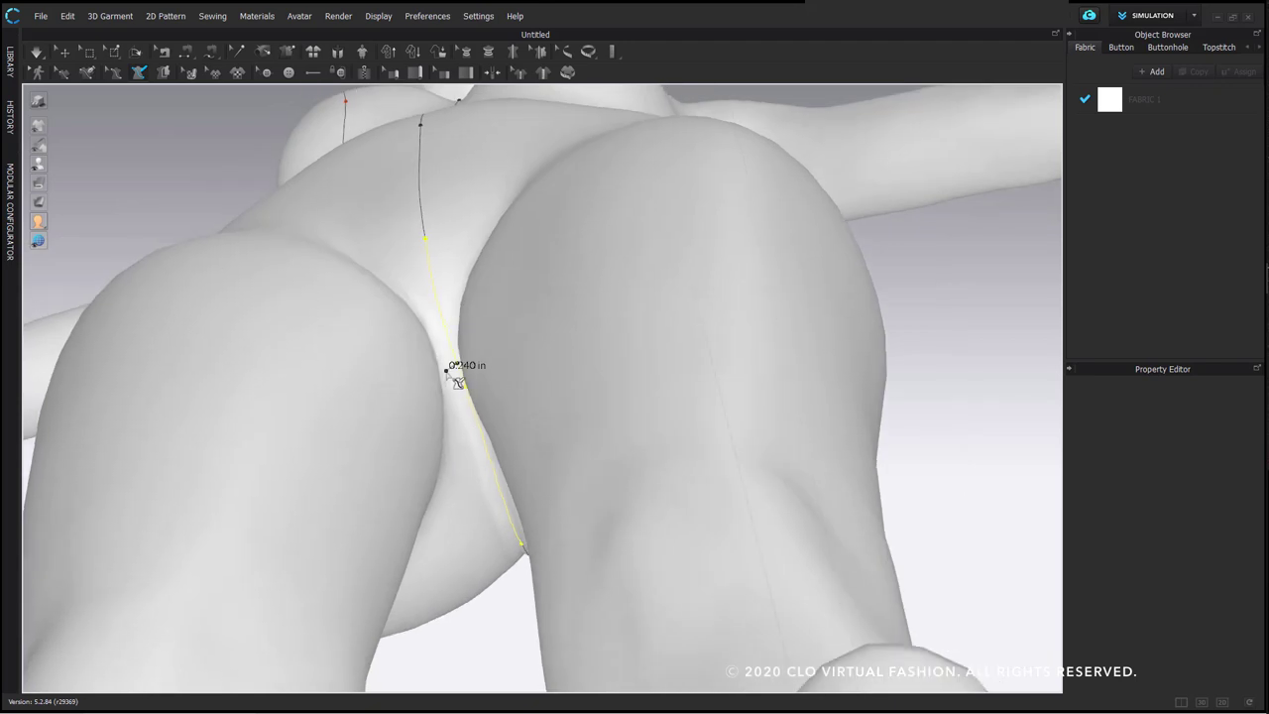
pyautogui.moveTo(425, 388); pyautogui.dragTo(451, 451, button='right')
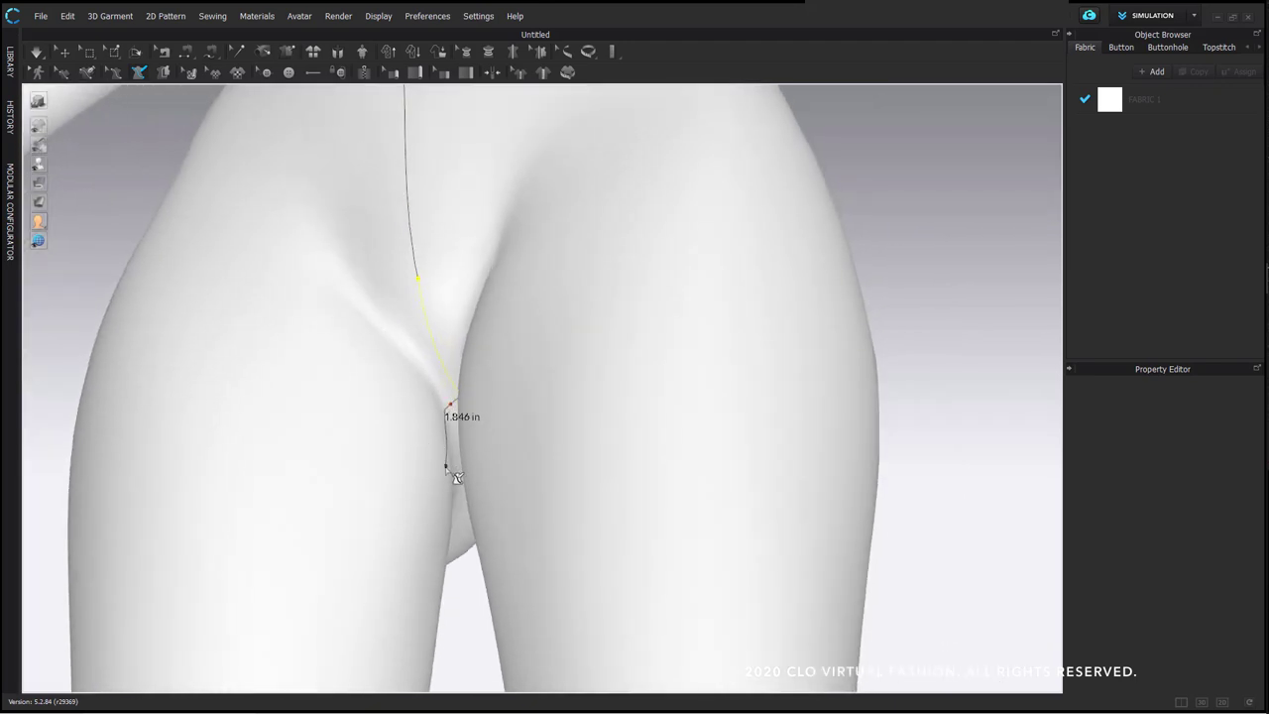
pyautogui.doubleClick(446, 467)
pyautogui.moveTo(464, 516)
pyautogui.mouseDown(button='right')
pyautogui.moveTo(486, 481)
pyautogui.moveTo(462, 490)
pyautogui.mouseUp(button='right')
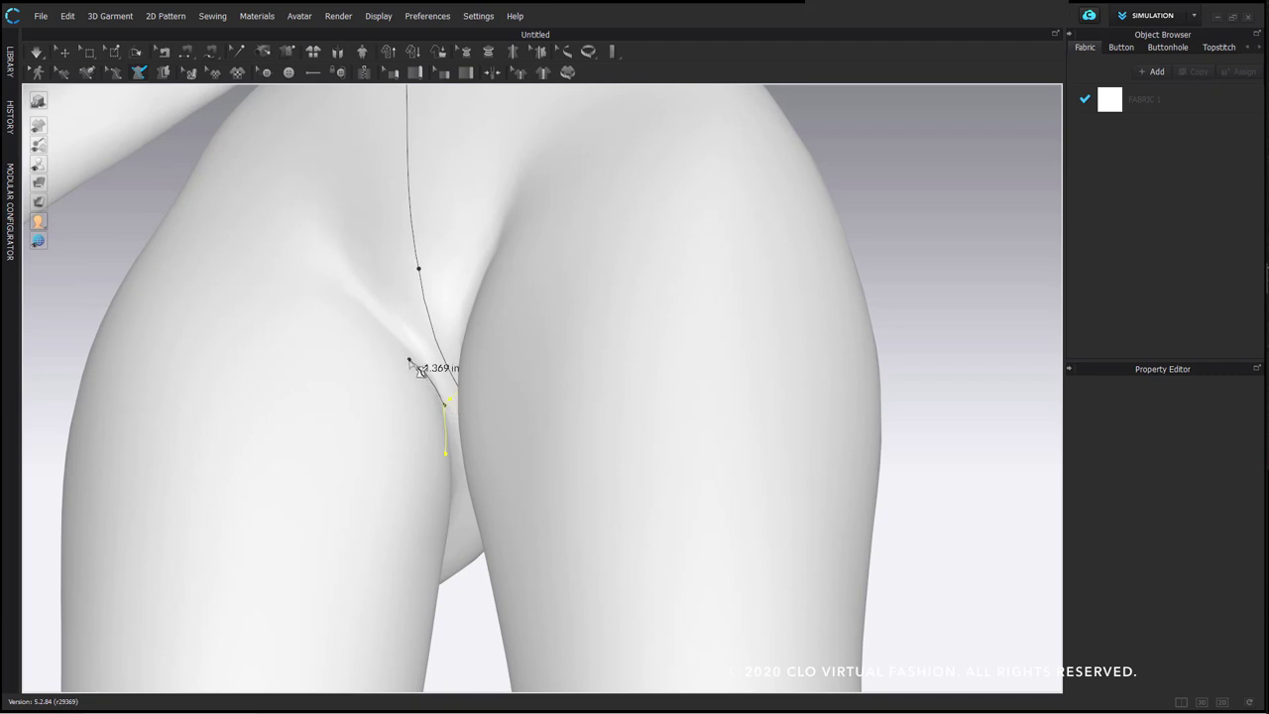
# Draw a curved leg-opening line about 23.8 in long around the right thigh, joining its ends at the inner thigh
pyautogui.moveTo(335, 317); pyautogui.dragTo(386, 379, button='right')
pyautogui.moveTo(347, 299); pyautogui.dragTo(570, 471, button='middle')
pyautogui.click(505, 436)
pyautogui.moveTo(411, 420); pyautogui.dragTo(569, 417, button='right')
pyautogui.click(571, 417)
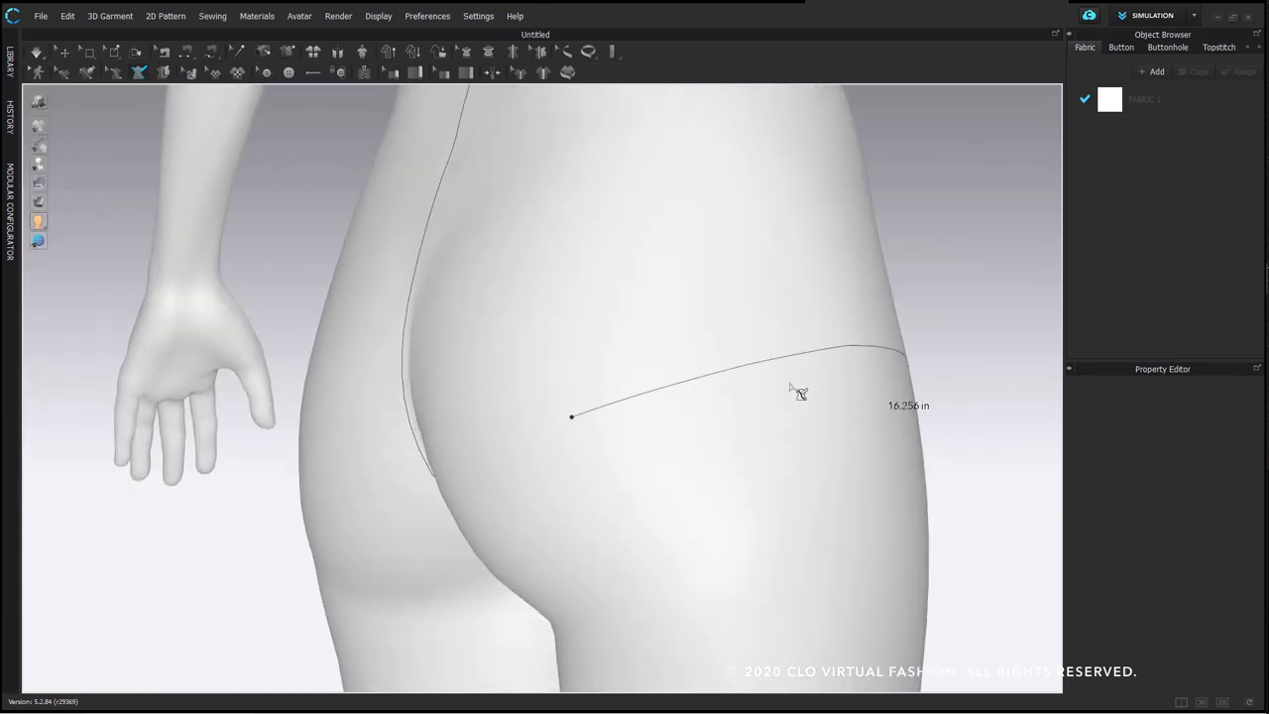
pyautogui.click(842, 401)
pyautogui.moveTo(745, 452); pyautogui.dragTo(675, 360, button='right')
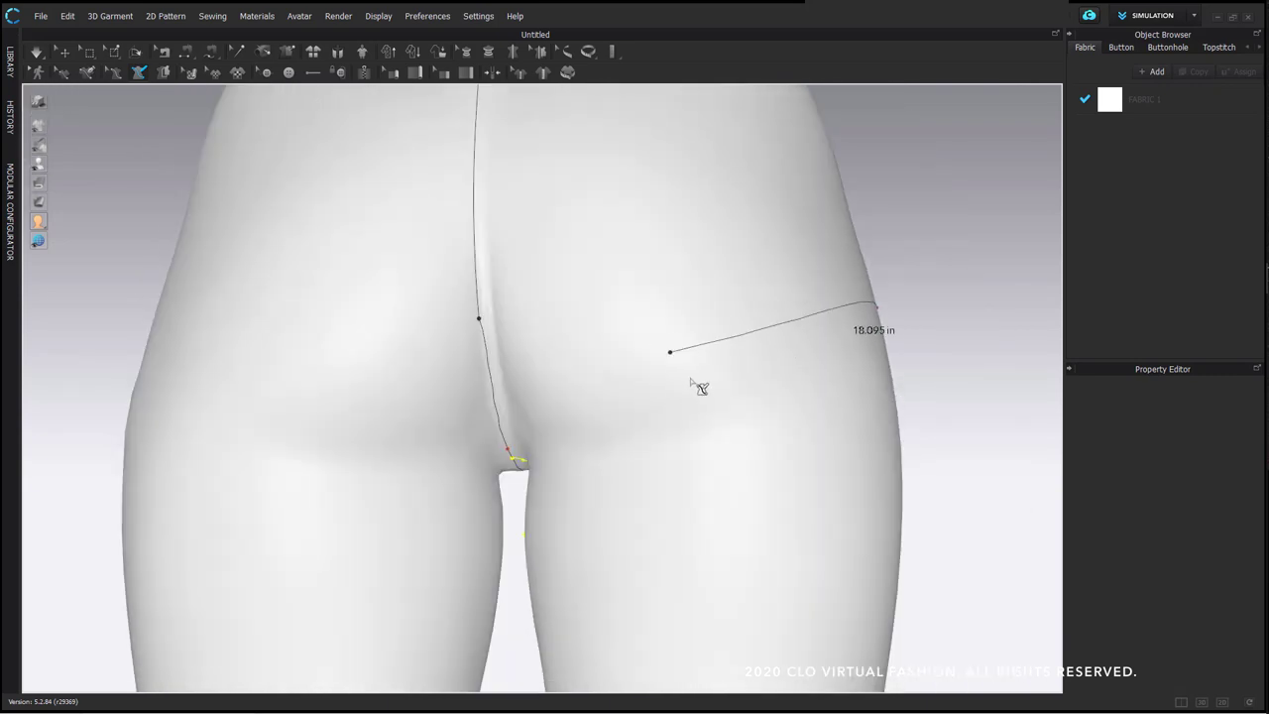
pyautogui.moveTo(623, 444); pyautogui.dragTo(657, 406, button='right')
pyautogui.click(546, 445)
pyautogui.click(722, 411)
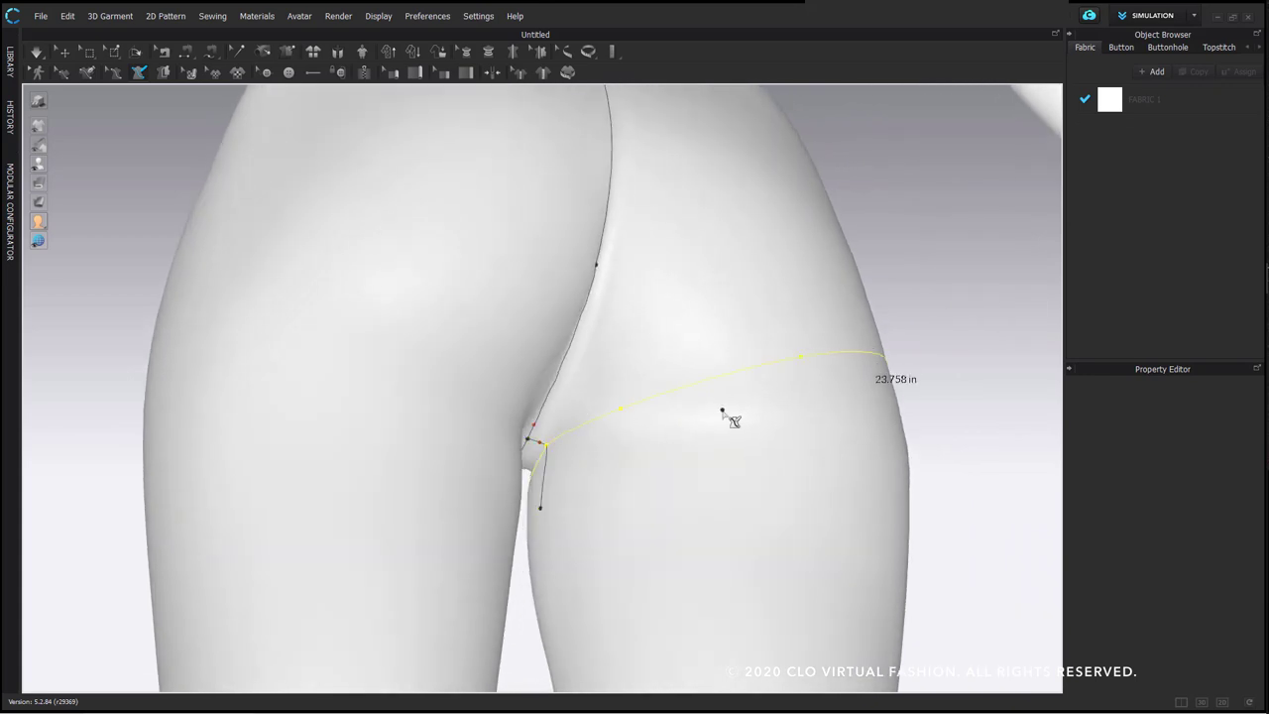
# Draw a curved line about 11.9 in long from the back waistline down over the right buttock to the leg-opening line
pyautogui.scroll(-3, 756, 347)
pyautogui.moveTo(734, 359); pyautogui.dragTo(605, 426, button='right')
pyautogui.scroll(-3, 657, 473)
pyautogui.click(494, 215)
pyautogui.click(504, 315)
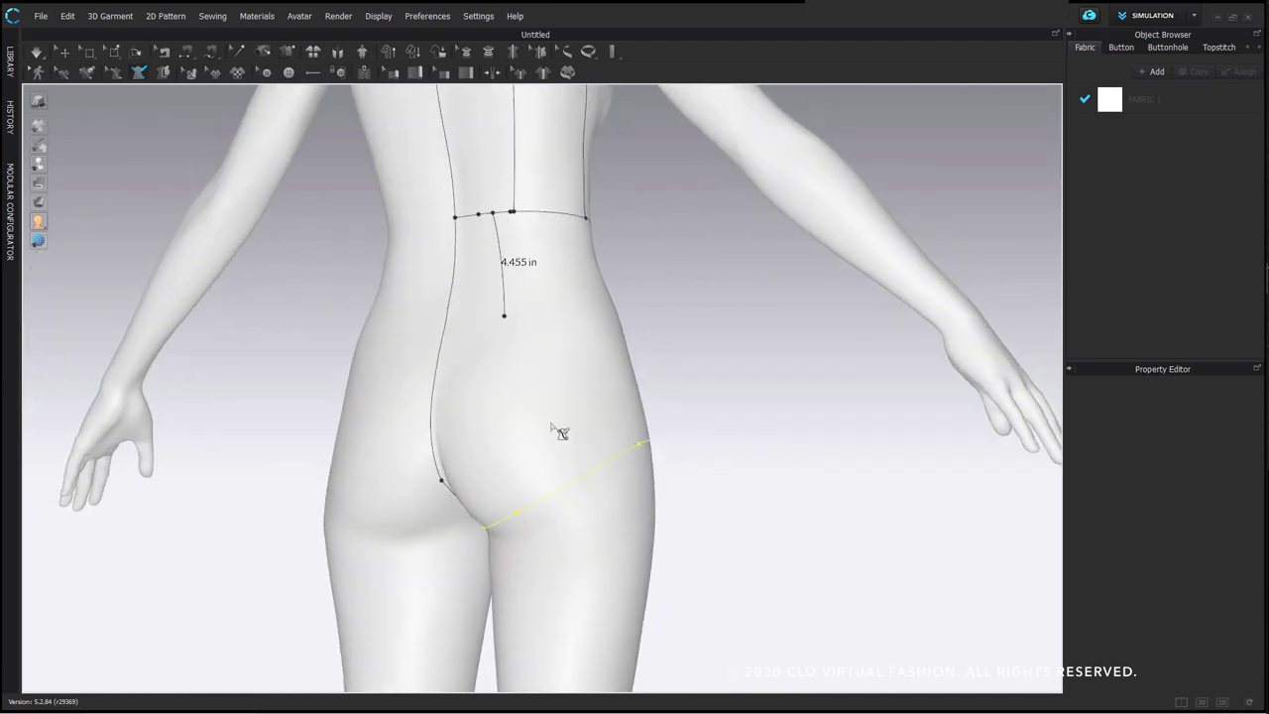
pyautogui.click(589, 476)
# Draw a curved side line about 9 in long from the waist to the back hip line, and a diagonal curve from it to centre front
pyautogui.moveTo(657, 397); pyautogui.dragTo(553, 234, button='right')
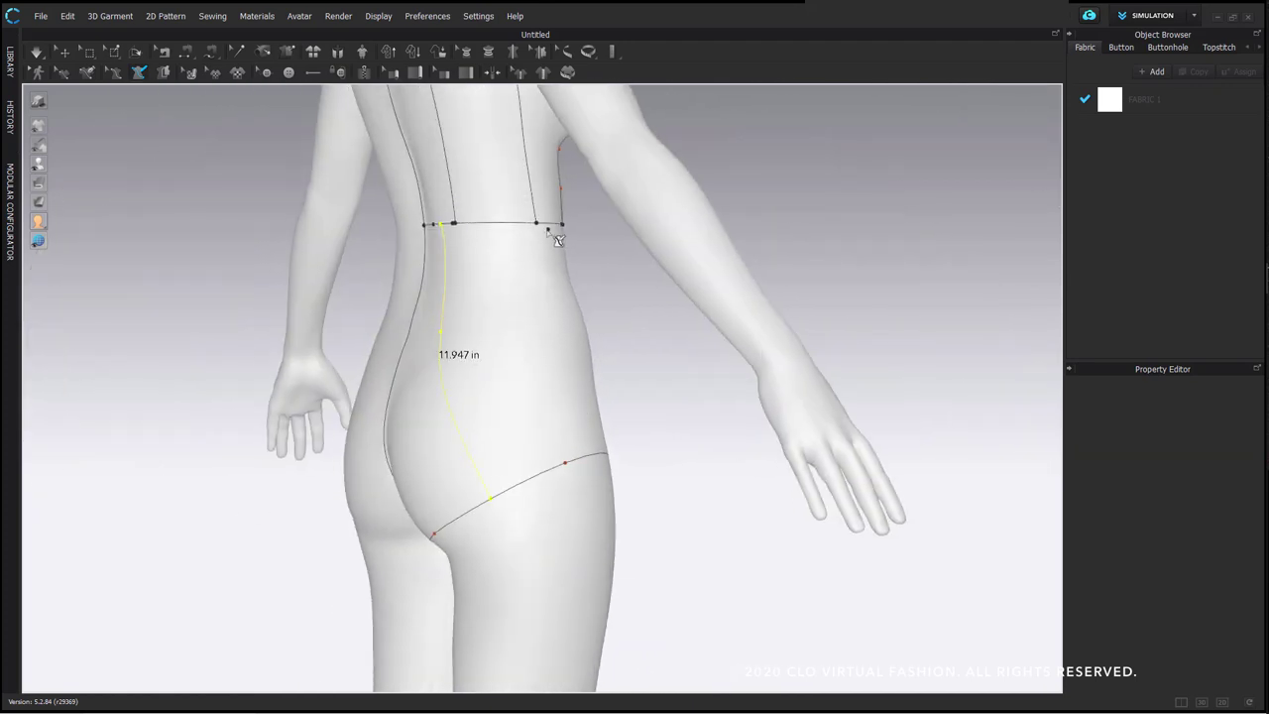
pyautogui.click(458, 431)
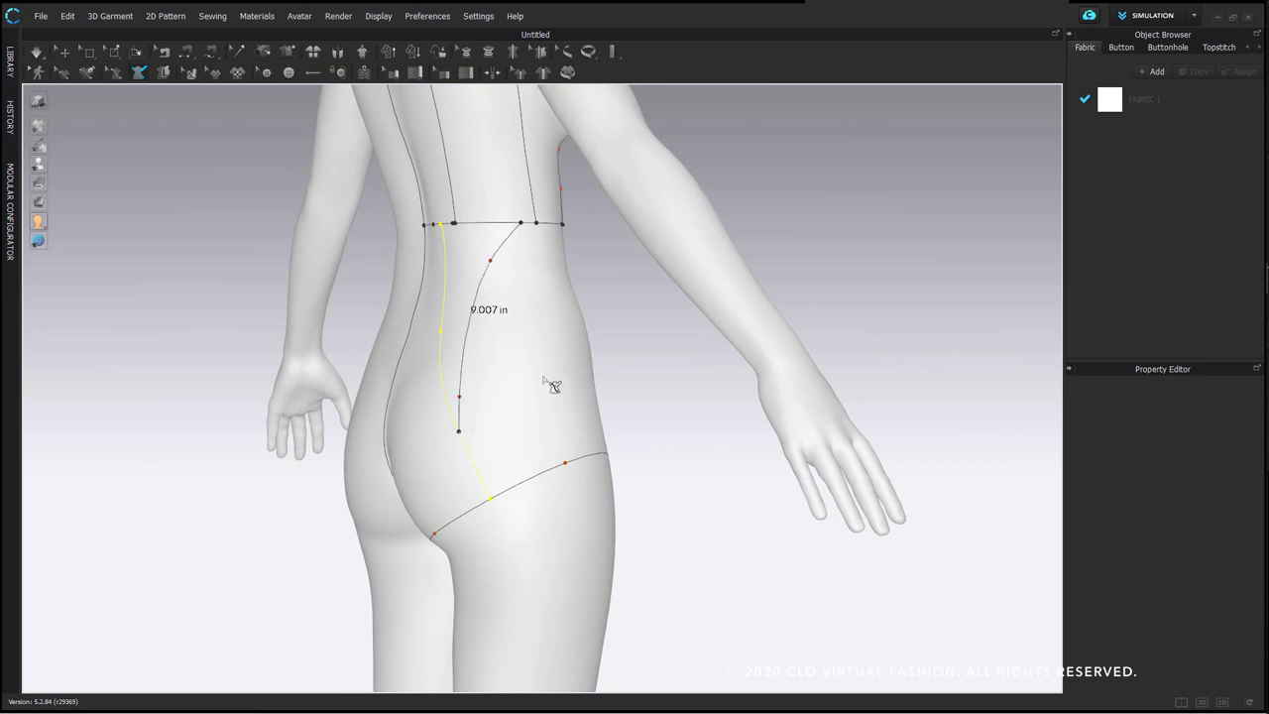
pyautogui.moveTo(649, 344); pyautogui.dragTo(493, 334, button='right')
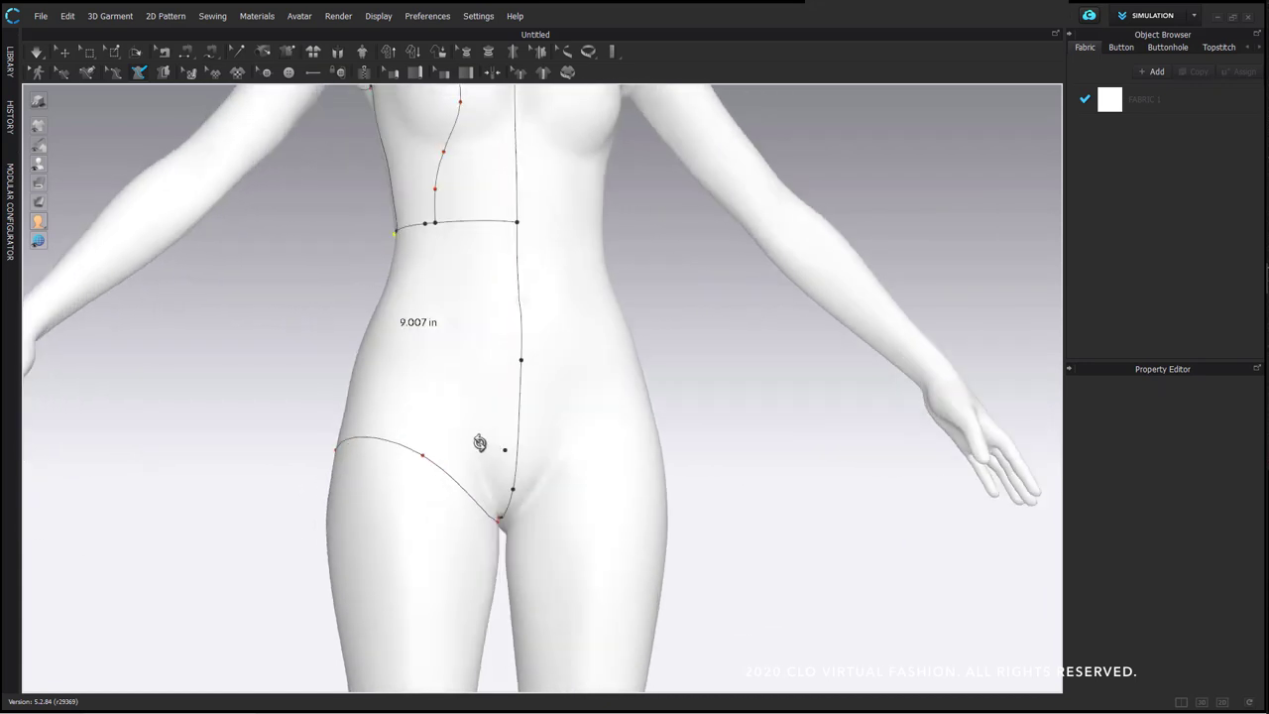
pyautogui.click(508, 468)
# Draw a curved line about 8.9 in long from the waist end of the front princess line down to the centre front line
pyautogui.moveTo(515, 479); pyautogui.dragTo(473, 305, button='right')
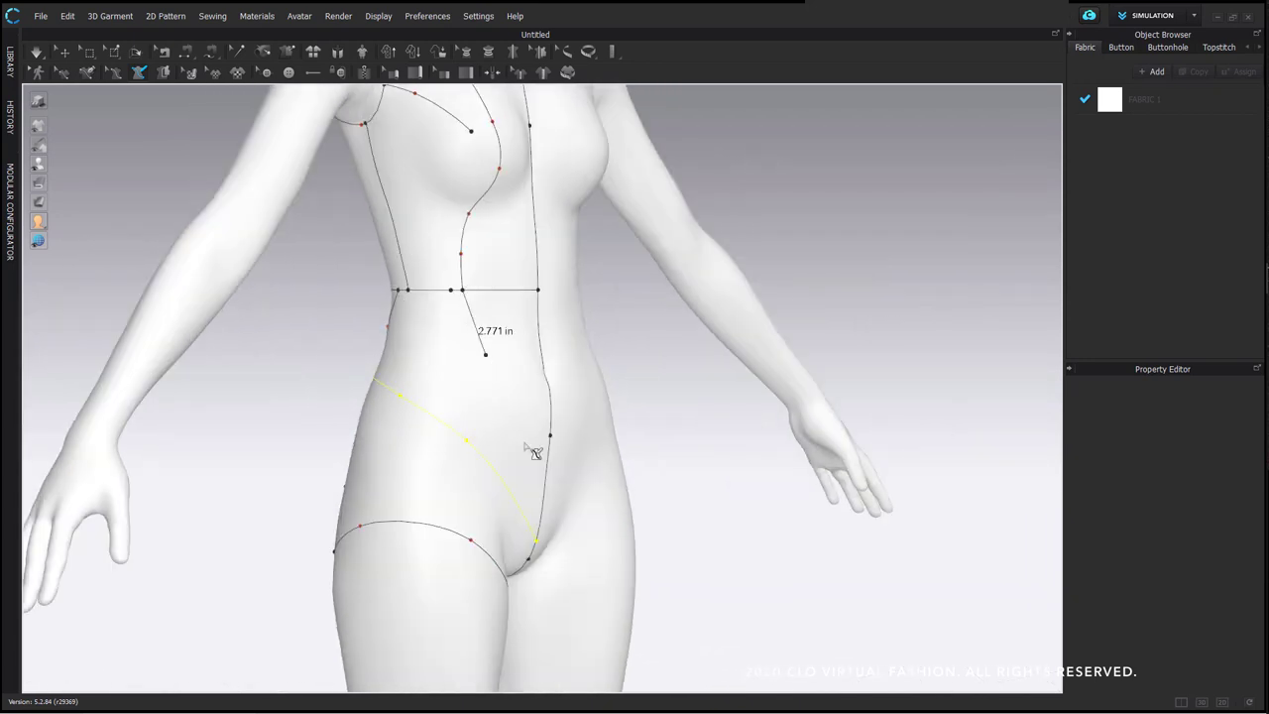
pyautogui.moveTo(630, 199); pyautogui.dragTo(864, 265, button='right')
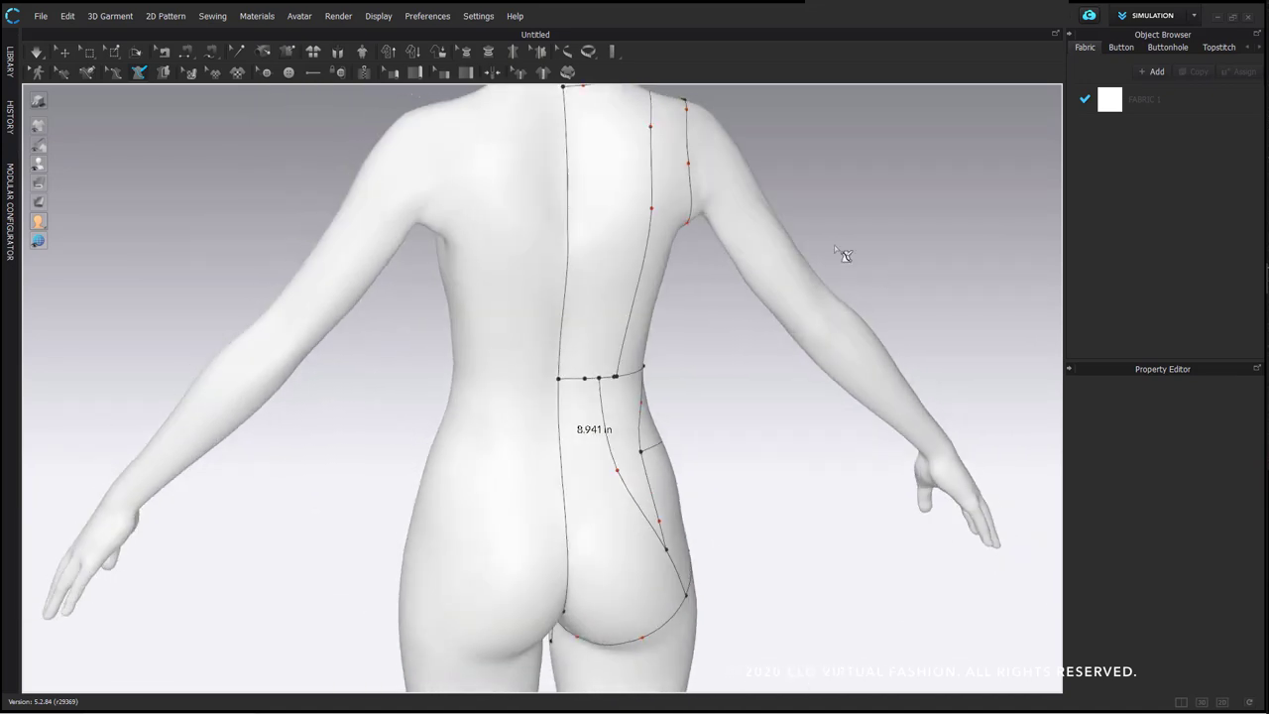
pyautogui.scroll(-2, 863, 265)
pyautogui.moveTo(864, 266); pyautogui.dragTo(827, 334, button='middle')
pyautogui.moveTo(827, 334); pyautogui.dragTo(556, 304, button='right')
pyautogui.moveTo(555, 303); pyautogui.dragTo(541, 233, button='middle')
pyautogui.moveTo(541, 233); pyautogui.dragTo(522, 252, button='right')
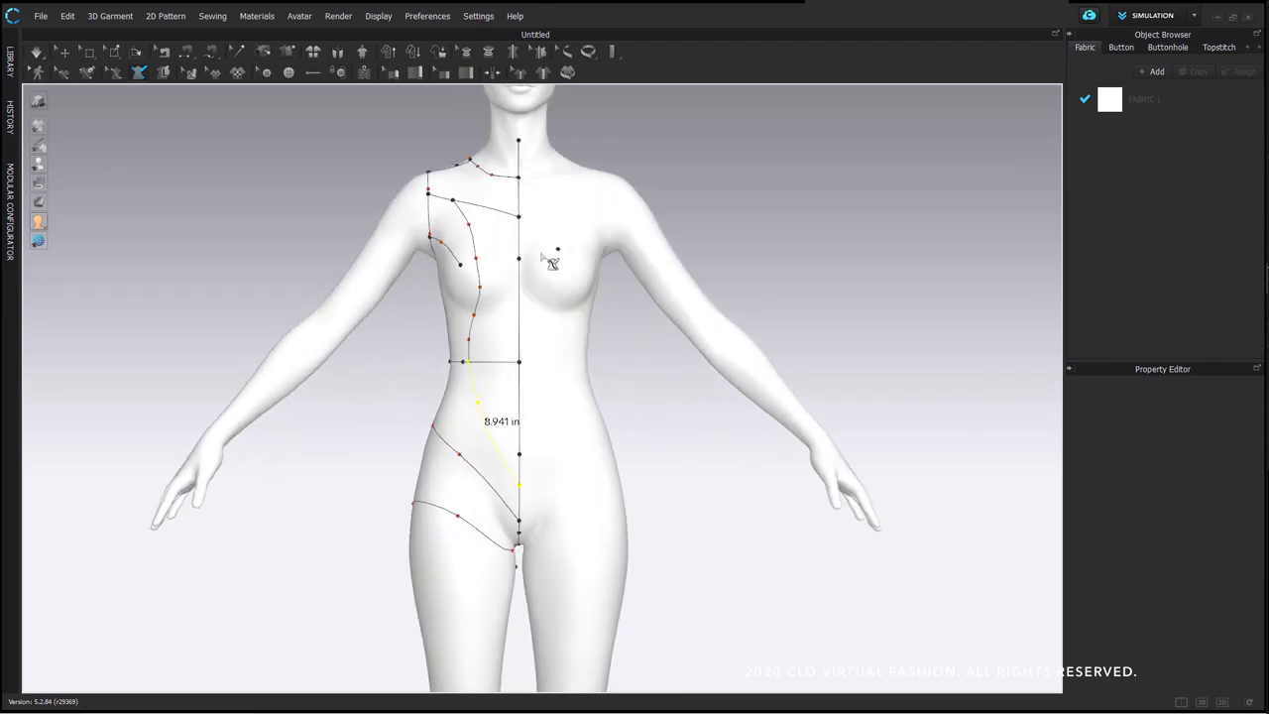
# Reshape the front neckline with Edit 3D Pen (Avatar) by moving its curve points and slightly lowering its centre-front end point
pyautogui.scroll(2, 522, 252)
pyautogui.moveTo(512, 204); pyautogui.dragTo(522, 244, button='middle')
pyautogui.moveTo(511, 544); pyautogui.dragTo(536, 526, button='right')
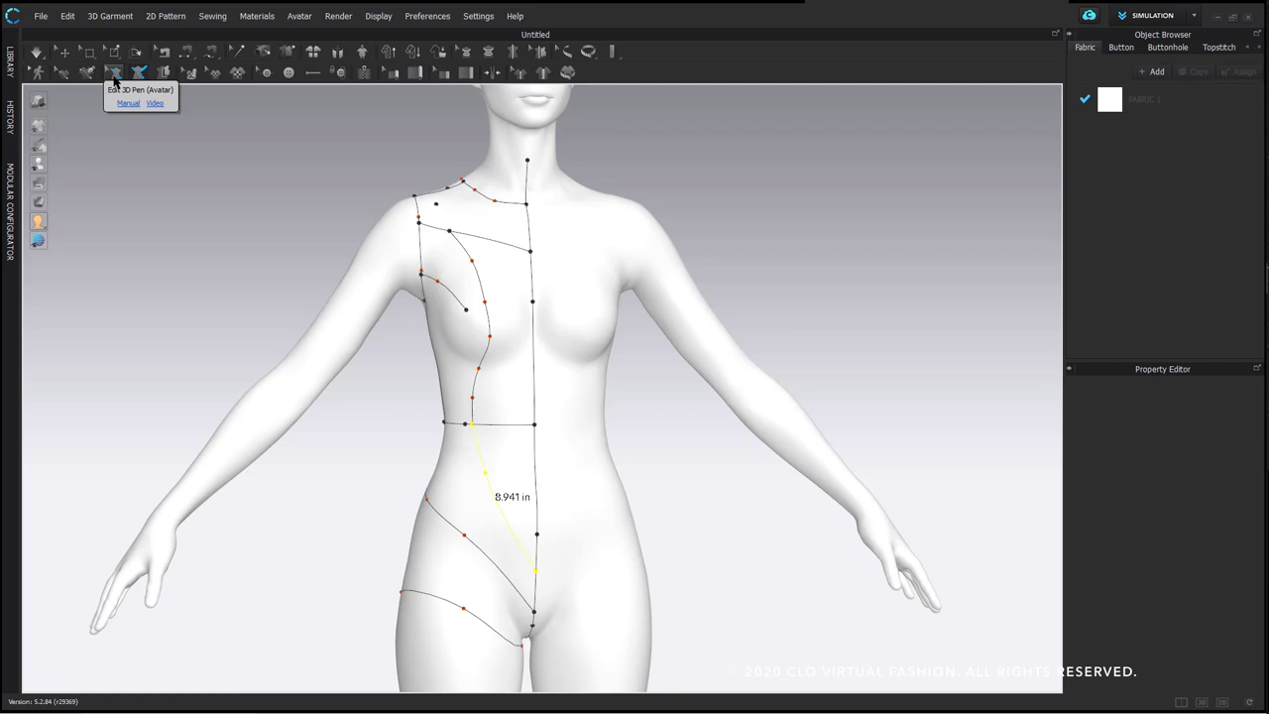
pyautogui.click(114, 81)
pyautogui.moveTo(502, 209); pyautogui.dragTo(483, 259, button='middle')
pyautogui.scroll(5, 484, 259)
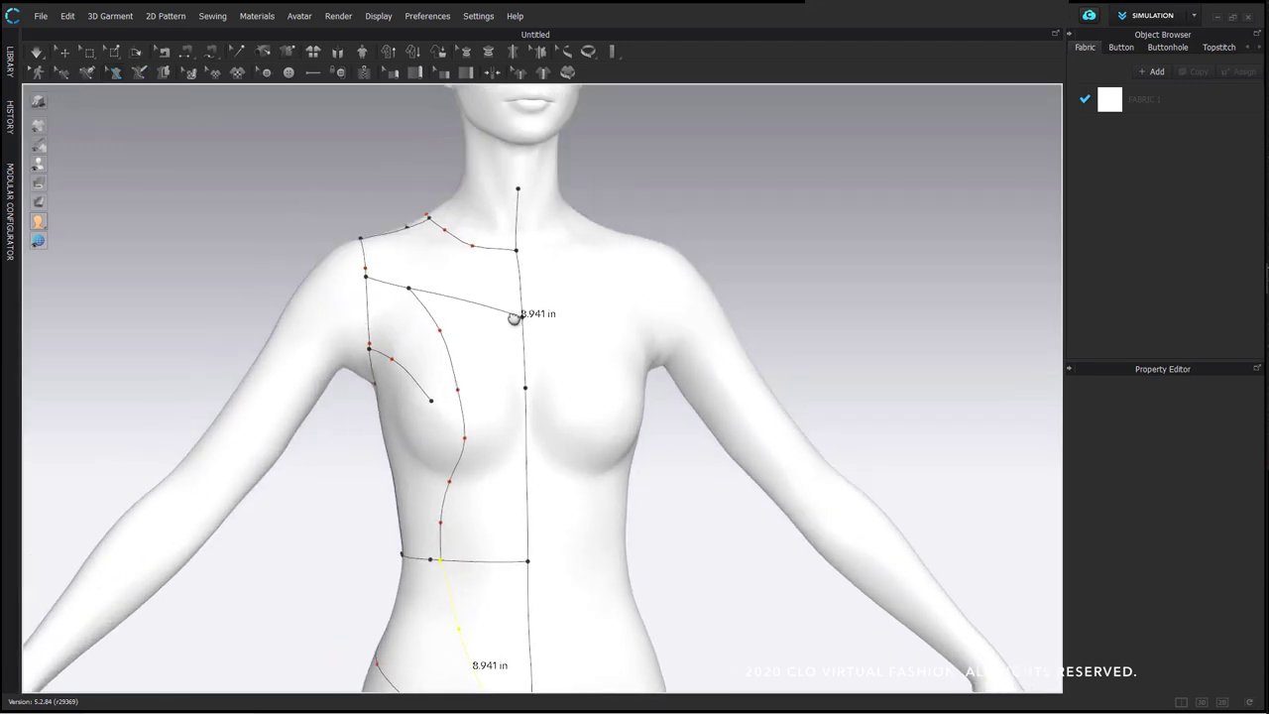
pyautogui.moveTo(478, 241); pyautogui.dragTo(479, 256)
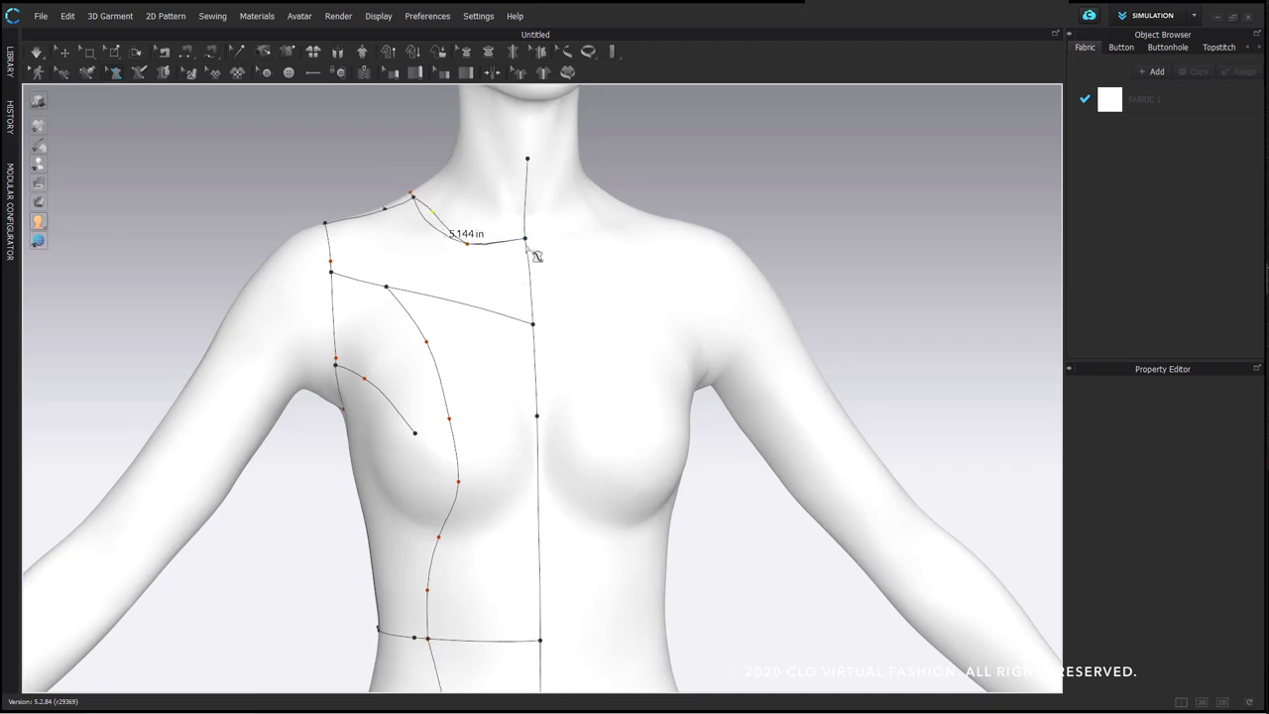
pyautogui.moveTo(532, 249)
pyautogui.mouseDown()
pyautogui.moveTo(536, 271)
pyautogui.moveTo(535, 259)
pyautogui.mouseUp()
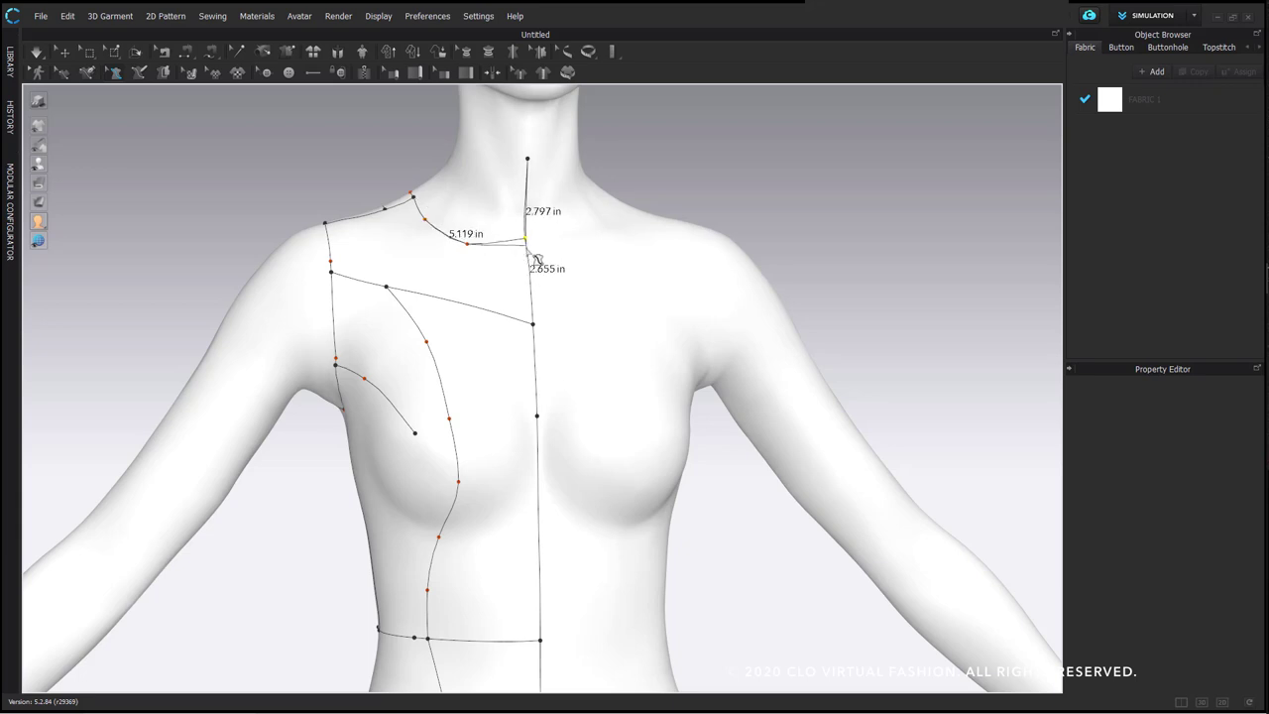
pyautogui.moveTo(600, 206); pyautogui.dragTo(600, 210)
# Review the delete and add-point options for the armhole dart line's curve point and for the front princess line
pyautogui.moveTo(513, 300); pyautogui.dragTo(614, 304, button='right')
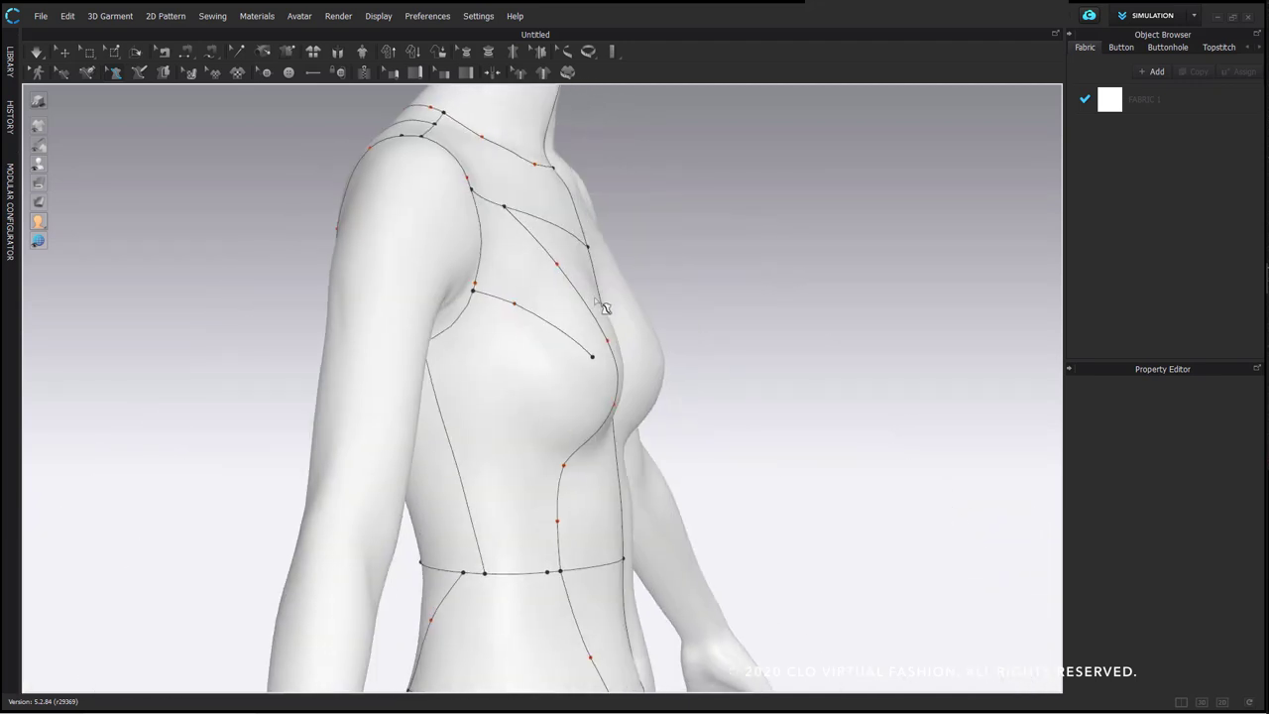
pyautogui.rightClick(515, 305)
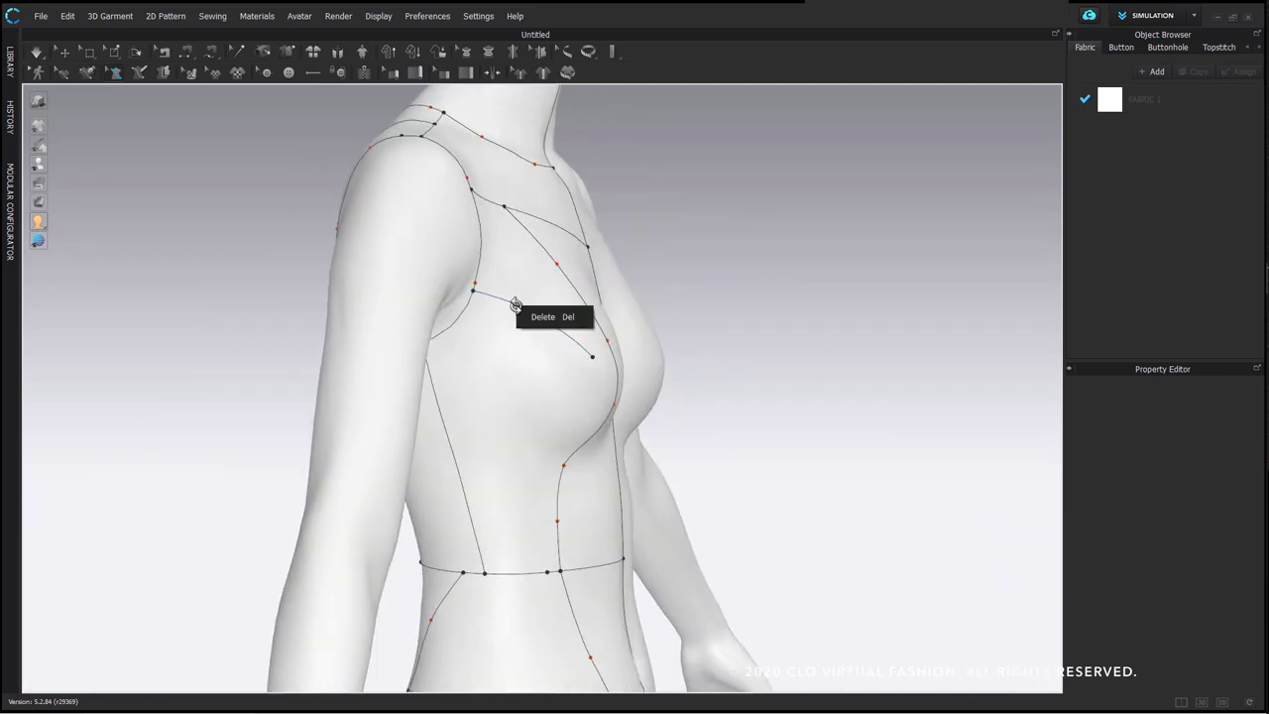
pyautogui.click(648, 307)
pyautogui.moveTo(648, 335); pyautogui.dragTo(523, 331, button='right')
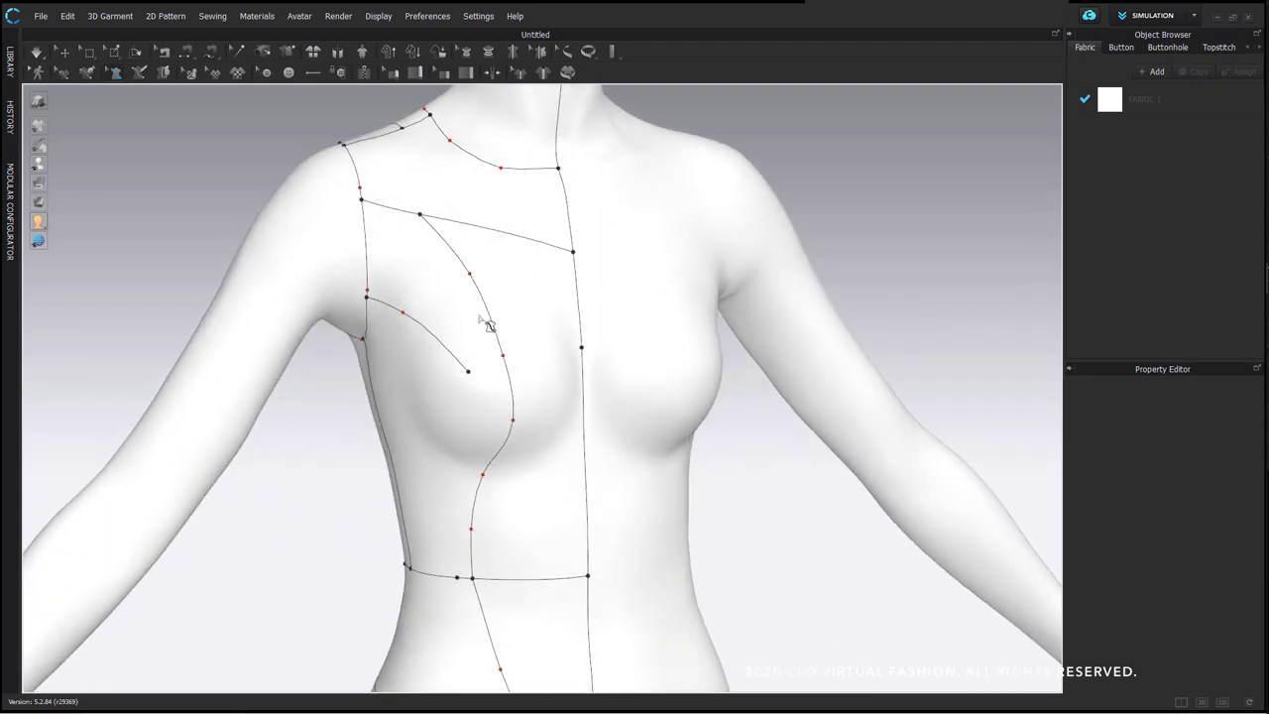
pyautogui.click(486, 308)
pyautogui.rightClick(485, 308)
pyautogui.click(536, 277)
pyautogui.scroll(2, 503, 327)
pyautogui.rightClick(482, 302)
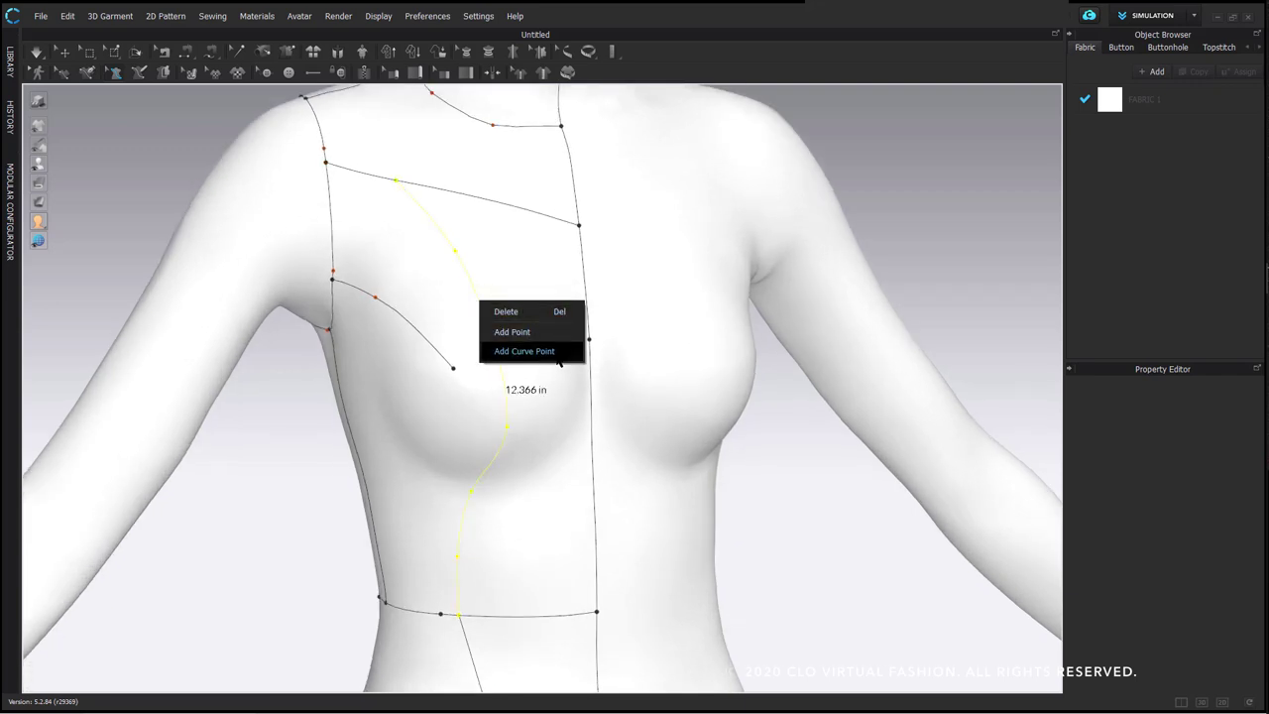
pyautogui.click(642, 266)
pyautogui.moveTo(558, 257); pyautogui.dragTo(558, 328, button='middle')
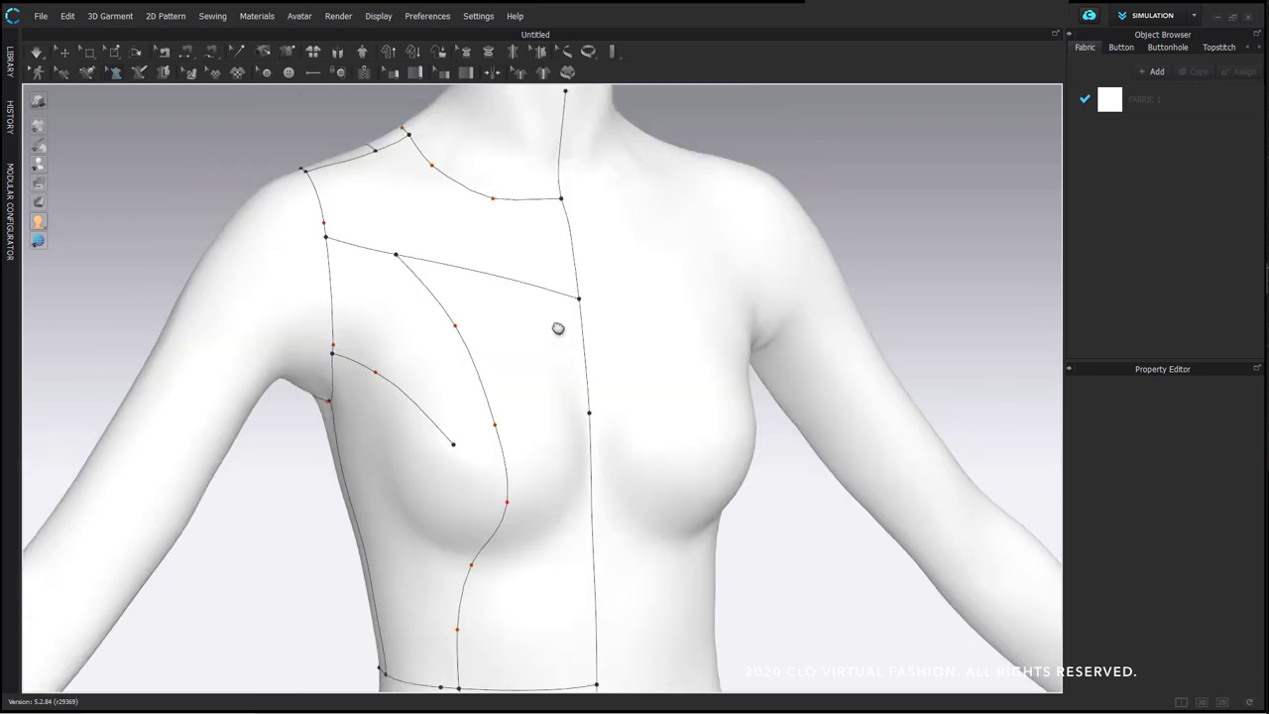
pyautogui.scroll(2, 550, 326)
# Add a curve point to the chest line between the princess line and centre front, and move it to round the line
pyautogui.rightClick(482, 248)
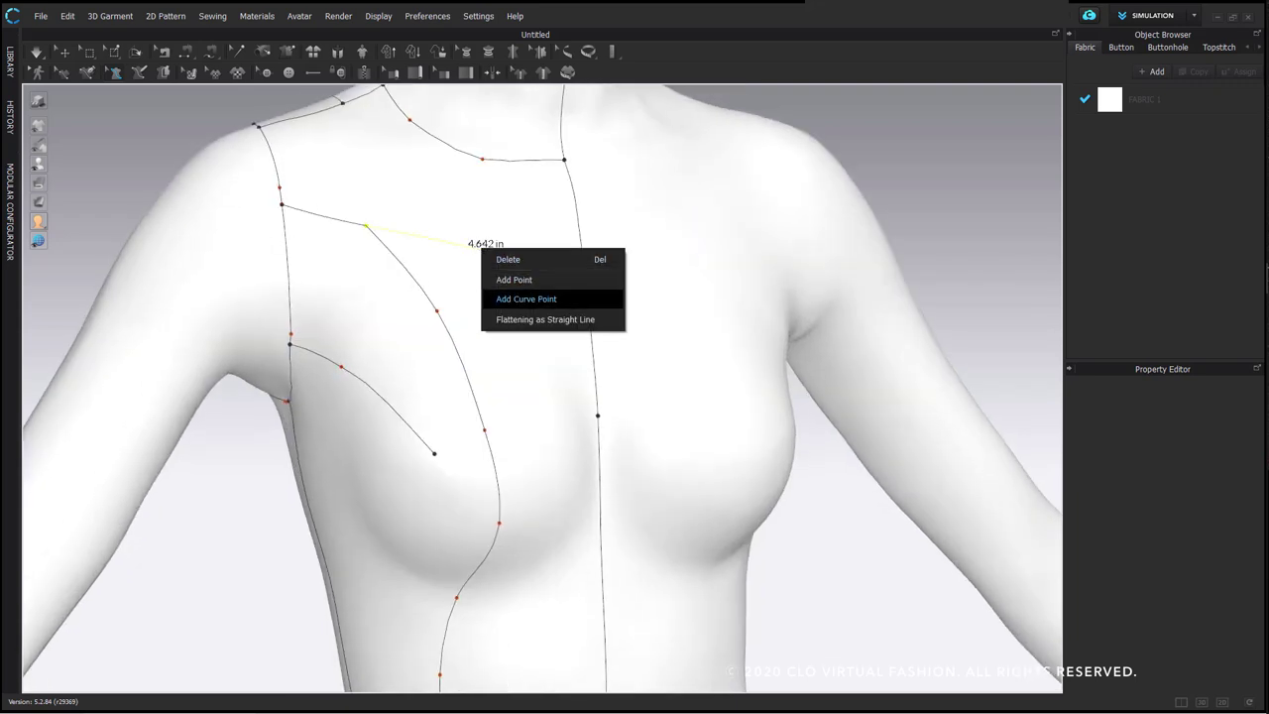
pyautogui.click(527, 299)
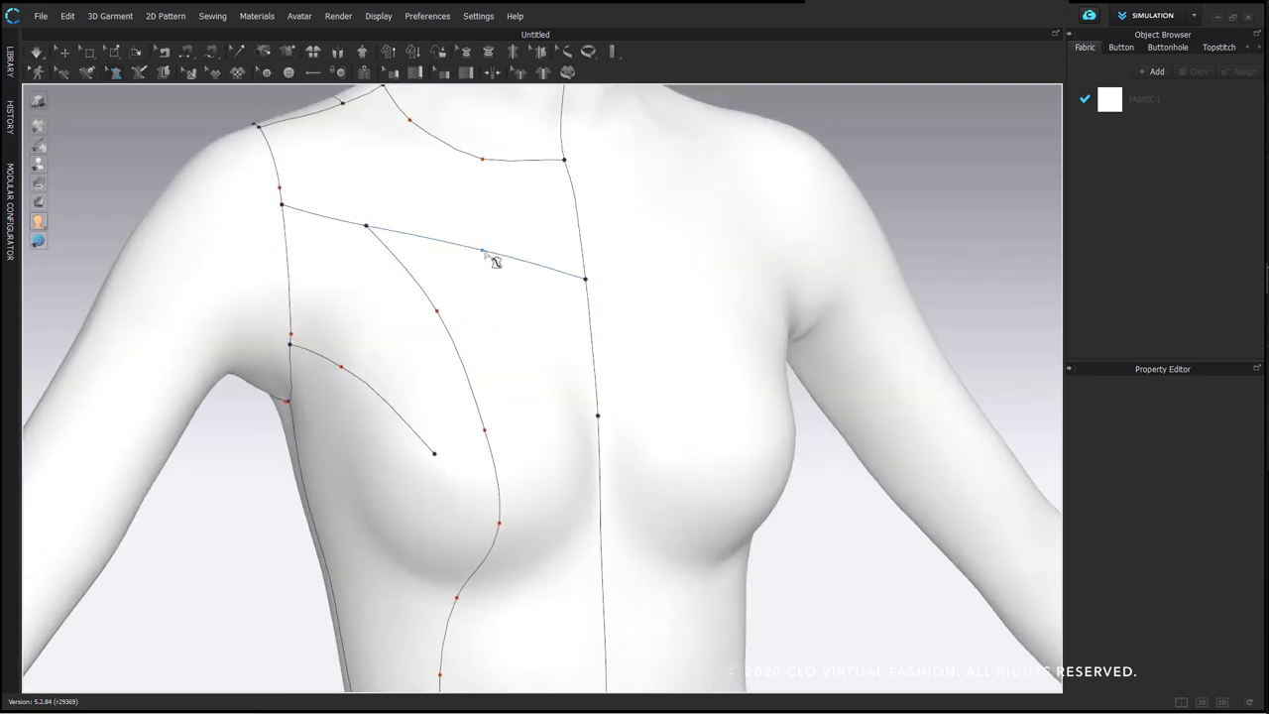
pyautogui.moveTo(483, 261); pyautogui.dragTo(526, 261)
pyautogui.moveTo(651, 248); pyautogui.dragTo(609, 363, button='right')
pyautogui.scroll(2, 446, 343)
pyautogui.click(443, 346)
pyautogui.click(534, 266)
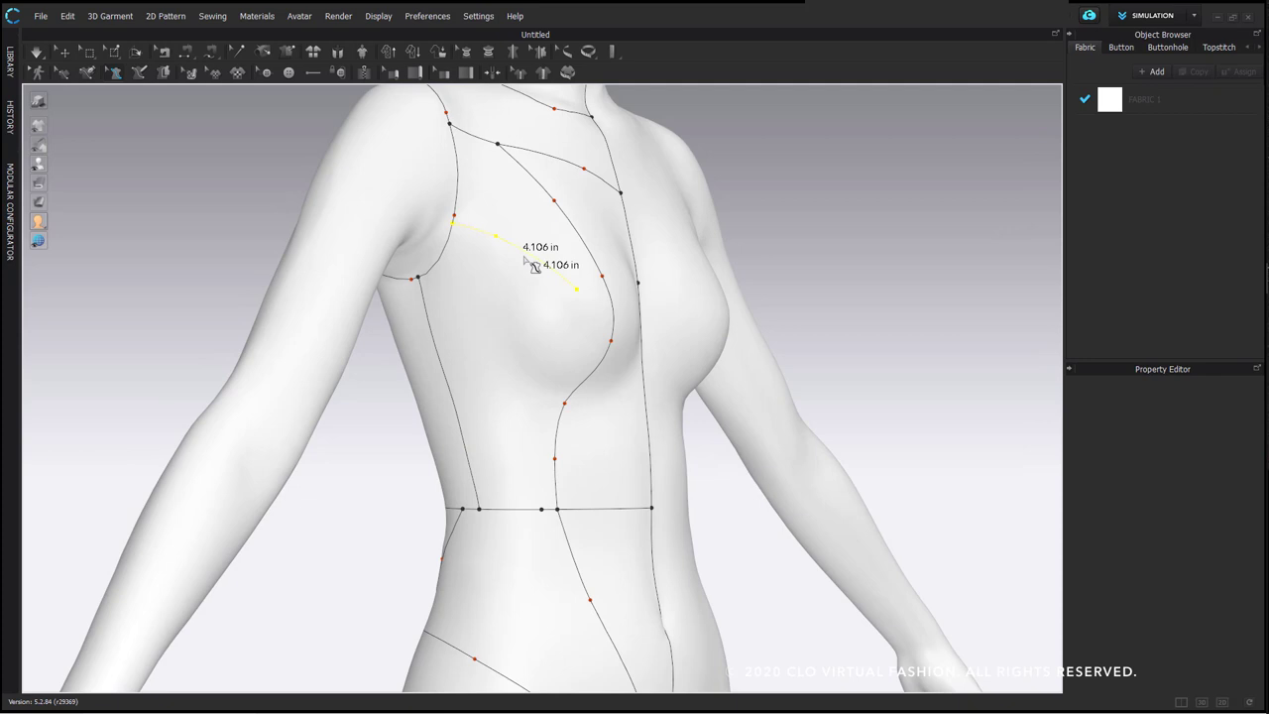
pyautogui.press('Escape')
pyautogui.hotkey('ctrl', 'z')
# Delete the front princess line and the curved line that continues from it below the waist
pyautogui.moveTo(526, 259); pyautogui.dragTo(538, 337, button='middle')
pyautogui.scroll(2, 539, 337)
pyautogui.click(448, 157)
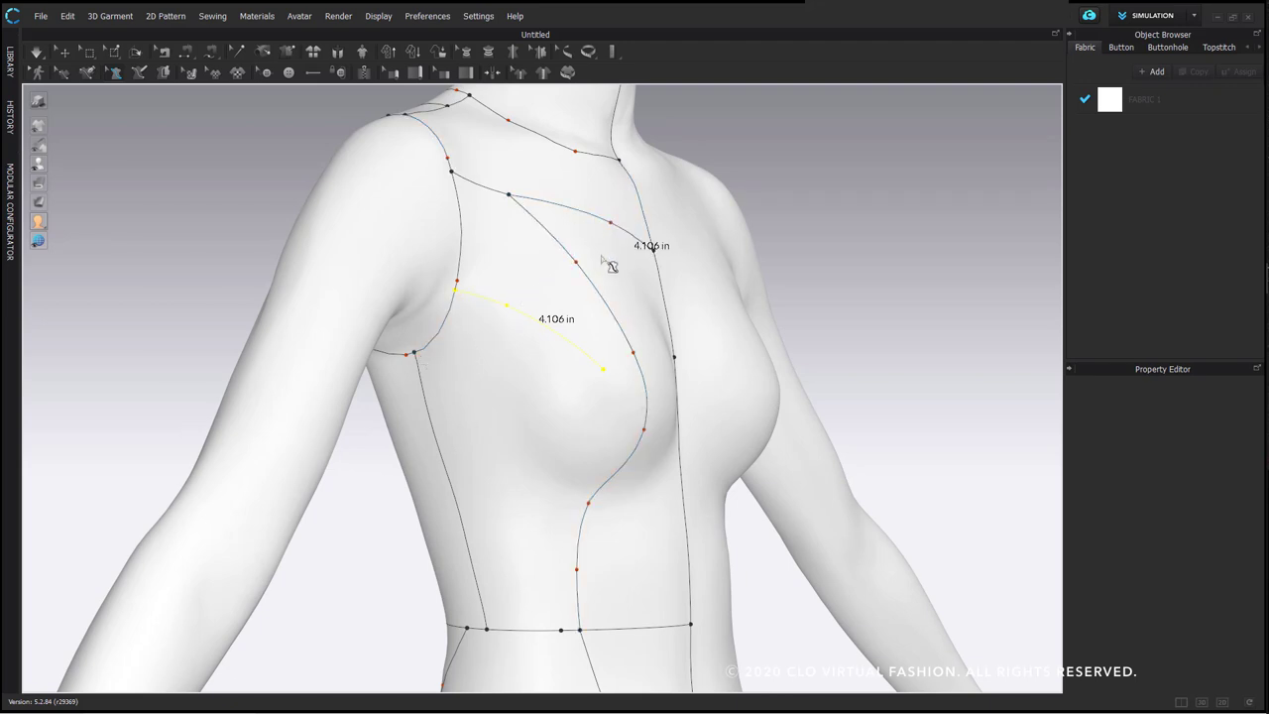
pyautogui.click(596, 293)
pyautogui.moveTo(599, 295); pyautogui.dragTo(656, 247, button='middle')
pyautogui.moveTo(656, 247); pyautogui.dragTo(576, 292, button='right')
pyautogui.press('Delete')
pyautogui.moveTo(518, 429); pyautogui.dragTo(494, 389, button='right')
# Draw a curved line about 12.6 in long from the chest line across the right bust to centre front at the waist
pyautogui.click(138, 72)
pyautogui.click(450, 171)
pyautogui.keyDown('ctrl'); pyautogui.click(486, 287); pyautogui.keyUp('ctrl')
pyautogui.keyDown('ctrl'); pyautogui.click(519, 401); pyautogui.keyUp('ctrl')
pyautogui.moveTo(574, 597); pyautogui.dragTo(603, 446, button='middle')
pyautogui.keyDown('ctrl'); pyautogui.click(607, 349); pyautogui.keyUp('ctrl')
pyautogui.doubleClick(652, 446)
pyautogui.scroll(-2, 583, 198)
pyautogui.moveTo(593, 215); pyautogui.dragTo(163, 136, button='right')
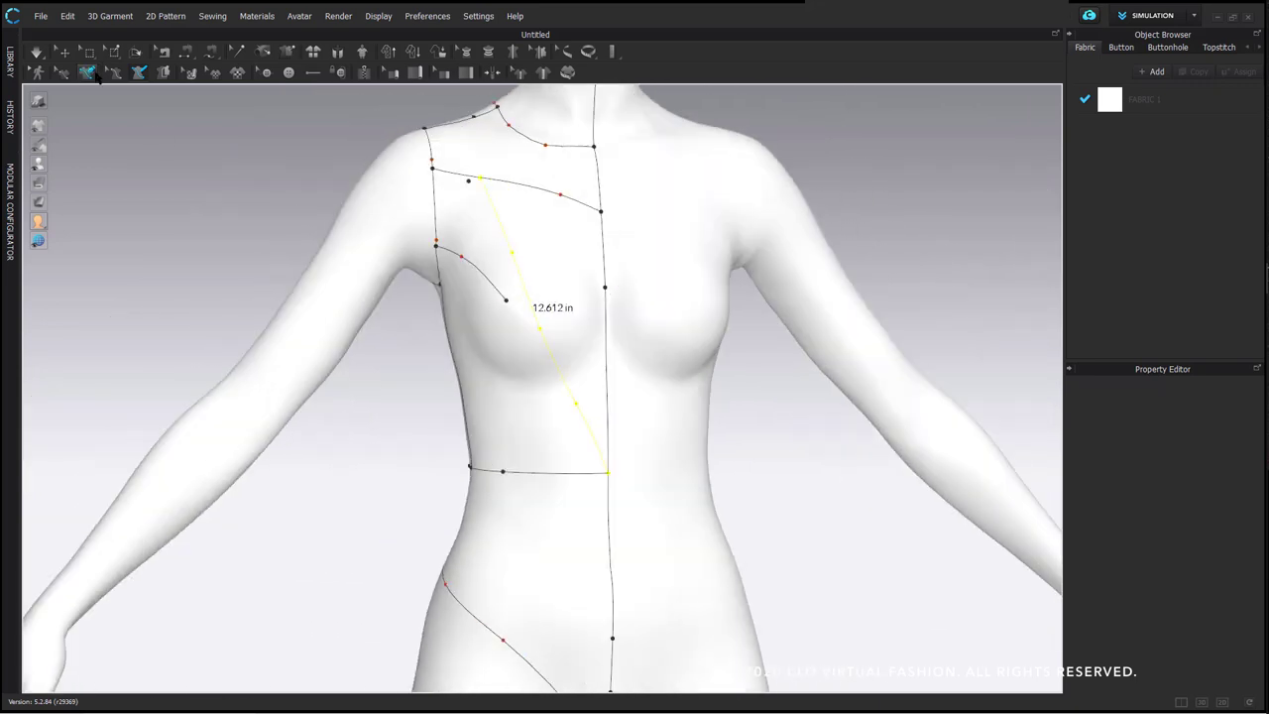
pyautogui.moveTo(512, 193); pyautogui.dragTo(238, 97, button='middle')
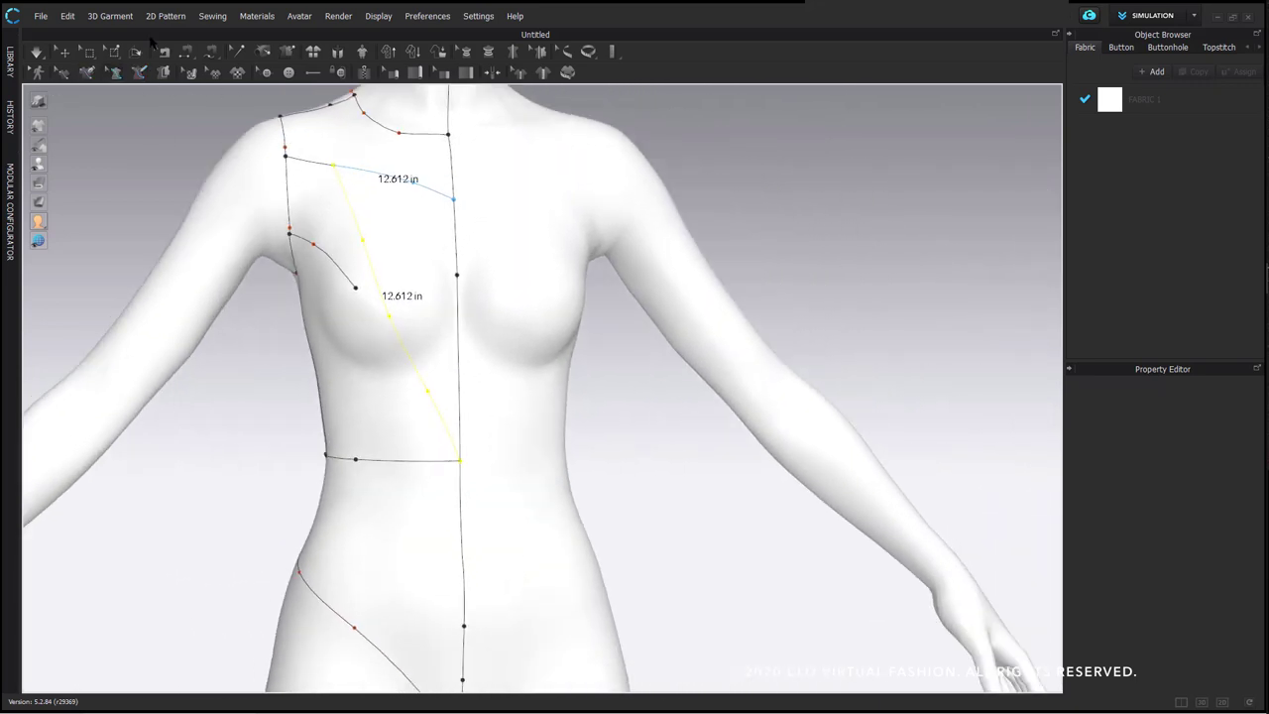
pyautogui.moveTo(462, 127); pyautogui.dragTo(465, 151, button='middle')
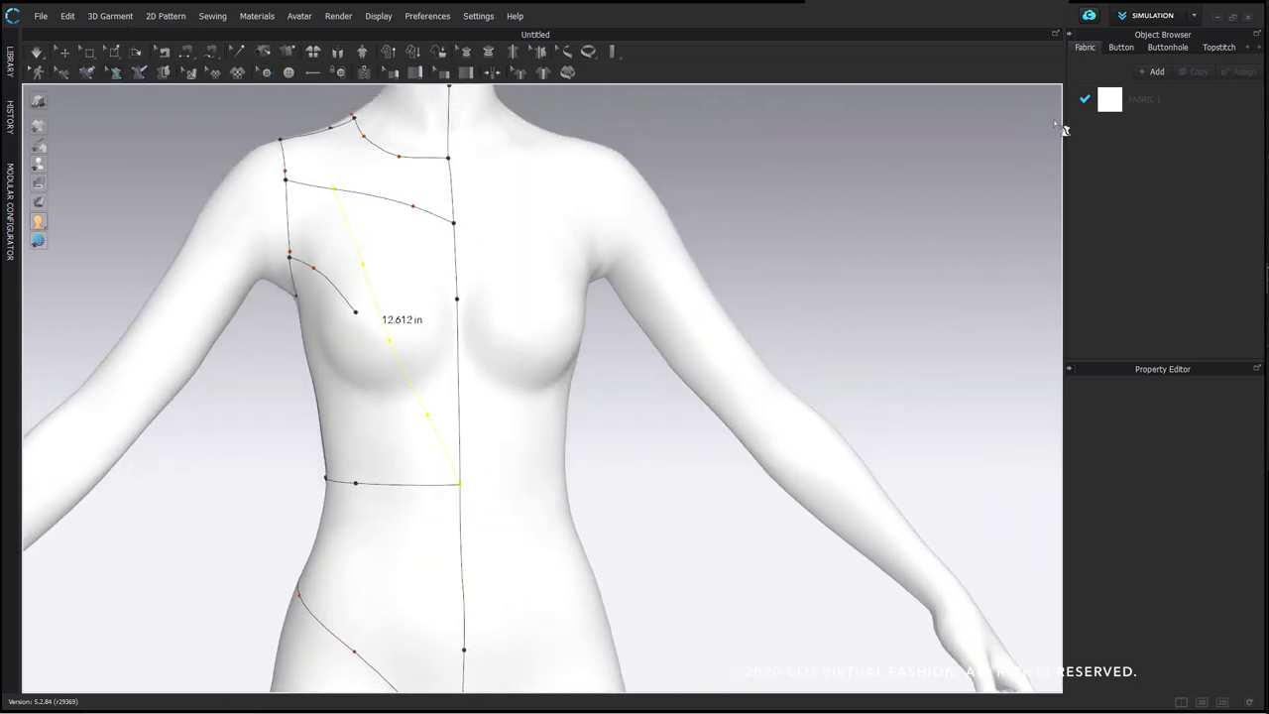
pyautogui.moveTo(341, 183); pyautogui.dragTo(496, 225, button='right')
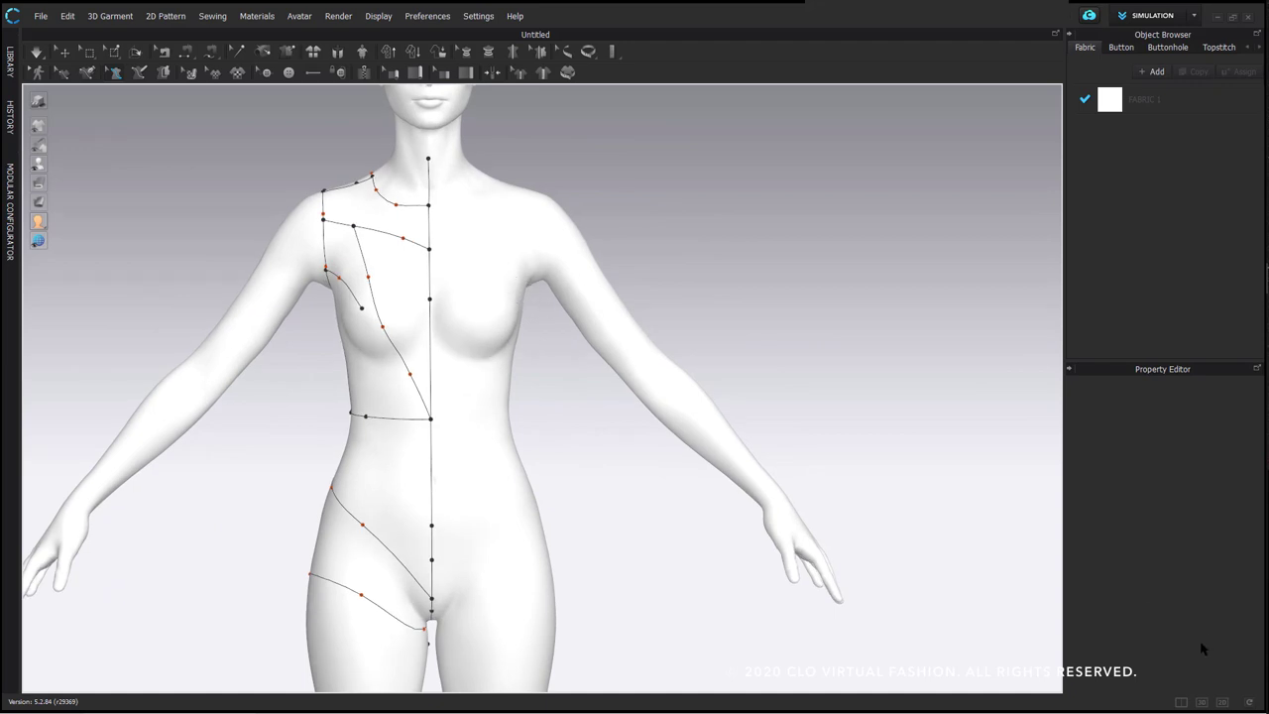
# Show the 2D Pattern Window beside the 3D window, frame the avatar silhouette, and widen the 3D window
pyautogui.click(1181, 702)
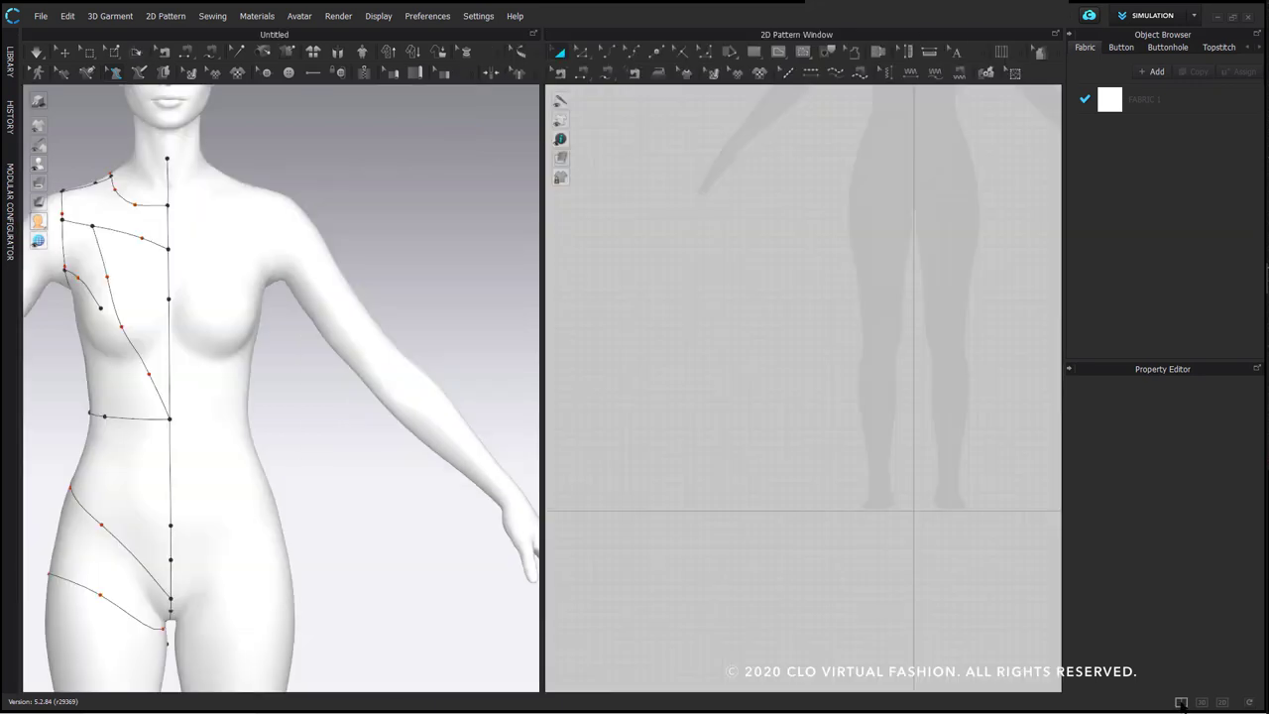
pyautogui.moveTo(905, 371); pyautogui.dragTo(819, 552, button='middle')
pyautogui.scroll(-1, 819, 550)
pyautogui.scroll(-1, 819, 347)
pyautogui.moveTo(541, 326); pyautogui.dragTo(702, 349)
pyautogui.moveTo(345, 425); pyautogui.dragTo(398, 442, button='middle')
pyautogui.moveTo(398, 442); pyautogui.dragTo(448, 236, button='right')
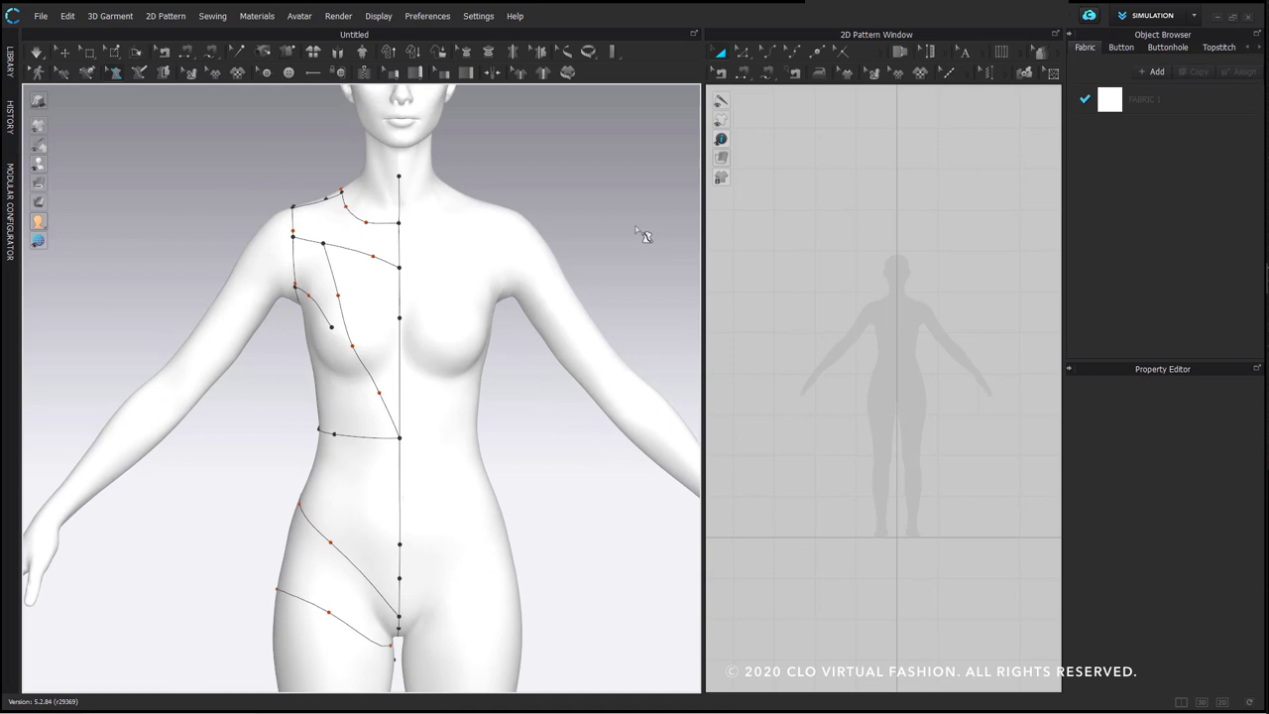
pyautogui.moveTo(405, 303)
pyautogui.mouseDown(button='right')
pyautogui.moveTo(532, 289)
pyautogui.moveTo(383, 285)
pyautogui.moveTo(392, 300)
pyautogui.moveTo(397, 292)
pyautogui.mouseUp(button='right')
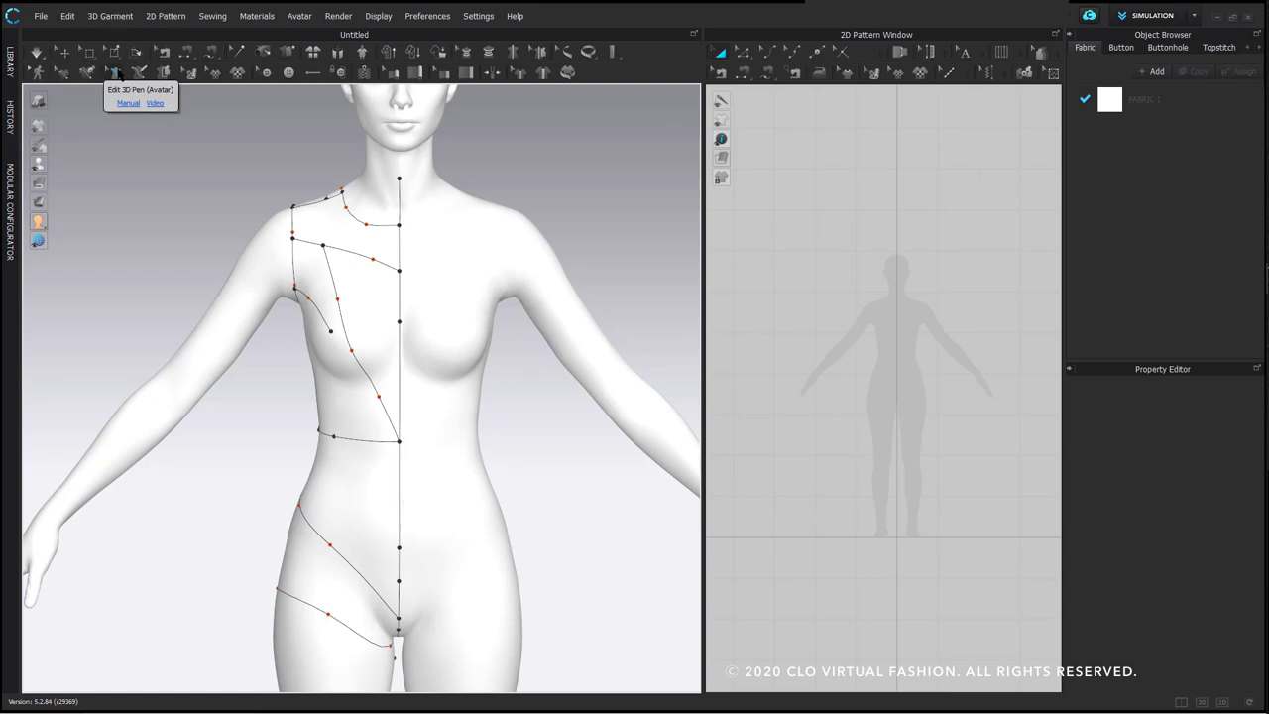
# Set the centre front segment between the neckline and the chest line to Flattening as Straight Line
pyautogui.click(115, 72)
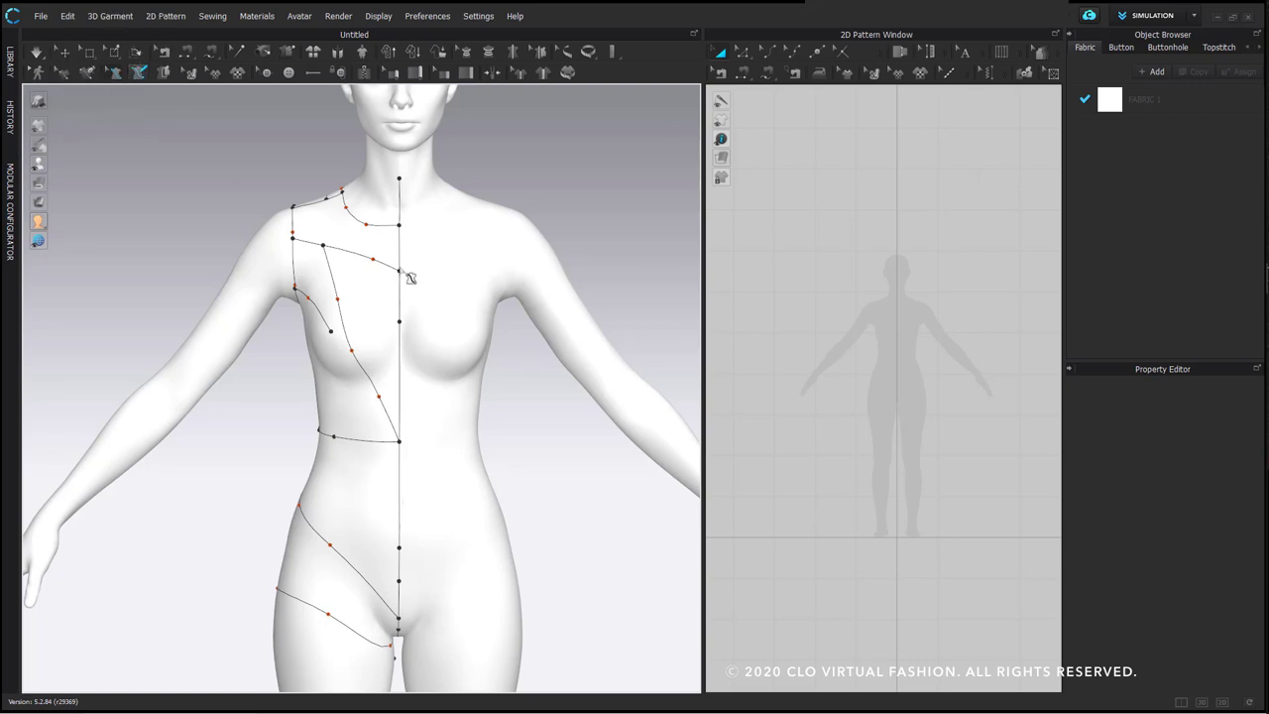
pyautogui.rightClick(401, 254)
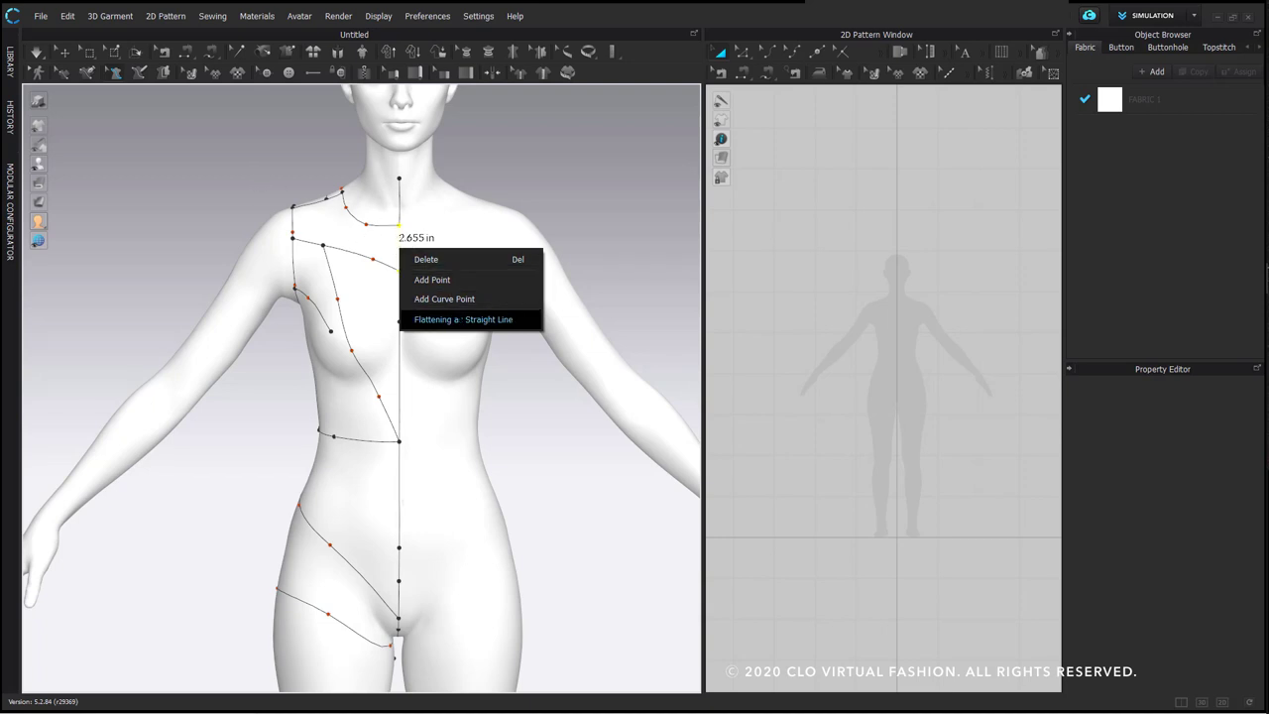
pyautogui.click(515, 320)
pyautogui.click(536, 212)
# Select the centre front segments from the chest line down to the crotch
pyautogui.click(400, 300)
pyautogui.keyDown('shift'); pyautogui.click(400, 364); pyautogui.keyUp('shift')
pyautogui.keyDown('shift'); pyautogui.click(400, 469); pyautogui.keyUp('shift')
pyautogui.moveTo(430, 475); pyautogui.dragTo(452, 369, button='middle')
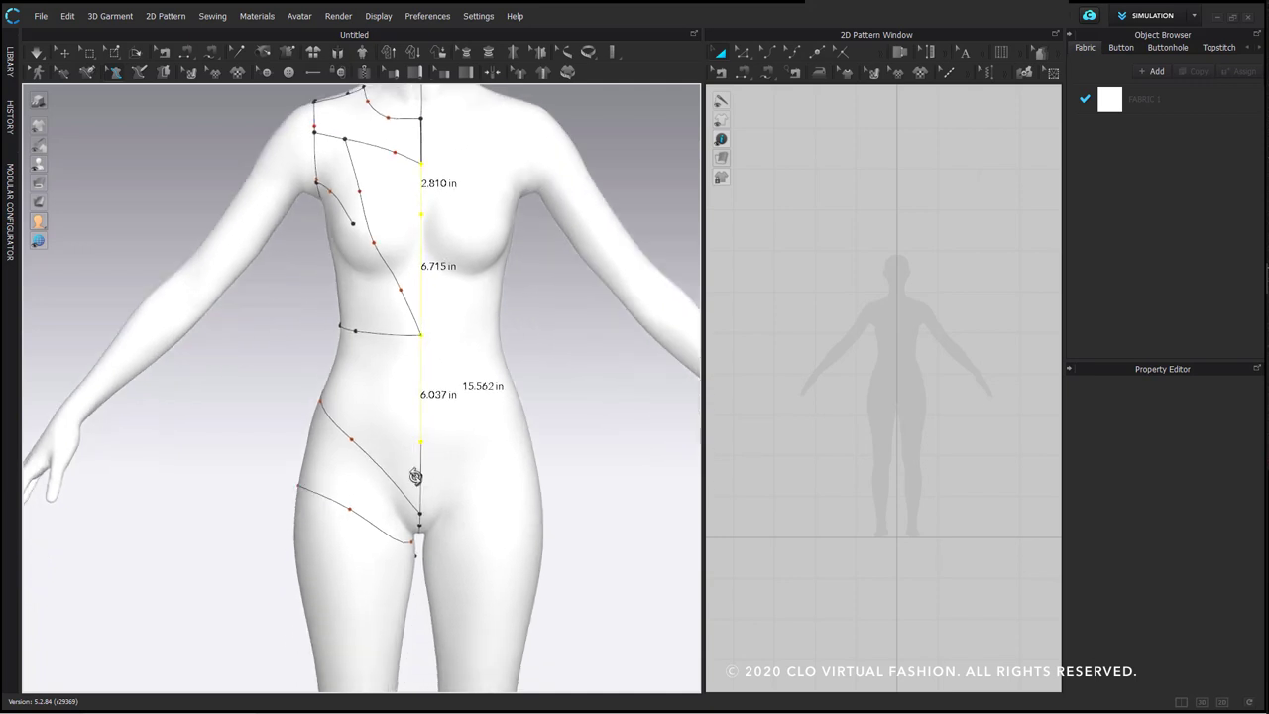
pyautogui.moveTo(417, 483); pyautogui.dragTo(416, 471, button='right')
pyautogui.keyDown('shift'); pyautogui.click(421, 448); pyautogui.keyUp('shift')
pyautogui.keyDown('shift'); pyautogui.click(420, 485); pyautogui.keyUp('shift')
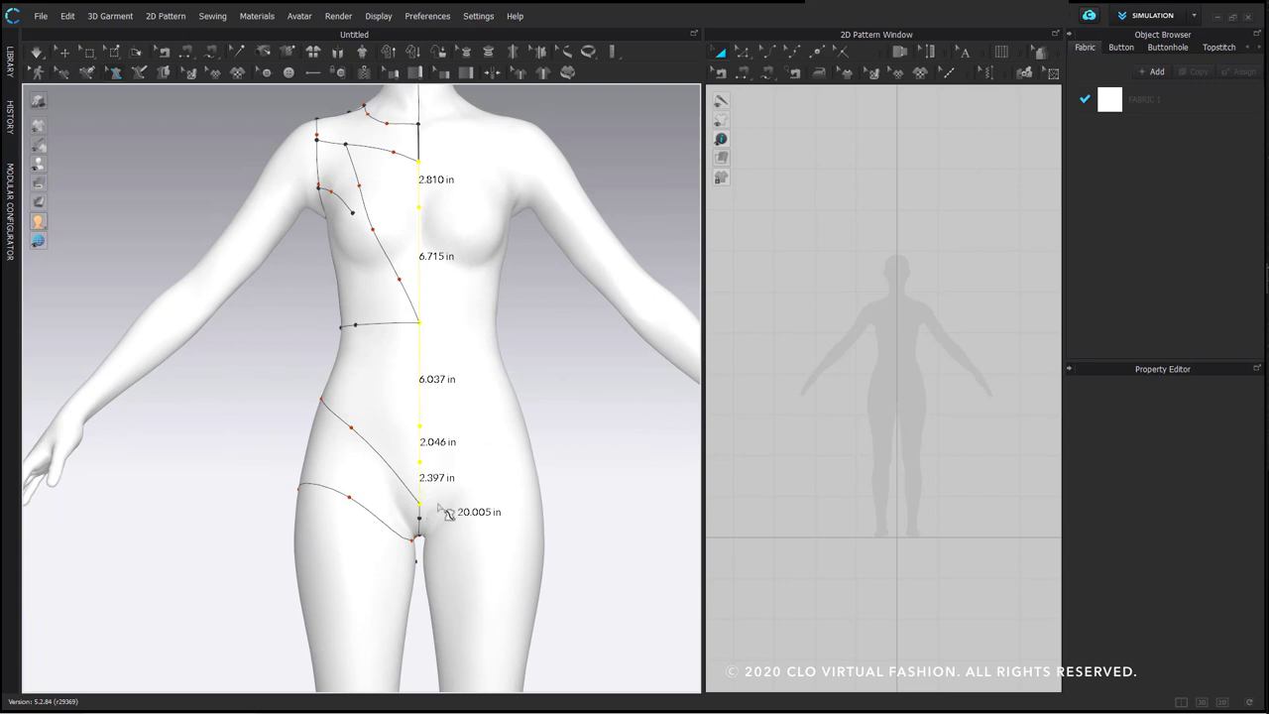
pyautogui.scroll(-2, 448, 514)
pyautogui.click(418, 540)
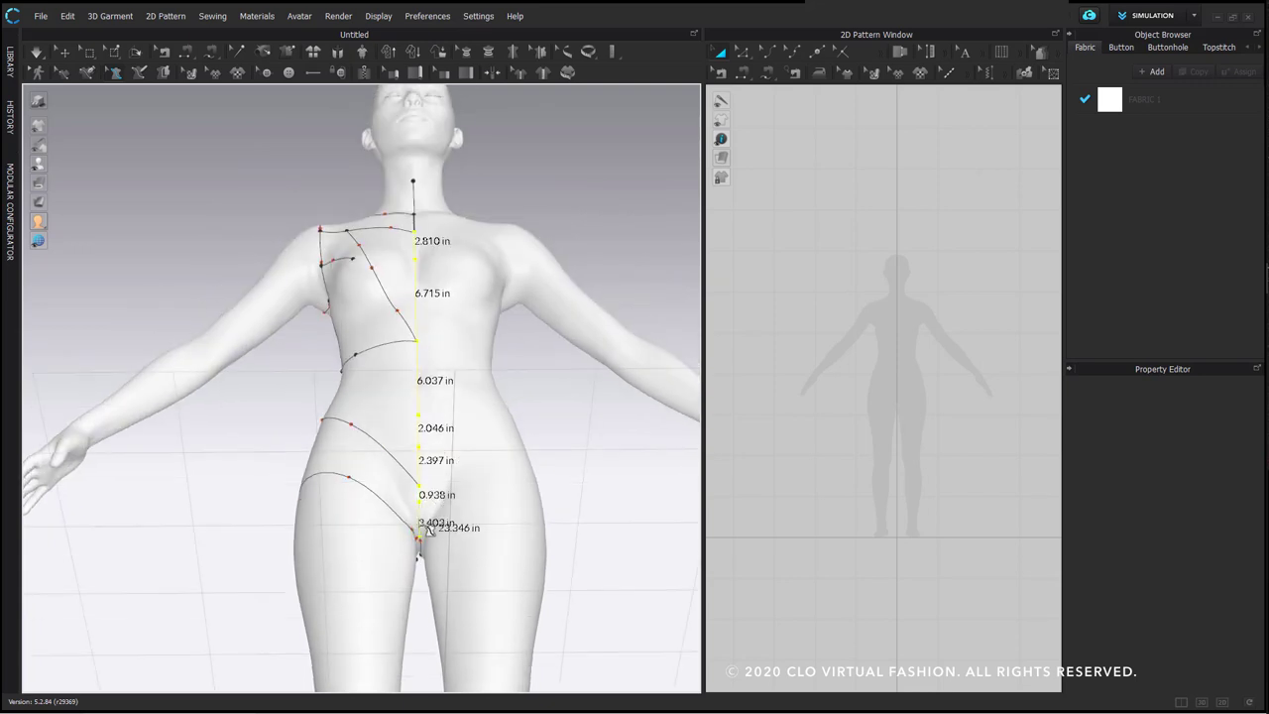
# Add the centre back segments from the back neckline down to the crotch to the selection
pyautogui.moveTo(502, 555); pyautogui.dragTo(353, 503, button='right')
pyautogui.keyDown('shift'); pyautogui.click(425, 398); pyautogui.keyUp('shift')
pyautogui.keyDown('shift'); pyautogui.click(422, 215); pyautogui.keyUp('shift')
pyautogui.moveTo(441, 162); pyautogui.dragTo(442, 222, button='middle')
pyautogui.scroll(2, 442, 221)
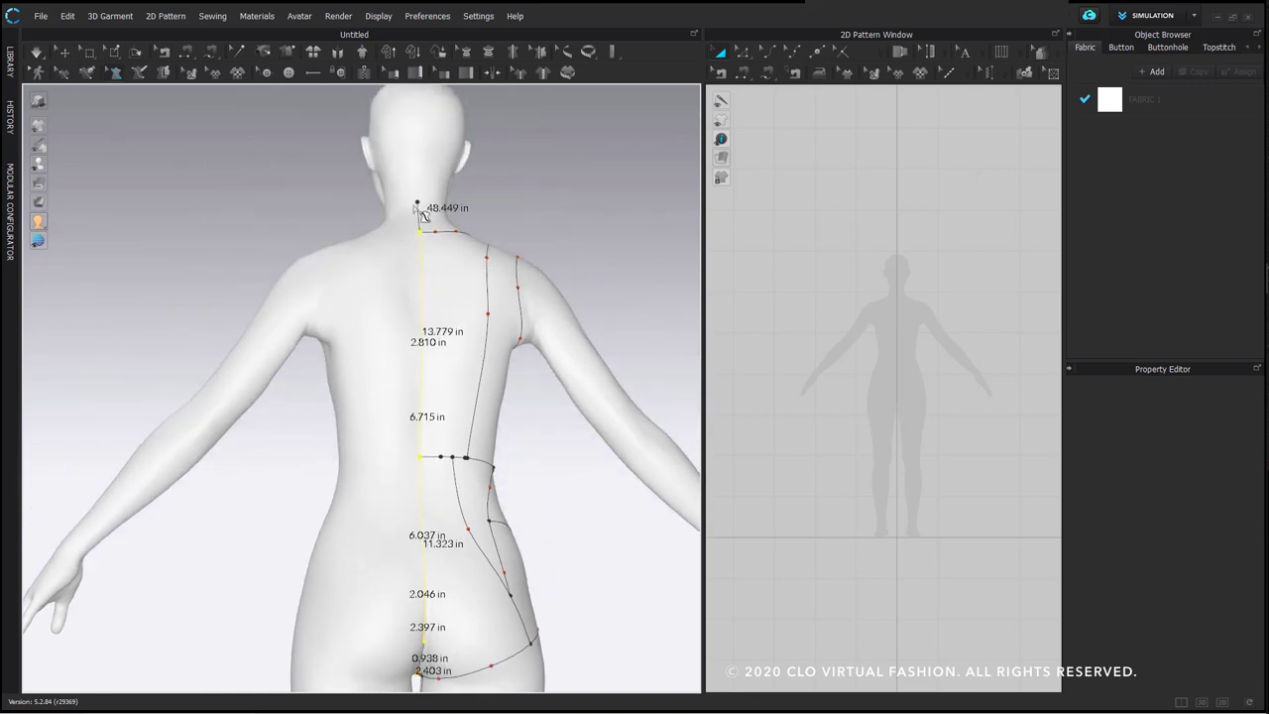
pyautogui.moveTo(420, 347); pyautogui.dragTo(414, 100, button='middle')
pyautogui.moveTo(413, 100); pyautogui.dragTo(409, 372, button='right')
pyautogui.keyDown('shift'); pyautogui.click(401, 377); pyautogui.keyUp('shift')
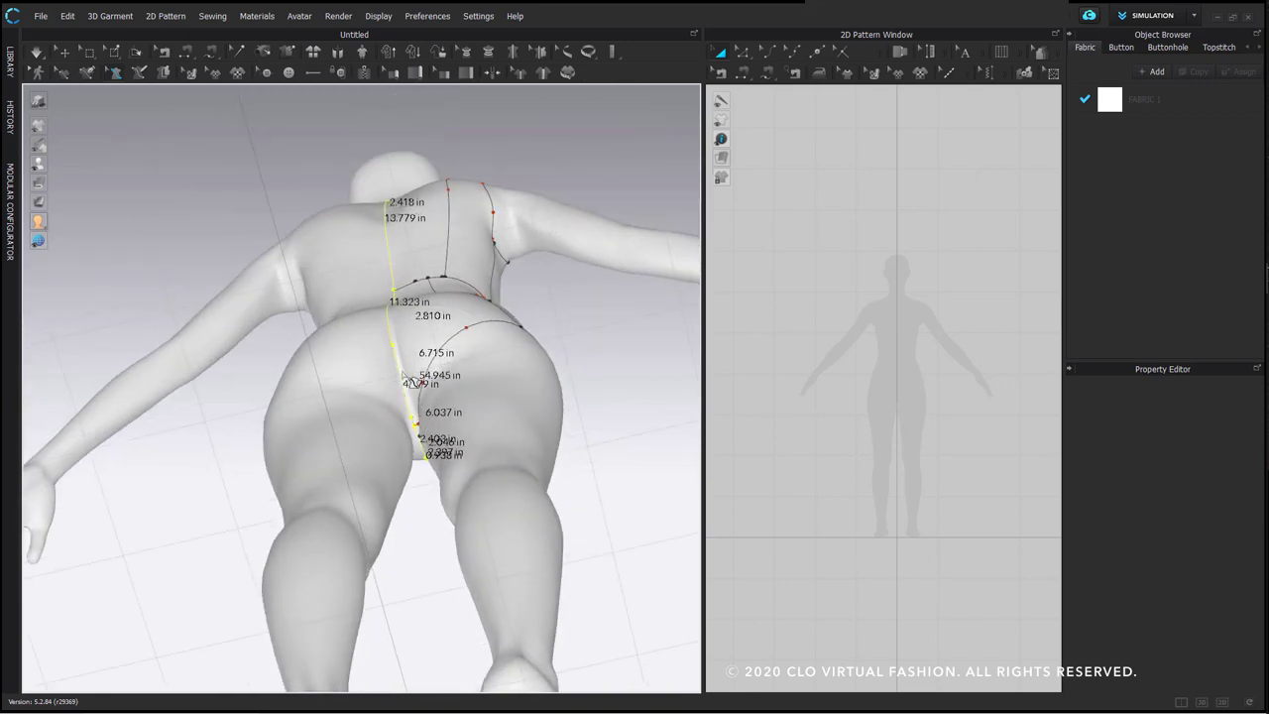
# Add the shoulder, bodice side and front and back waist segments, and set all selected lines to Flattening as Straight Line
pyautogui.moveTo(449, 408); pyautogui.dragTo(492, 317, button='right')
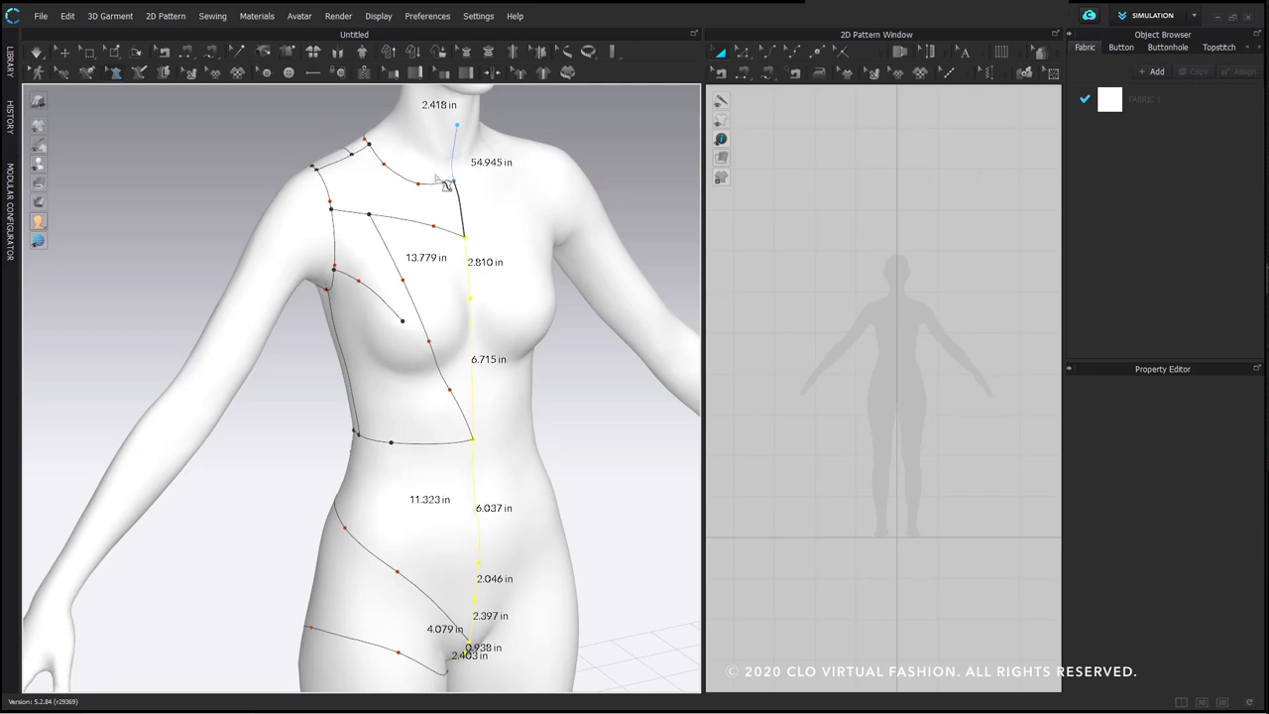
pyautogui.moveTo(458, 165); pyautogui.dragTo(414, 295, button='right')
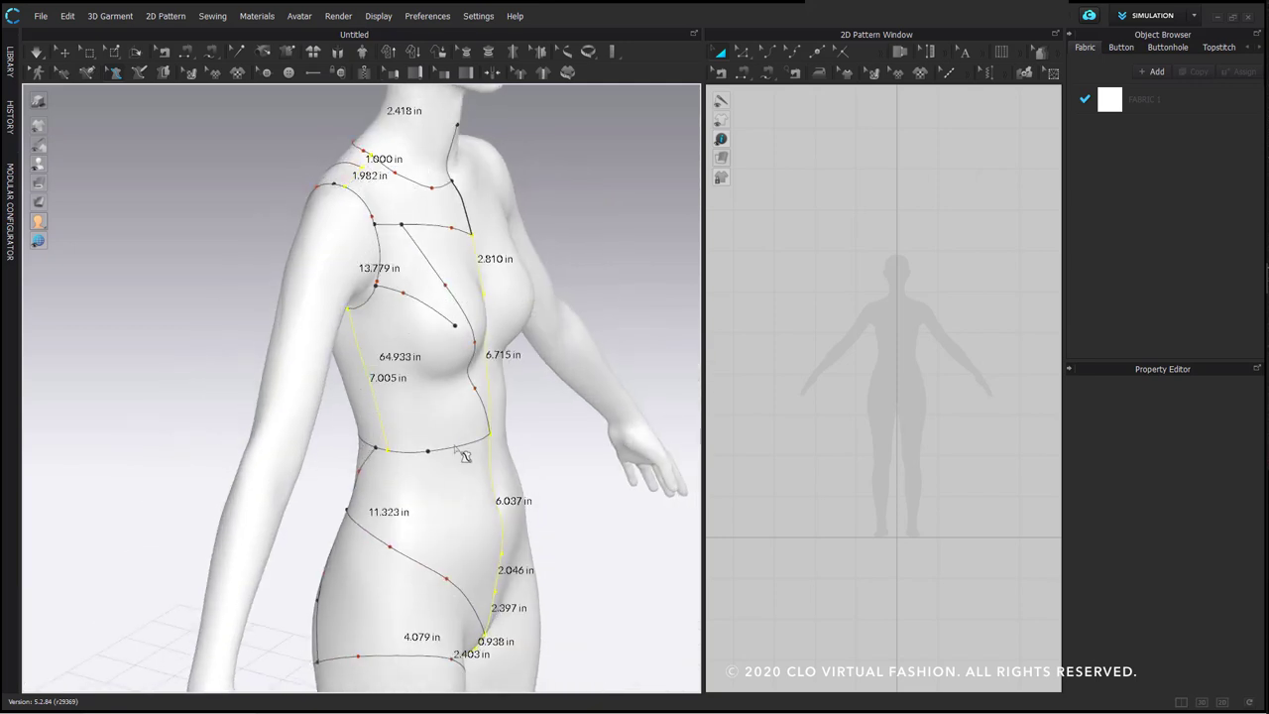
pyautogui.moveTo(437, 459); pyautogui.dragTo(441, 361, button='right')
pyautogui.scroll(3, 524, 436)
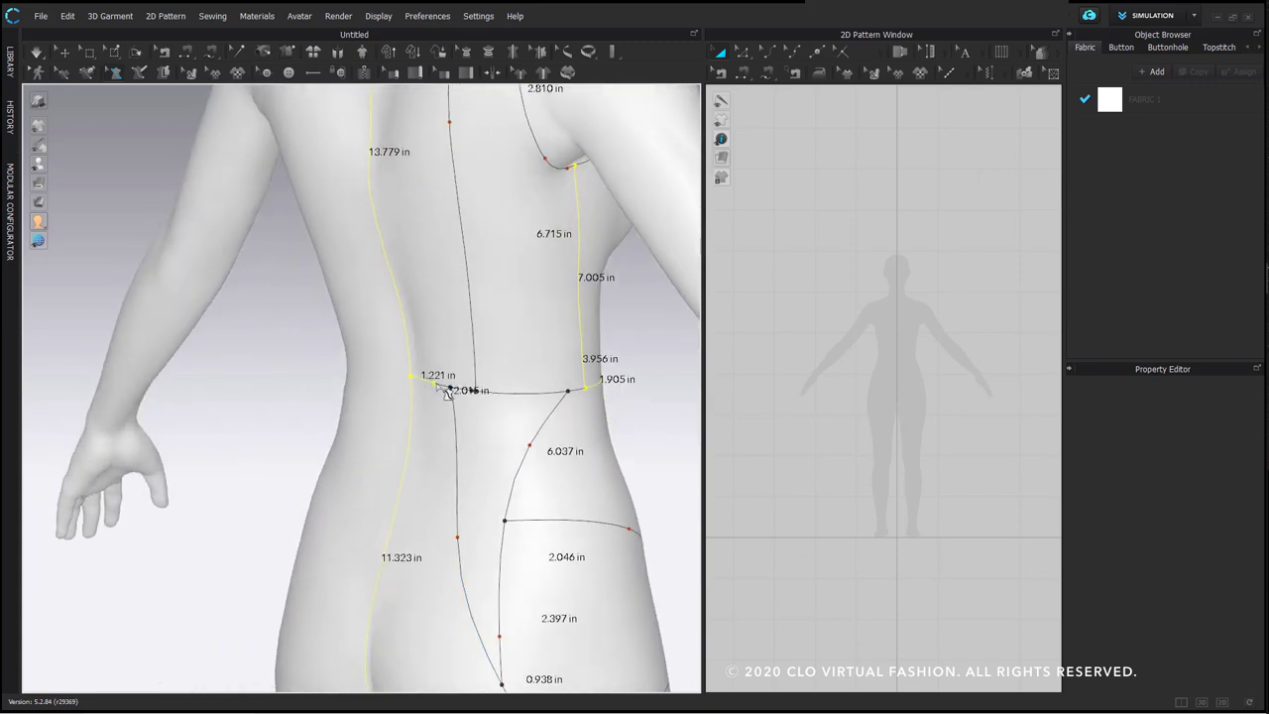
pyautogui.scroll(5, 516, 405)
pyautogui.click(662, 397)
pyautogui.scroll(-3, 661, 399)
pyautogui.moveTo(661, 399); pyautogui.dragTo(389, 399, button='middle')
pyautogui.click(400, 399)
pyautogui.click(487, 392)
pyautogui.scroll(-2, 493, 401)
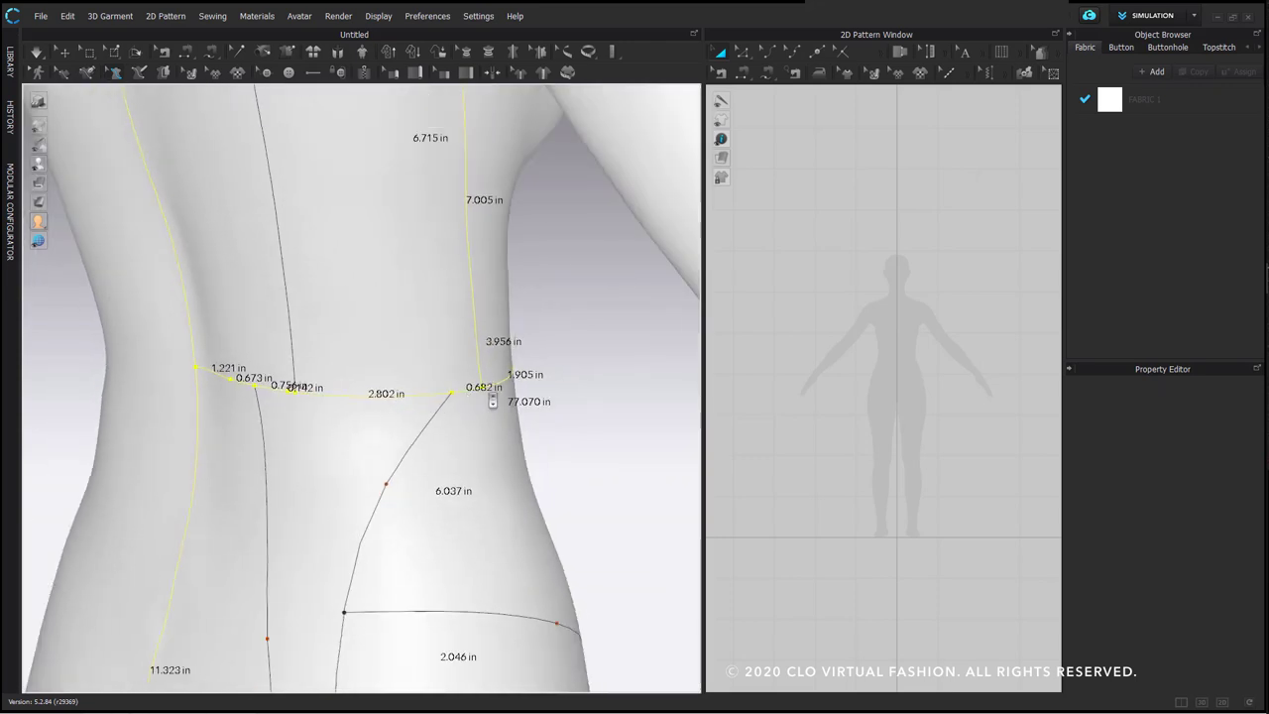
pyautogui.rightClick(477, 322)
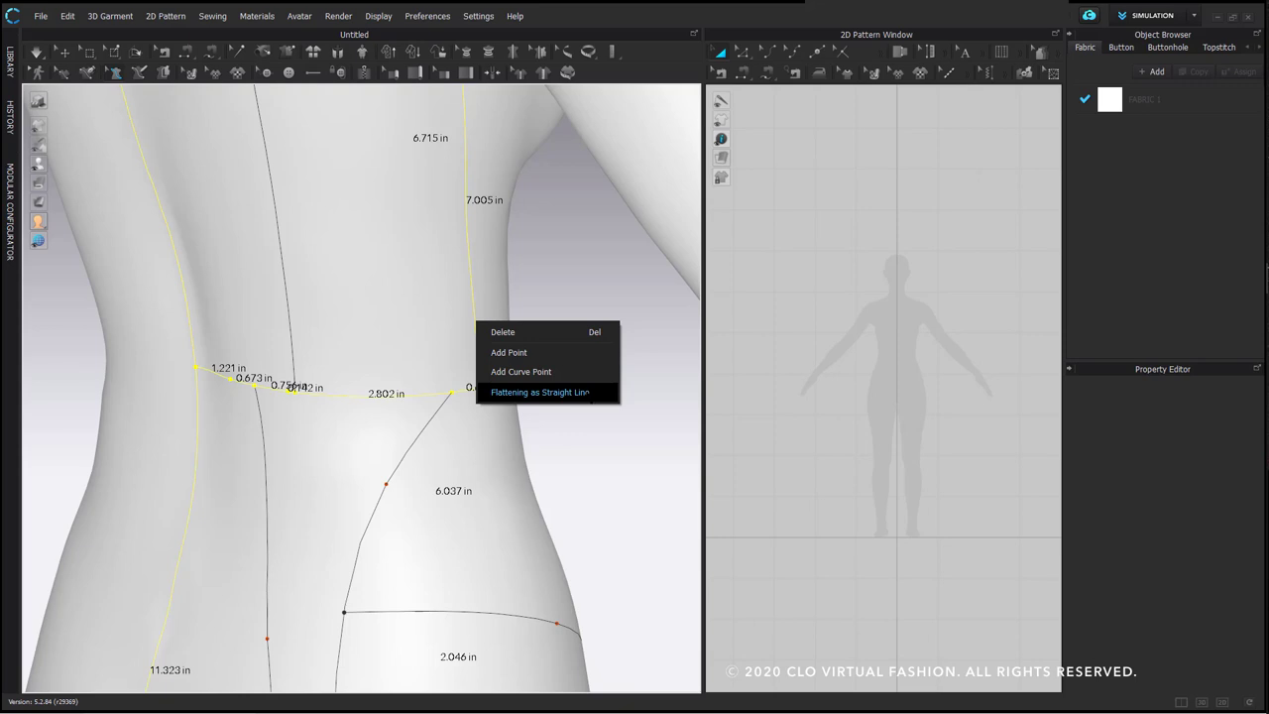
pyautogui.click(591, 393)
pyautogui.click(595, 402)
# Start Flatten and select the side front, centre front and yoke areas of the avatar's right bodice
pyautogui.moveTo(598, 419); pyautogui.dragTo(504, 459, button='right')
pyautogui.scroll(2, 515, 463)
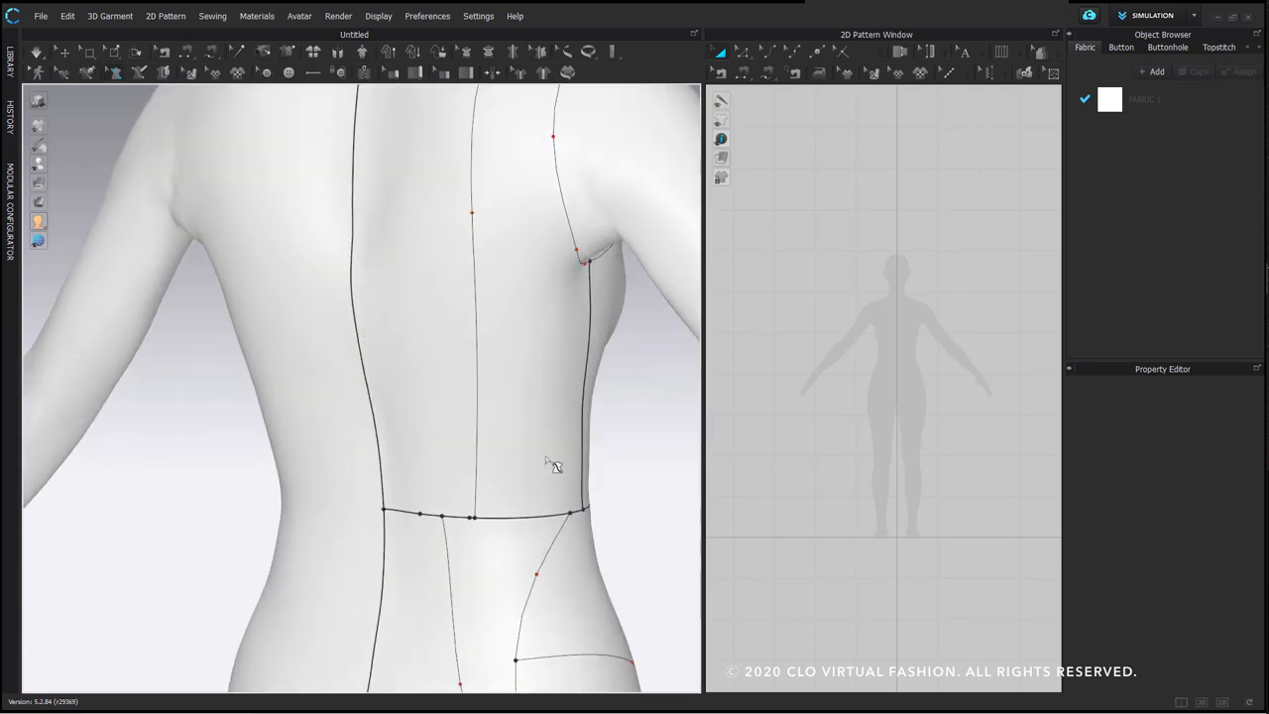
pyautogui.moveTo(603, 405); pyautogui.dragTo(383, 398, button='right')
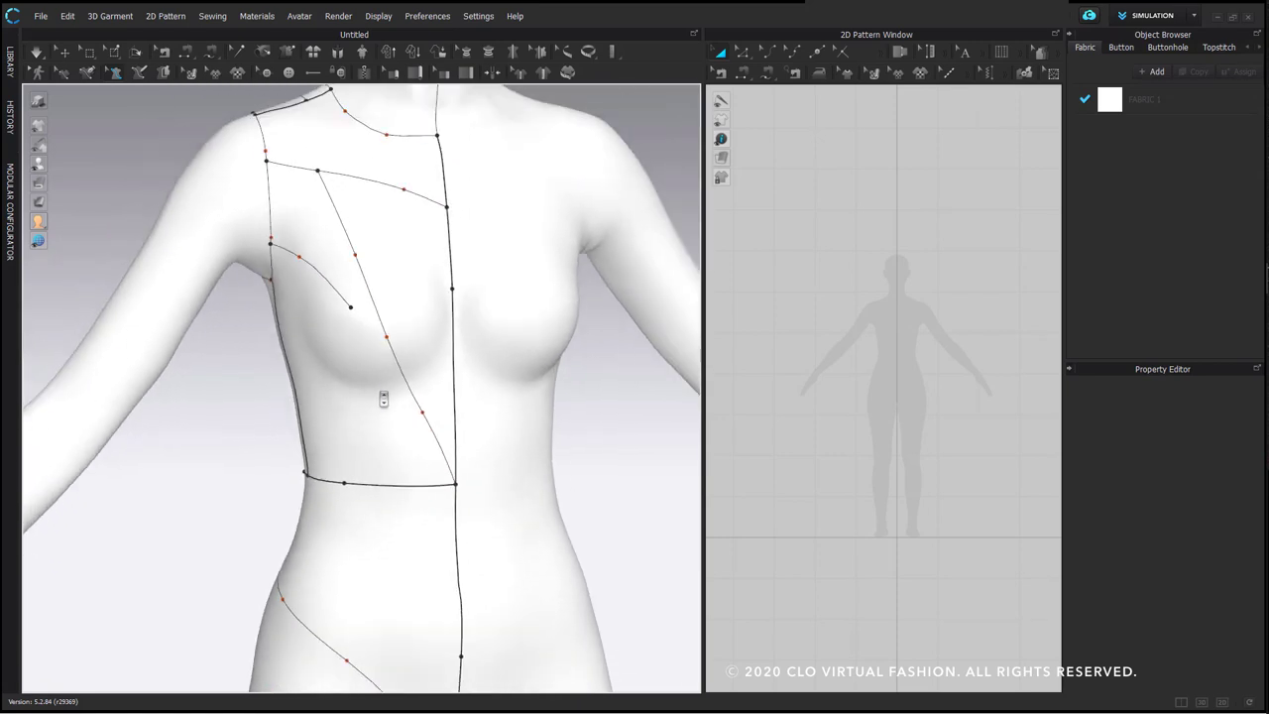
pyautogui.moveTo(476, 421)
pyautogui.mouseDown(button='right')
pyautogui.moveTo(515, 429)
pyautogui.moveTo(402, 417)
pyautogui.moveTo(459, 431)
pyautogui.mouseUp(button='right')
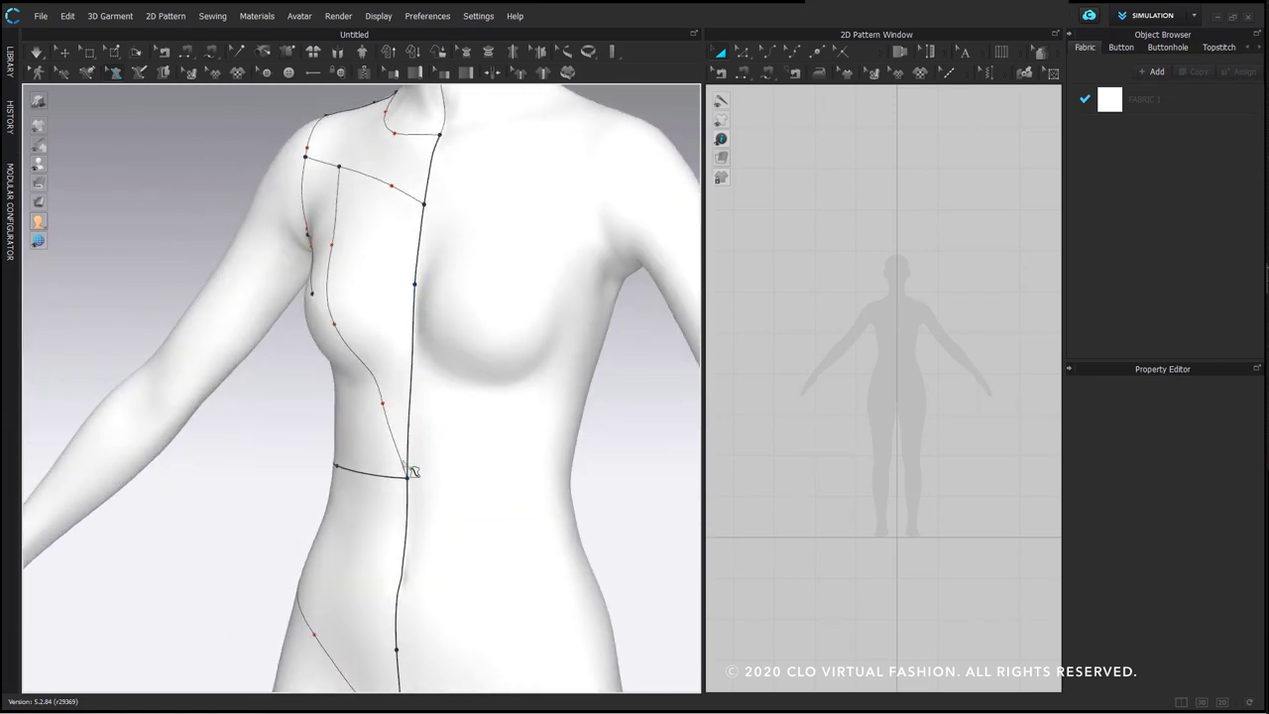
pyautogui.moveTo(419, 477); pyautogui.dragTo(463, 461, button='right')
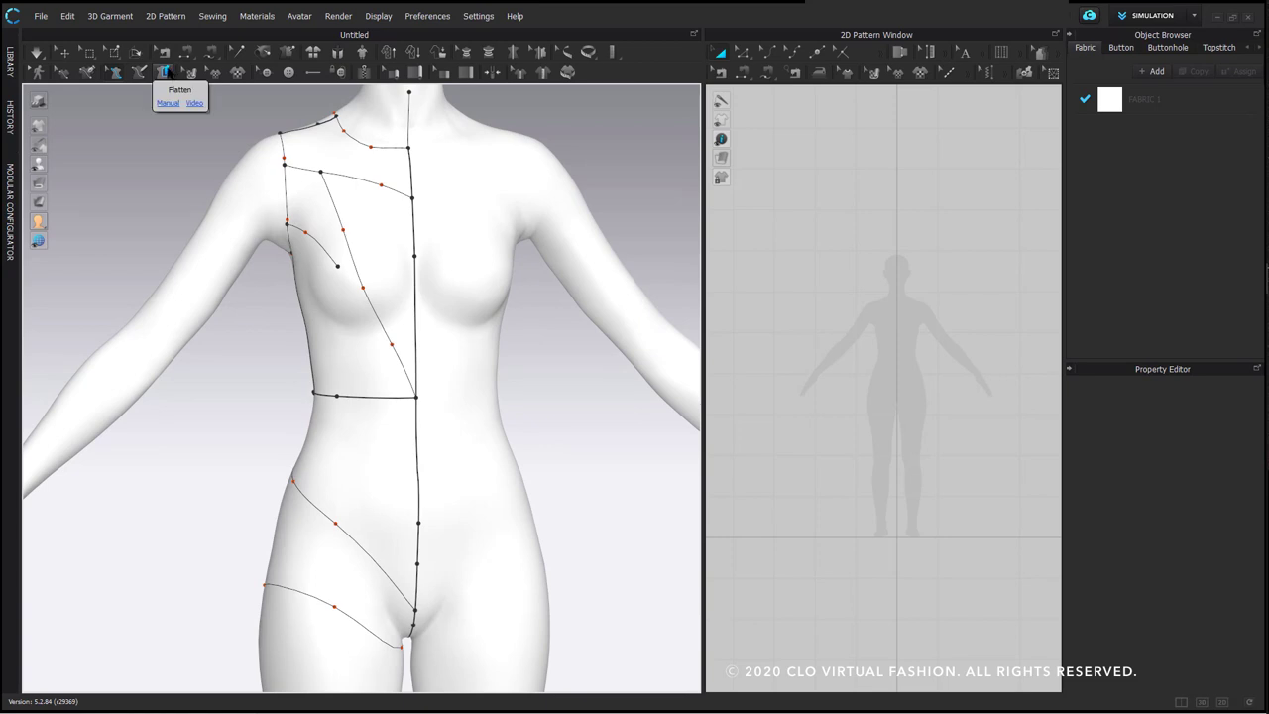
pyautogui.click(163, 72)
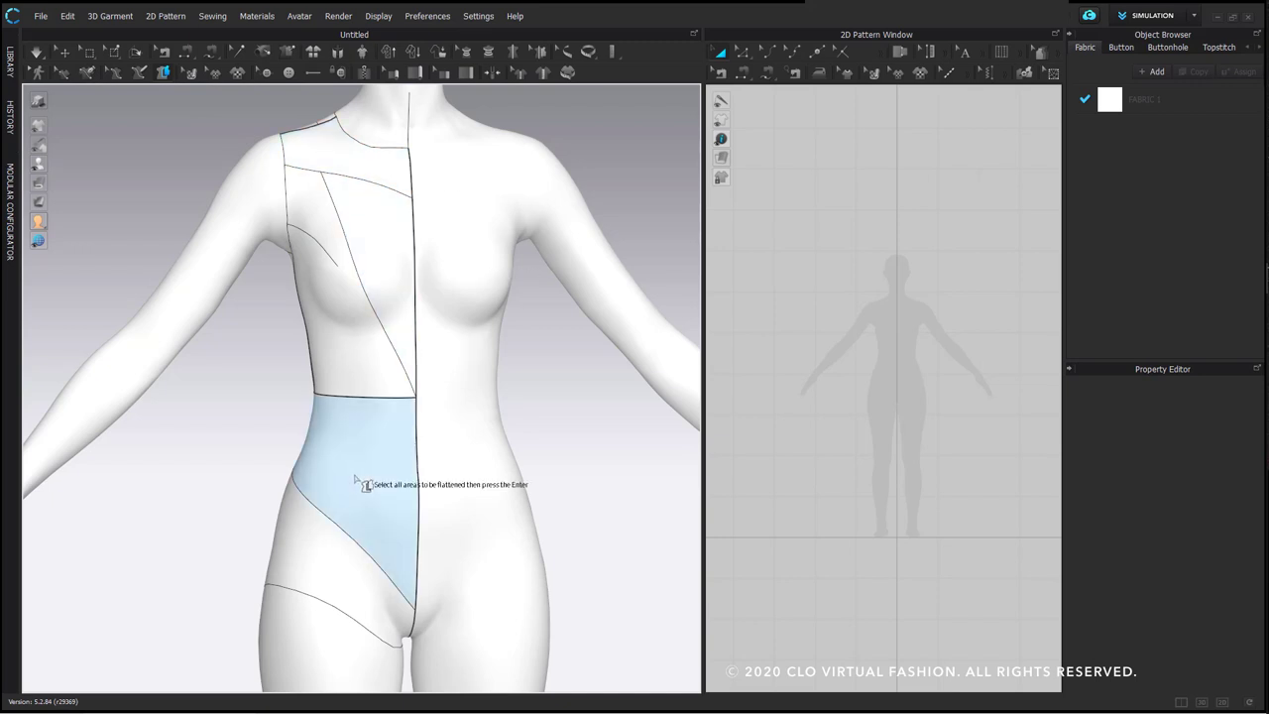
pyautogui.moveTo(334, 566); pyautogui.dragTo(542, 579, button='right')
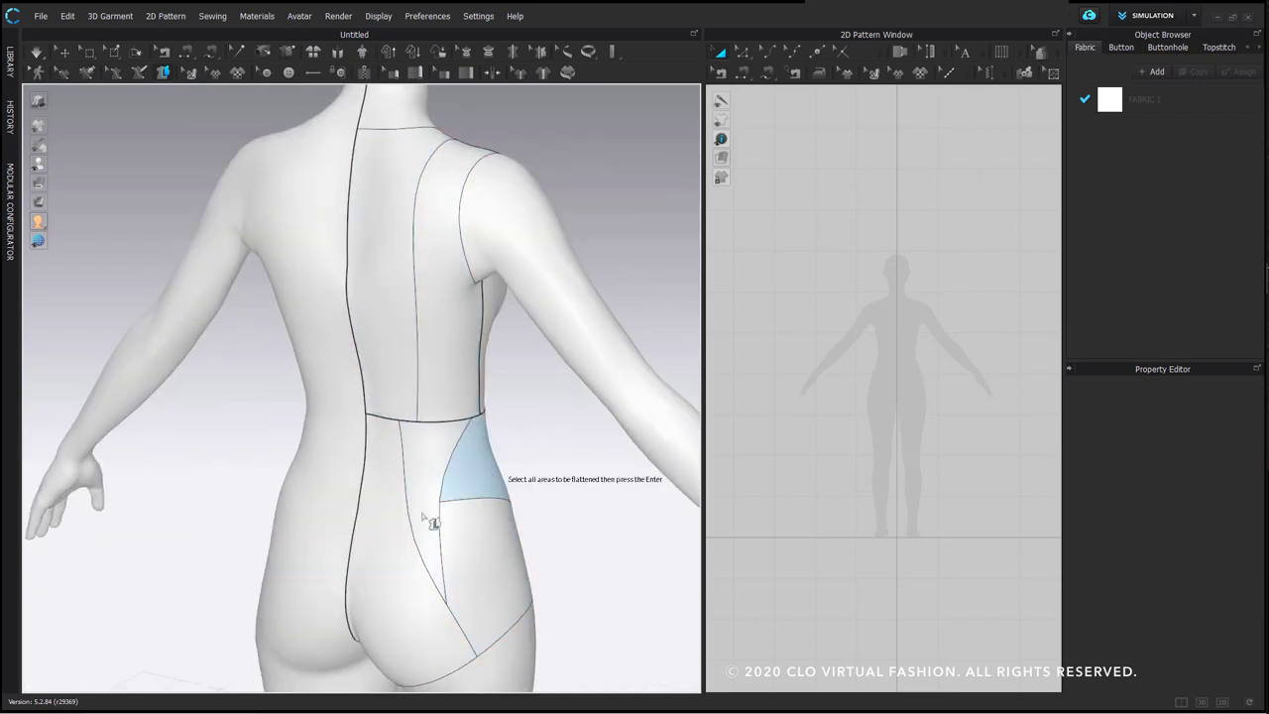
pyautogui.moveTo(453, 363); pyautogui.dragTo(273, 354, button='right')
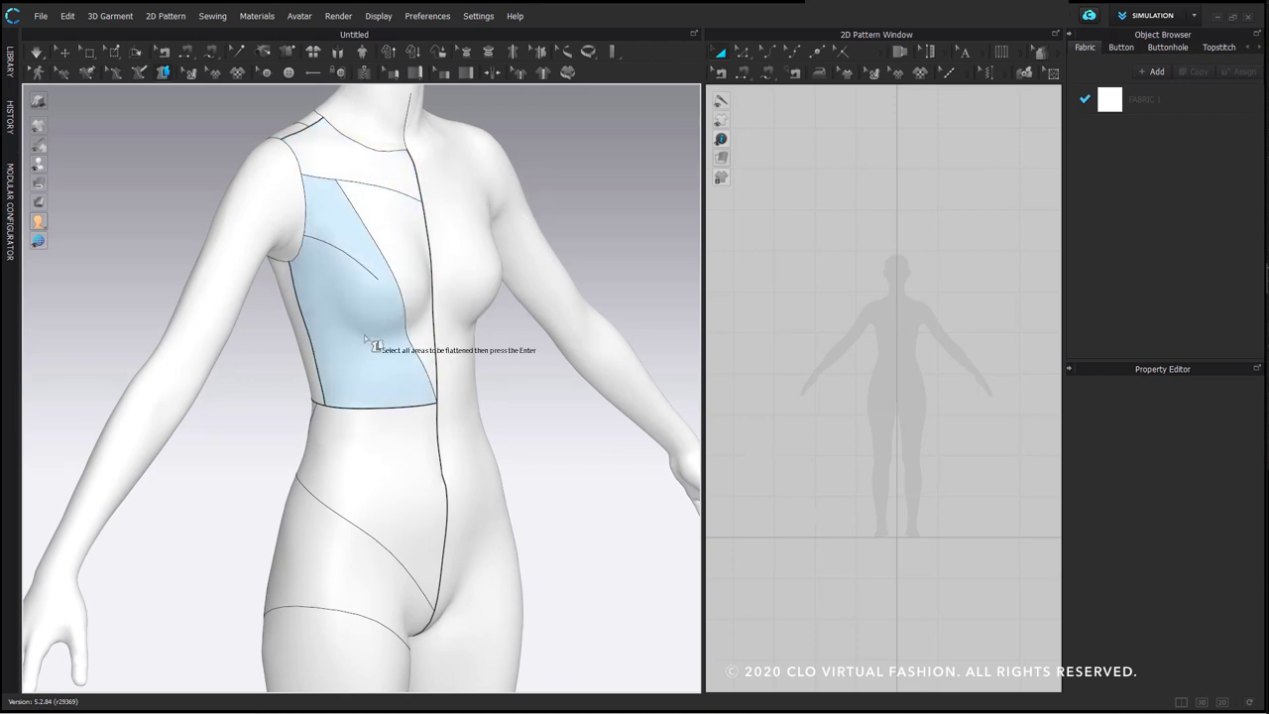
pyautogui.click(369, 327)
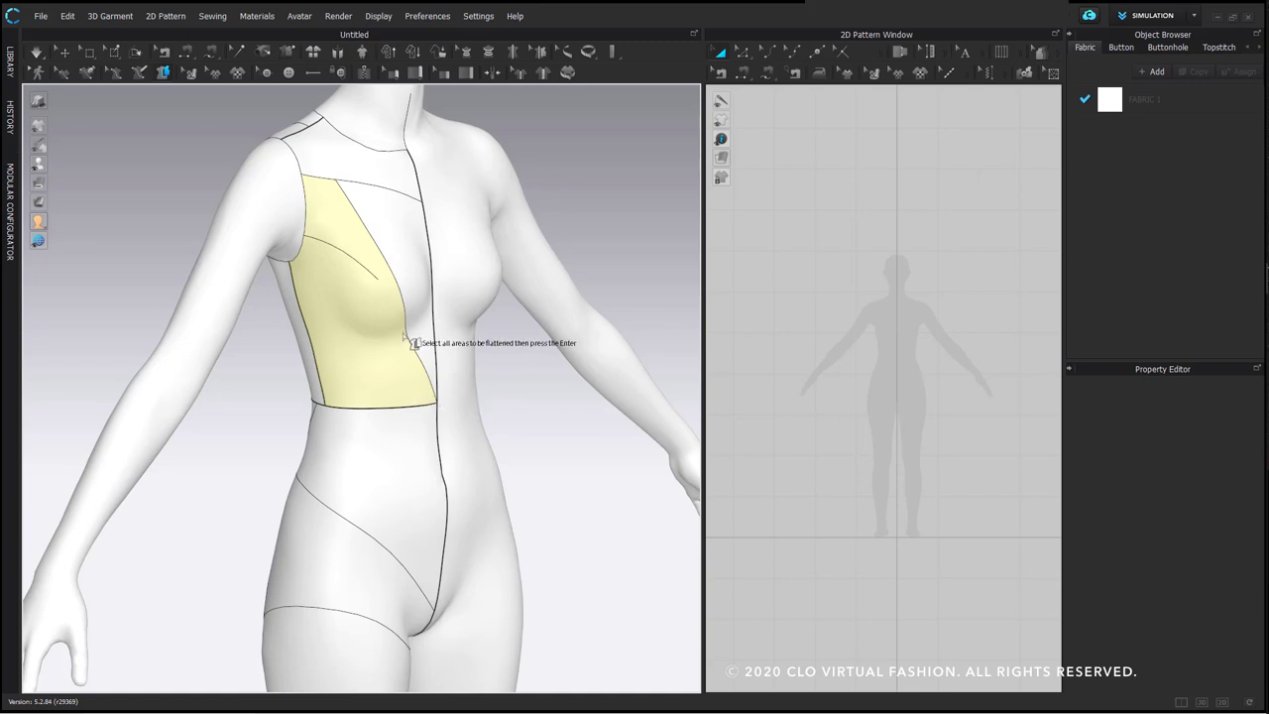
pyautogui.click(400, 244)
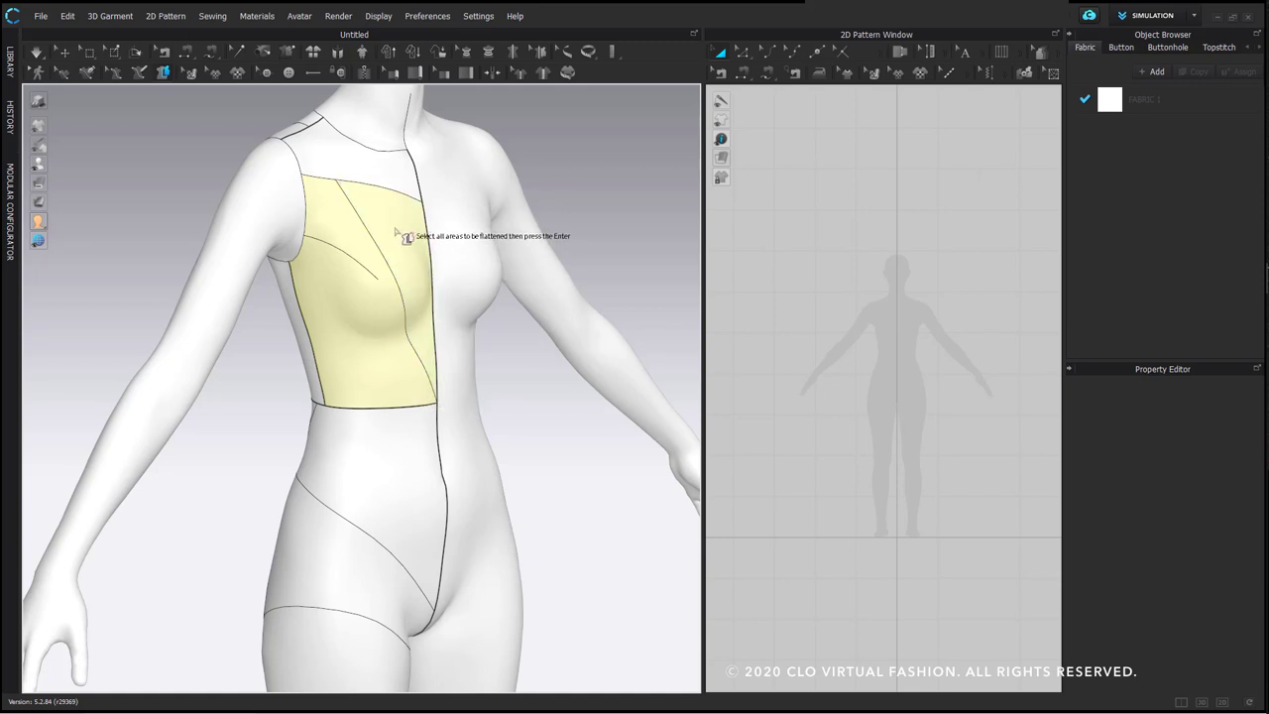
pyautogui.click(337, 171)
# Add the remaining lower front and back areas of the right half, and flatten the whole selection into 2D pattern pieces
pyautogui.click(400, 465)
pyautogui.moveTo(412, 504); pyautogui.dragTo(523, 517, button='right')
pyautogui.click(404, 338)
pyautogui.click(363, 170)
pyautogui.click(382, 490)
pyautogui.moveTo(655, 526); pyautogui.dragTo(368, 482, button='right')
pyautogui.moveTo(412, 380)
pyautogui.mouseDown(button='right')
pyautogui.moveTo(454, 355)
pyautogui.moveTo(414, 368)
pyautogui.mouseUp(button='right')
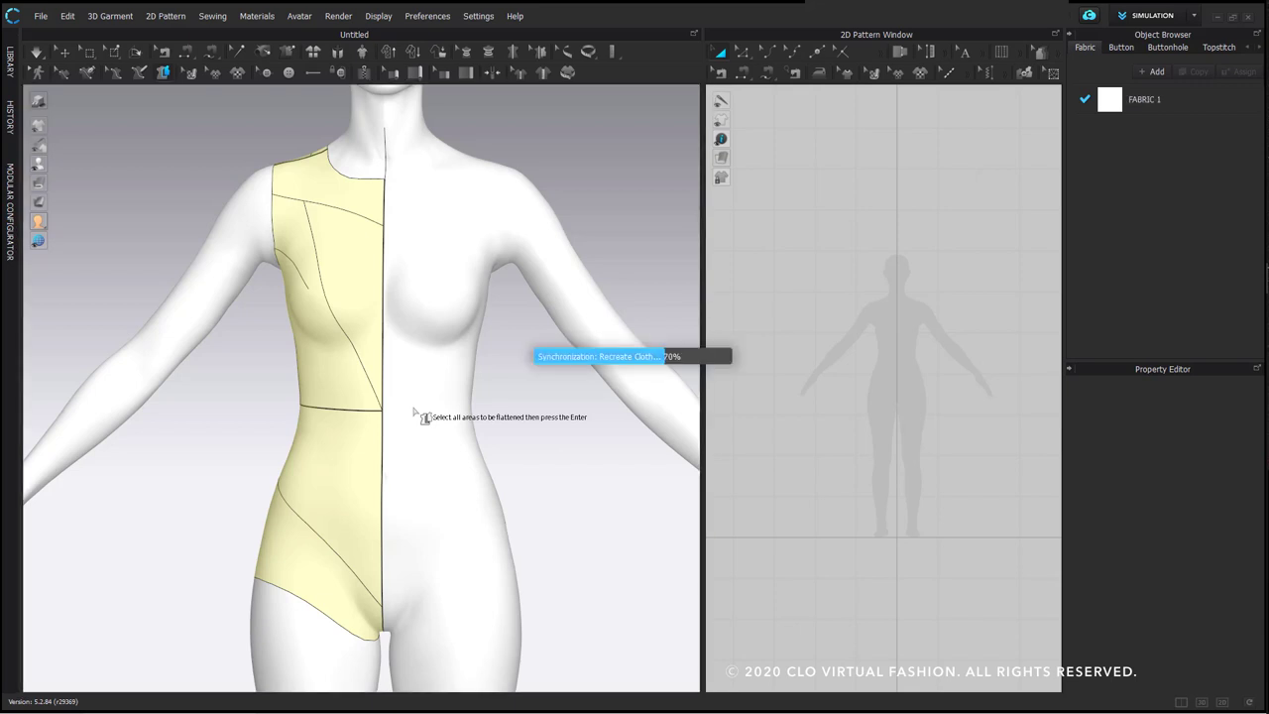
pyautogui.press('Return')
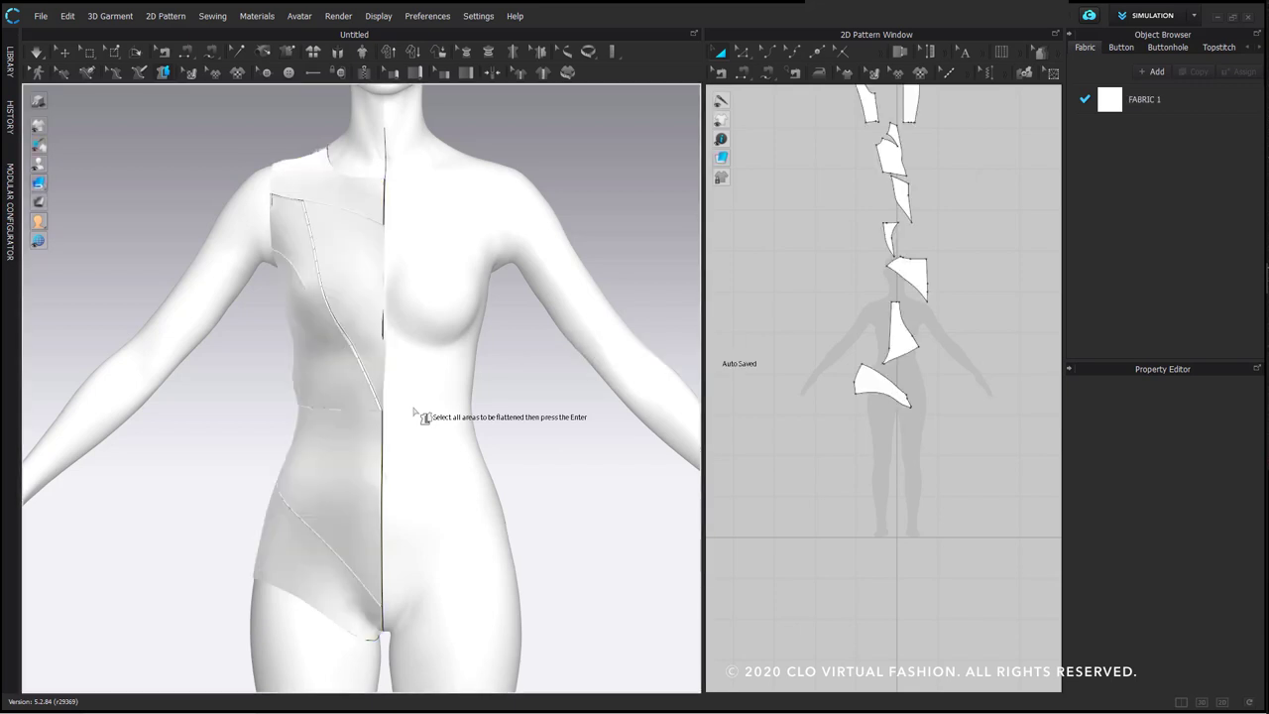
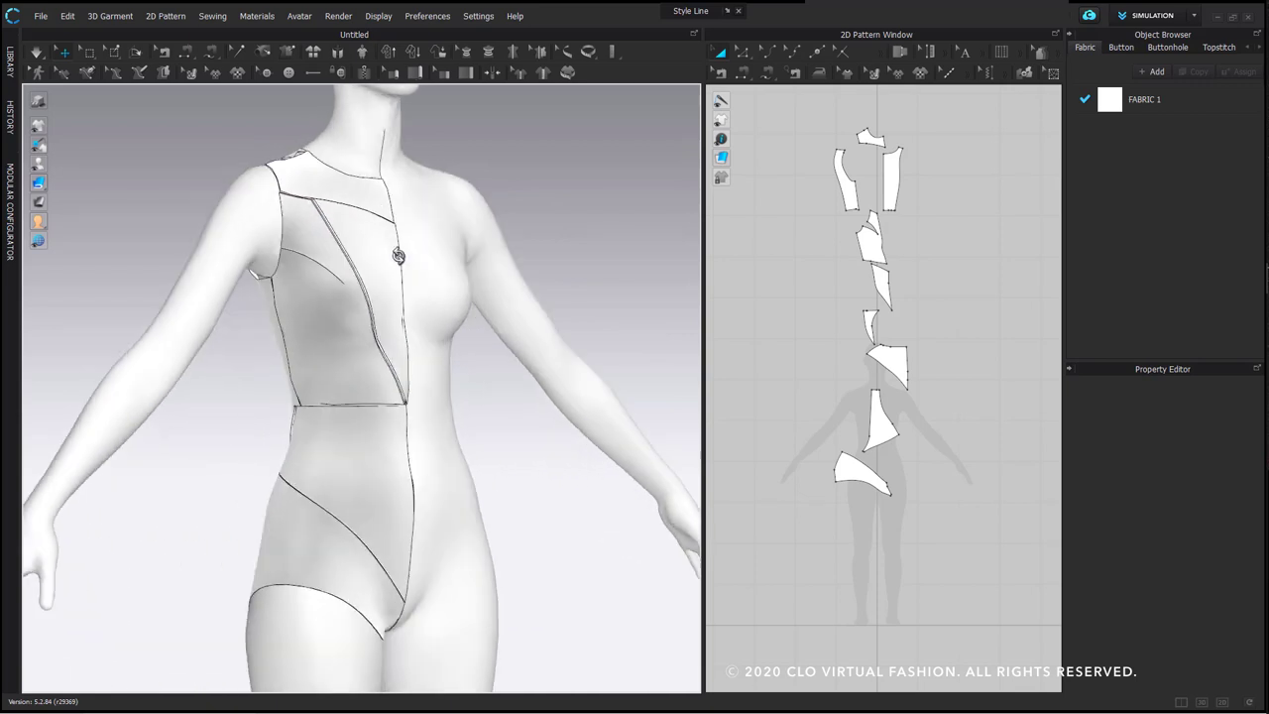
# Move the centre front bodice piece to an empty area of the 2D Pattern Window and place the front yoke above it
pyautogui.click(388, 266)
pyautogui.moveTo(872, 300); pyautogui.dragTo(808, 295, button='middle')
pyautogui.scroll(3, 809, 296)
pyautogui.moveTo(838, 267); pyautogui.dragTo(924, 282)
pyautogui.scroll(-3, 972, 288)
pyautogui.click(924, 205)
pyautogui.click(375, 204)
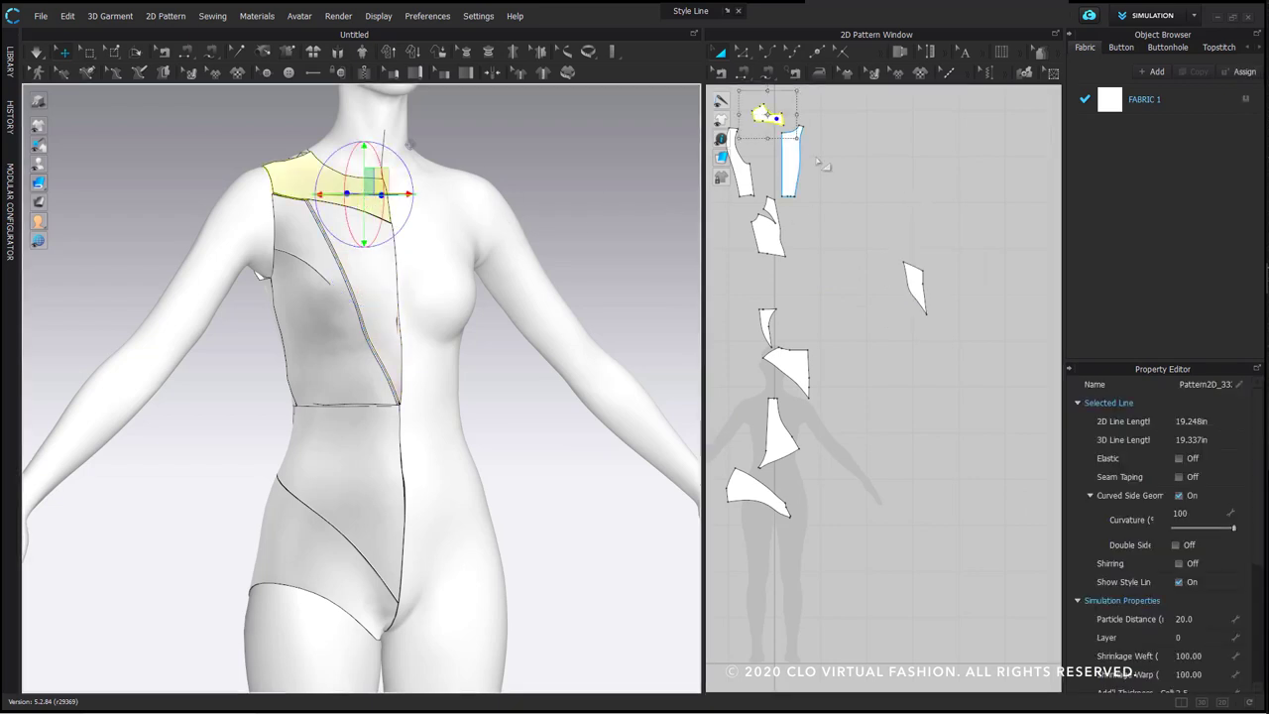
pyautogui.moveTo(766, 118); pyautogui.dragTo(900, 246)
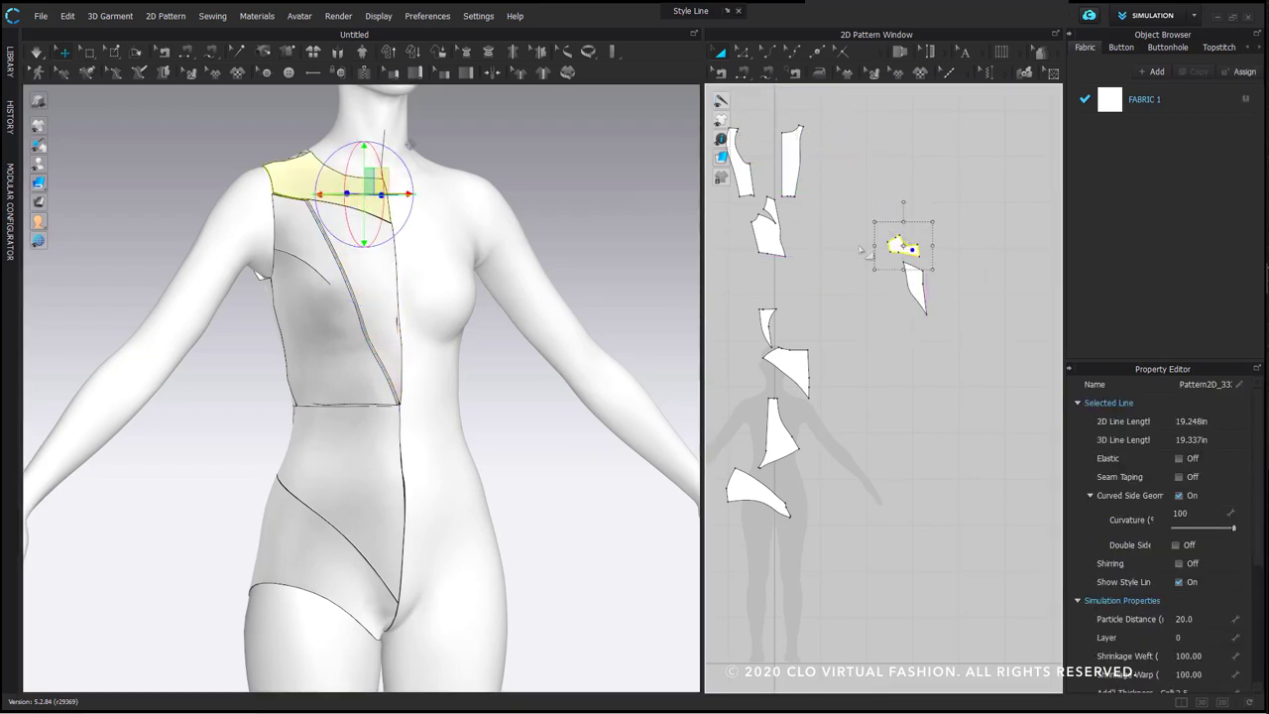
# Place the side front bodice piece beside the centre front piece, under the yoke
pyautogui.click(374, 449)
pyautogui.click(351, 375)
pyautogui.moveTo(772, 245); pyautogui.dragTo(893, 310)
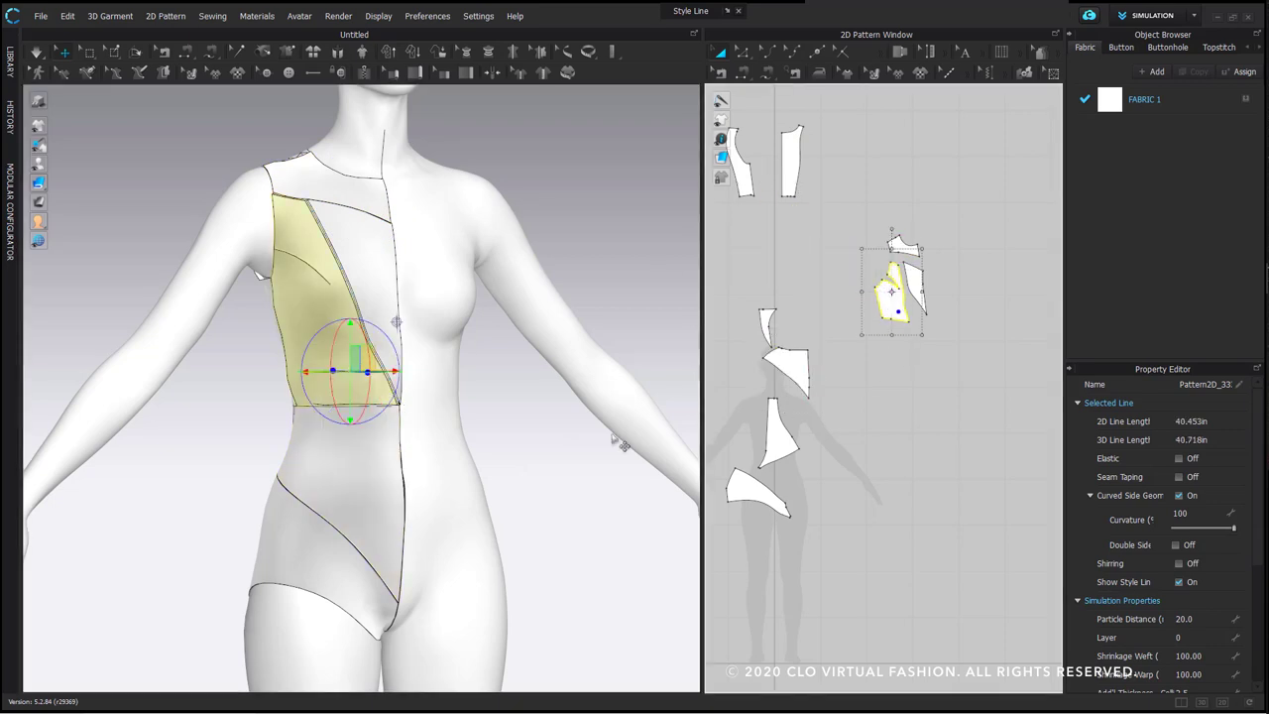
# Place the lower front piece beneath the front bodice pieces and fit the front hip piece along its slanted edge
pyautogui.click(352, 473)
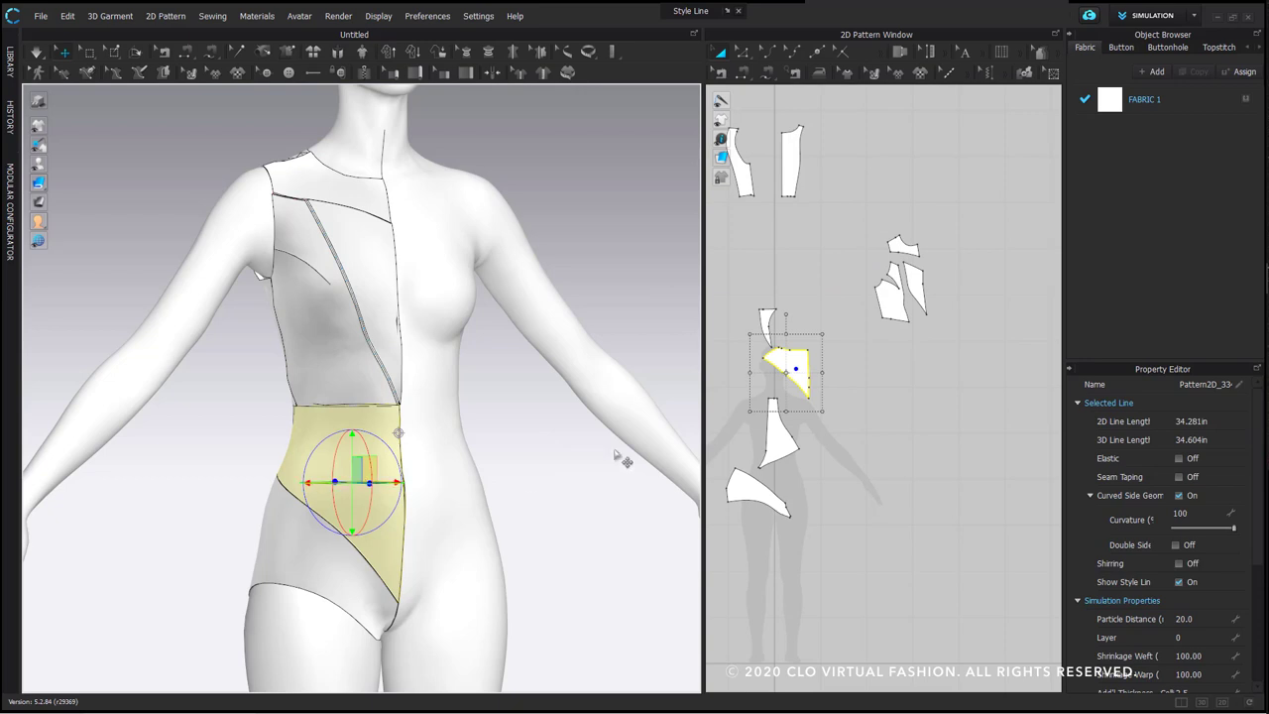
pyautogui.click(898, 369)
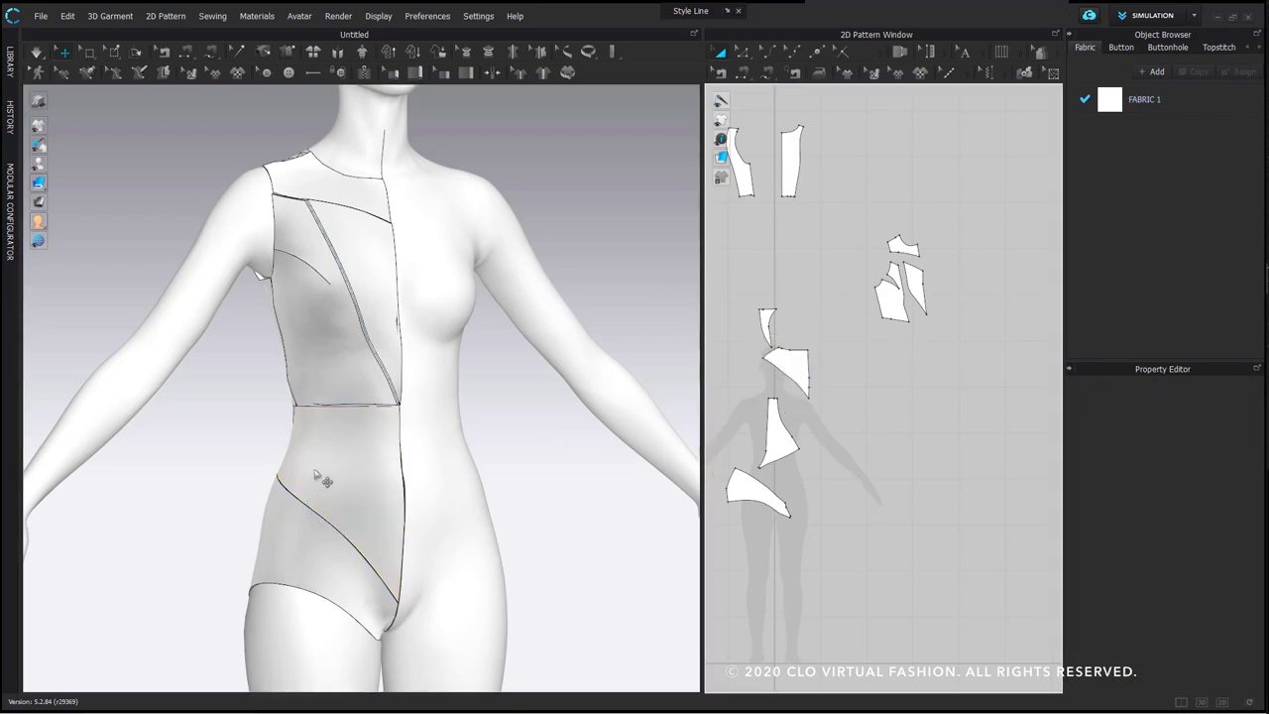
pyautogui.click(347, 473)
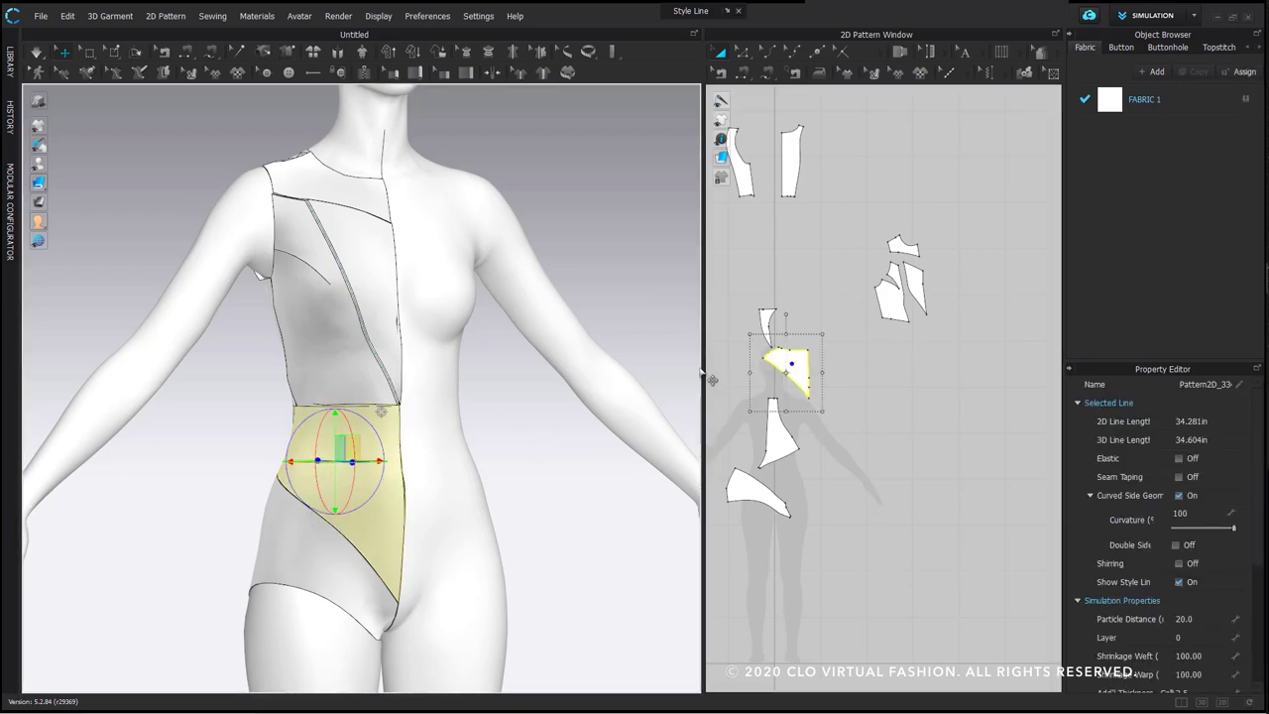
pyautogui.moveTo(795, 363); pyautogui.dragTo(909, 344)
pyautogui.click(325, 558)
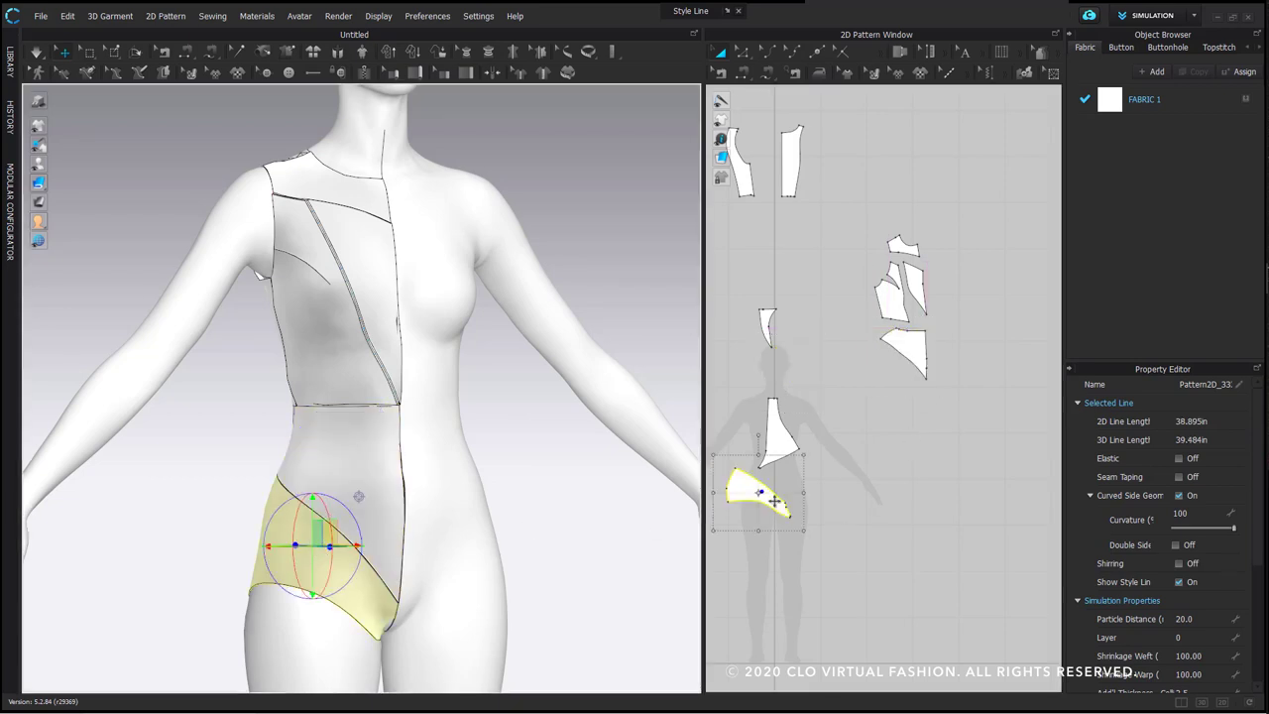
pyautogui.moveTo(738, 487); pyautogui.dragTo(874, 364)
pyautogui.click(825, 339)
# Place the side back and centre back bodice pieces in line beside the side front piece
pyautogui.moveTo(321, 477); pyautogui.dragTo(511, 474, button='right')
pyautogui.click(218, 238)
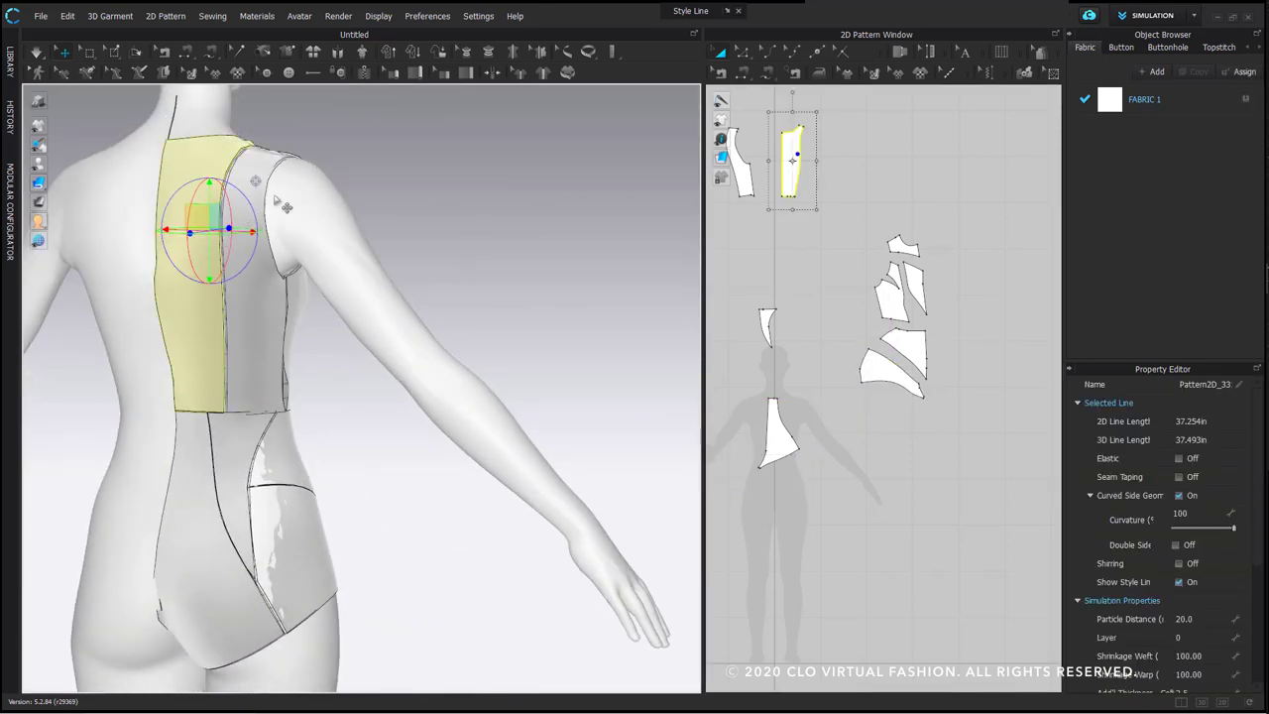
pyautogui.click(264, 293)
pyautogui.moveTo(742, 185); pyautogui.dragTo(860, 311)
pyautogui.click(184, 181)
pyautogui.moveTo(798, 175); pyautogui.dragTo(848, 351)
# Place the two lower back pieces beneath the back bodice pieces
pyautogui.click(264, 451)
pyautogui.moveTo(783, 444); pyautogui.dragTo(829, 381)
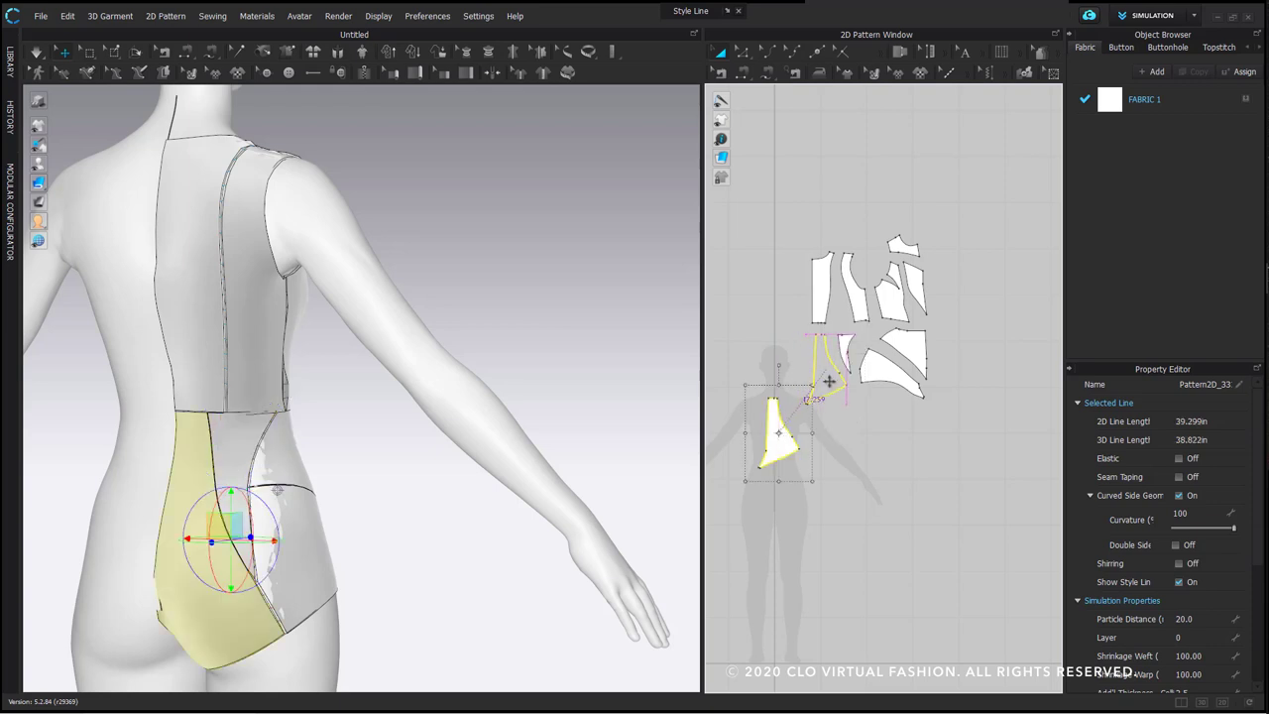
pyautogui.click(935, 396)
pyautogui.scroll(-3, 947, 387)
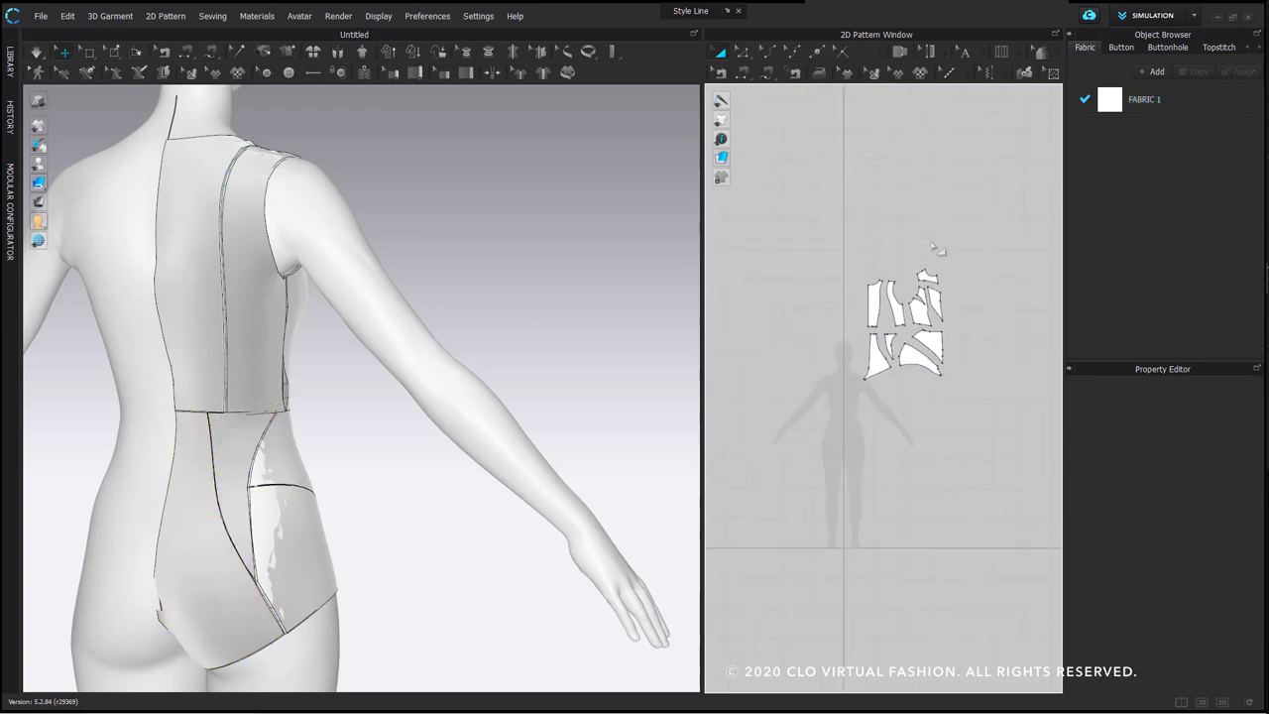
# Select all the pattern pieces and move them together to the left of the avatar silhouette's centre line
pyautogui.moveTo(470, 422); pyautogui.dragTo(248, 415, button='right')
pyautogui.moveTo(851, 252); pyautogui.dragTo(999, 433)
pyautogui.moveTo(935, 344); pyautogui.dragTo(983, 433)
pyautogui.scroll(2, 808, 432)
pyautogui.moveTo(980, 431); pyautogui.dragTo(932, 340, button='middle')
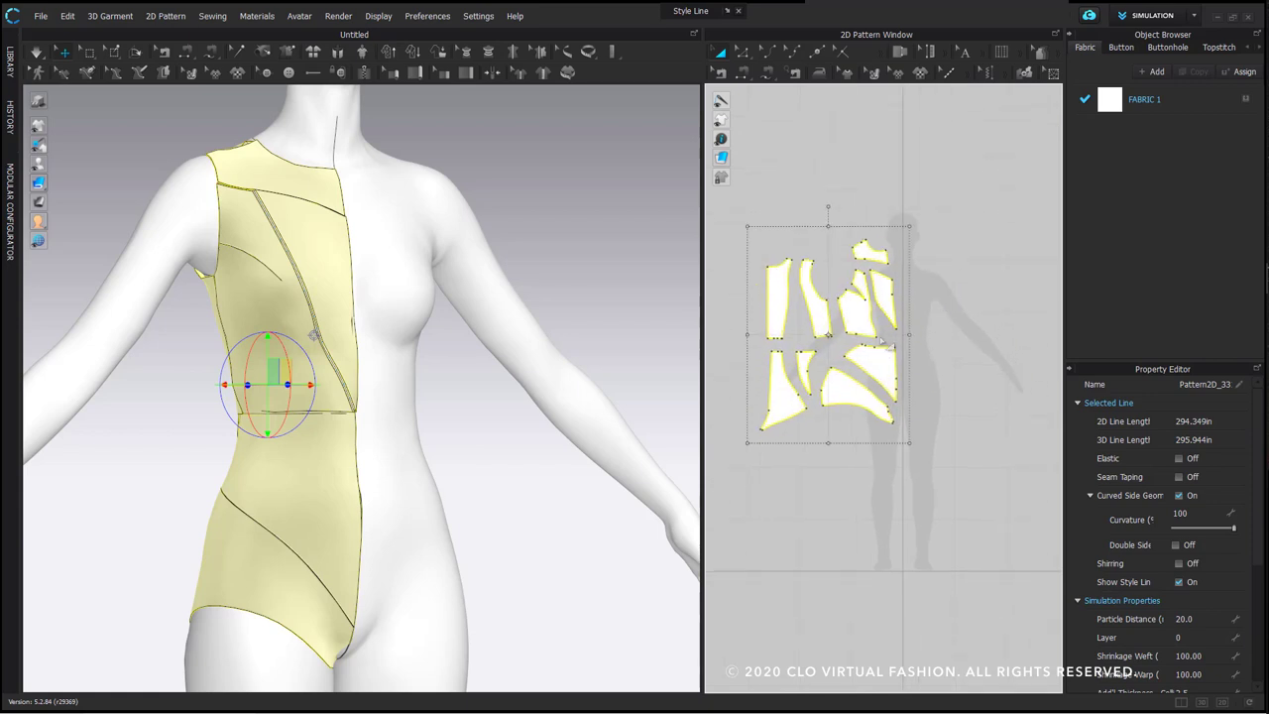
# Widen the 2D Pattern Window, turn the avatar to face front, and deselect the pattern pieces
pyautogui.moveTo(703, 293); pyautogui.dragTo(498, 337)
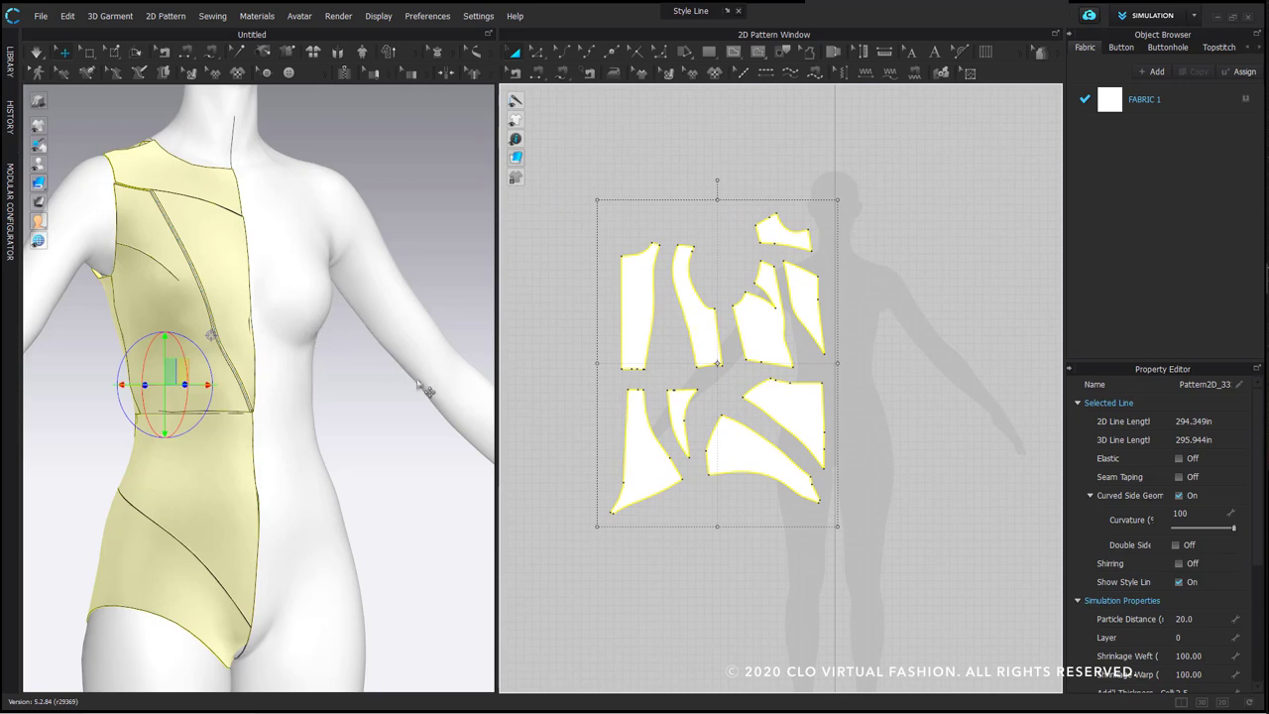
pyautogui.moveTo(426, 395); pyautogui.dragTo(366, 401, button='right')
pyautogui.click(603, 180)
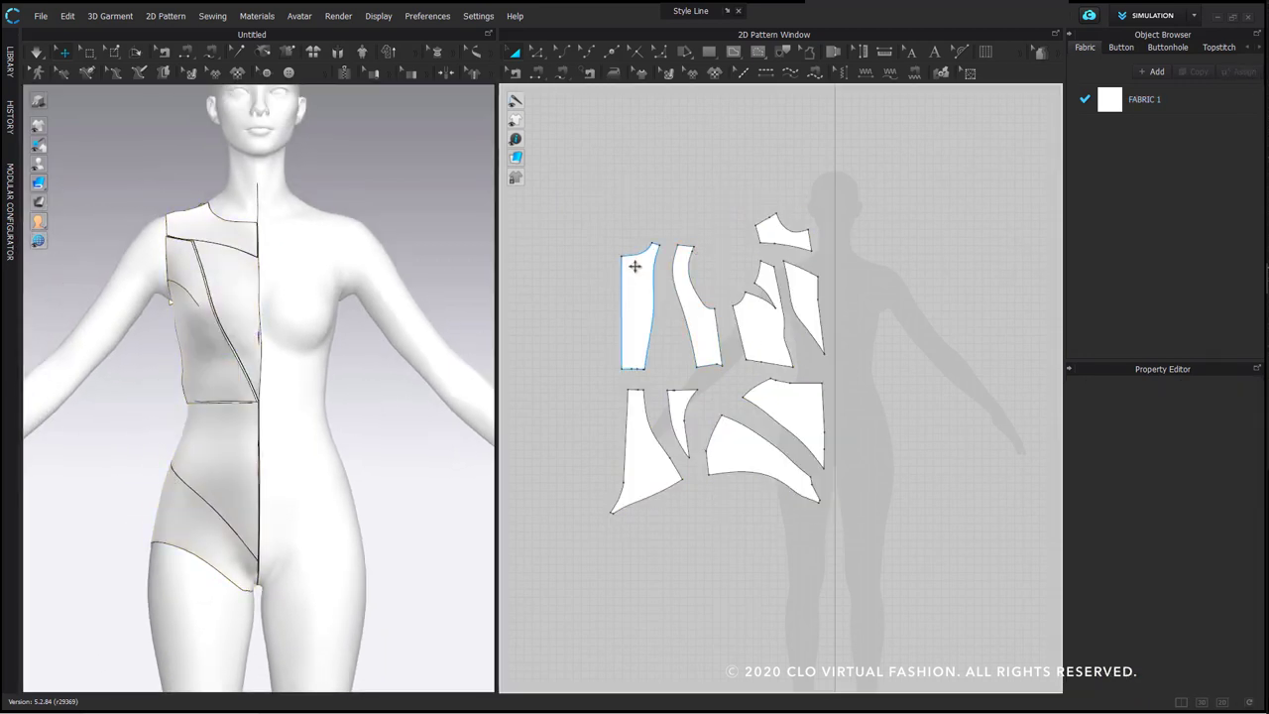
# Examine the seam lines already joining the pattern pieces, checking the seam between the two front bodice panels and the bust dart seam
pyautogui.click(514, 75)
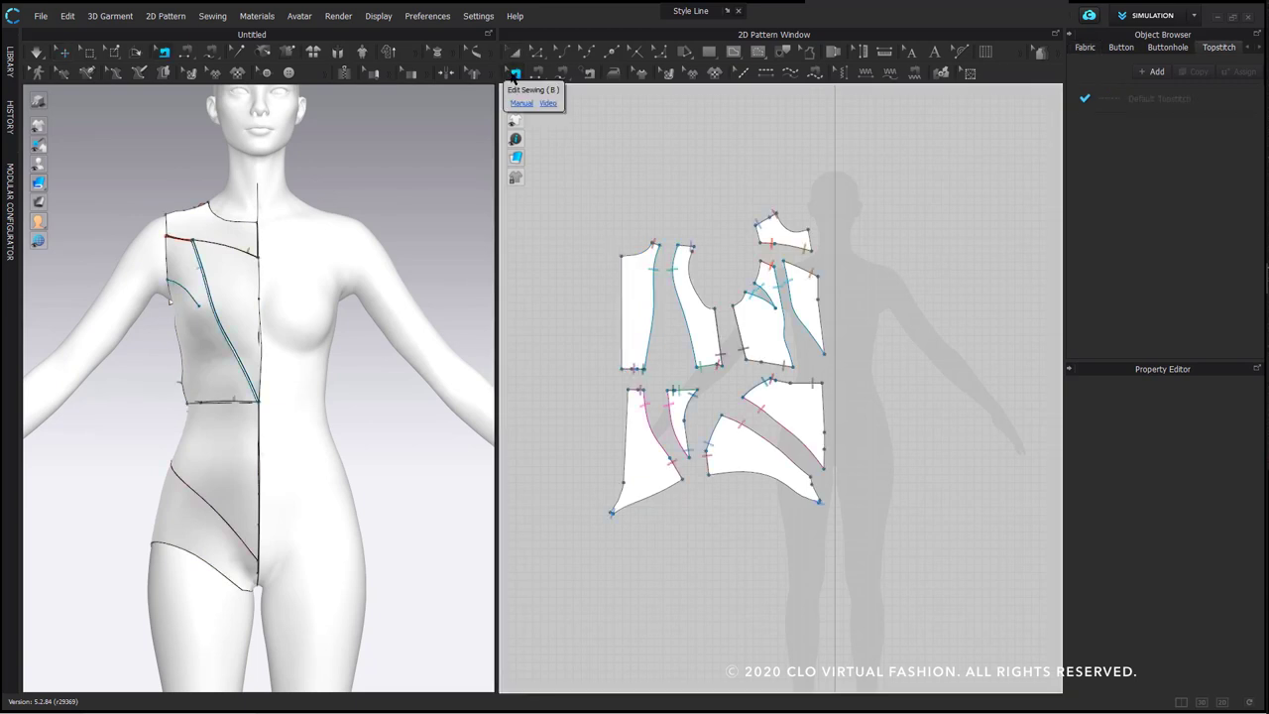
pyautogui.click(665, 309)
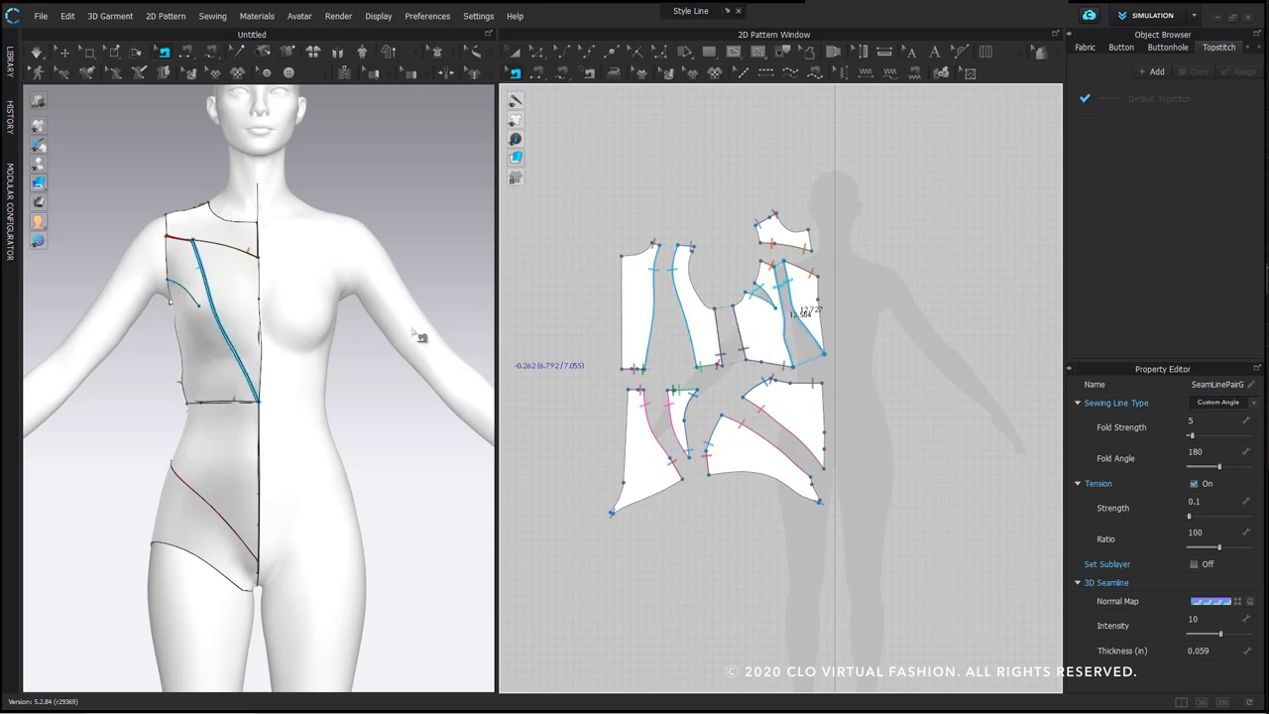
pyautogui.scroll(2, 786, 303)
pyautogui.scroll(-4, 785, 303)
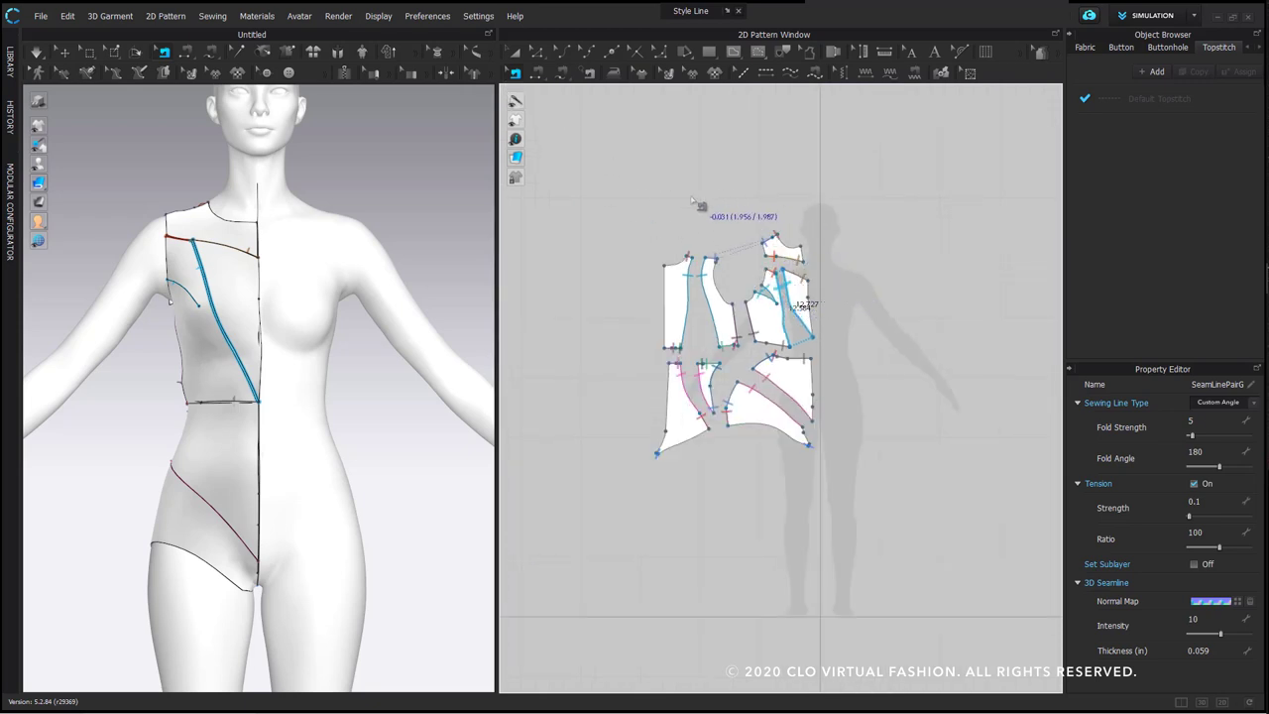
pyautogui.moveTo(639, 202); pyautogui.dragTo(942, 542)
pyautogui.scroll(5, 804, 335)
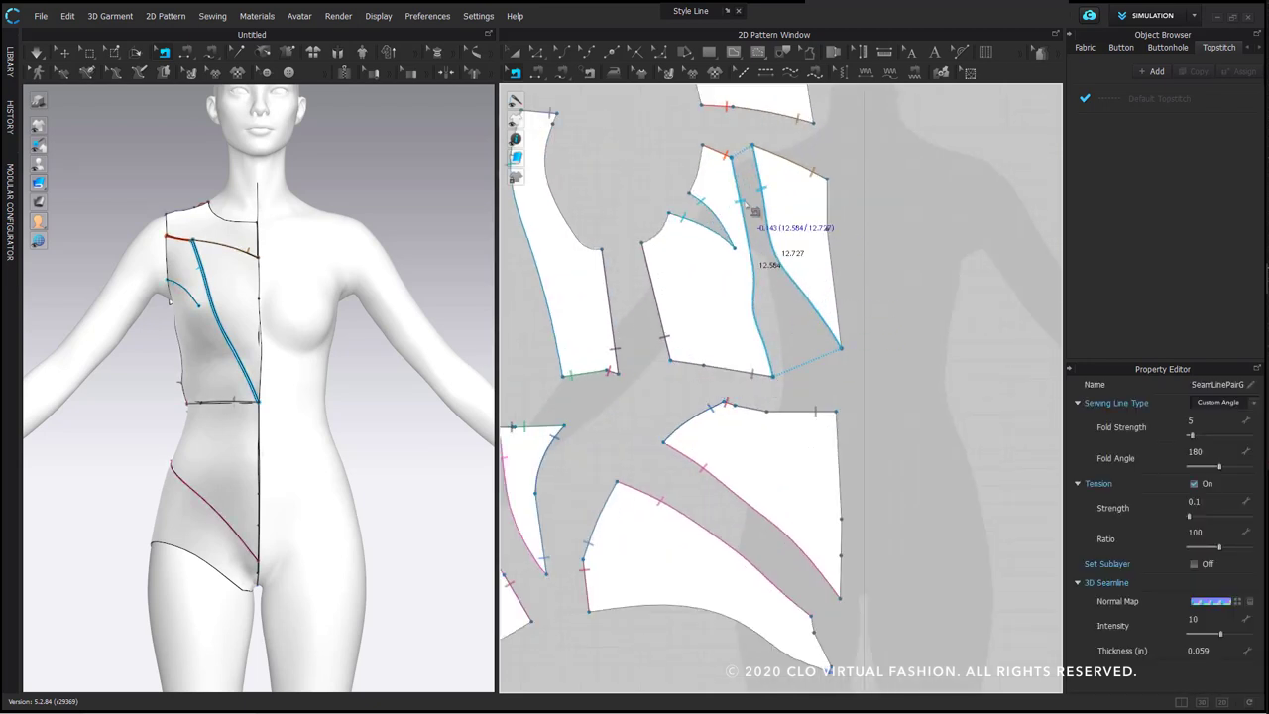
pyautogui.scroll(-3, 980, 325)
pyautogui.scroll(-2, 952, 337)
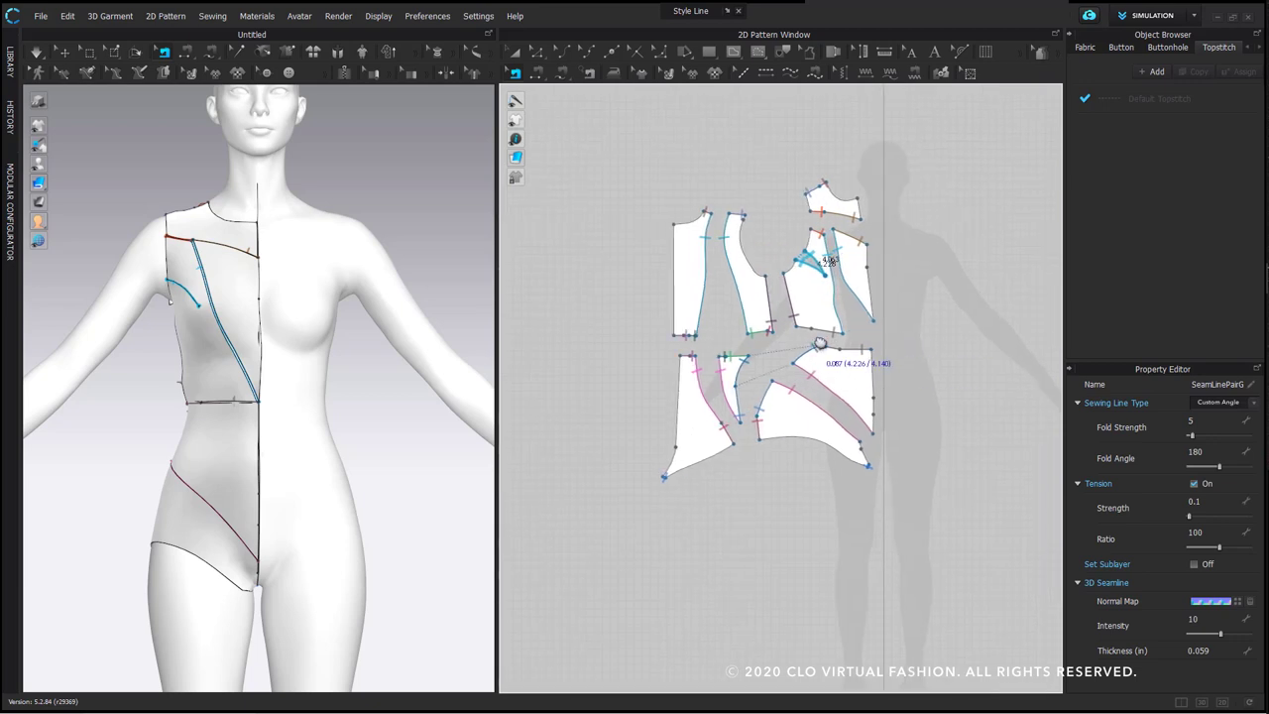
pyautogui.click(515, 52)
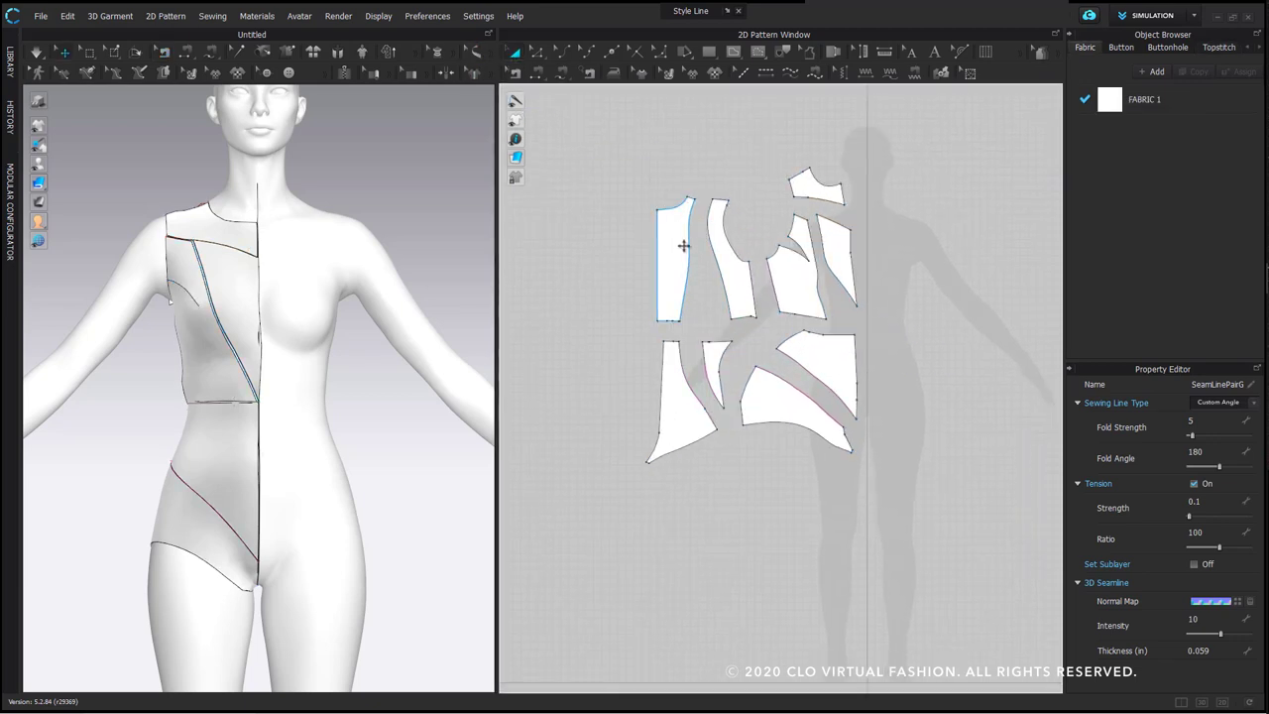
pyautogui.click(685, 246)
pyautogui.keyDown('shift'); pyautogui.click(725, 260); pyautogui.keyUp('shift')
pyautogui.click(745, 184)
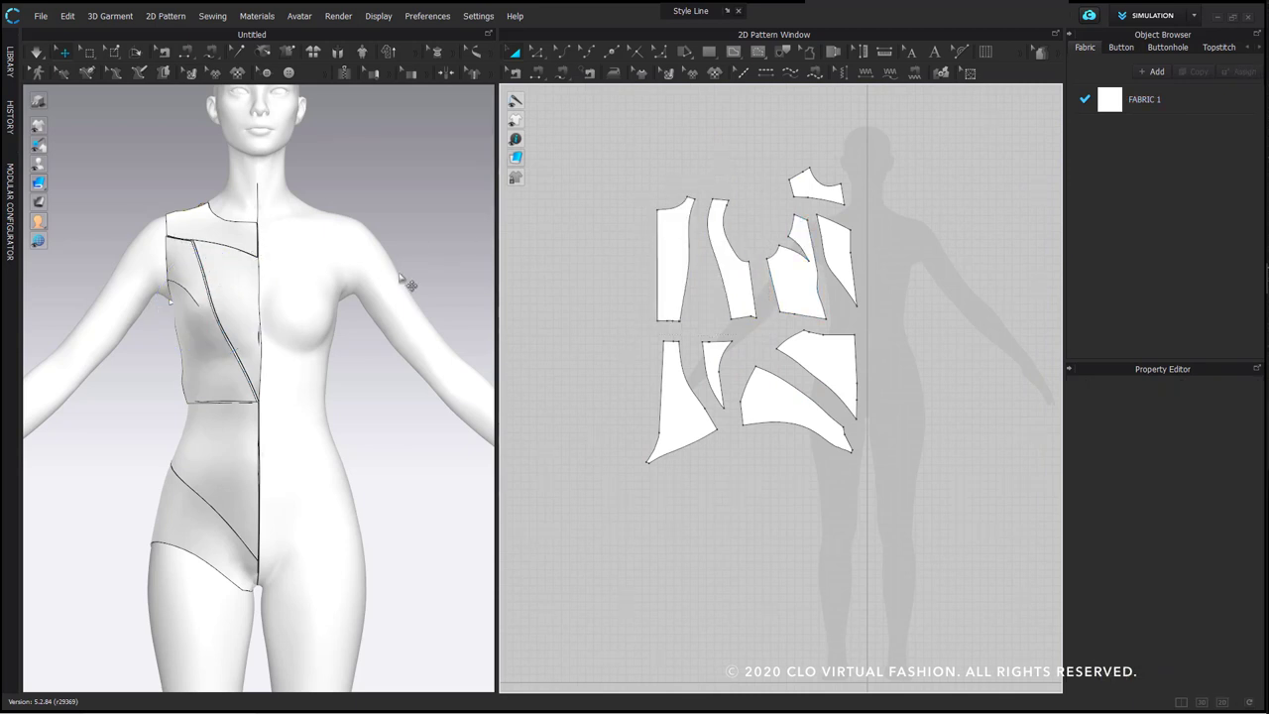
pyautogui.click(678, 254)
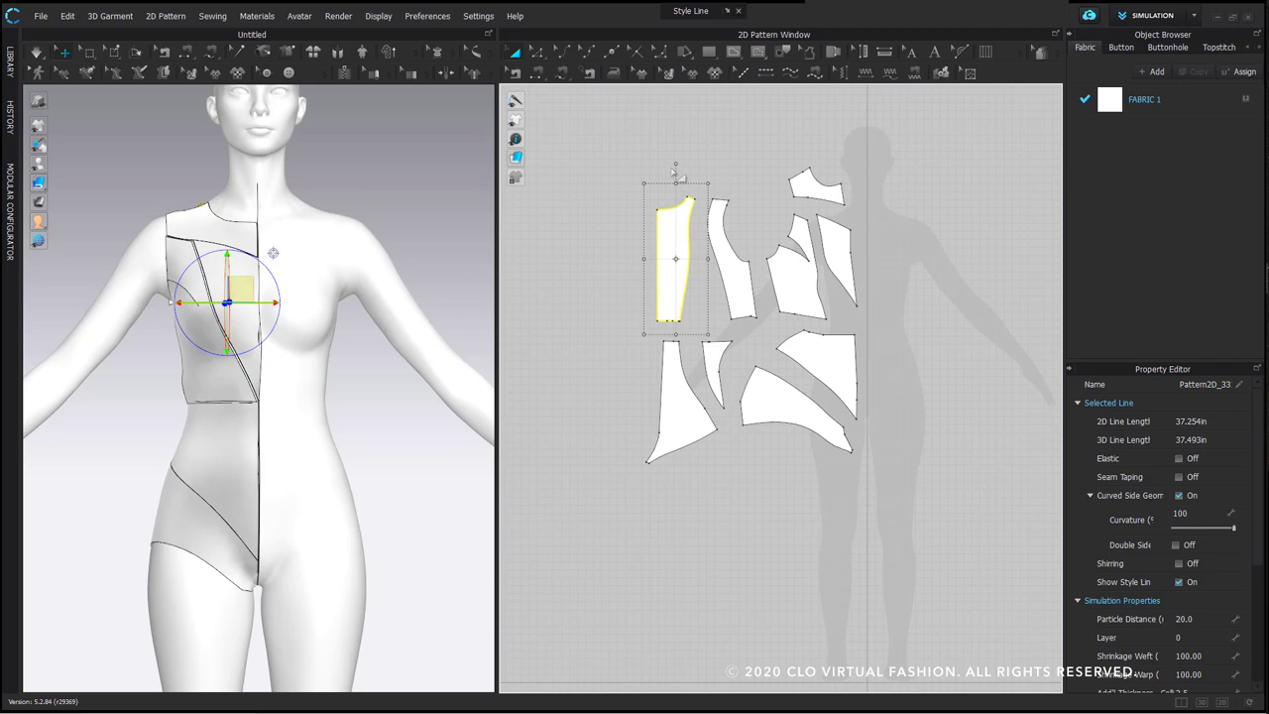
pyautogui.click(721, 145)
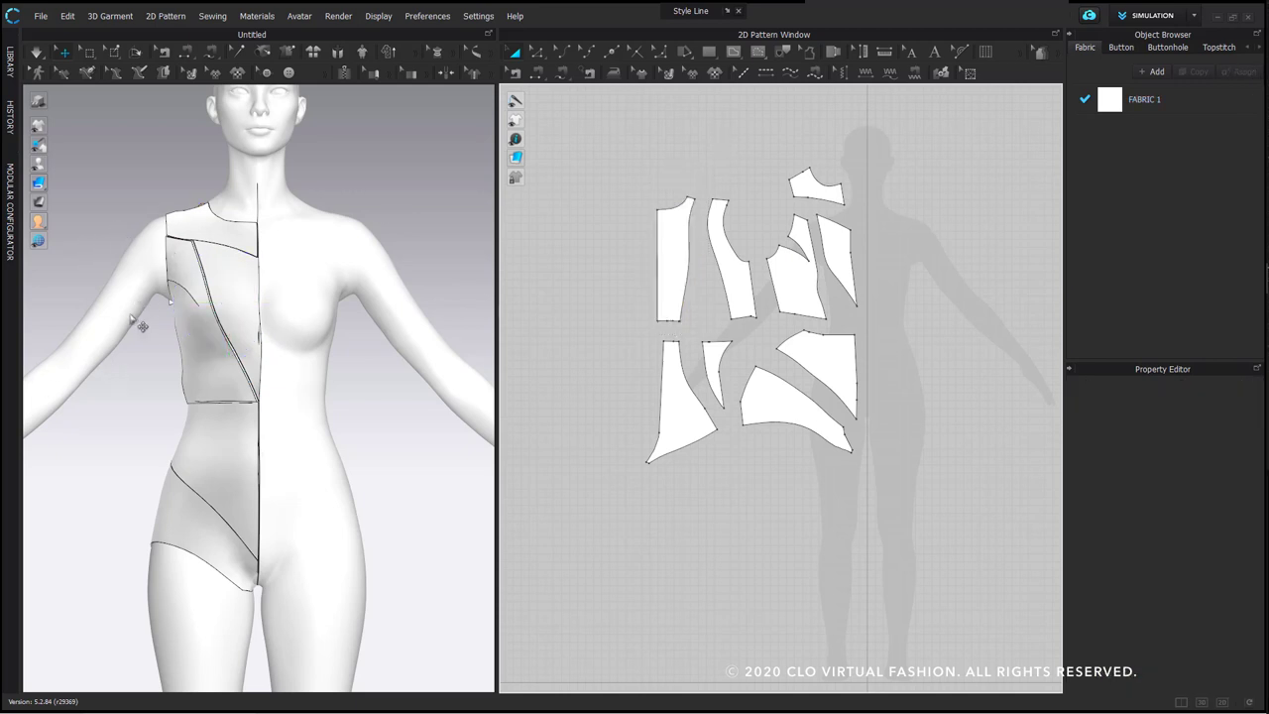
pyautogui.moveTo(801, 254); pyautogui.dragTo(778, 251, button='middle')
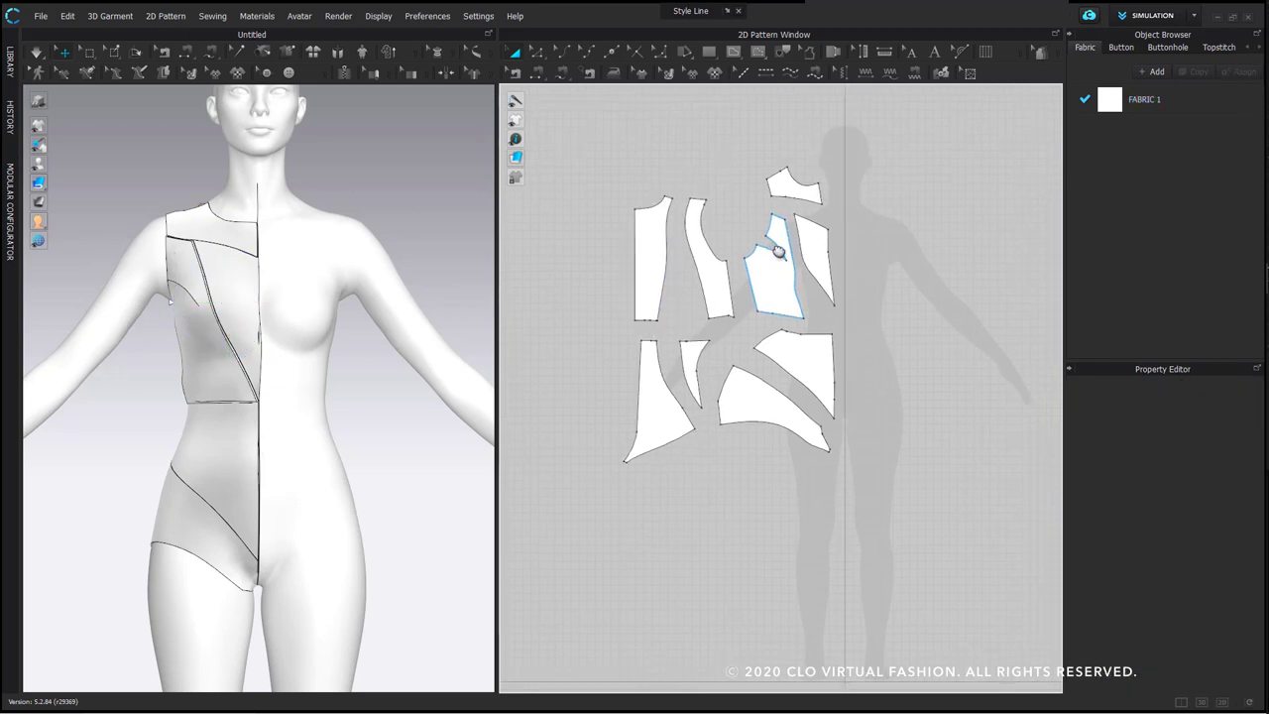
pyautogui.moveTo(344, 351); pyautogui.dragTo(324, 363, button='right')
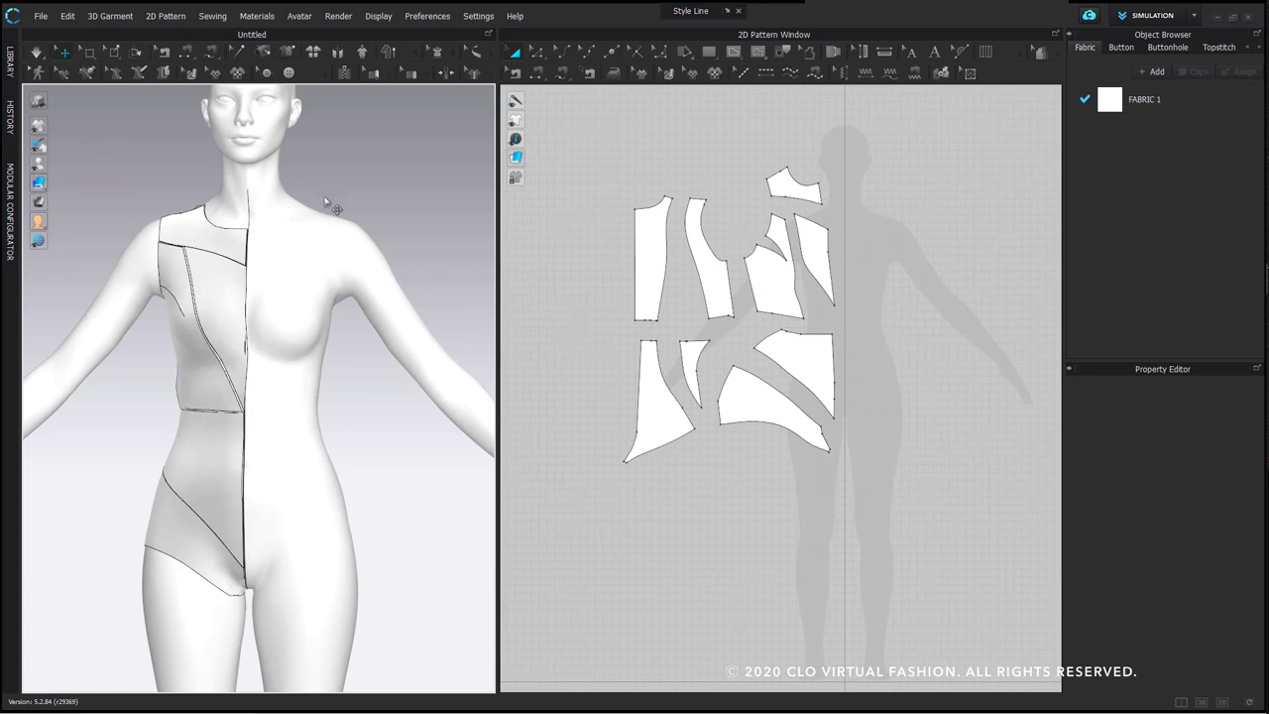
# Clone all pattern pieces as Symmetric Pattern (with Sewing) and place the mirrored set on the other side of the silhouette's centre line
pyautogui.click(514, 51)
pyautogui.moveTo(573, 114); pyautogui.dragTo(873, 511)
pyautogui.scroll(-3, 829, 383)
pyautogui.moveTo(820, 394); pyautogui.dragTo(760, 404, button='middle')
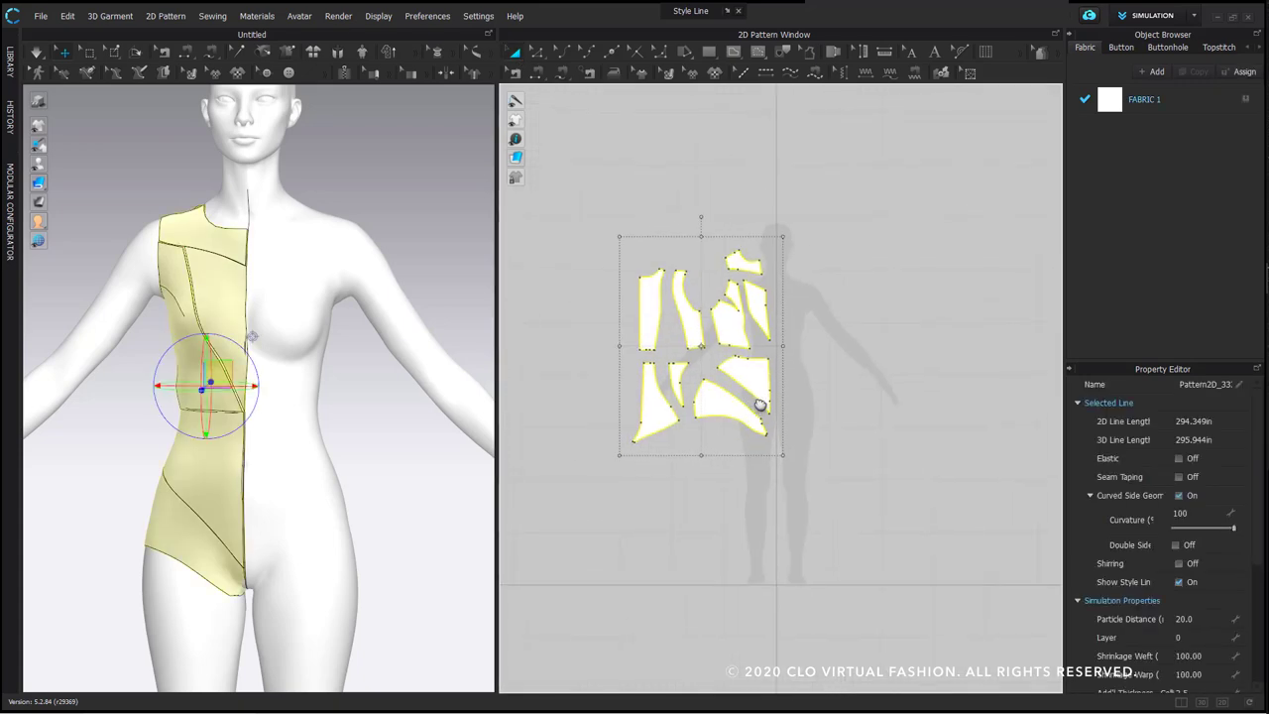
pyautogui.rightClick(741, 373)
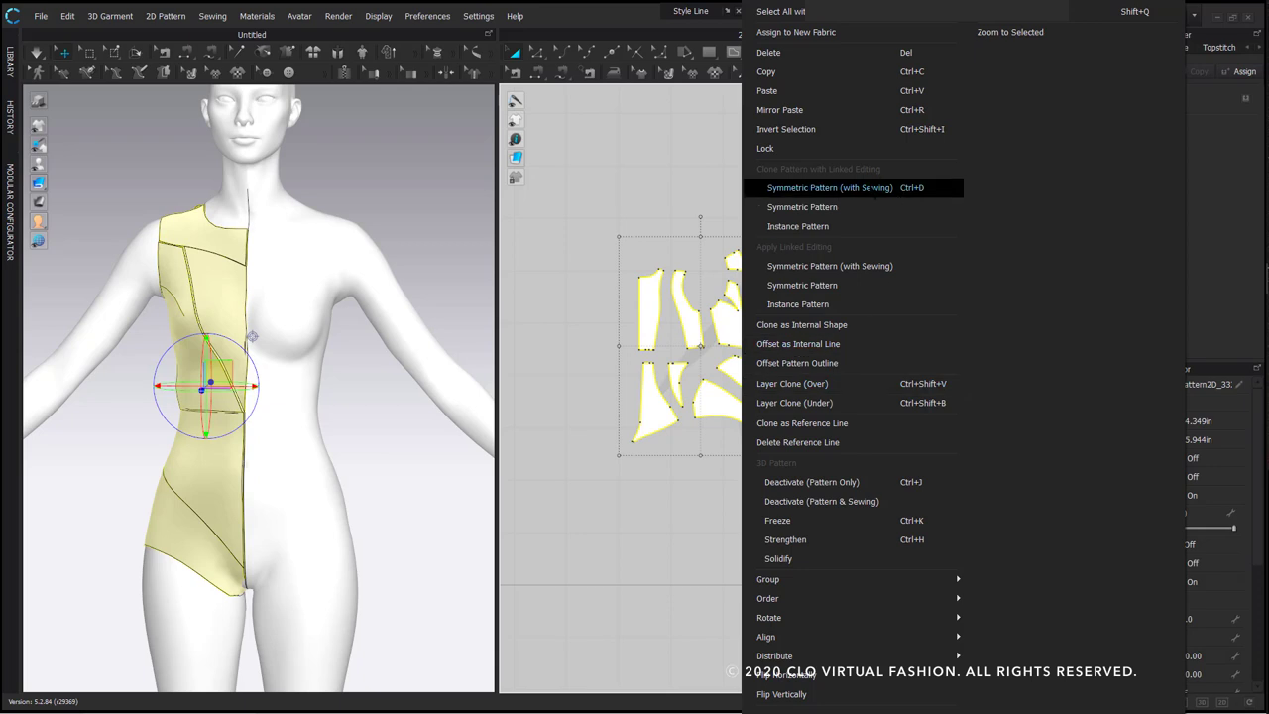
pyautogui.click(872, 188)
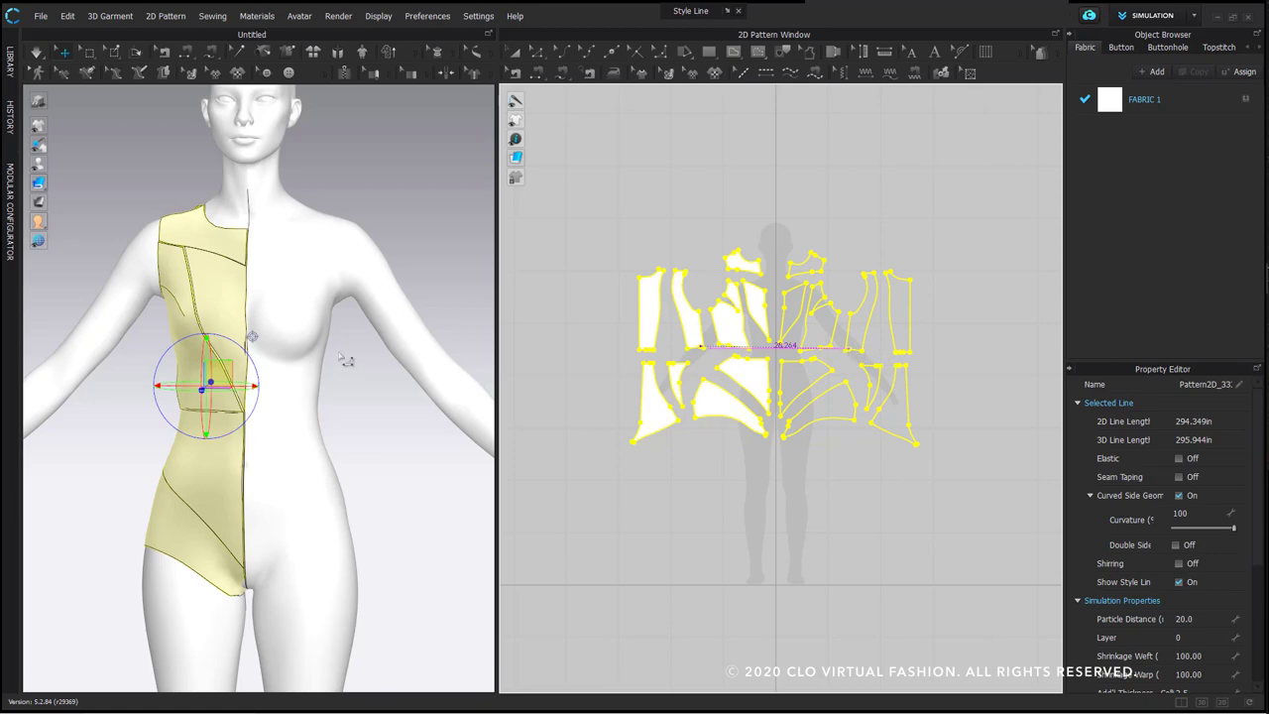
pyautogui.click(701, 346)
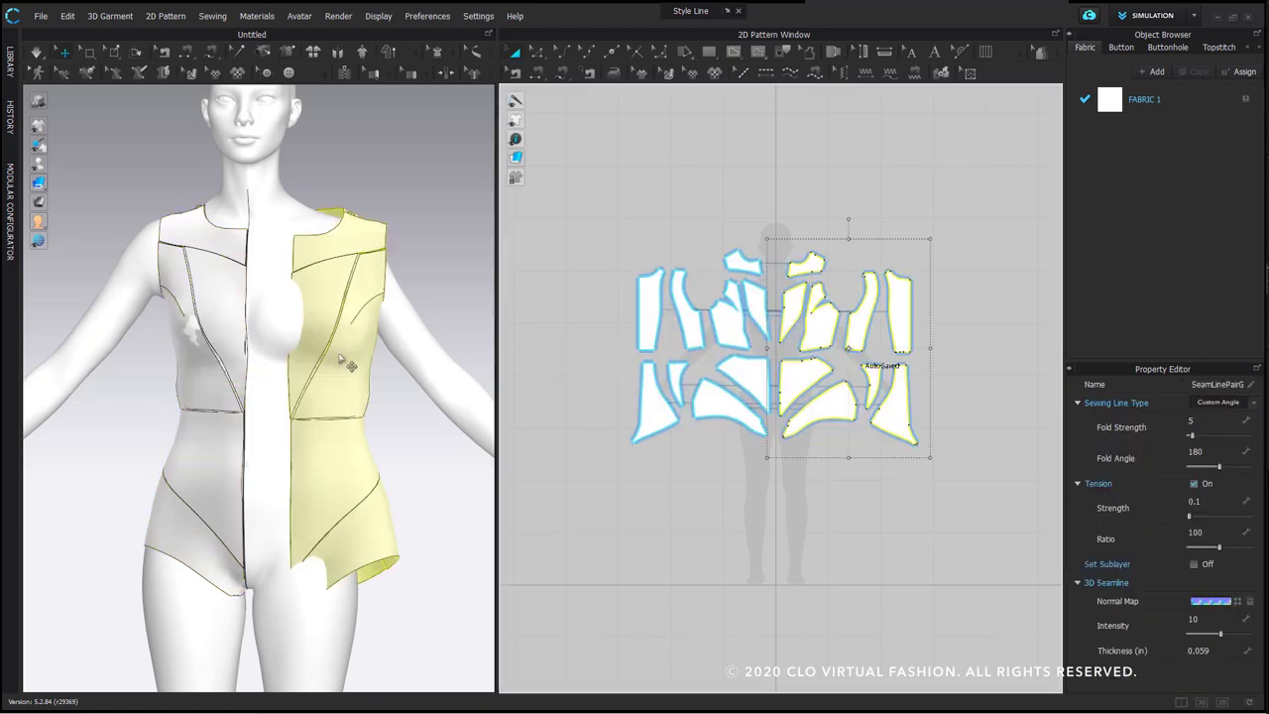
# Move the mirrored garment half sideways onto the avatar until it meets the original half at the centre front, and deselect it
pyautogui.click(340, 357)
pyautogui.moveTo(387, 385); pyautogui.dragTo(393, 525, button='right')
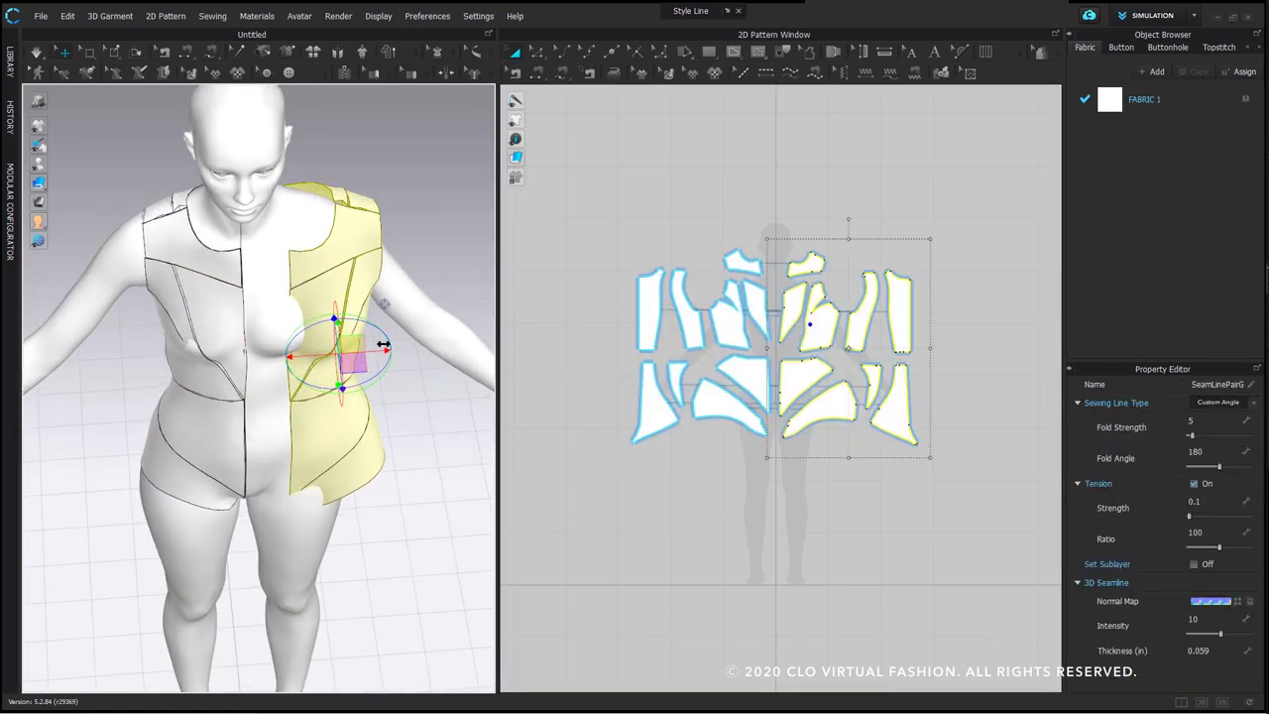
pyautogui.moveTo(381, 349); pyautogui.dragTo(340, 357)
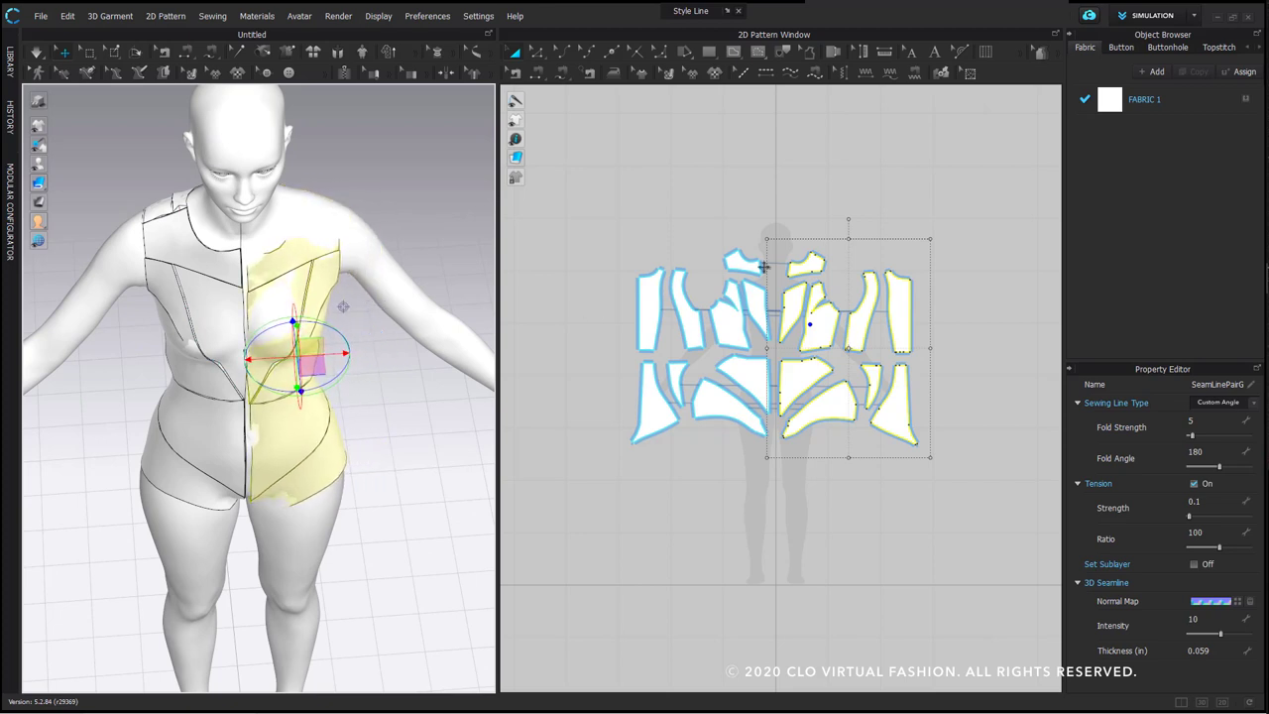
pyautogui.click(620, 155)
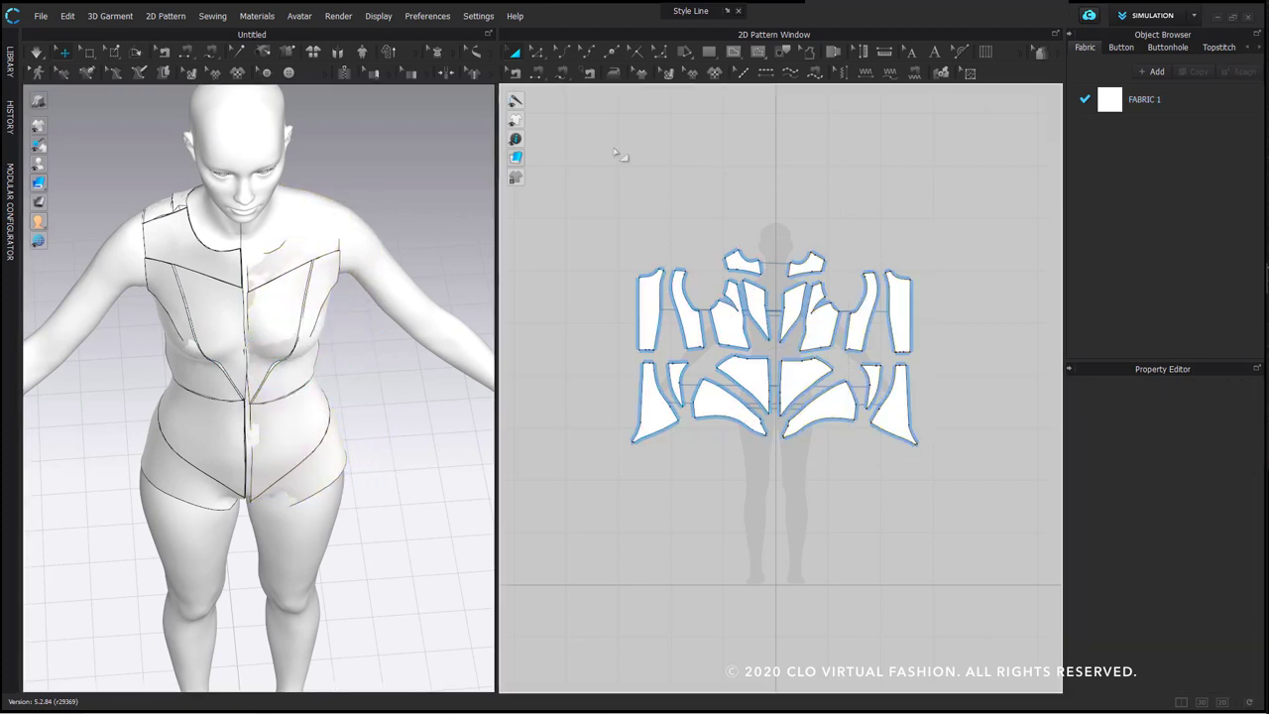
# Sew the centre front edges of the two upper front bodice panels together
pyautogui.click(561, 75)
pyautogui.scroll(3, 764, 318)
pyautogui.click(752, 362)
pyautogui.click(778, 282)
pyautogui.click(771, 366)
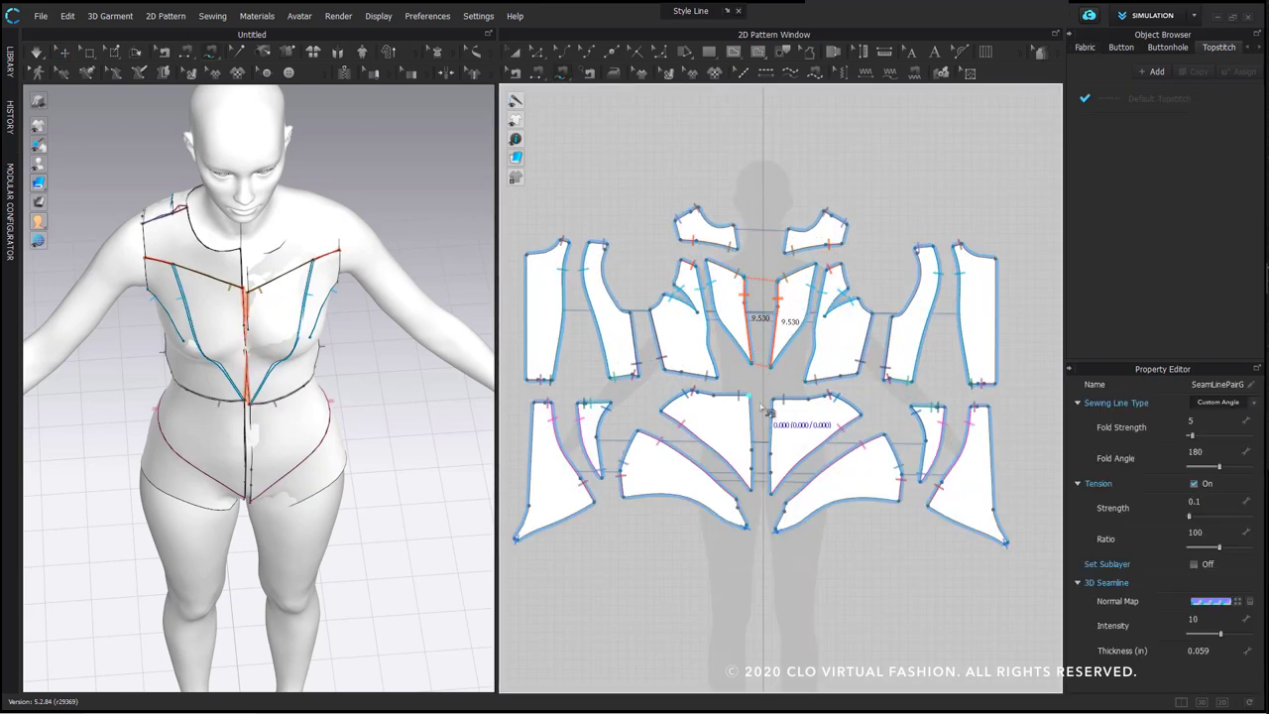
# Sew the centre front edges of the lower front pieces together, including the short crotch edges of the side pieces
pyautogui.click(751, 436)
pyautogui.click(774, 476)
pyautogui.click(773, 493)
pyautogui.click(786, 503)
pyautogui.click(776, 531)
pyautogui.click(737, 501)
pyautogui.click(746, 527)
# Sew the centre back edges together on the mirrored lower back pieces and on the mirrored back bodice pieces
pyautogui.click(989, 408)
pyautogui.click(1008, 544)
pyautogui.click(534, 403)
pyautogui.click(516, 542)
pyautogui.click(527, 256)
pyautogui.click(527, 380)
pyautogui.click(997, 259)
pyautogui.click(996, 384)
# Switch to pattern editing and hide the 3D garment, leaving only the style lines on the avatar
pyautogui.click(539, 52)
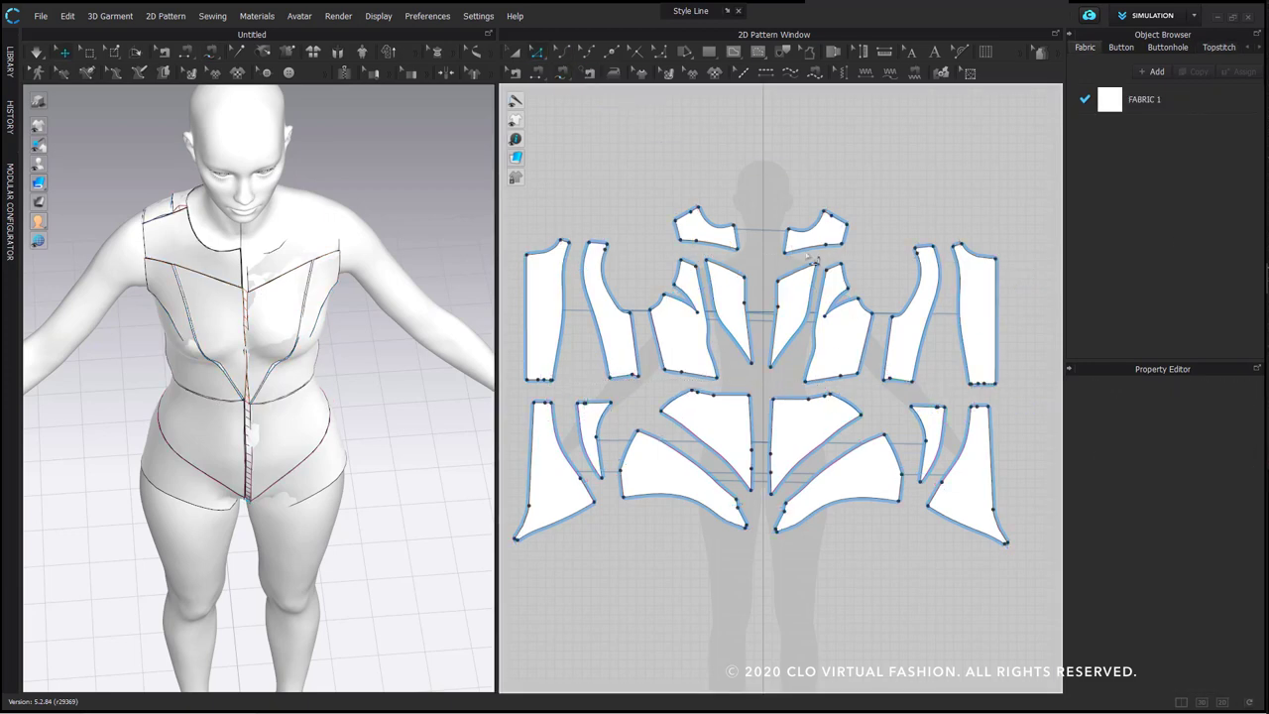
pyautogui.moveTo(796, 260); pyautogui.dragTo(800, 248, button='middle')
pyautogui.moveTo(195, 314); pyautogui.dragTo(203, 278, button='right')
pyautogui.moveTo(39, 144)
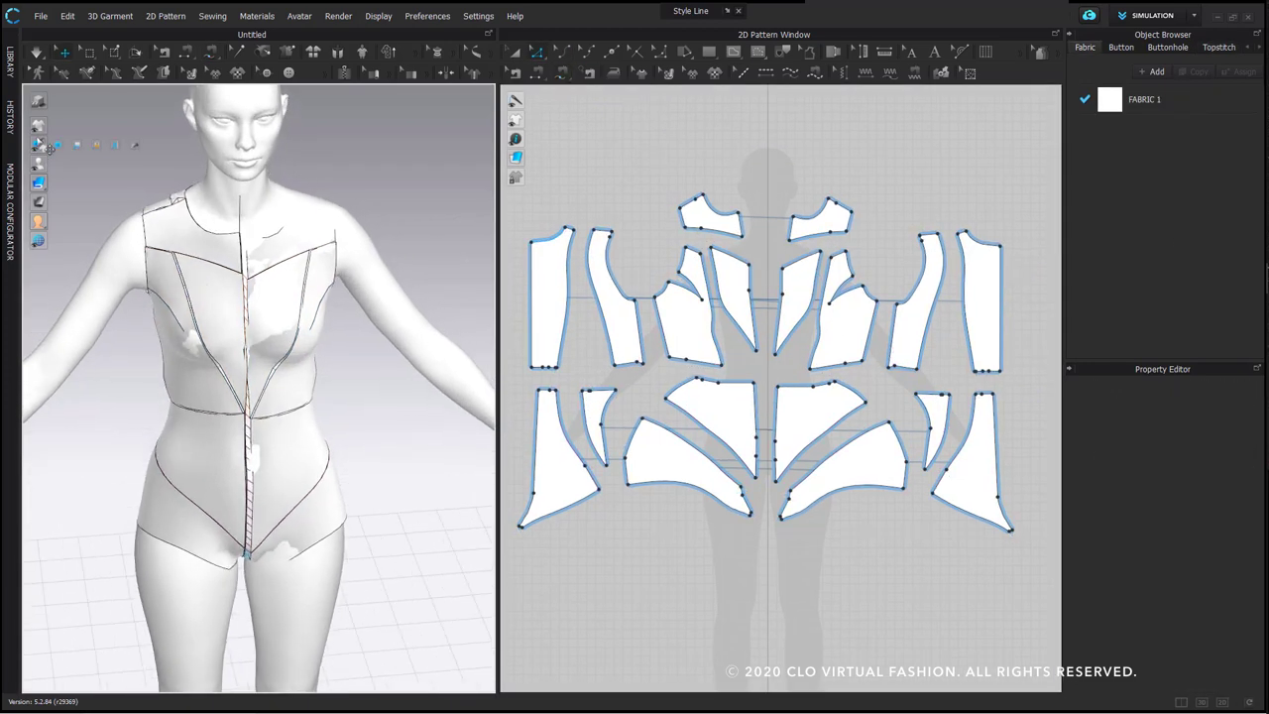
pyautogui.click(57, 126)
pyautogui.moveTo(341, 383); pyautogui.dragTo(352, 346, button='middle')
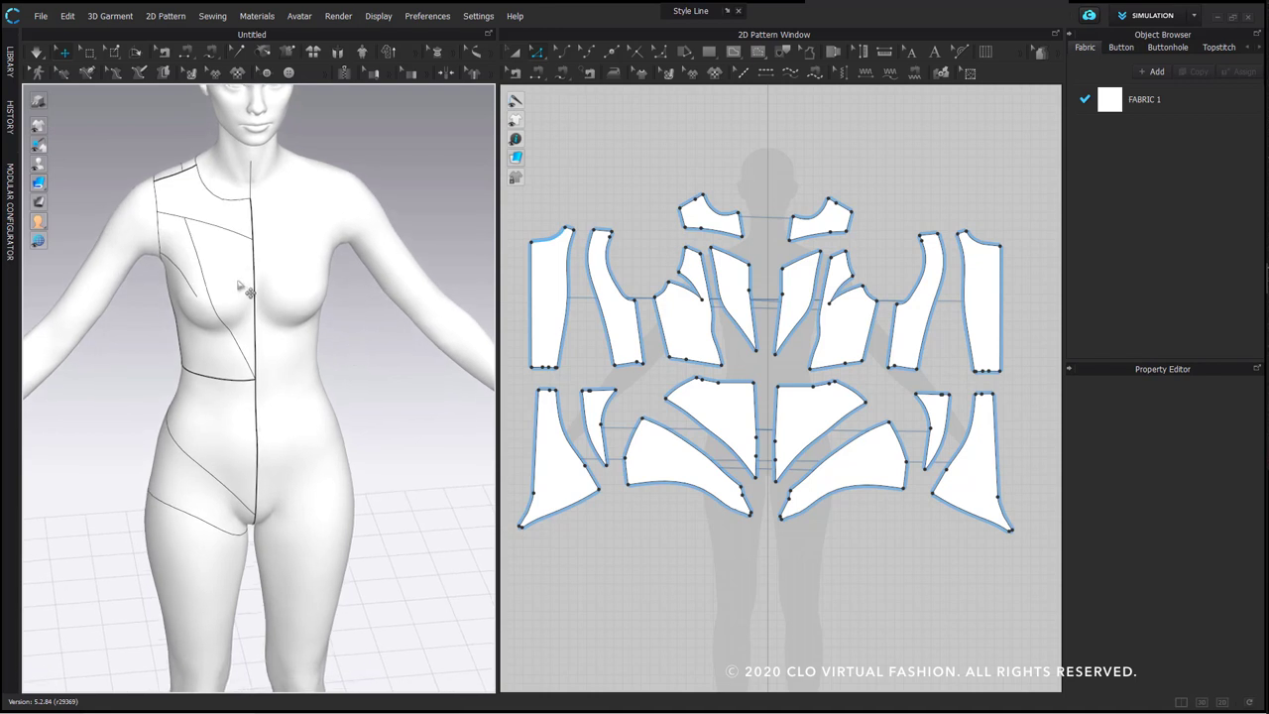
# Examine the points of the 3D Pen style lines around the avatar's front and back, comparing them with the centre back bodice edge
pyautogui.click(139, 72)
pyautogui.scroll(3, 368, 303)
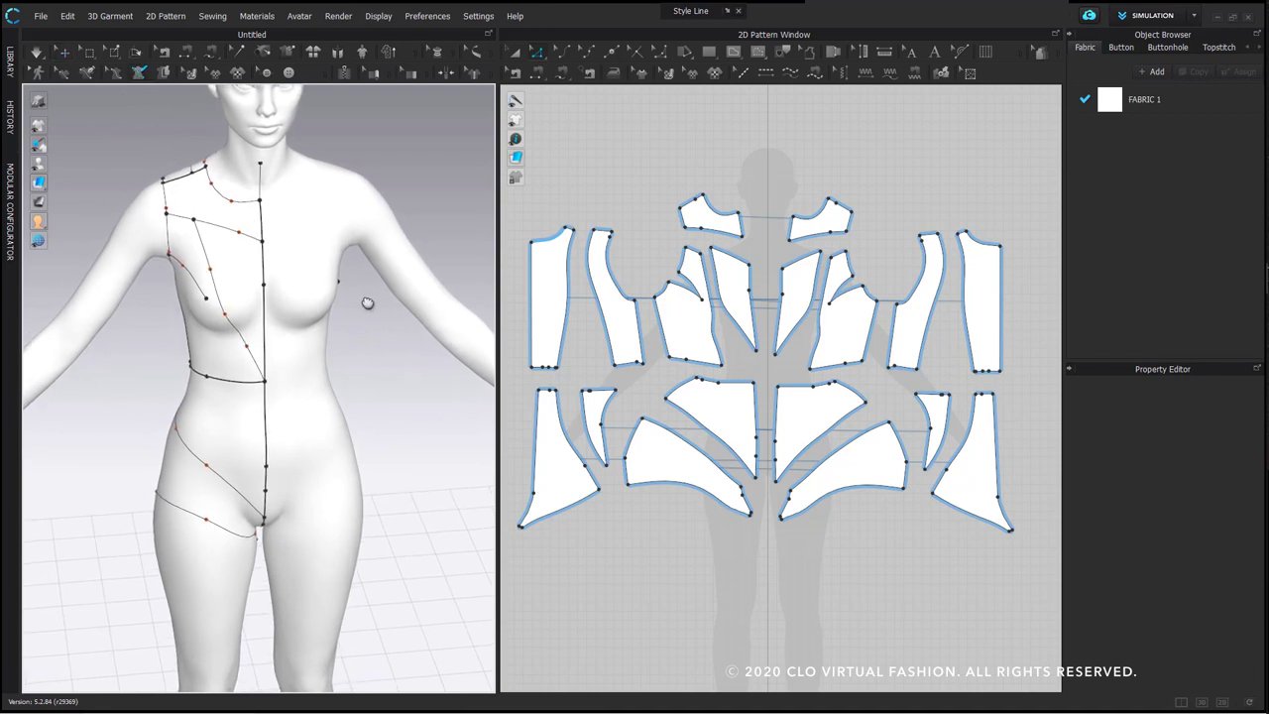
pyautogui.moveTo(340, 310); pyautogui.dragTo(309, 278, button='right')
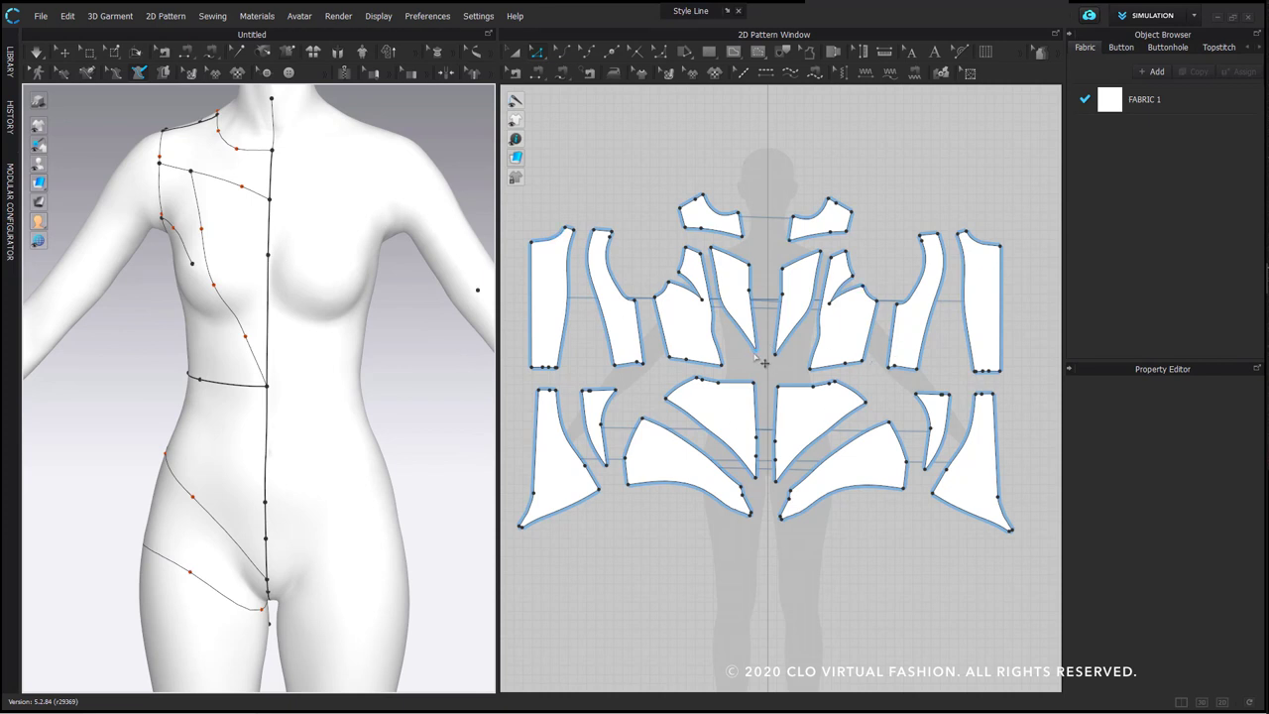
pyautogui.moveTo(227, 320); pyautogui.dragTo(251, 343, button='right')
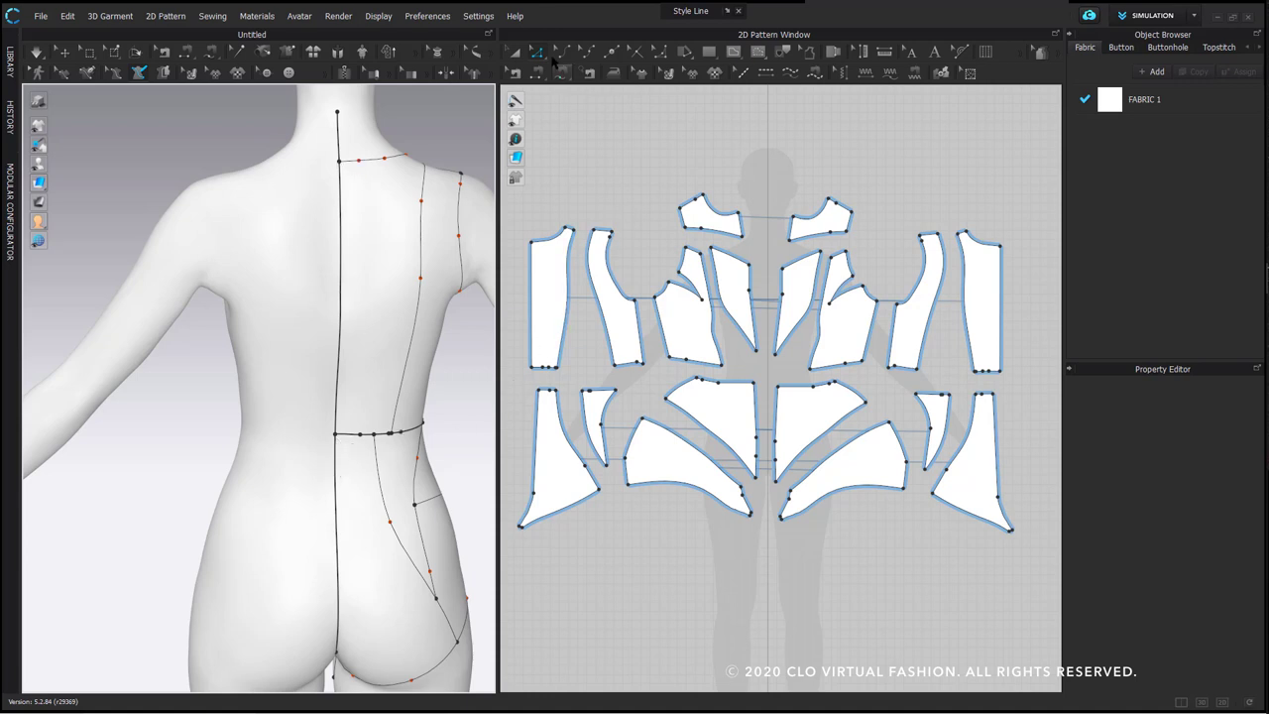
pyautogui.click(561, 286)
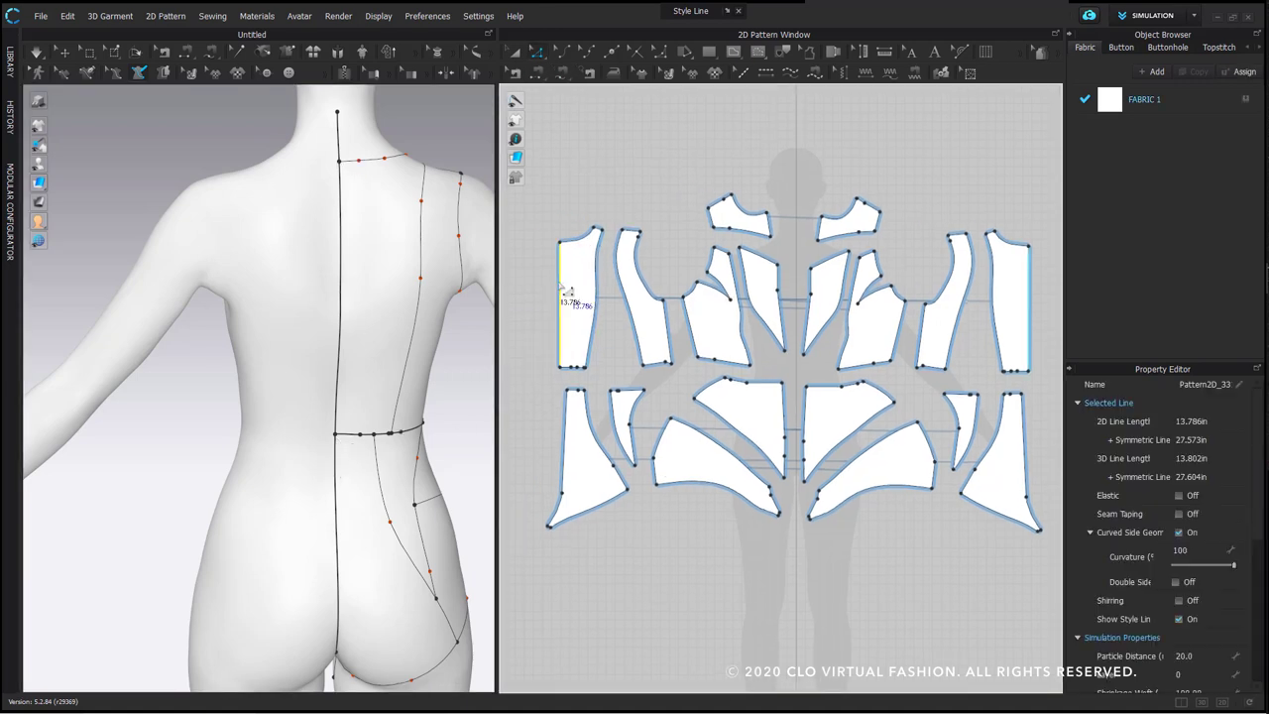
pyautogui.scroll(3, 567, 288)
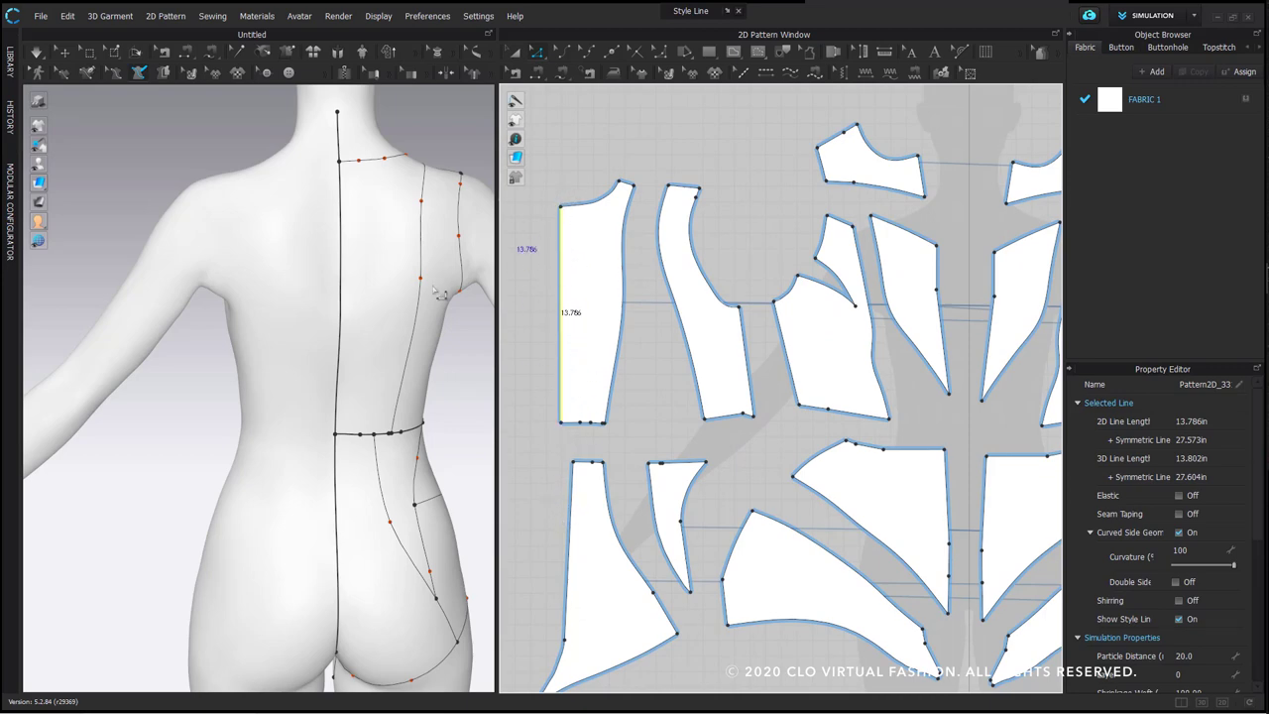
pyautogui.scroll(-4, 433, 293)
pyautogui.moveTo(430, 319); pyautogui.dragTo(174, 327, button='right')
pyautogui.moveTo(343, 405); pyautogui.dragTo(297, 394, button='right')
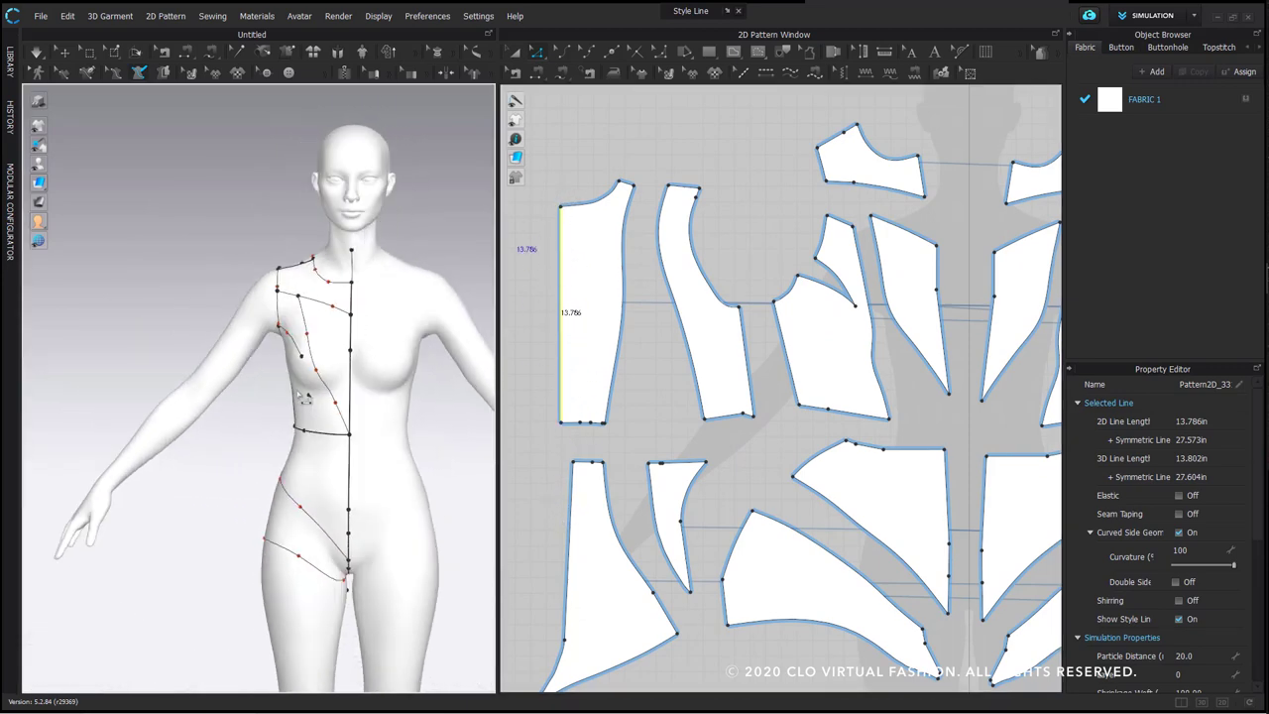
pyautogui.scroll(2, 357, 337)
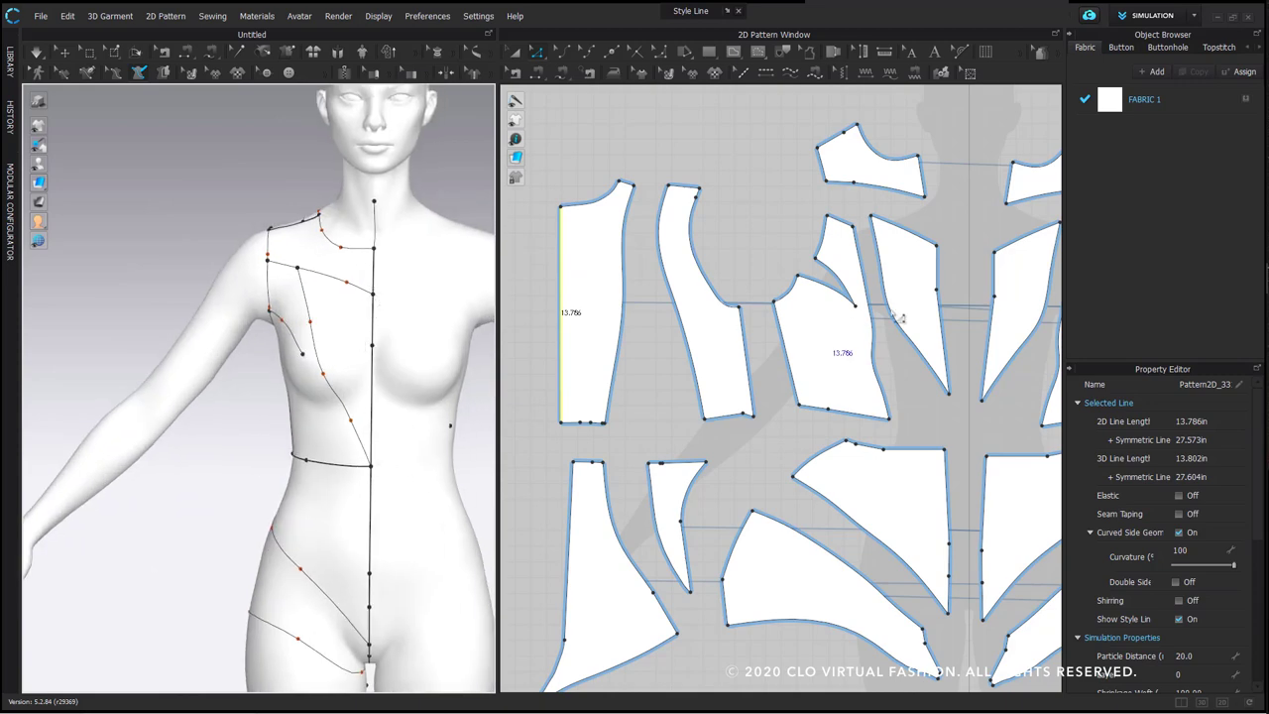
# Examine the segments and points along the centre front edge of the upper front bodice panel
pyautogui.scroll(5, 842, 337)
pyautogui.click(850, 302)
pyautogui.moveTo(844, 279); pyautogui.dragTo(790, 325)
pyautogui.click(840, 308)
pyautogui.scroll(-3, 839, 309)
pyautogui.scroll(4, 831, 300)
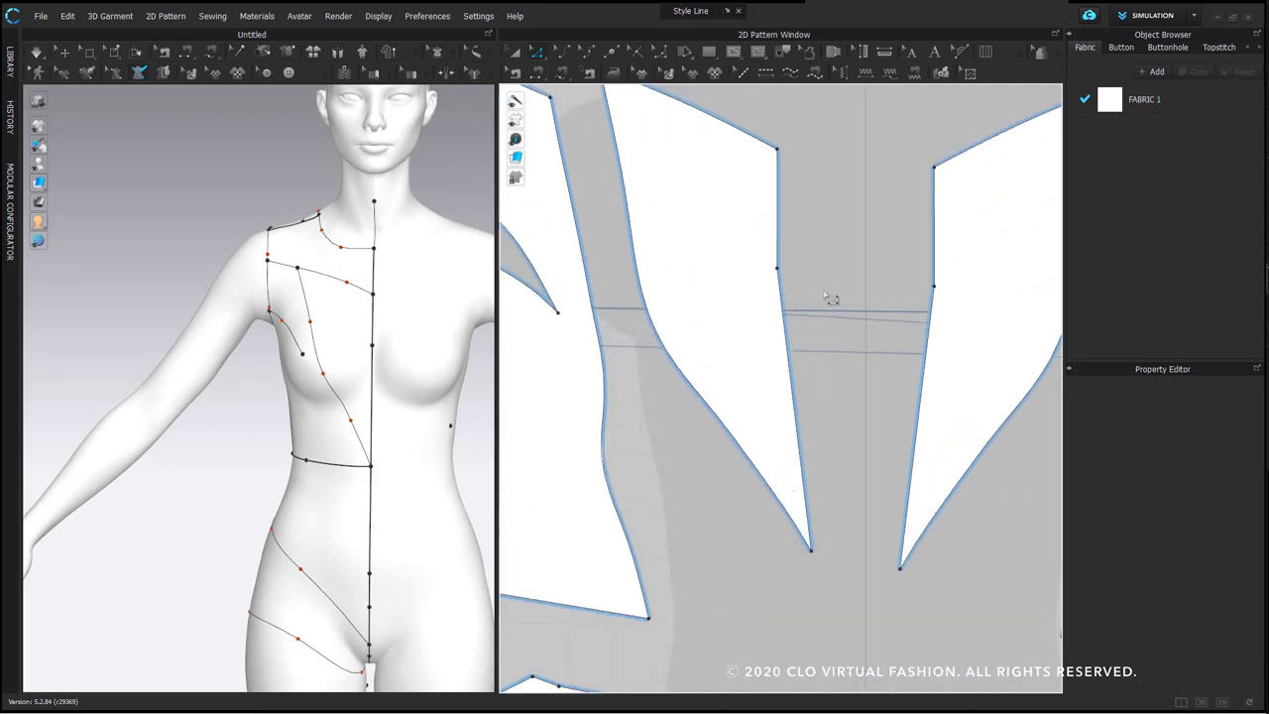
pyautogui.click(779, 219)
pyautogui.click(790, 322)
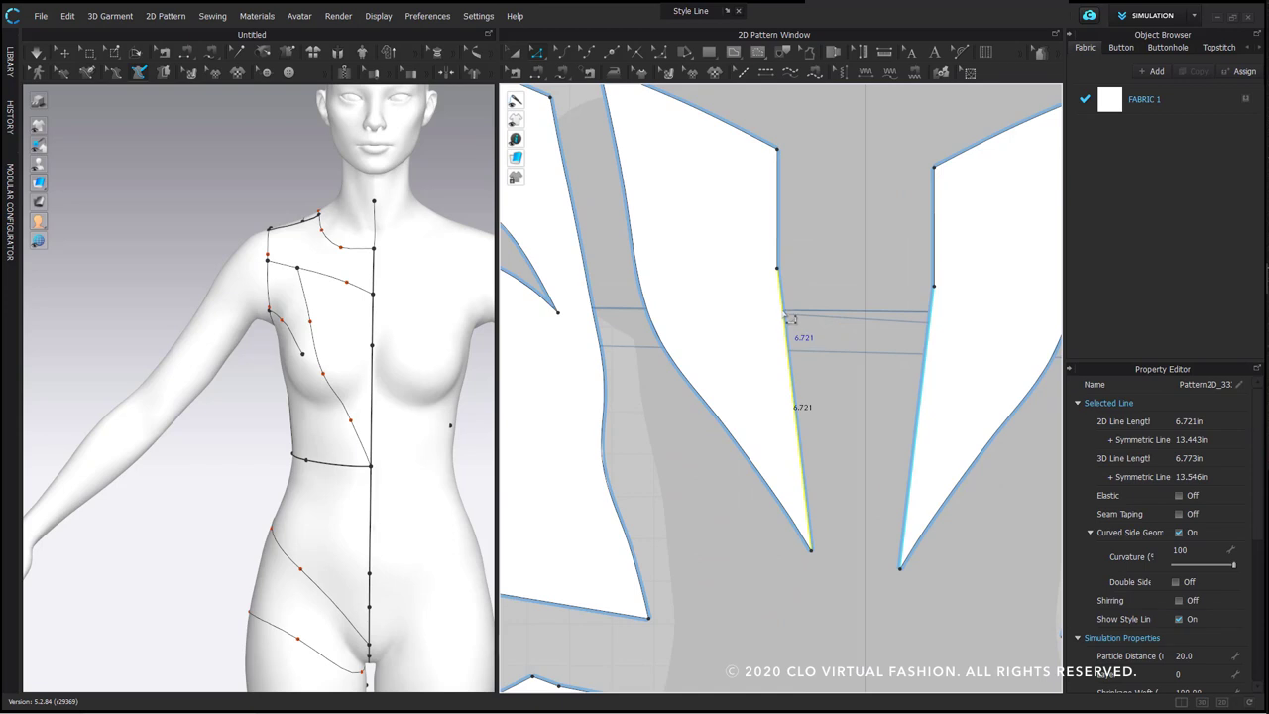
pyautogui.click(779, 246)
pyautogui.scroll(-5, 802, 189)
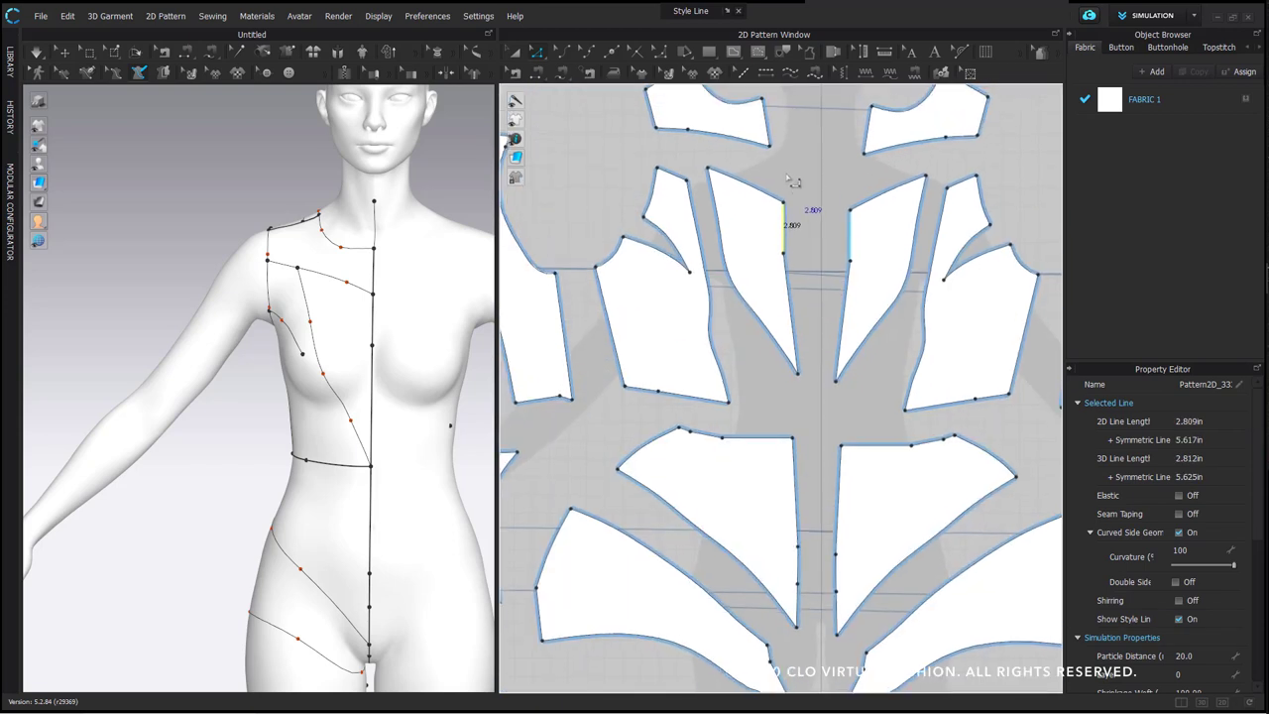
pyautogui.click(771, 123)
# Delete the extra points along the centre front edges of the front bodice panel and the upper hip panel below it
pyautogui.click(586, 51)
pyautogui.click(538, 51)
pyautogui.click(820, 280)
pyautogui.moveTo(802, 238); pyautogui.dragTo(777, 272)
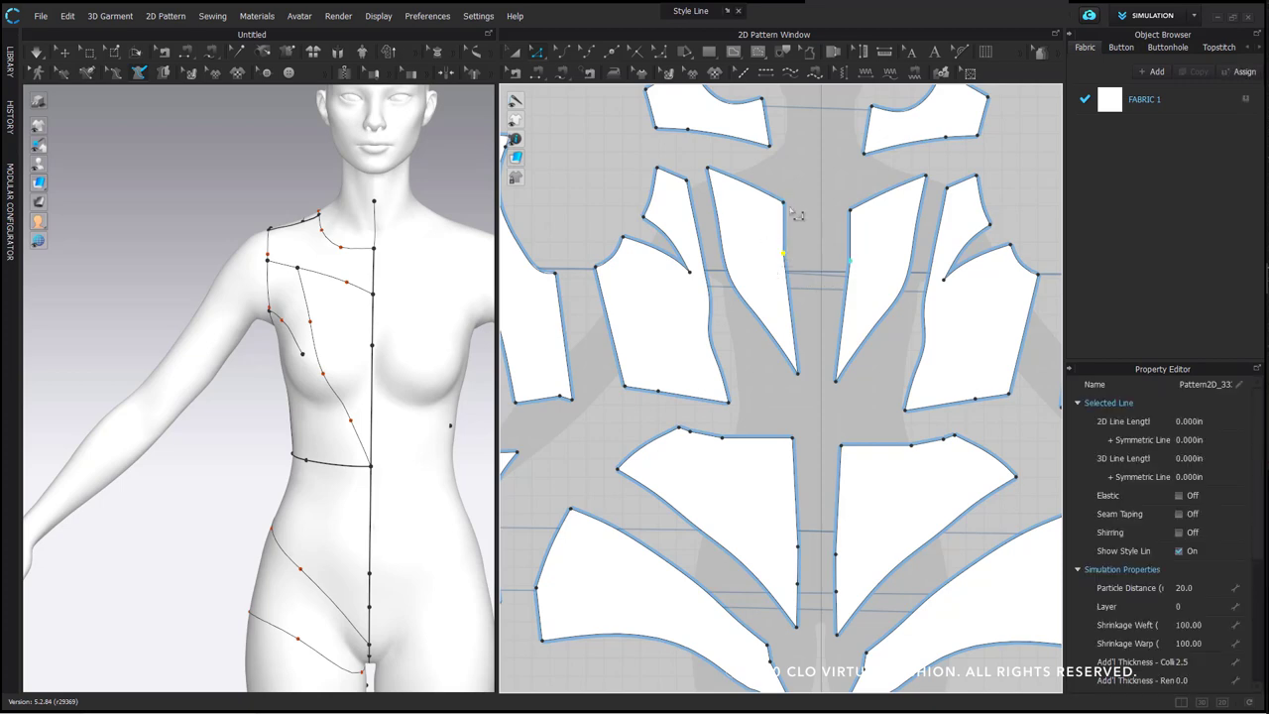
pyautogui.scroll(-3, 822, 319)
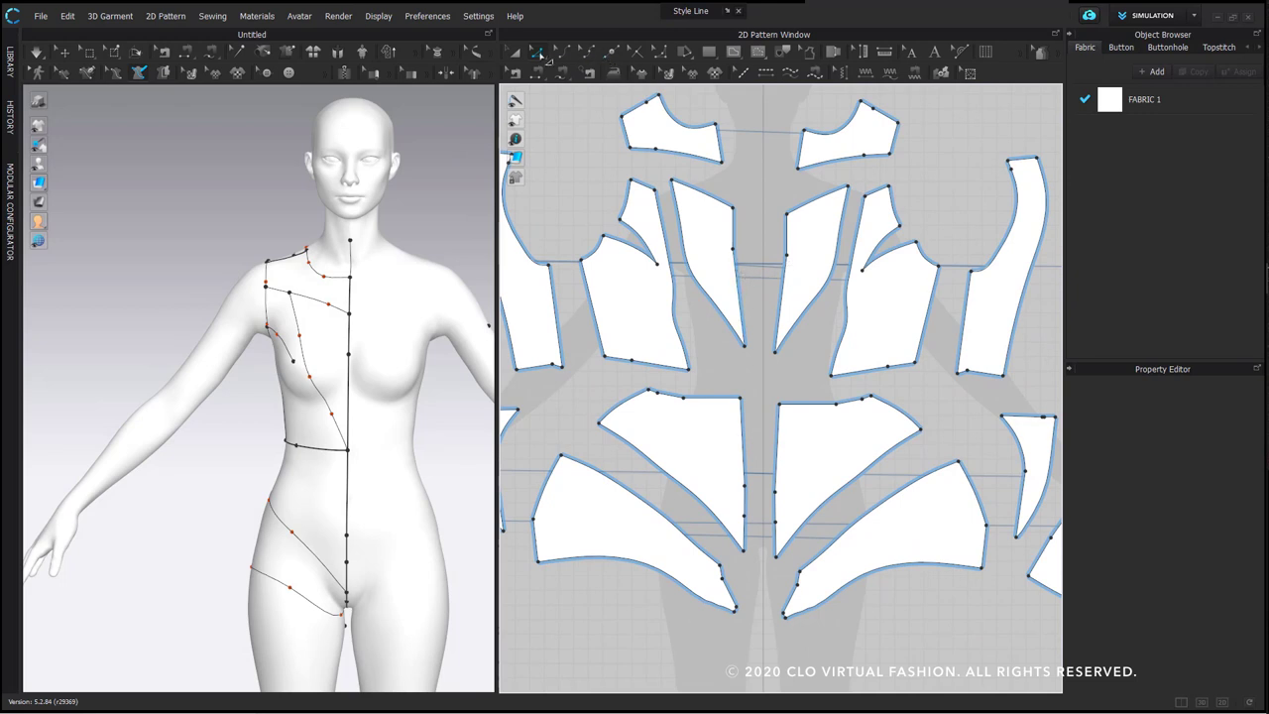
pyautogui.moveTo(744, 235); pyautogui.dragTo(752, 226, button='middle')
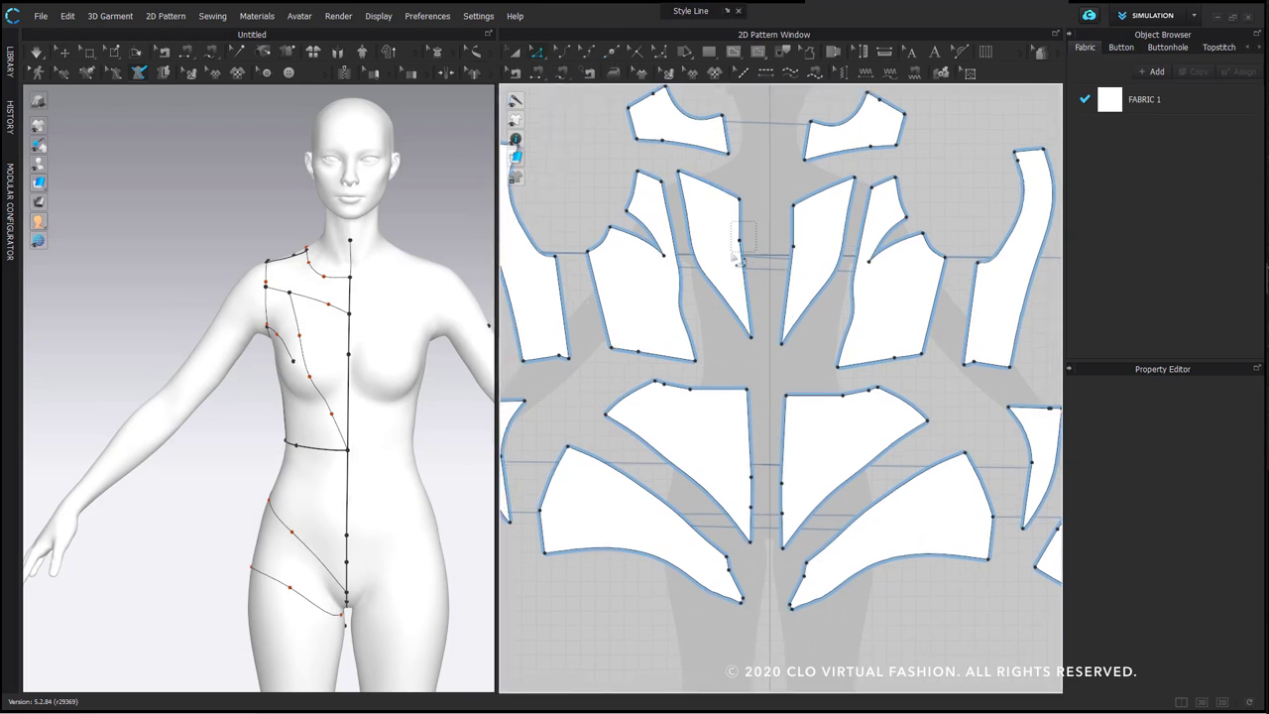
pyautogui.moveTo(734, 254); pyautogui.dragTo(732, 253)
pyautogui.click(749, 236)
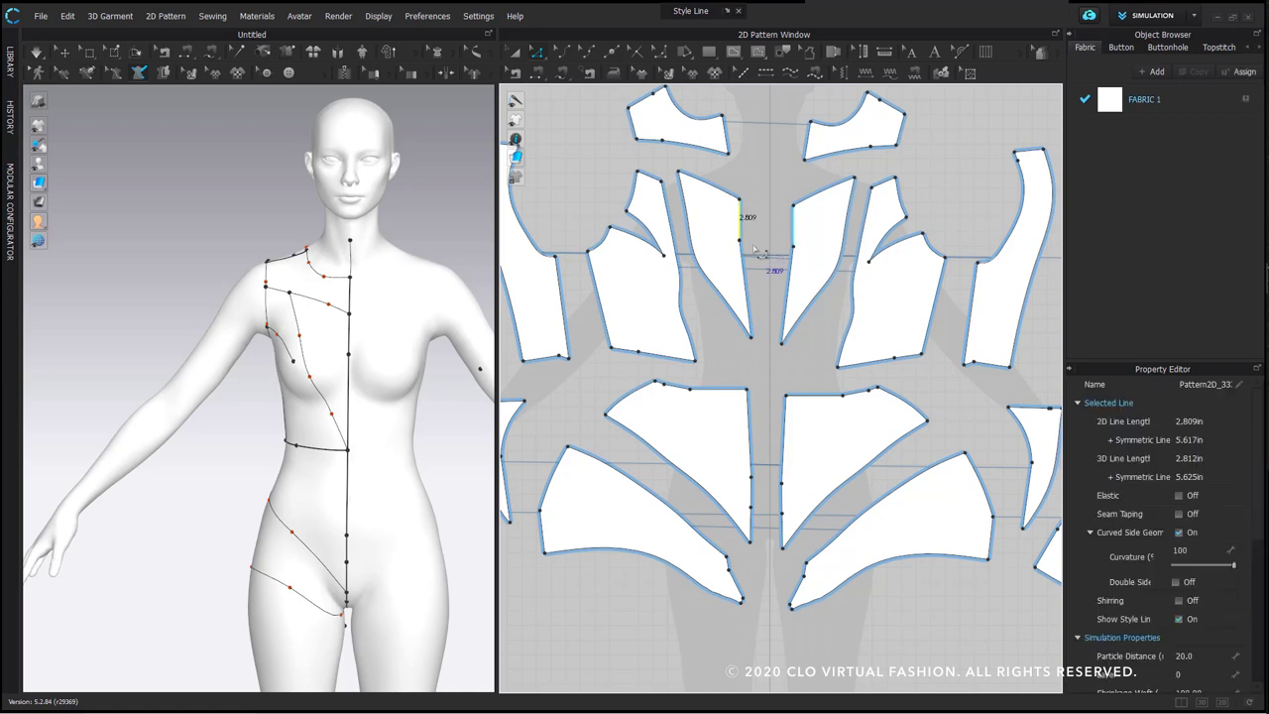
pyautogui.click(761, 241)
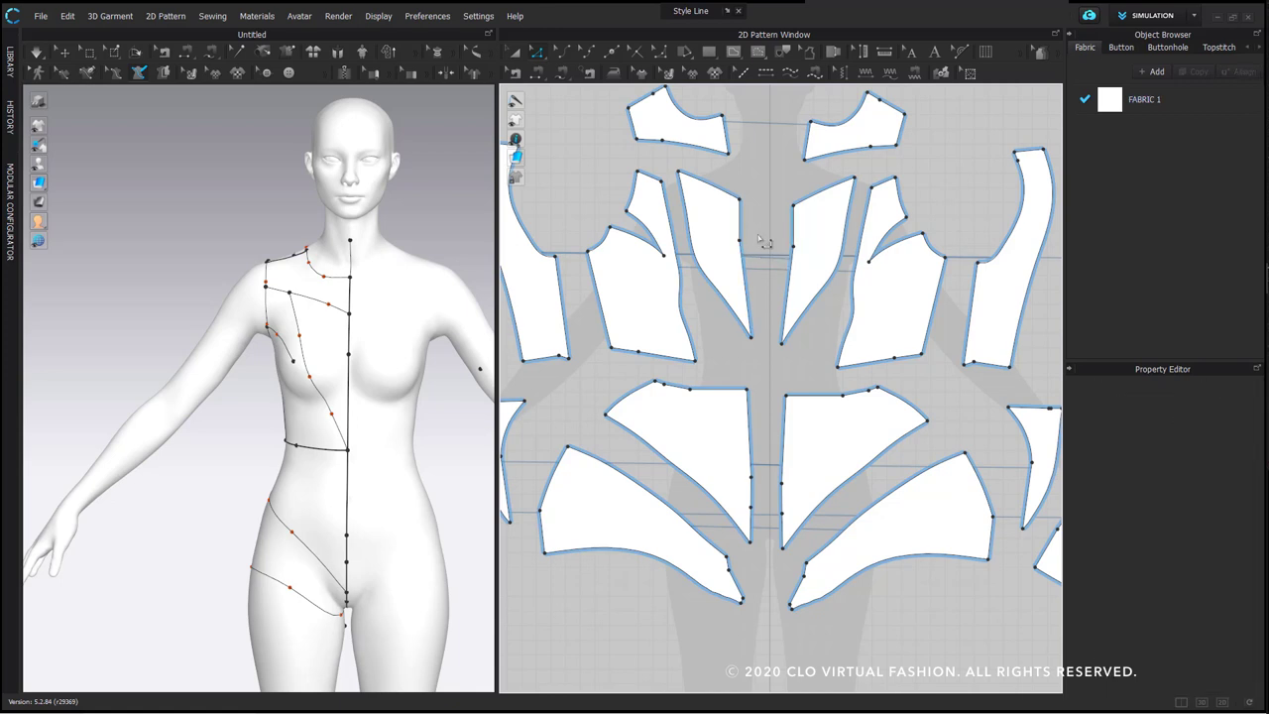
pyautogui.moveTo(760, 227); pyautogui.dragTo(738, 260)
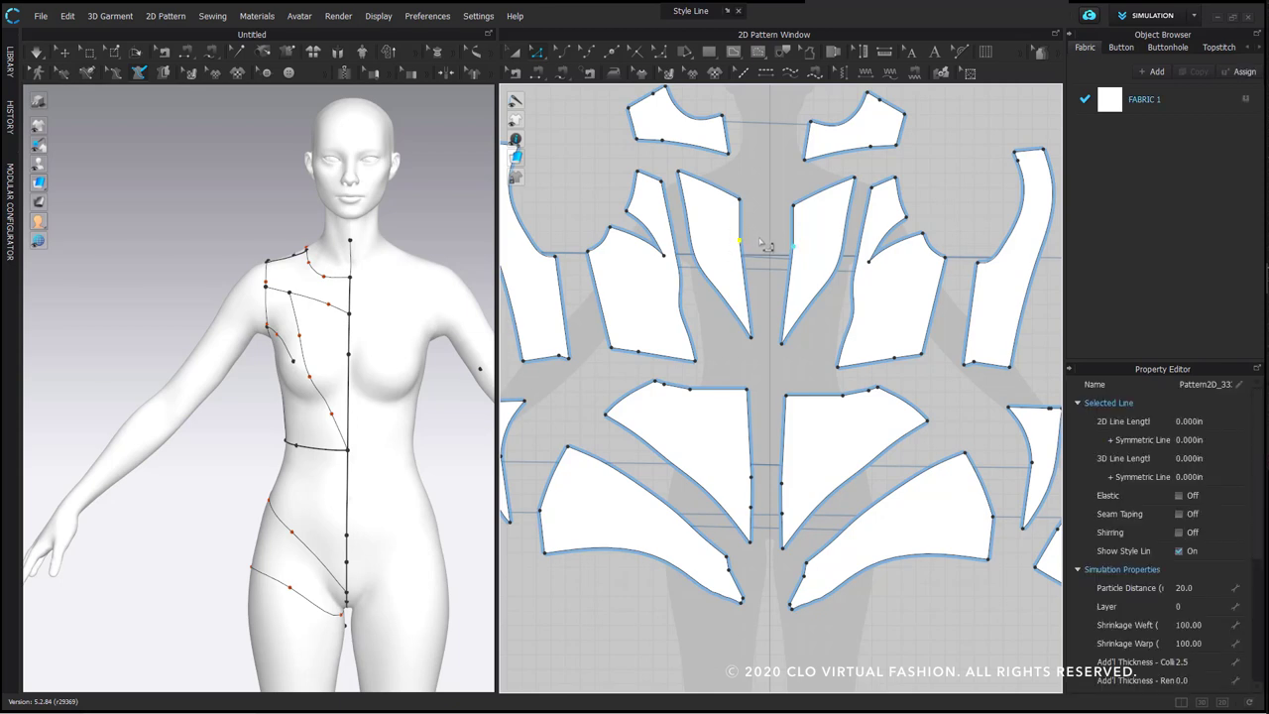
pyautogui.click(763, 246)
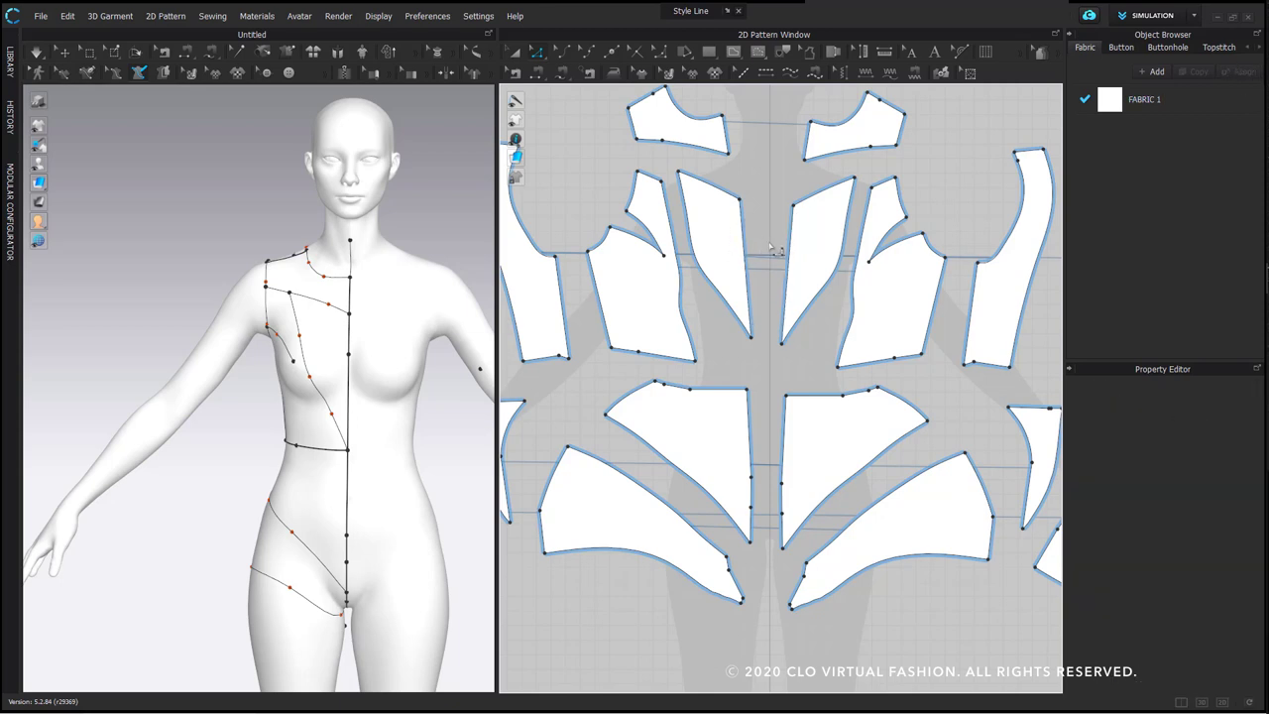
pyautogui.moveTo(759, 525); pyautogui.dragTo(757, 523)
pyautogui.click(758, 521)
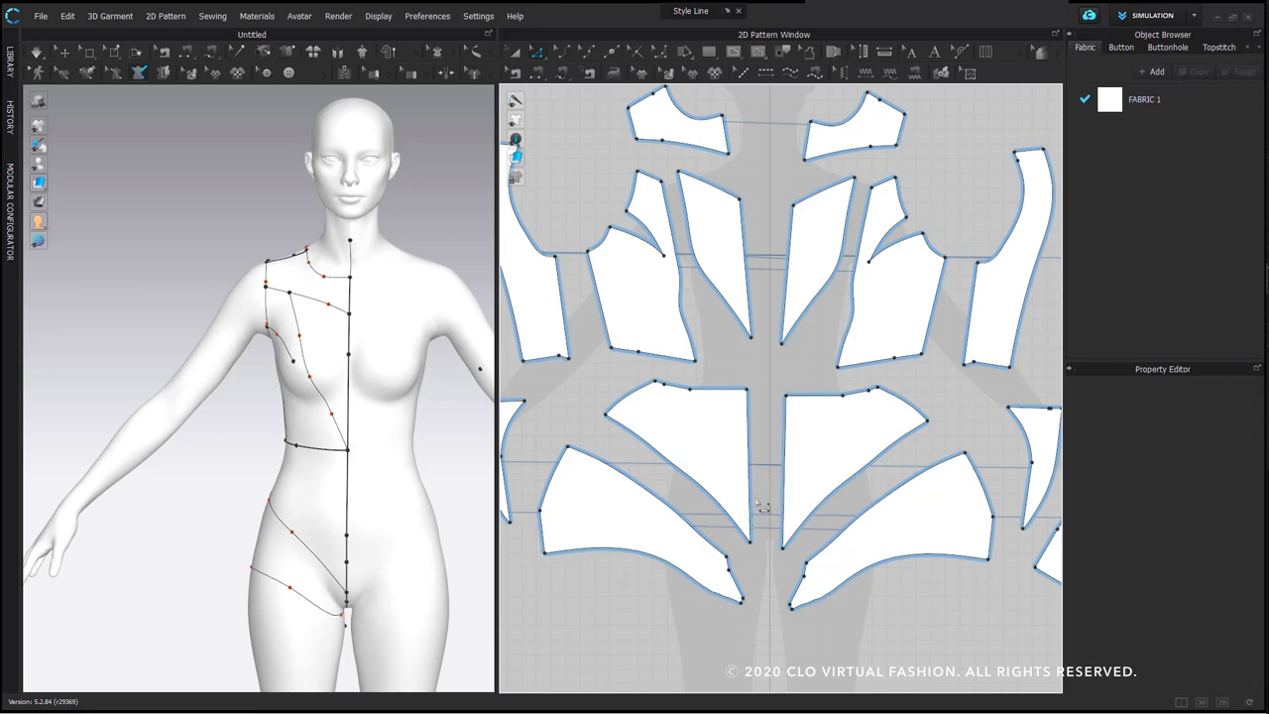
# Sew the centre front edges of the two mirrored front yoke pieces together
pyautogui.press('t')
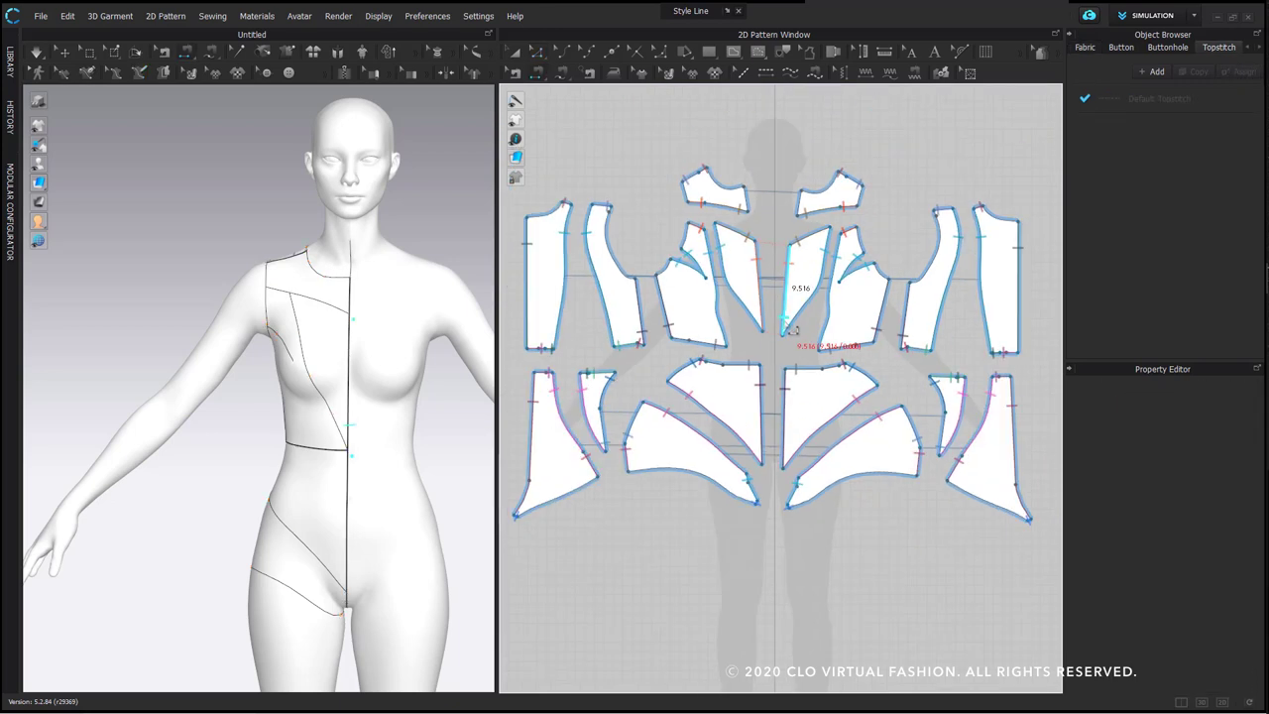
pyautogui.click(749, 206)
pyautogui.click(799, 208)
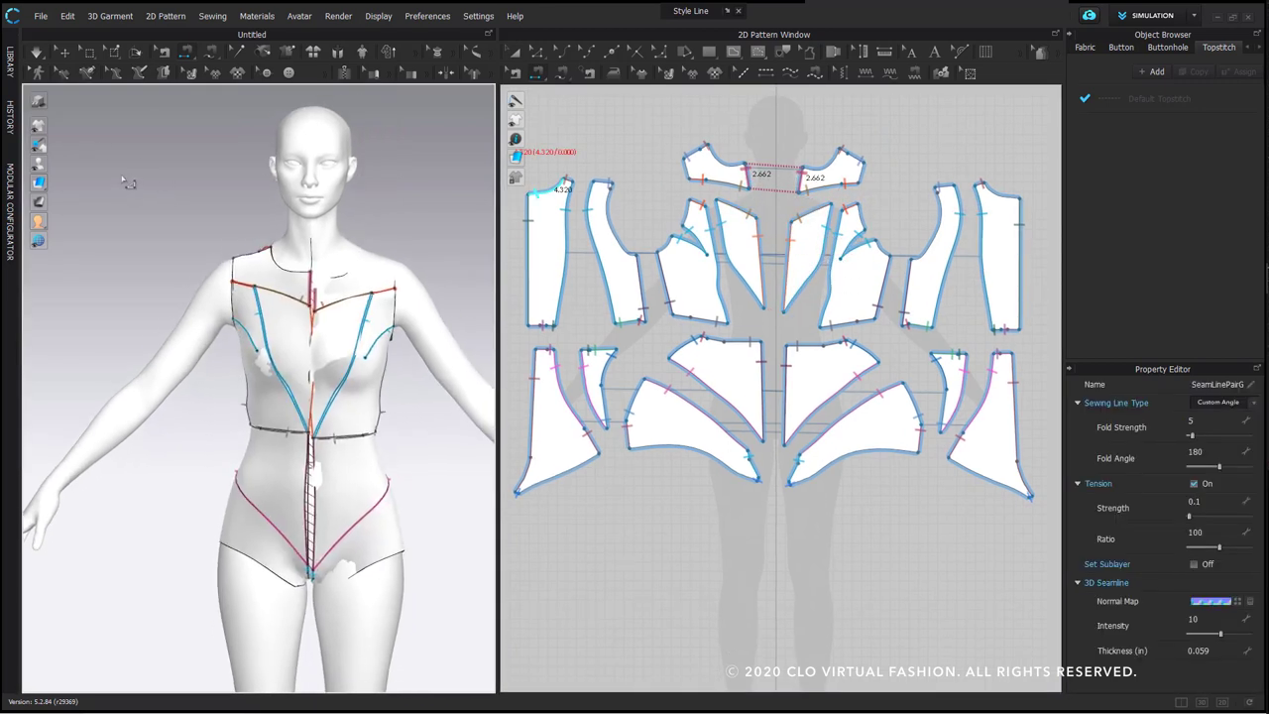
# Simulate the sewn garment so that it drapes on the avatar
pyautogui.moveTo(122, 179); pyautogui.dragTo(114, 172, button='middle')
pyautogui.click(514, 52)
pyautogui.moveTo(288, 292); pyautogui.dragTo(300, 252, button='right')
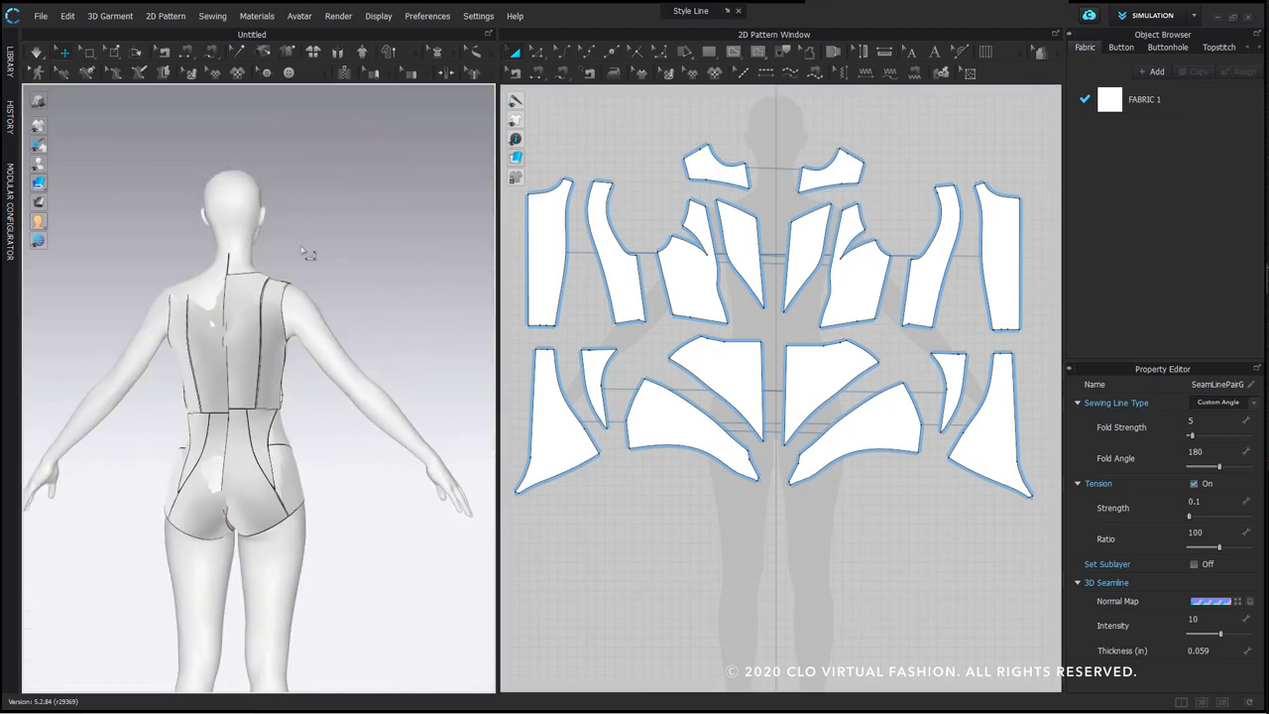
pyautogui.scroll(5, 329, 263)
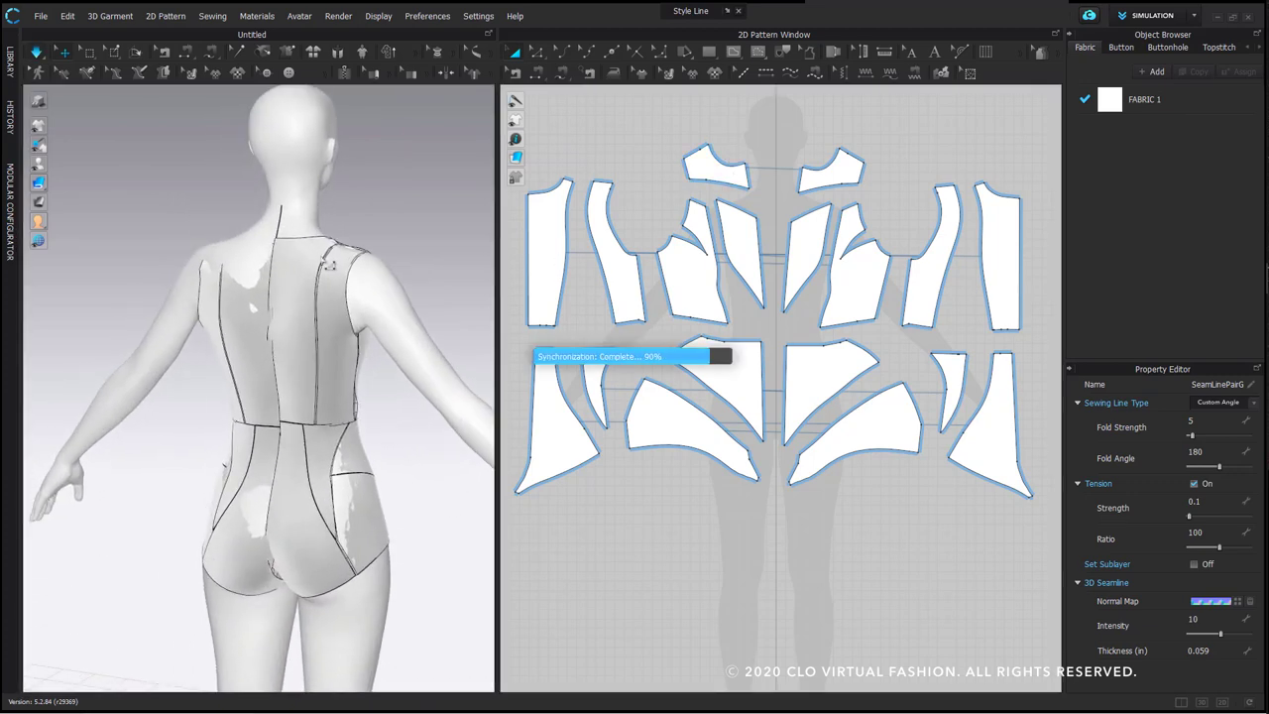
pyautogui.moveTo(261, 287); pyautogui.dragTo(337, 272, button='right')
pyautogui.press('2')
# Adjust the two front yoke pieces at the shoulders while the simulation is running
pyautogui.click(212, 223)
pyautogui.click(332, 220)
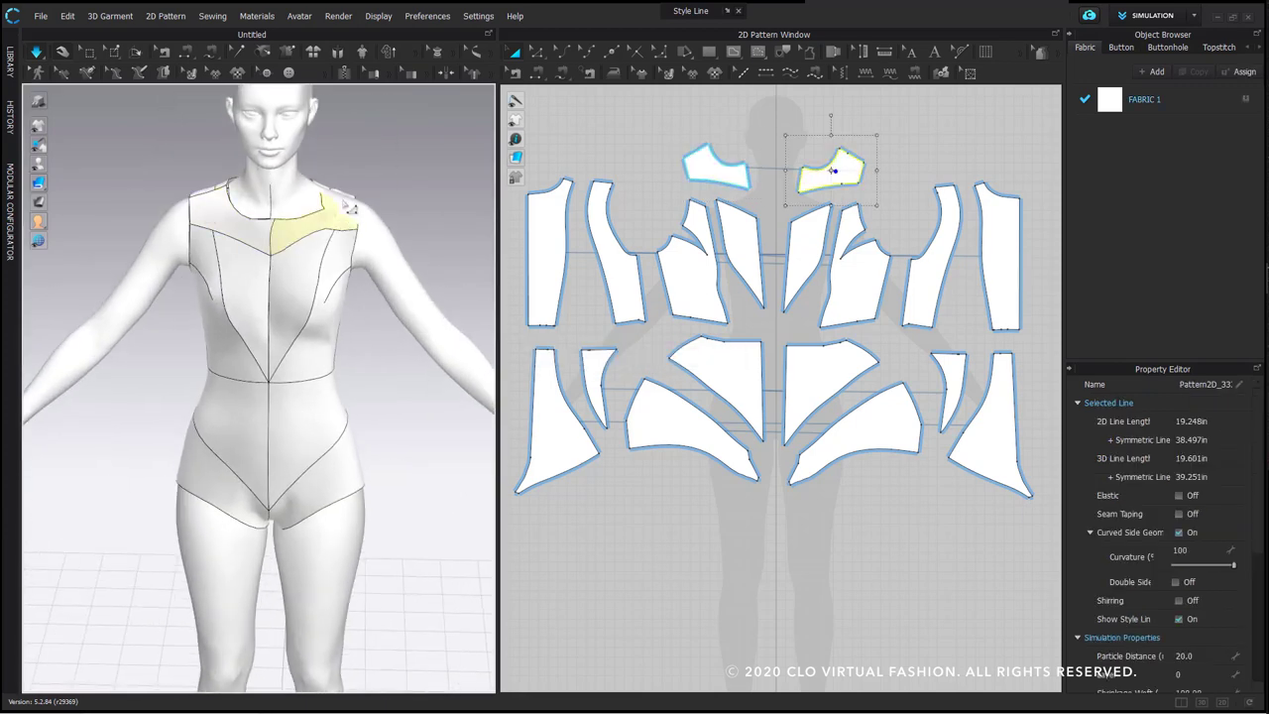
pyautogui.moveTo(319, 196); pyautogui.dragTo(282, 211, button='right')
pyautogui.click(228, 212)
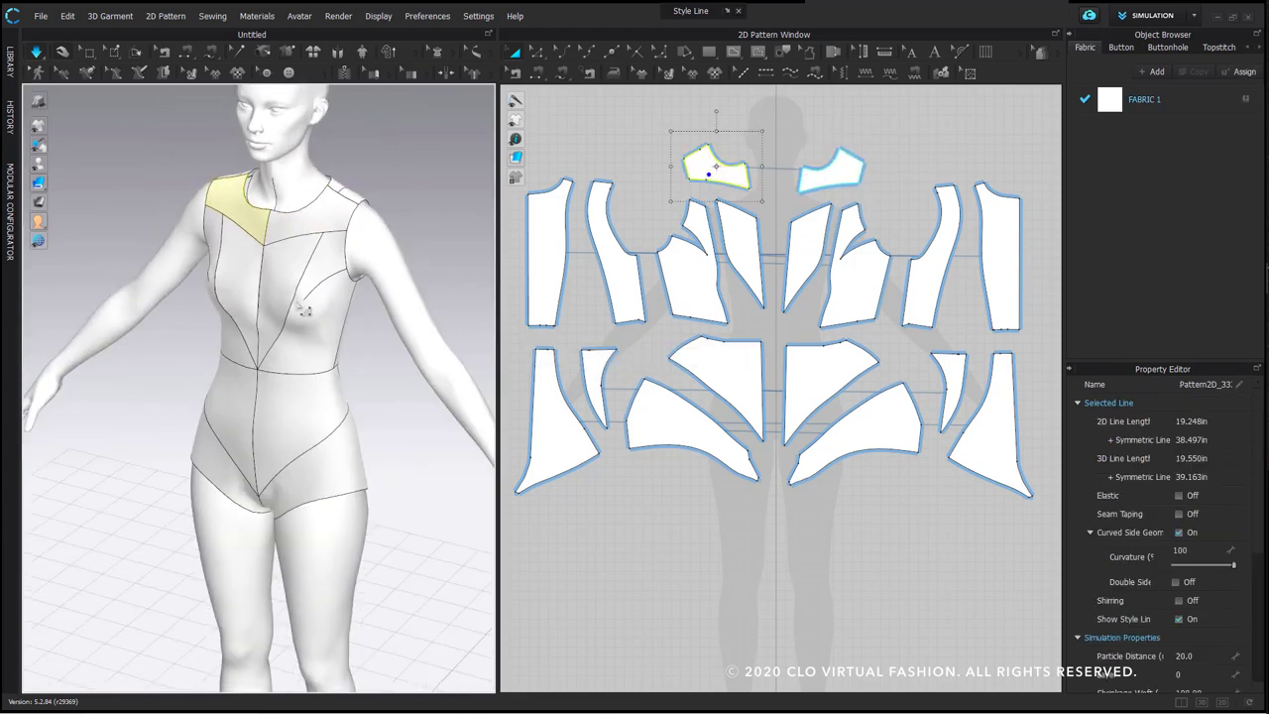
pyautogui.press('2')
pyautogui.scroll(3, 346, 320)
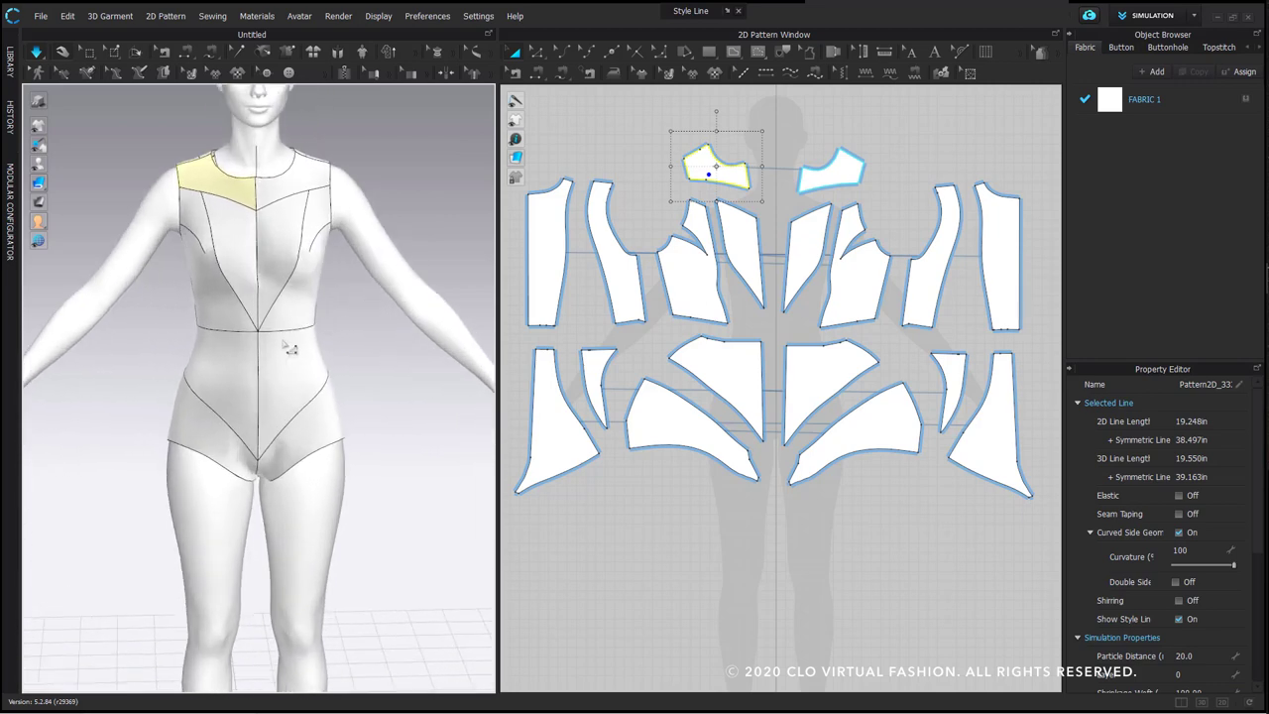
# Examine the simulated bodysuit and its seam lines from the front, side and back
pyautogui.moveTo(272, 327); pyautogui.dragTo(238, 347, button='right')
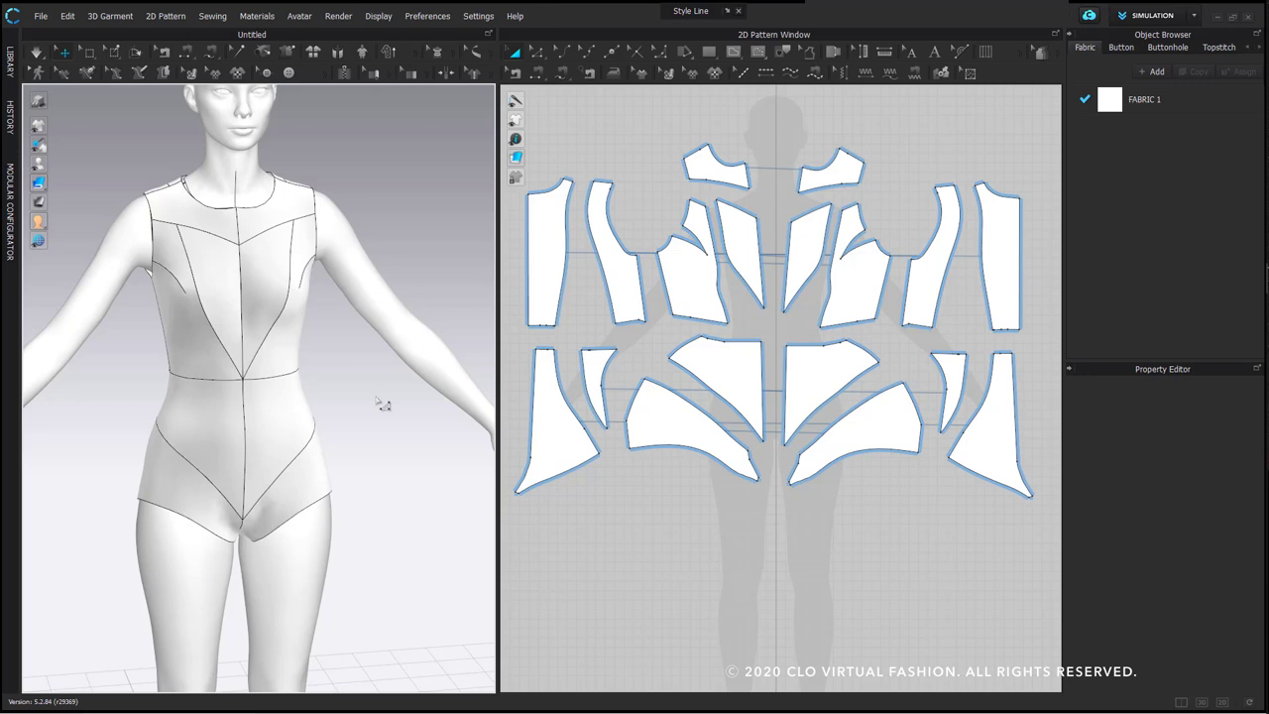
pyautogui.moveTo(376, 398); pyautogui.dragTo(319, 478, button='right')
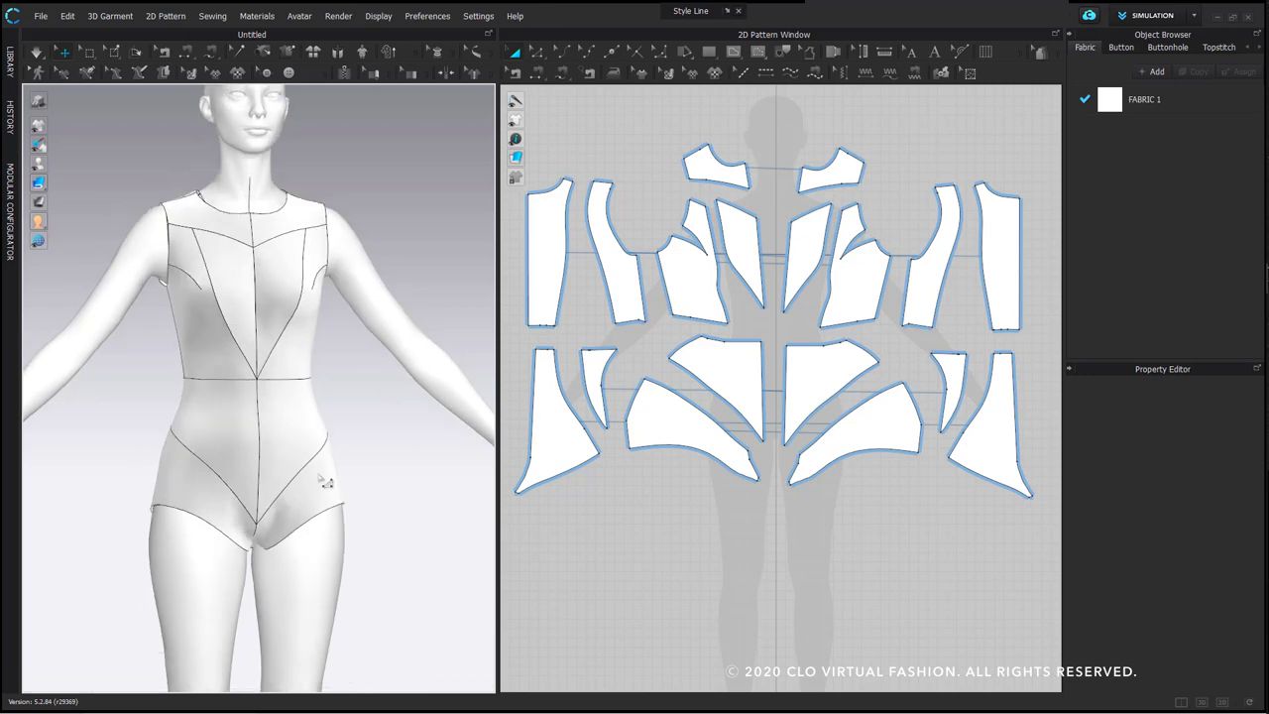
pyautogui.moveTo(325, 482); pyautogui.dragTo(309, 443, button='right')
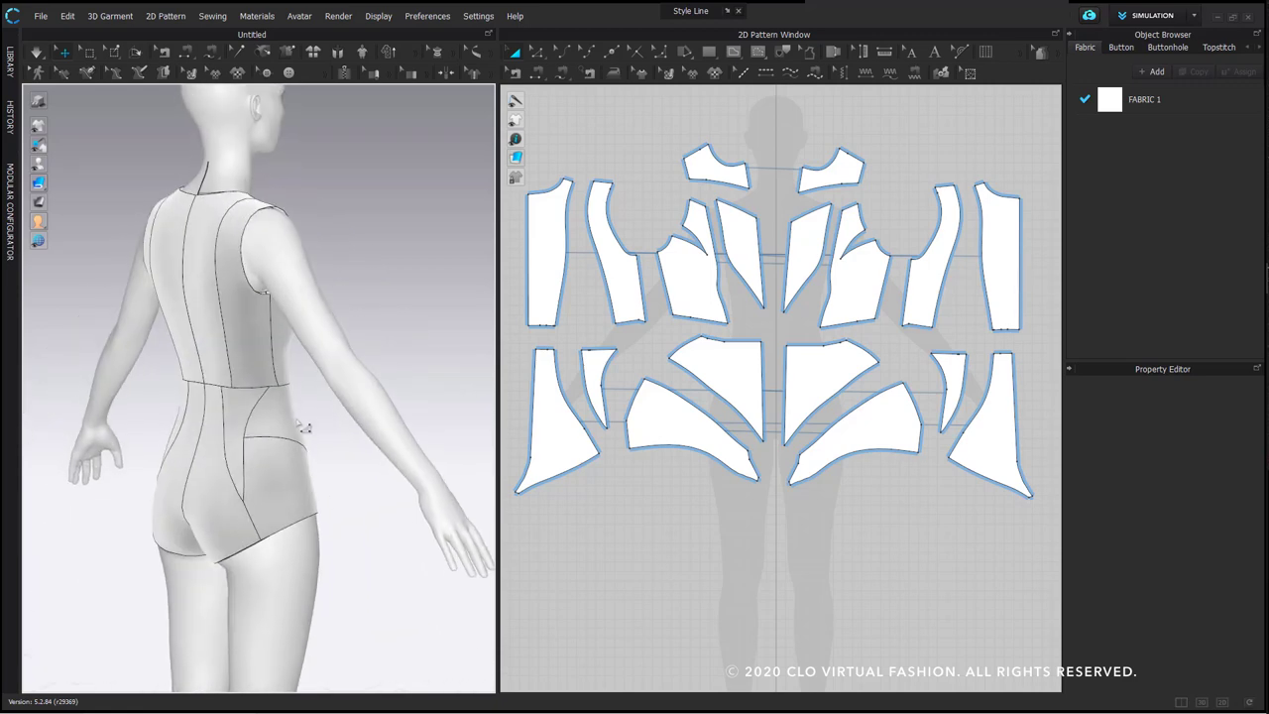
pyautogui.moveTo(199, 473); pyautogui.dragTo(150, 473, button='right')
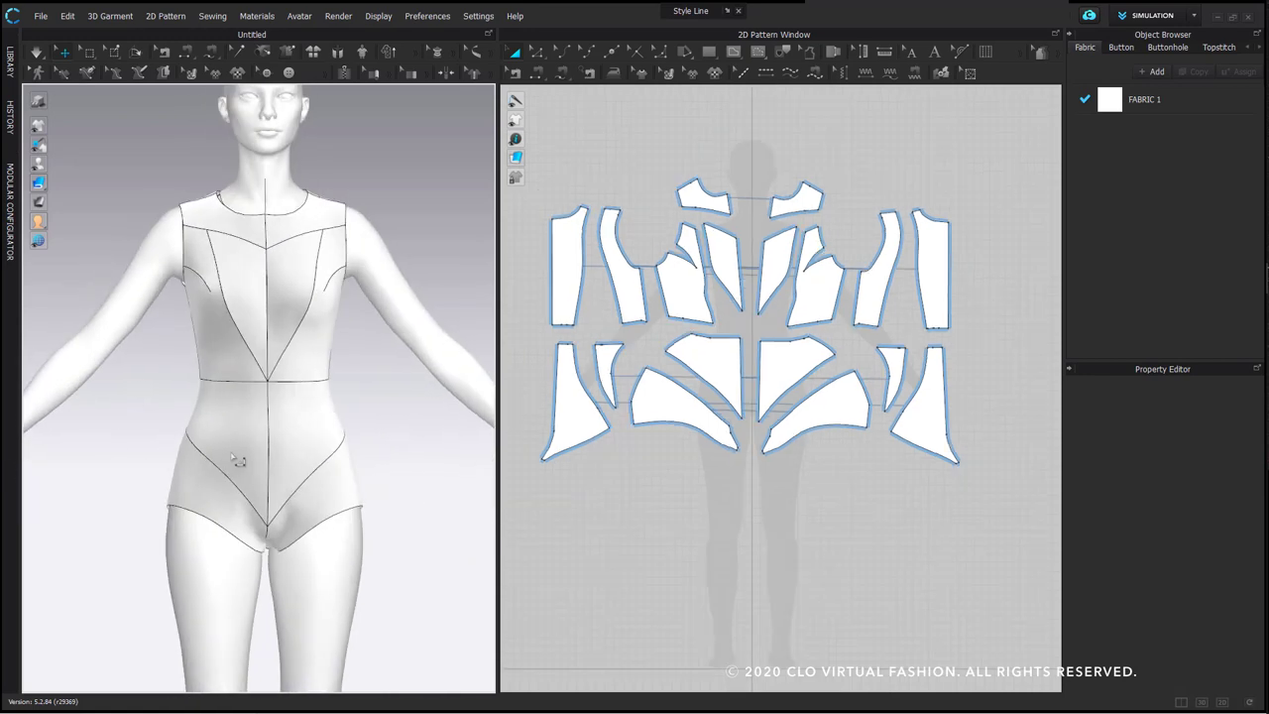
pyautogui.moveTo(238, 462); pyautogui.dragTo(326, 439, button='middle')
pyautogui.scroll(2, 326, 439)
pyautogui.moveTo(328, 282); pyautogui.dragTo(389, 278, button='right')
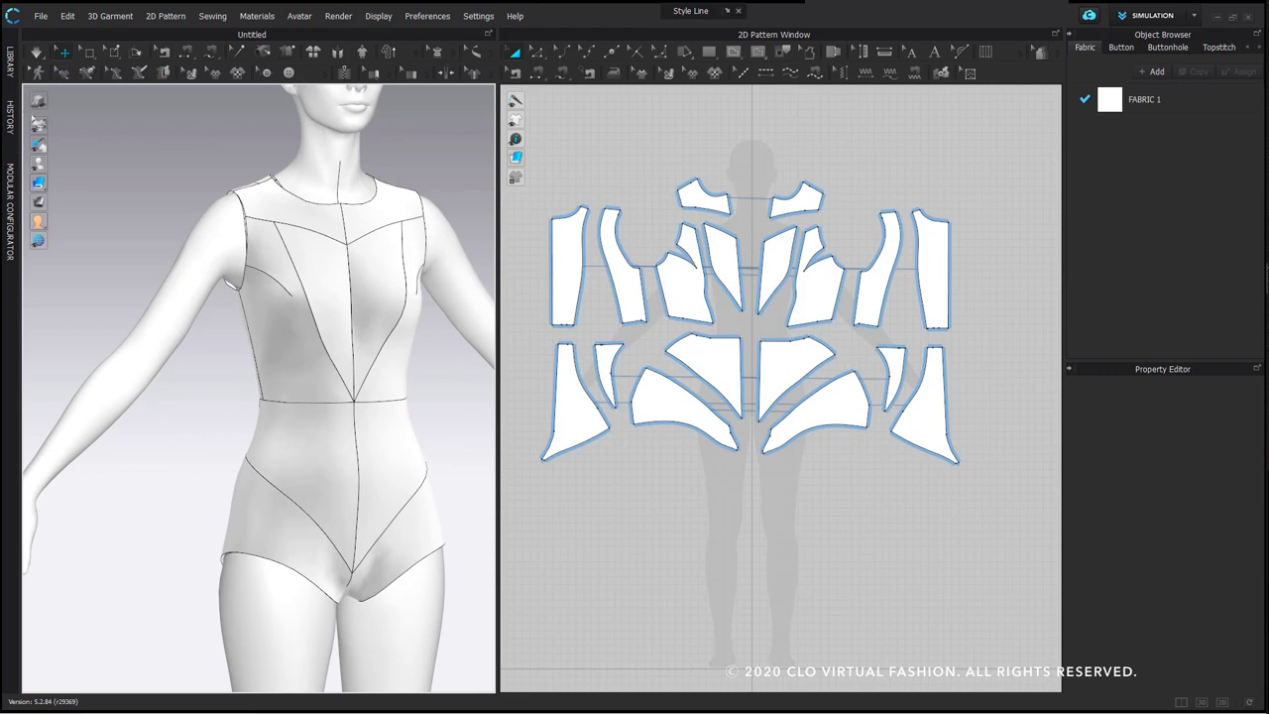
# Hide the 3D garment and start a 3D Pen style line across the front of the avatar's right wrist
pyautogui.click(59, 127)
pyautogui.moveTo(344, 255); pyautogui.dragTo(347, 264, button='middle')
pyautogui.click(139, 72)
pyautogui.moveTo(258, 325); pyautogui.dragTo(243, 397, button='right')
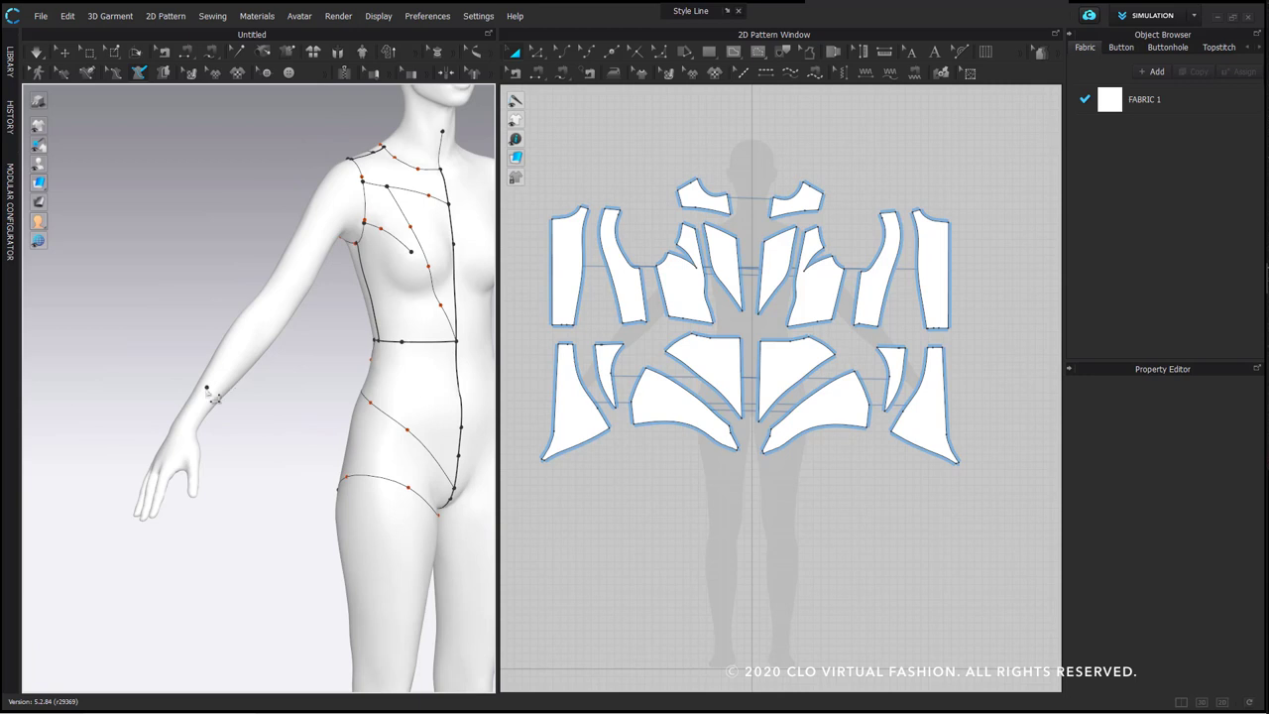
pyautogui.moveTo(212, 417)
pyautogui.mouseDown(button='right')
pyautogui.moveTo(148, 410)
pyautogui.moveTo(220, 396)
pyautogui.mouseUp(button='right')
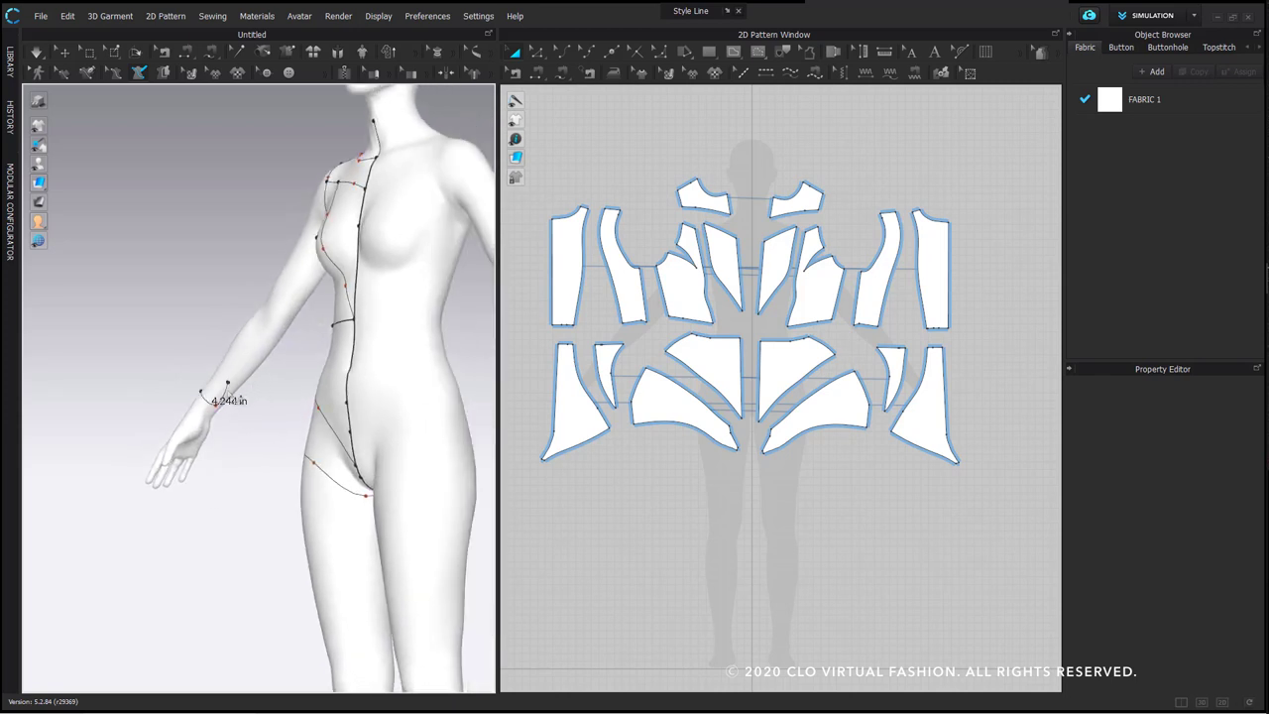
# Continue the style line around the back of the wrist and finish it so that it encircles the wrist
pyautogui.keyDown('ctrl'); pyautogui.click(239, 404); pyautogui.keyUp('ctrl')
pyautogui.scroll(5, 273, 421)
pyautogui.moveTo(264, 454); pyautogui.dragTo(205, 437, button='right')
pyautogui.moveTo(301, 395); pyautogui.dragTo(302, 407, button='middle')
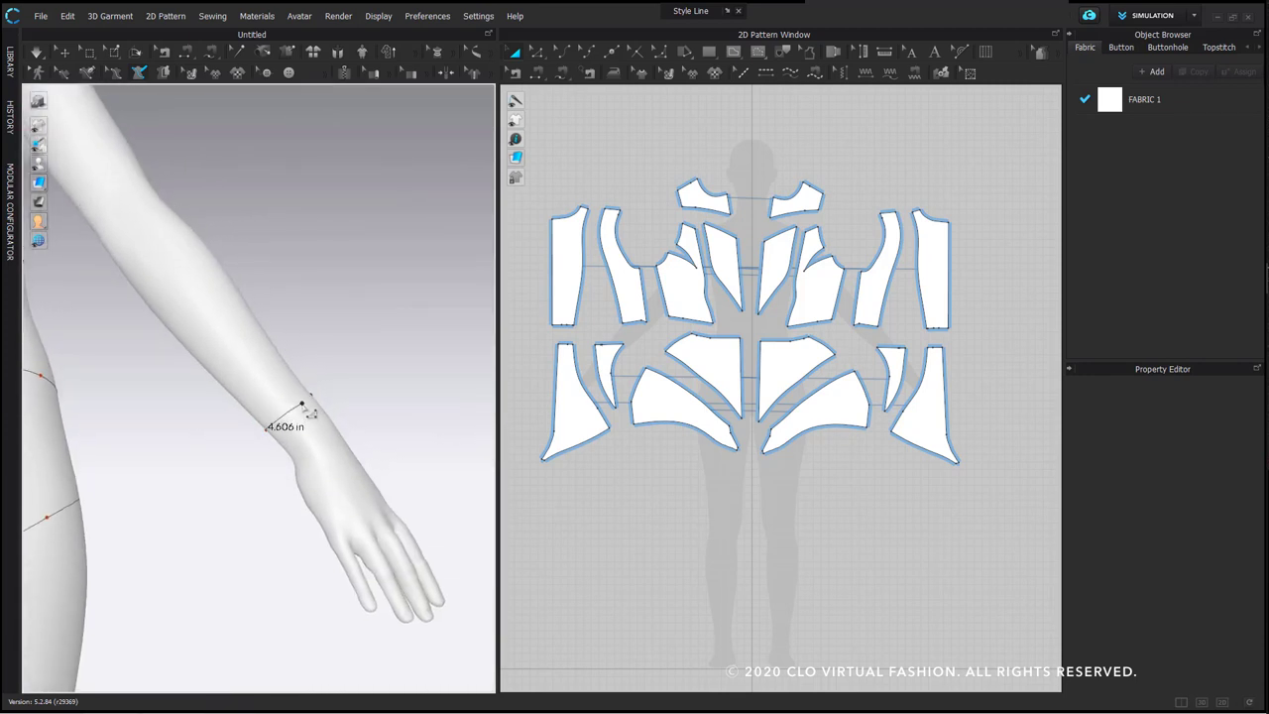
pyautogui.moveTo(304, 403); pyautogui.dragTo(248, 401, button='right')
pyautogui.moveTo(248, 401); pyautogui.dragTo(306, 413, button='middle')
pyautogui.scroll(3, 392, 387)
pyautogui.keyDown('ctrl'); pyautogui.click(296, 405); pyautogui.keyUp('ctrl')
pyautogui.moveTo(298, 407); pyautogui.dragTo(376, 332, button='right')
pyautogui.doubleClick(400, 437)
# Draw a curved style line about 18.7 in long along the underside of the arm, from the underarm to the wrist line
pyautogui.scroll(-3, 425, 448)
pyautogui.click(428, 310)
pyautogui.keyDown('ctrl'); pyautogui.click(414, 301); pyautogui.keyUp('ctrl')
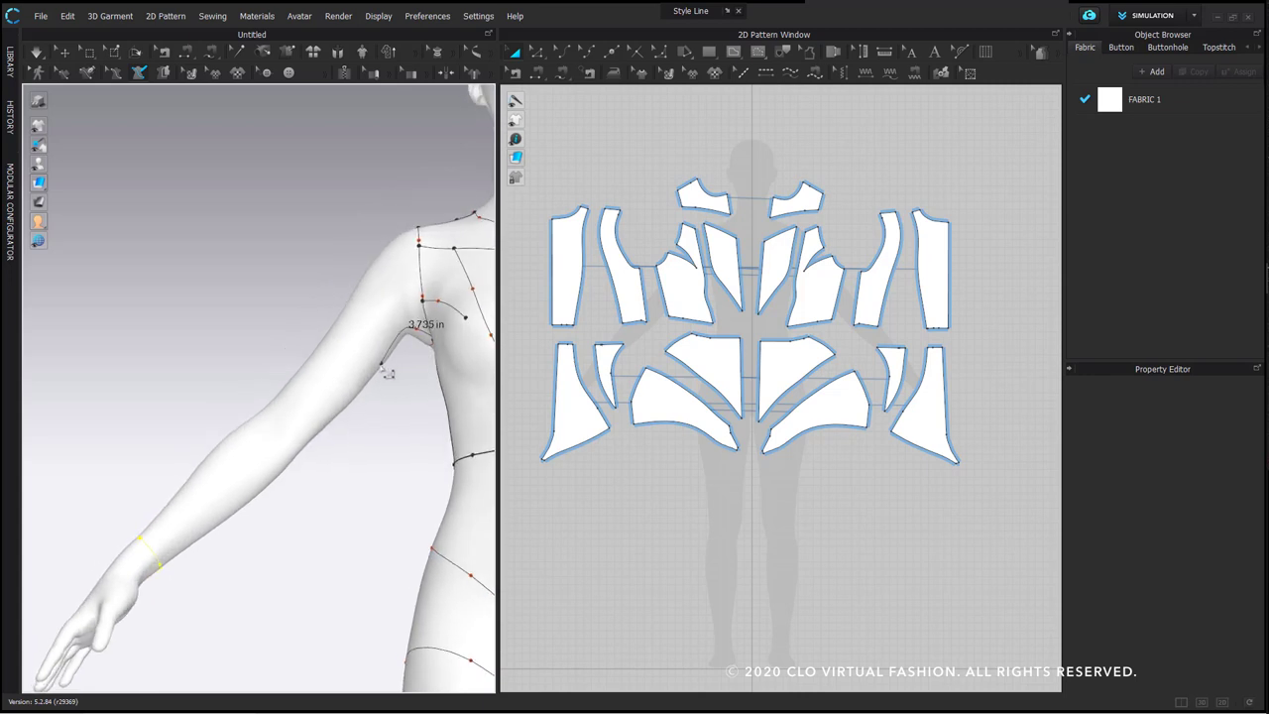
pyautogui.click(374, 373)
pyautogui.click(290, 457)
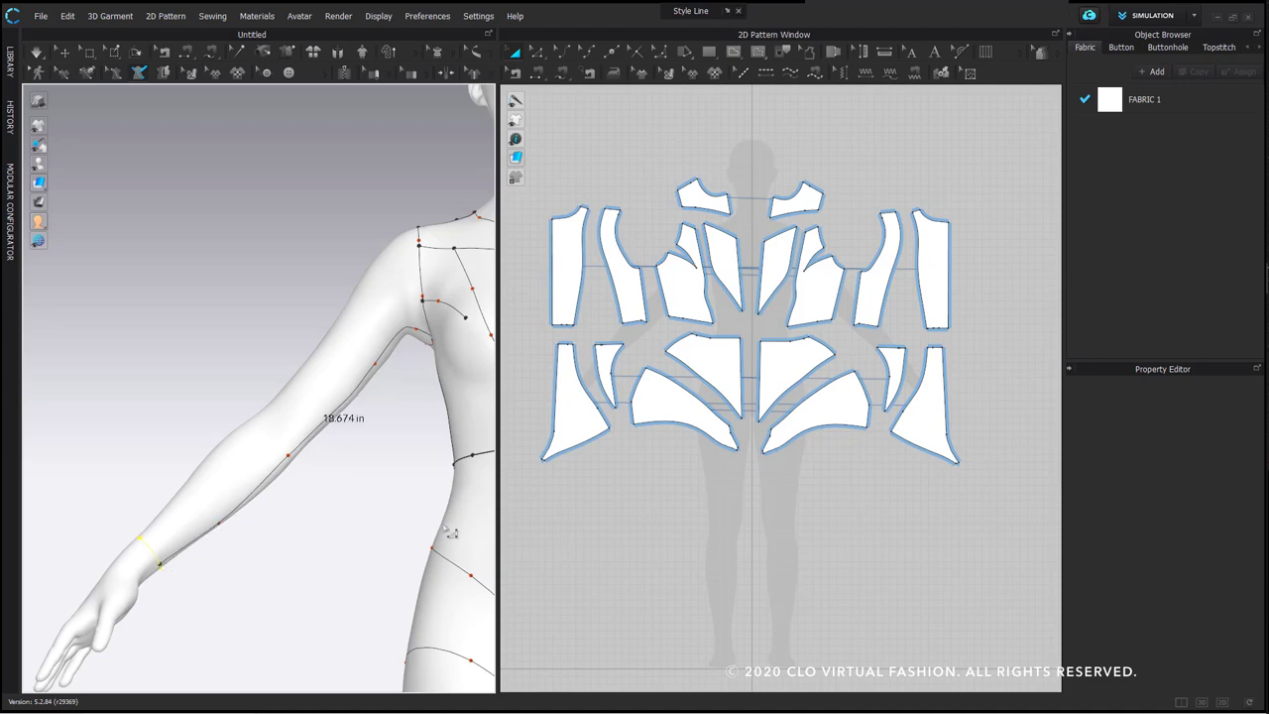
pyautogui.press('Return')
# Start flattening the style line areas and check which areas on the arm and front bodice can be selected
pyautogui.scroll(-5, 369, 421)
pyautogui.moveTo(369, 420); pyautogui.dragTo(310, 470, button='right')
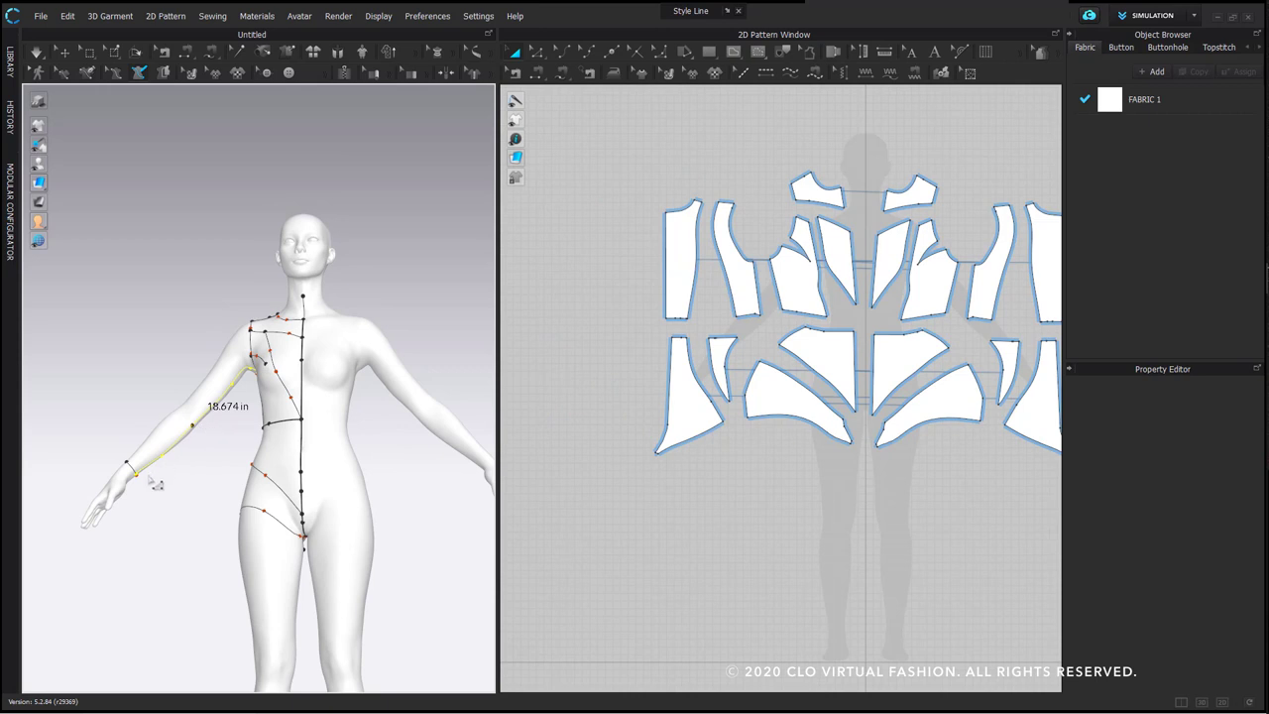
pyautogui.moveTo(781, 312); pyautogui.dragTo(772, 291, button='middle')
pyautogui.click(164, 73)
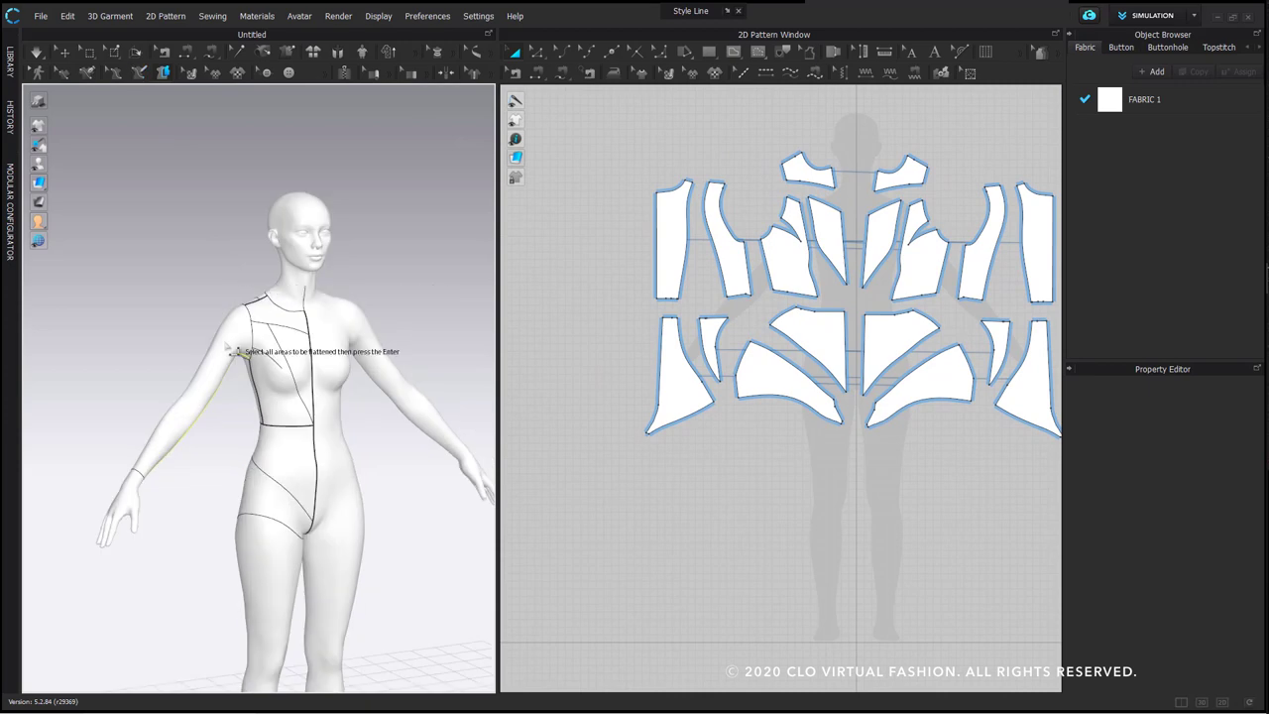
pyautogui.moveTo(299, 388); pyautogui.dragTo(297, 343, button='middle')
pyautogui.moveTo(297, 343)
pyautogui.mouseDown(button='right')
pyautogui.moveTo(490, 356)
pyautogui.moveTo(317, 344)
pyautogui.mouseUp(button='right')
pyautogui.scroll(6, 318, 337)
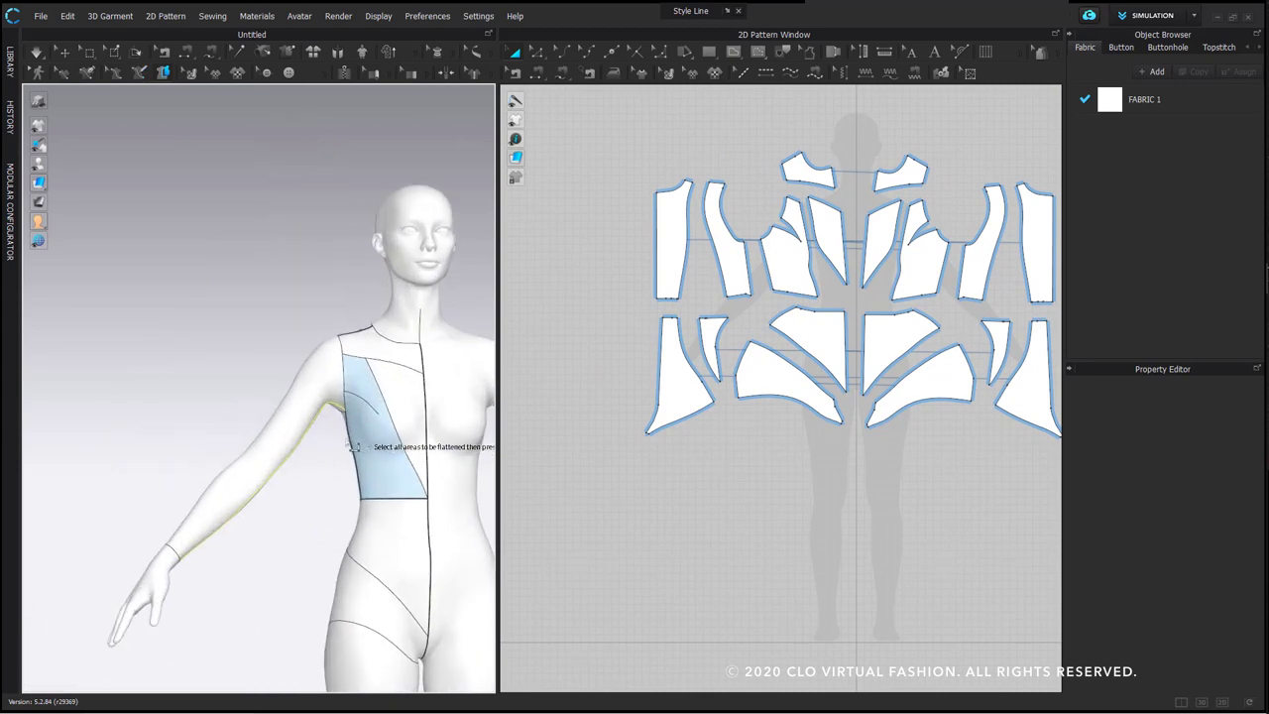
pyautogui.moveTo(299, 326); pyautogui.dragTo(266, 326, button='right')
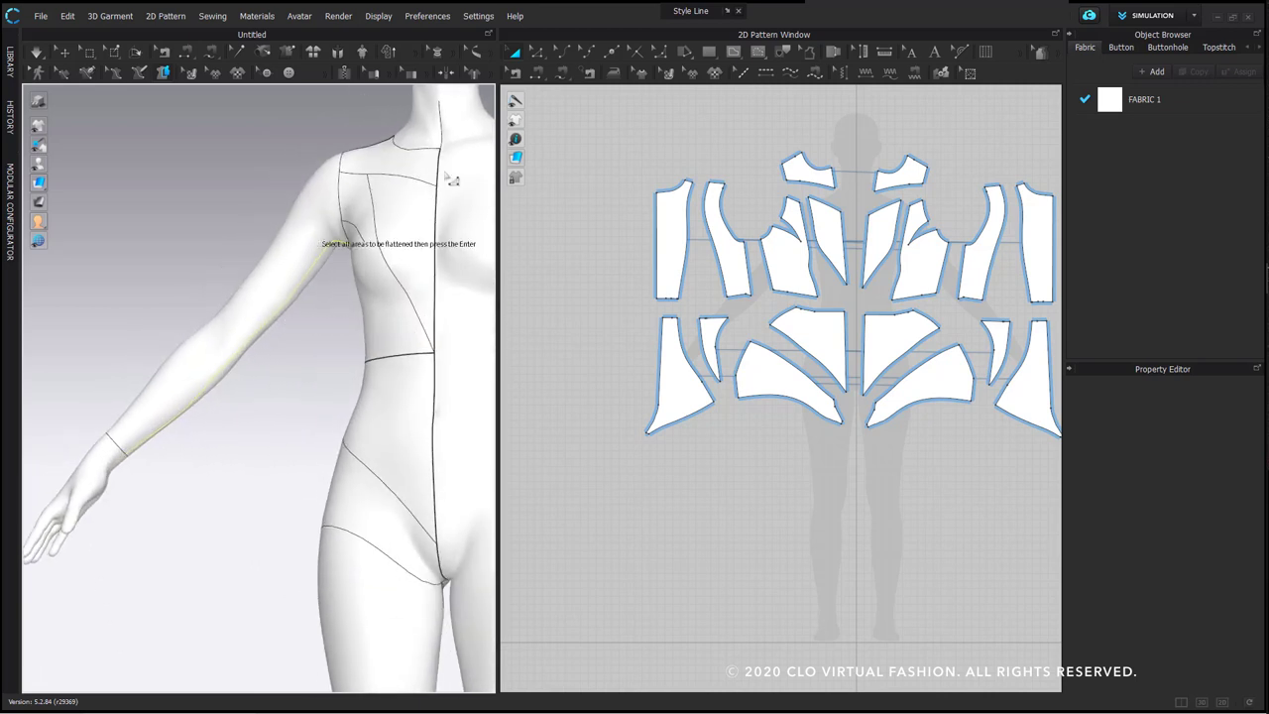
# Examine the outlined areas around the legs, back and outer arm for flattening
pyautogui.scroll(-1, 411, 269)
pyautogui.moveTo(368, 535); pyautogui.dragTo(329, 432, button='middle')
pyautogui.scroll(-1, 341, 513)
pyautogui.moveTo(344, 518); pyautogui.dragTo(310, 454, button='middle')
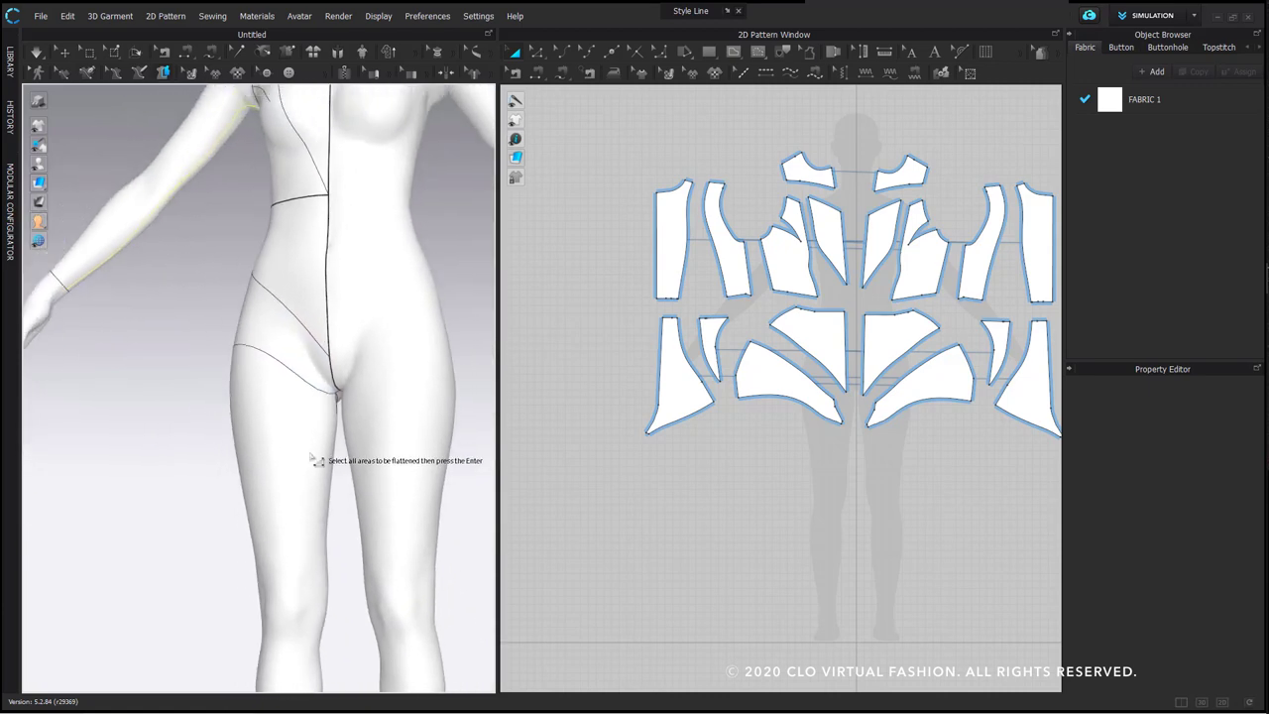
pyautogui.moveTo(297, 504); pyautogui.dragTo(298, 428, button='right')
pyautogui.moveTo(298, 428); pyautogui.dragTo(329, 539, button='middle')
pyautogui.moveTo(234, 298); pyautogui.dragTo(476, 317, button='right')
pyautogui.moveTo(476, 317); pyautogui.dragTo(260, 357, button='middle')
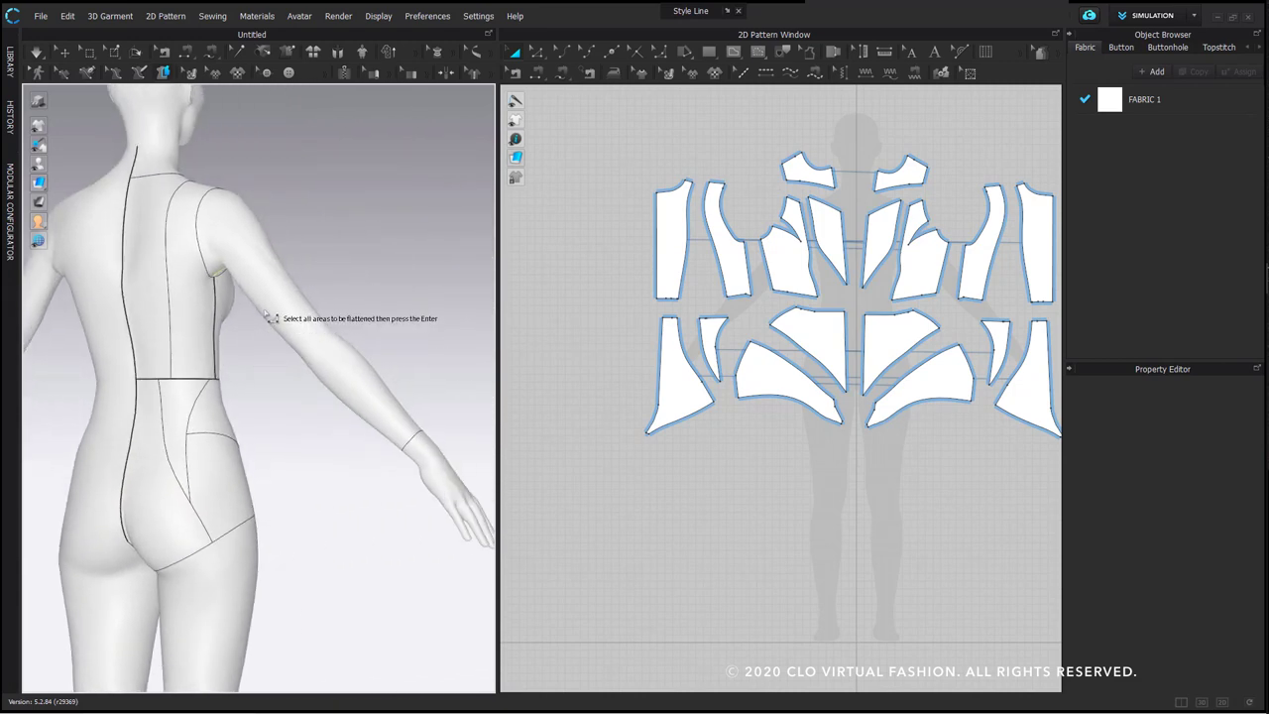
pyautogui.scroll(-3, 364, 230)
pyautogui.moveTo(364, 230); pyautogui.dragTo(323, 202, button='right')
pyautogui.moveTo(343, 263); pyautogui.dragTo(363, 347, button='right')
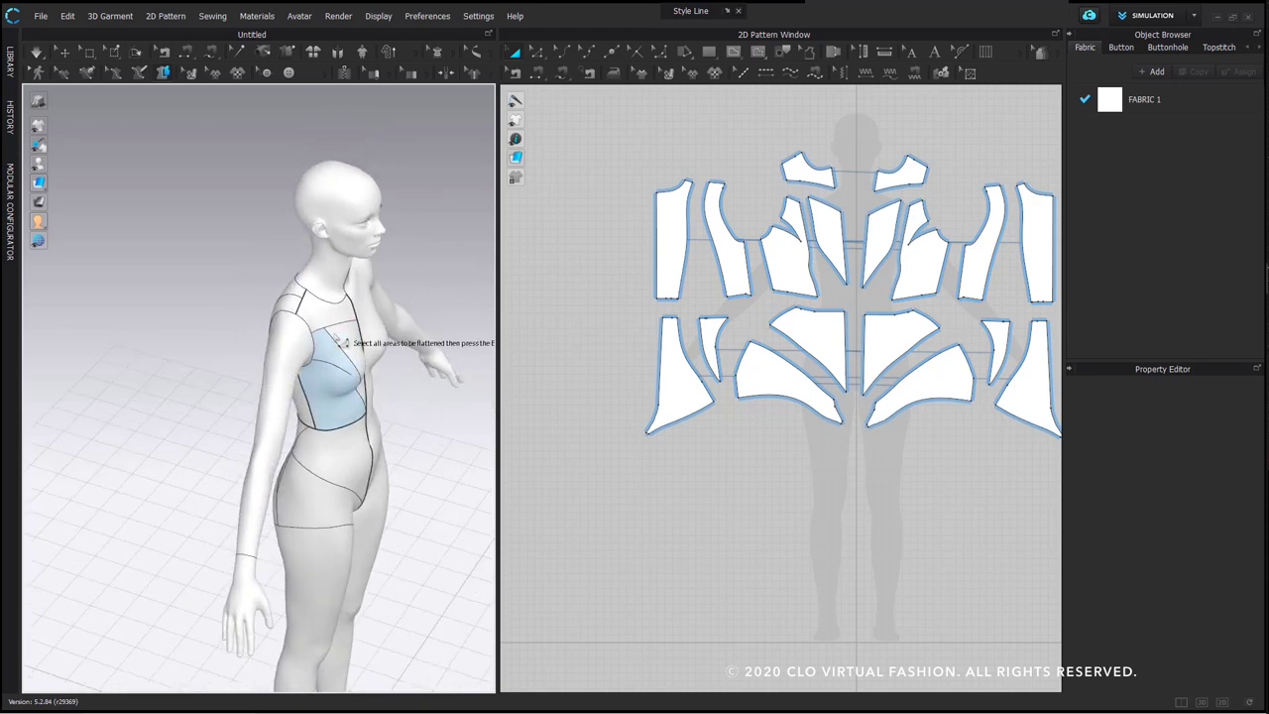
# Draw a style line about 21.2 in long down the outer arm from the shoulder to the wrist, then switch to style line editing
pyautogui.click(140, 73)
pyautogui.click(296, 313)
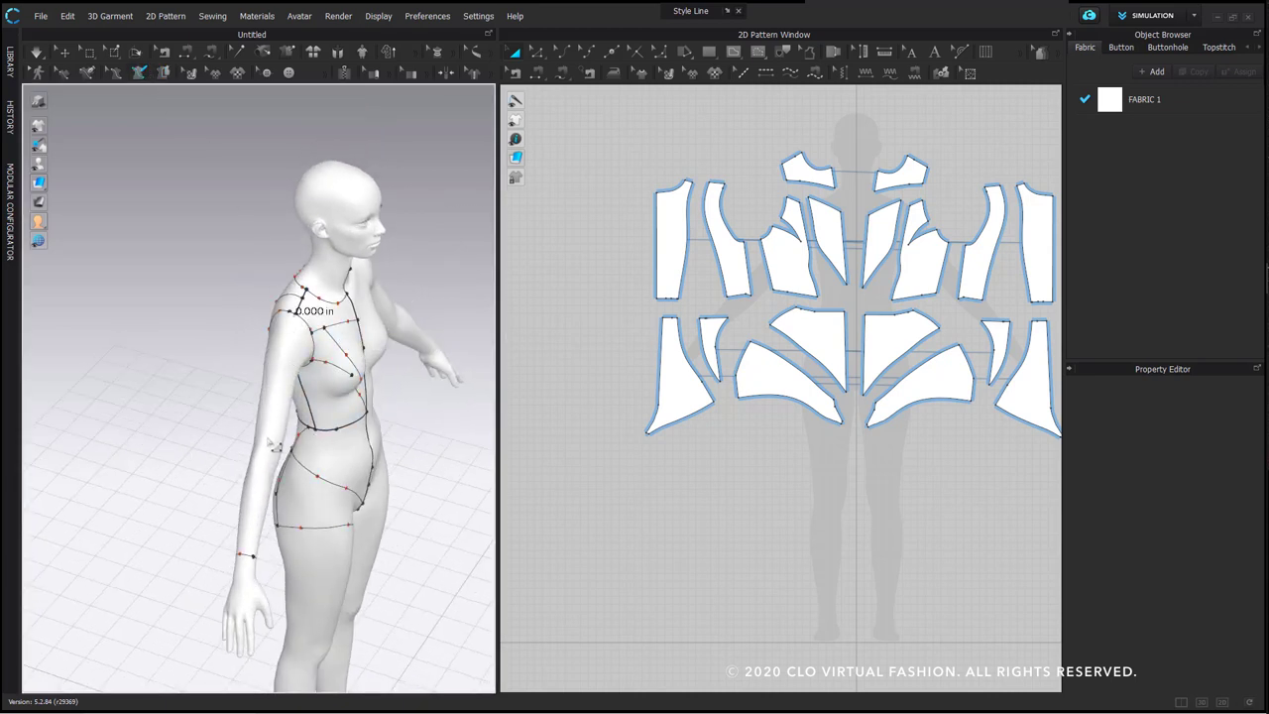
pyautogui.click(249, 558)
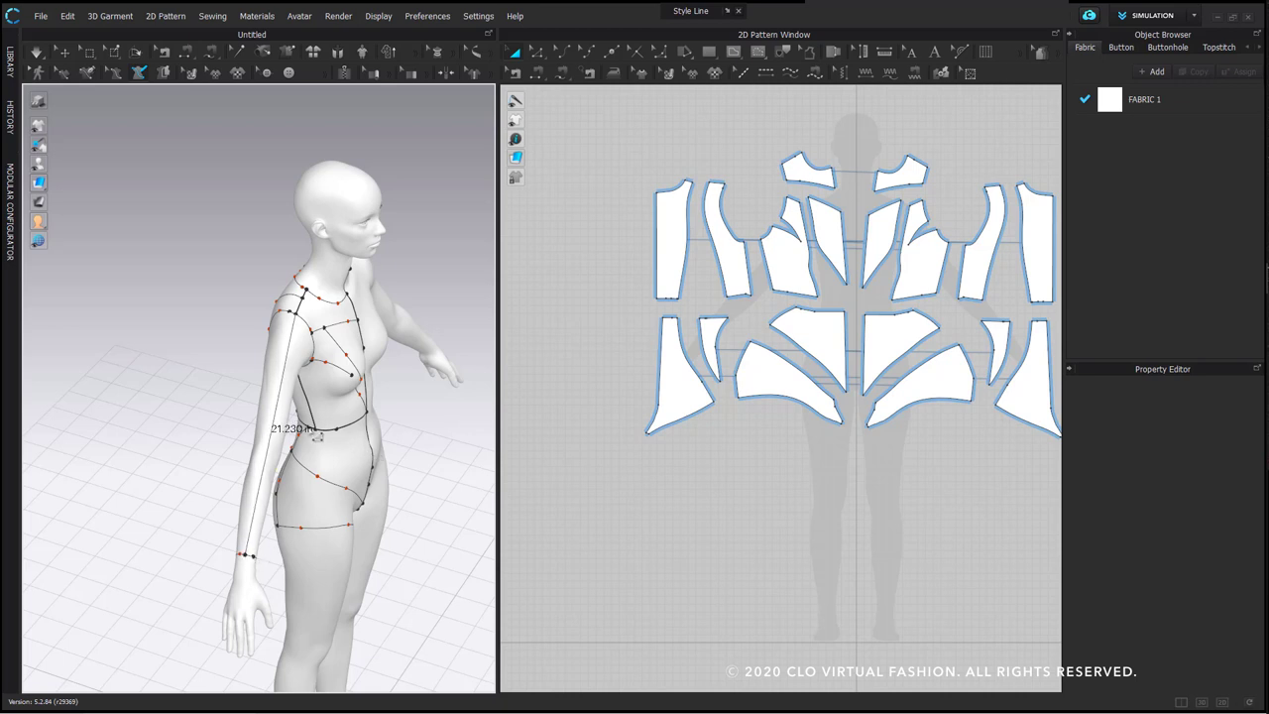
pyautogui.click(116, 73)
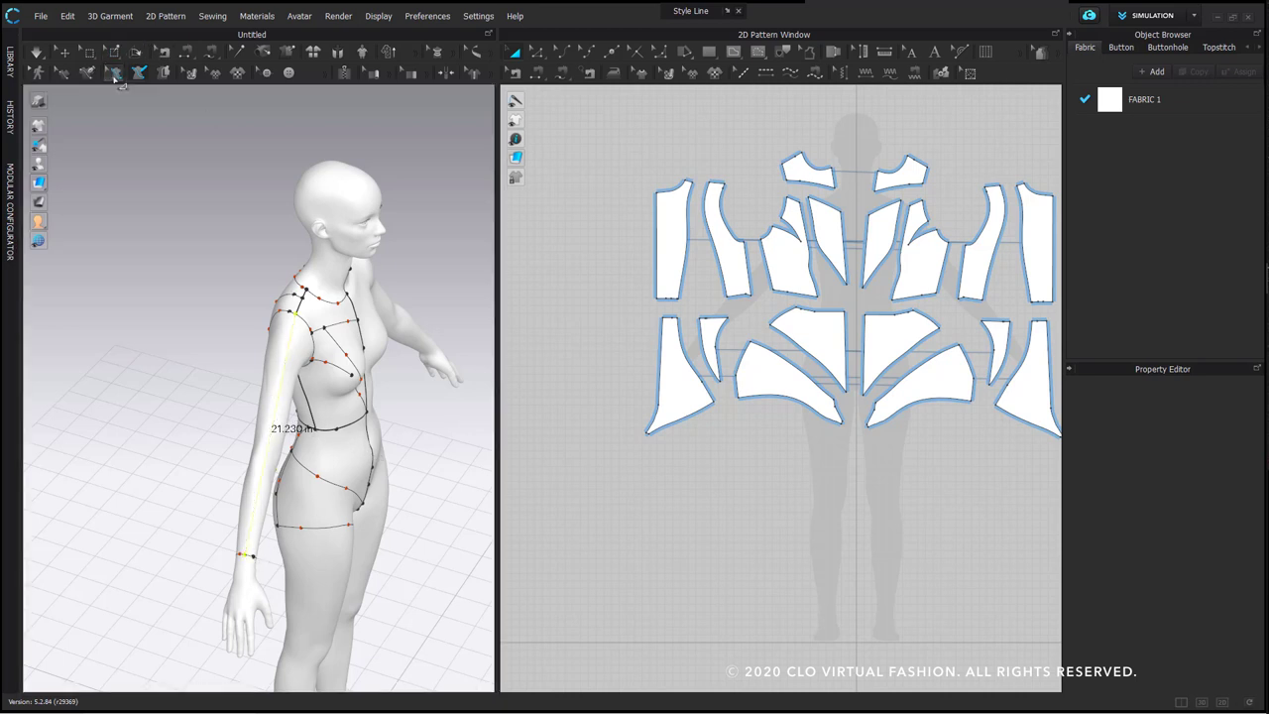
# Set the outer arm style line between the shoulder and the wrist to flatten as a straight line
pyautogui.rightClick(282, 402)
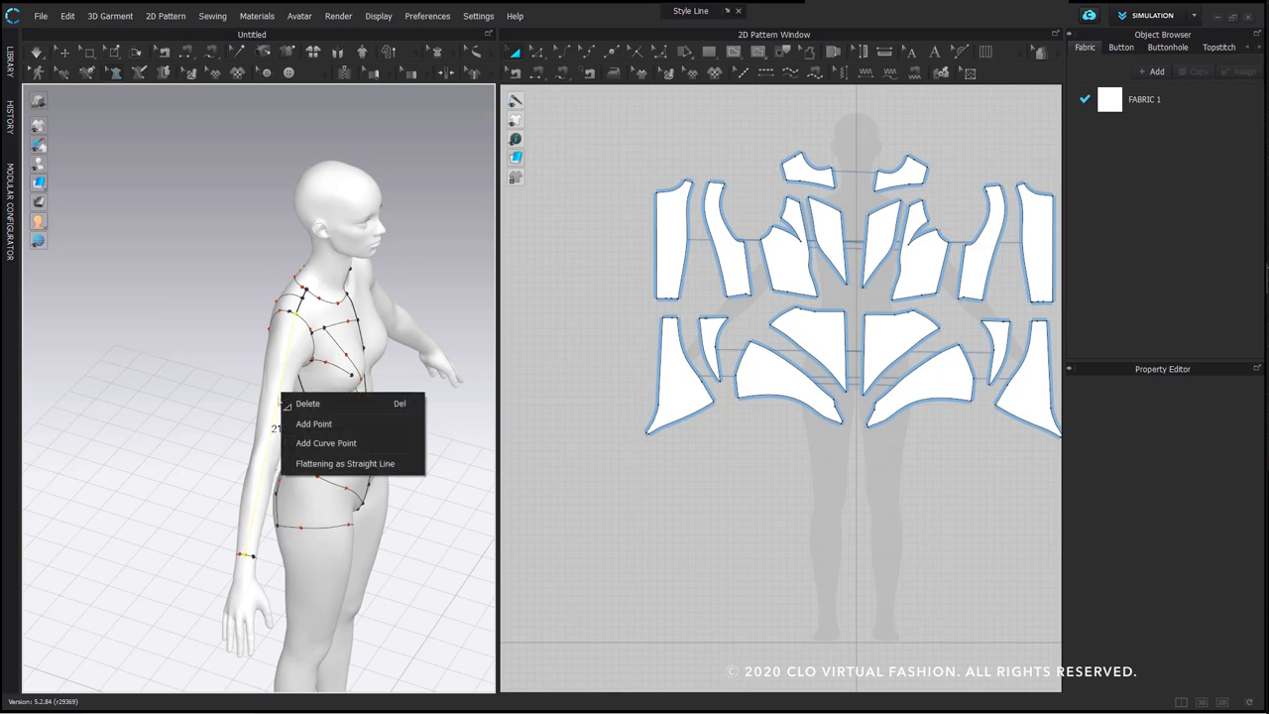
pyautogui.click(340, 464)
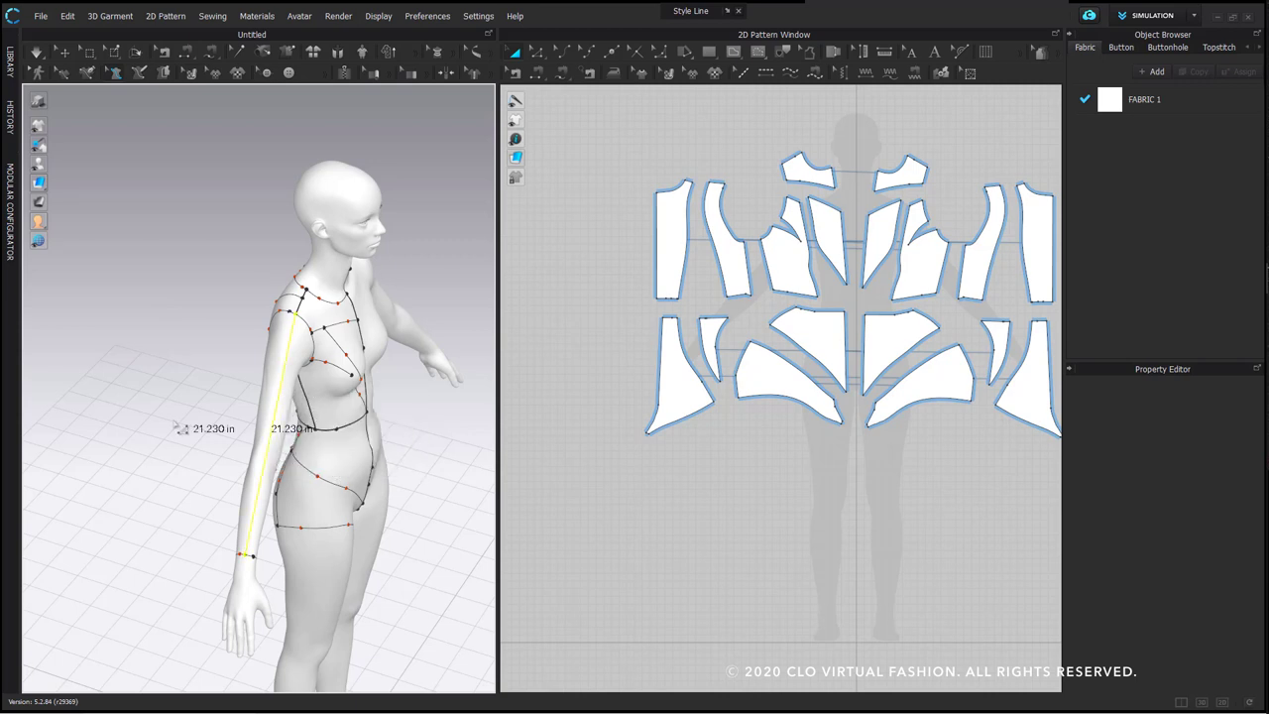
pyautogui.click(209, 359)
# Flatten the arm areas on both sides of the outer arm style line into two sleeve pattern pieces
pyautogui.moveTo(250, 440); pyautogui.dragTo(210, 413, button='right')
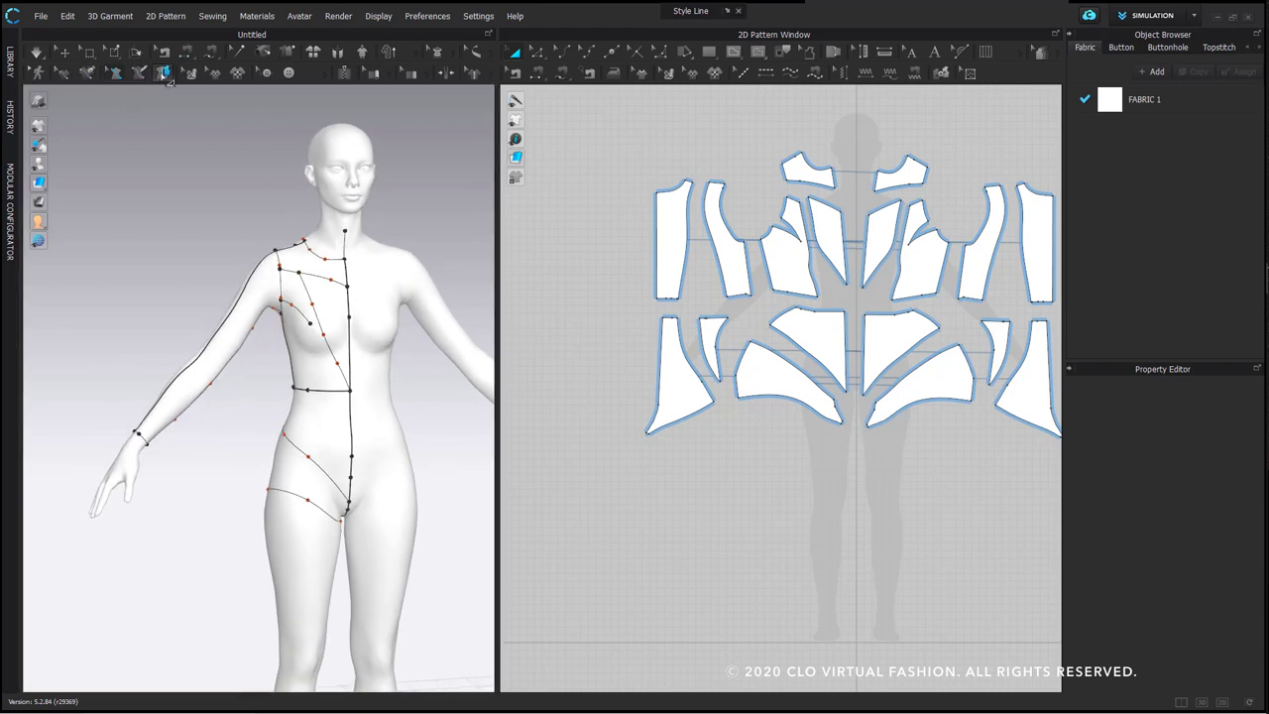
pyautogui.click(227, 371)
pyautogui.moveTo(227, 371)
pyautogui.mouseDown(button='right')
pyautogui.moveTo(463, 393)
pyautogui.moveTo(406, 363)
pyautogui.moveTo(221, 372)
pyautogui.mouseUp(button='right')
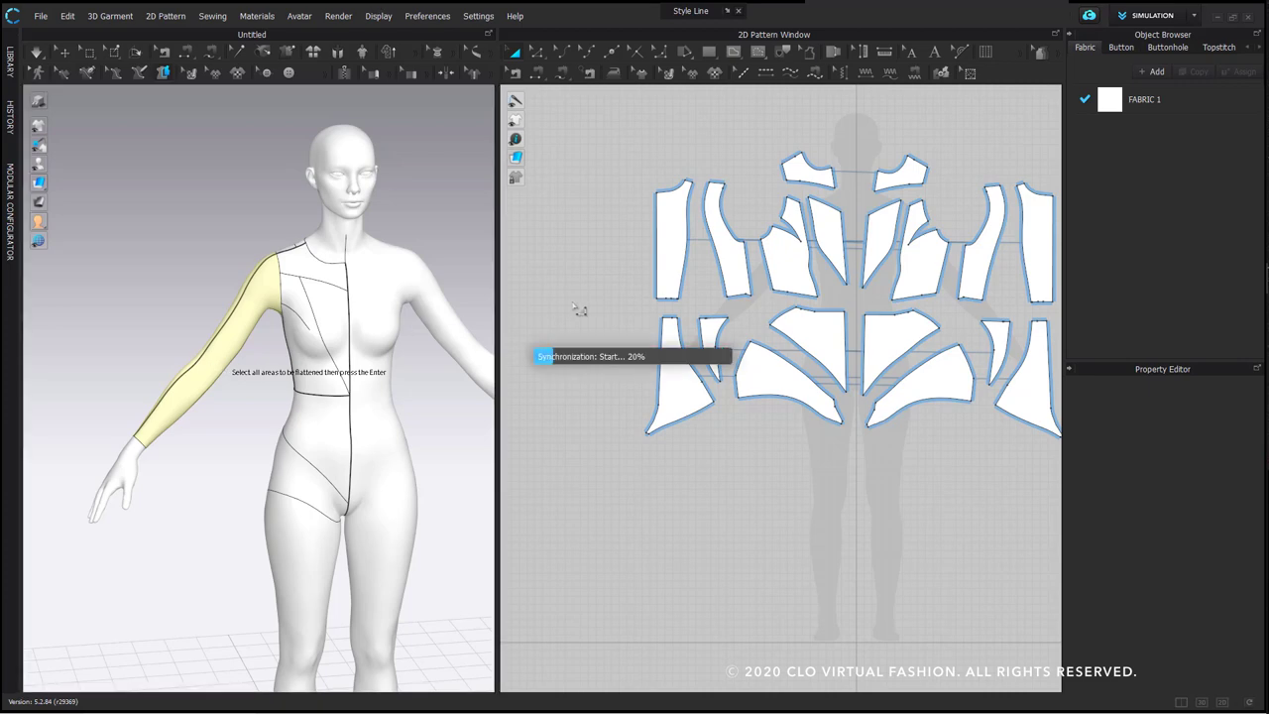
pyautogui.press('Return')
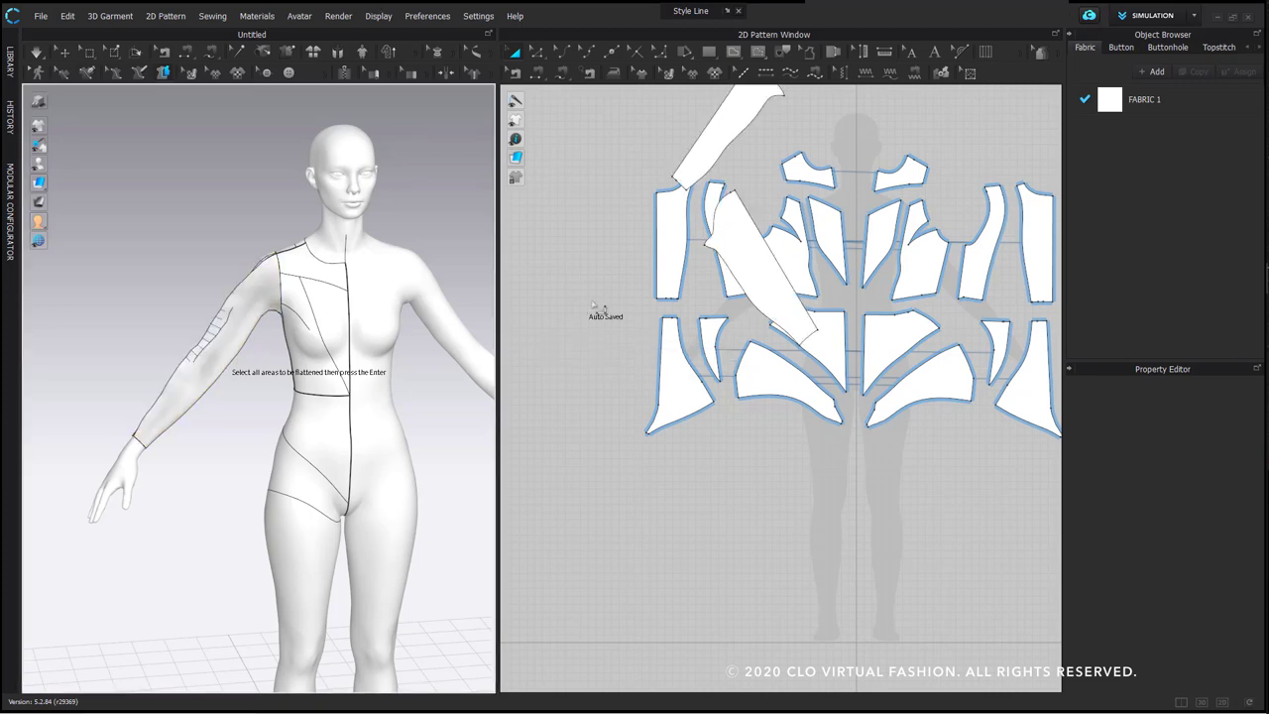
# Move the two flattened sleeve pieces clear of the bodysuit pieces, placing them side by side
pyautogui.scroll(-4, 635, 404)
pyautogui.moveTo(327, 352); pyautogui.dragTo(471, 342, button='right')
pyautogui.moveTo(685, 261); pyautogui.dragTo(590, 384)
pyautogui.moveTo(699, 342); pyautogui.dragTo(540, 347)
pyautogui.click(604, 292)
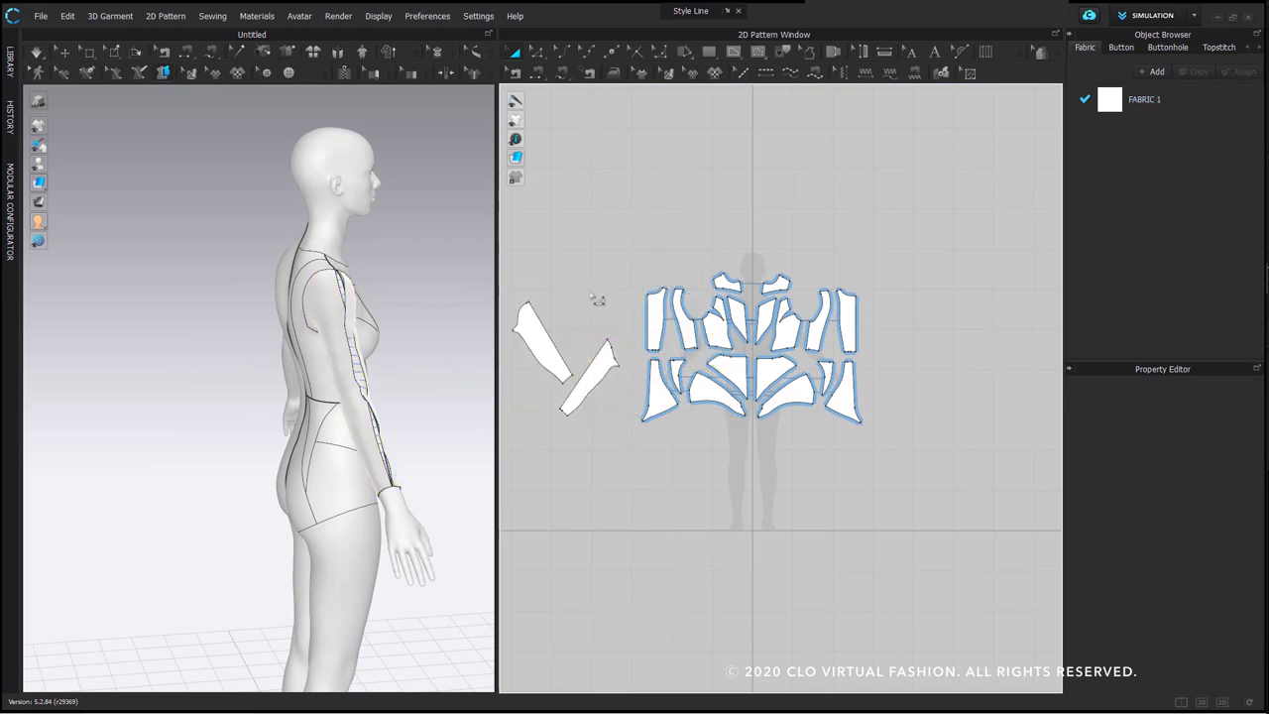
# Rotate the first sleeve piece so its straight edge faces and runs roughly parallel to the other piece's straight edge
pyautogui.scroll(5, 626, 295)
pyautogui.click(595, 380)
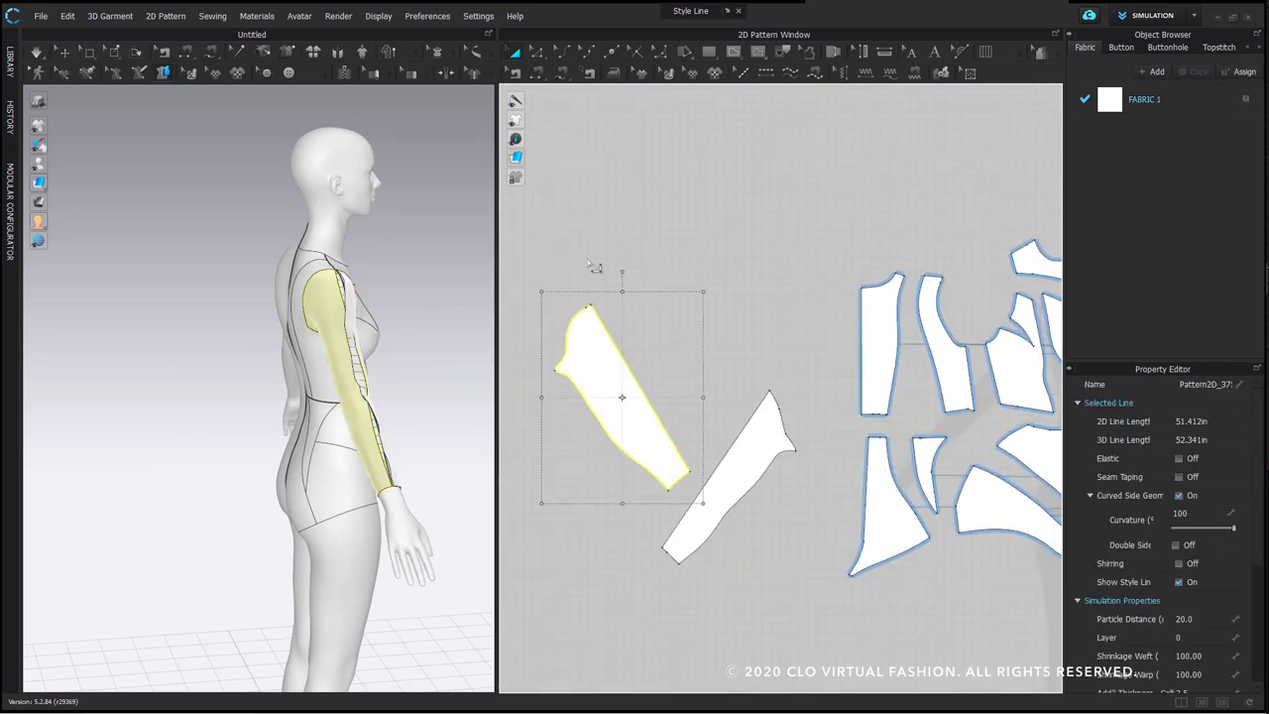
pyautogui.moveTo(625, 276); pyautogui.dragTo(793, 334)
pyautogui.click(793, 334)
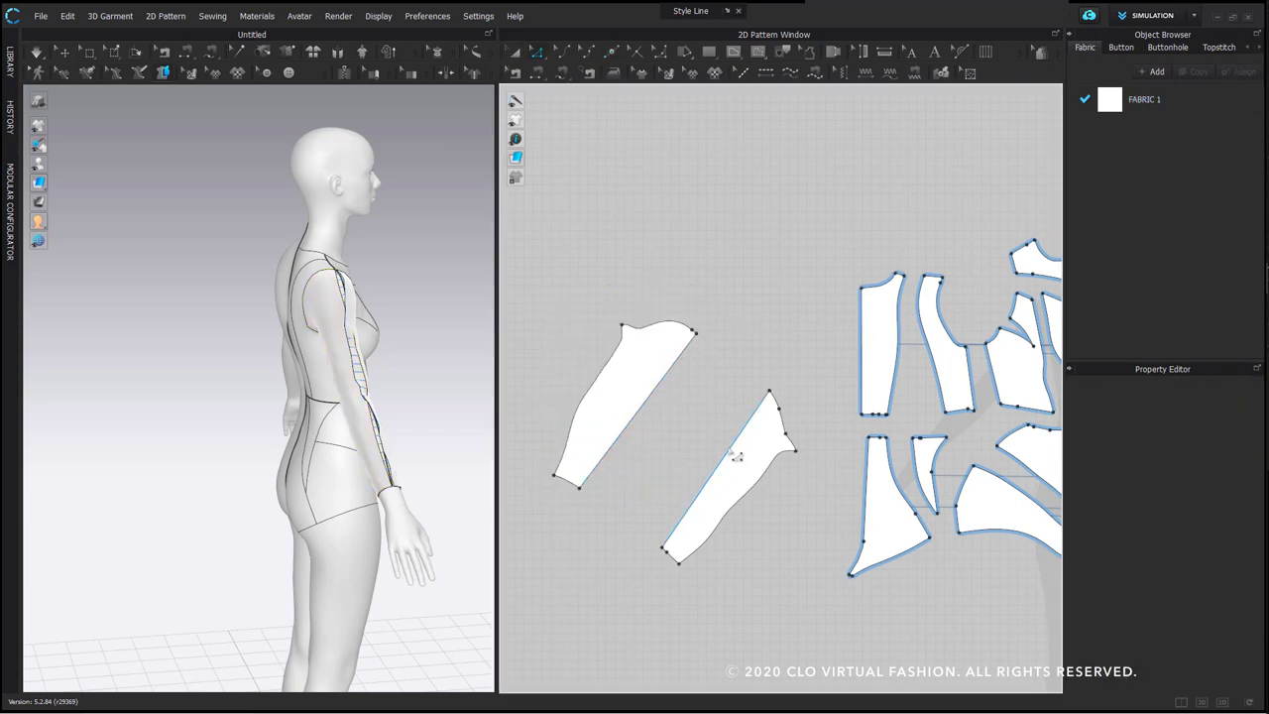
# Merge the two sleeve pieces along their straight outer arm edges into a single sleeve
pyautogui.click(734, 449)
pyautogui.keyDown('shift'); pyautogui.click(663, 381); pyautogui.keyUp('shift')
pyautogui.rightClick(662, 379)
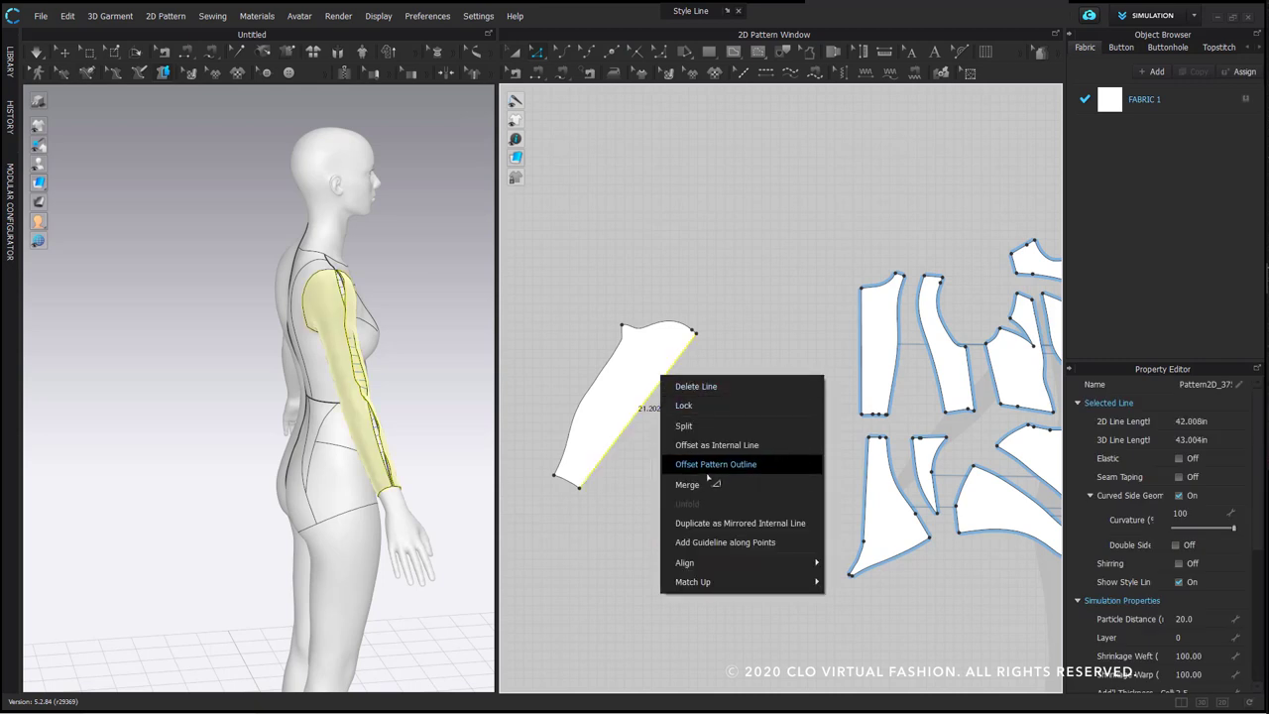
pyautogui.click(695, 483)
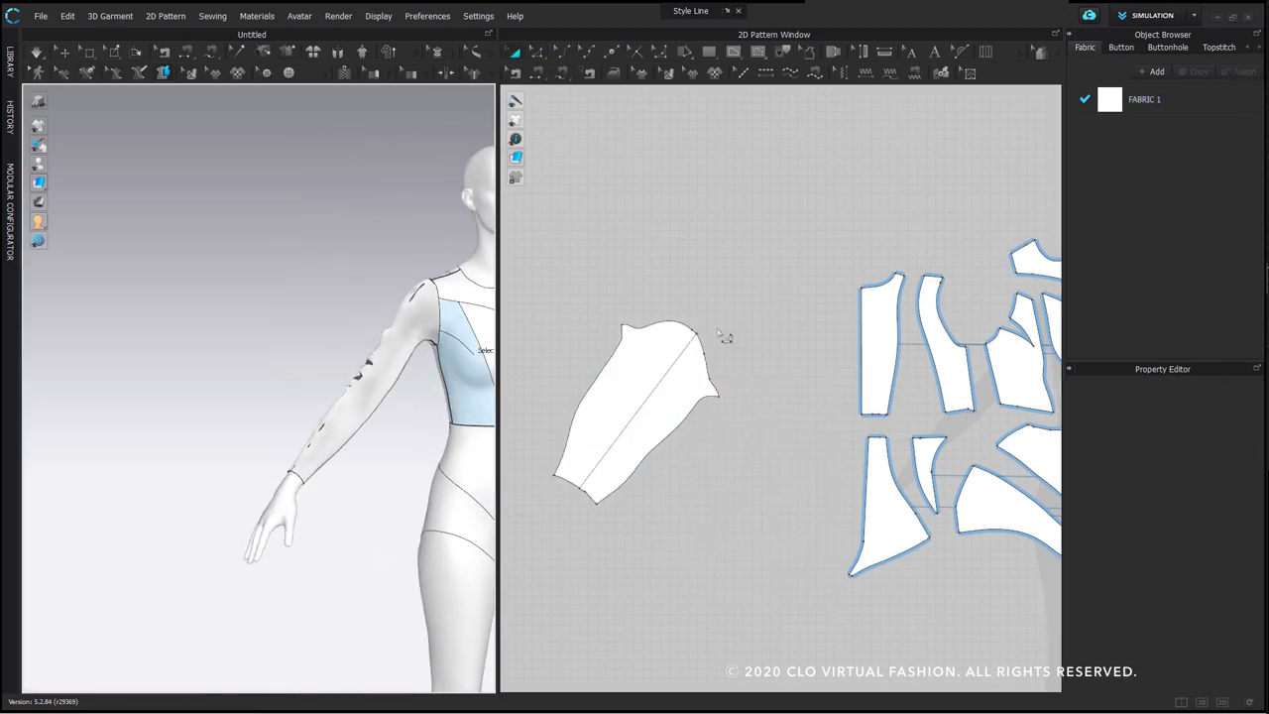
# Sew the merged sleeve's two long underarm edges together
pyautogui.moveTo(404, 299); pyautogui.dragTo(408, 315, button='middle')
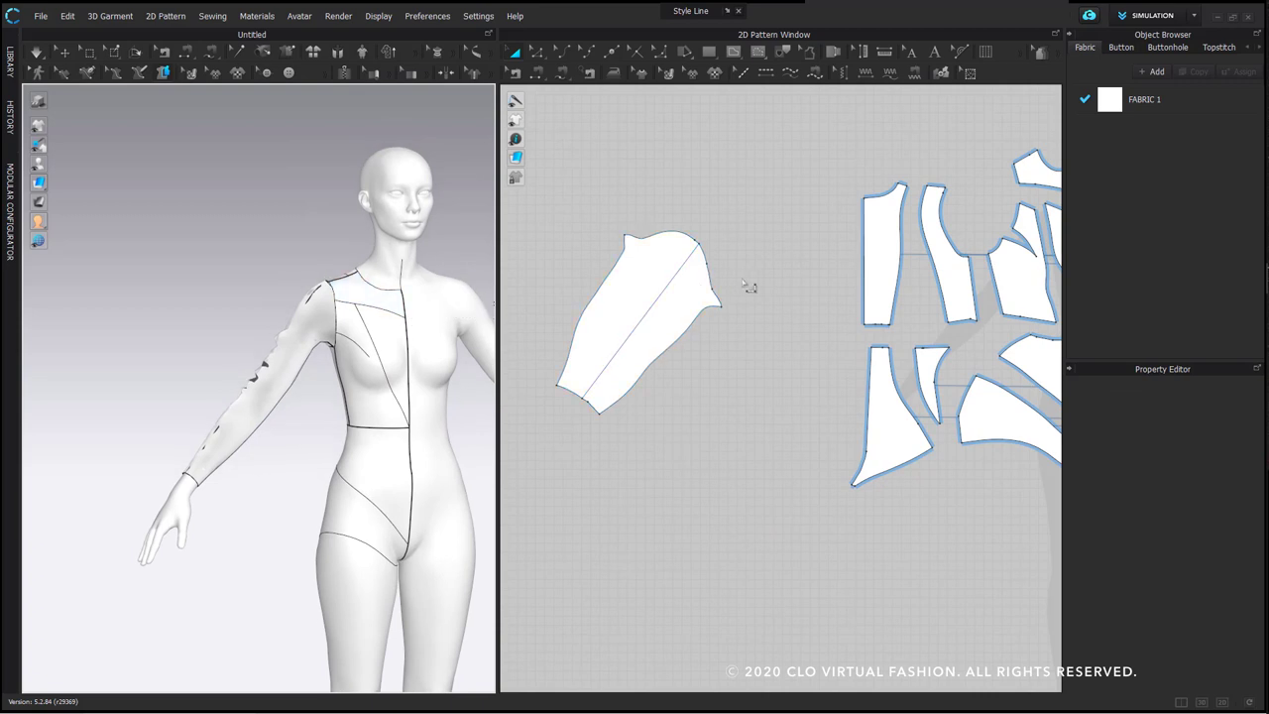
pyautogui.moveTo(744, 285); pyautogui.dragTo(780, 310, button='middle')
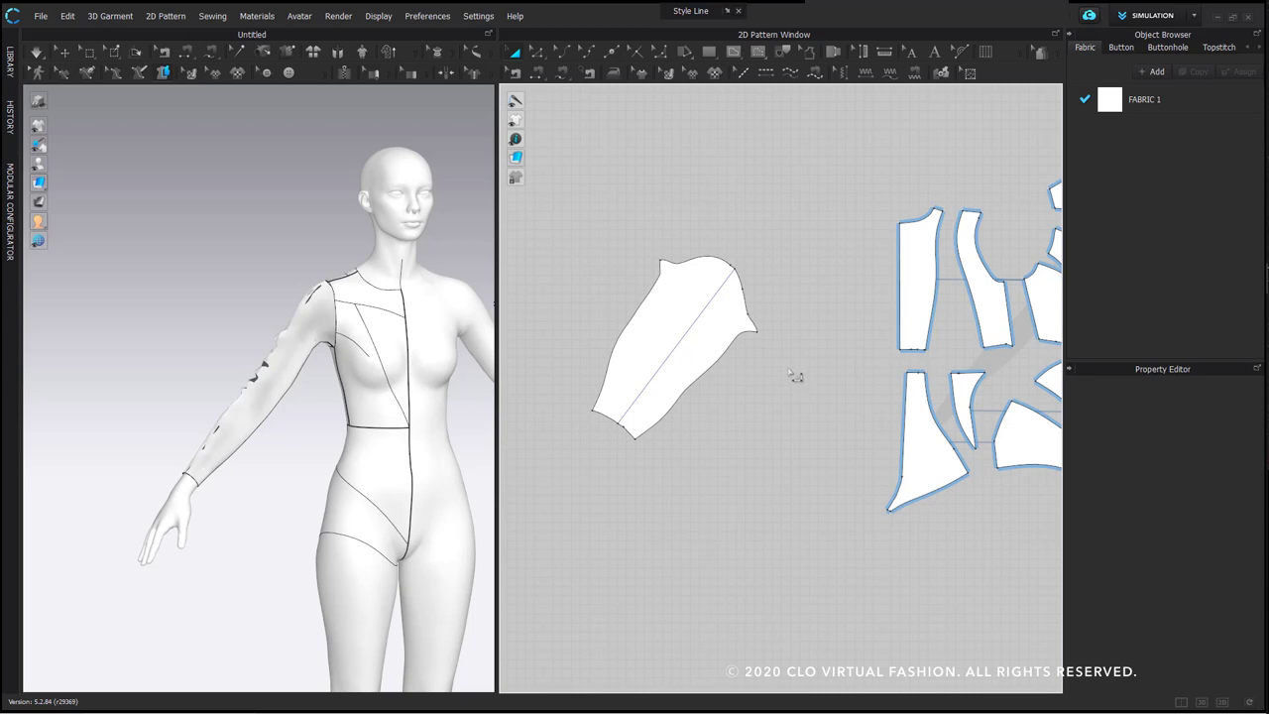
pyautogui.click(650, 354)
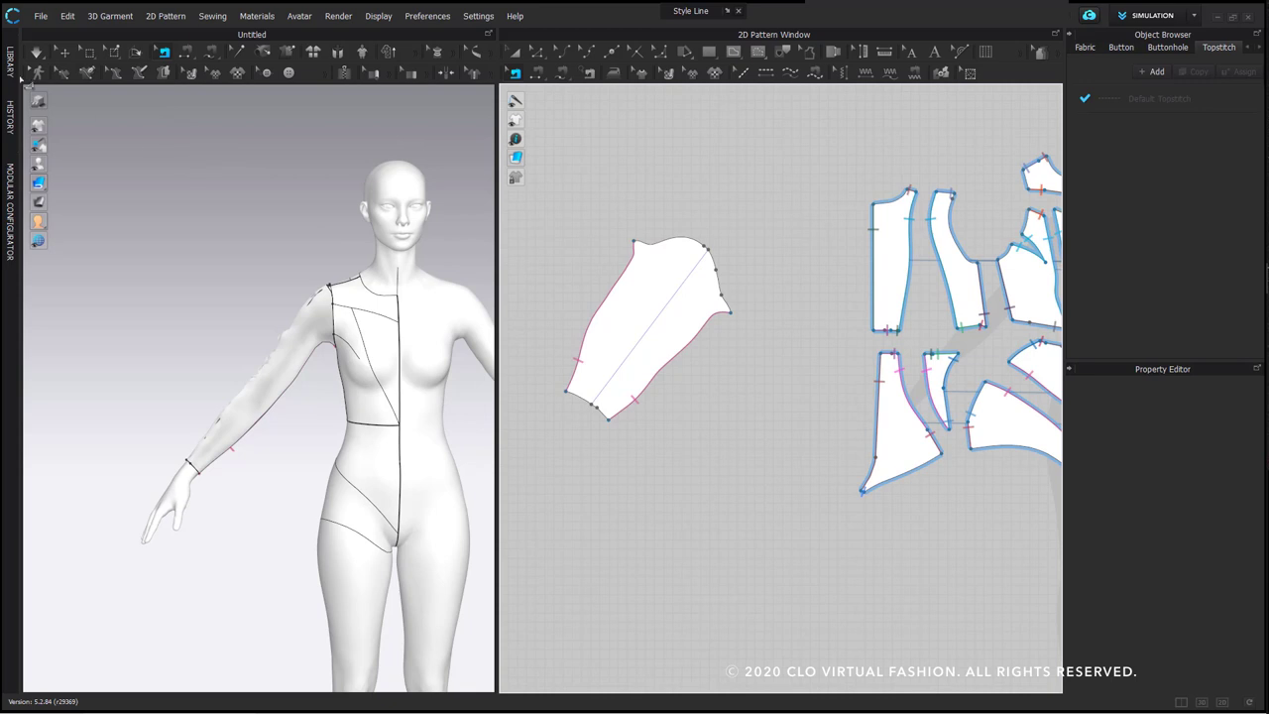
# Show the 3D garment on the avatar so the bodysuit and sleeve are displayed together
pyautogui.click(65, 52)
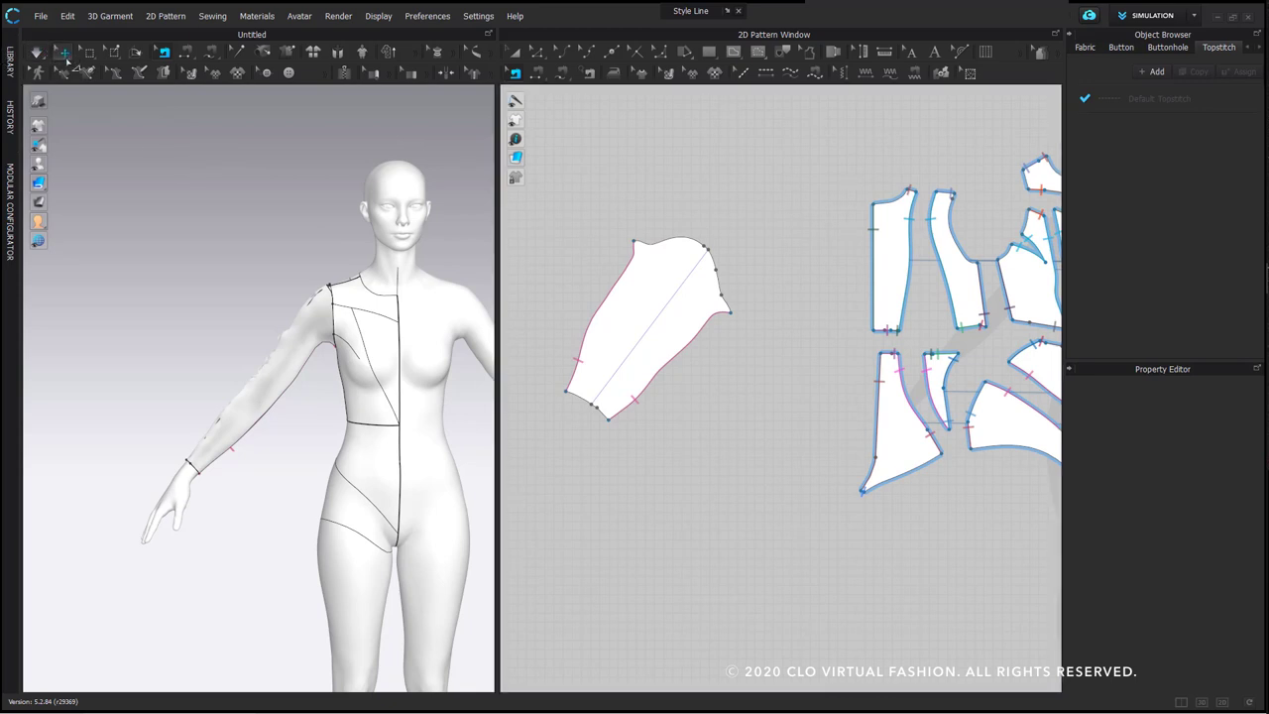
pyautogui.scroll(1, 250, 269)
pyautogui.moveTo(328, 362); pyautogui.dragTo(237, 327, button='middle')
pyautogui.scroll(2, 237, 326)
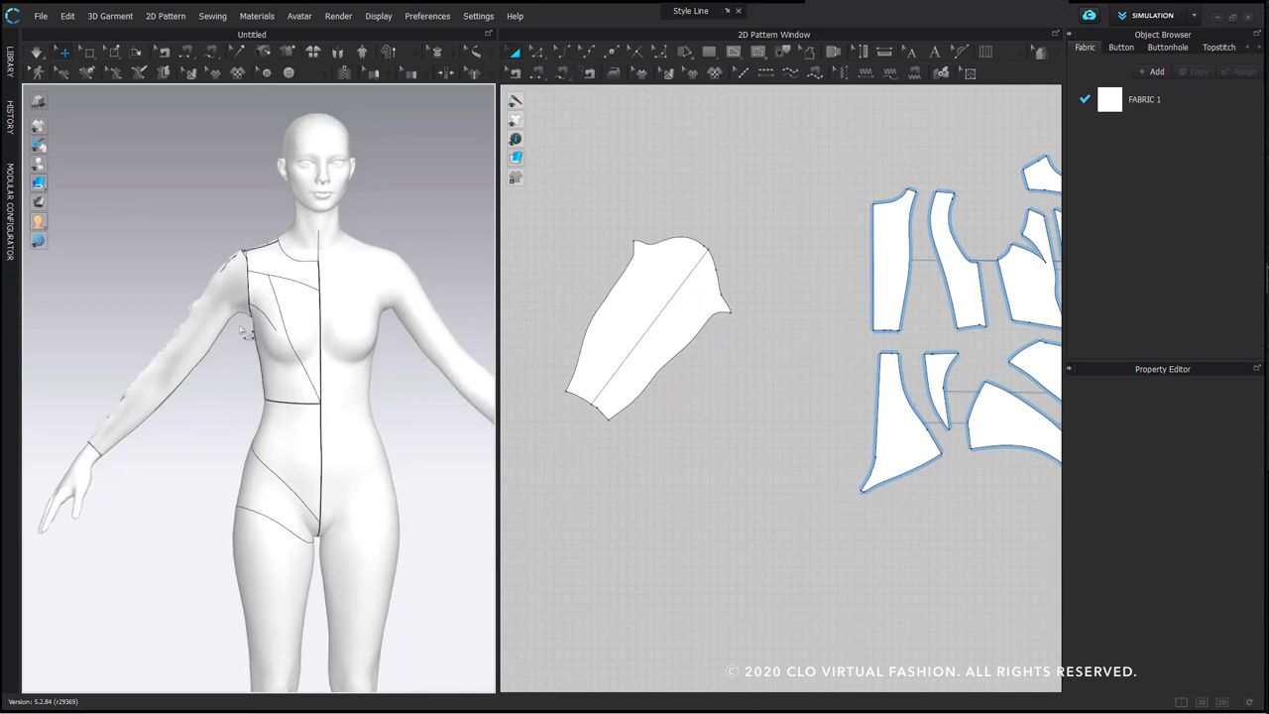
pyautogui.moveTo(39, 126)
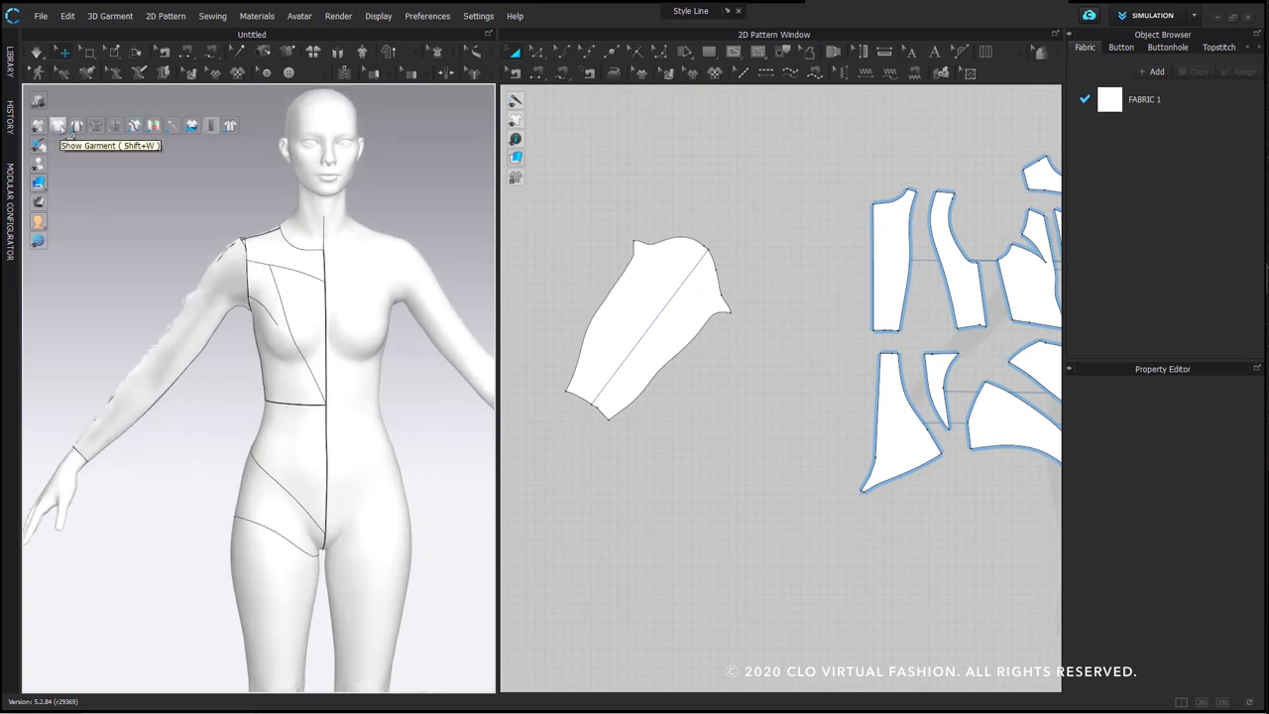
pyautogui.click(58, 128)
pyautogui.moveTo(260, 288); pyautogui.dragTo(288, 290, button='middle')
pyautogui.click(236, 313)
pyautogui.moveTo(236, 316); pyautogui.dragTo(146, 282)
pyautogui.moveTo(332, 342); pyautogui.dragTo(447, 389, button='right')
pyautogui.moveTo(301, 252); pyautogui.dragTo(341, 216)
# Select the merged sleeve pattern piece beside the bodysuit pieces
pyautogui.click(655, 288)
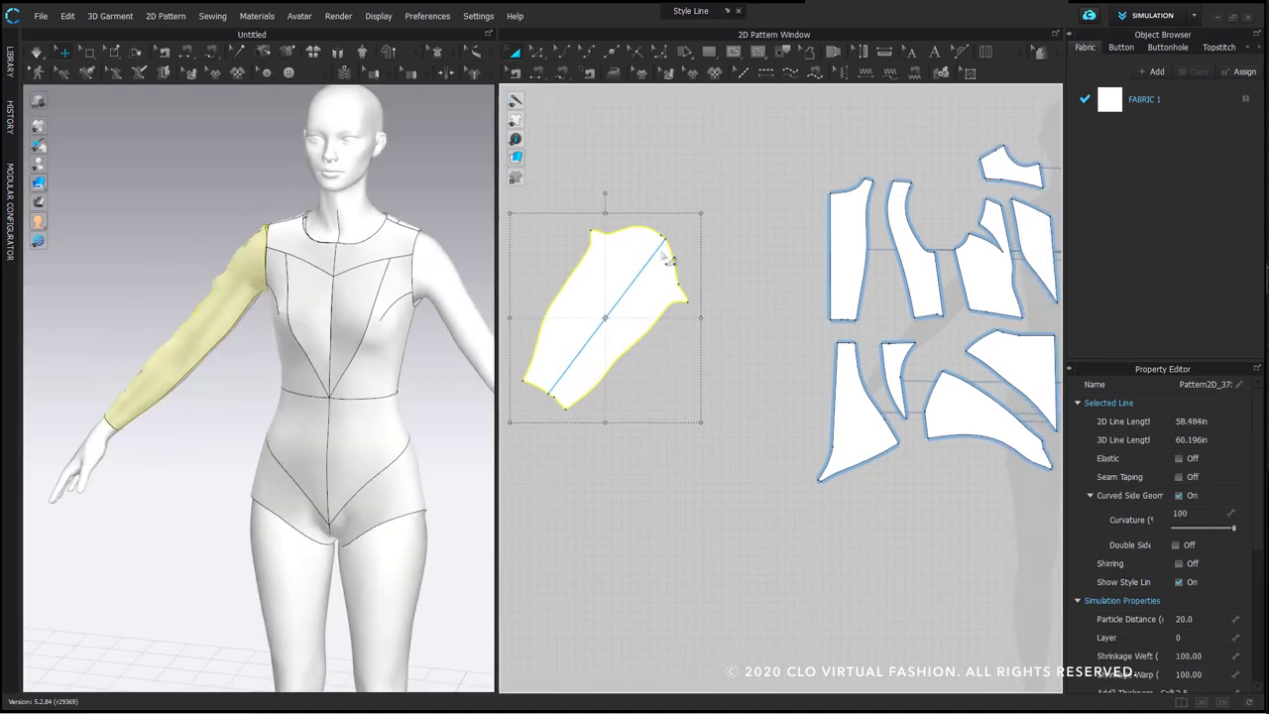
pyautogui.scroll(-3, 671, 259)
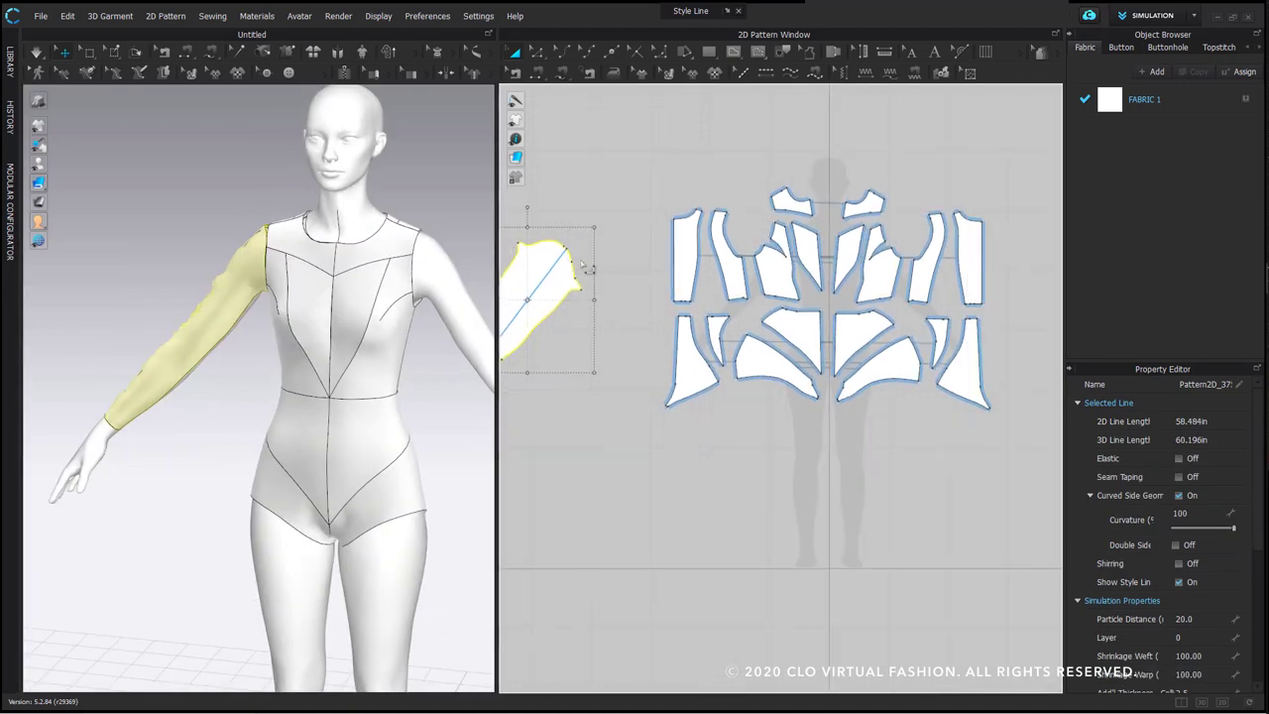
# Free-sew the sleeve cap to the armhole edges of the side front, upper bust, shoulder yoke and side back pieces
pyautogui.click(561, 73)
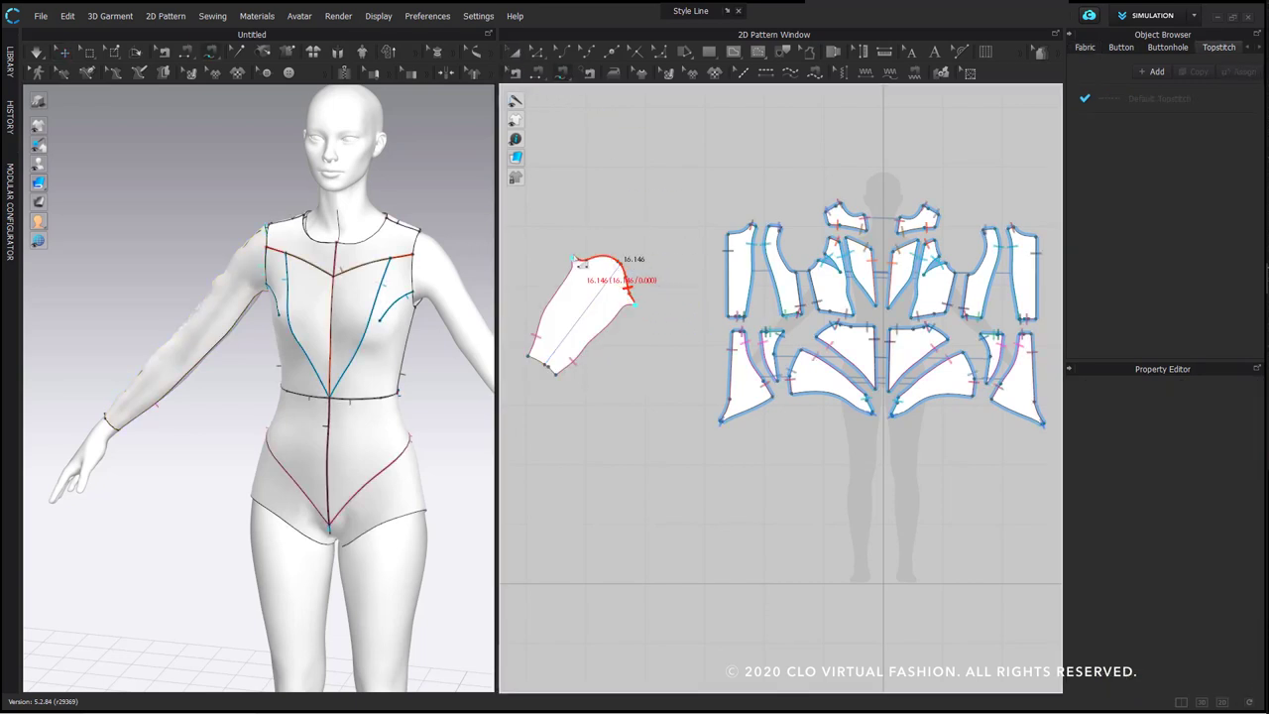
pyautogui.scroll(2, 823, 280)
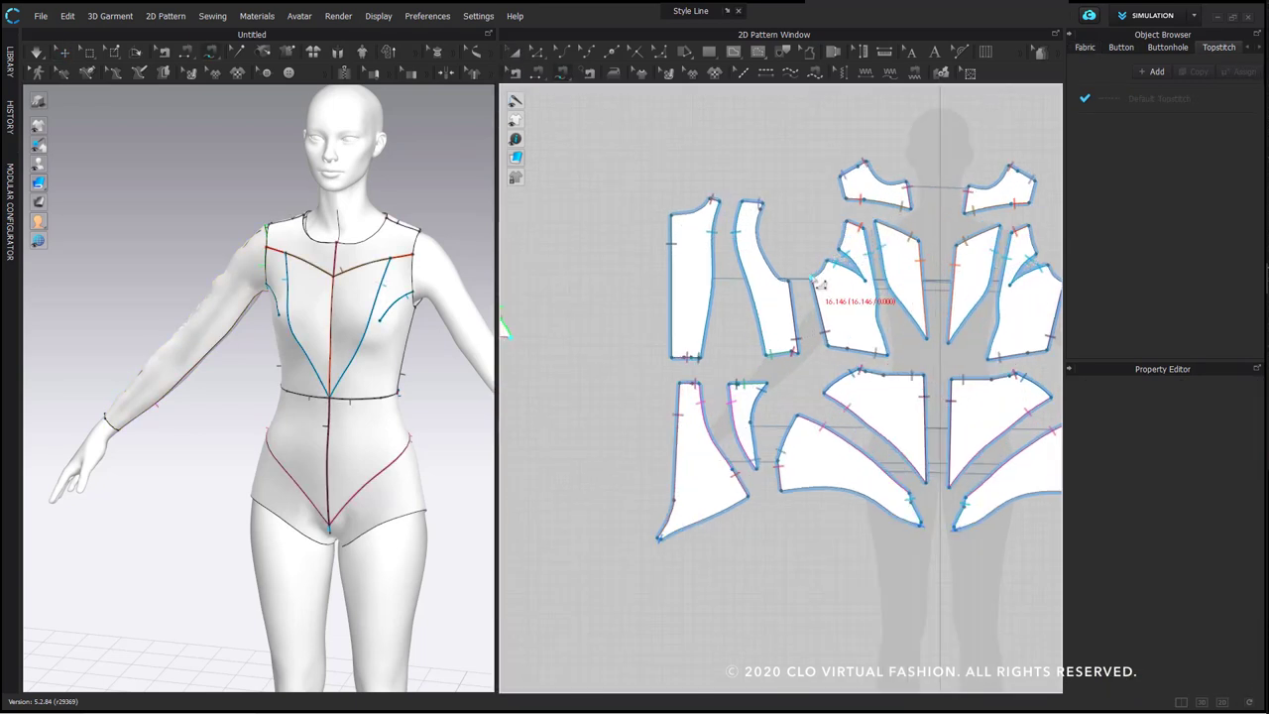
pyautogui.keyDown('shift'); pyautogui.click(813, 277); pyautogui.keyUp('shift')
pyautogui.keyDown('shift'); pyautogui.click(827, 260); pyautogui.keyUp('shift')
pyautogui.keyDown('shift'); pyautogui.click(842, 246); pyautogui.keyUp('shift')
pyautogui.keyDown('shift'); pyautogui.click(846, 220); pyautogui.keyUp('shift')
pyautogui.keyDown('shift'); pyautogui.click(846, 198); pyautogui.keyUp('shift')
pyautogui.click(772, 207)
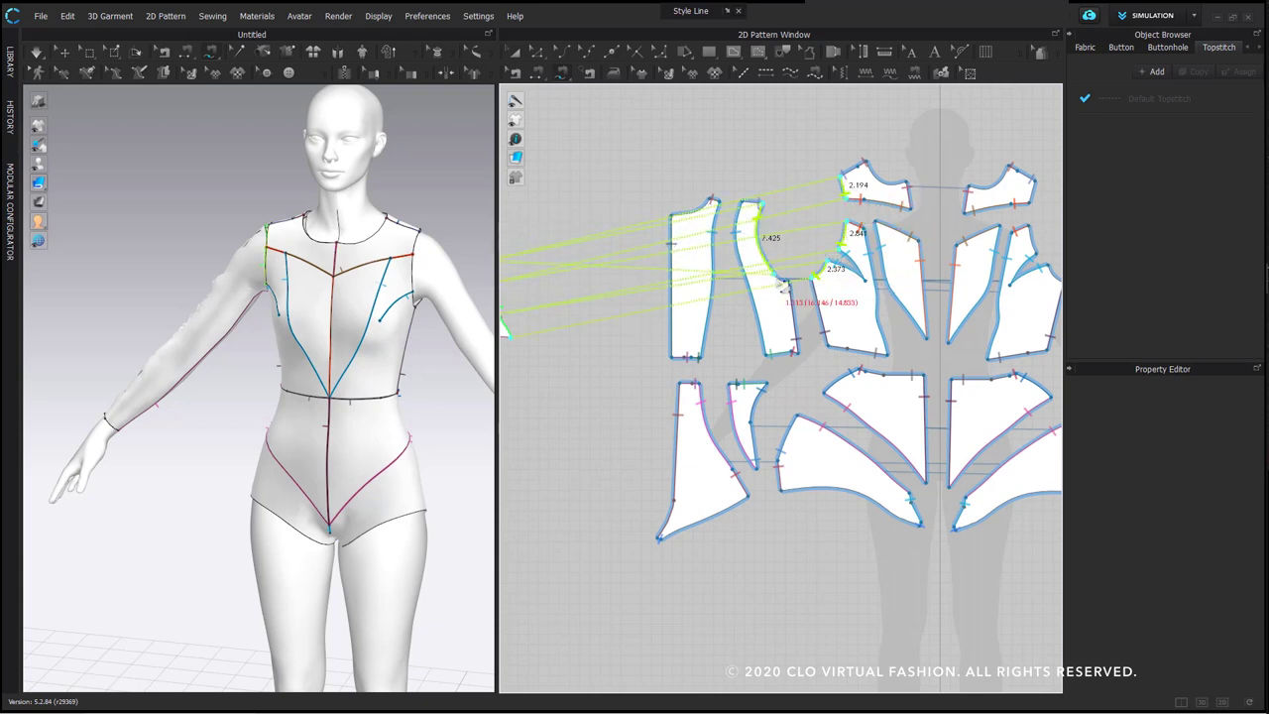
pyautogui.press('Return')
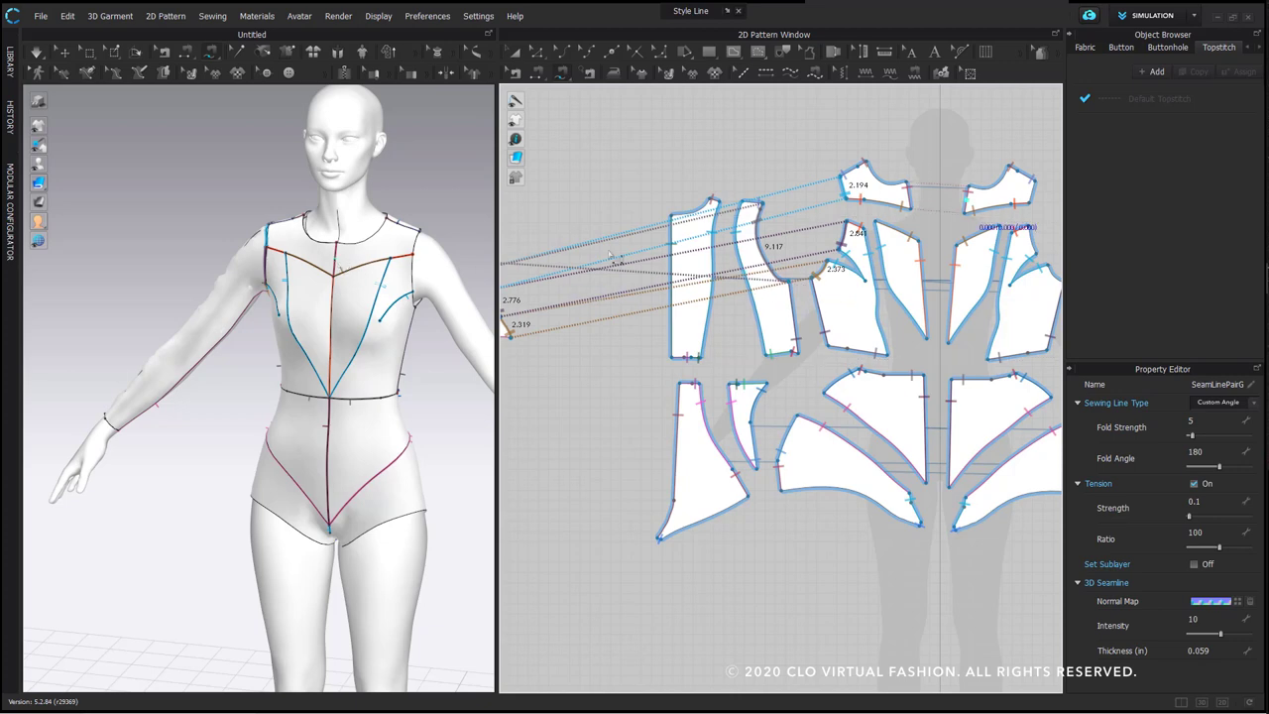
# Create a symmetric copy of the sleeve pattern, including its sewing, on the opposite side of the bodice patterns
pyautogui.scroll(-3, 563, 277)
pyautogui.moveTo(650, 287); pyautogui.dragTo(674, 282, button='middle')
pyautogui.press('a')
pyautogui.moveTo(744, 207); pyautogui.dragTo(728, 158, button='middle')
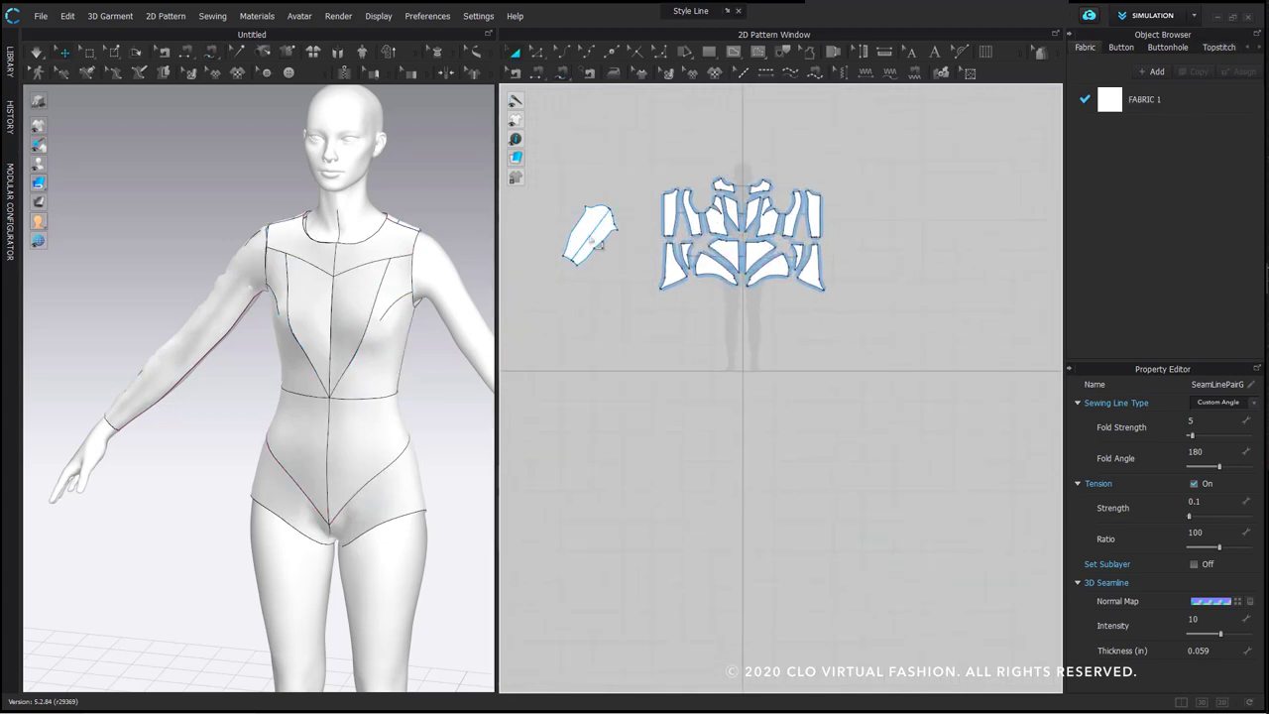
pyautogui.moveTo(592, 229); pyautogui.dragTo(648, 255, button='middle')
pyautogui.scroll(2, 647, 255)
pyautogui.scroll(3, 684, 242)
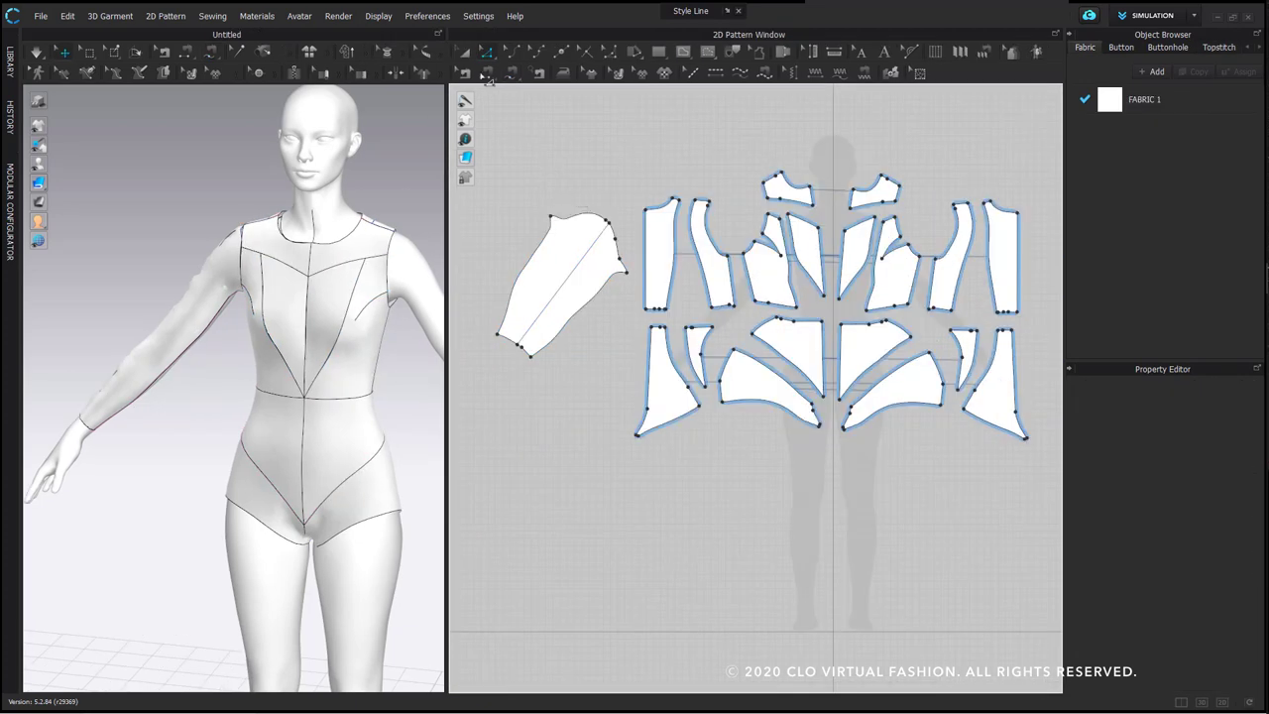
pyautogui.rightClick(513, 236)
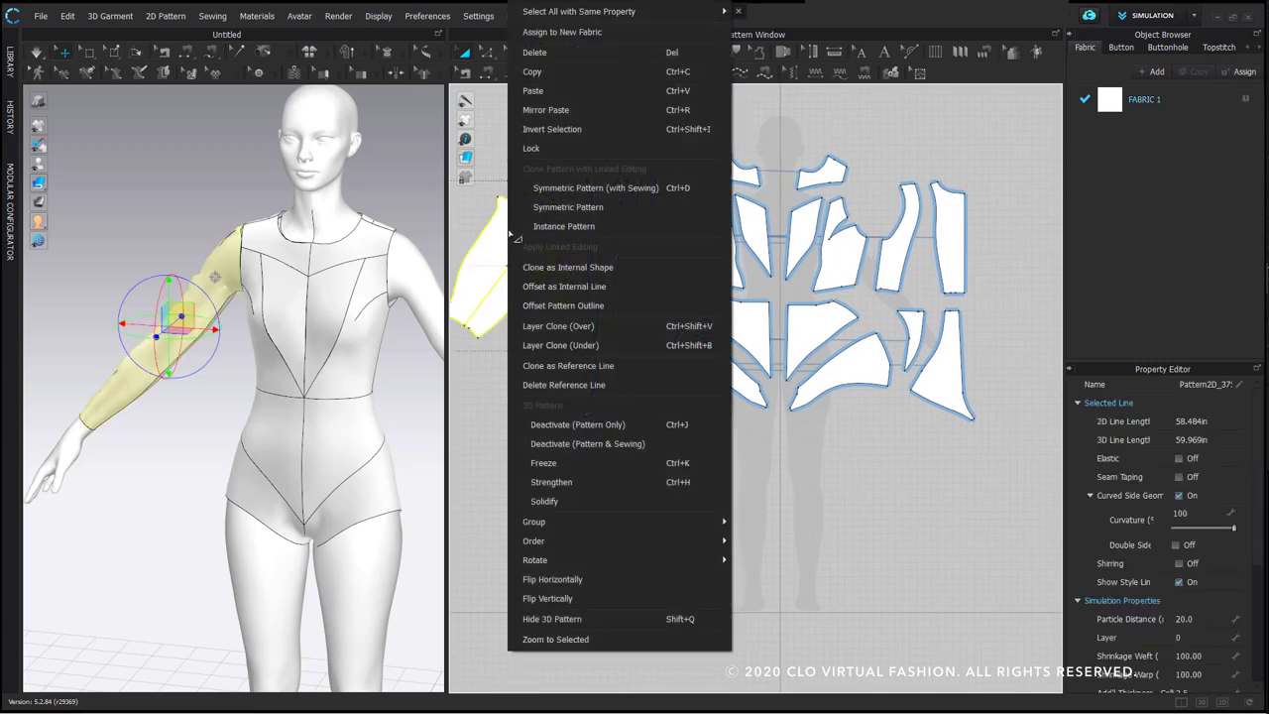
pyautogui.click(575, 188)
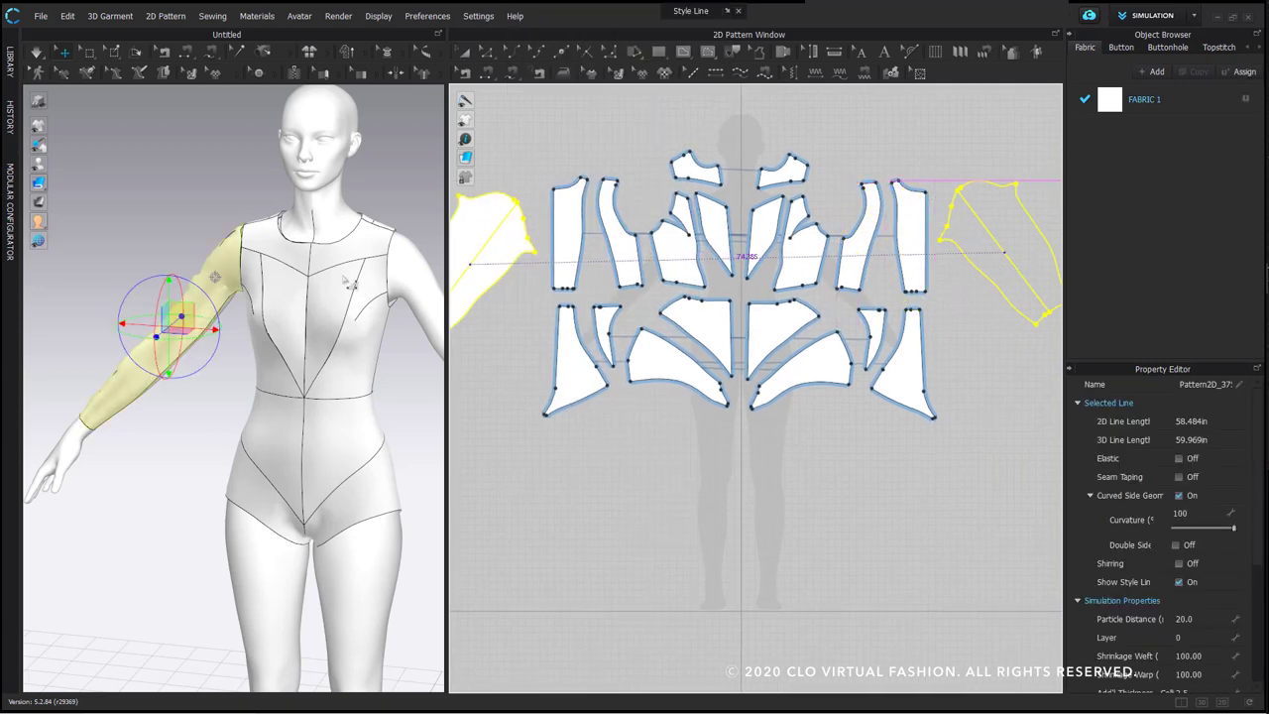
# Move the mirrored sleeve onto the avatar's left arm in 3D and run the simulation
pyautogui.scroll(-5, 385, 298)
pyautogui.click(417, 372)
pyautogui.moveTo(438, 363); pyautogui.dragTo(284, 368)
pyautogui.scroll(5, 282, 337)
pyautogui.moveTo(300, 271); pyautogui.dragTo(284, 281, button='right')
pyautogui.moveTo(334, 216); pyautogui.dragTo(334, 231)
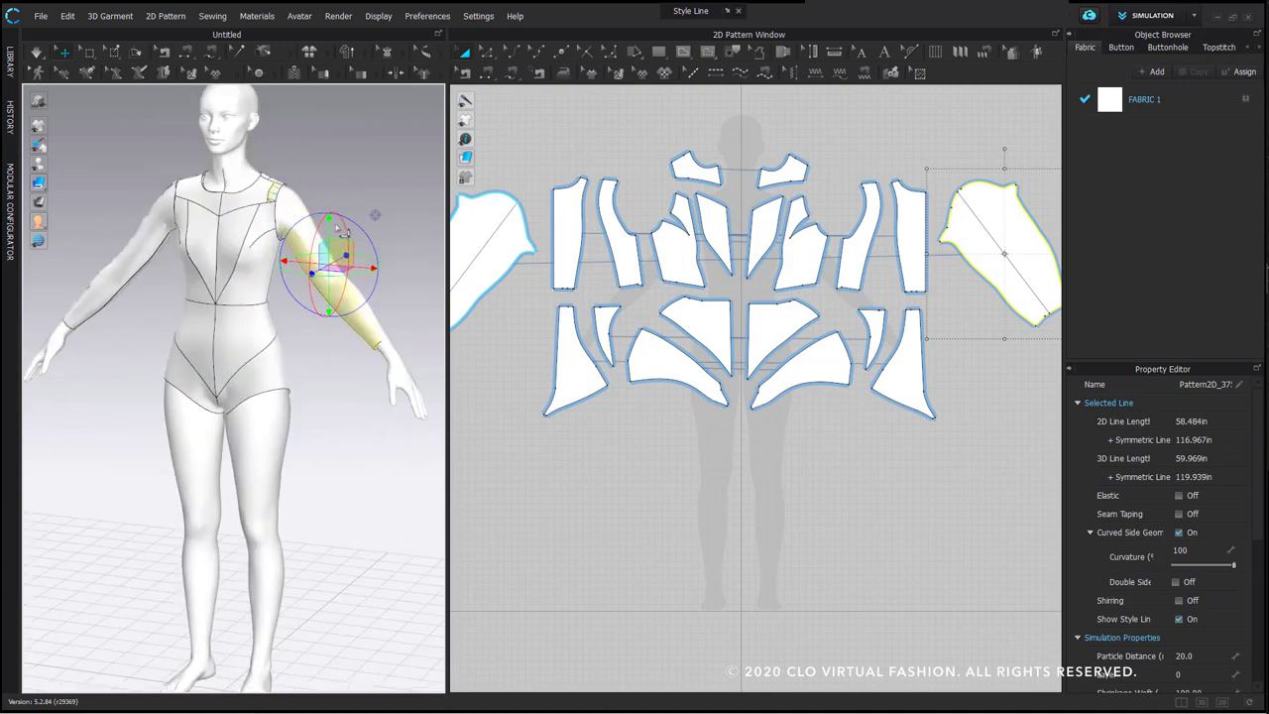
pyautogui.press('space')
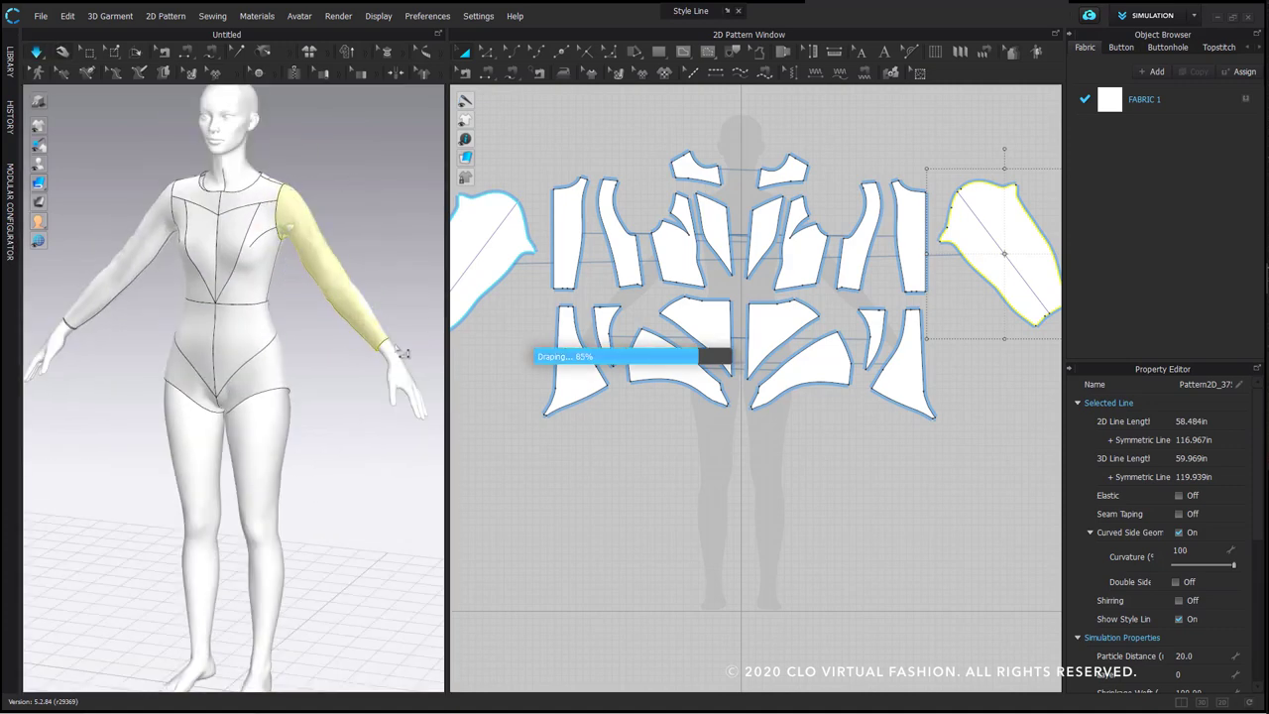
# Pull the left sleeve's fabric into place around the shoulder and upper arm while it drapes
pyautogui.click(291, 197)
pyautogui.click(288, 193)
pyautogui.moveTo(353, 260); pyautogui.dragTo(301, 300, button='middle')
pyautogui.scroll(3, 328, 231)
pyautogui.click(304, 303)
pyautogui.moveTo(305, 303); pyautogui.dragTo(288, 244)
pyautogui.click(285, 244)
# Arrange the left sleeve around the arm with an outer-arm arrangement point and check how it wraps
pyautogui.scroll(-3, 570, 223)
pyautogui.scroll(-4, 371, 232)
pyautogui.moveTo(371, 232); pyautogui.dragTo(371, 269, button='middle')
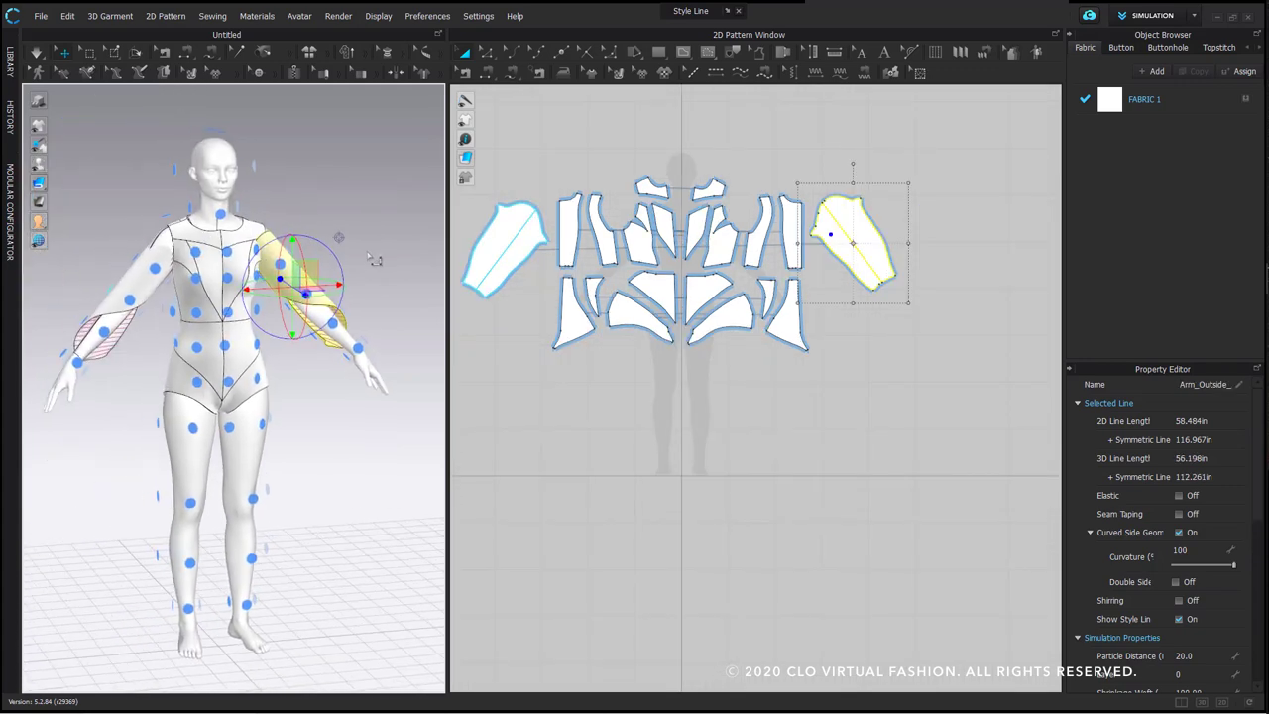
pyautogui.click(374, 245)
pyautogui.moveTo(374, 249); pyautogui.dragTo(253, 263, button='right')
pyautogui.moveTo(234, 340); pyautogui.dragTo(302, 316, button='right')
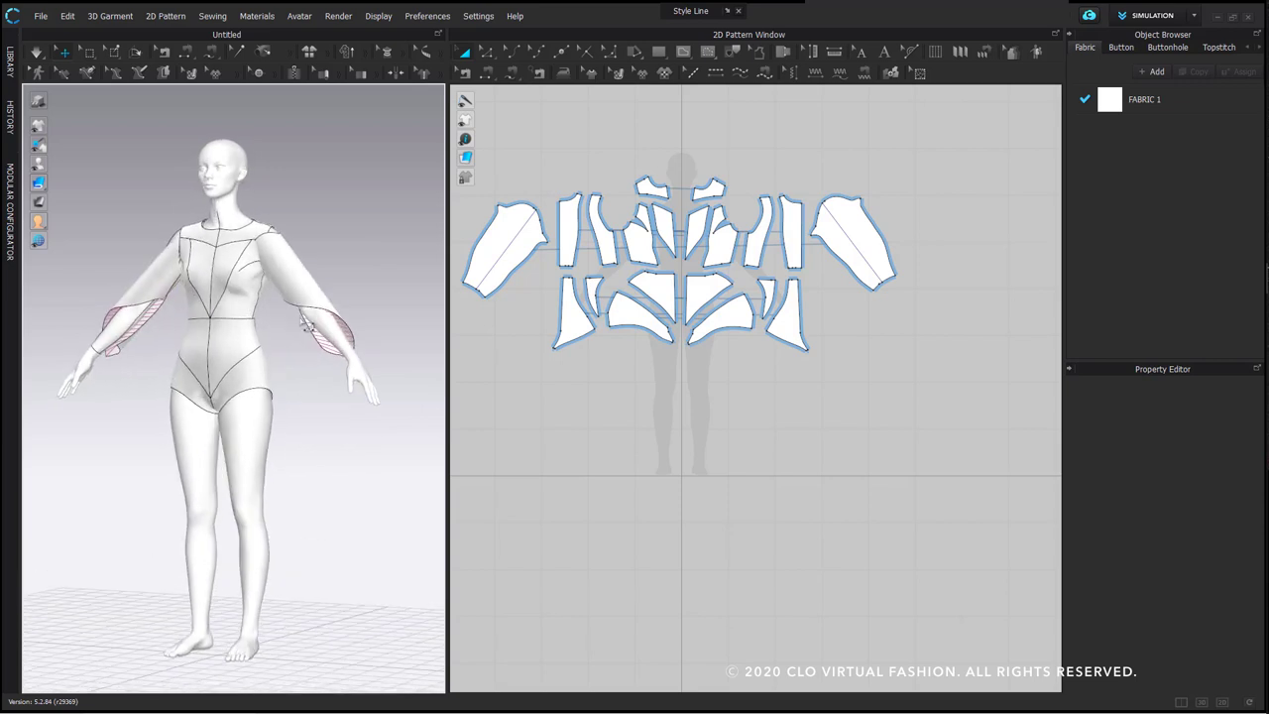
# Select both sleeve patterns and lay them flat in 3D with Reset 2D Arrangement (Selected)
pyautogui.click(523, 224)
pyautogui.click(844, 234)
pyautogui.click(920, 195)
pyautogui.click(854, 226)
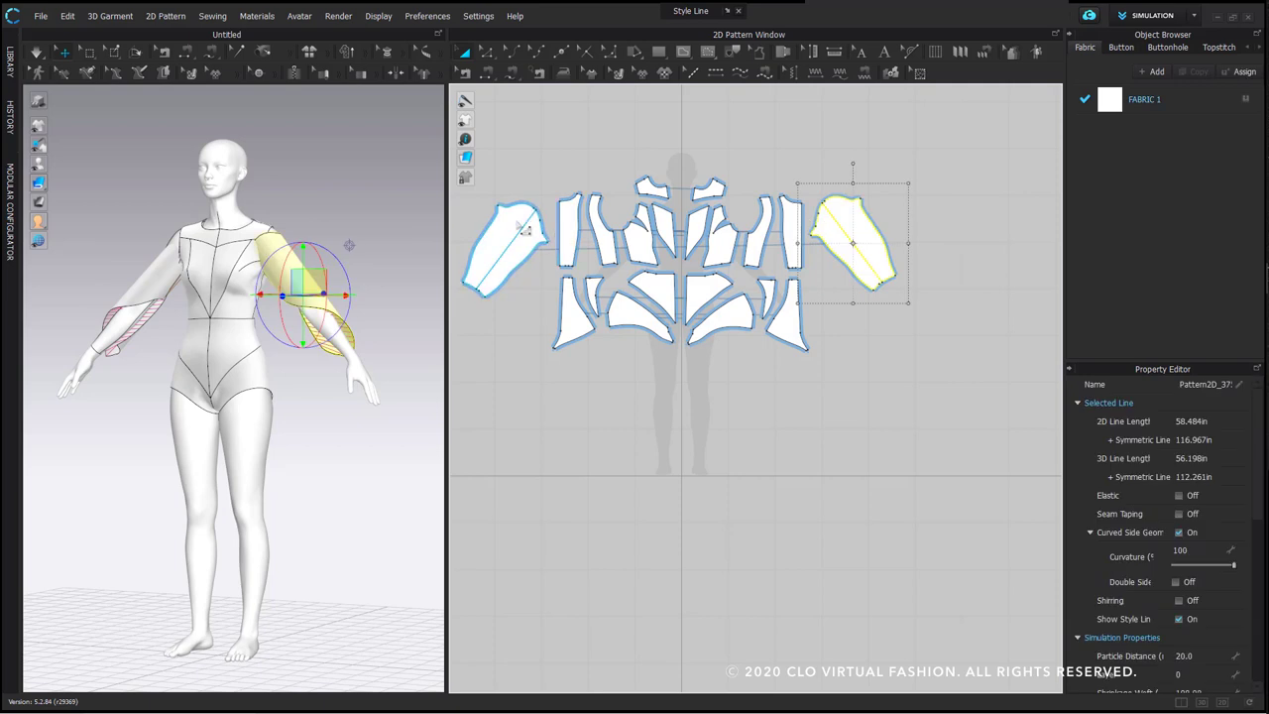
pyautogui.keyDown('shift'); pyautogui.click(523, 228); pyautogui.keyUp('shift')
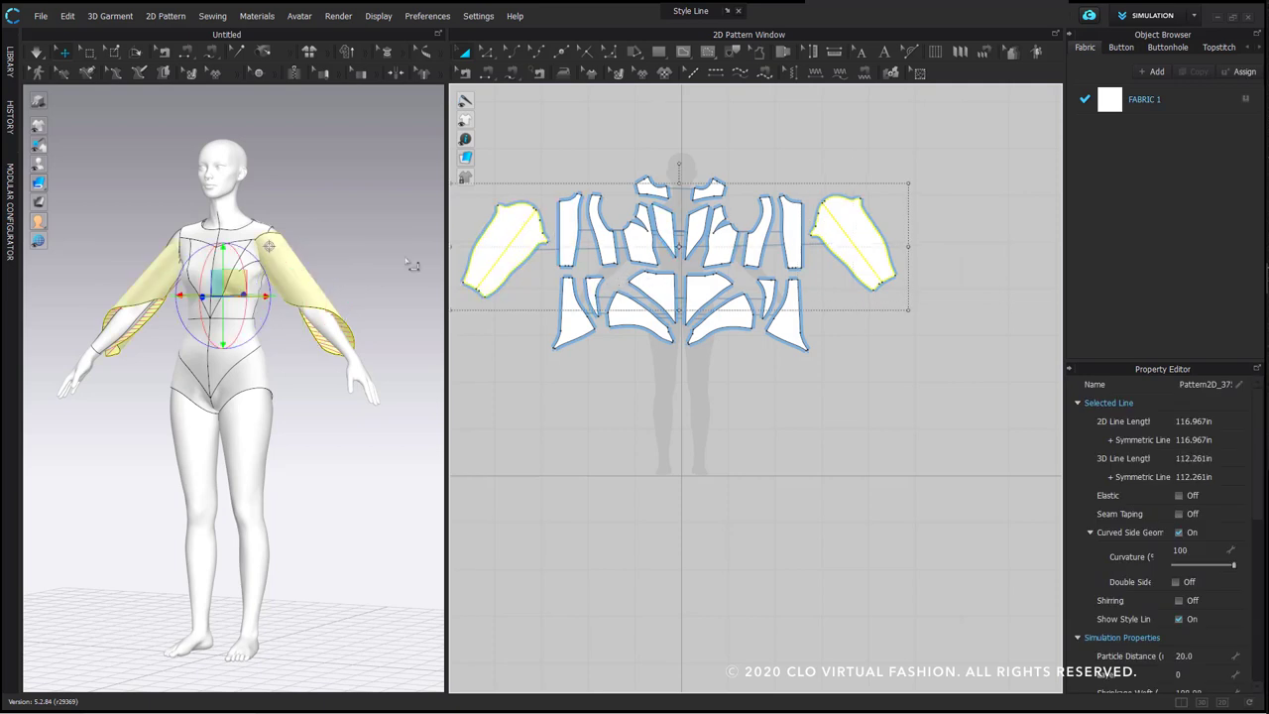
pyautogui.rightClick(307, 268)
pyautogui.click(372, 245)
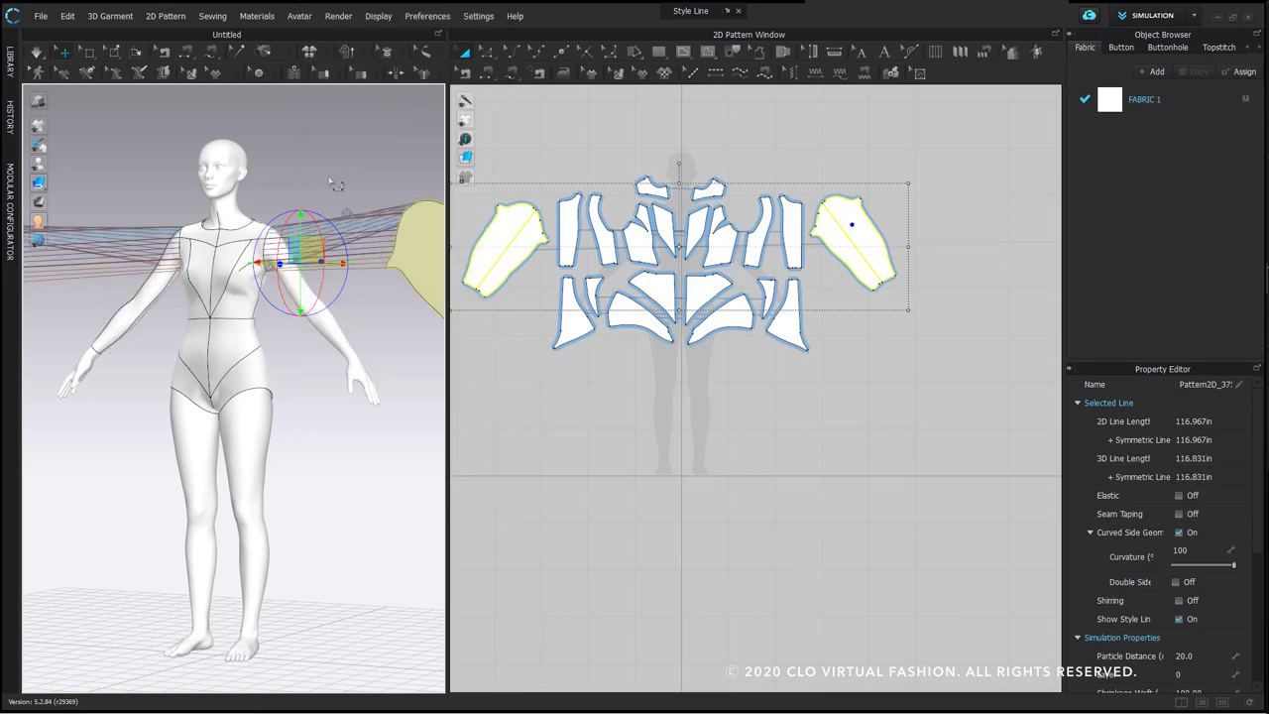
# Examine the flattened sleeves and the avatar's arrangement points from the front and side
pyautogui.scroll(-5, 337, 188)
pyautogui.press('2')
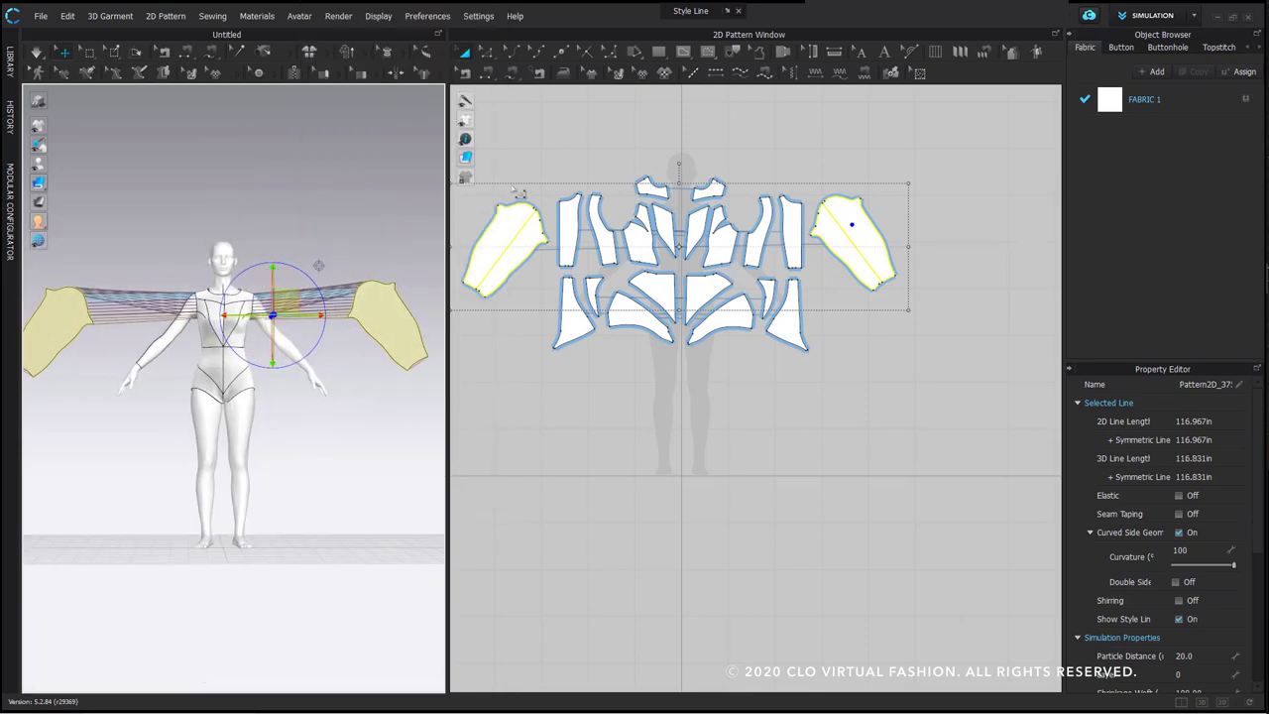
pyautogui.click(391, 252)
pyautogui.moveTo(391, 252); pyautogui.dragTo(319, 224, button='middle')
pyautogui.click(316, 269)
pyautogui.moveTo(421, 286); pyautogui.dragTo(349, 300, button='right')
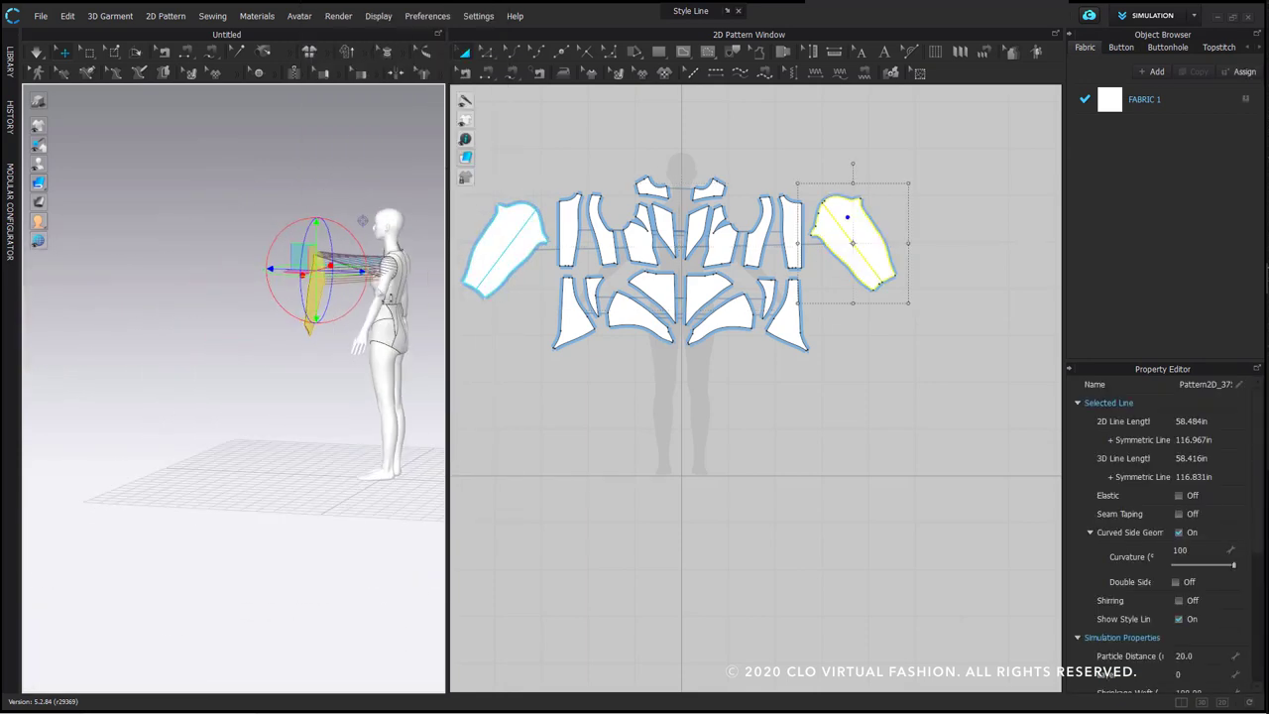
pyautogui.moveTo(354, 303); pyautogui.dragTo(189, 319, button='middle')
pyautogui.scroll(2, 238, 327)
pyautogui.hotkey('shift', 'f')
pyautogui.moveTo(273, 332)
pyautogui.mouseDown(button='right')
pyautogui.moveTo(238, 337)
pyautogui.moveTo(270, 343)
pyautogui.mouseUp(button='right')
pyautogui.scroll(2, 283, 366)
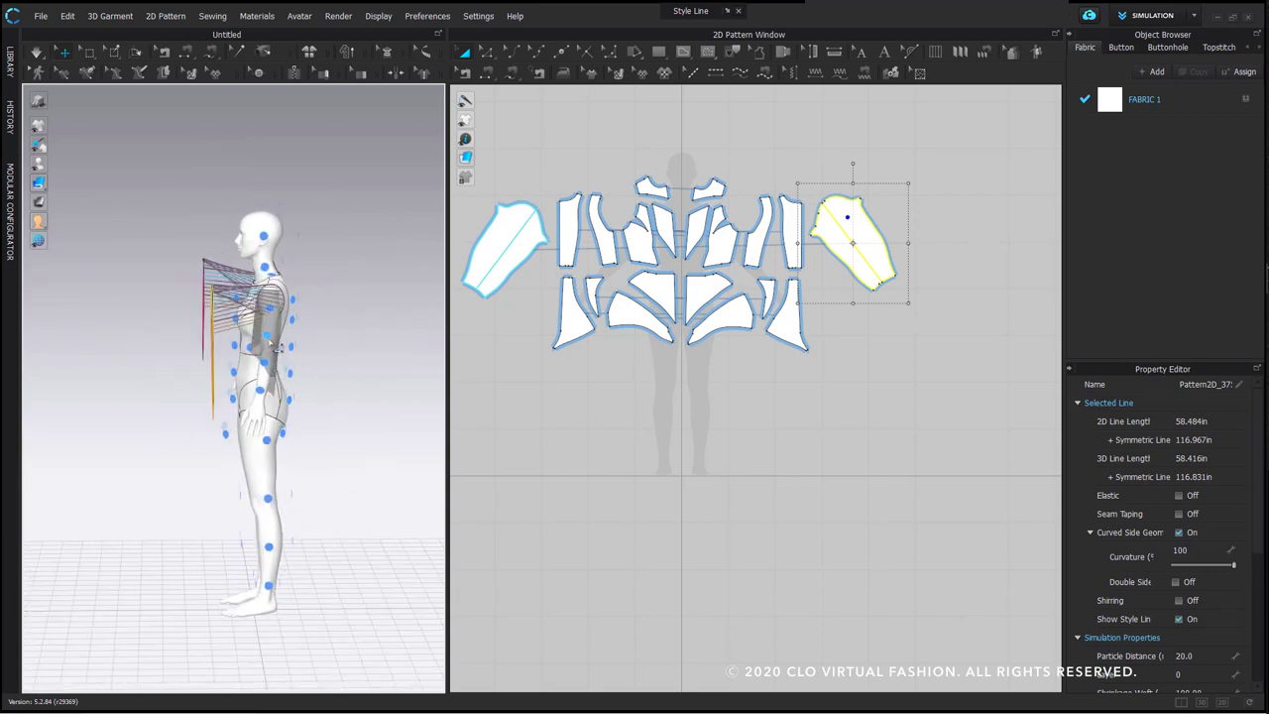
pyautogui.click(336, 310)
pyautogui.moveTo(210, 361); pyautogui.dragTo(270, 383, button='right')
pyautogui.hotkey('shift', 'f')
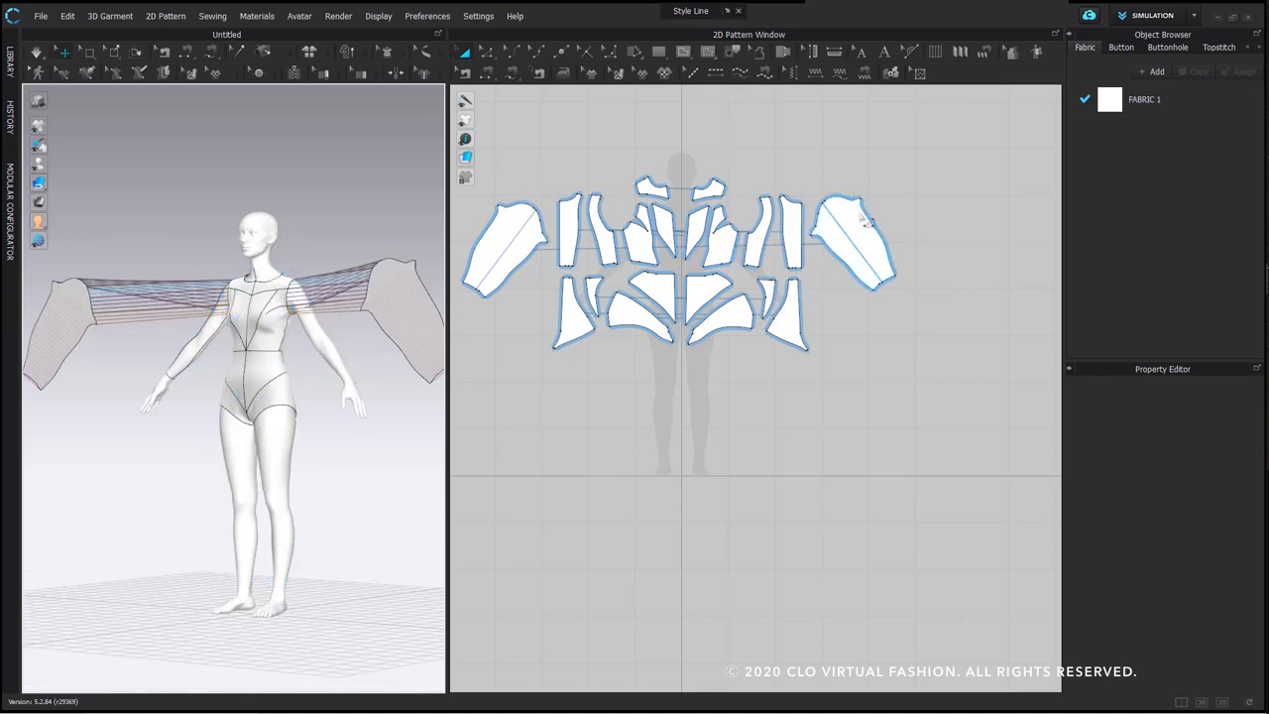
# Rotate the sleeve patterns upright in 2D and apply Reset 2D Arrangement (Selected) to both sleeves
pyautogui.click(870, 209)
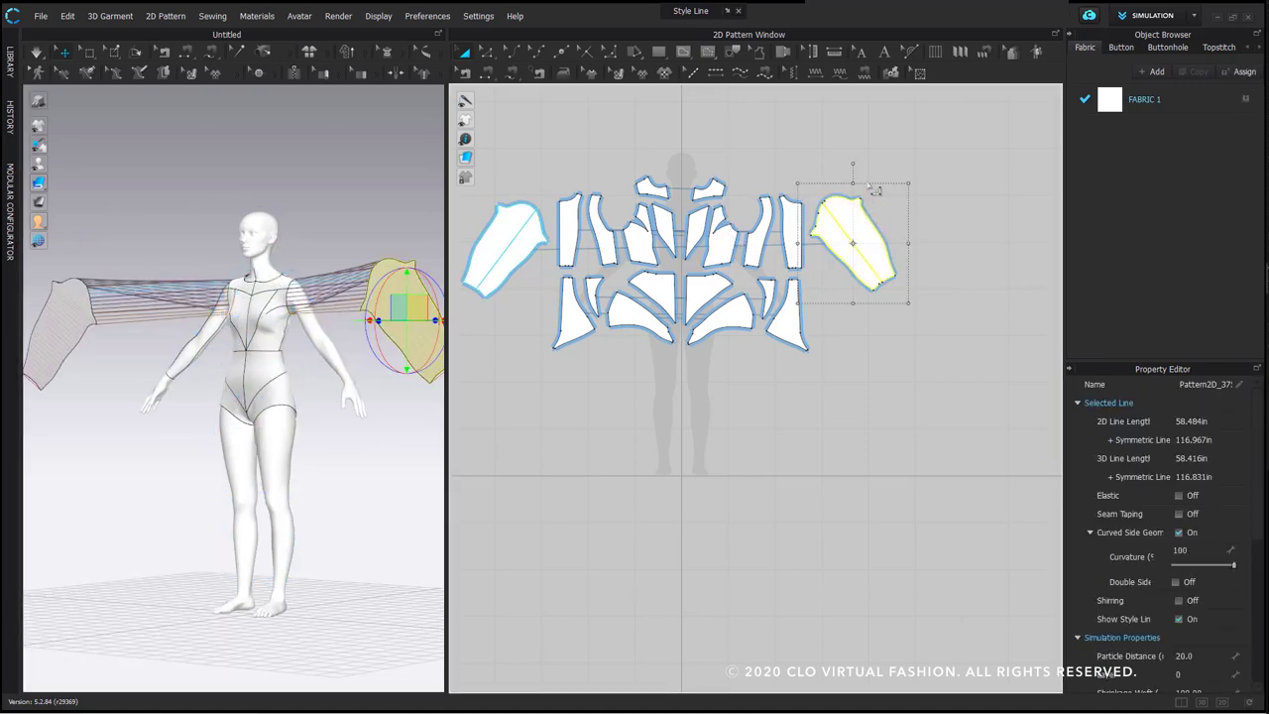
pyautogui.moveTo(863, 178); pyautogui.dragTo(957, 190)
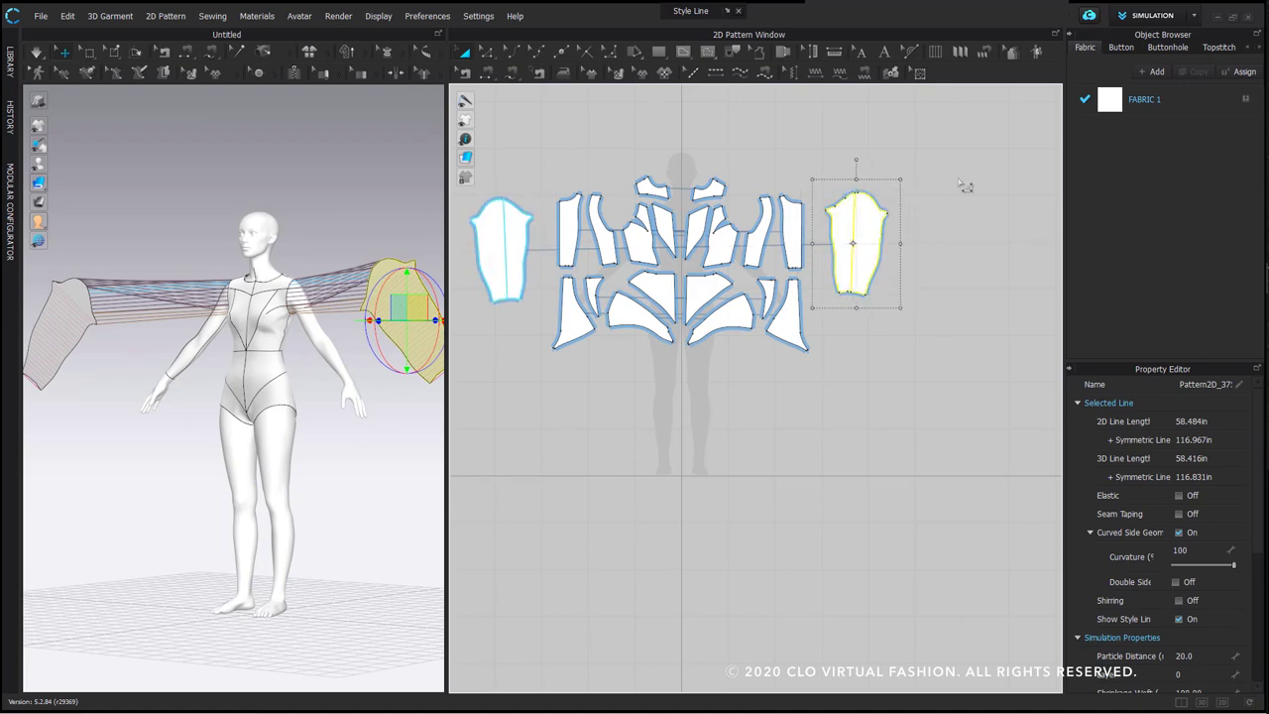
pyautogui.rightClick(66, 325)
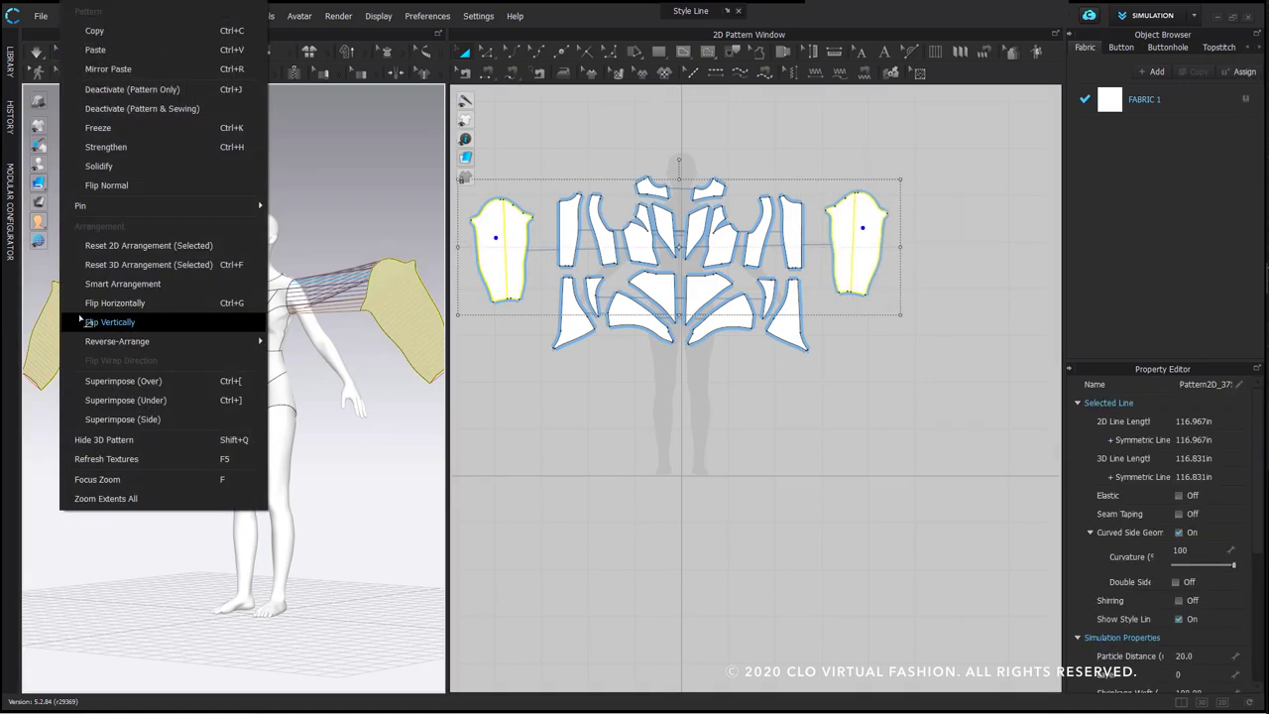
pyautogui.click(176, 249)
# Arrange the left sleeve around the avatar's arm using an outer-arm arrangement point
pyautogui.click(343, 224)
pyautogui.moveTo(343, 224); pyautogui.dragTo(367, 234, button='right')
pyautogui.click(360, 328)
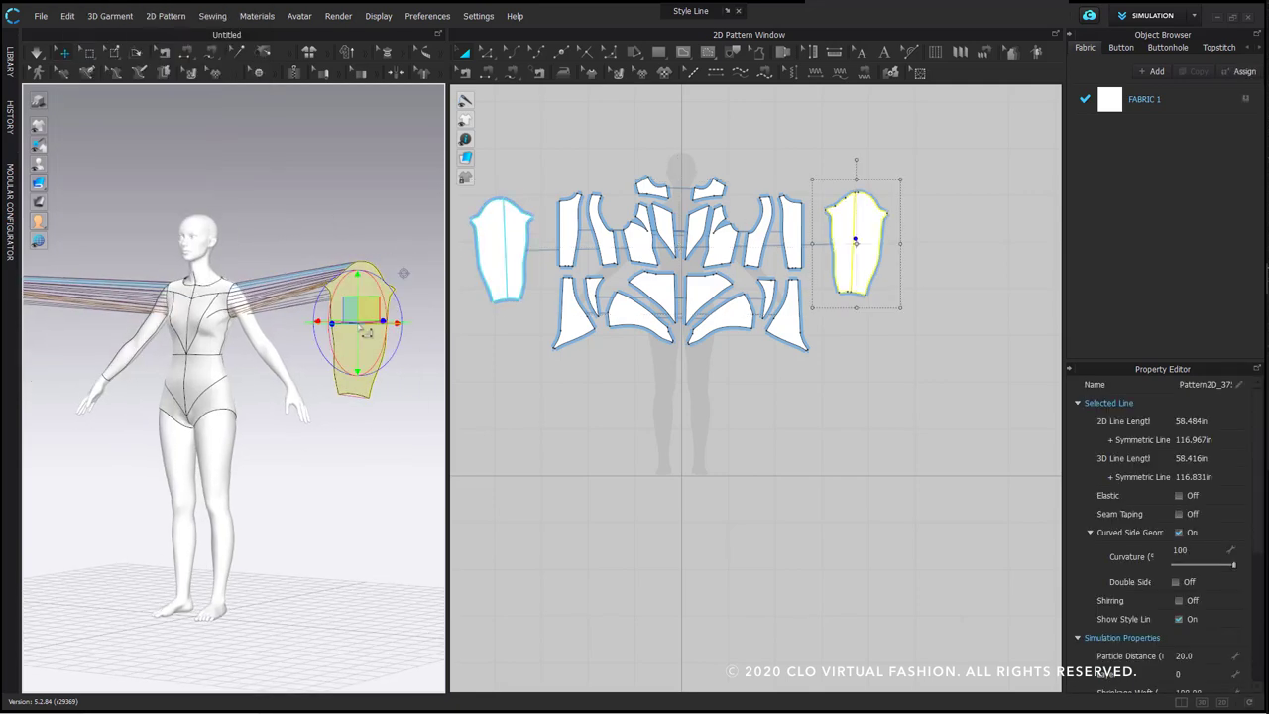
pyautogui.hotkey('shift', 'f')
pyautogui.click(249, 307)
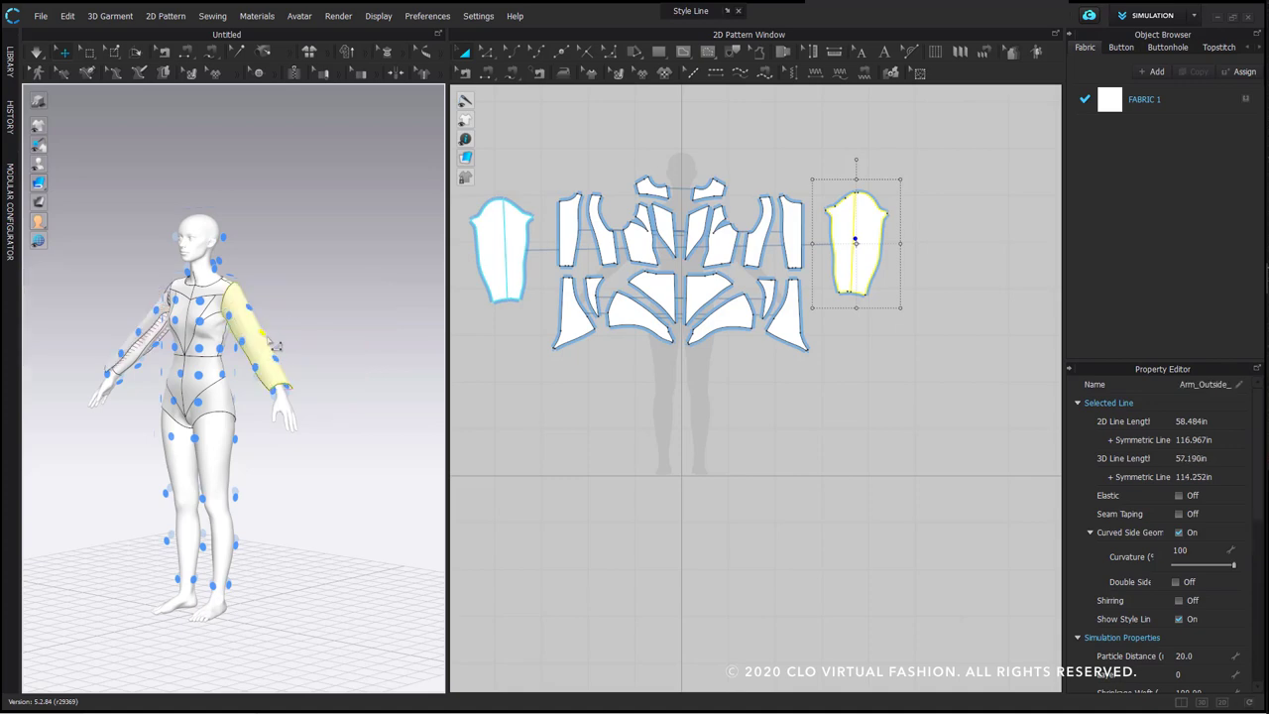
pyautogui.click(333, 272)
# Simulate the garment and pull the right sleeve's fabric into place at the shoulder
pyautogui.press('2')
pyautogui.scroll(4, 297, 287)
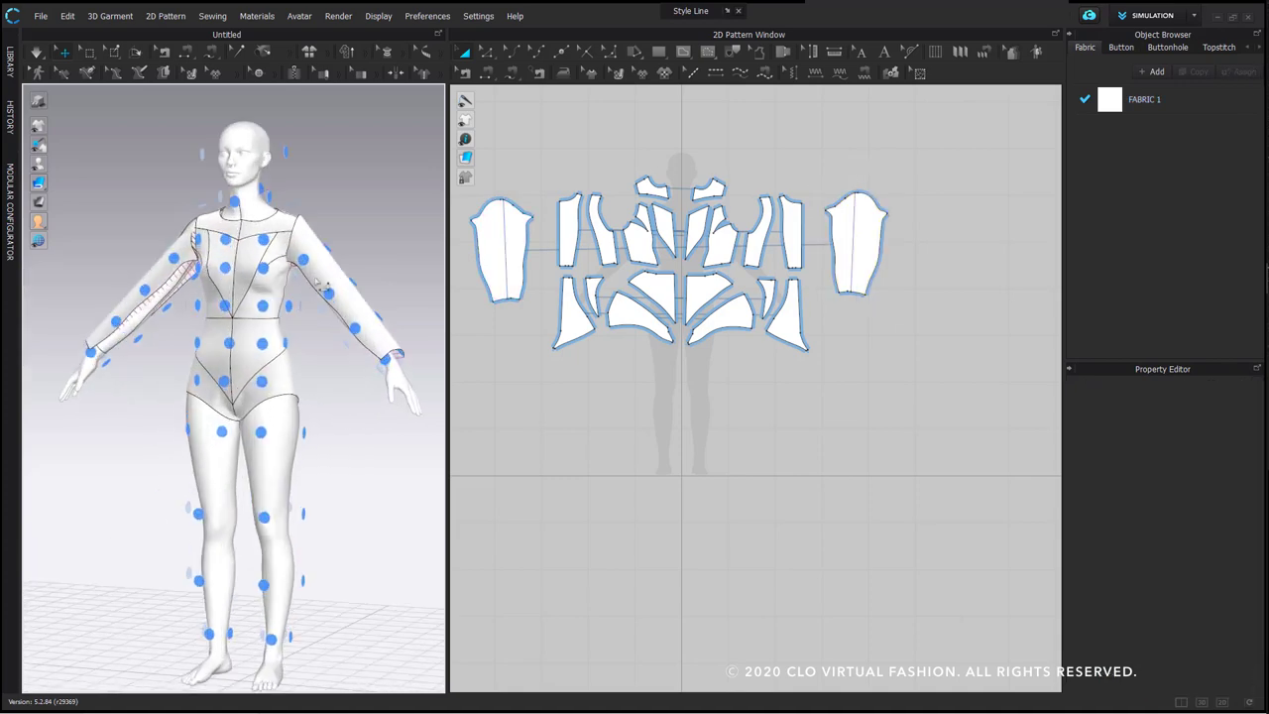
pyautogui.press('space')
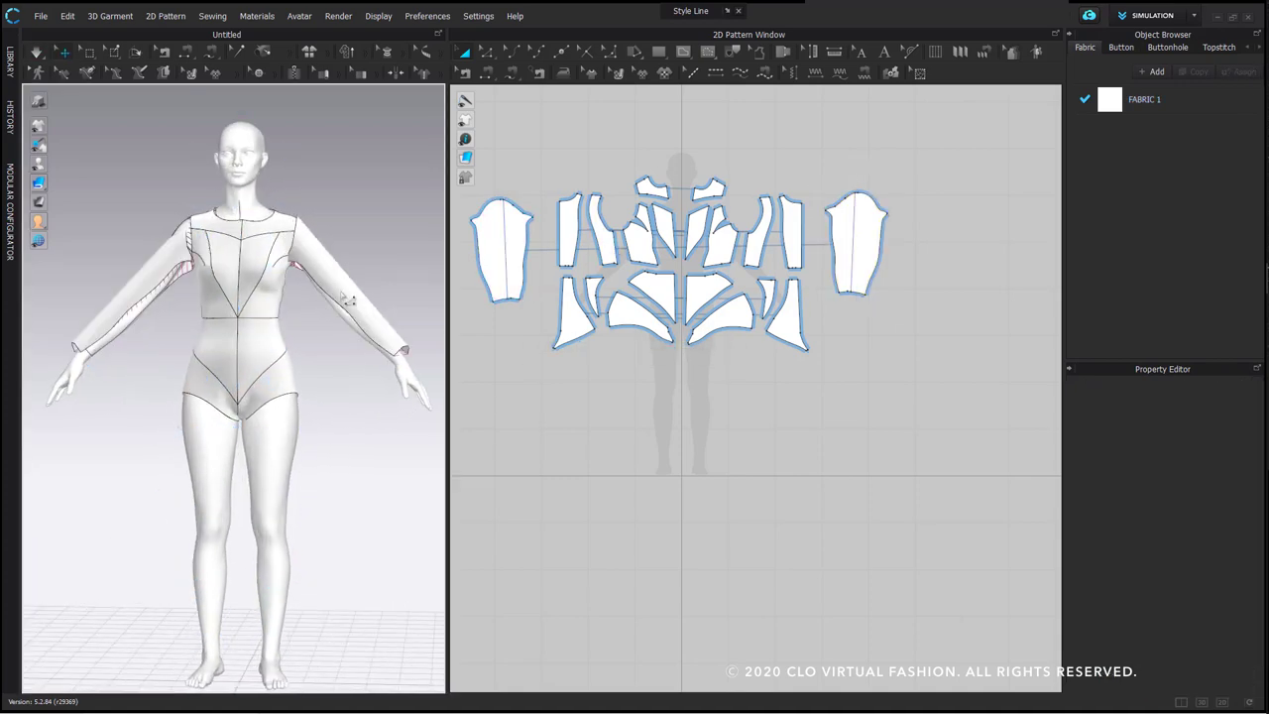
pyautogui.moveTo(232, 317); pyautogui.dragTo(215, 291, button='middle')
pyautogui.click(337, 284)
pyautogui.click(123, 270)
pyautogui.click(149, 252)
pyautogui.moveTo(198, 234); pyautogui.dragTo(195, 222)
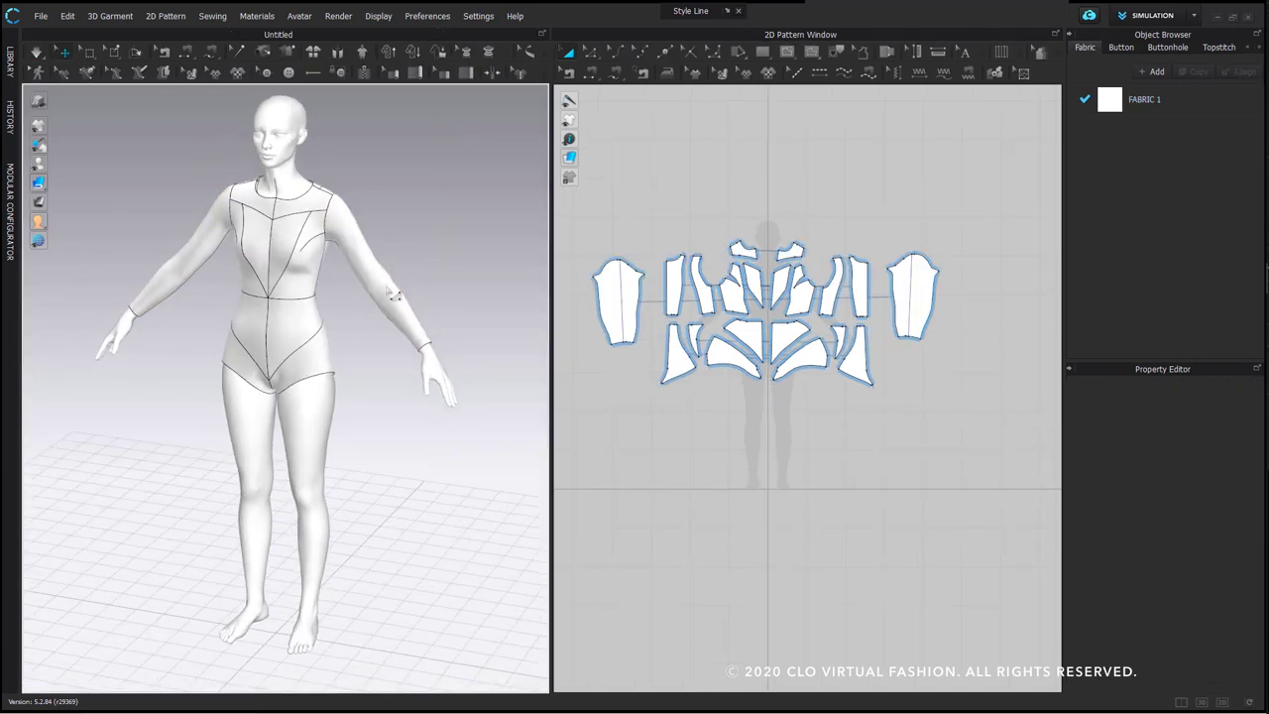
# Try Reset 3D Arrangement (All) on the draped garment and check the pieces from behind
pyautogui.press('2')
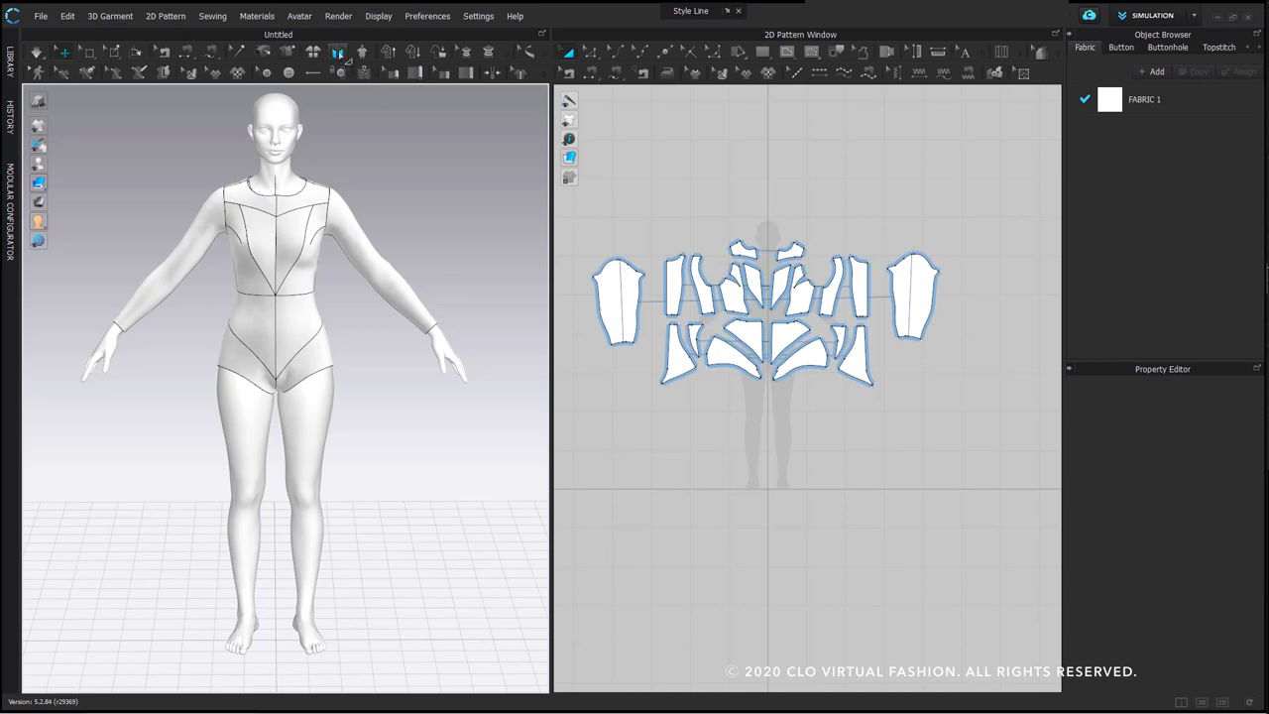
pyautogui.click(338, 54)
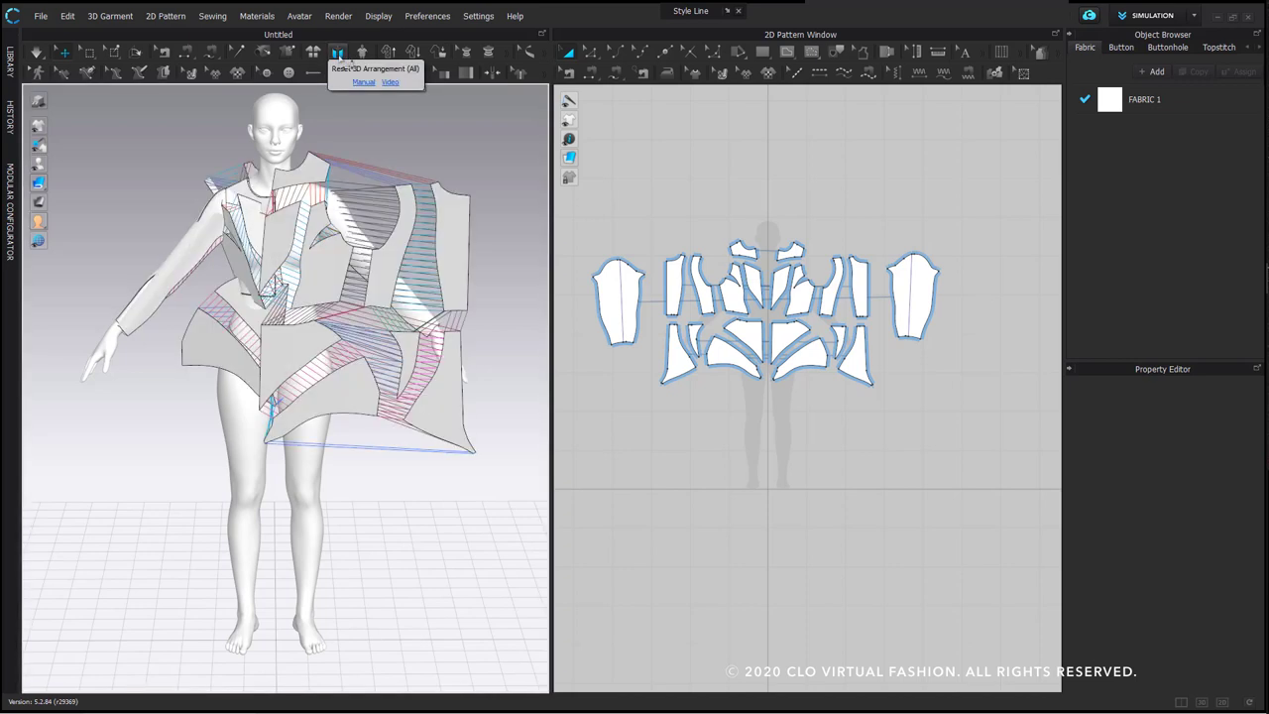
pyautogui.moveTo(456, 301); pyautogui.dragTo(167, 276, button='right')
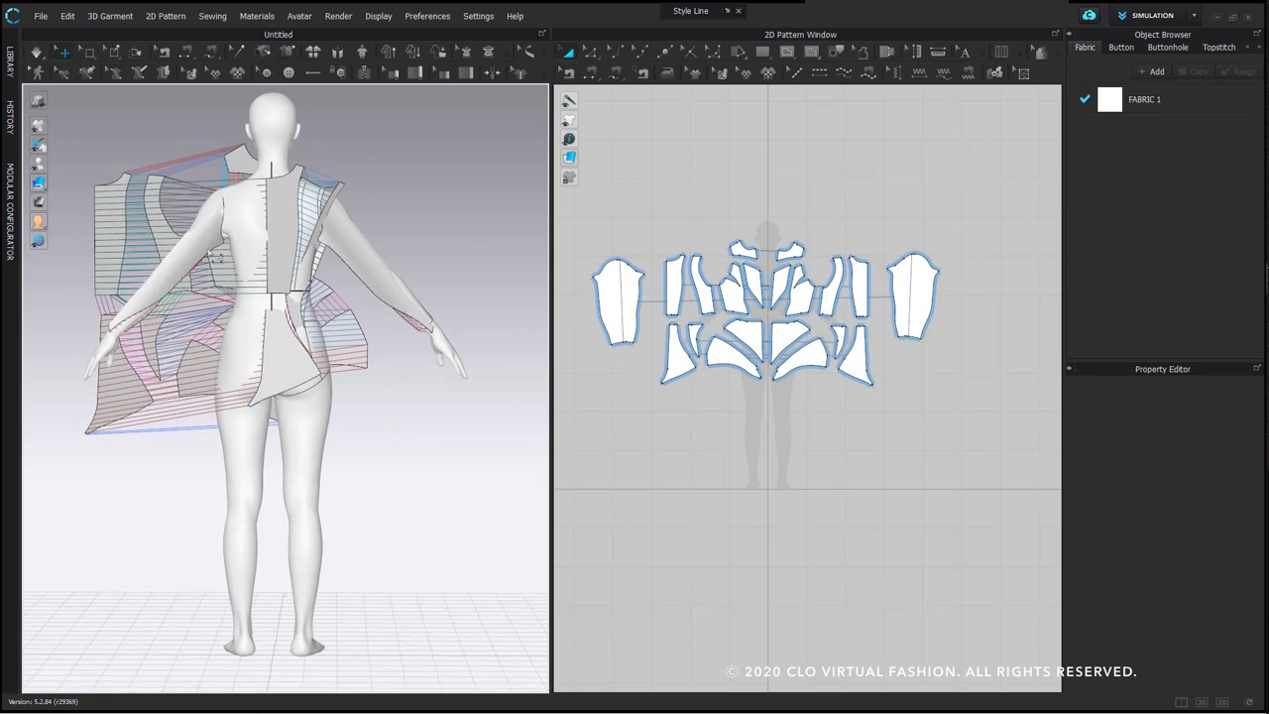
pyautogui.click(213, 254)
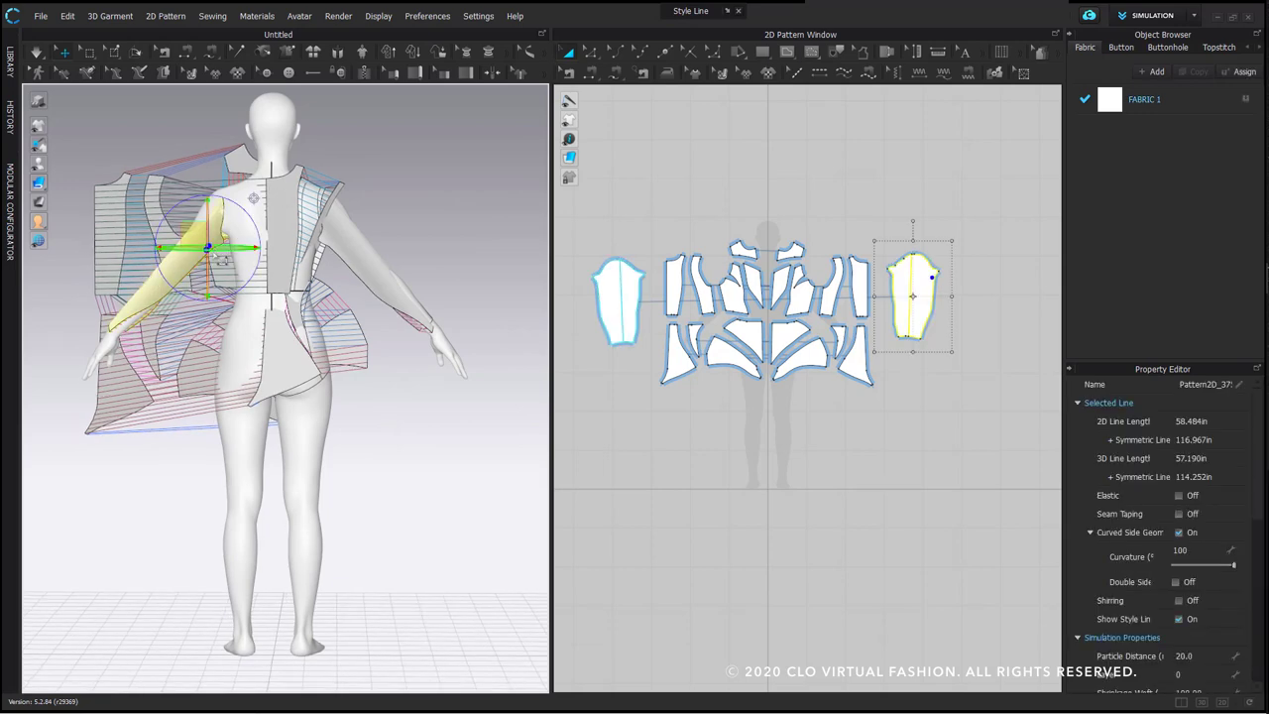
pyautogui.click(396, 172)
pyautogui.moveTo(91, 351); pyautogui.dragTo(364, 355, button='right')
# Reset the 3D arrangement of all patterns again and undo that reset
pyautogui.click(410, 300)
pyautogui.click(493, 218)
pyautogui.click(342, 53)
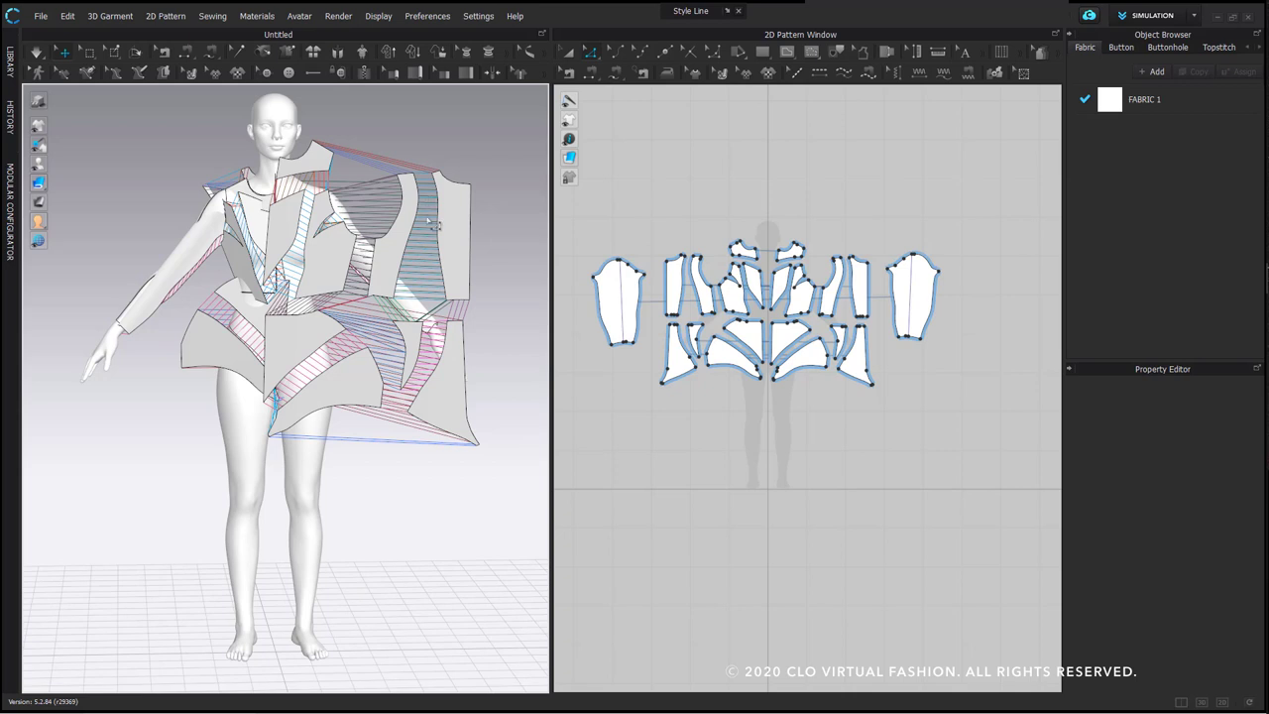
pyautogui.hotkey('ctrl', 'z')
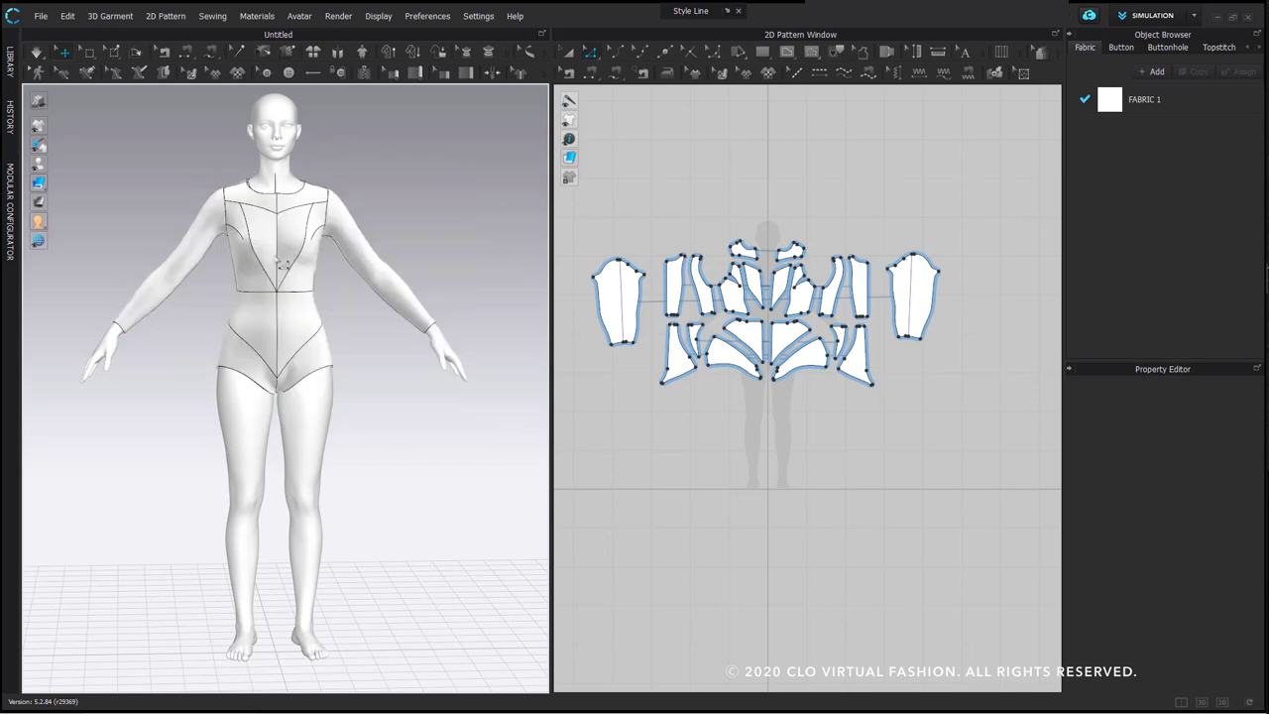
# Straighten both underarm edges of the long sleeve pattern by deleting all their curve points
pyautogui.scroll(-1, 269, 281)
pyautogui.scroll(5, 932, 296)
pyautogui.moveTo(895, 262); pyautogui.dragTo(919, 283, button='middle')
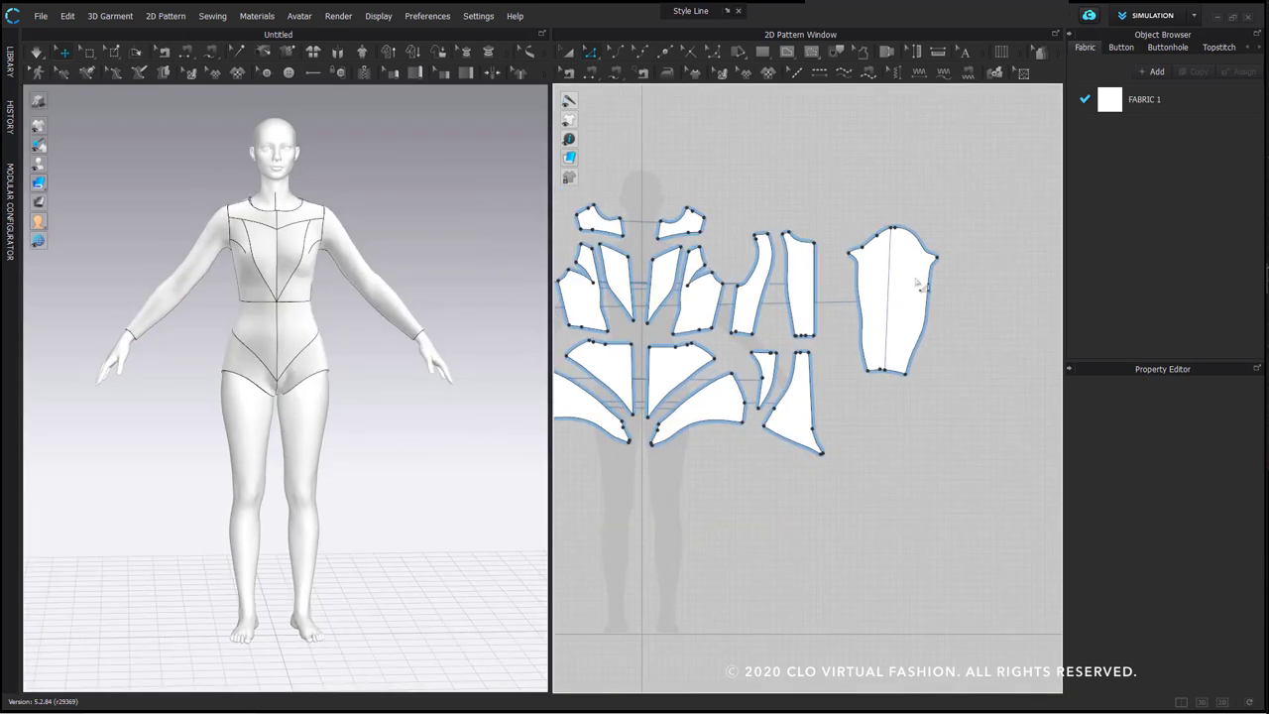
pyautogui.scroll(-4, 931, 283)
pyautogui.scroll(4, 949, 293)
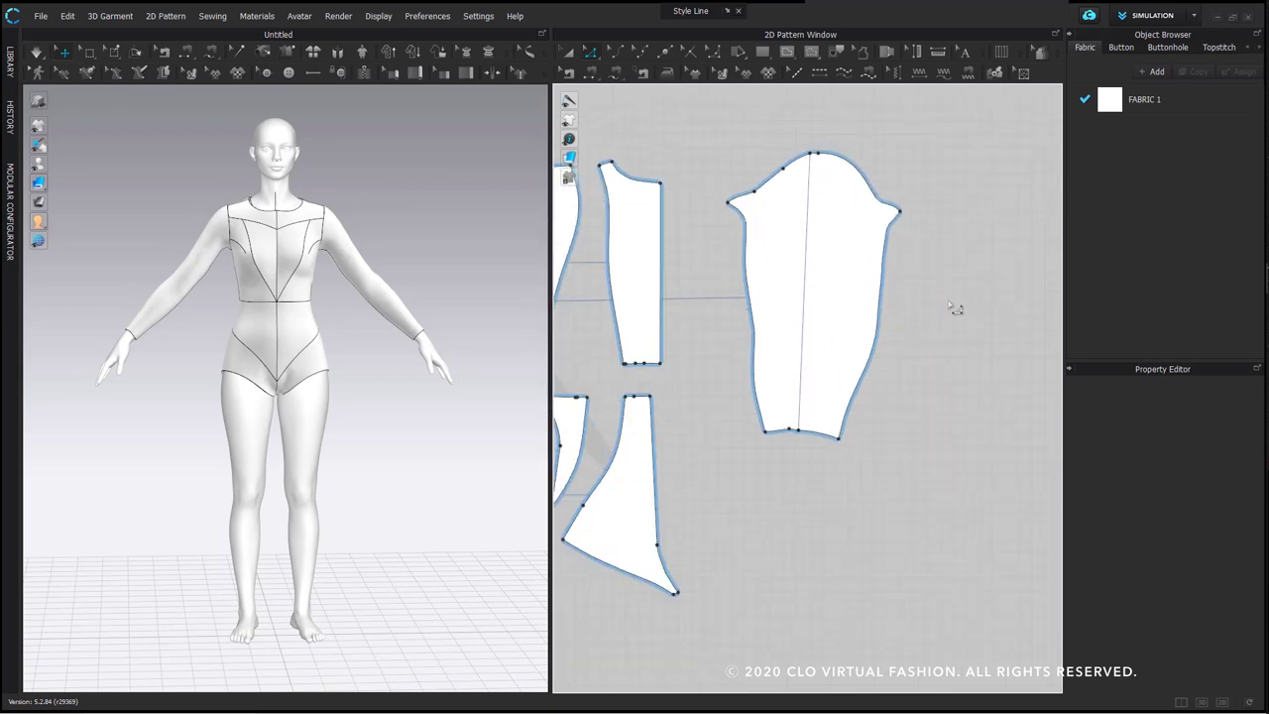
pyautogui.moveTo(317, 370); pyautogui.dragTo(241, 303, button='right')
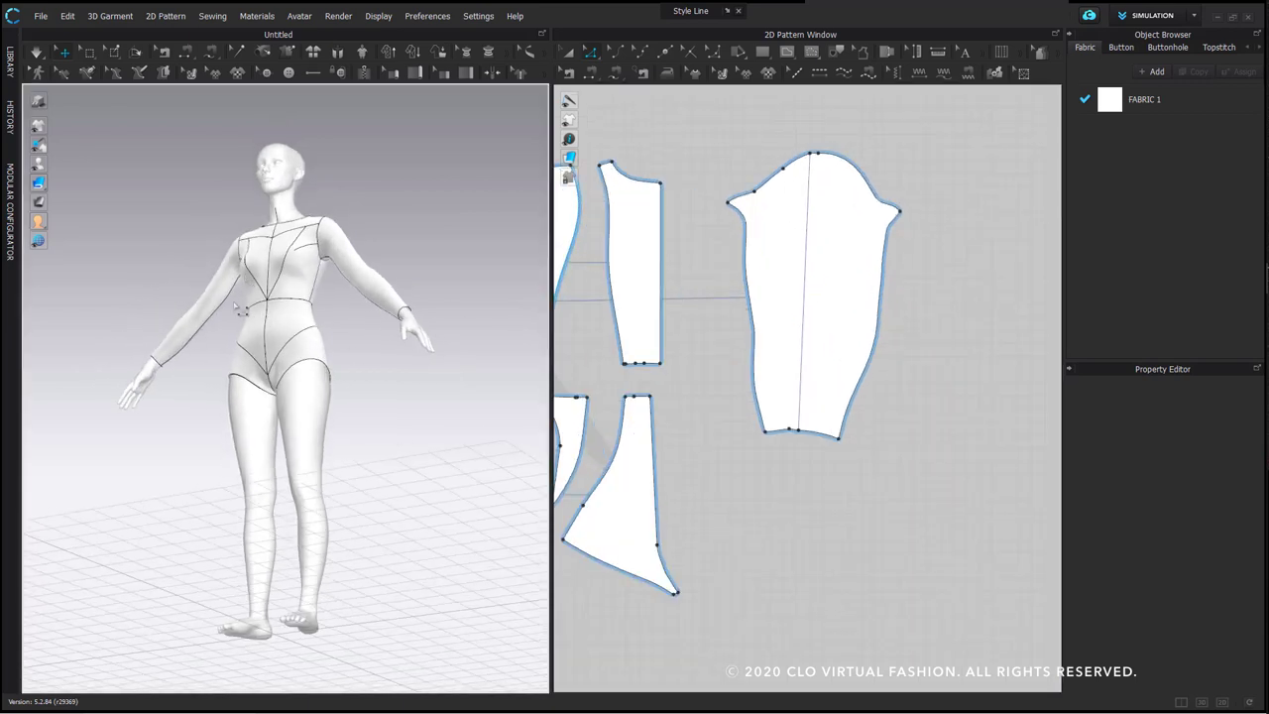
pyautogui.click(886, 270)
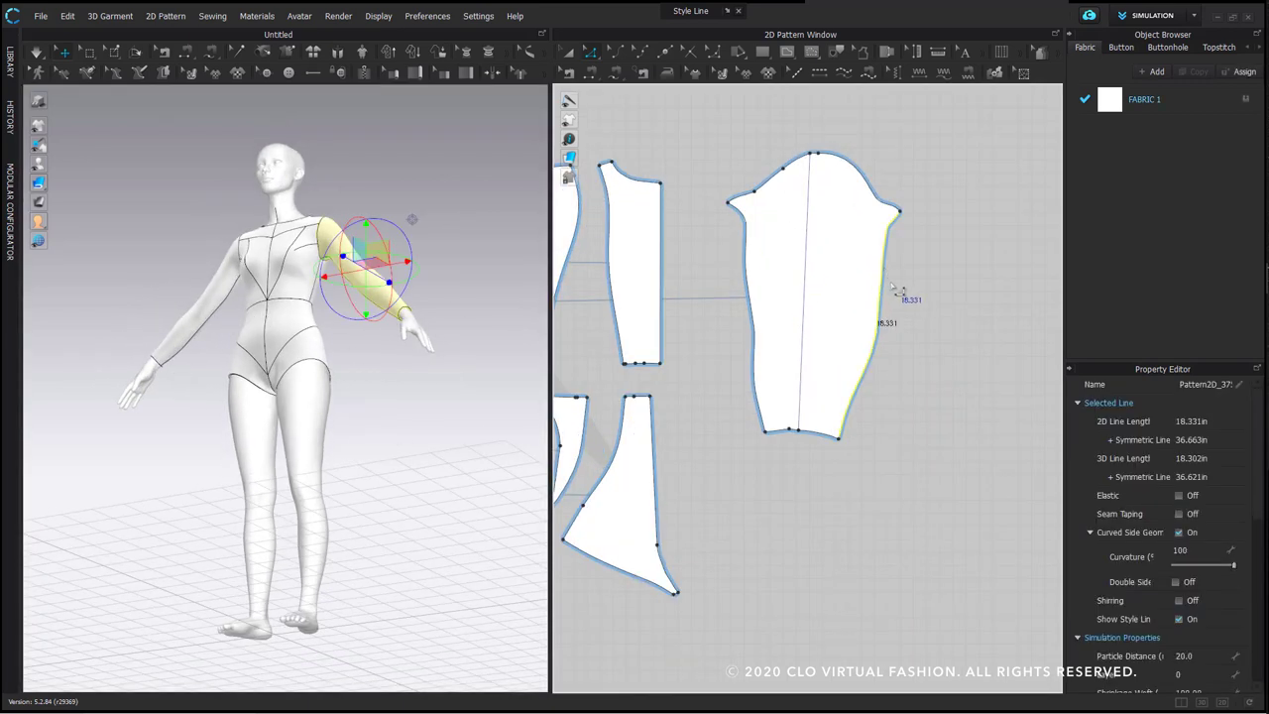
pyautogui.rightClick(880, 302)
pyautogui.click(921, 324)
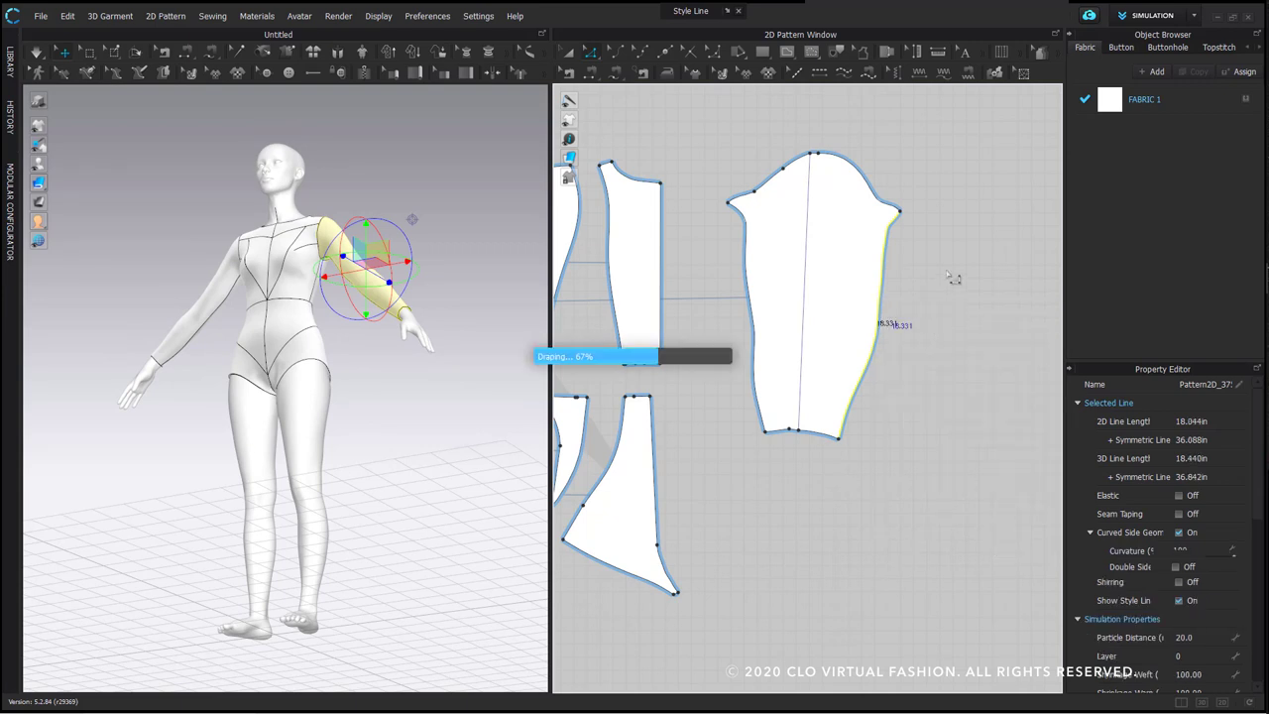
pyautogui.click(748, 250)
pyautogui.rightClick(750, 254)
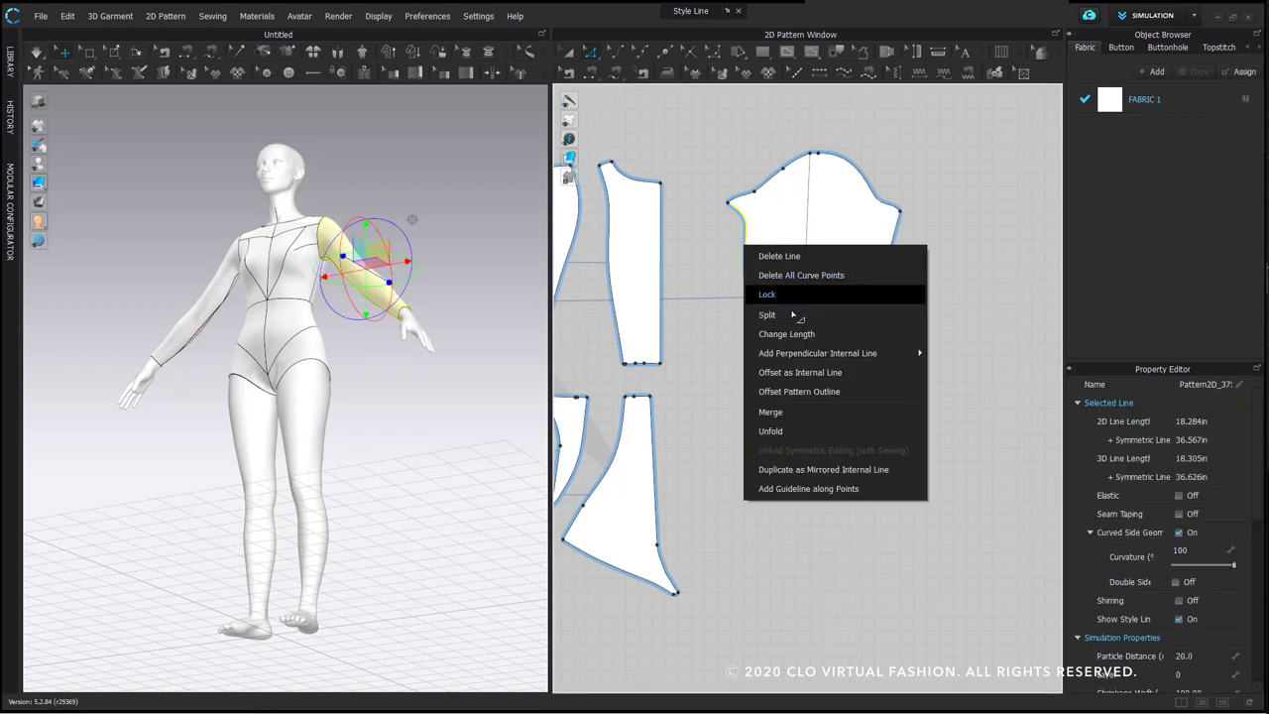
pyautogui.click(799, 278)
pyautogui.click(892, 498)
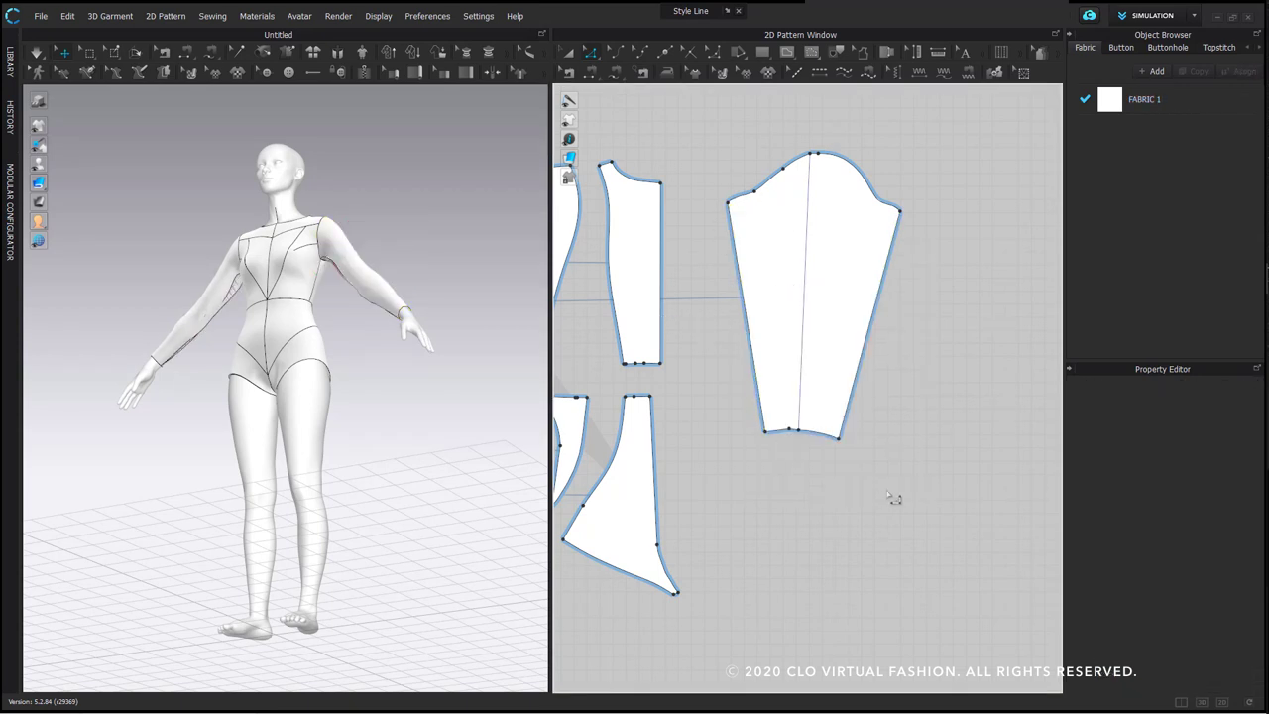
# Widen the sleeve hem by moving both lower corners outward, delete the extra hem points, and simulate the flared sleeves
pyautogui.moveTo(841, 443); pyautogui.dragTo(873, 438)
pyautogui.click(839, 473)
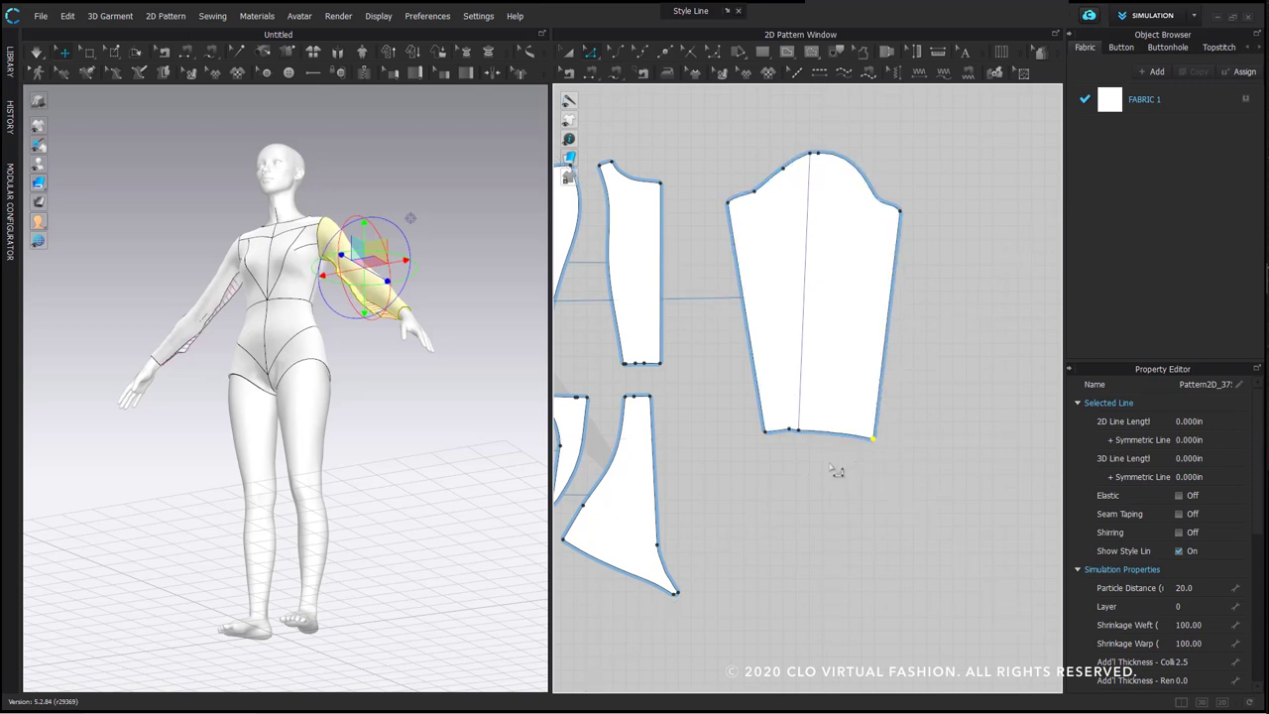
pyautogui.moveTo(766, 432); pyautogui.dragTo(736, 438)
pyautogui.moveTo(836, 421); pyautogui.dragTo(777, 436)
pyautogui.press('Delete')
pyautogui.moveTo(876, 443); pyautogui.dragTo(902, 442)
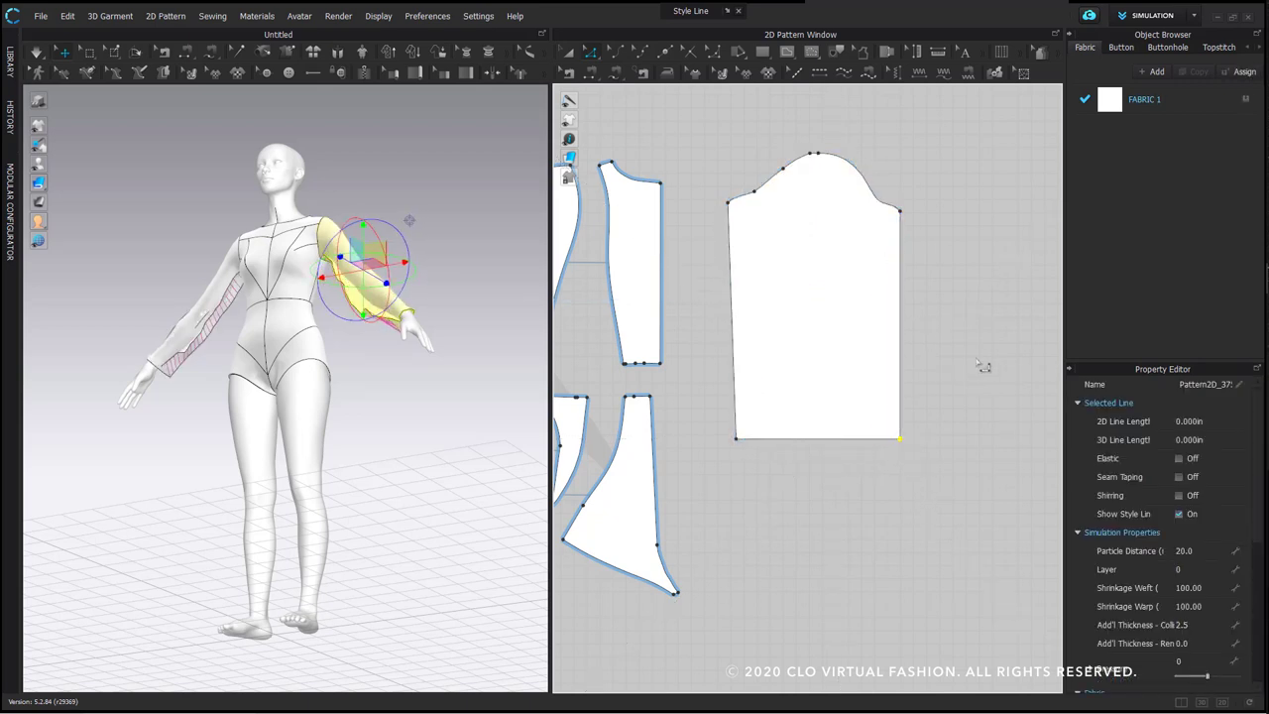
pyautogui.click(983, 363)
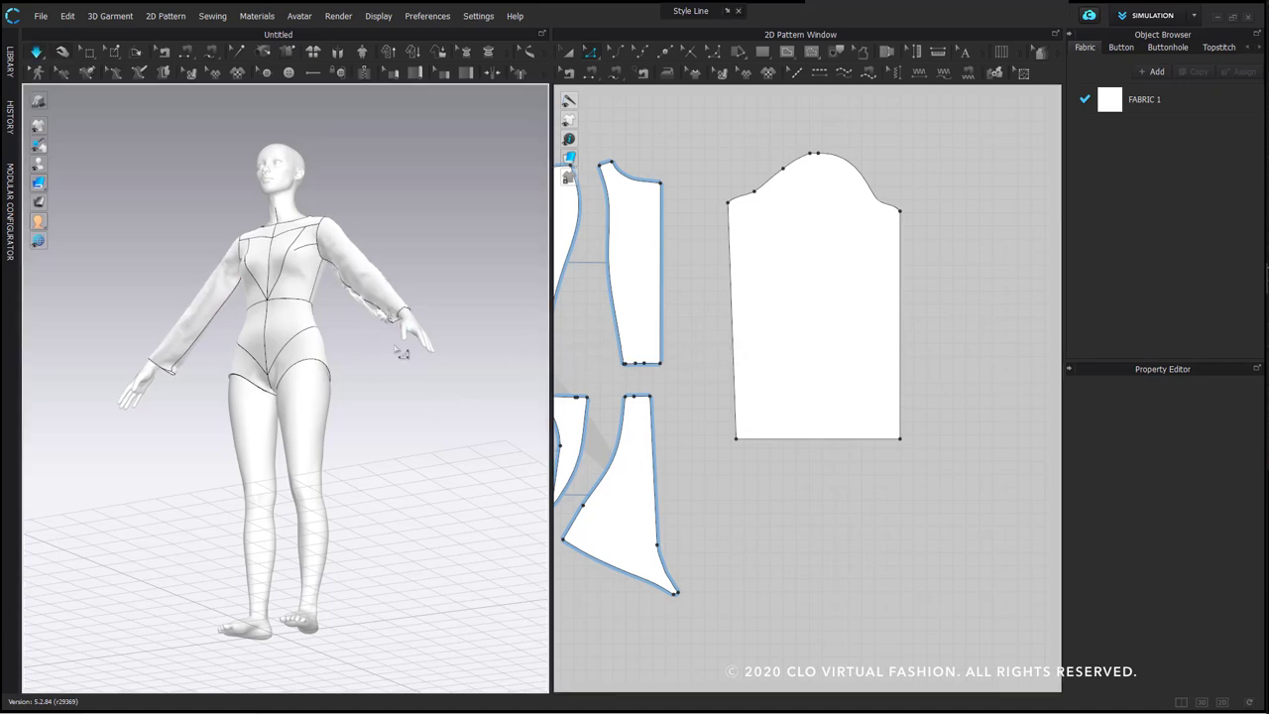
pyautogui.moveTo(380, 418); pyautogui.dragTo(542, 448, button='right')
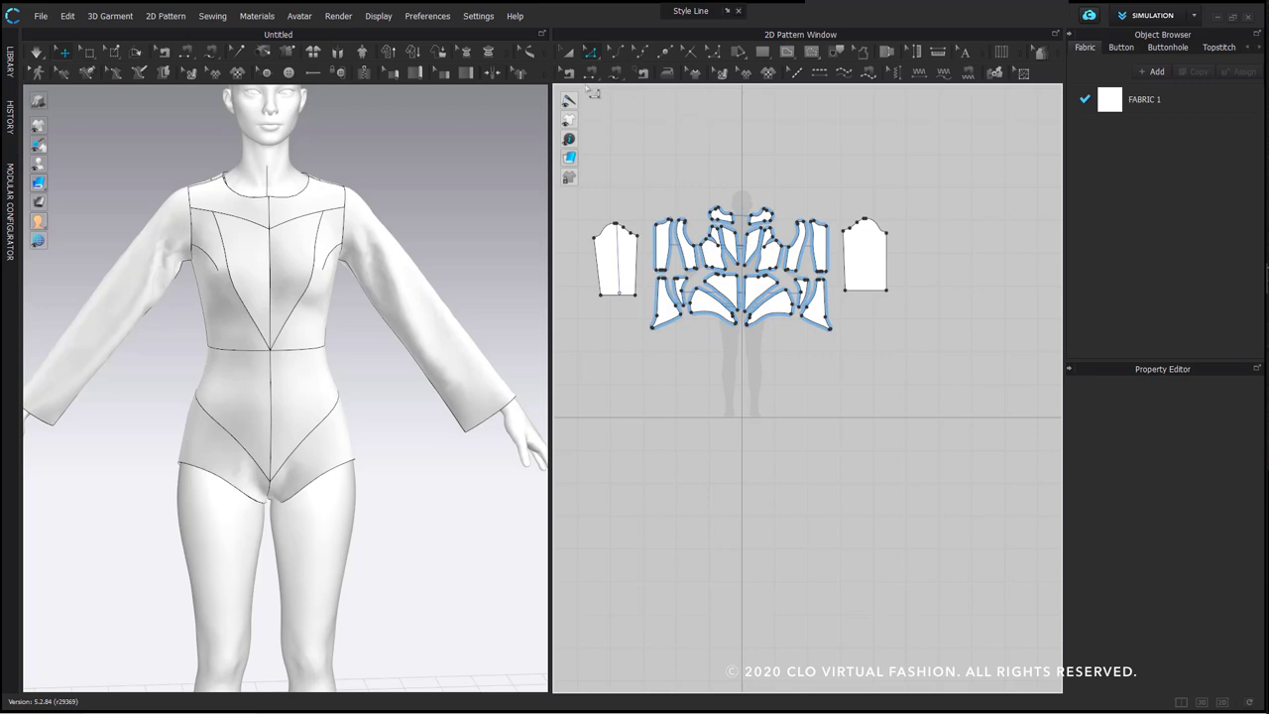
# Delete the surplus curve points near the underarm of the other sleeve's cap to smooth its lower curve
pyautogui.click(639, 52)
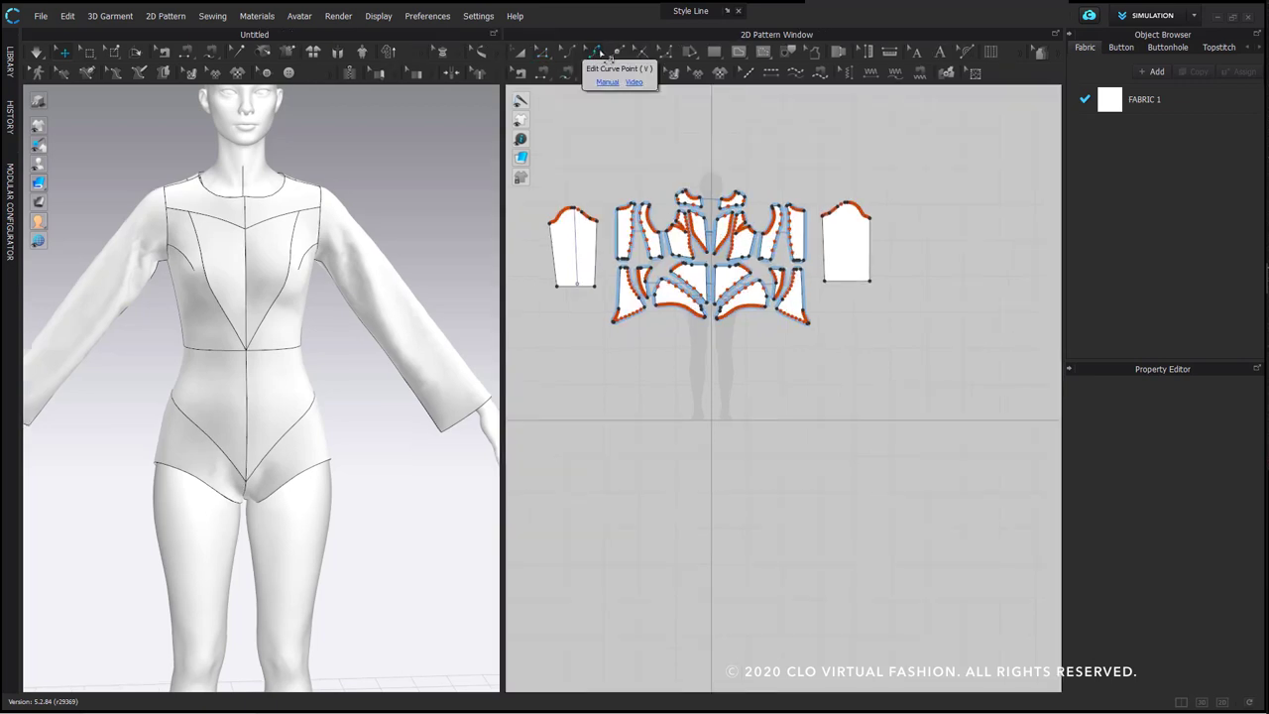
pyautogui.scroll(8, 625, 228)
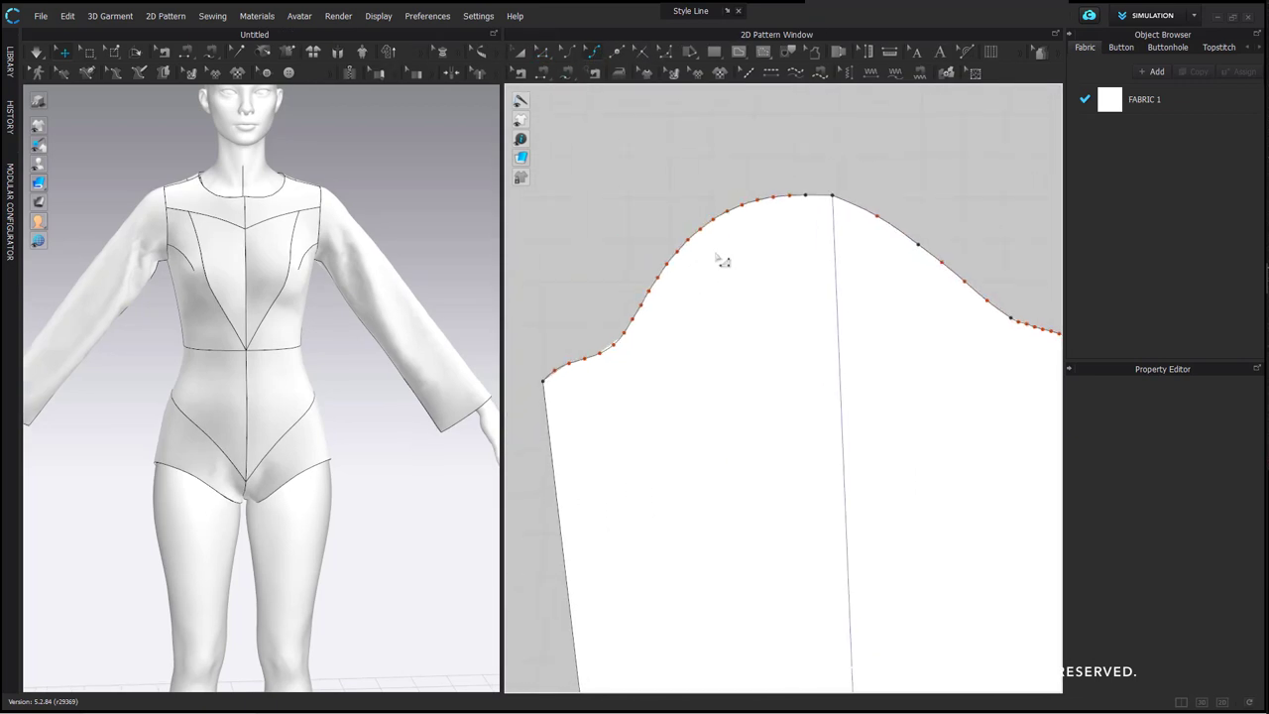
pyautogui.click(592, 363)
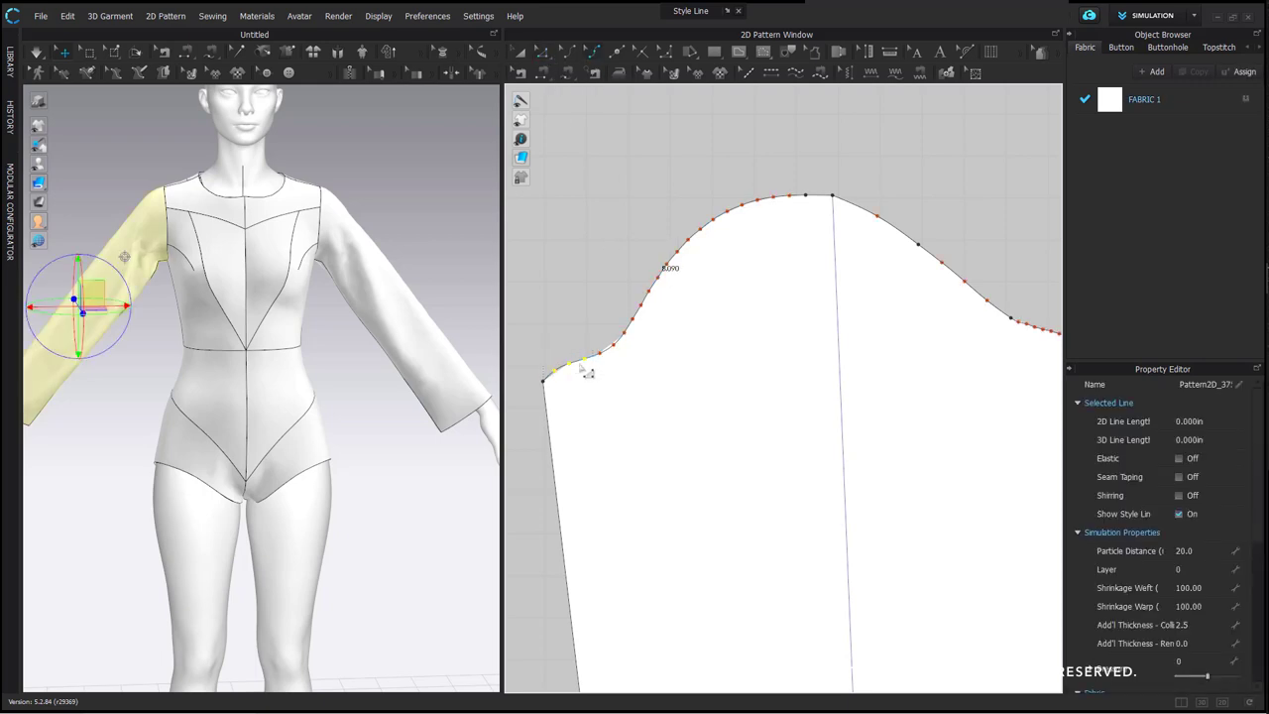
pyautogui.moveTo(564, 329); pyautogui.dragTo(613, 359)
pyautogui.moveTo(608, 364); pyautogui.dragTo(609, 364)
pyautogui.press('Delete')
pyautogui.moveTo(559, 353); pyautogui.dragTo(596, 373)
pyautogui.press('Delete')
pyautogui.click(614, 345)
pyautogui.press('Delete')
pyautogui.moveTo(625, 333); pyautogui.dragTo(633, 320)
pyautogui.press('Delete')
pyautogui.scroll(-3, 723, 258)
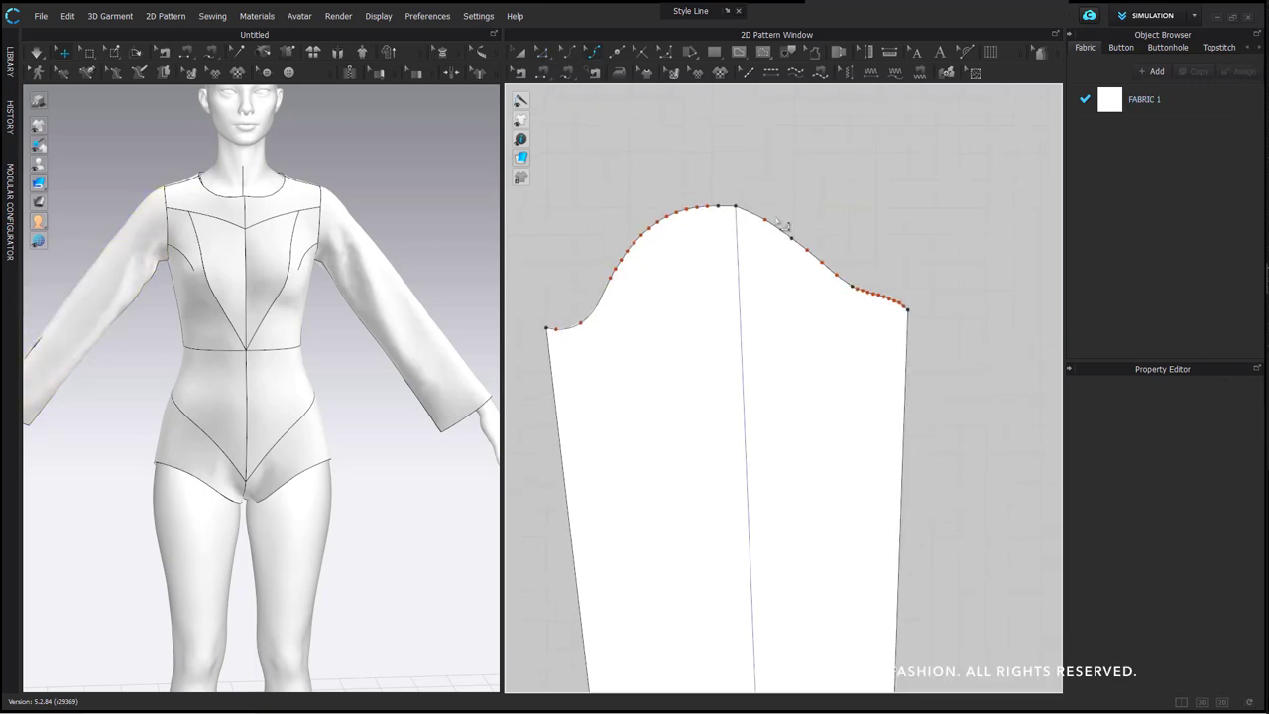
# Apply Optimize All Curve Points to the bodysuit patterns
pyautogui.scroll(-6, 779, 278)
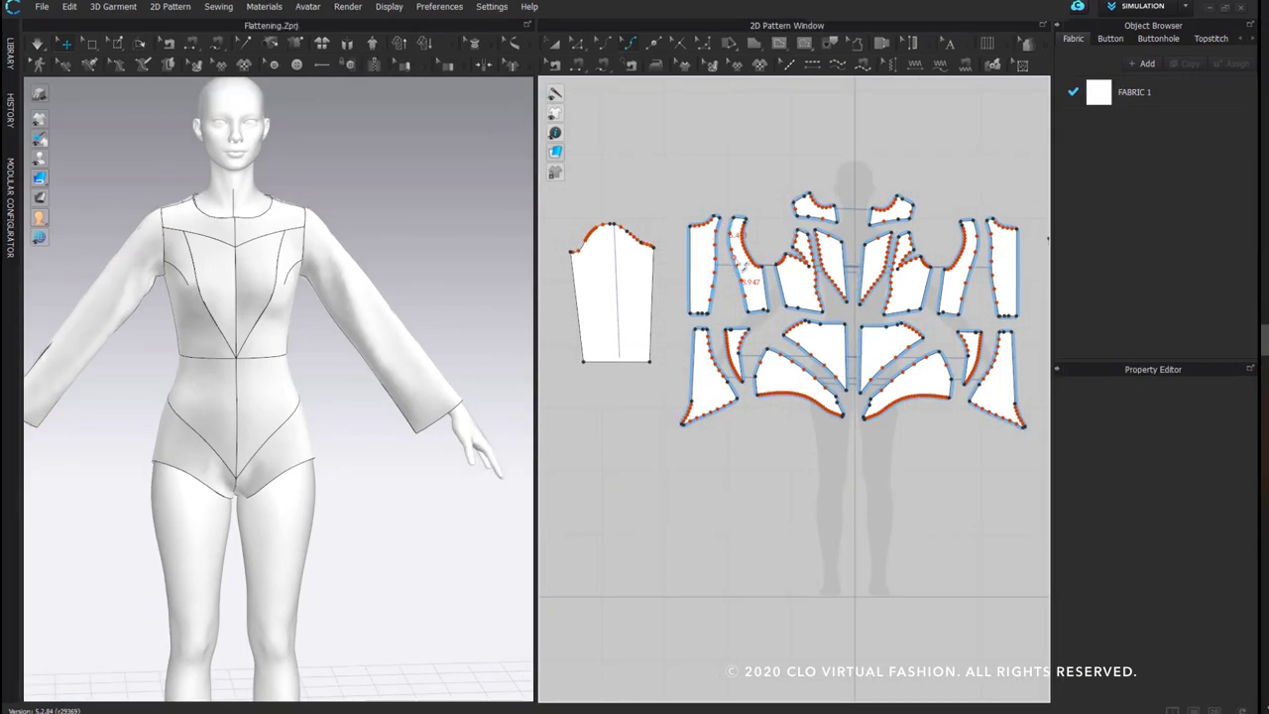
pyautogui.scroll(4, 773, 359)
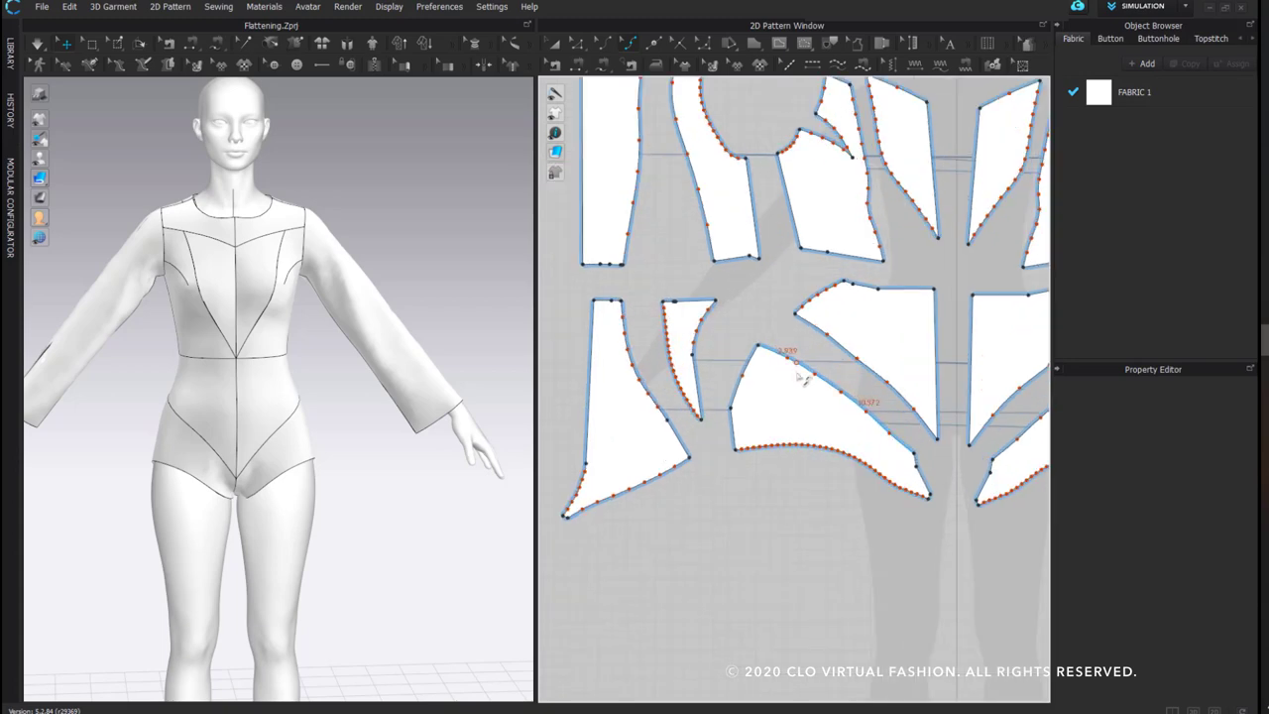
pyautogui.scroll(5, 801, 326)
pyautogui.scroll(2, 842, 317)
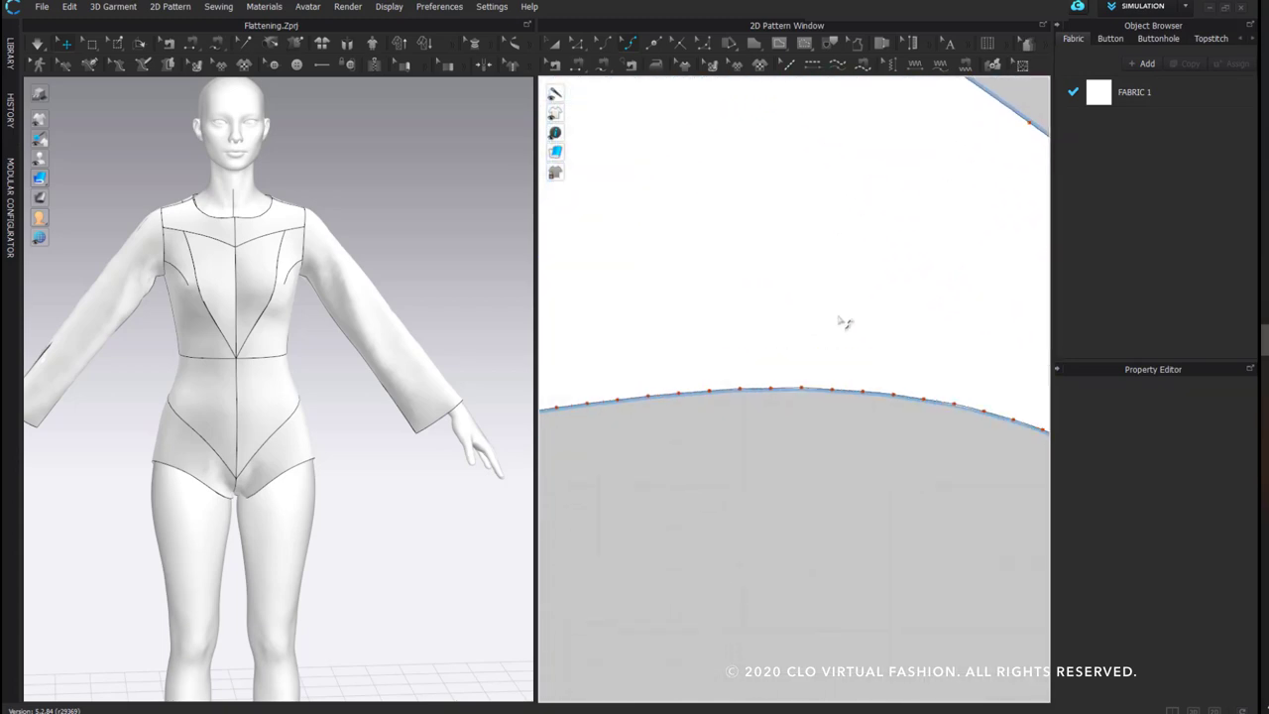
pyautogui.rightClick(805, 394)
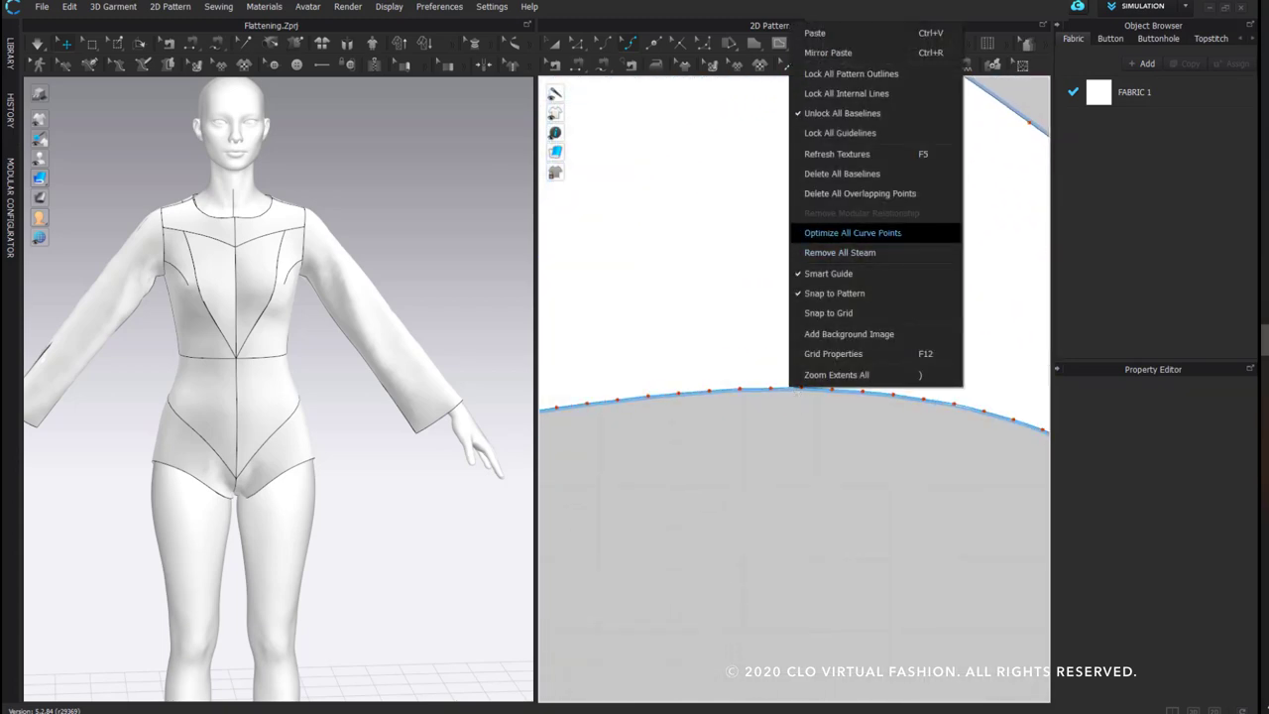
pyautogui.click(900, 233)
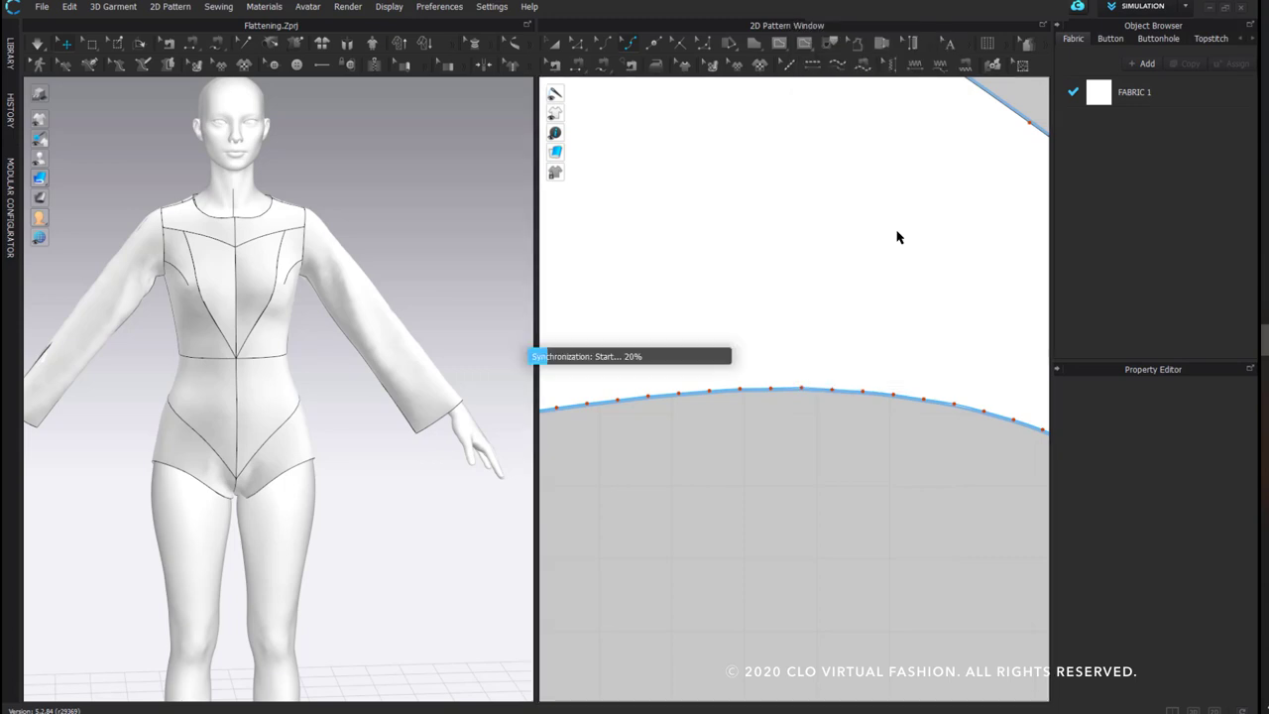
pyautogui.scroll(-3, 886, 312)
pyautogui.scroll(-6, 886, 311)
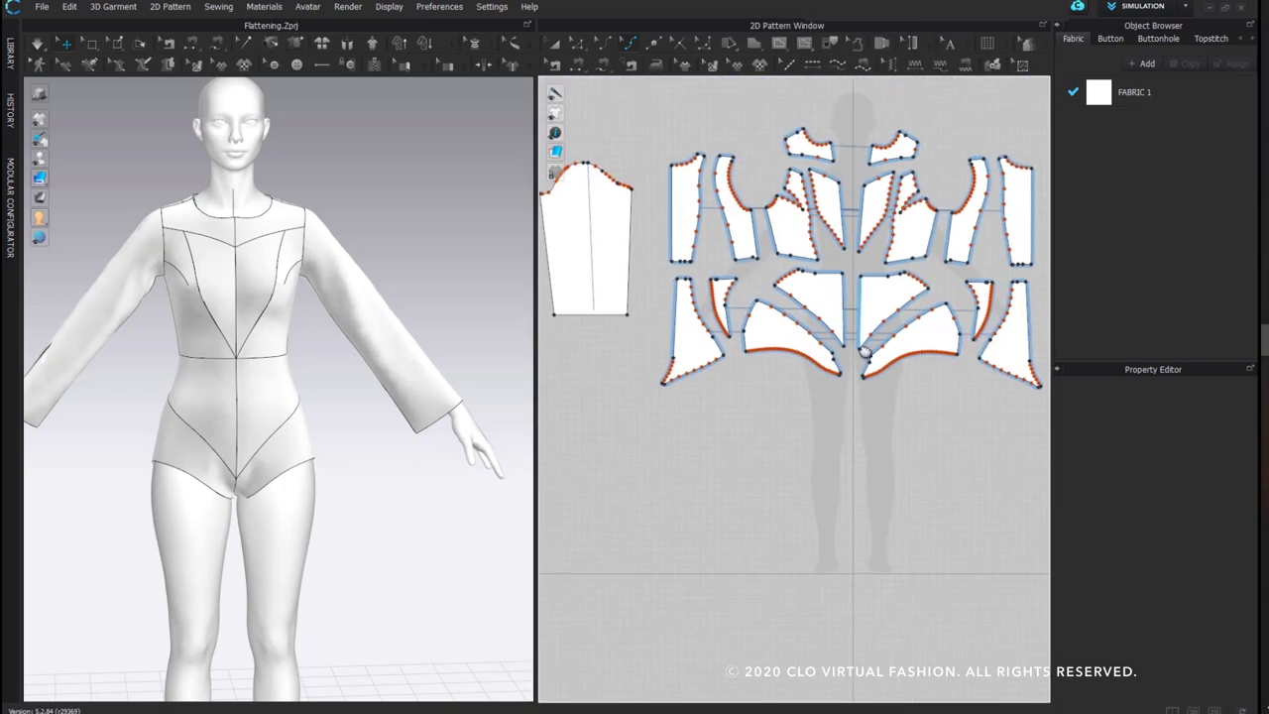
# Enlarge the 2D pattern view and clone the avatar's right front leg-opening panel as a reference line
pyautogui.moveTo(778, 276); pyautogui.dragTo(757, 255, button='middle')
pyautogui.moveTo(534, 172); pyautogui.dragTo(415, 226)
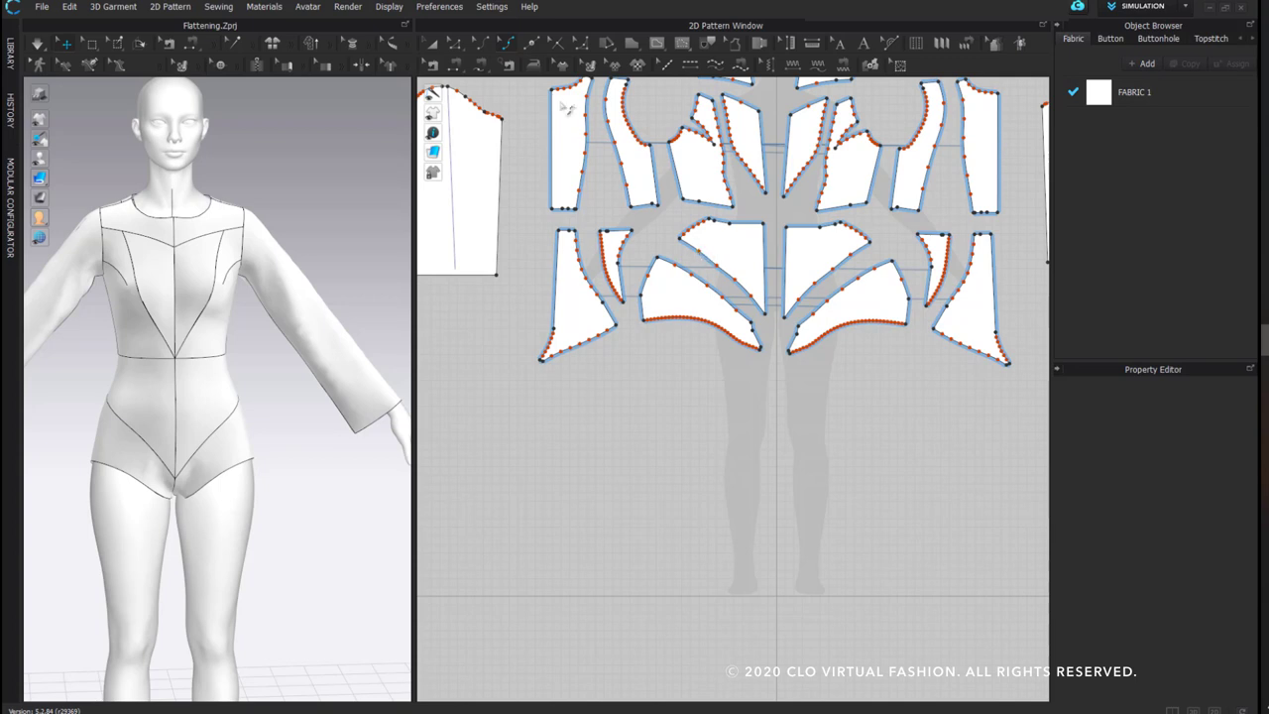
pyautogui.moveTo(737, 190); pyautogui.dragTo(746, 236, button='middle')
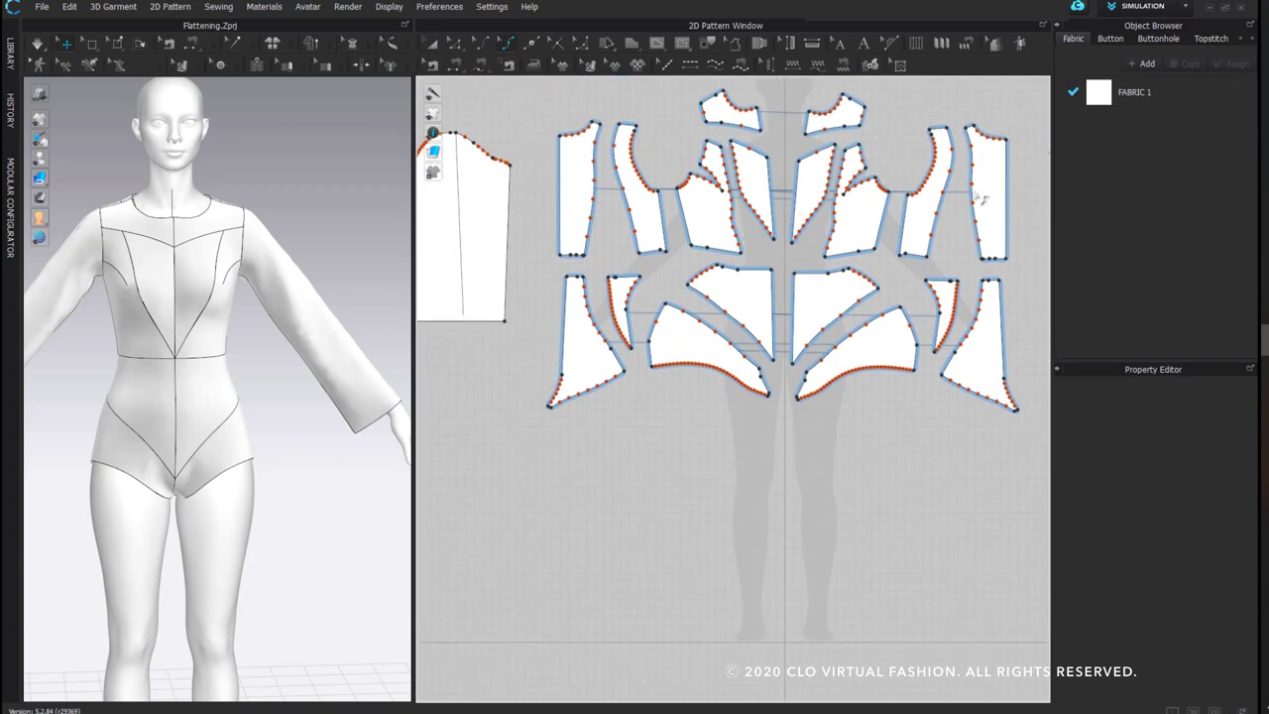
pyautogui.scroll(4, 724, 406)
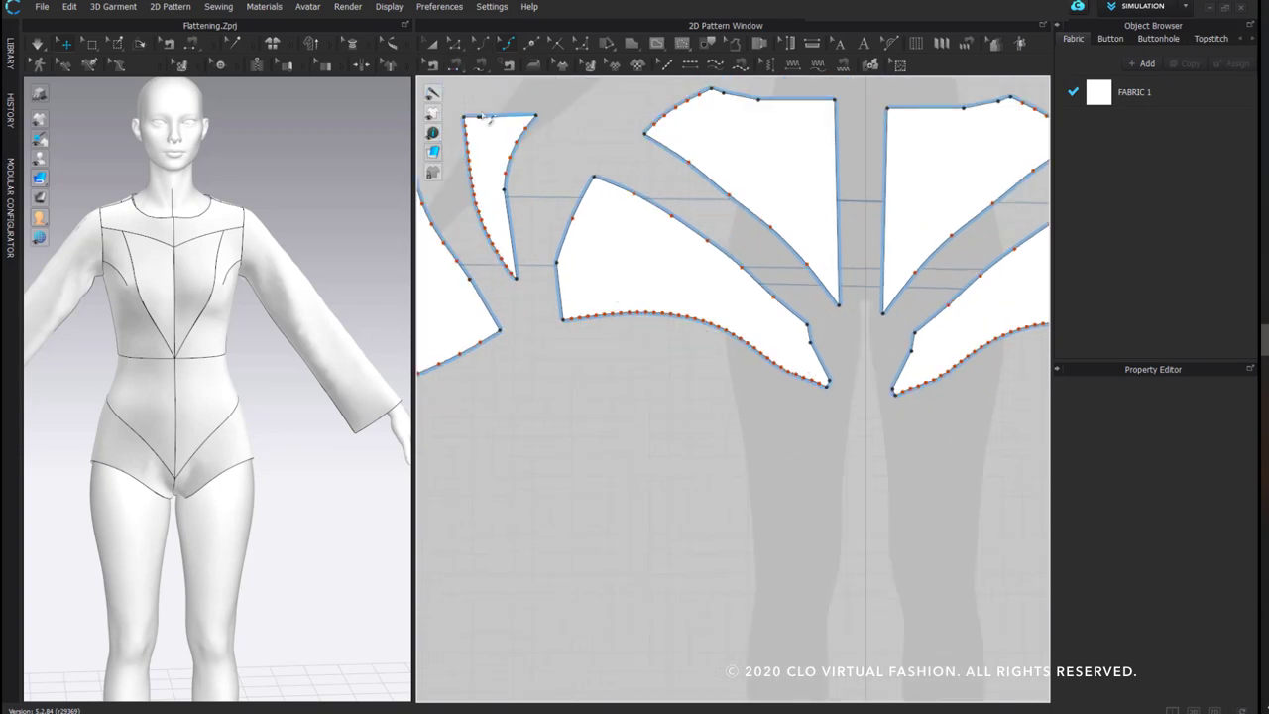
pyautogui.click(432, 43)
pyautogui.moveTo(648, 202); pyautogui.dragTo(678, 207, button='middle')
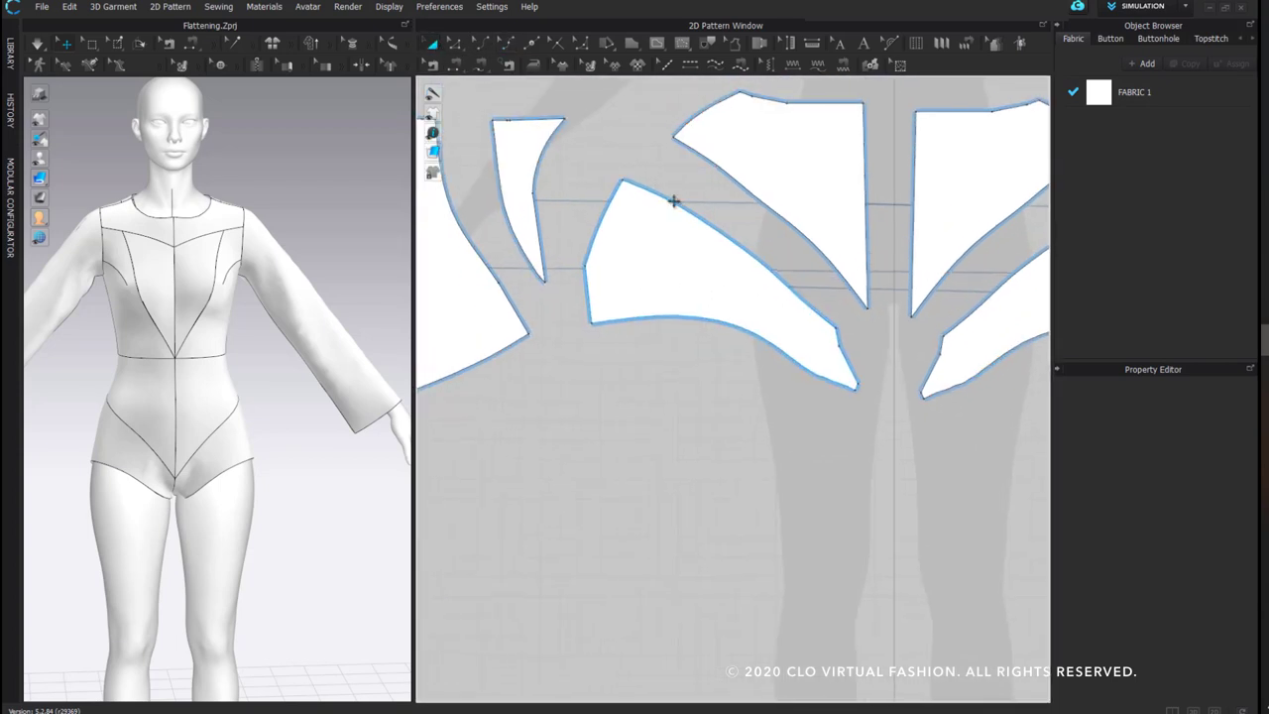
pyautogui.rightClick(669, 264)
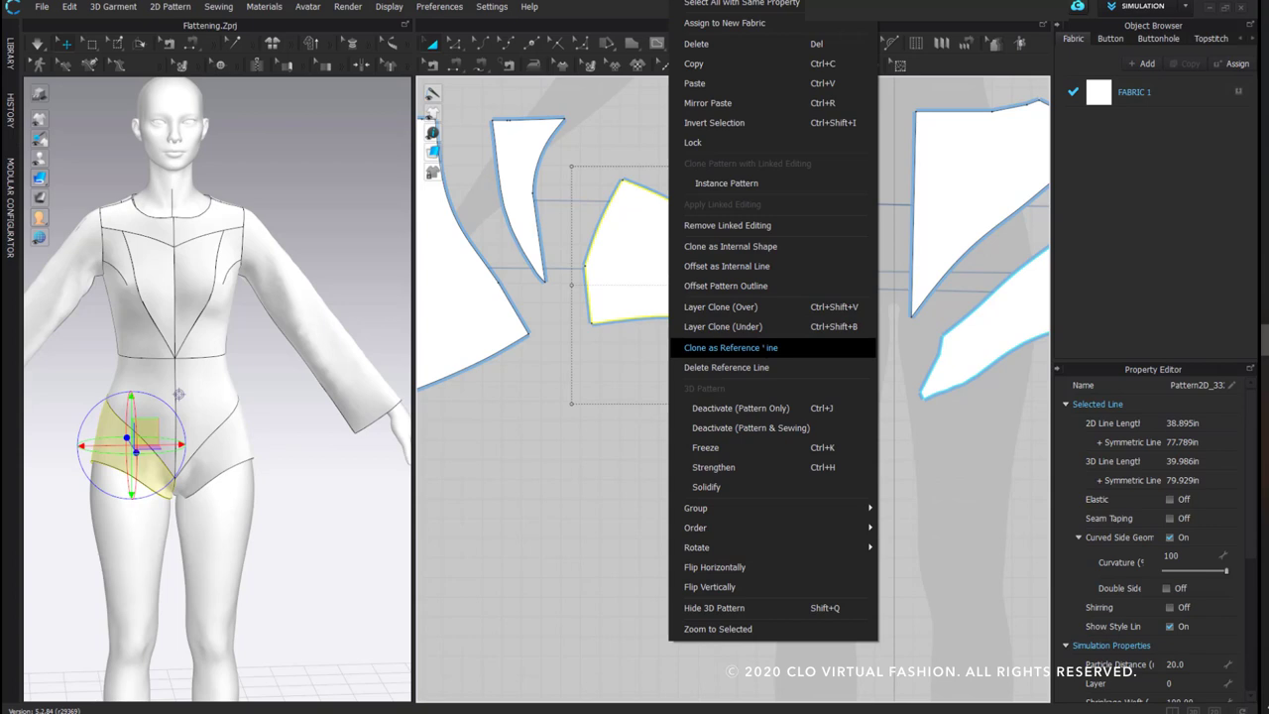
pyautogui.click(762, 348)
pyautogui.click(722, 426)
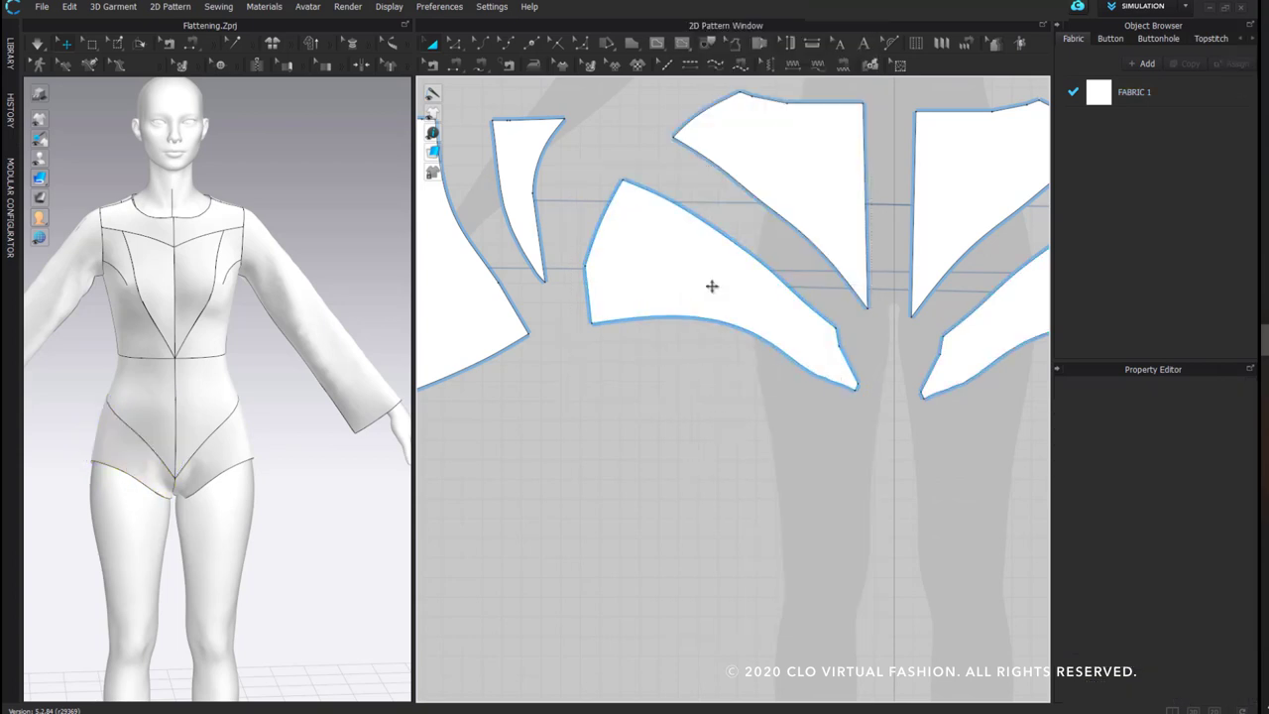
# Delete all curve points from the leg-opening edge of the right front panel, turning it into a straight line
pyautogui.click(455, 43)
pyautogui.rightClick(716, 321)
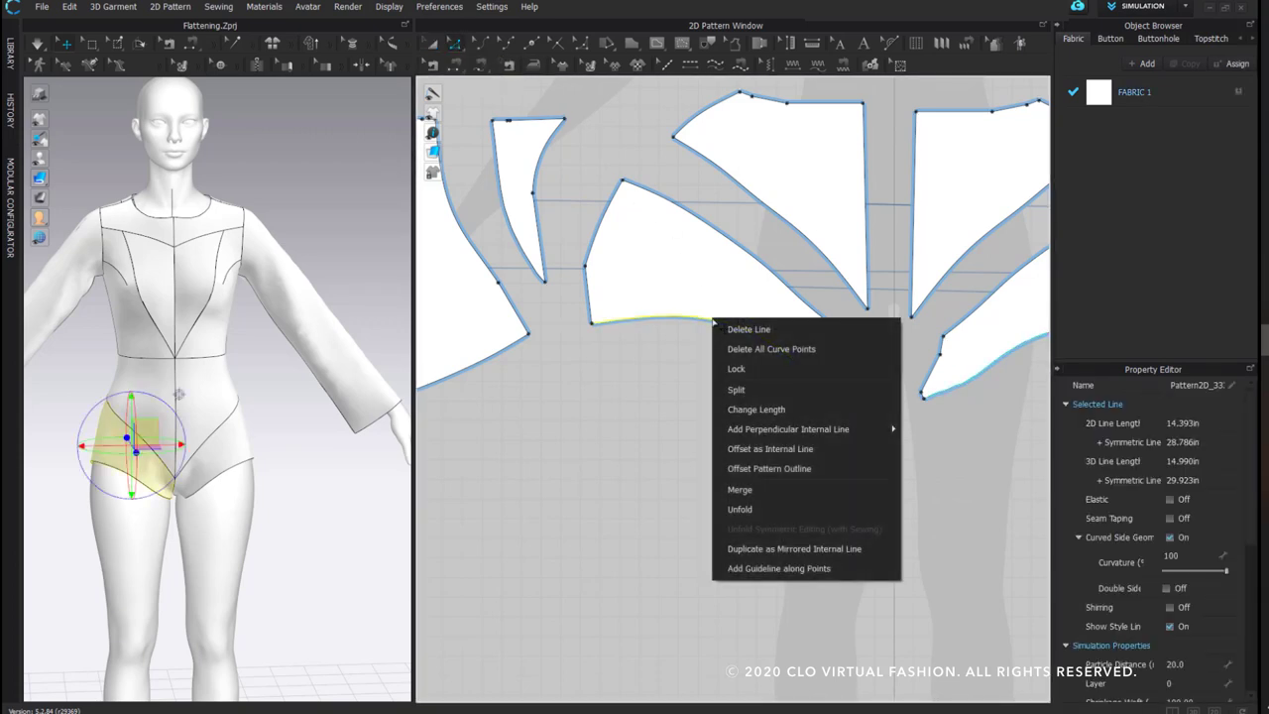
pyautogui.click(805, 355)
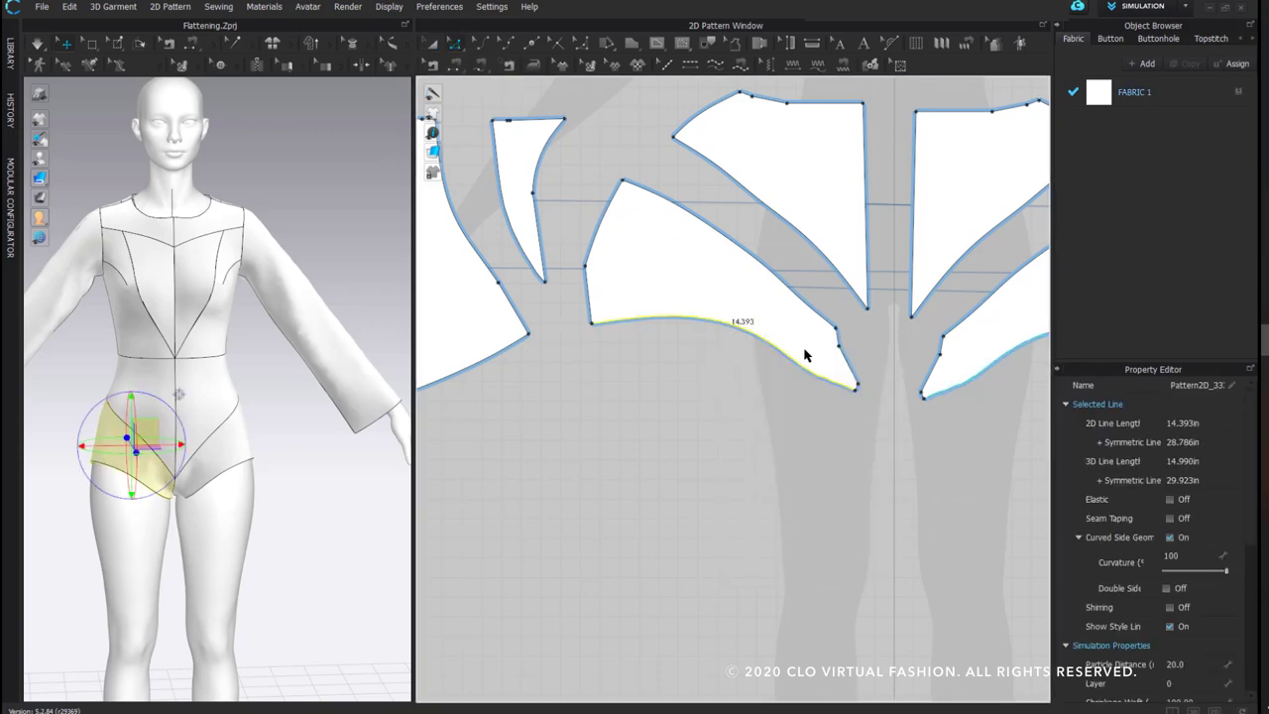
pyautogui.scroll(3, 843, 388)
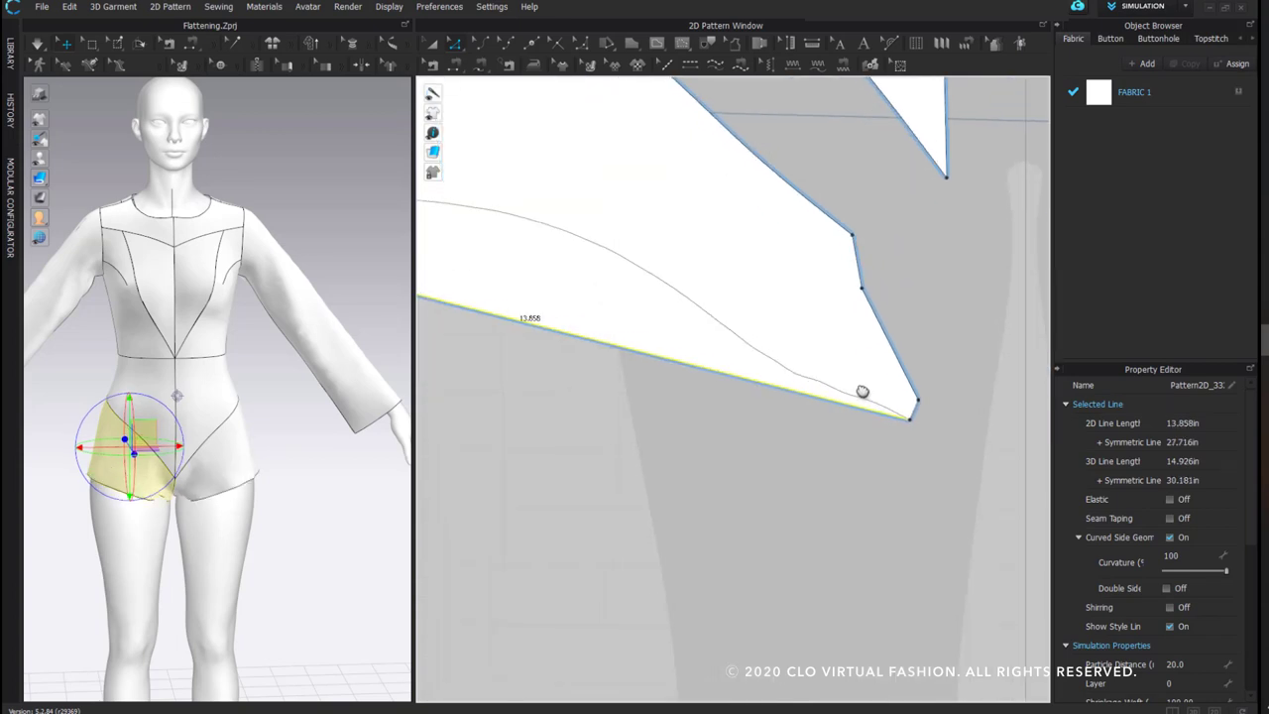
# Add curve points along the straightened leg-opening edge, bending its outer and middle portions onto the reference line
pyautogui.click(506, 43)
pyautogui.scroll(-3, 665, 320)
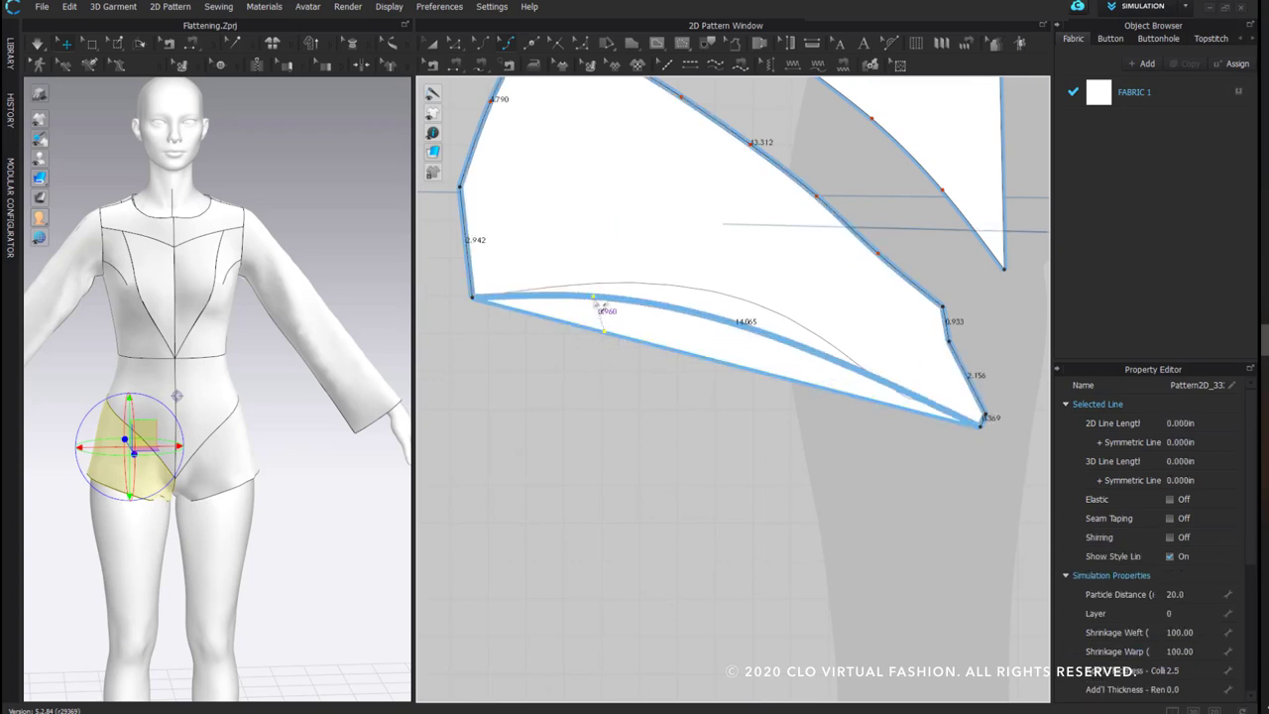
pyautogui.scroll(5, 603, 288)
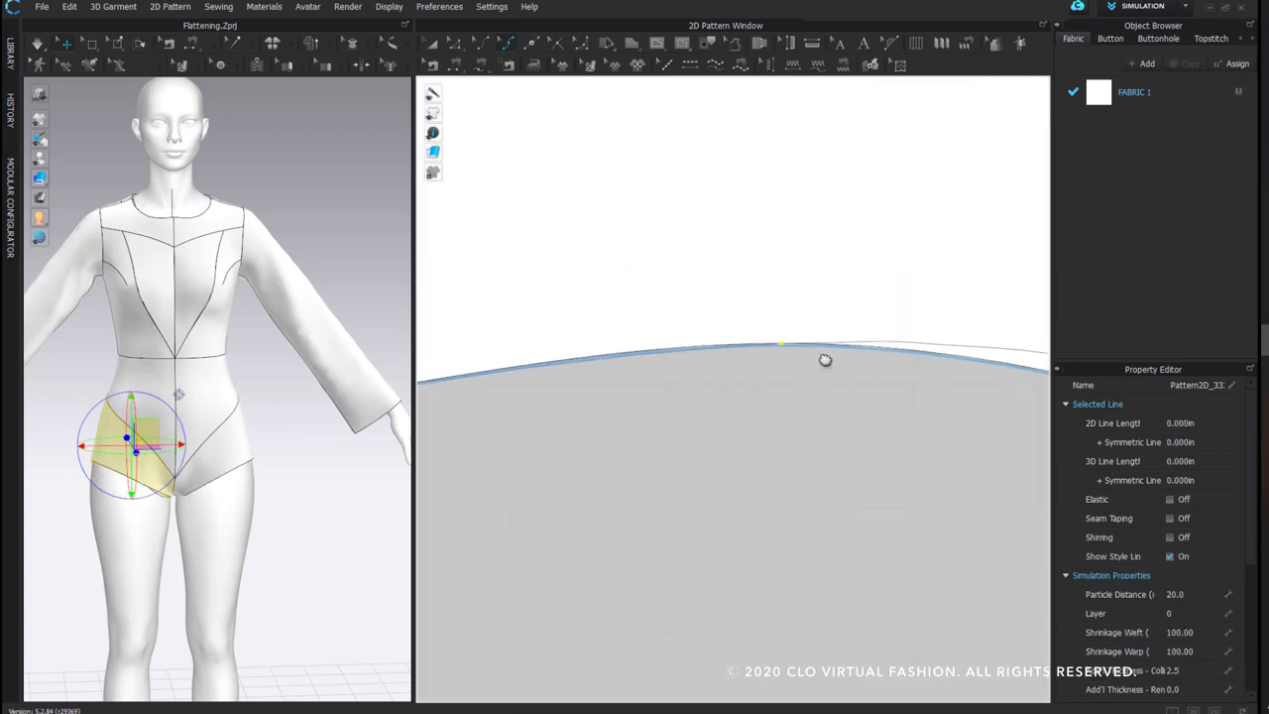
pyautogui.moveTo(844, 368); pyautogui.dragTo(600, 273, button='middle')
pyautogui.scroll(-2, 600, 275)
pyautogui.scroll(2, 712, 305)
pyautogui.moveTo(708, 297); pyautogui.dragTo(718, 264)
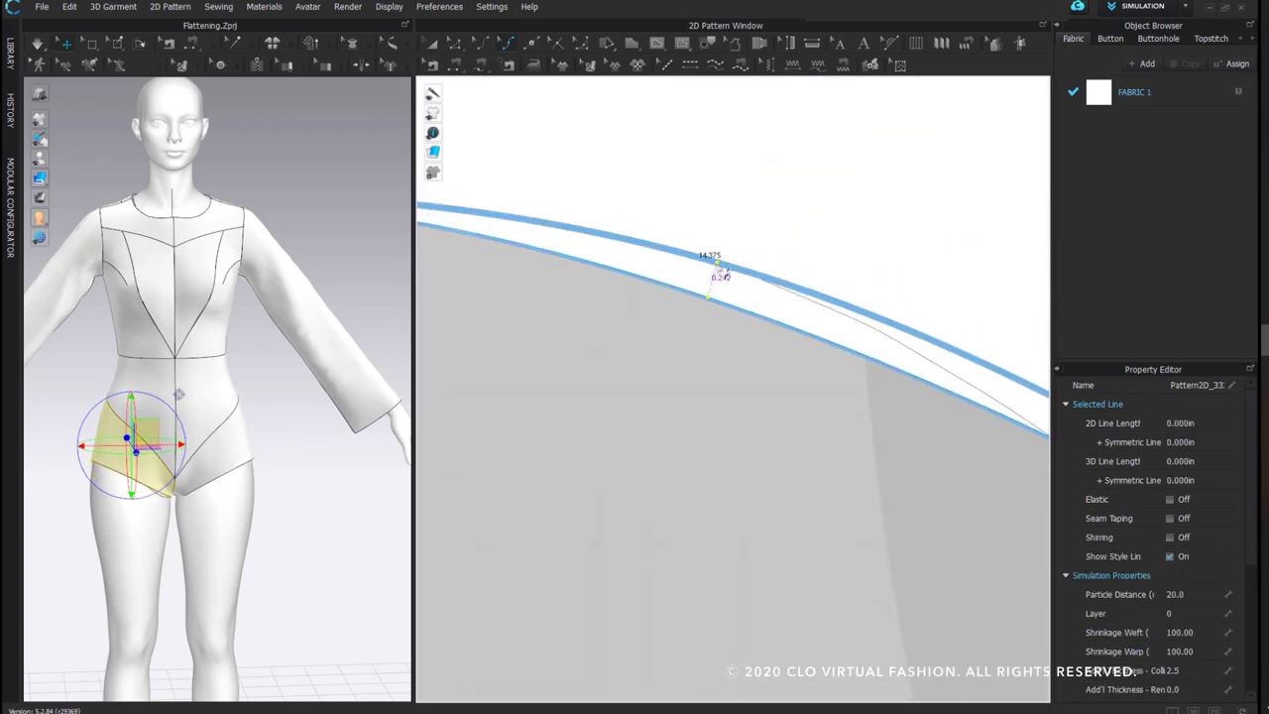
# Shape the crotch-side portion of the leg-opening edge with further curve points along the reference line, and check the finished curve
pyautogui.scroll(-4, 841, 368)
pyautogui.moveTo(841, 368); pyautogui.dragTo(632, 261, button='middle')
pyautogui.scroll(2, 700, 274)
pyautogui.moveTo(742, 258); pyautogui.dragTo(758, 303)
pyautogui.scroll(-3, 758, 304)
pyautogui.moveTo(758, 304); pyautogui.dragTo(849, 372, button='middle')
pyautogui.scroll(-3, 849, 371)
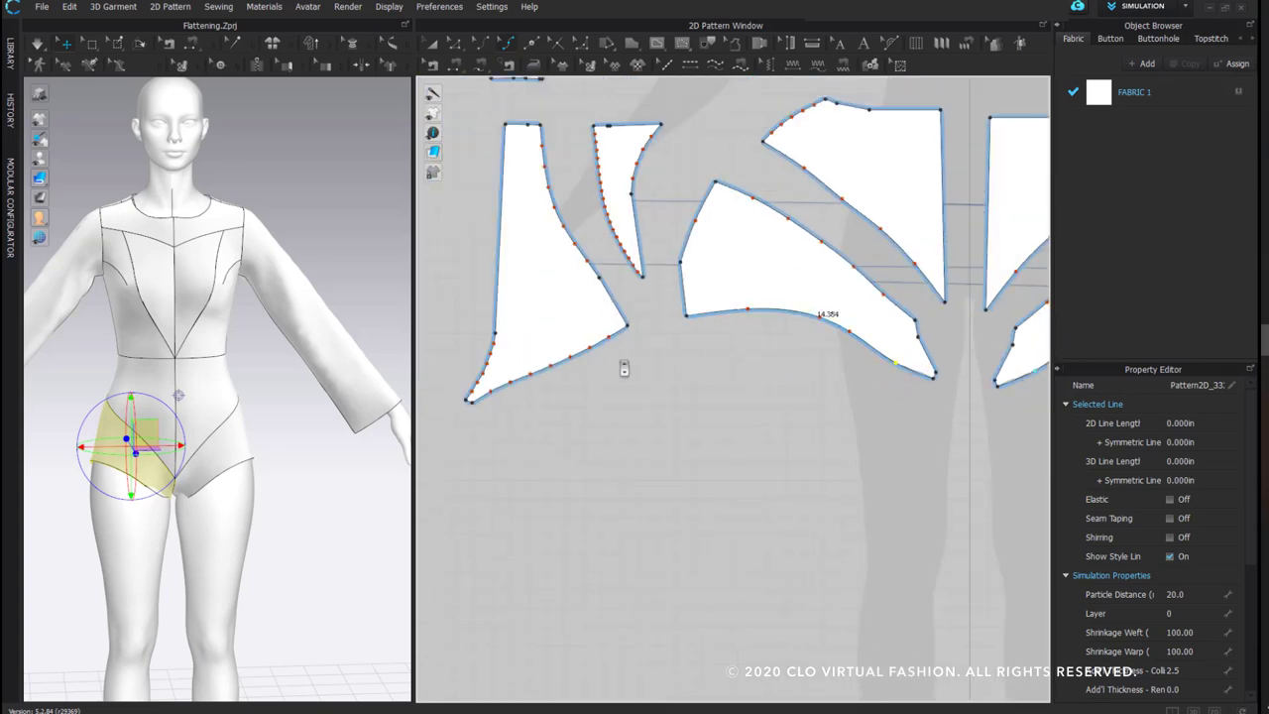
pyautogui.scroll(2, 609, 371)
pyautogui.moveTo(606, 371); pyautogui.dragTo(634, 343, button='middle')
pyautogui.click(812, 317)
pyautogui.scroll(5, 782, 289)
pyautogui.scroll(-5, 782, 289)
pyautogui.moveTo(782, 289); pyautogui.dragTo(610, 301, button='middle')
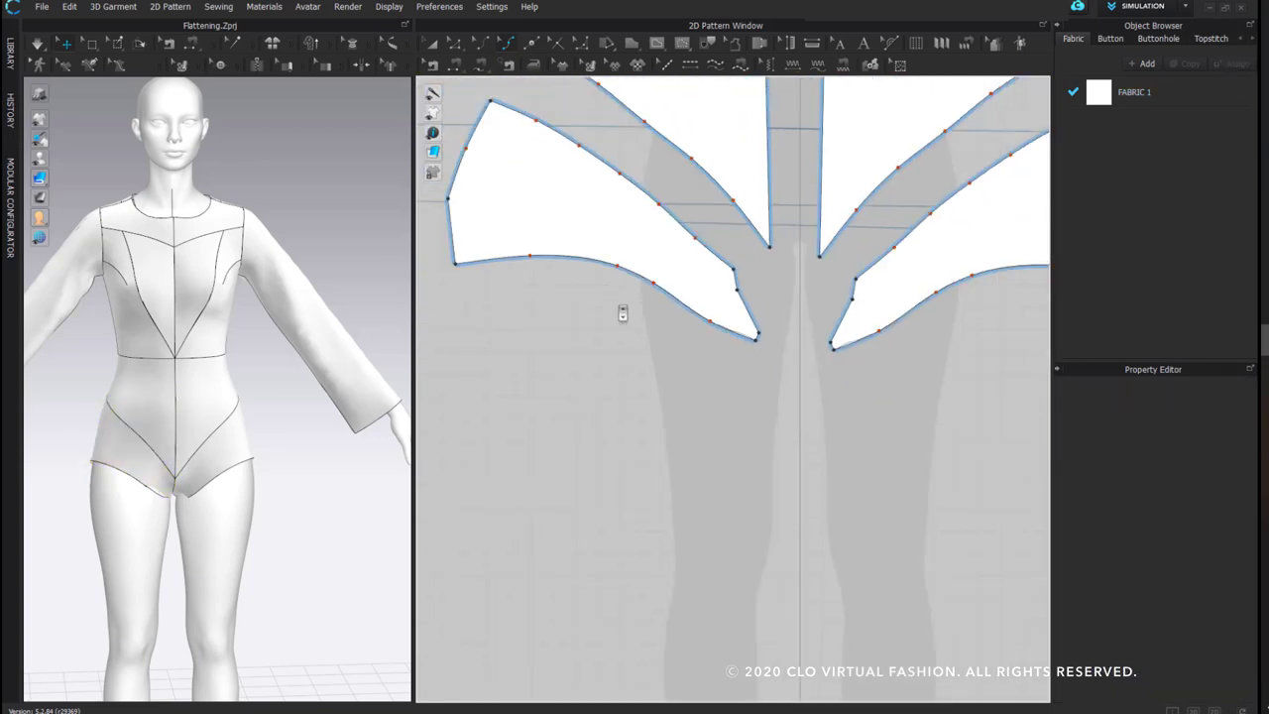
# Delete the reference line behind the right front leg-opening panel and deselect the panel
pyautogui.moveTo(610, 301); pyautogui.dragTo(750, 320, button='right')
pyautogui.rightClick(680, 226)
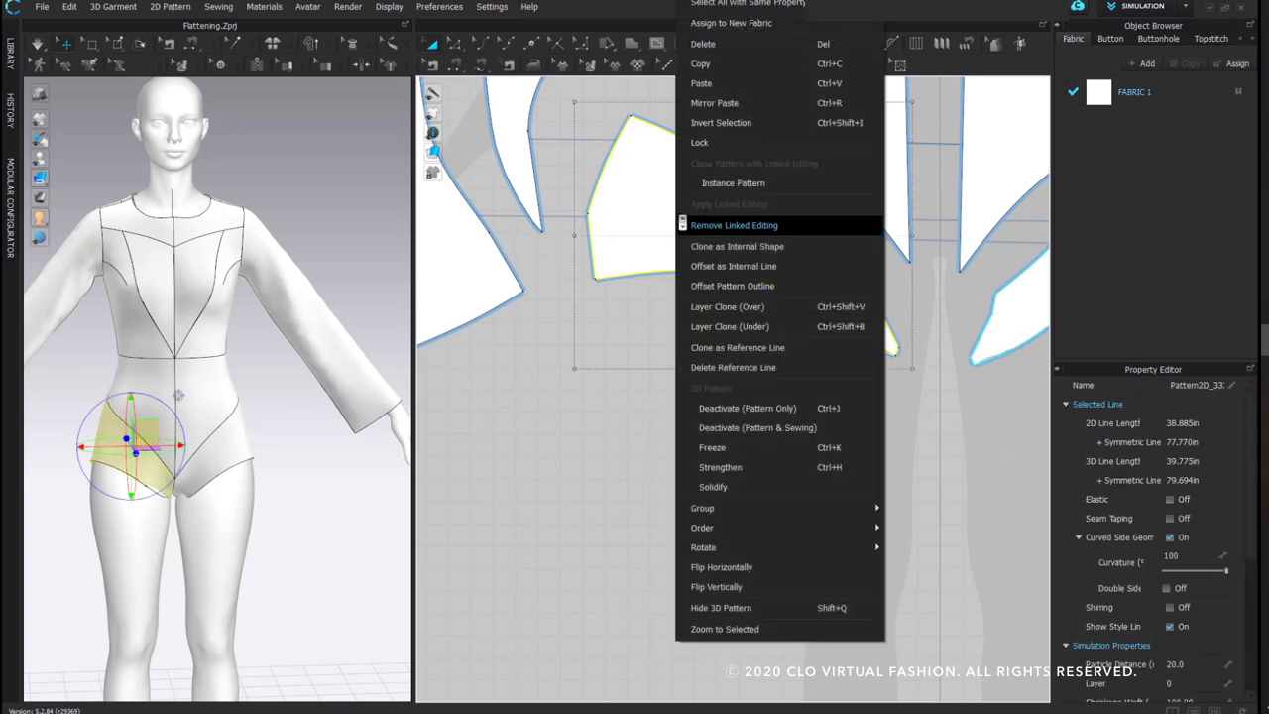
pyautogui.click(798, 373)
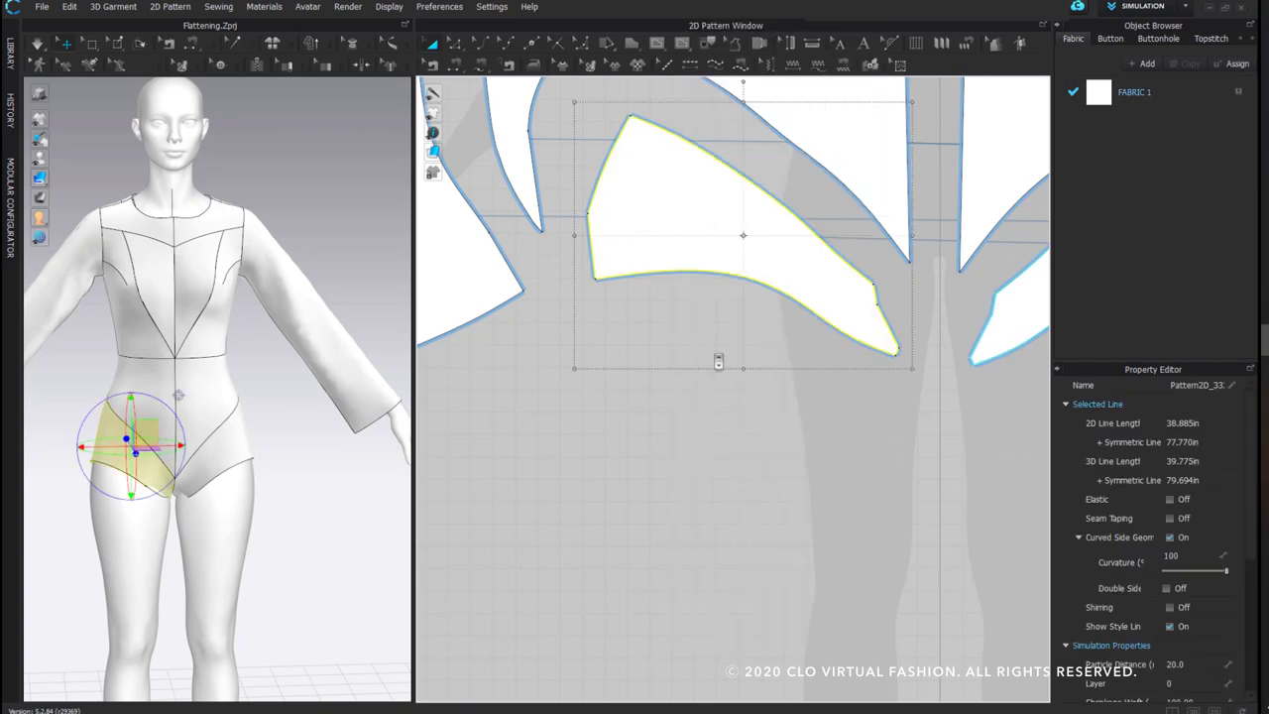
pyautogui.click(756, 349)
# Set the right front leg-opening panel's particle distance to 5 and compare its mesh edge with the curved outline
pyautogui.scroll(10, 755, 349)
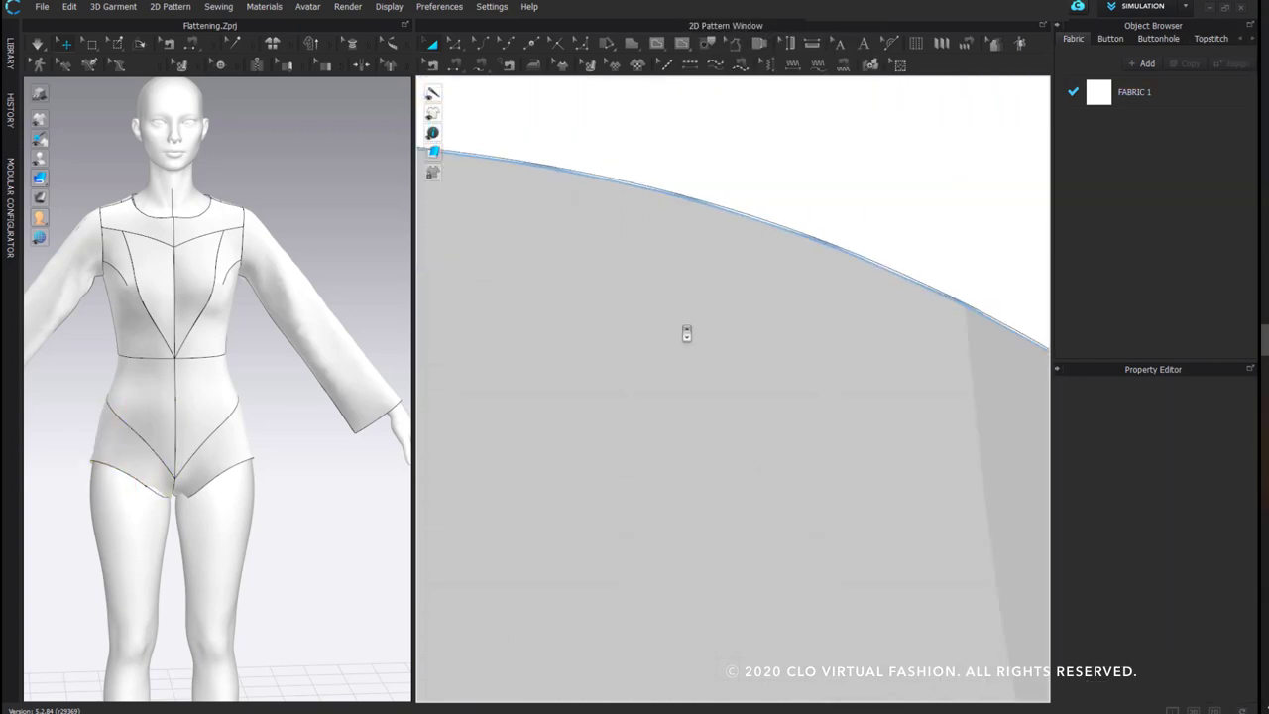
pyautogui.scroll(-5, 799, 317)
pyautogui.scroll(6, 833, 368)
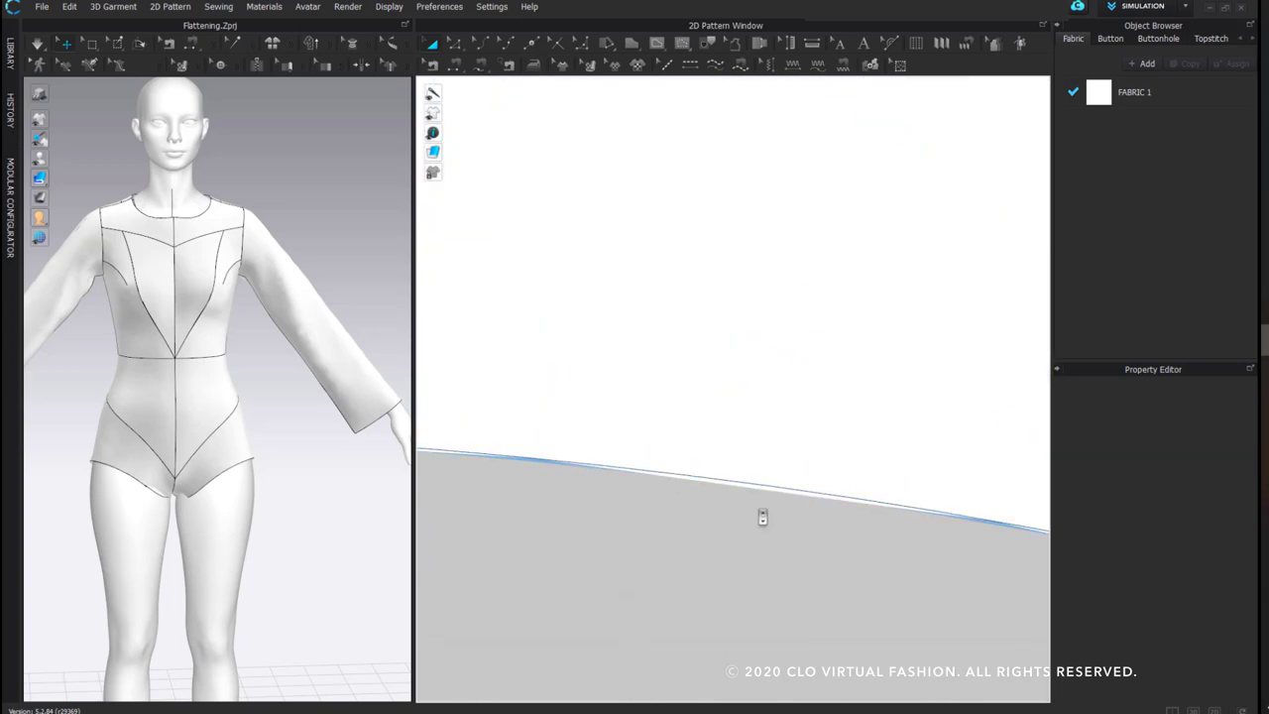
pyautogui.click(751, 480)
pyautogui.click(747, 505)
pyautogui.click(778, 487)
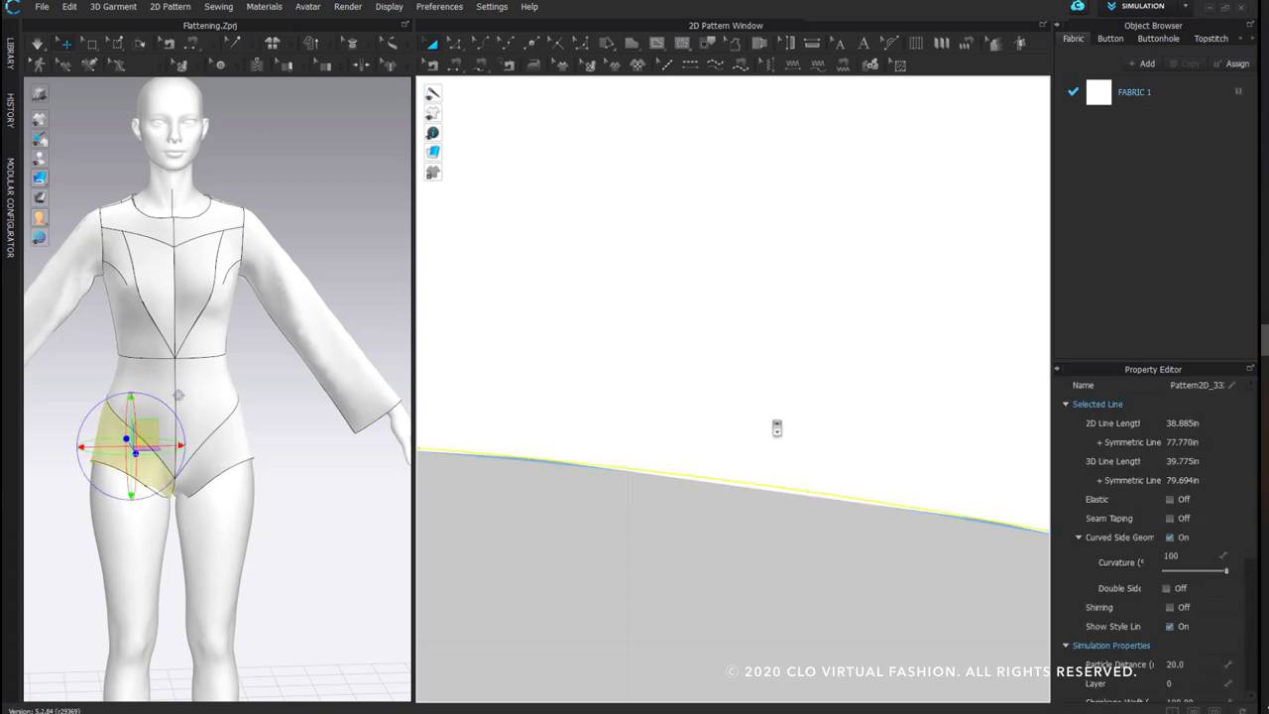
pyautogui.doubleClick(1180, 664)
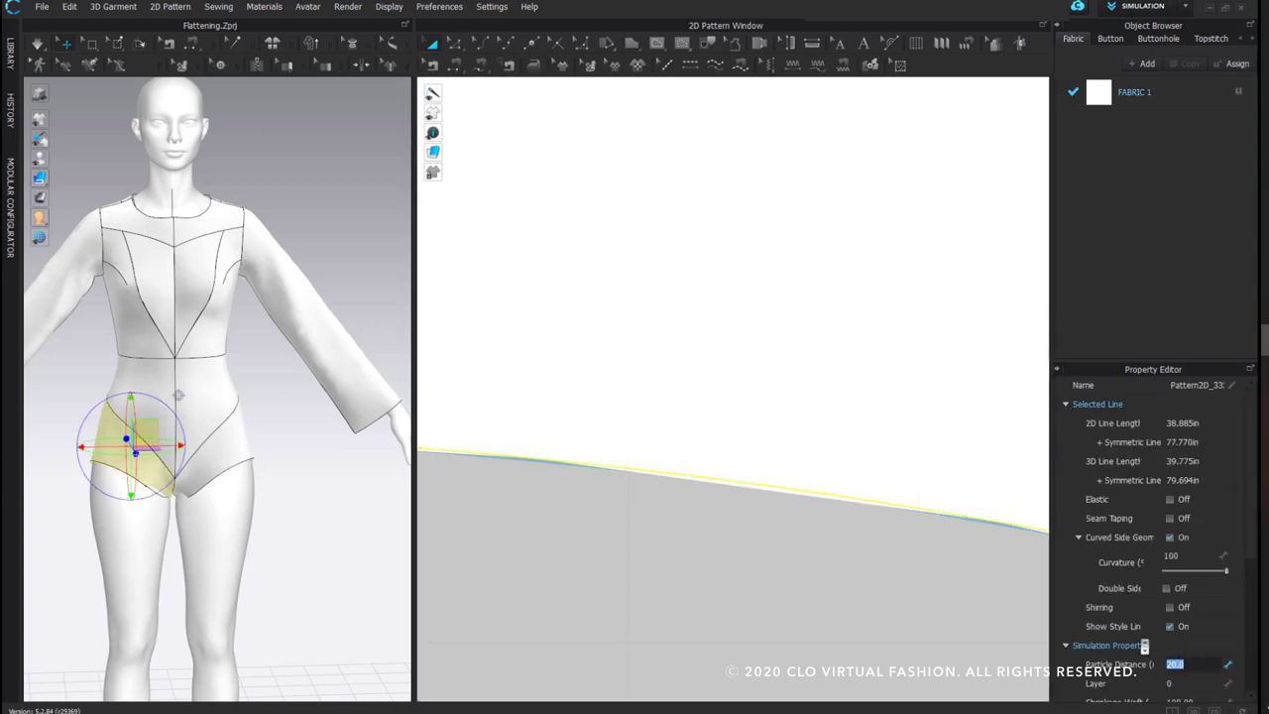
pyautogui.press('Return')
pyautogui.click(529, 502)
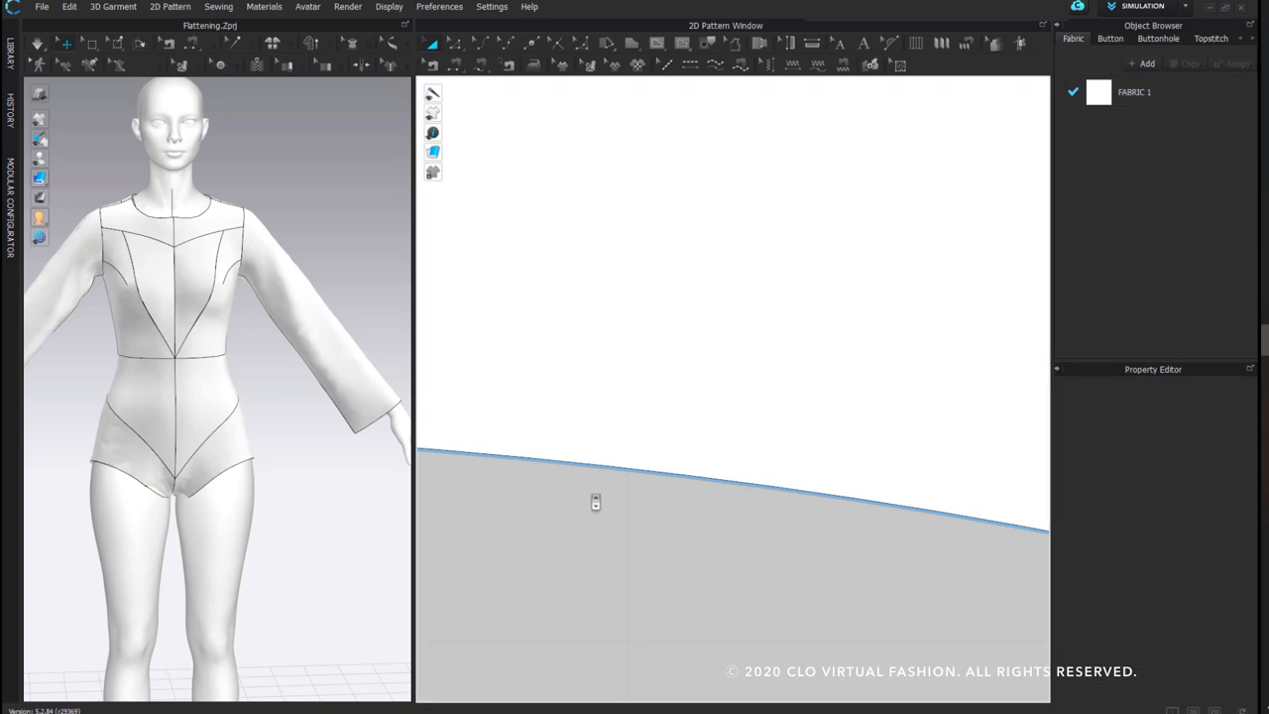
pyautogui.click(573, 445)
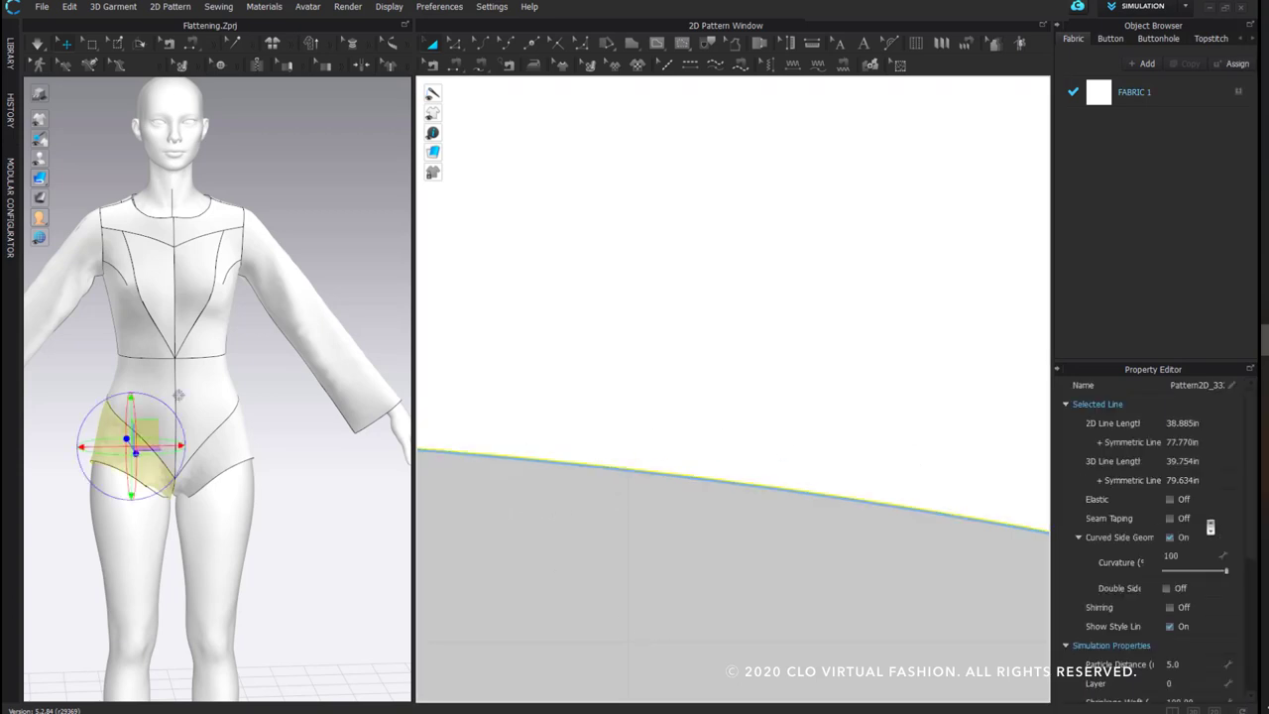
pyautogui.press('Escape')
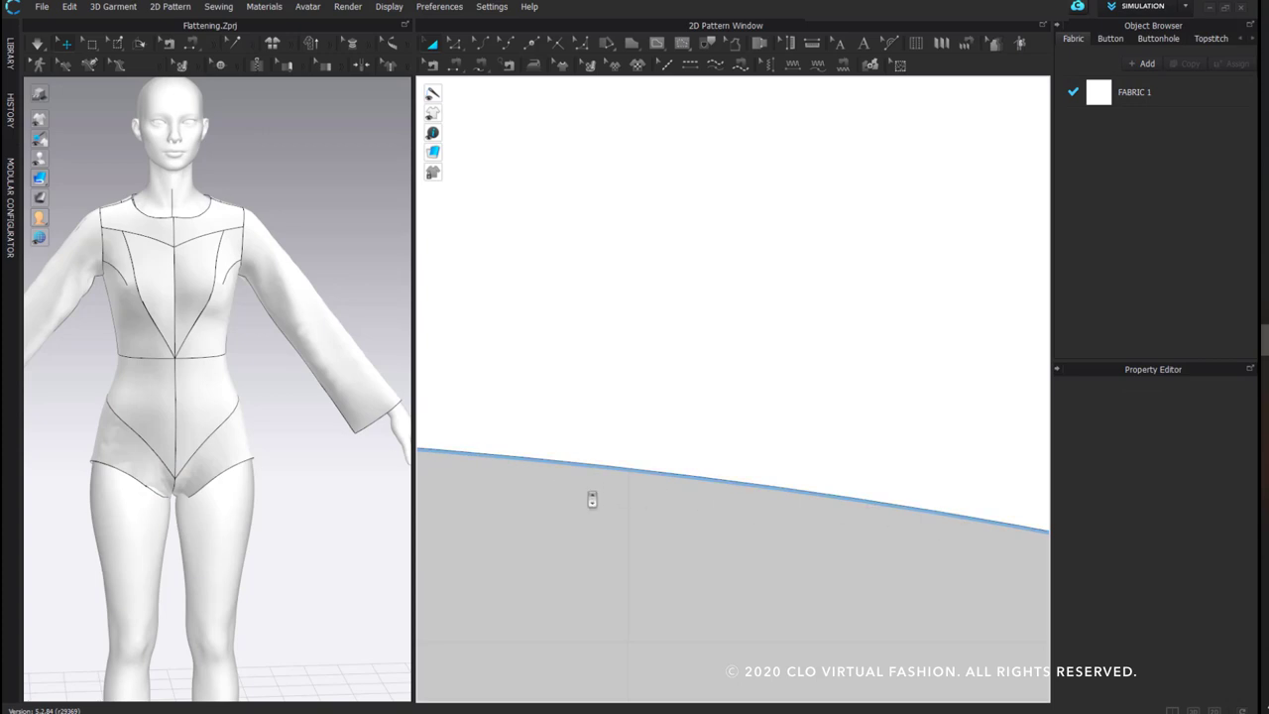
# Restore the right front leg-opening panel's particle distance to 20
pyautogui.click(658, 481)
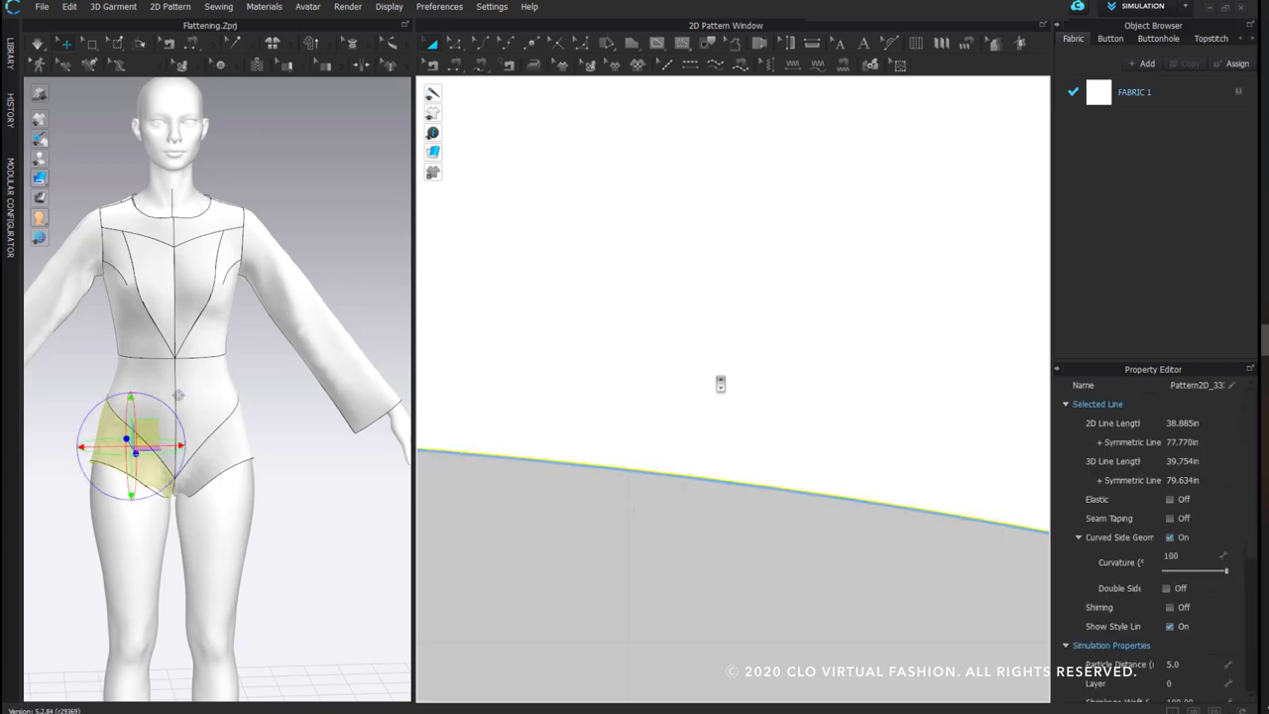
pyautogui.click(1189, 667)
pyautogui.write('20')
pyautogui.press('Return')
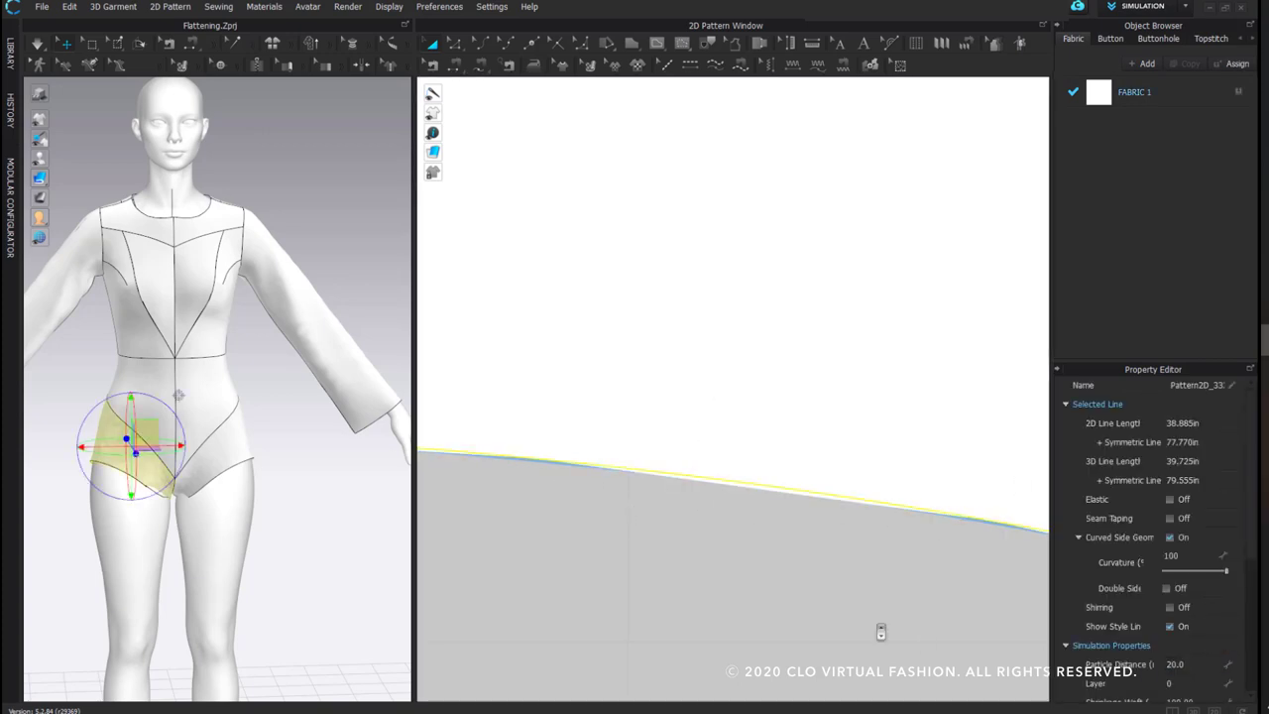
pyautogui.click(922, 641)
pyautogui.scroll(-10, 816, 581)
pyautogui.scroll(10, 735, 483)
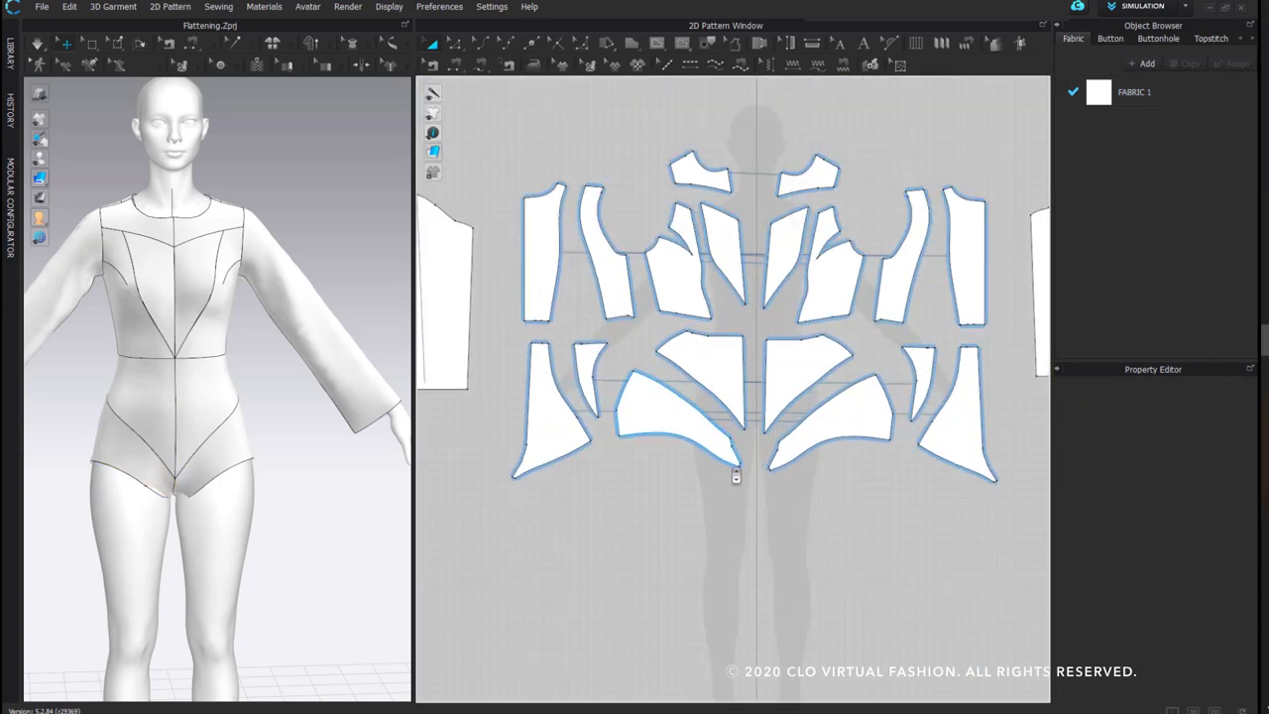
# Scoop the underarm end of the right sleeve's cap curve on its body-facing half, deleting the curve points that interrupt it
pyautogui.scroll(2, 738, 300)
pyautogui.moveTo(659, 376); pyautogui.dragTo(652, 397)
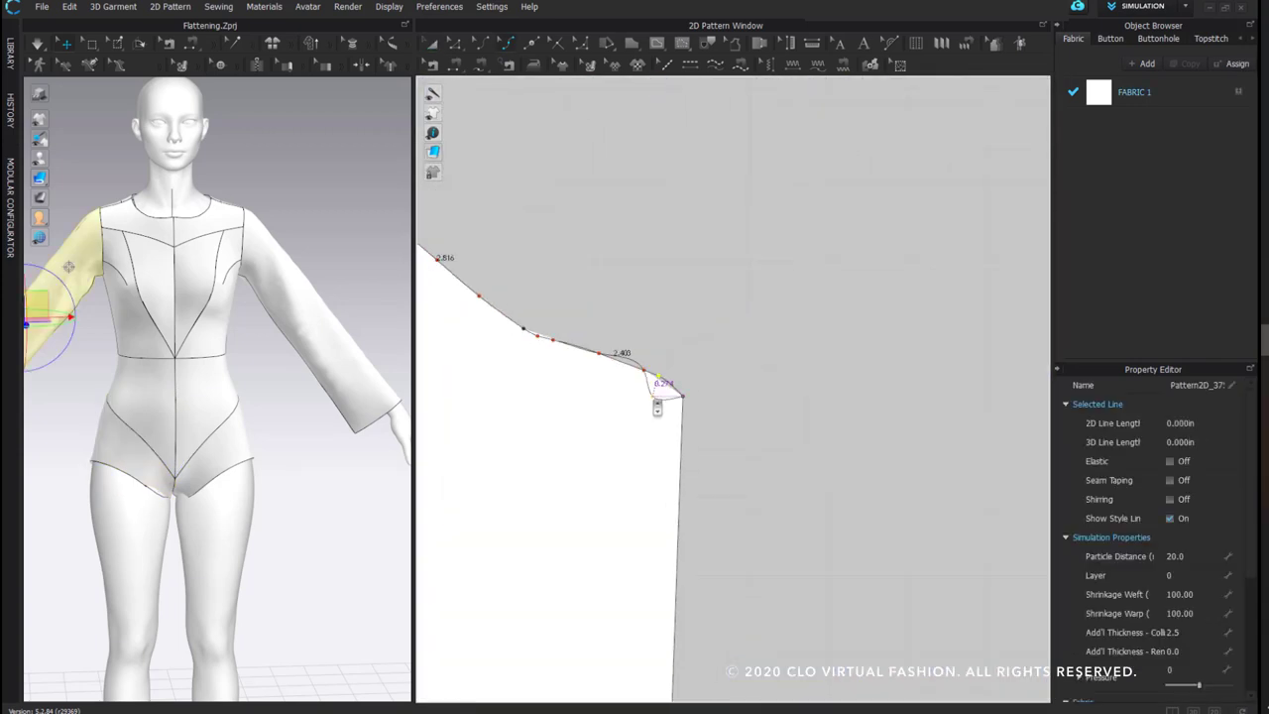
pyautogui.click(596, 353)
pyautogui.press('Delete')
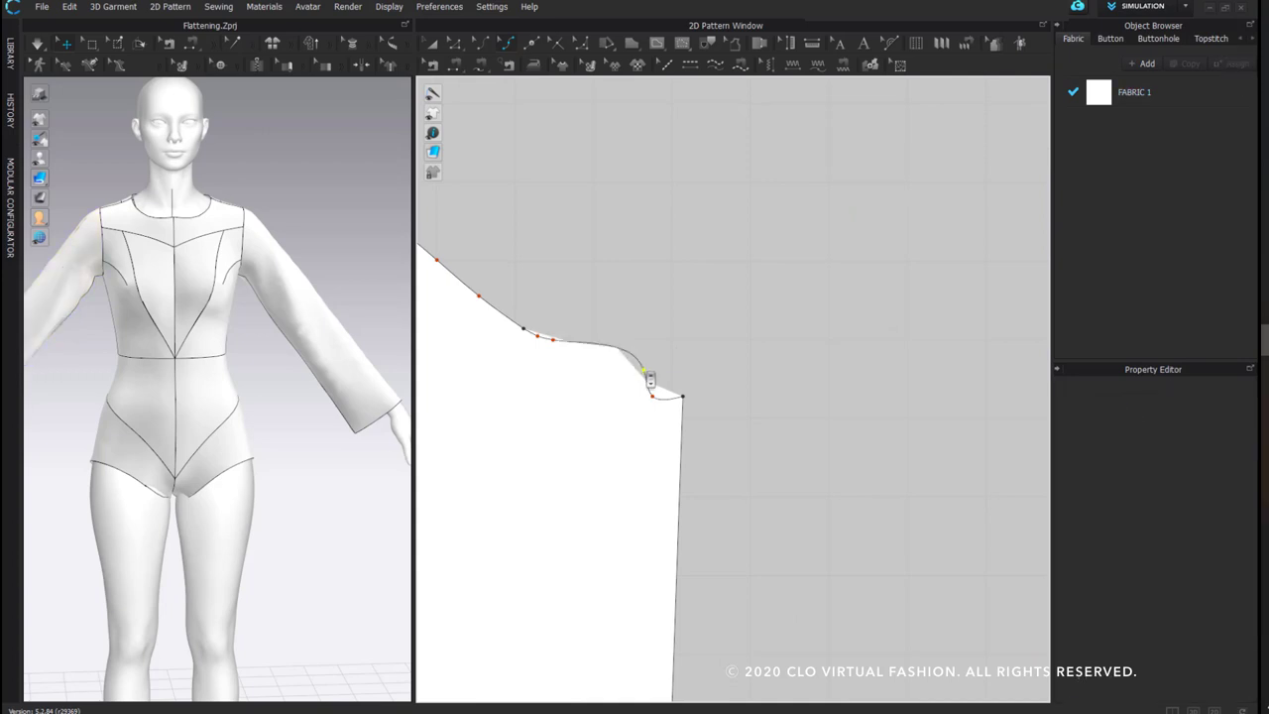
pyautogui.click(643, 371)
pyautogui.press('Delete')
pyautogui.moveTo(552, 340); pyautogui.dragTo(626, 396)
pyautogui.click(538, 337)
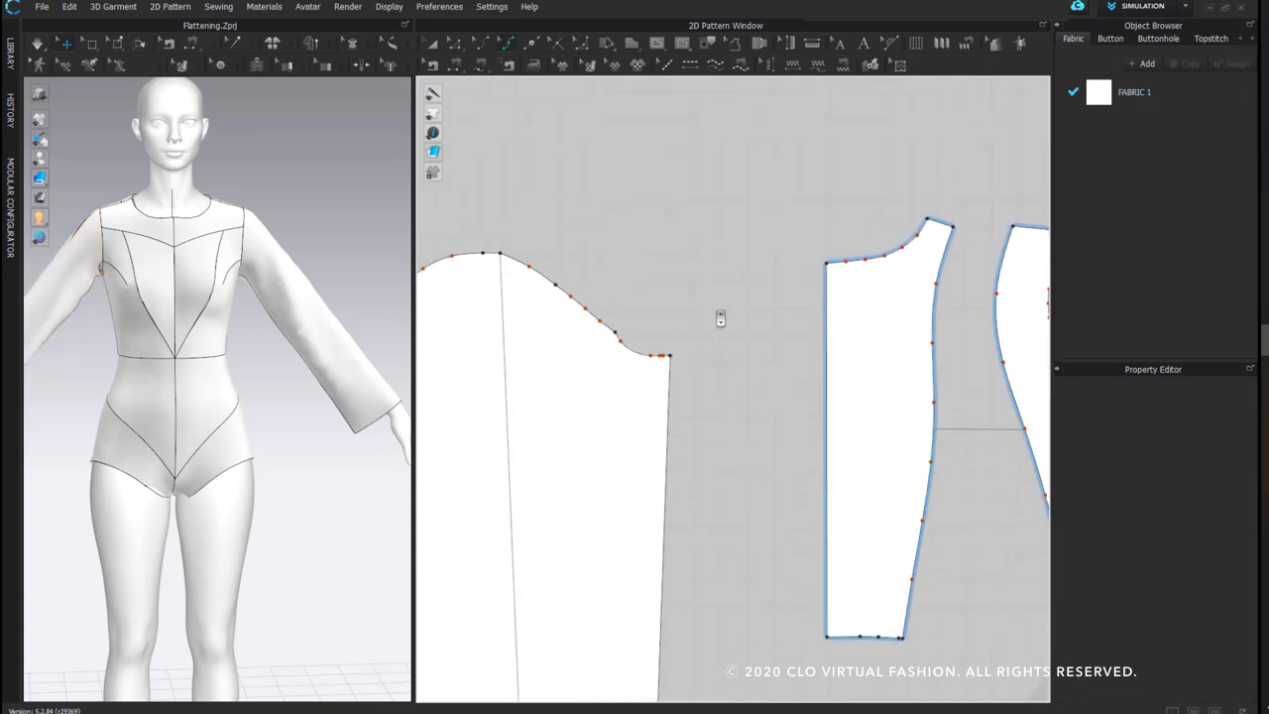
# Convert the upper segment point on the body-facing half of the right sleeve cap to a curve point and smooth the surrounding curve
pyautogui.scroll(3, 615, 328)
pyautogui.click(581, 292)
pyautogui.scroll(1, 595, 298)
pyautogui.moveTo(704, 286); pyautogui.dragTo(601, 374)
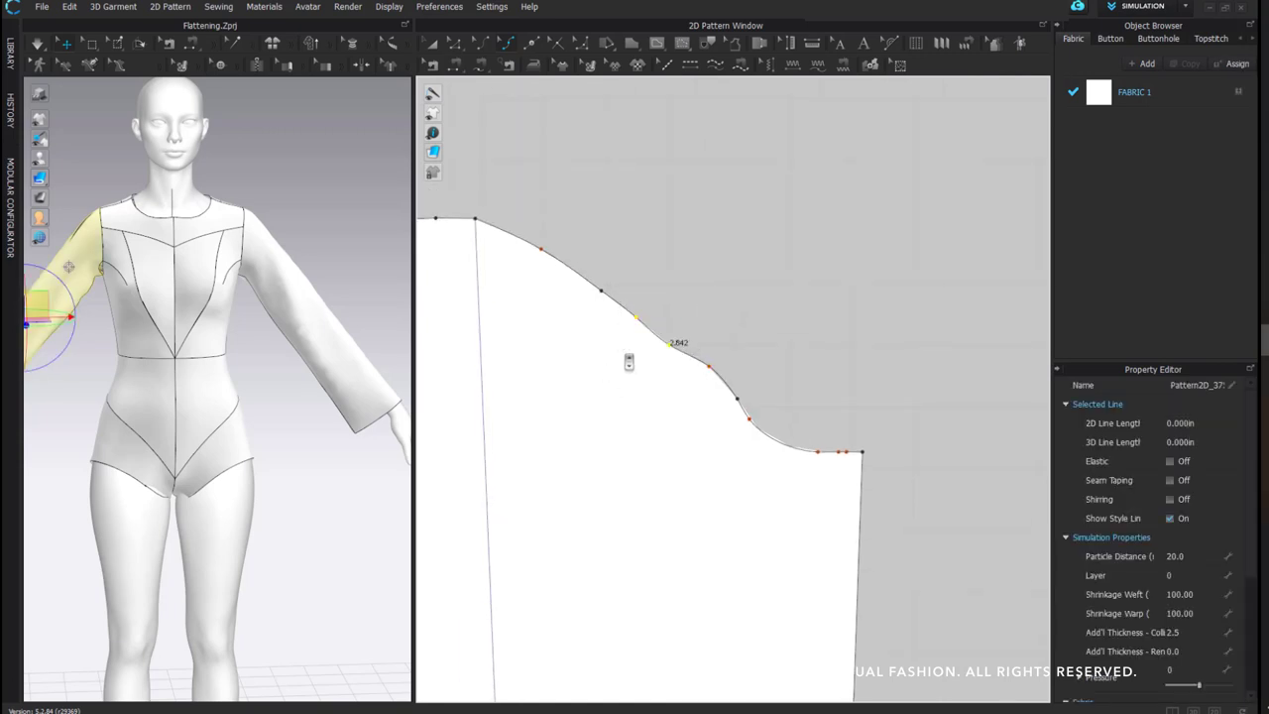
pyautogui.rightClick(604, 294)
pyautogui.click(645, 419)
pyautogui.moveTo(723, 287); pyautogui.dragTo(753, 308, button='middle')
pyautogui.moveTo(698, 335); pyautogui.dragTo(647, 283)
pyautogui.hotkey('ctrl', 'z')
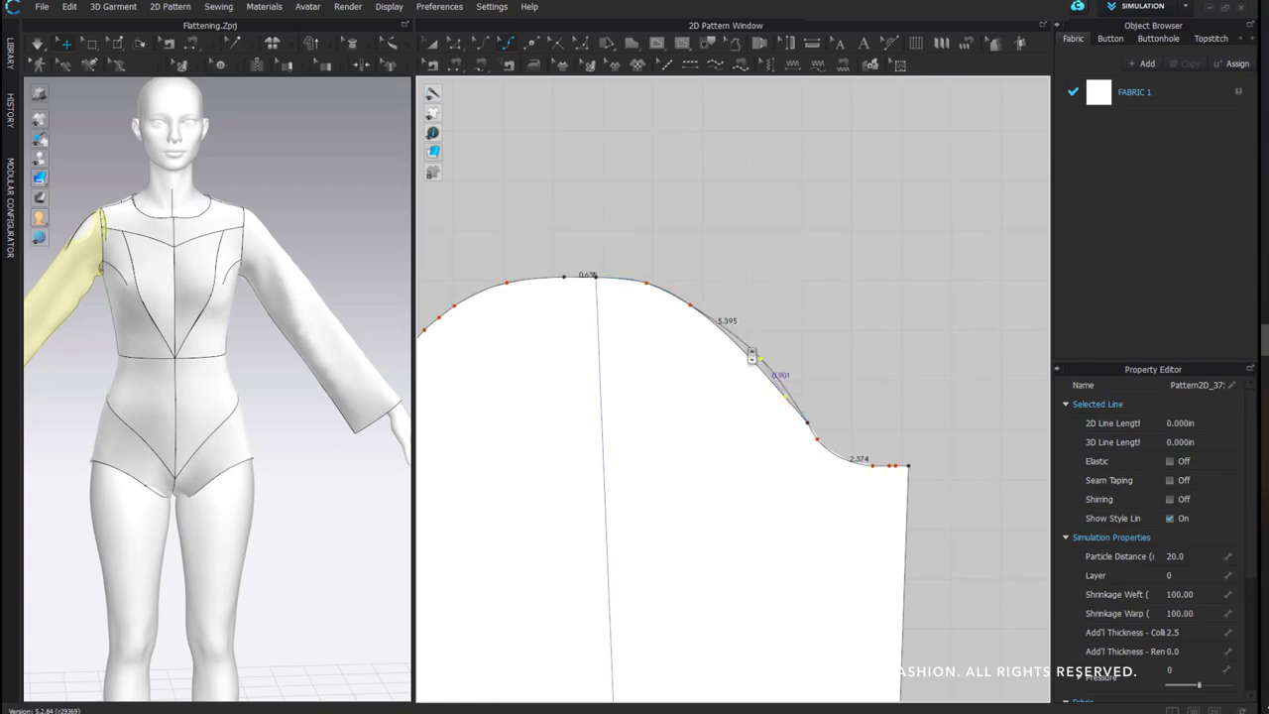
# Convert the lower segment point on that sleeve cap half to a curve point and blend it into the underarm curve
pyautogui.rightClick(807, 423)
pyautogui.click(861, 551)
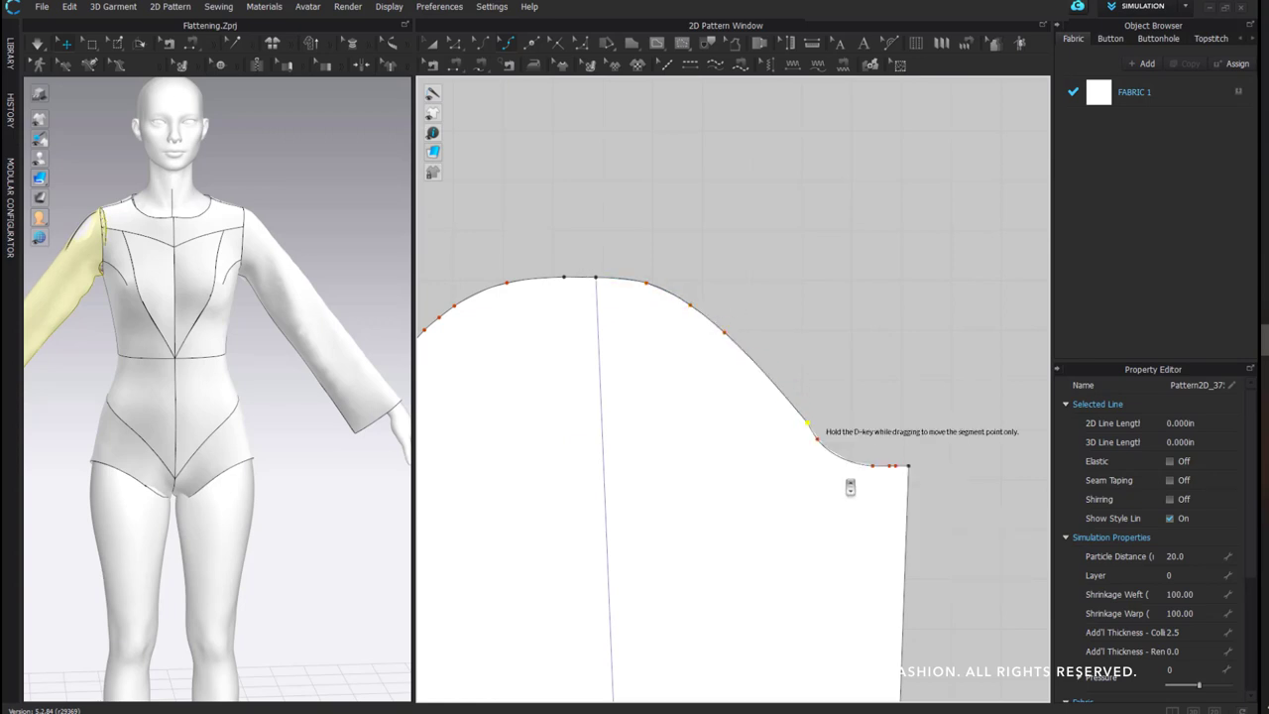
pyautogui.moveTo(807, 424); pyautogui.dragTo(782, 408)
pyautogui.moveTo(817, 439); pyautogui.dragTo(831, 459)
pyautogui.click(873, 440)
# Select the right sleeve's whole cap edge with the Edit Pattern tool to check its length, and deselect it
pyautogui.scroll(-5, 873, 439)
pyautogui.moveTo(892, 381); pyautogui.dragTo(683, 209, button='middle')
pyautogui.scroll(-2, 754, 358)
pyautogui.scroll(-2, 755, 358)
pyautogui.moveTo(866, 364); pyautogui.dragTo(793, 356, button='middle')
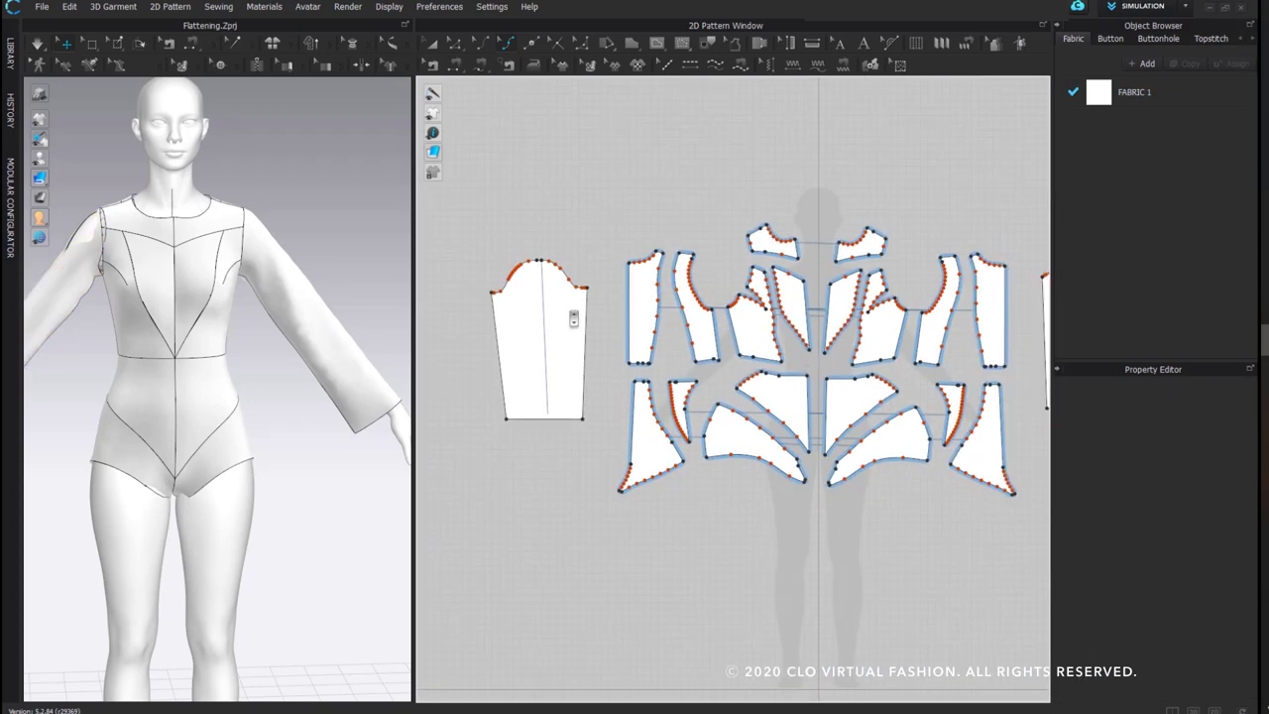
pyautogui.press('b')
pyautogui.moveTo(483, 244); pyautogui.dragTo(612, 300)
pyautogui.press('Delete')
pyautogui.press('z')
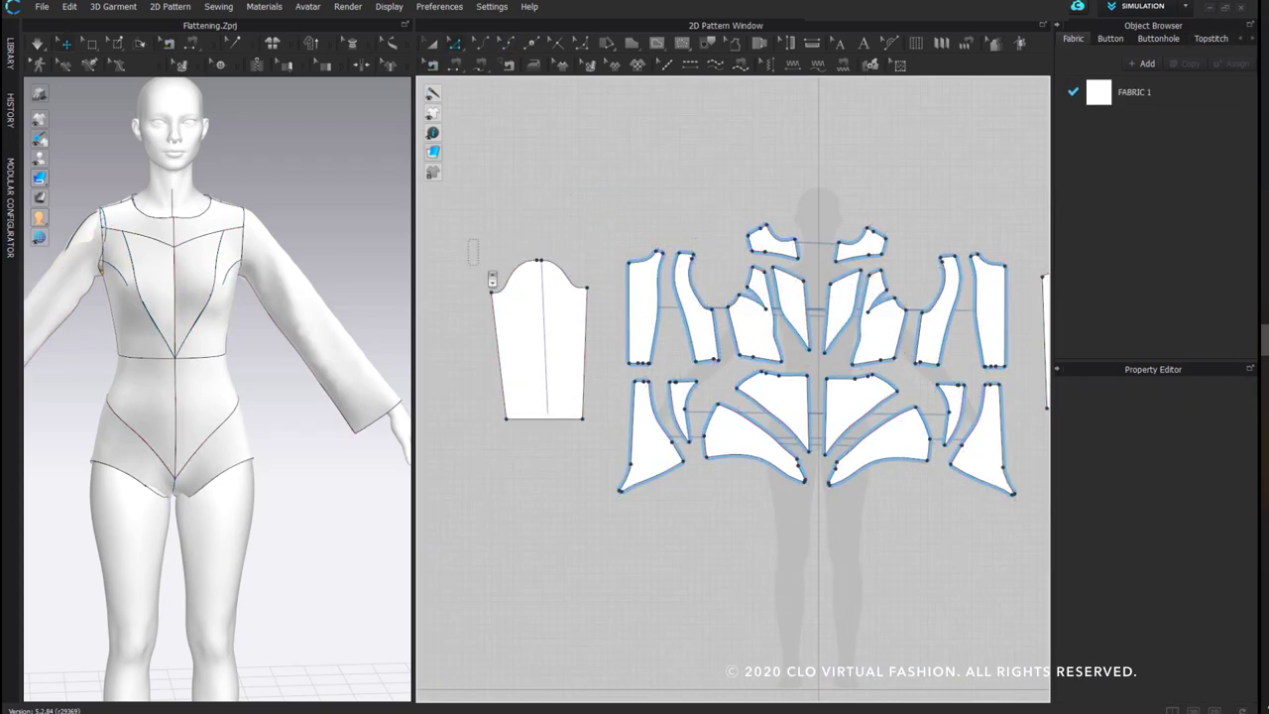
pyautogui.moveTo(474, 254); pyautogui.dragTo(616, 310)
pyautogui.click(741, 264)
# Measure the total length of the right armhole across the bodice and yoke panels for comparison with the sleeve cap
pyautogui.scroll(3, 740, 264)
pyautogui.scroll(2, 740, 263)
pyautogui.moveTo(634, 163); pyautogui.dragTo(787, 385)
pyautogui.keyDown('shift'); pyautogui.click(632, 300); pyautogui.keyUp('shift')
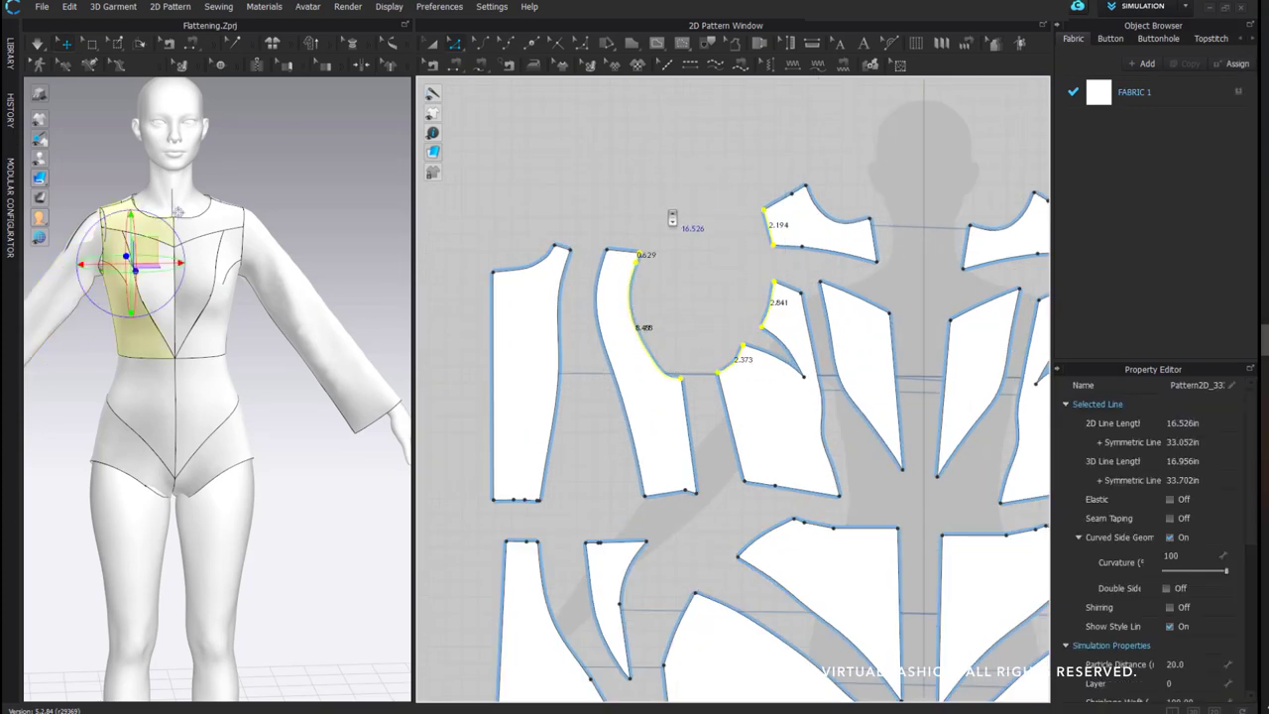
pyautogui.scroll(-3, 672, 204)
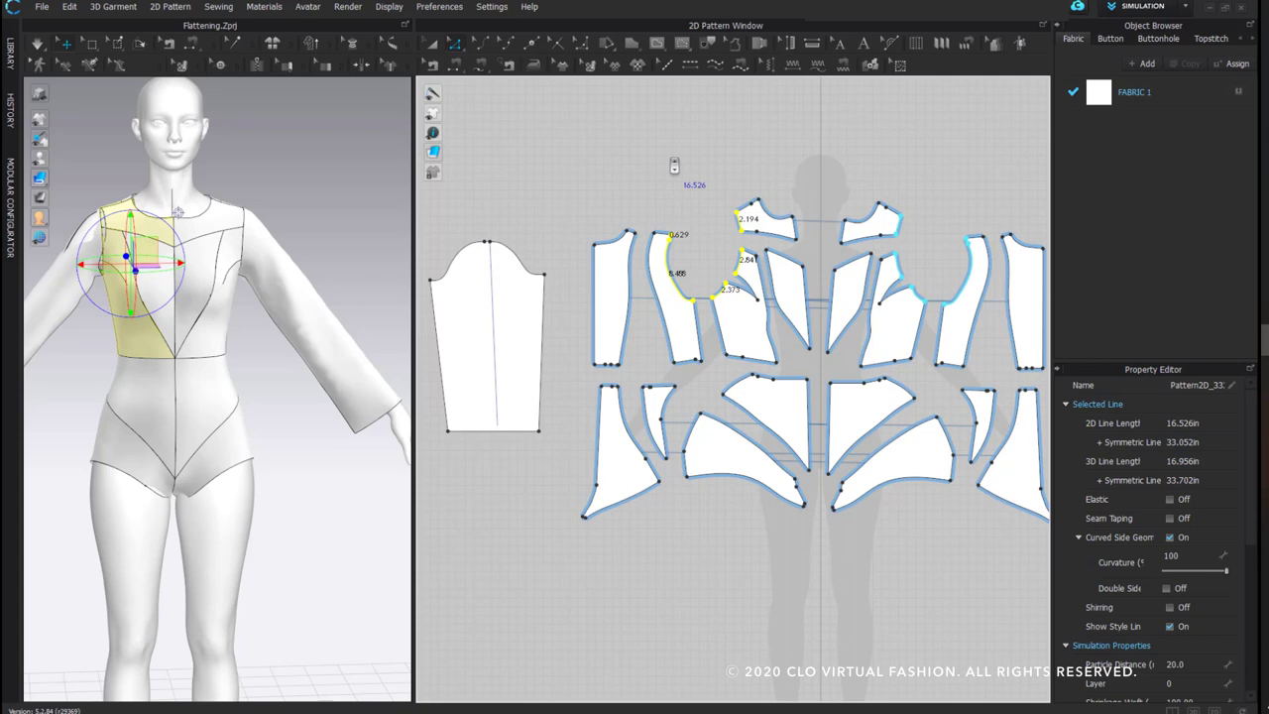
pyautogui.click(674, 165)
# Simulate the garment with the reshaped right sleeve and inspect its fit from an angled view
pyautogui.scroll(-1, 674, 297)
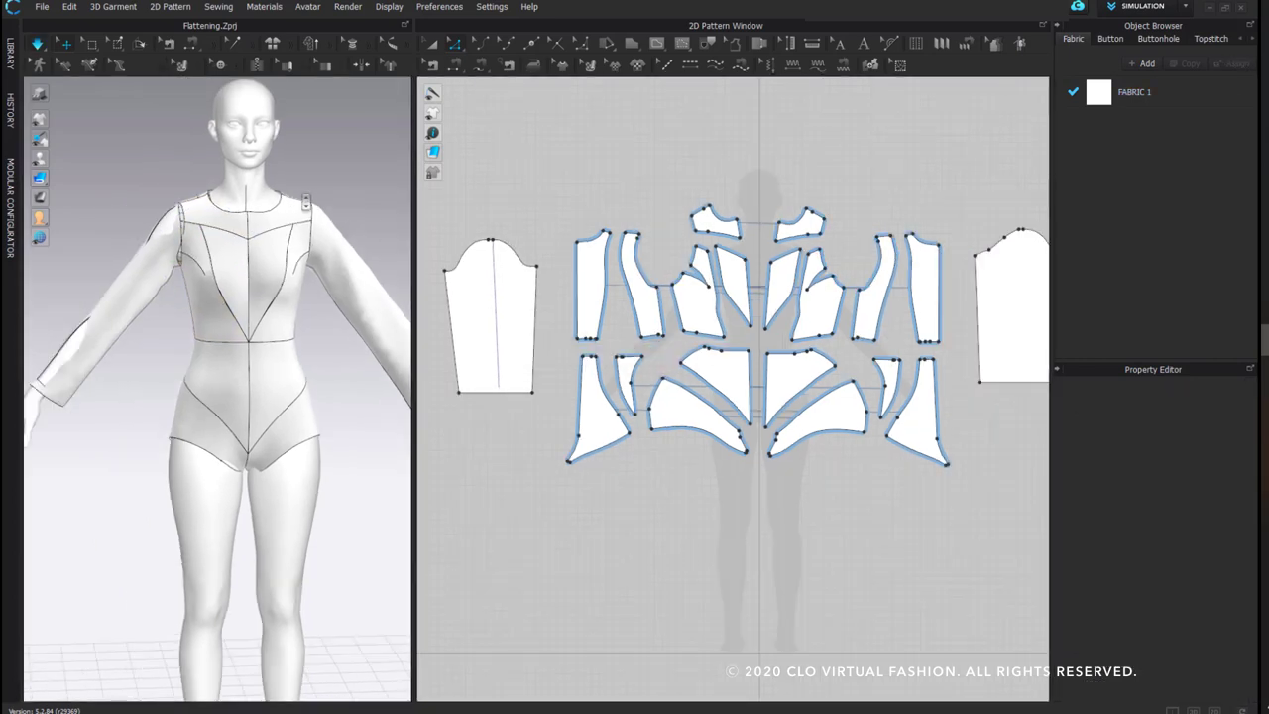
pyautogui.press('space')
pyautogui.moveTo(289, 212); pyautogui.dragTo(231, 203, button='middle')
pyautogui.moveTo(231, 203); pyautogui.dragTo(464, 222, button='right')
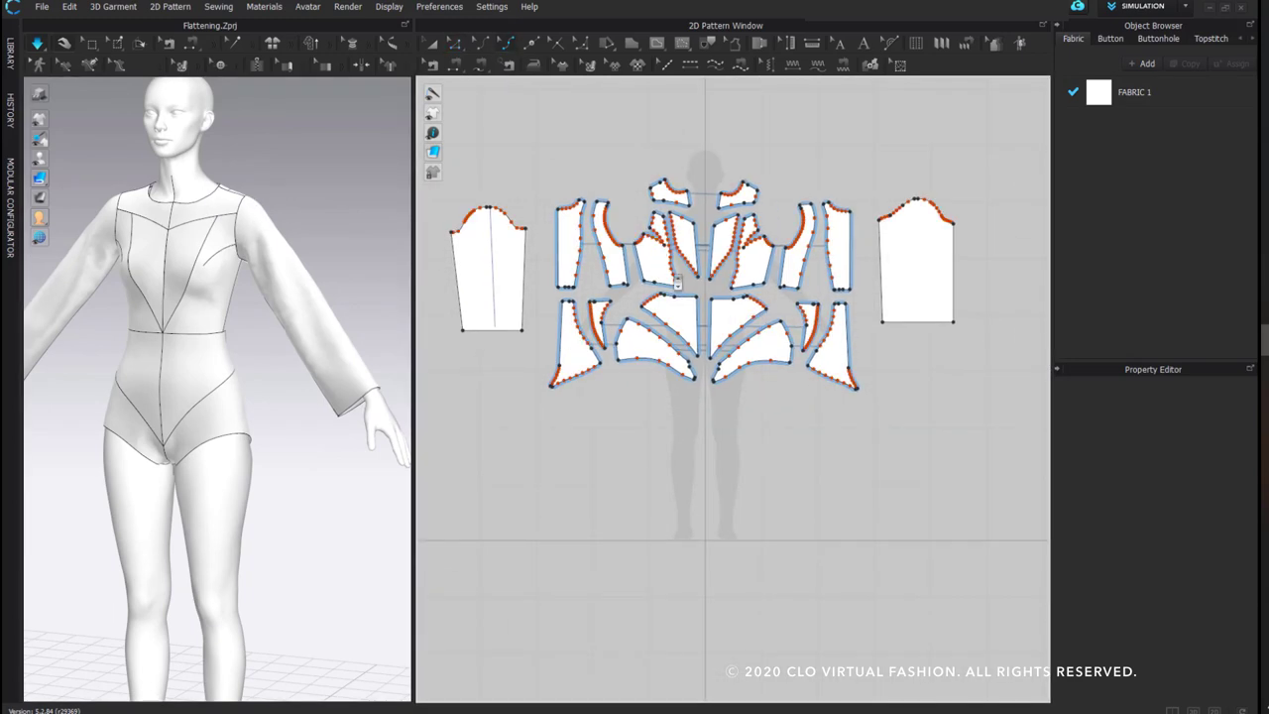
# Clone the narrow wedge-shaped hip panel below the waist on the avatar's right side as a reference line
pyautogui.scroll(5, 615, 294)
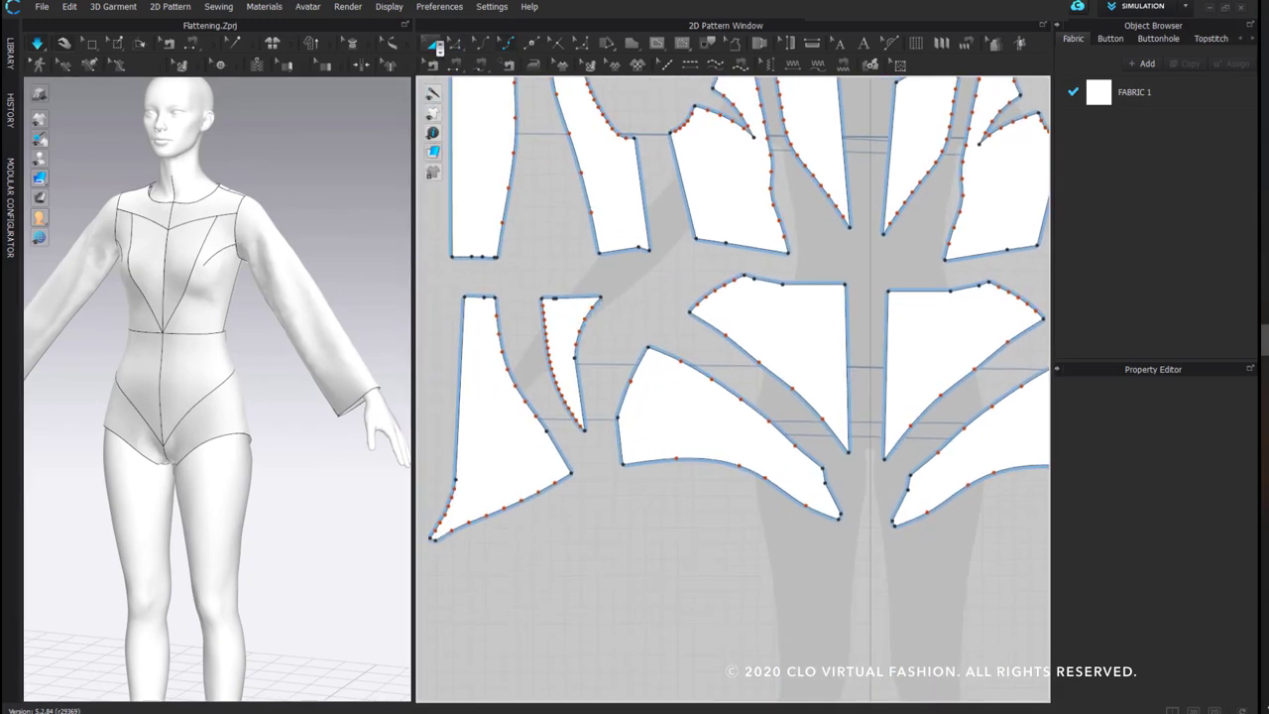
pyautogui.scroll(5, 552, 318)
pyautogui.click(591, 364)
pyautogui.rightClick(591, 364)
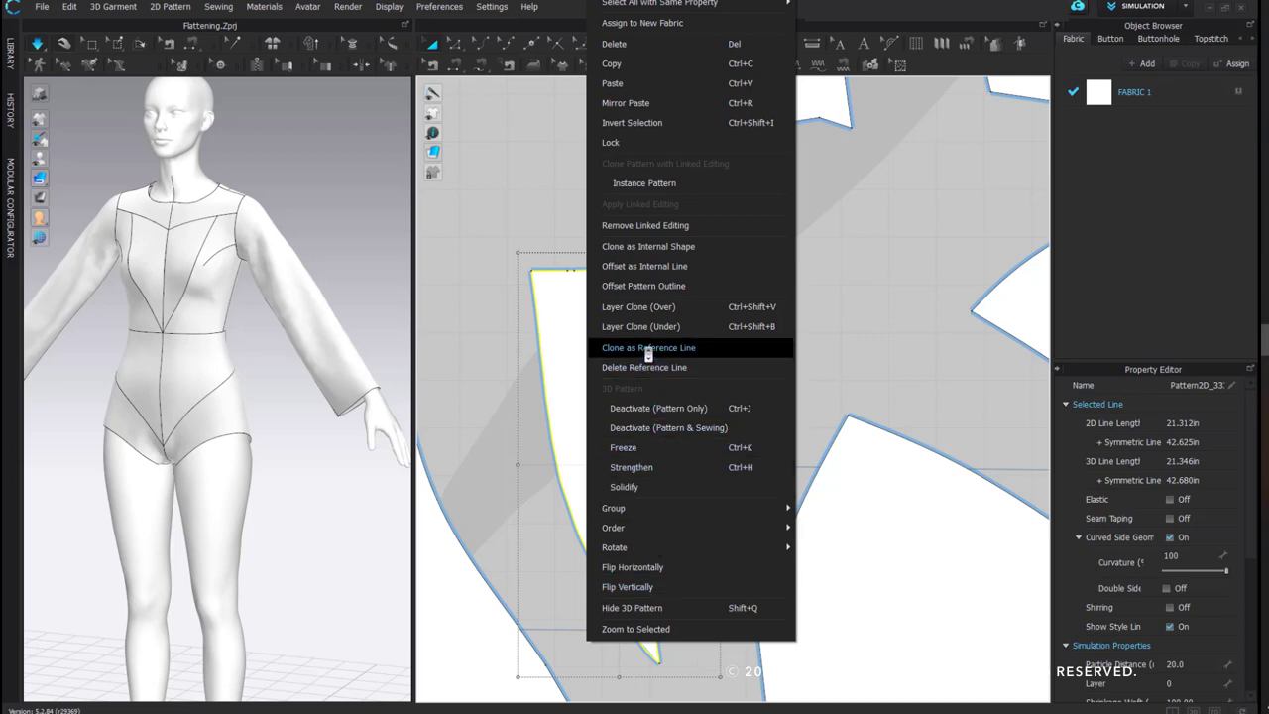
pyautogui.click(510, 198)
# Delete all curve points from the wedge-shaped hip panel's long outer edge
pyautogui.click(538, 331)
pyautogui.rightClick(536, 330)
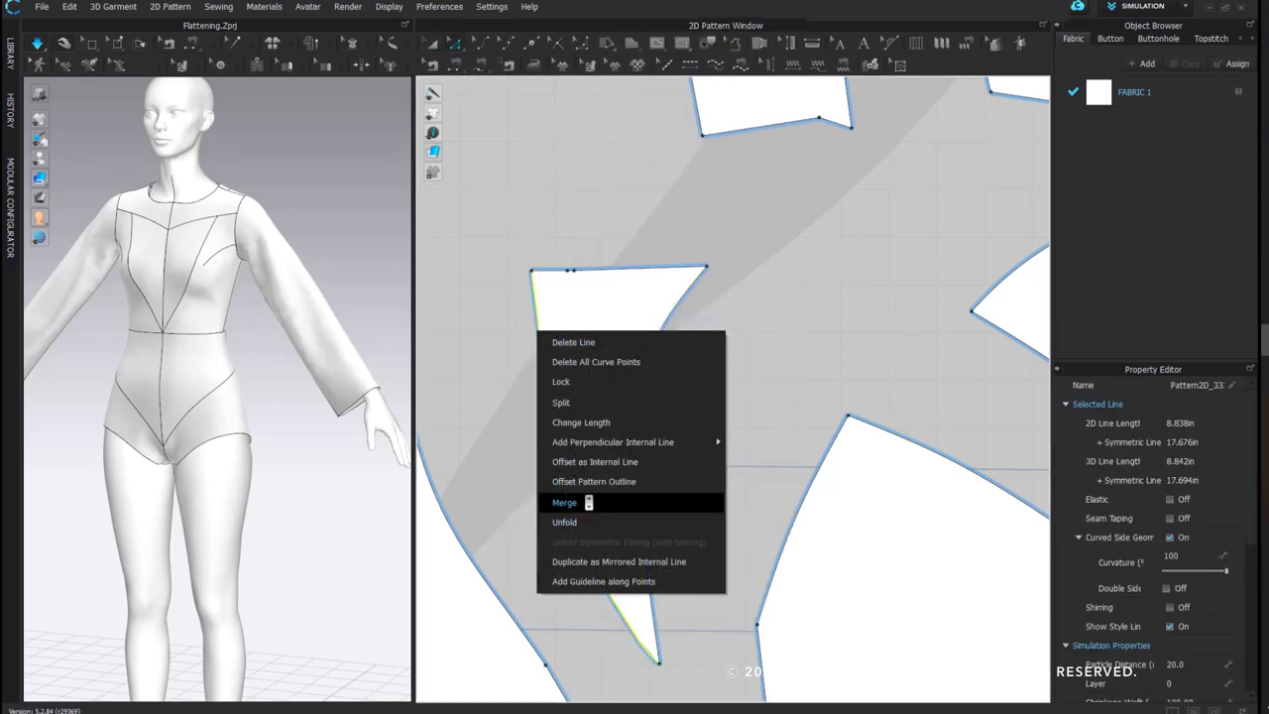
pyautogui.click(586, 364)
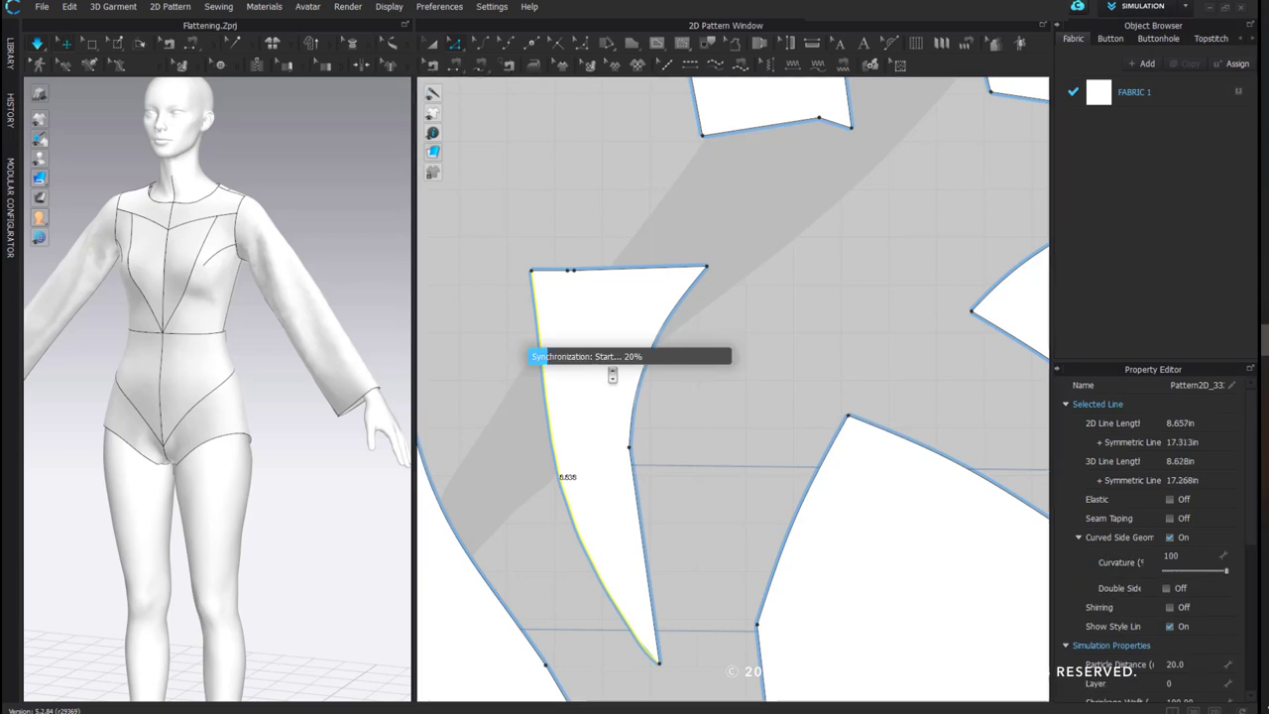
# Add curve points to the wedge panel's straightened outer edge, bending its upper and lower portions onto the reference line
pyautogui.click(509, 44)
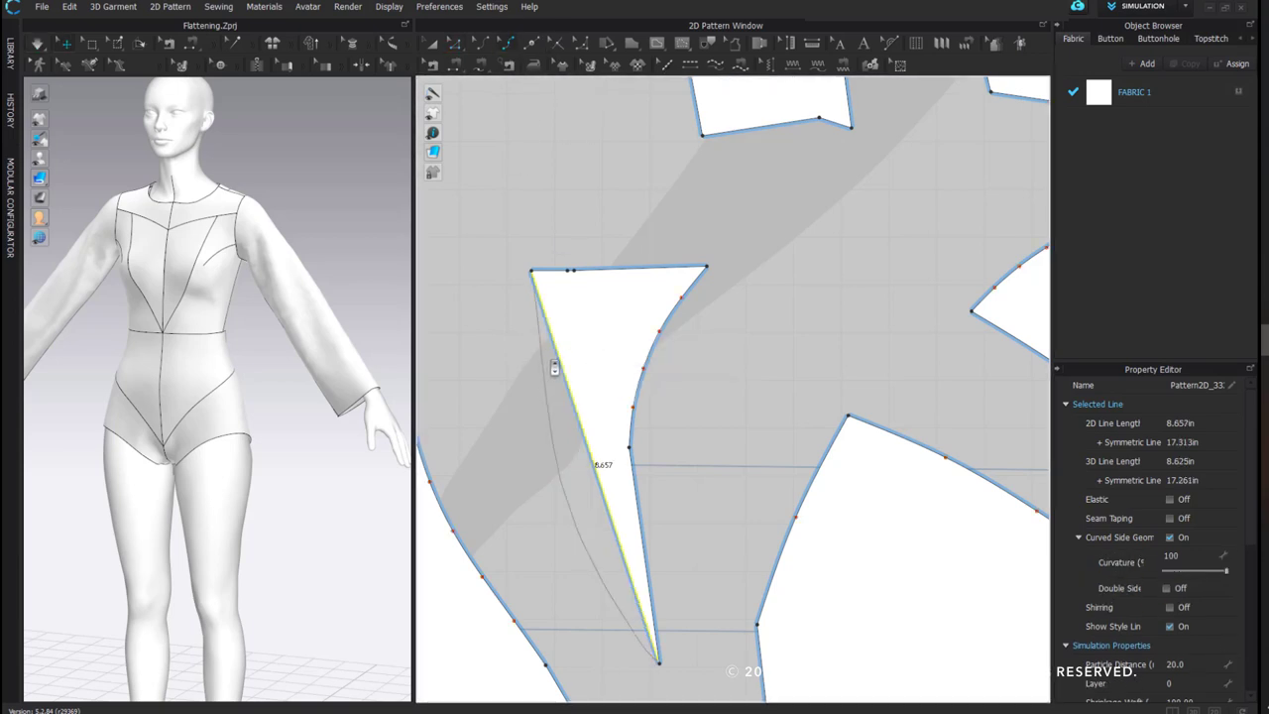
pyautogui.scroll(3, 553, 368)
pyautogui.moveTo(562, 348); pyautogui.dragTo(522, 344)
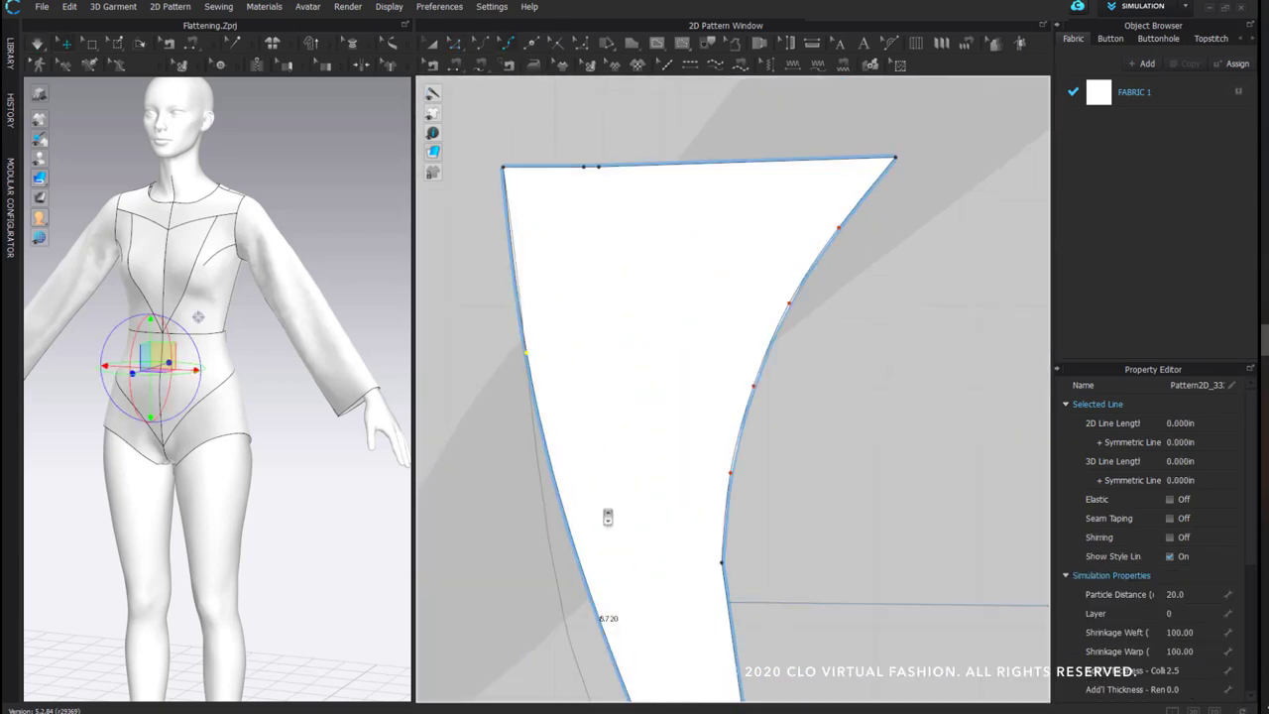
pyautogui.scroll(-2, 604, 509)
pyautogui.moveTo(587, 614); pyautogui.dragTo(636, 322, button='middle')
pyautogui.moveTo(656, 311); pyautogui.dragTo(636, 321)
pyautogui.scroll(4, 747, 512)
pyautogui.moveTo(732, 557); pyautogui.dragTo(717, 565)
pyautogui.moveTo(593, 374); pyautogui.dragTo(597, 377)
# Fine-tune the remaining portions of the wedge panel's outer edge to match the reference line, and return to the full pattern layout
pyautogui.scroll(-5, 626, 258)
pyautogui.moveTo(599, 148); pyautogui.dragTo(598, 307, button='middle')
pyautogui.click(614, 405)
pyautogui.scroll(5, 617, 410)
pyautogui.scroll(2, 528, 215)
pyautogui.moveTo(523, 213); pyautogui.dragTo(518, 210)
pyautogui.scroll(-10, 584, 337)
pyautogui.moveTo(655, 372); pyautogui.dragTo(546, 353, button='middle')
pyautogui.scroll(-2, 541, 351)
pyautogui.scroll(-8, 542, 351)
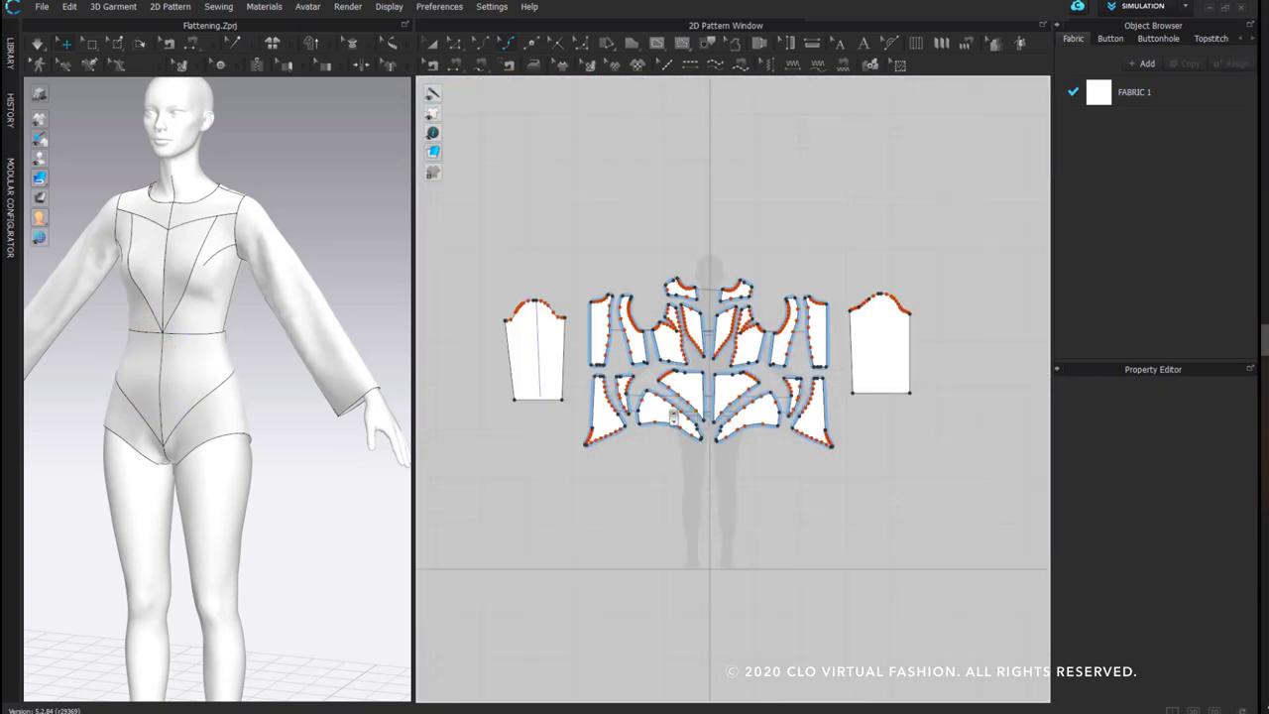
# Delete the old left sleeve pattern
pyautogui.press('a')
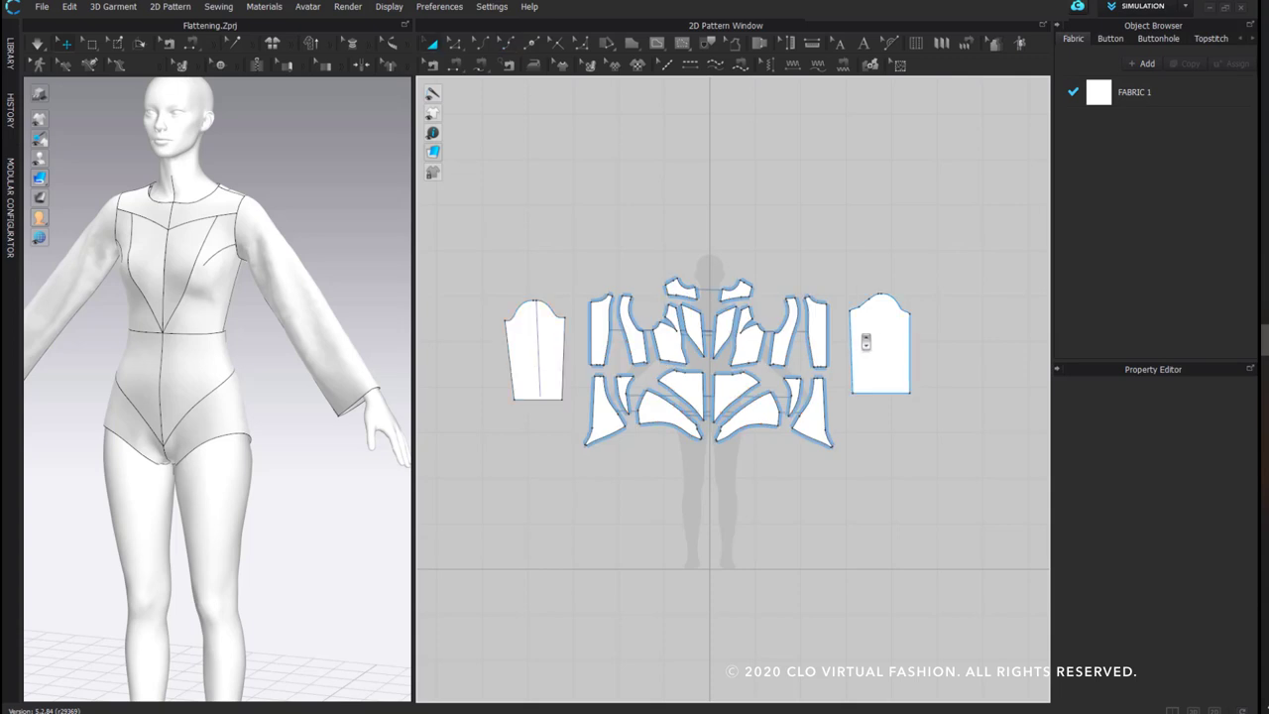
pyautogui.click(877, 344)
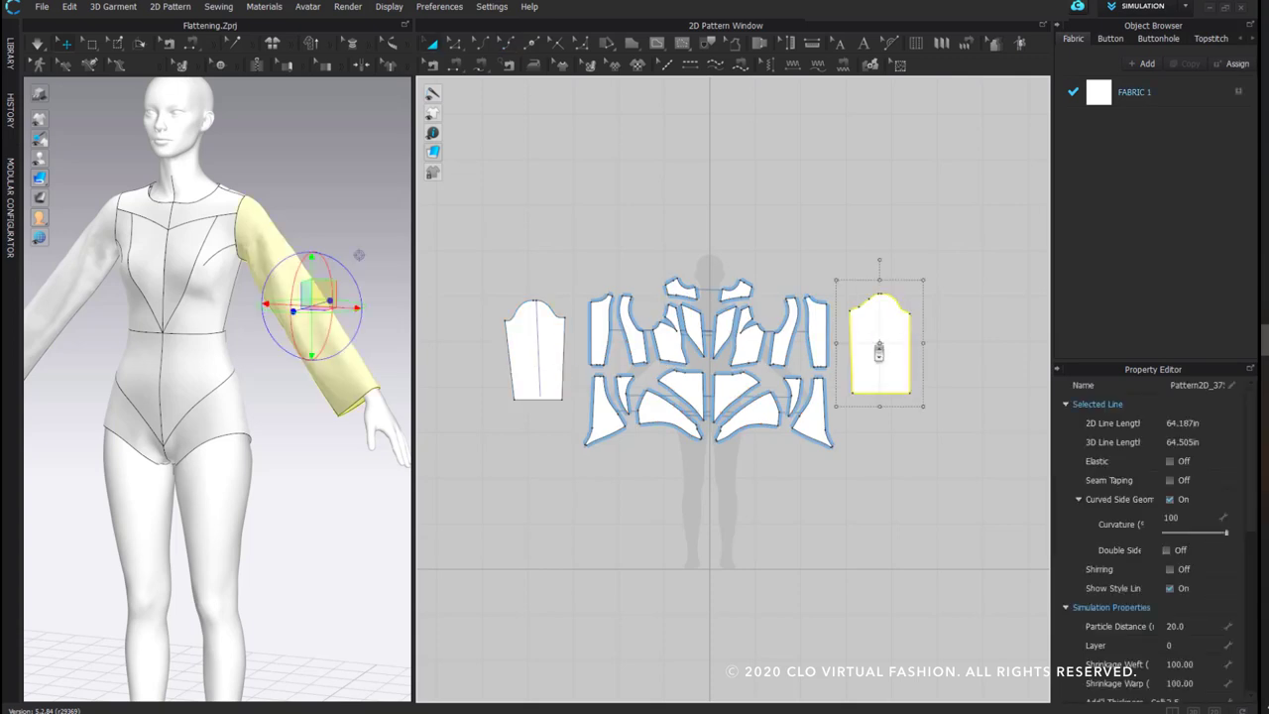
pyautogui.press('Delete')
# Create a symmetric copy of the right sleeve with sewing and place it on the opposite side of the body panels
pyautogui.click(553, 349)
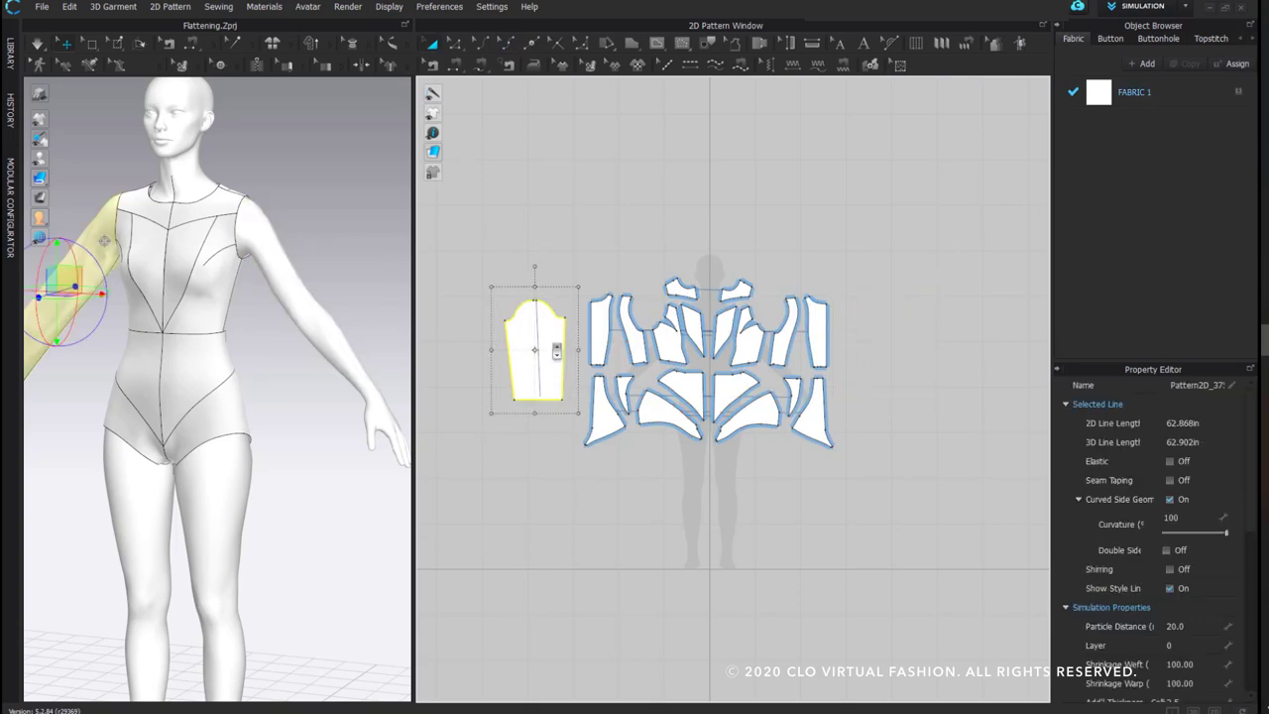
pyautogui.rightClick(553, 349)
pyautogui.click(666, 191)
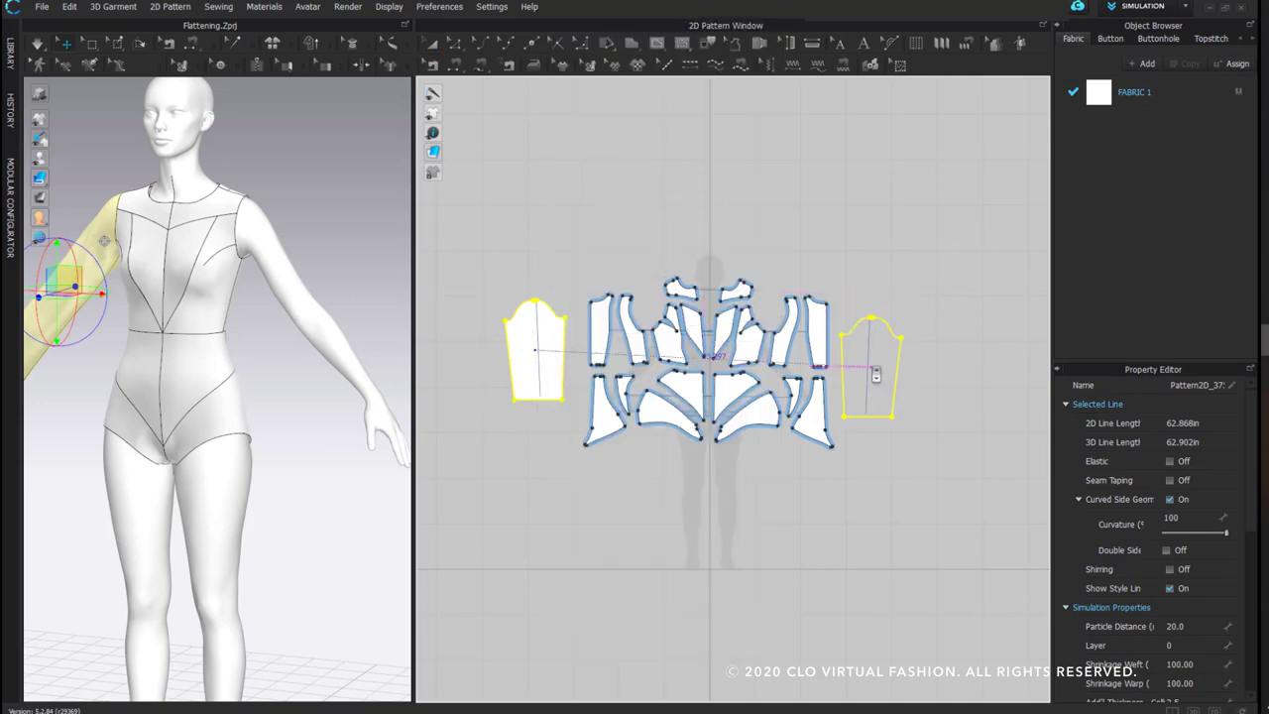
pyautogui.click(936, 416)
pyautogui.click(873, 266)
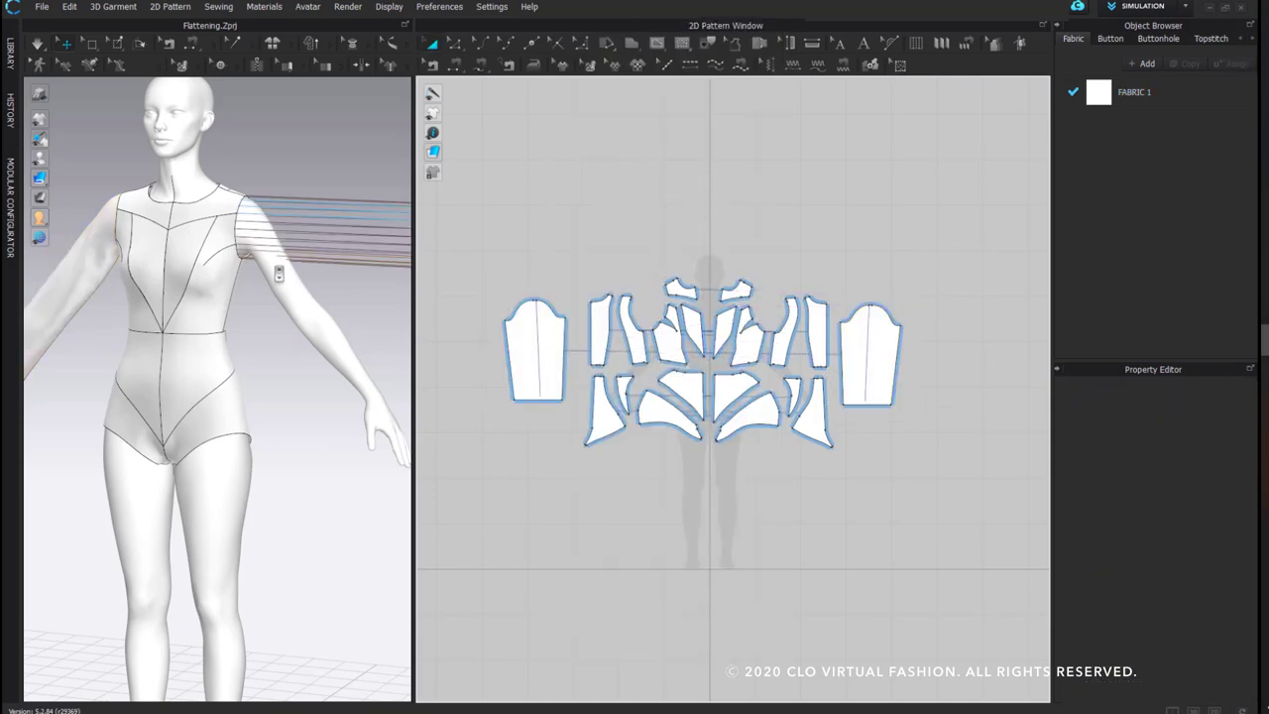
# Move the mirrored sleeve horizontally in 3D from its distant position onto the avatar's left arm
pyautogui.scroll(-6, 245, 269)
pyautogui.moveTo(325, 308); pyautogui.dragTo(246, 301, button='middle')
pyautogui.click(312, 366)
pyautogui.press('2')
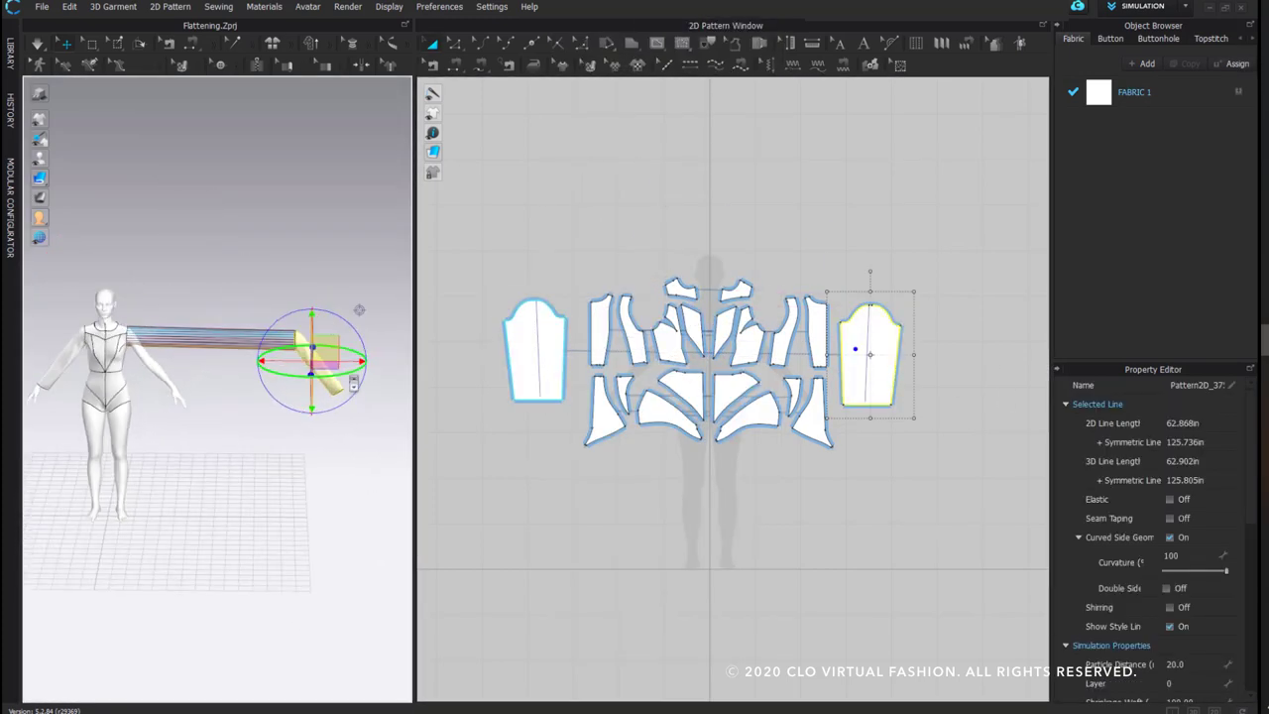
pyautogui.moveTo(360, 365); pyautogui.dragTo(272, 365)
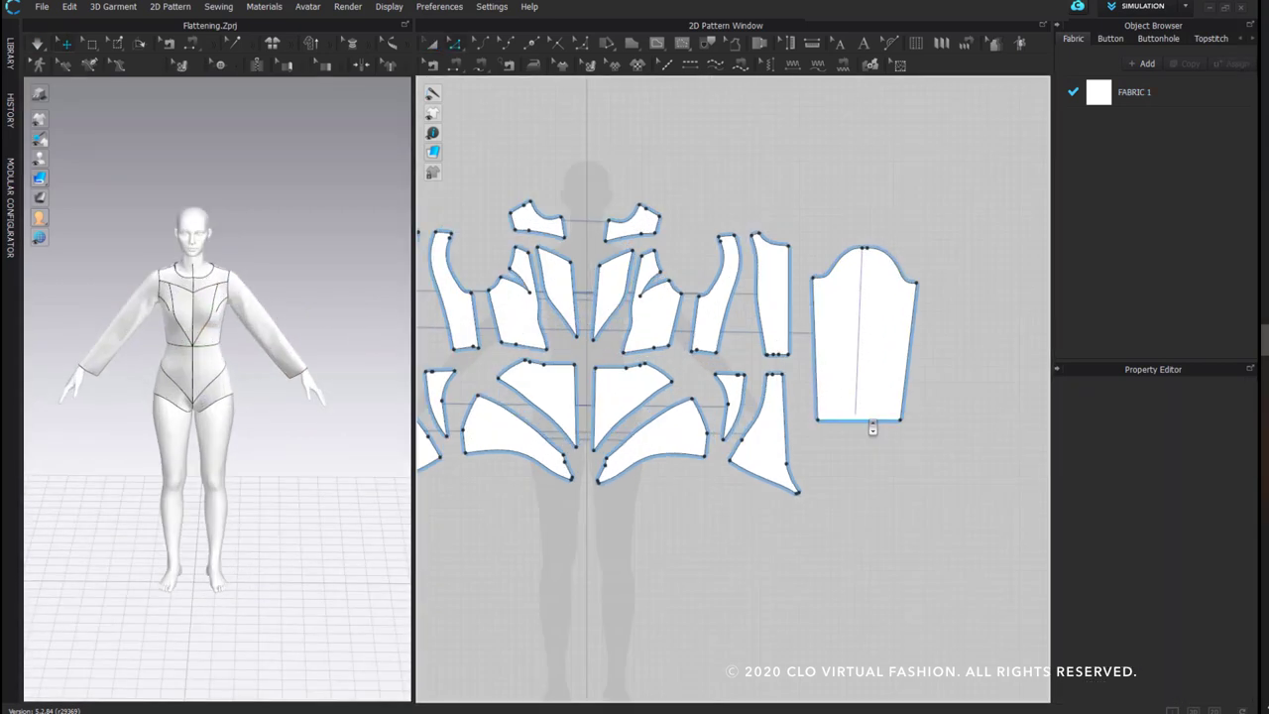
# Shorten both linked sleeves to about elbow length by raising the hem line, and run the simulation
pyautogui.moveTo(873, 422); pyautogui.dragTo(876, 353)
pyautogui.click(955, 353)
pyautogui.press('space')
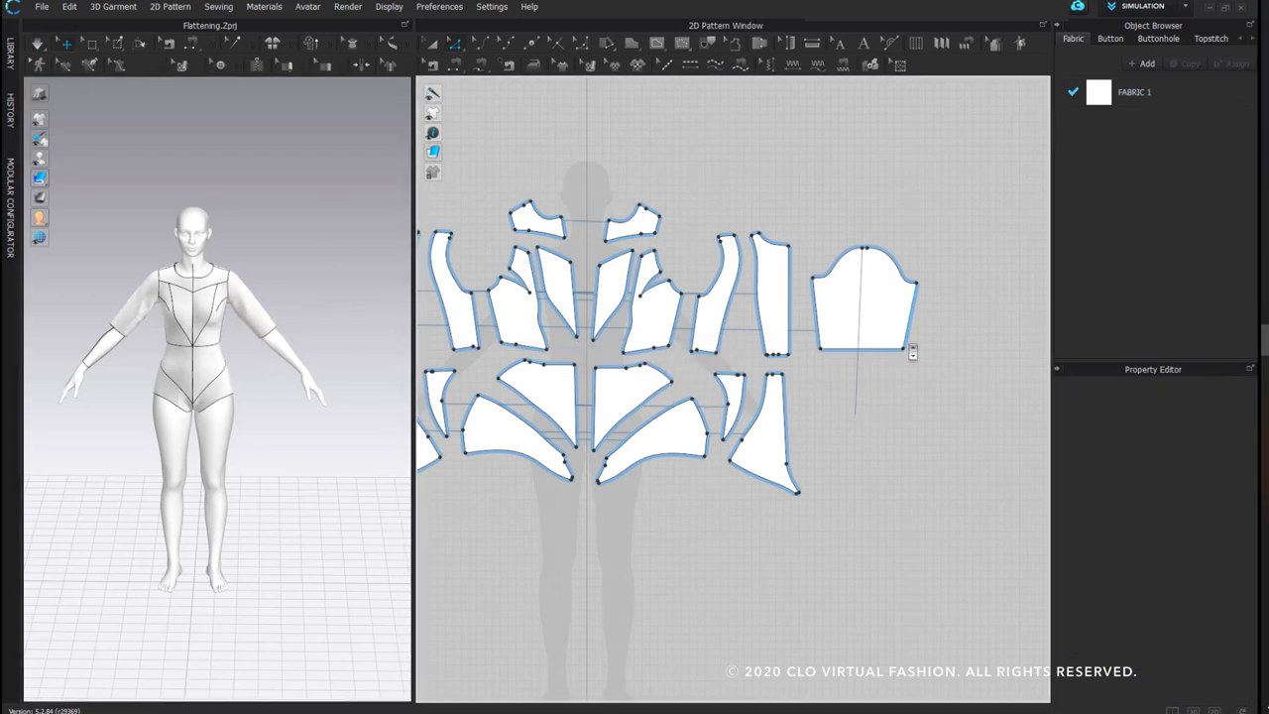
# Straighten the short sleeve's side edges by aligning each hem corner vertically with the underarm point above it
pyautogui.click(909, 331)
pyautogui.rightClick(921, 291)
pyautogui.moveTo(944, 436)
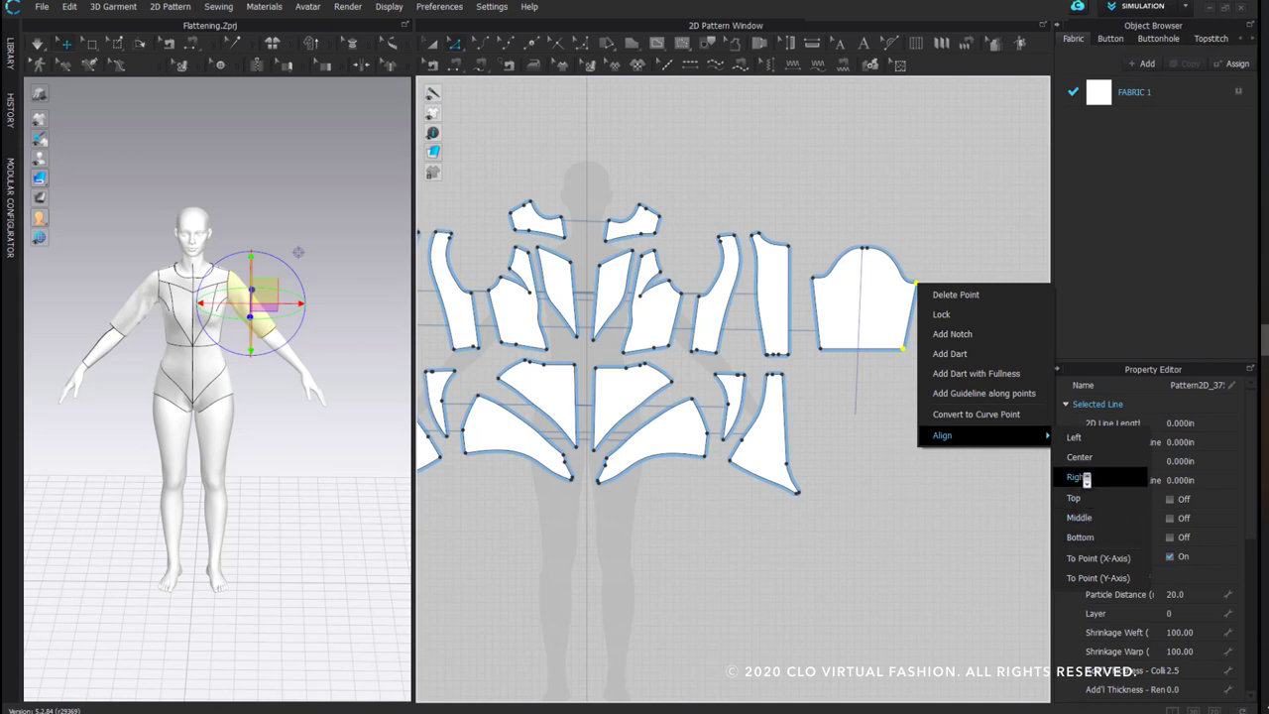
pyautogui.click(1088, 506)
pyautogui.click(818, 306)
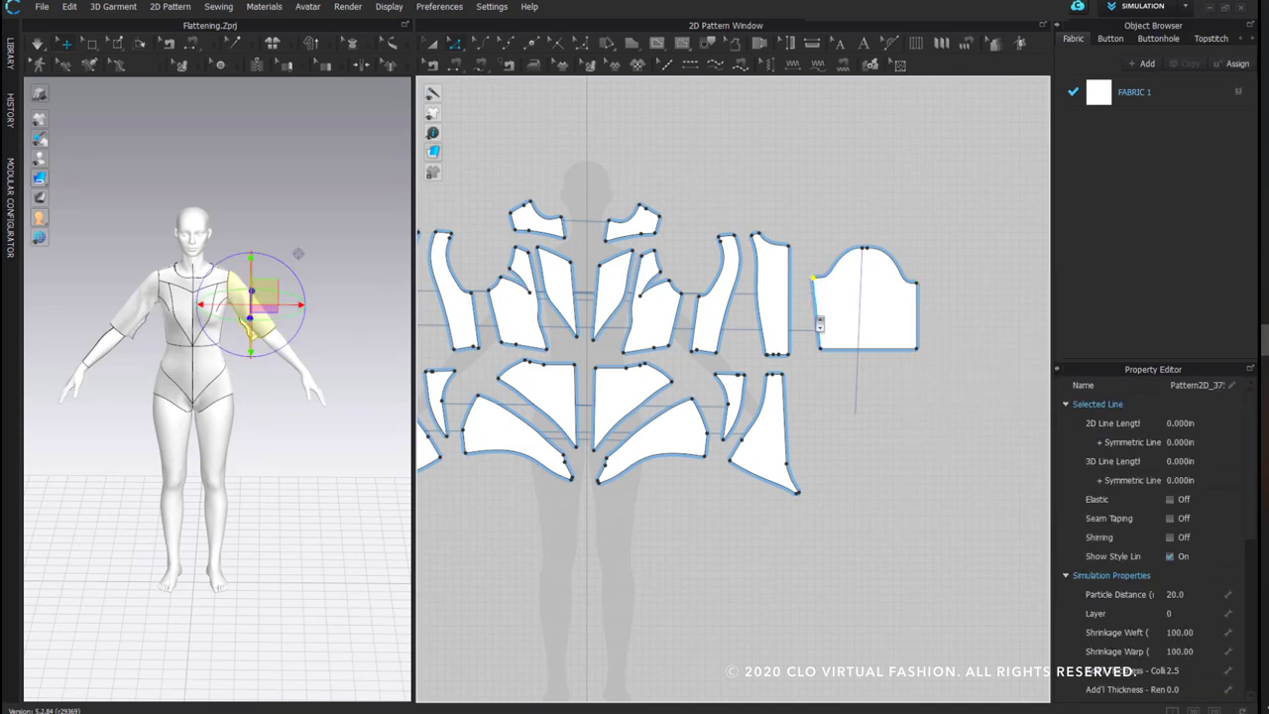
pyautogui.rightClick(825, 354)
pyautogui.moveTo(927, 500)
pyautogui.click(997, 510)
pyautogui.click(960, 337)
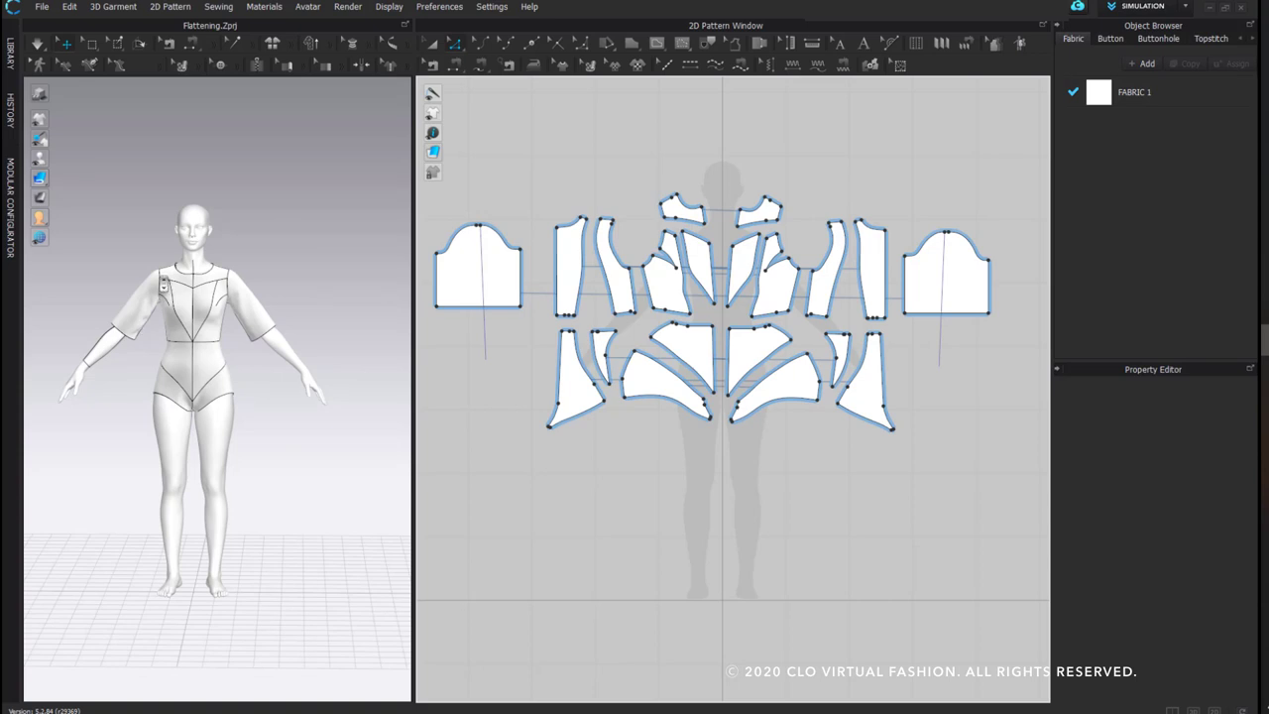
# Select all bodysuit and sleeve patterns in the 2D layout and delete them
pyautogui.click(434, 44)
pyautogui.scroll(-3, 601, 166)
pyautogui.moveTo(471, 137); pyautogui.dragTo(921, 414)
pyautogui.press('Delete')
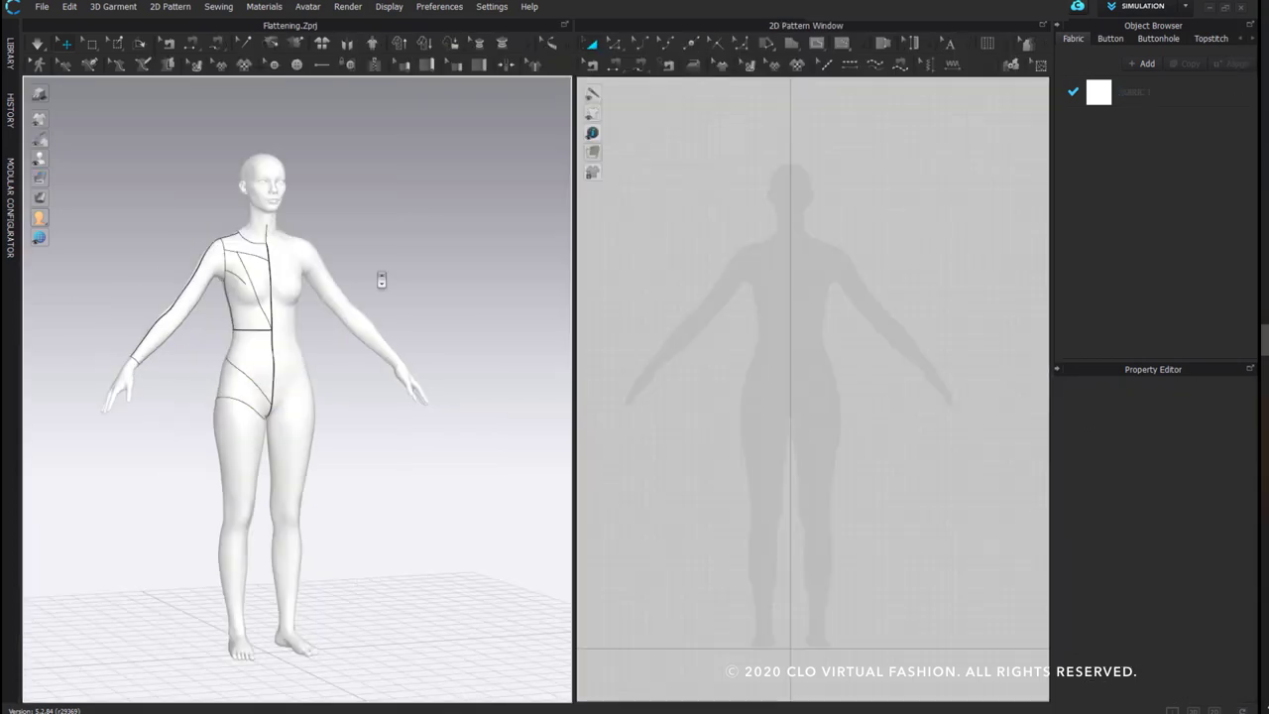
# Select all style lines on the avatar with Edit 3D Pen (Avatar) and delete them
pyautogui.moveTo(383, 278); pyautogui.dragTo(425, 323, button='right')
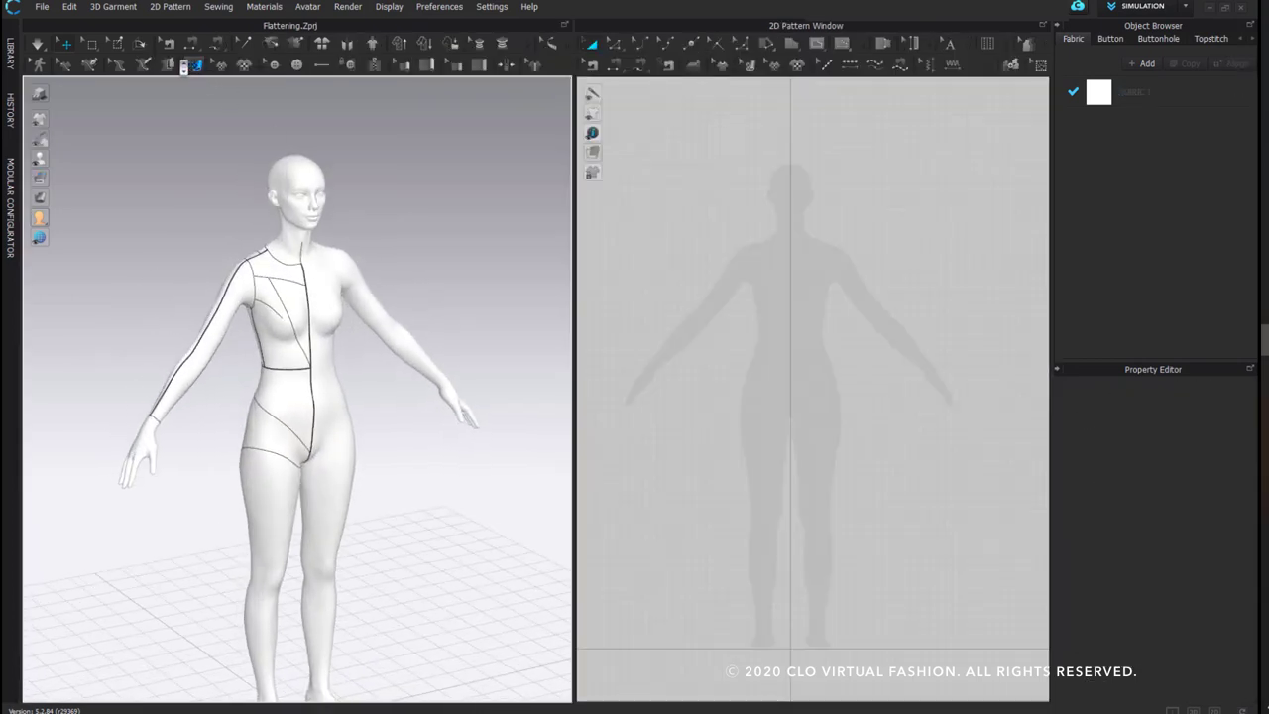
pyautogui.scroll(2, 314, 298)
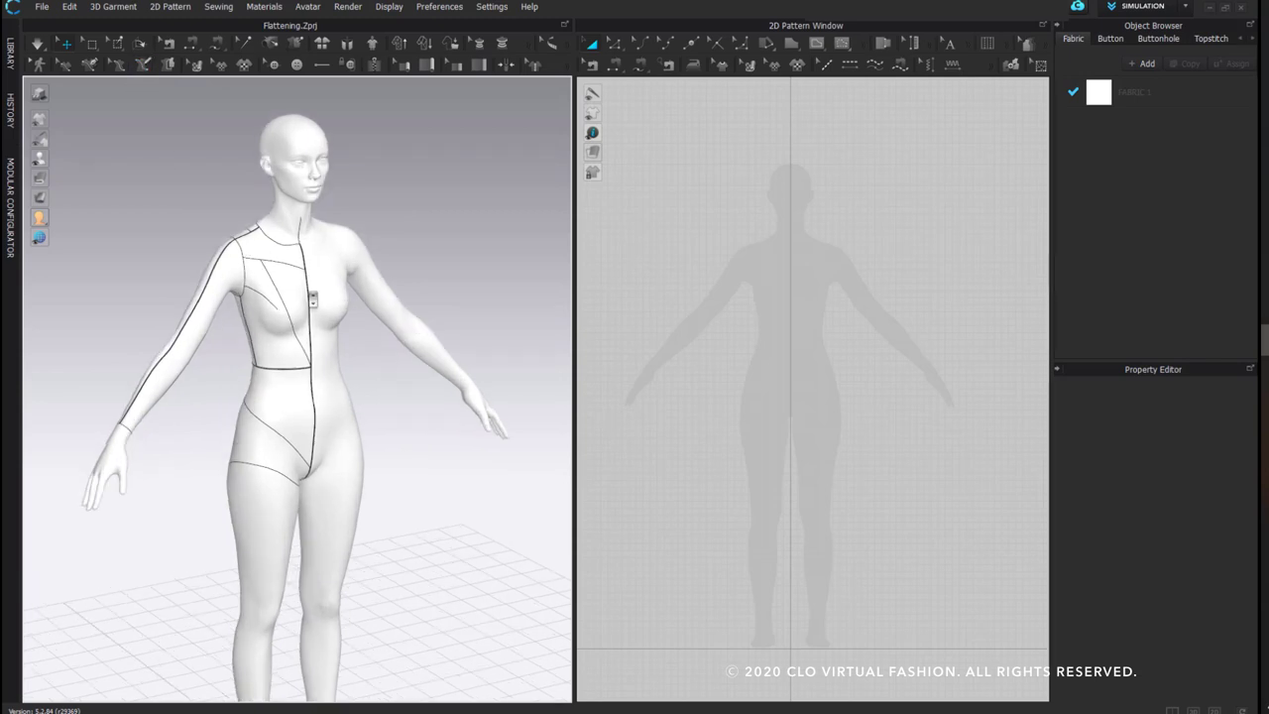
pyautogui.click(118, 65)
pyautogui.rightClick(301, 254)
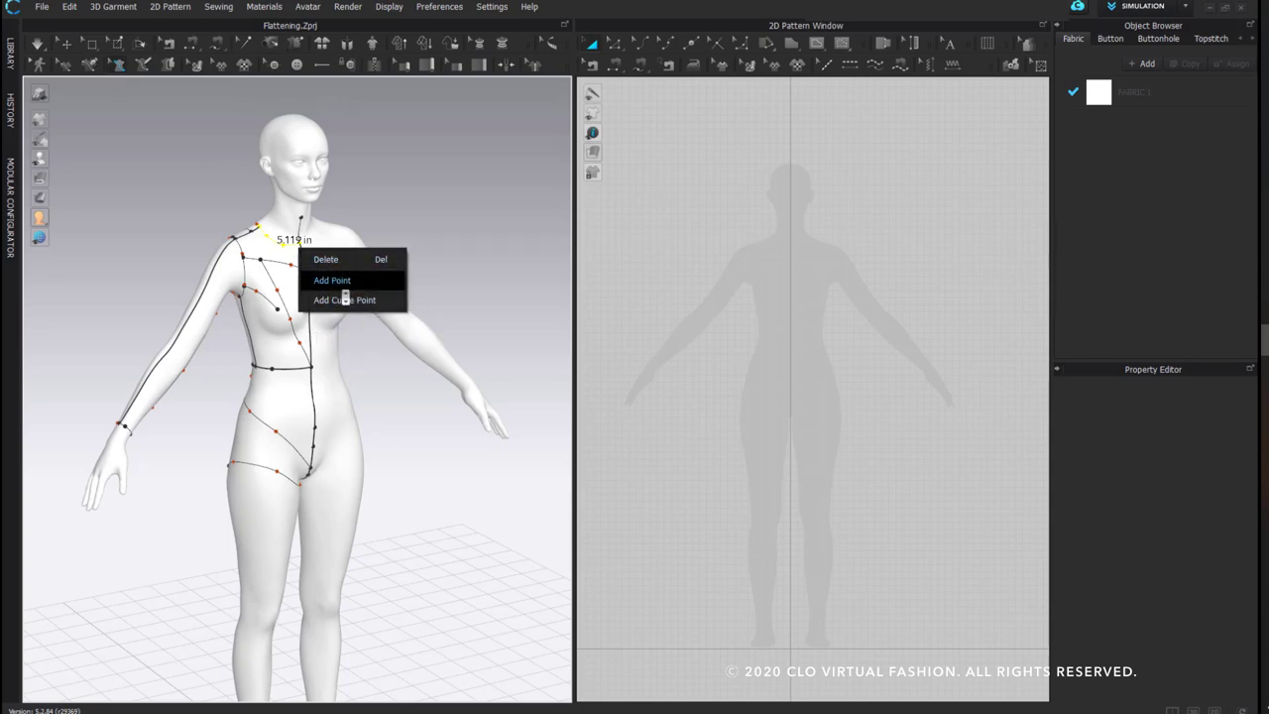
pyautogui.click(203, 165)
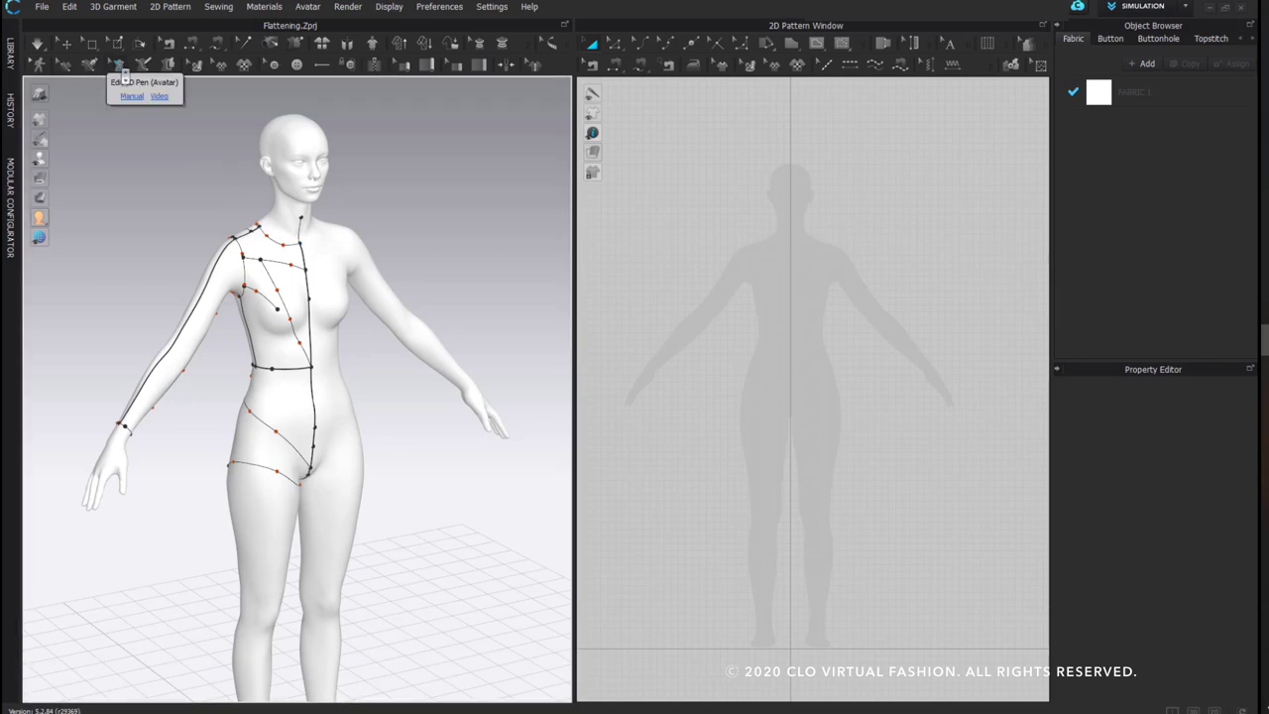
pyautogui.click(120, 67)
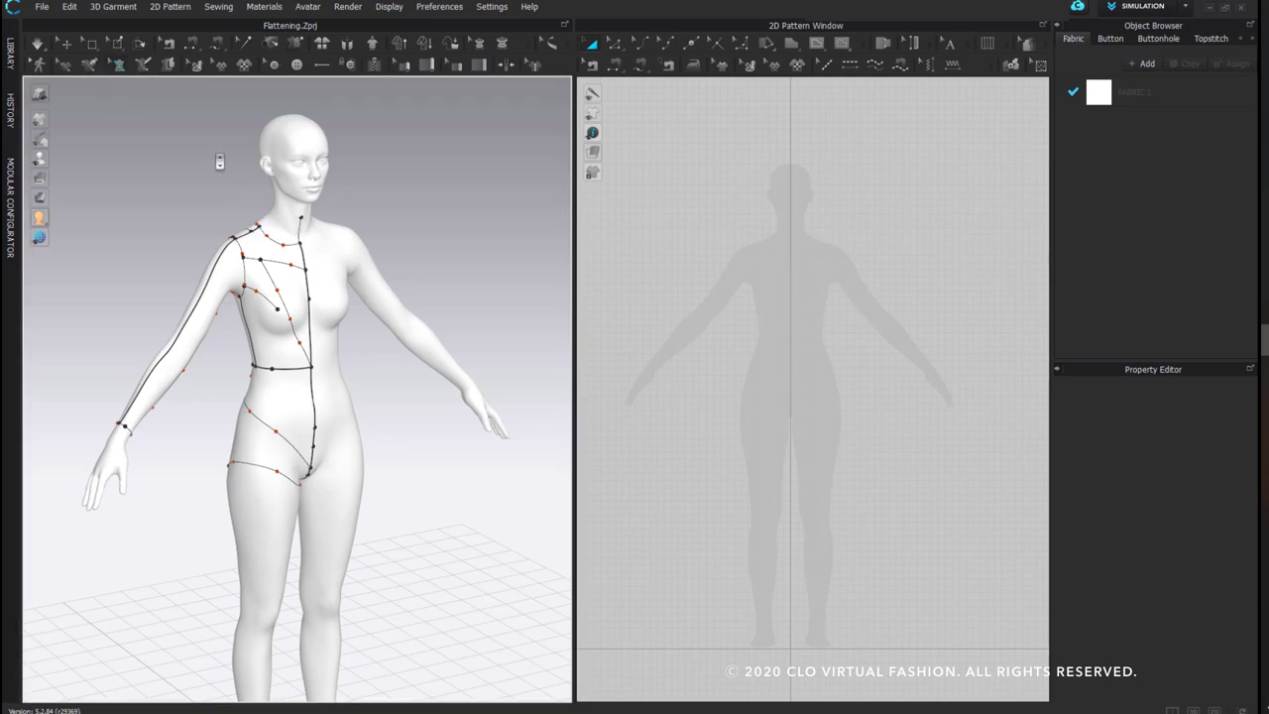
pyautogui.hotkey('ctrl', 'a')
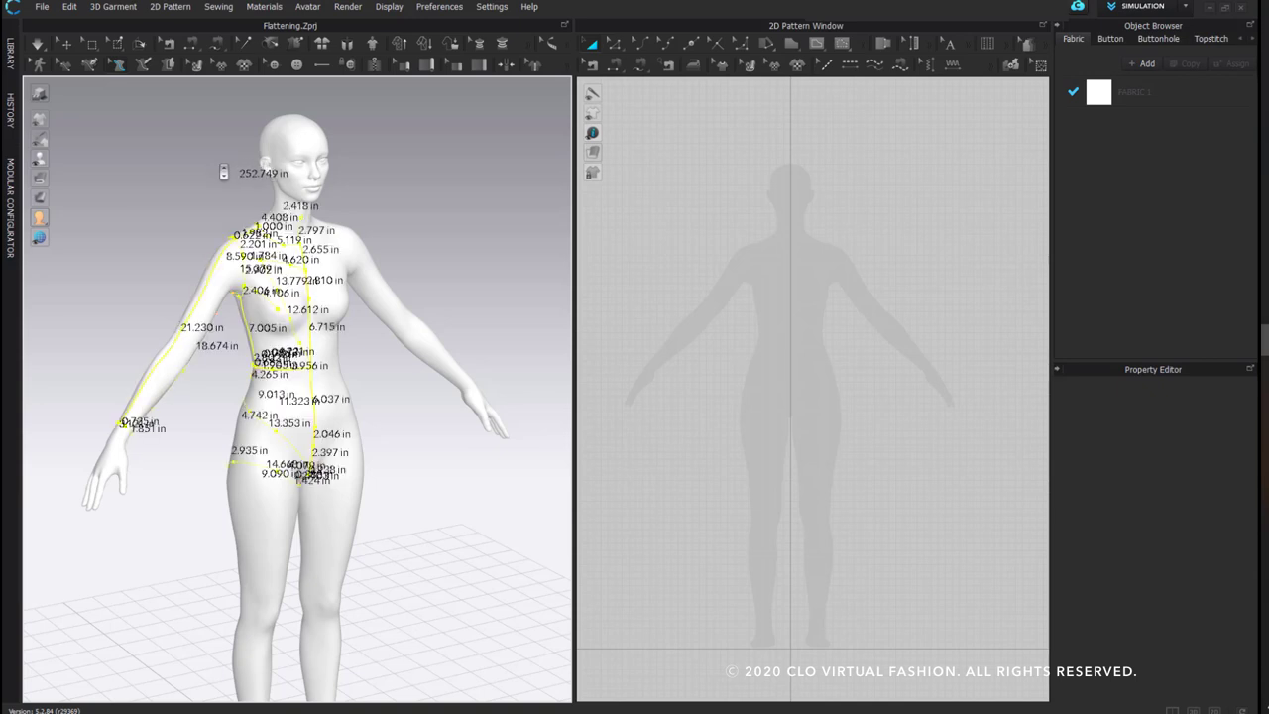
pyautogui.press('Delete')
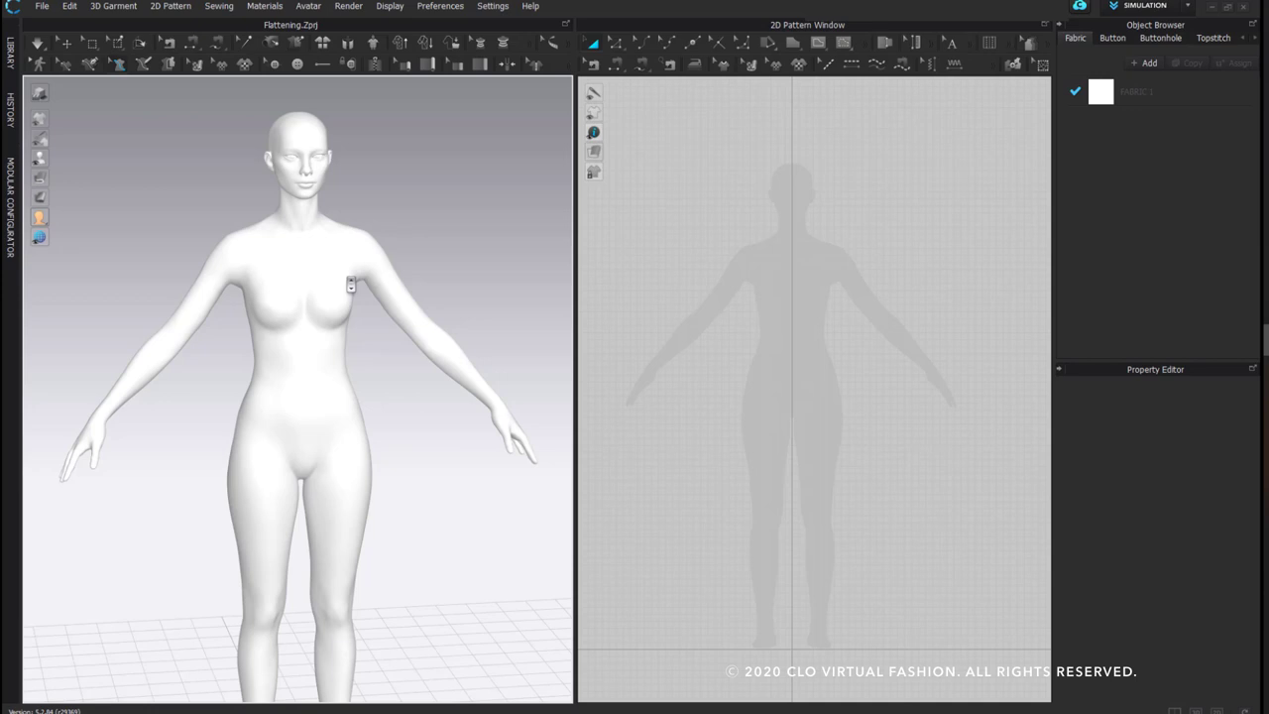
# Switch the workspace to the 3D window only and frame the avatar's torso from the front
pyautogui.moveTo(575, 243); pyautogui.dragTo(453, 240)
pyautogui.scroll(3, 392, 258)
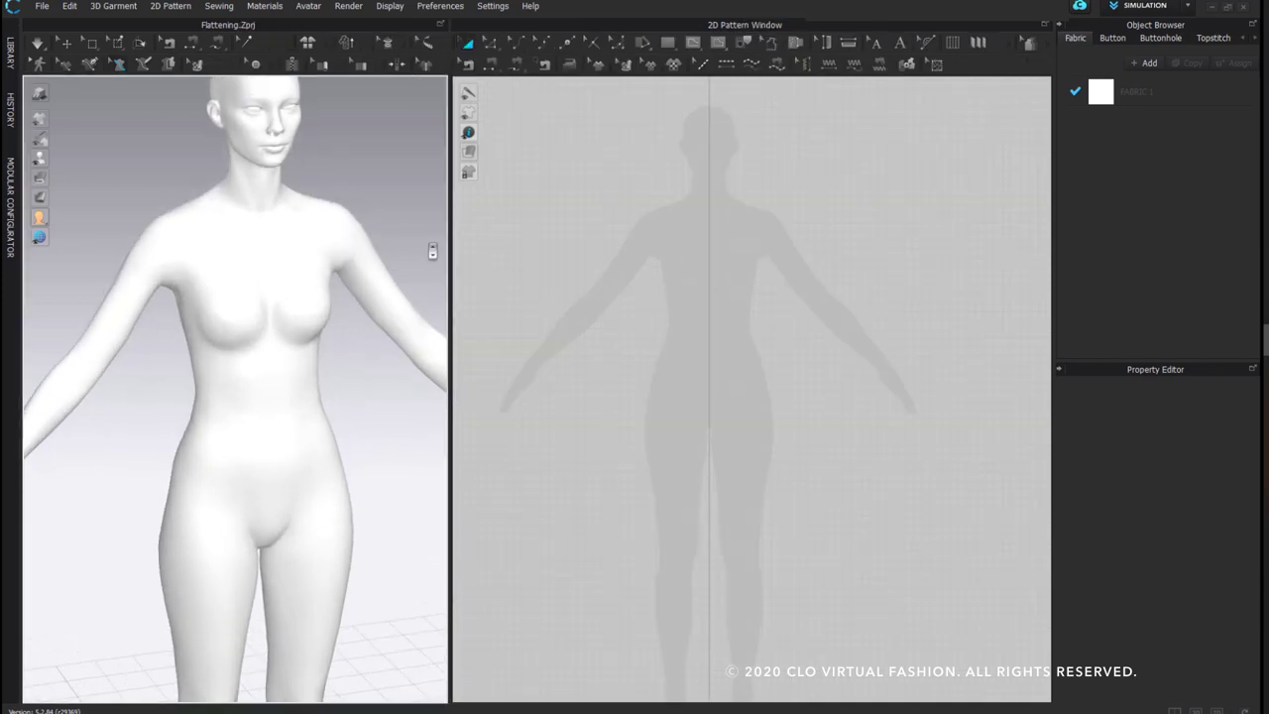
pyautogui.scroll(2, 404, 259)
pyautogui.click(1176, 710)
pyautogui.scroll(2, 675, 377)
pyautogui.scroll(-5, 615, 365)
pyautogui.scroll(4, 586, 334)
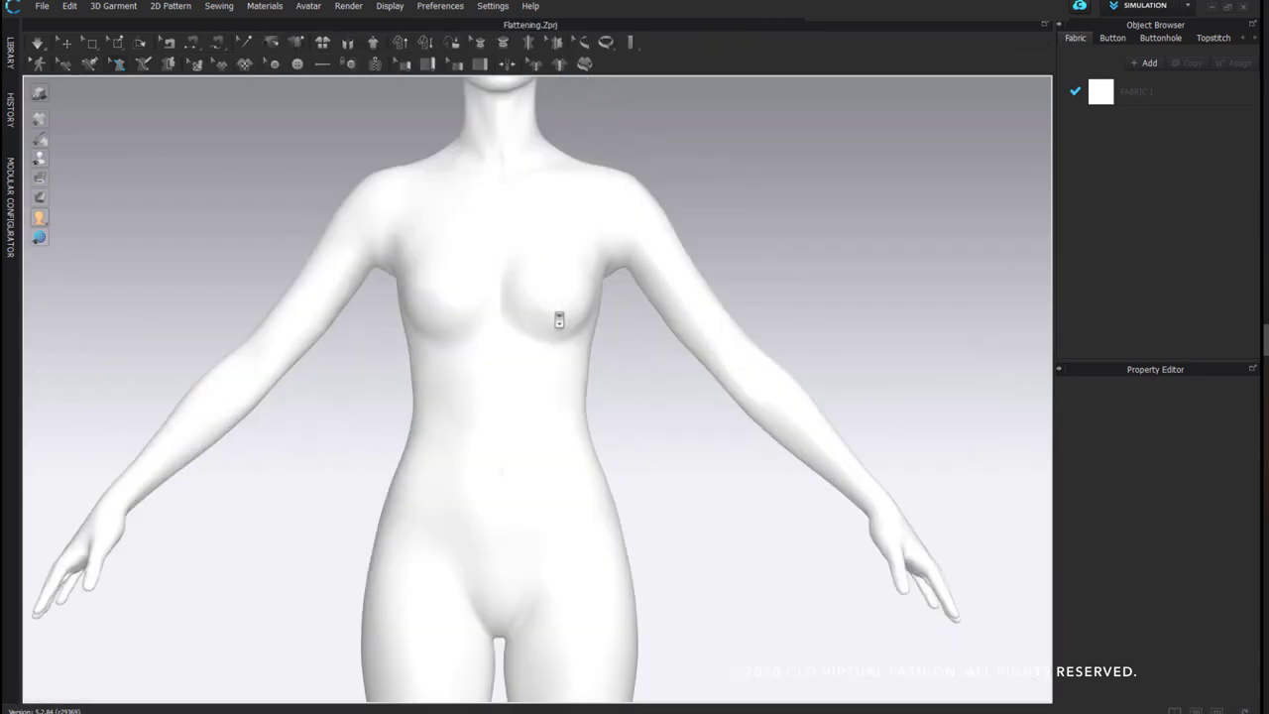
# Draw a centre front line on the avatar from the neck down past the bust with the 3D Pen (Avatar)
pyautogui.click(139, 66)
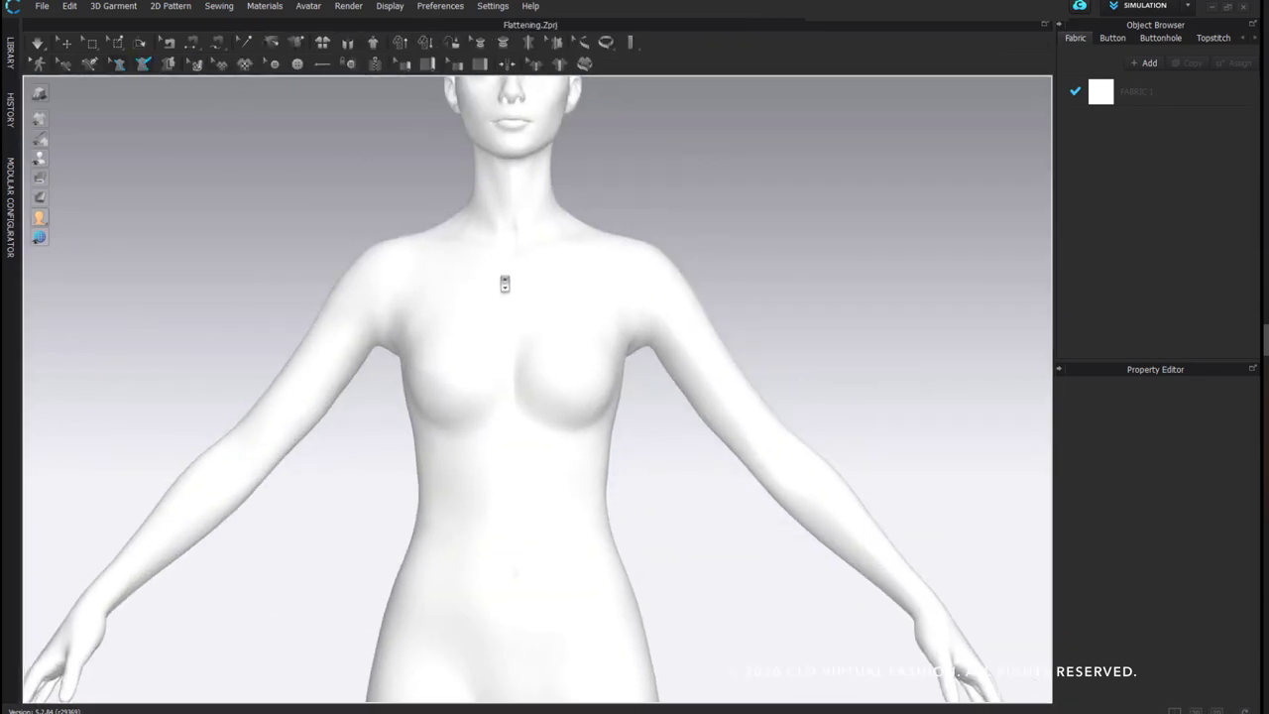
pyautogui.click(509, 268)
pyautogui.click(514, 467)
pyautogui.moveTo(427, 421); pyautogui.dragTo(689, 433, button='right')
pyautogui.moveTo(589, 204); pyautogui.dragTo(575, 210, button='right')
pyautogui.click(567, 201)
# Draw a curved underbust line on the avatar's right breast, from beside the centre front line around to the side
pyautogui.scroll(-3, 484, 570)
pyautogui.moveTo(551, 367); pyautogui.dragTo(439, 361, button='right')
pyautogui.scroll(3, 518, 252)
pyautogui.scroll(4, 522, 258)
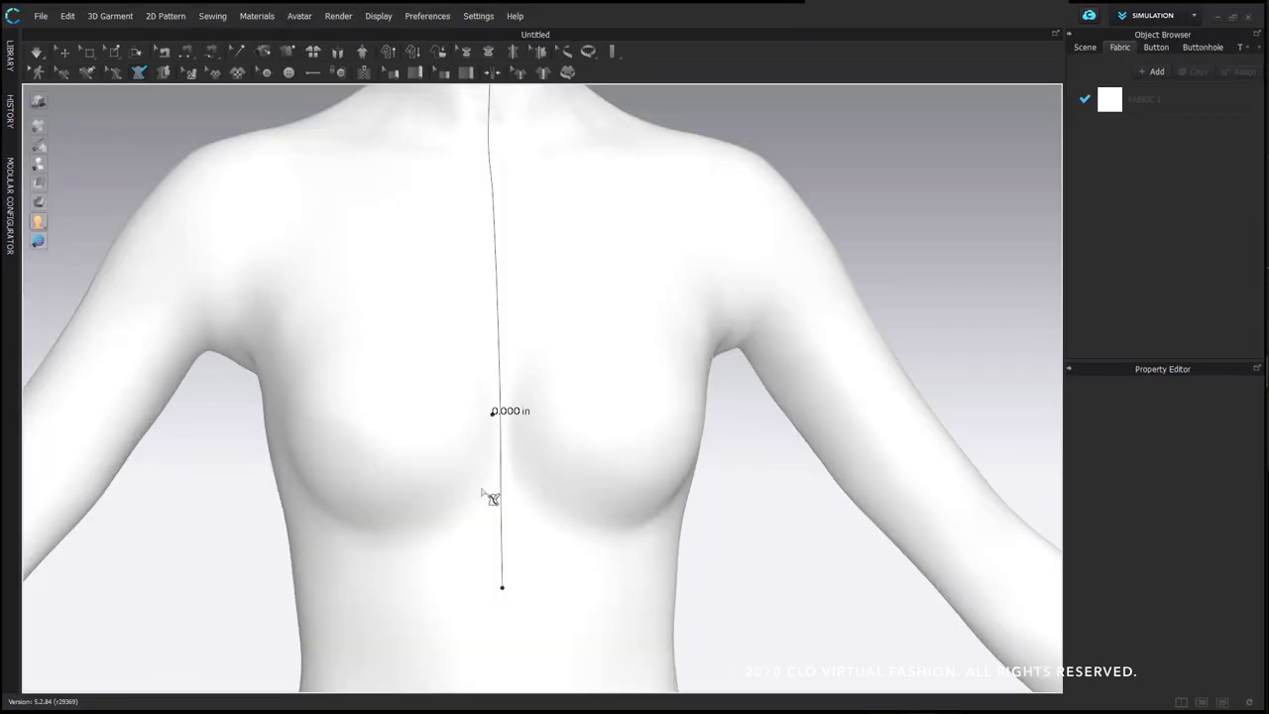
pyautogui.scroll(3, 493, 487)
pyautogui.click(462, 411)
pyautogui.keyDown('ctrl'); pyautogui.click(437, 486); pyautogui.keyUp('ctrl')
pyautogui.keyDown('ctrl'); pyautogui.click(363, 525); pyautogui.keyUp('ctrl')
pyautogui.moveTo(363, 525); pyautogui.dragTo(443, 507, button='right')
pyautogui.keyDown('ctrl'); pyautogui.click(410, 500); pyautogui.keyUp('ctrl')
pyautogui.moveTo(260, 327); pyautogui.dragTo(249, 360, button='right')
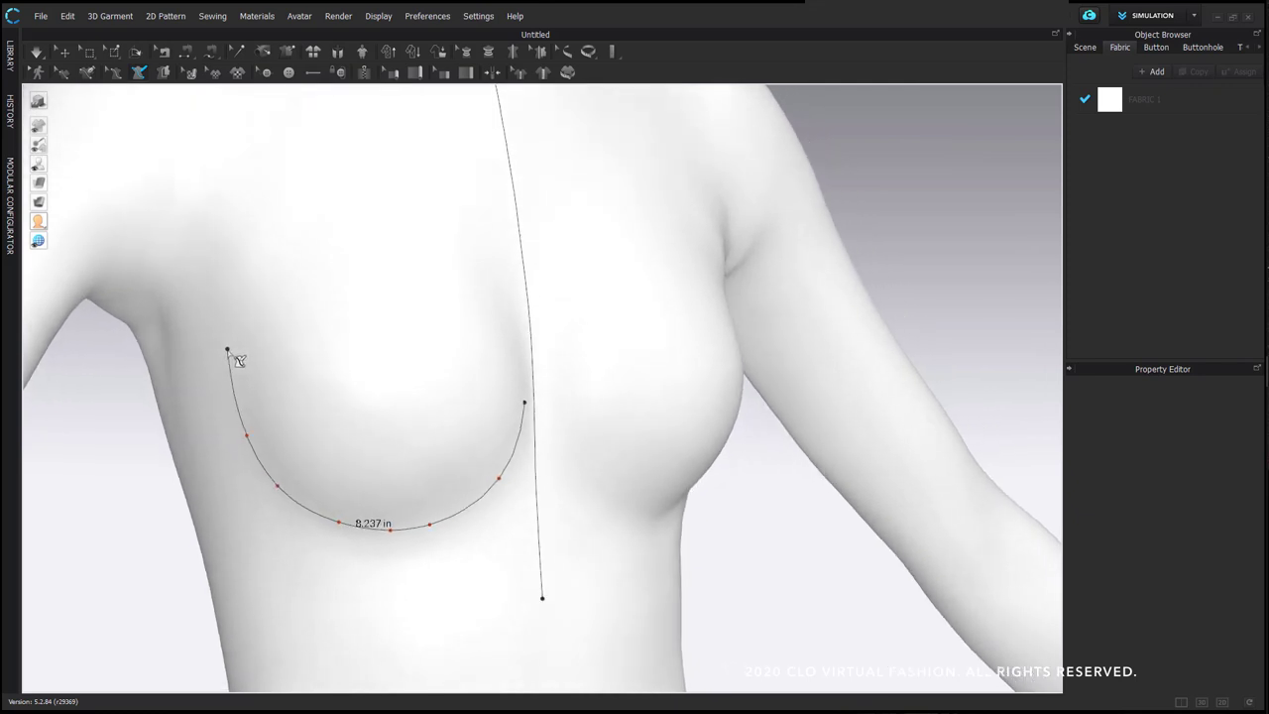
pyautogui.click(229, 348)
# Draw a second curve just outside the underbust line, back to the centre front, closing a narrow underwire-shaped band
pyautogui.click(210, 348)
pyautogui.keyDown('ctrl'); pyautogui.click(269, 499); pyautogui.keyUp('ctrl')
pyautogui.keyDown('ctrl'); pyautogui.click(339, 539); pyautogui.keyUp('ctrl')
pyautogui.moveTo(407, 546); pyautogui.dragTo(364, 535, button='right')
pyautogui.keyDown('ctrl'); pyautogui.click(365, 523); pyautogui.keyUp('ctrl')
pyautogui.keyDown('ctrl'); pyautogui.click(407, 519); pyautogui.keyUp('ctrl')
pyautogui.keyDown('ctrl'); pyautogui.click(483, 476); pyautogui.keyUp('ctrl')
pyautogui.moveTo(498, 399); pyautogui.dragTo(462, 442, button='right')
pyautogui.scroll(3, 462, 455)
pyautogui.click(468, 465)
pyautogui.click(441, 455)
# Adjust the corner points at the band's centre front and side ends with Edit 3D Pen (Avatar)
pyautogui.moveTo(383, 401); pyautogui.dragTo(421, 385, button='right')
pyautogui.click(116, 73)
pyautogui.scroll(2, 511, 404)
pyautogui.moveTo(486, 393); pyautogui.dragTo(486, 400)
pyautogui.scroll(-3, 436, 406)
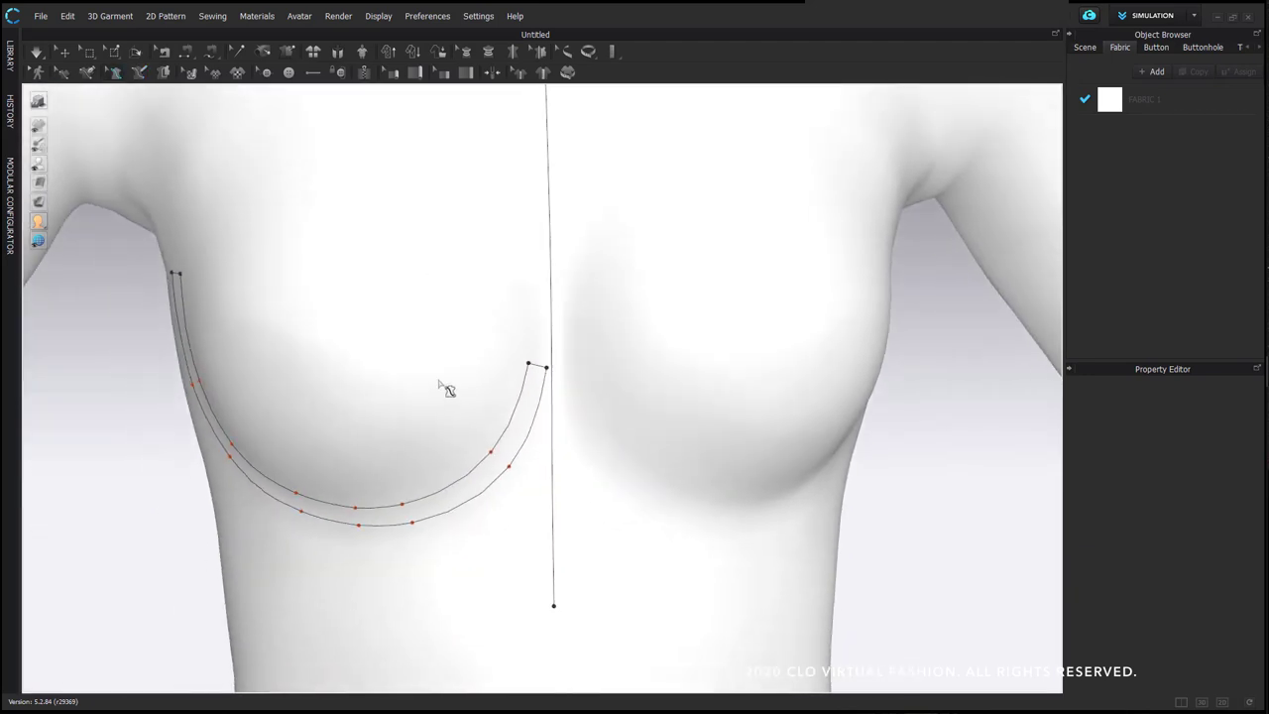
pyautogui.scroll(2, 524, 323)
pyautogui.moveTo(528, 356); pyautogui.dragTo(526, 359)
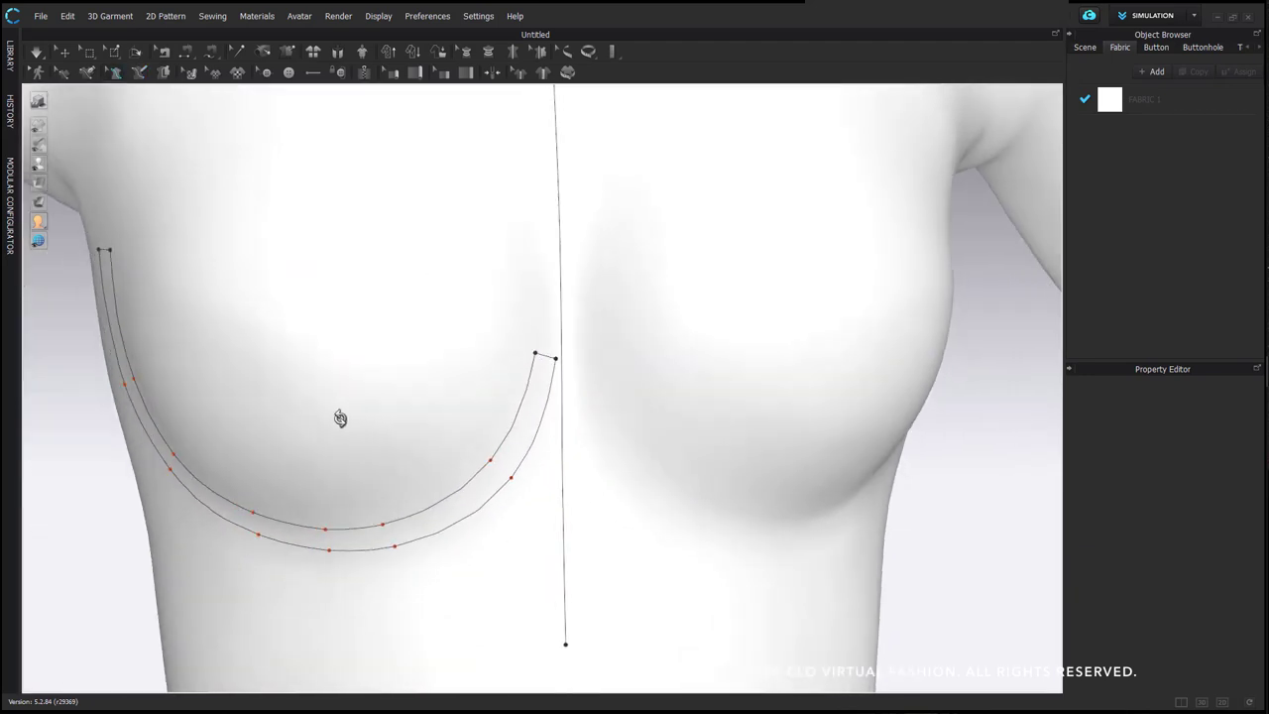
pyautogui.moveTo(328, 419); pyautogui.dragTo(399, 410, button='right')
pyautogui.moveTo(158, 239); pyautogui.dragTo(166, 240)
pyautogui.click(181, 242)
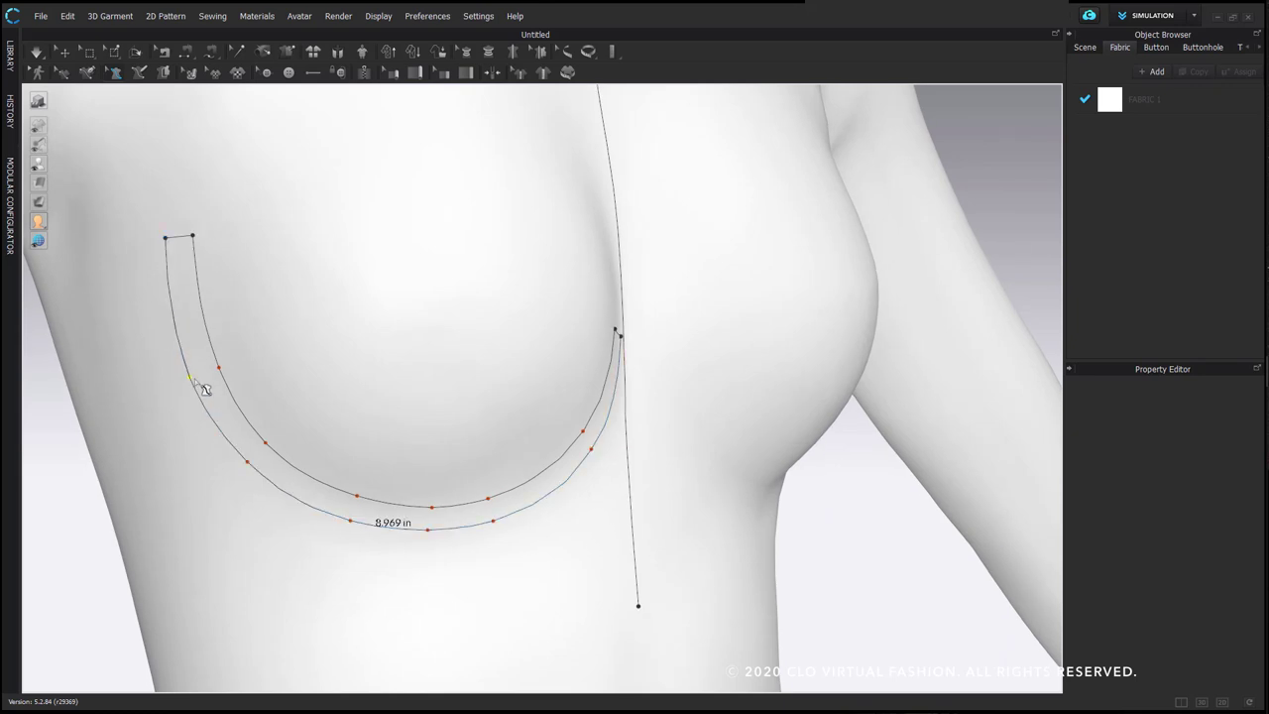
# Fine-tune the curve points along the band's outer edge so it runs evenly around the inner curve
pyautogui.moveTo(197, 381); pyautogui.dragTo(197, 381)
pyautogui.moveTo(406, 389)
pyautogui.mouseDown(button='right')
pyautogui.moveTo(368, 388)
pyautogui.moveTo(387, 392)
pyautogui.mouseUp(button='right')
pyautogui.scroll(3, 363, 462)
pyautogui.moveTo(363, 467); pyautogui.dragTo(392, 438, button='middle')
pyautogui.moveTo(260, 506); pyautogui.dragTo(261, 504)
pyautogui.scroll(-2, 416, 511)
pyautogui.moveTo(541, 510); pyautogui.dragTo(496, 513, button='right')
pyautogui.scroll(3, 521, 476)
pyautogui.moveTo(528, 438); pyautogui.dragTo(521, 436)
pyautogui.scroll(-4, 515, 476)
pyautogui.moveTo(501, 496); pyautogui.dragTo(541, 498, button='right')
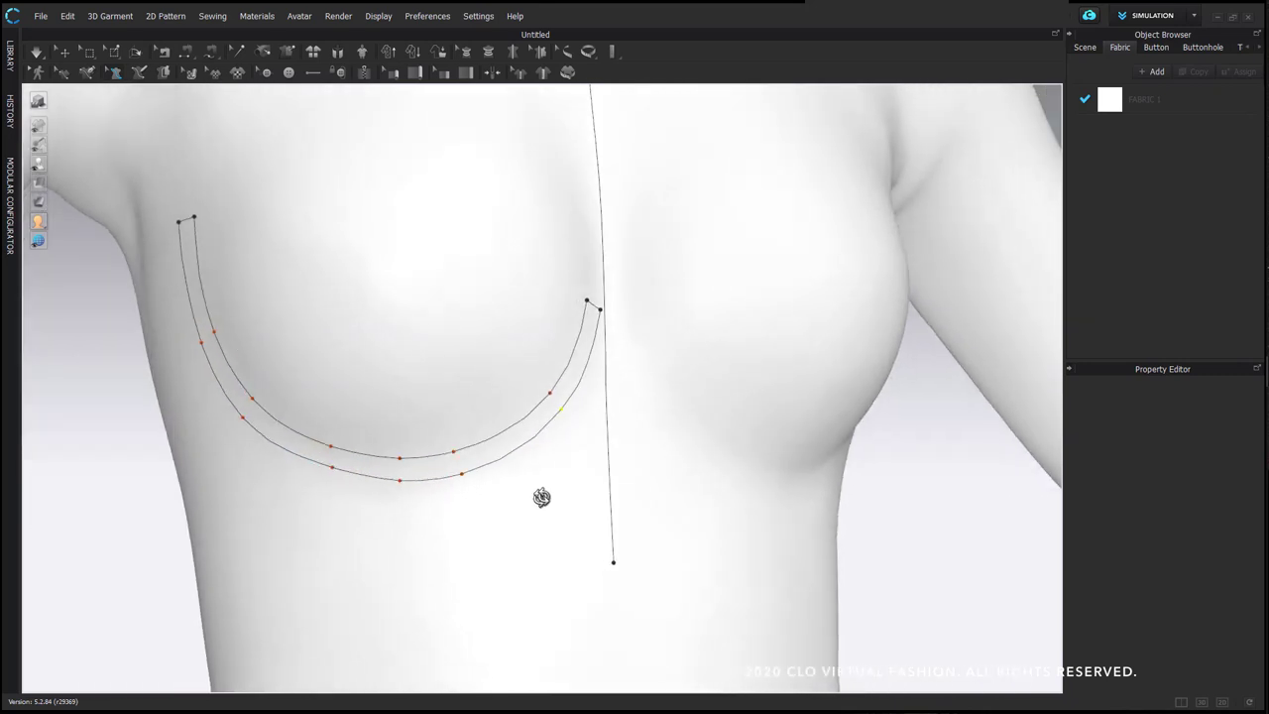
pyautogui.moveTo(542, 498); pyautogui.dragTo(538, 498, button='right')
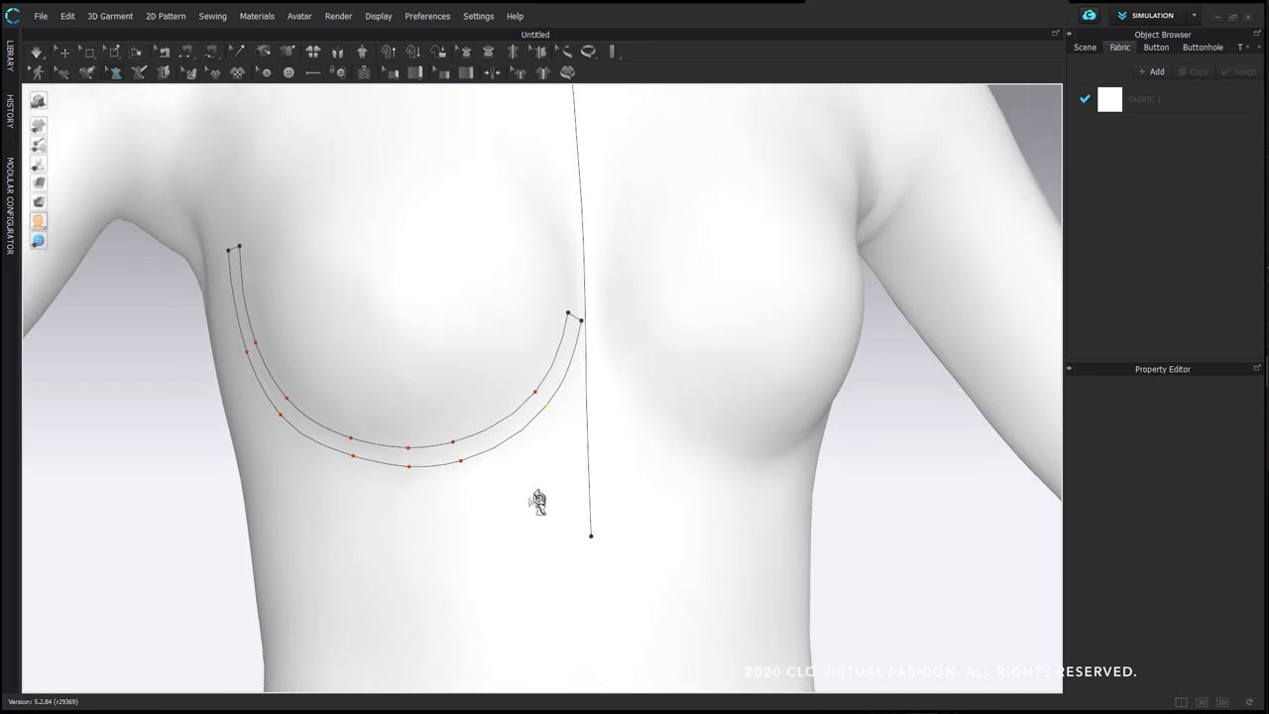
# Bring back the 2D pattern window beside the 3D window and widen the avatar's share of the workspace
pyautogui.moveTo(532, 505); pyautogui.dragTo(513, 510, button='middle')
pyautogui.scroll(-1, 513, 511)
pyautogui.moveTo(508, 512); pyautogui.dragTo(508, 512, button='right')
pyautogui.scroll(-1, 540, 499)
pyautogui.click(1181, 703)
pyautogui.scroll(-5, 342, 391)
pyautogui.moveTo(292, 376); pyautogui.dragTo(357, 384, button='middle')
pyautogui.moveTo(542, 287); pyautogui.dragTo(665, 266)
pyautogui.moveTo(384, 318); pyautogui.dragTo(382, 256, button='middle')
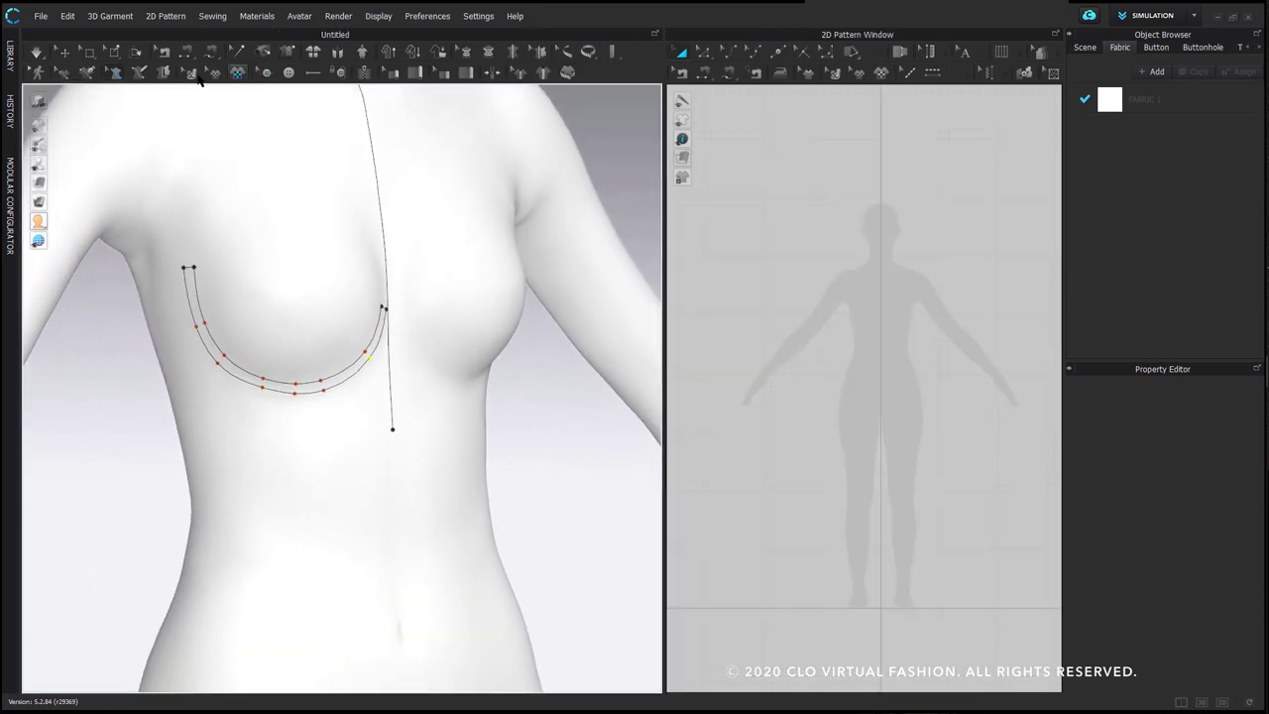
# Flatten the underwire-shaped band area on the avatar into a 2D pattern piece
pyautogui.click(166, 71)
pyautogui.moveTo(354, 326); pyautogui.dragTo(325, 367, button='right')
pyautogui.scroll(2, 335, 365)
pyautogui.click(330, 357)
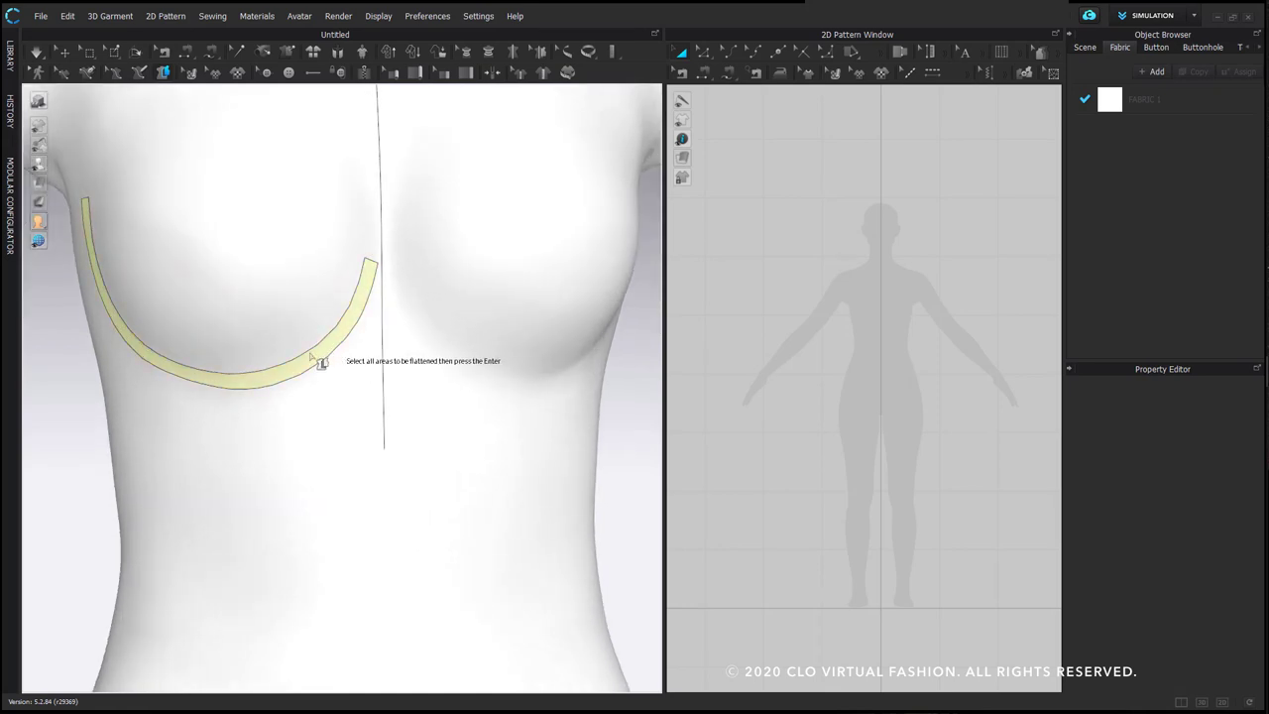
pyautogui.scroll(5, 862, 297)
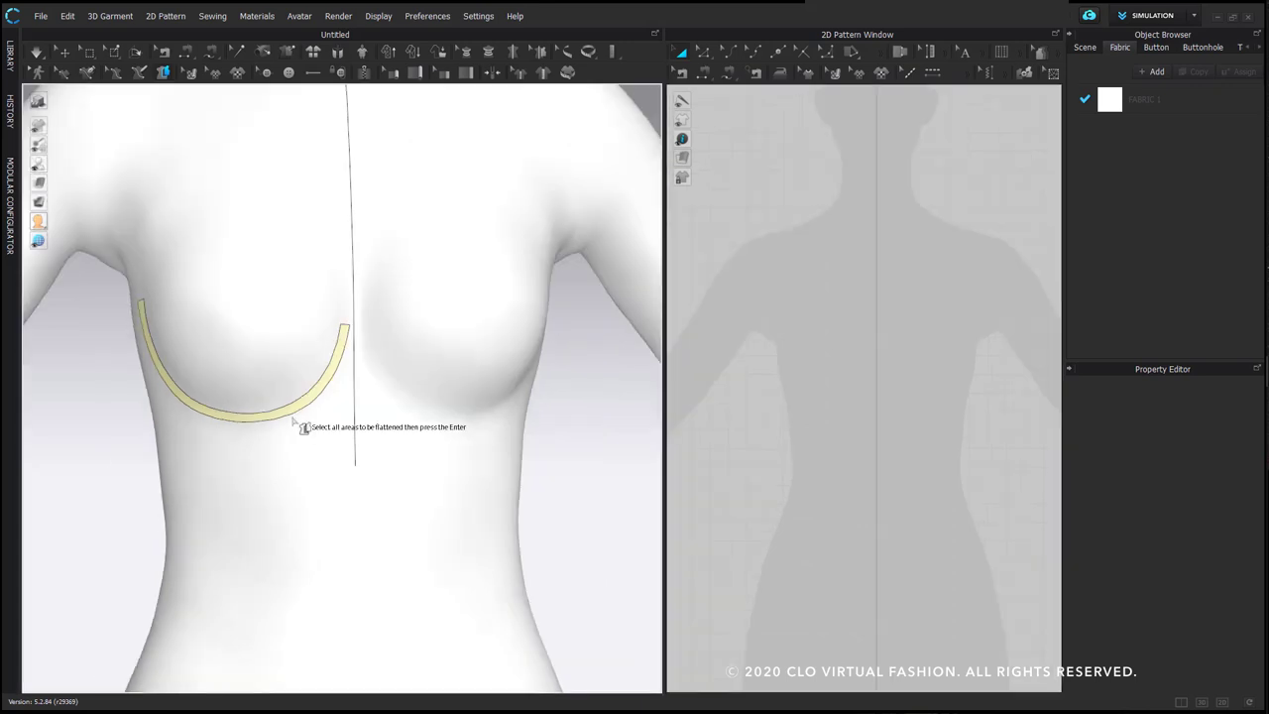
pyautogui.press('Return')
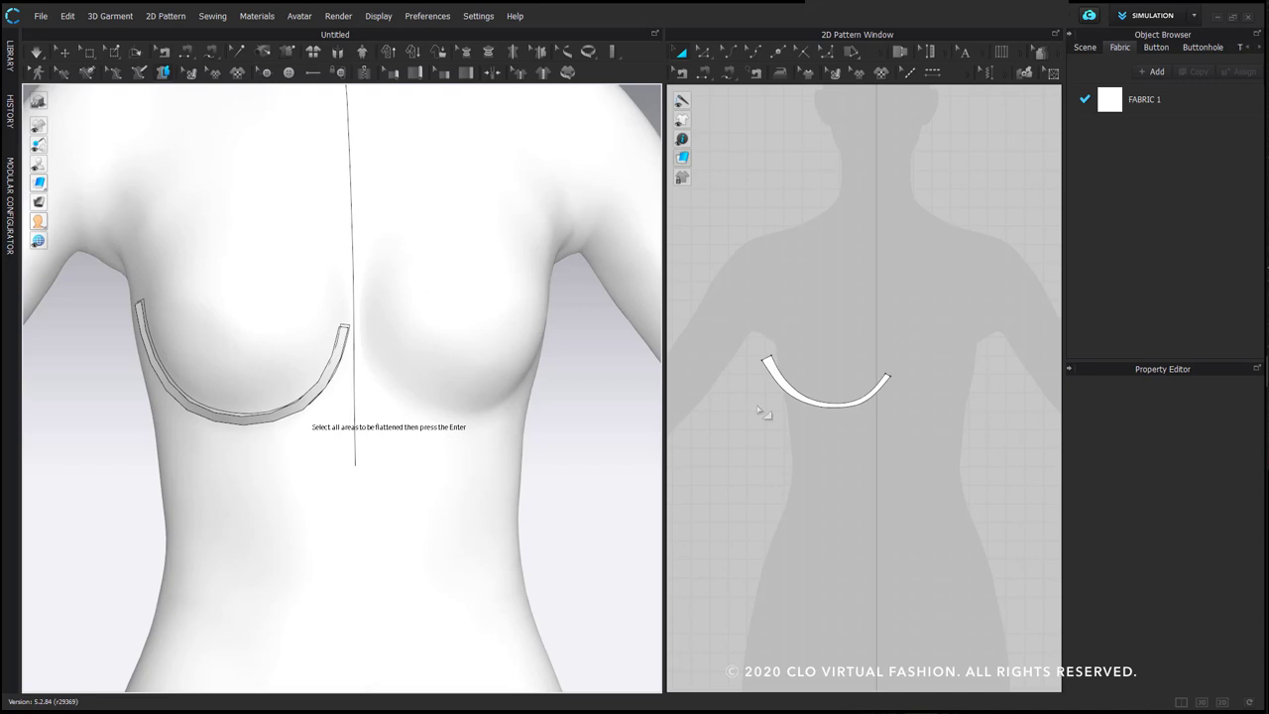
# Set the particle distance of the flattened band pattern to 5
pyautogui.click(870, 407)
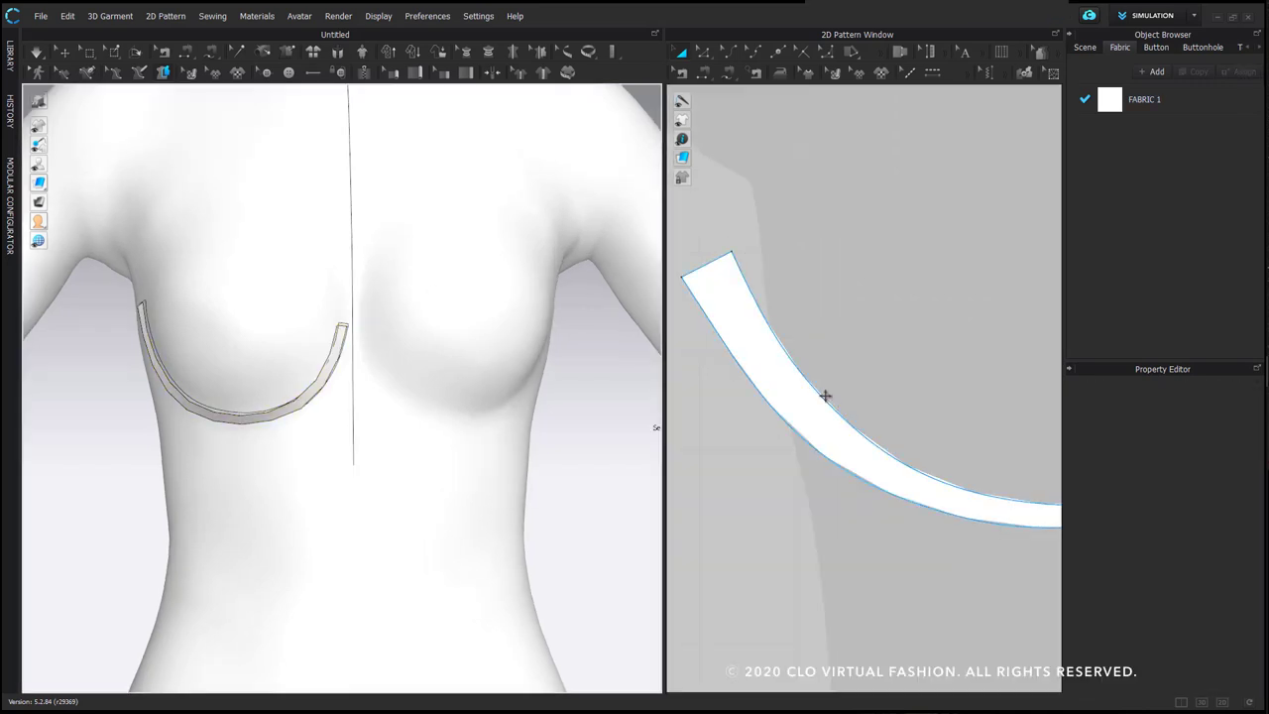
pyautogui.scroll(-3, 824, 396)
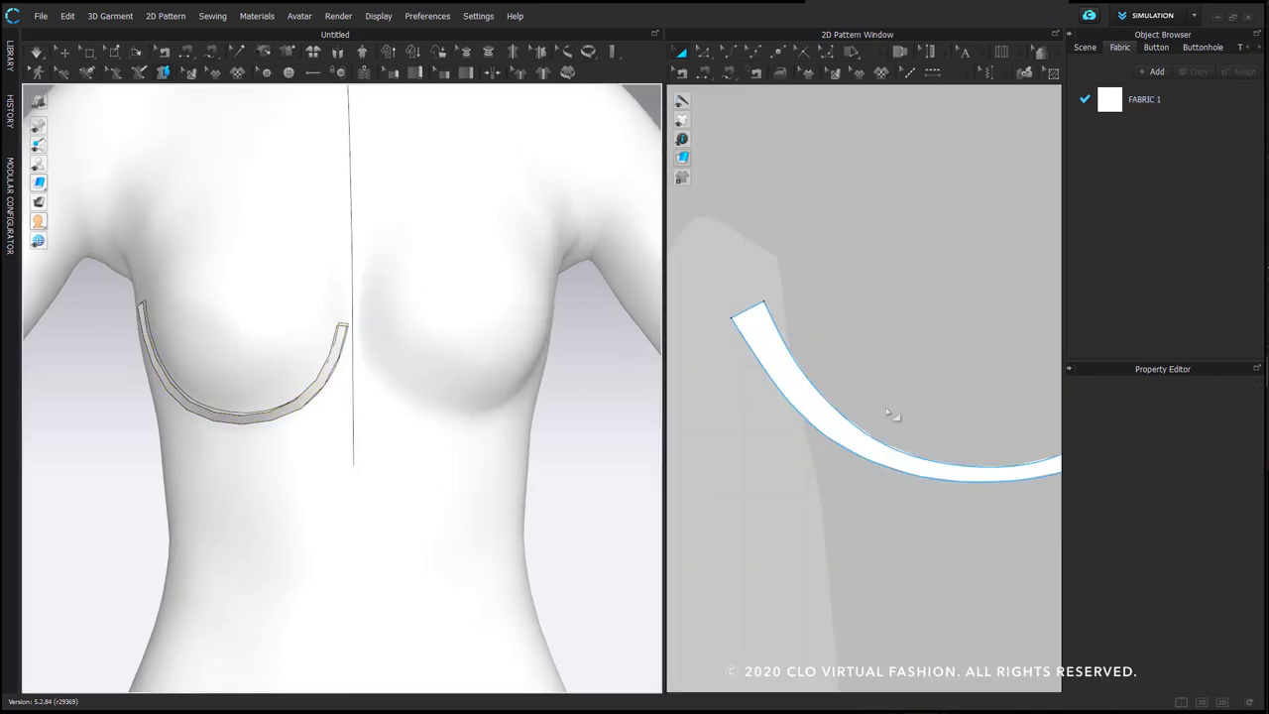
pyautogui.scroll(-3, 895, 308)
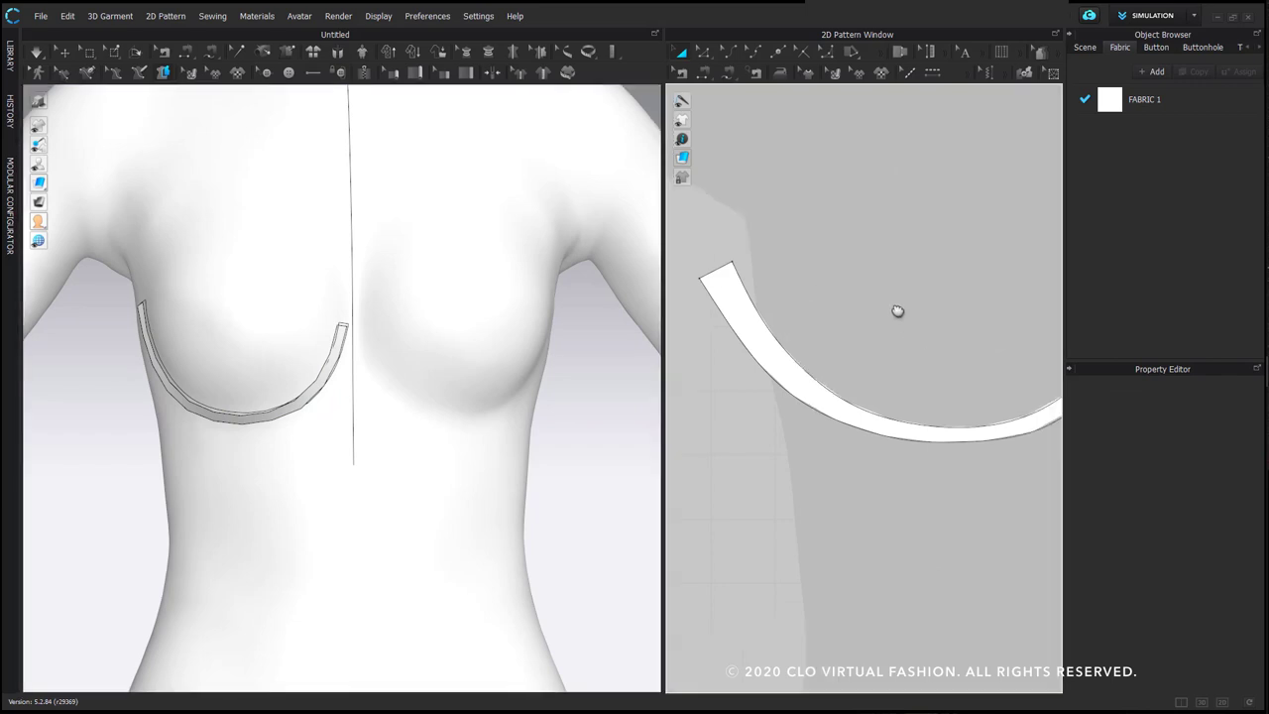
pyautogui.click(743, 284)
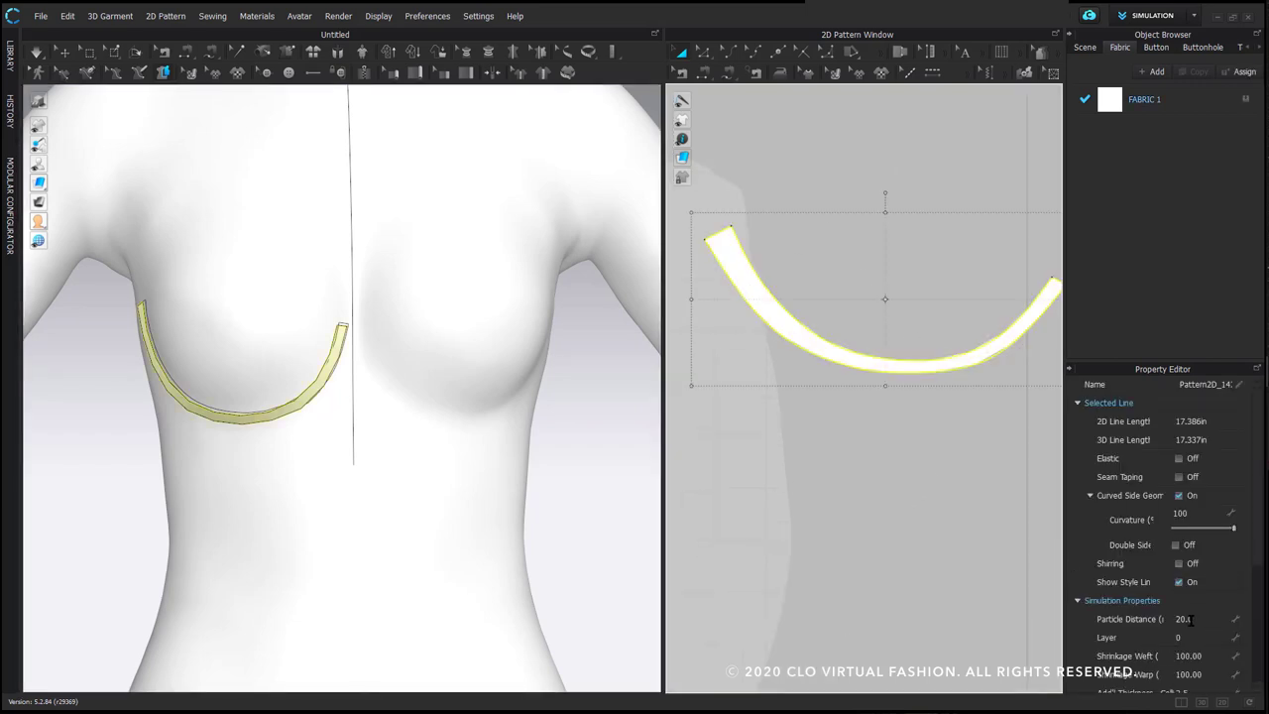
pyautogui.click(811, 557)
pyautogui.scroll(3, 280, 413)
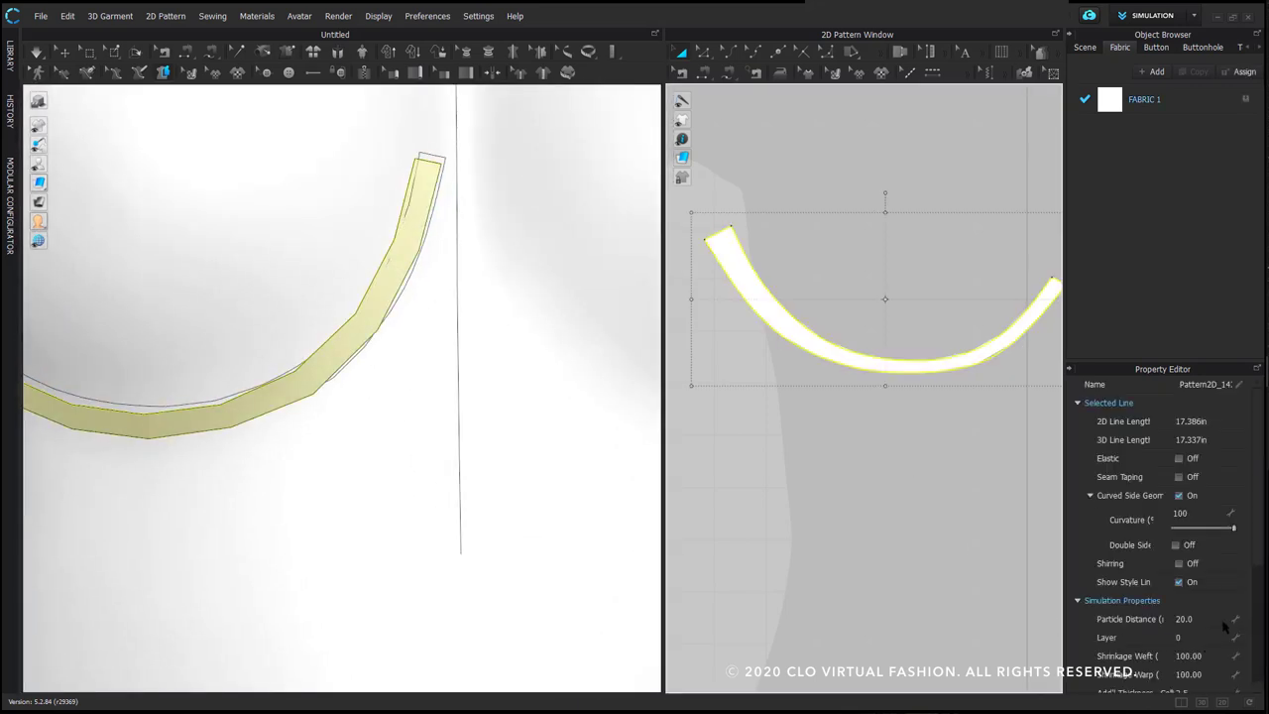
pyautogui.click(1214, 619)
pyautogui.write('5')
pyautogui.press('Return')
pyautogui.click(772, 260)
# Examine from several angles how the flattened band's finer mesh follows the curve under the avatar's breast
pyautogui.moveTo(503, 392); pyautogui.dragTo(443, 479, button='right')
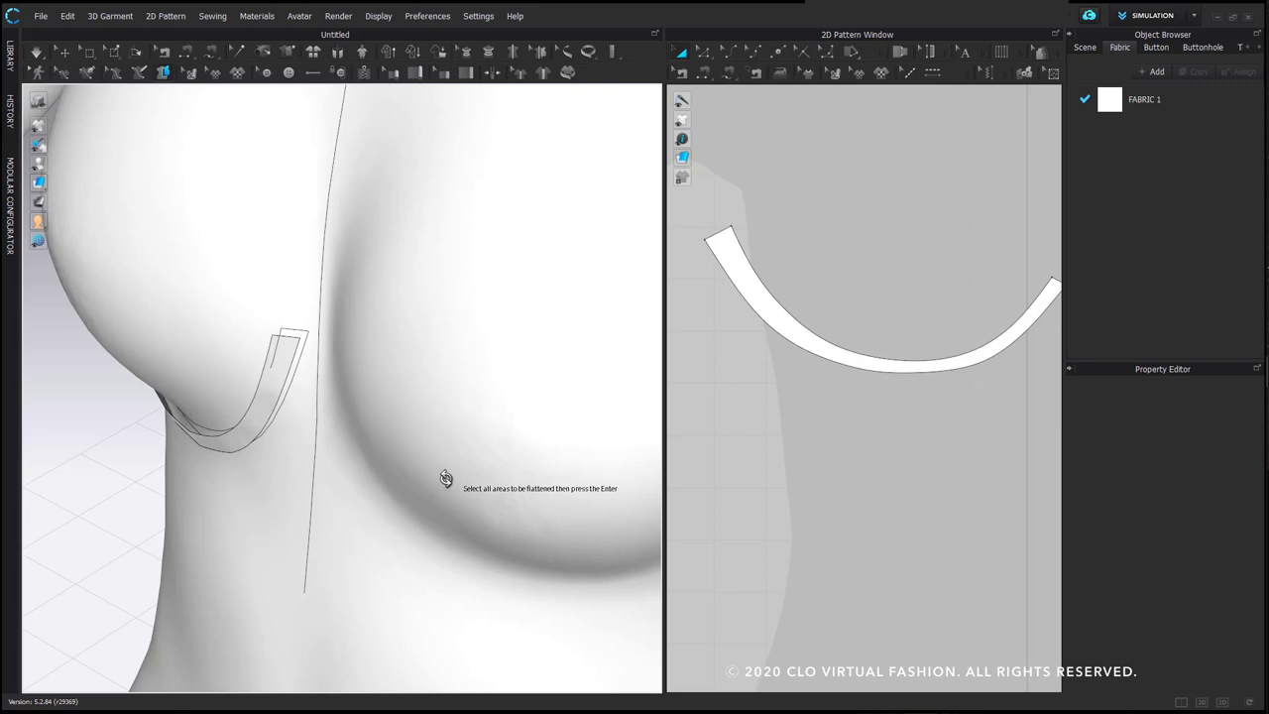
pyautogui.moveTo(446, 479)
pyautogui.mouseDown(button='right')
pyautogui.moveTo(556, 359)
pyautogui.moveTo(694, 439)
pyautogui.moveTo(575, 454)
pyautogui.moveTo(504, 471)
pyautogui.moveTo(498, 487)
pyautogui.moveTo(546, 470)
pyautogui.moveTo(447, 473)
pyautogui.moveTo(456, 462)
pyautogui.mouseUp(button='right')
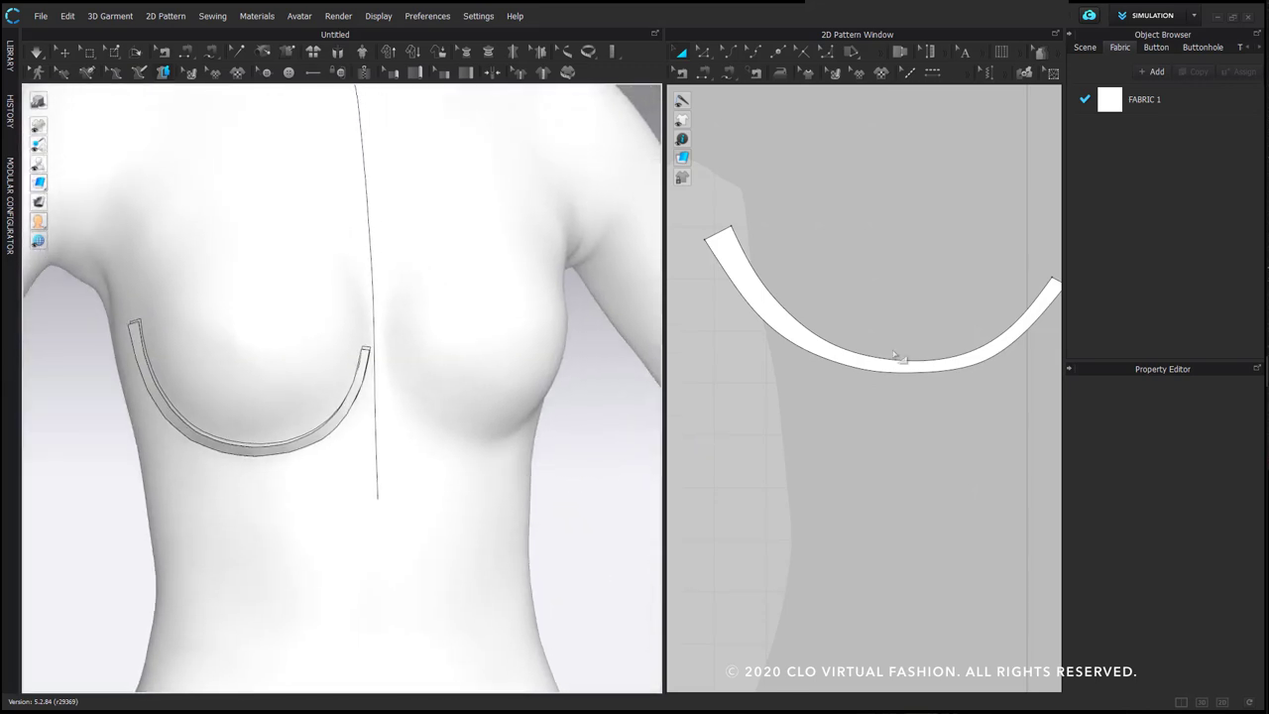
pyautogui.scroll(-4, 955, 426)
pyautogui.click(860, 361)
pyautogui.moveTo(861, 361); pyautogui.dragTo(835, 354)
pyautogui.click(859, 347)
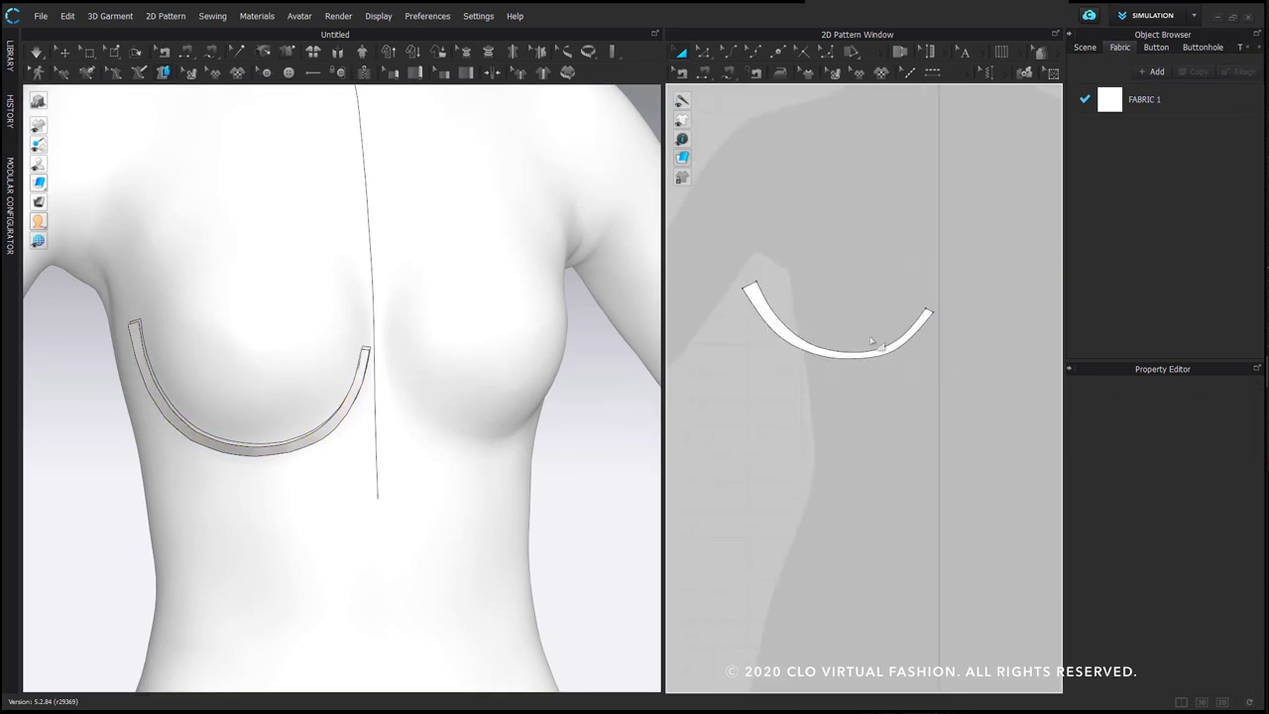
pyautogui.click(779, 335)
pyautogui.click(813, 286)
pyautogui.moveTo(297, 318); pyautogui.dragTo(420, 321, button='right')
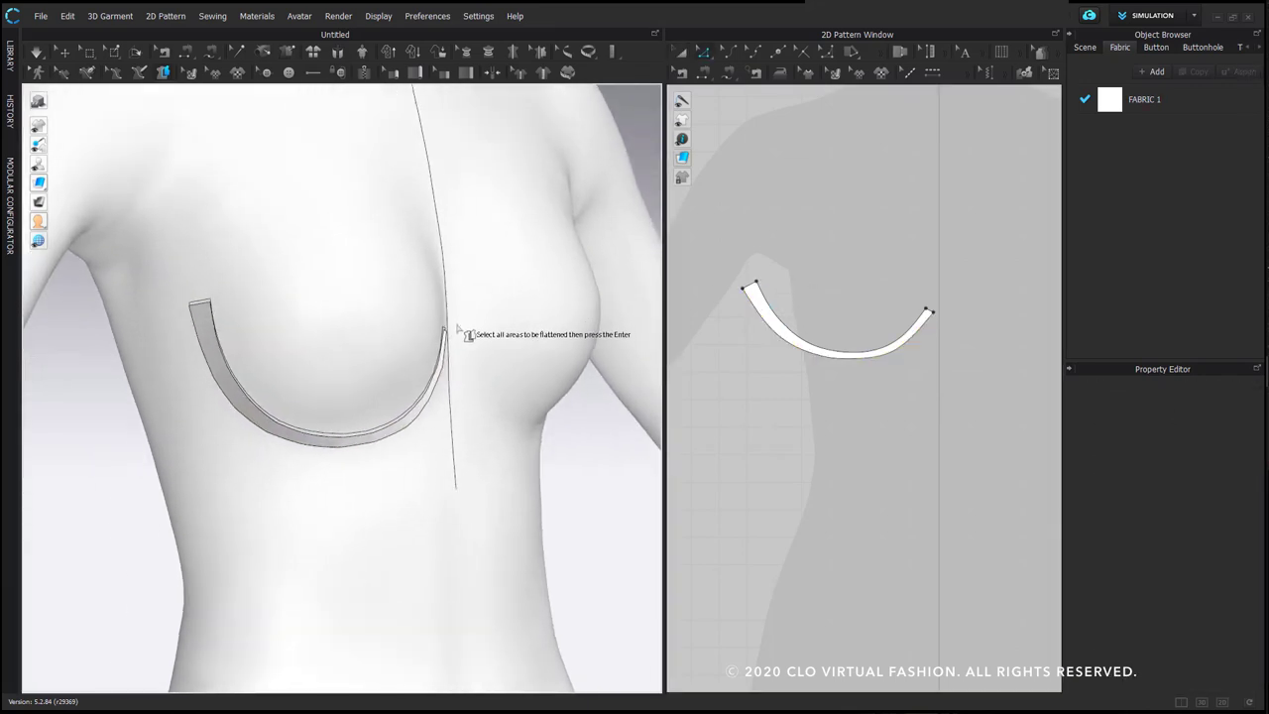
# Freeze the flattened band in 3D and check its placement on the avatar
pyautogui.click(63, 51)
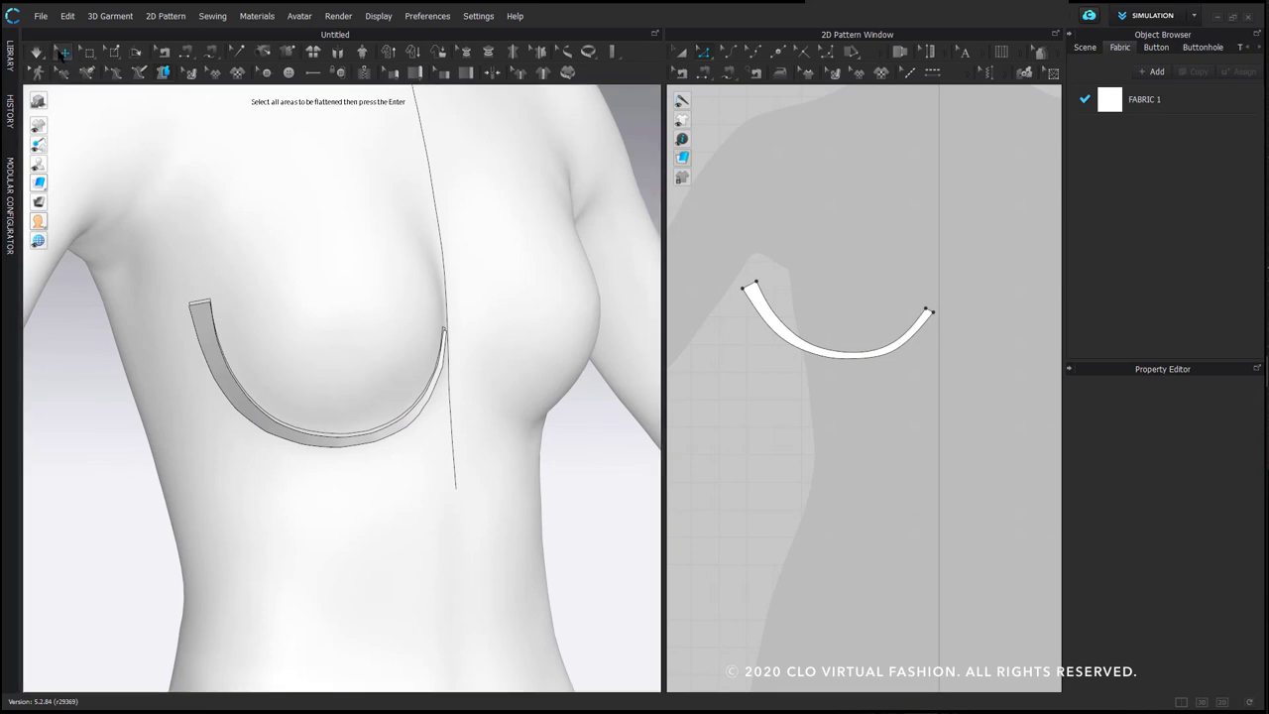
pyautogui.click(211, 319)
pyautogui.rightClick(209, 316)
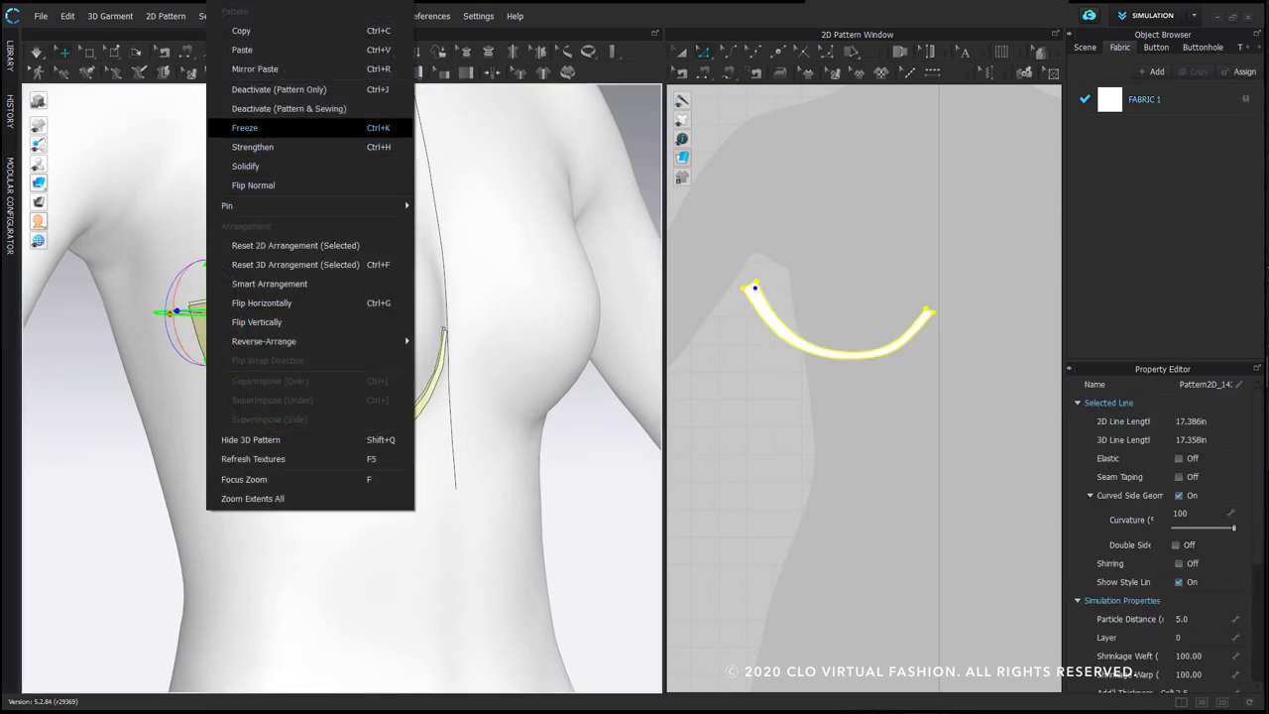
pyautogui.click(245, 128)
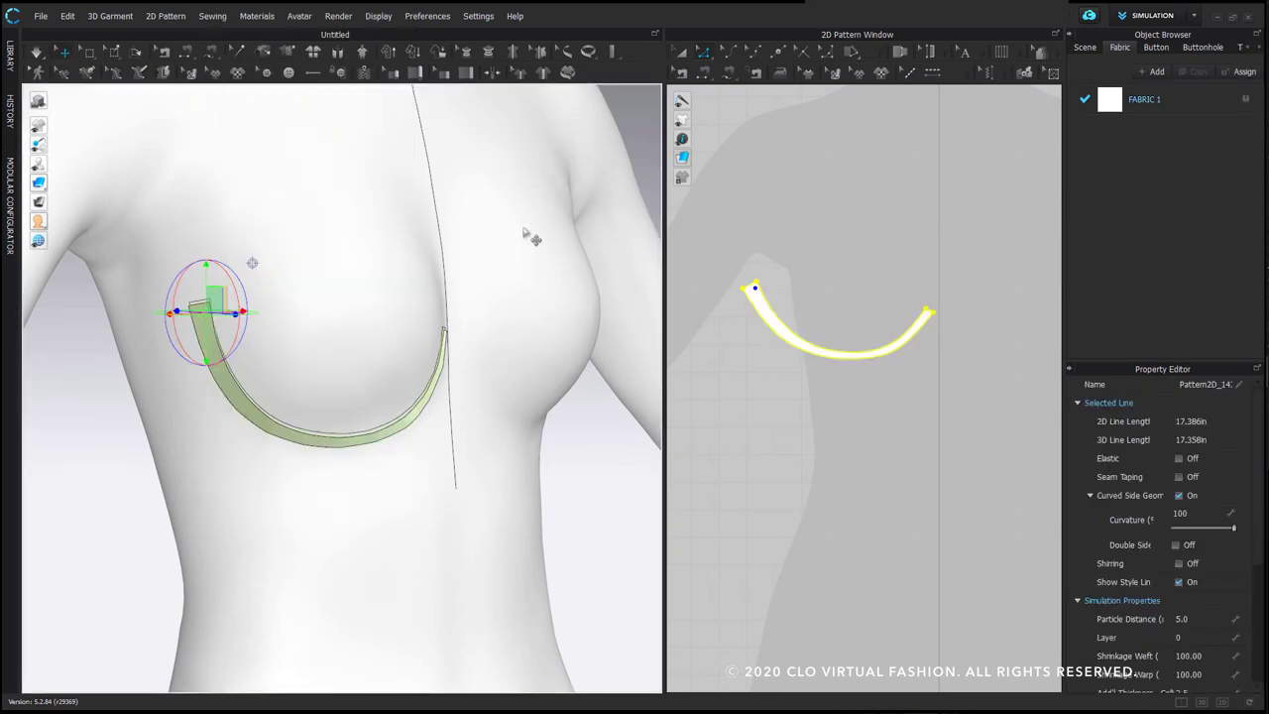
pyautogui.click(397, 335)
pyautogui.moveTo(395, 344); pyautogui.dragTo(419, 354, button='right')
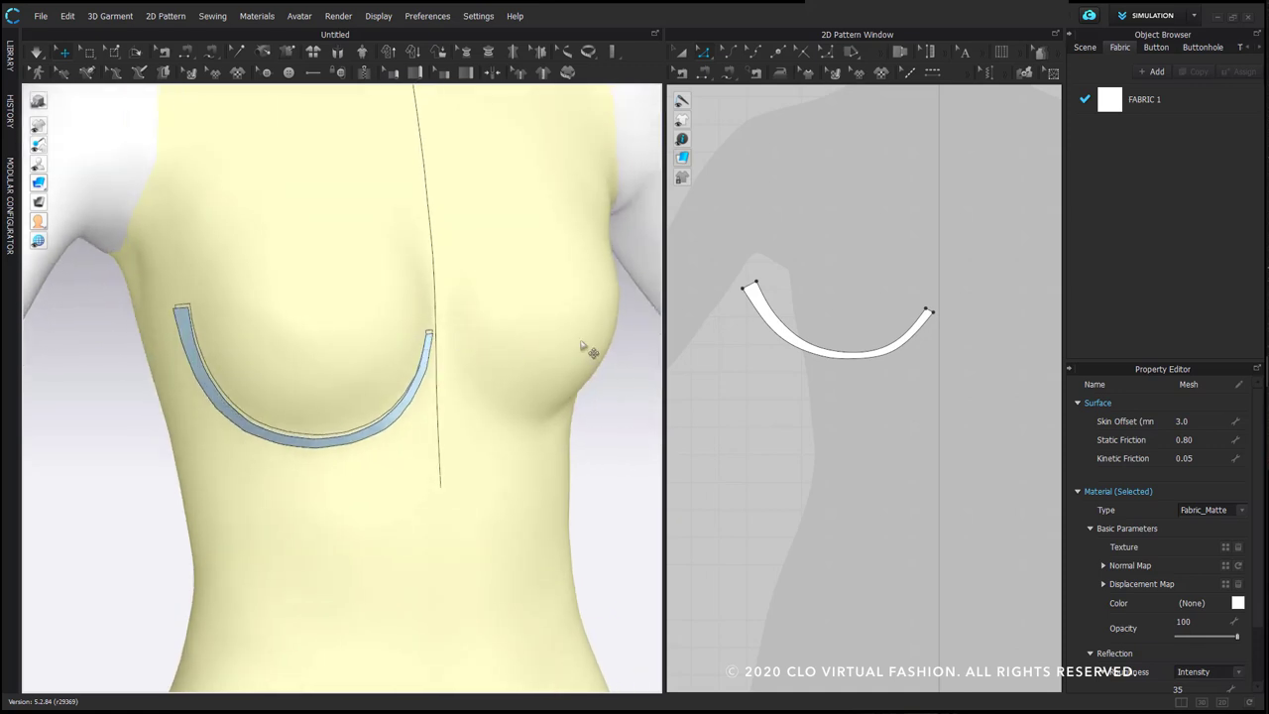
# Unfreeze the flattened band and delete its pattern piece
pyautogui.hotkey('ctrl', 'a')
pyautogui.hotkey('ctrl', 'k')
pyautogui.click(821, 284)
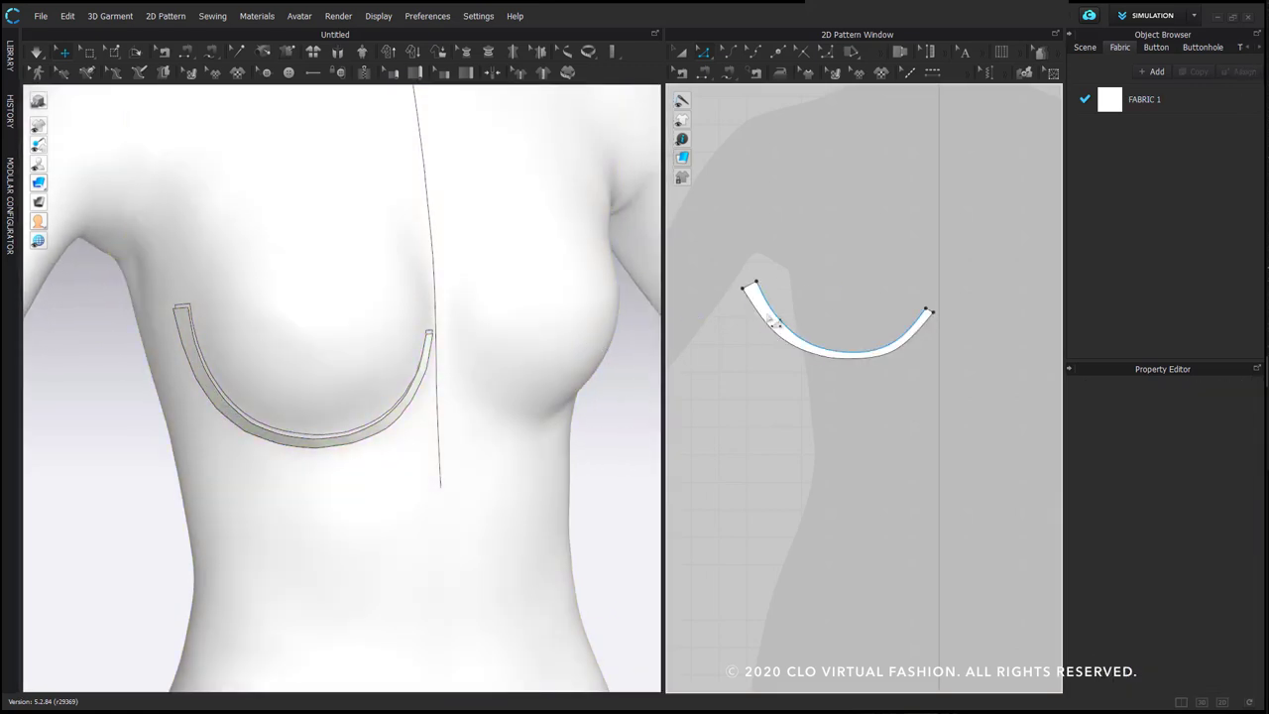
pyautogui.click(760, 312)
pyautogui.press('Delete')
# Narrow the band's side end by moving its outer corner and outer curve points inward with Edit 3D Pen (Avatar)
pyautogui.moveTo(173, 371); pyautogui.dragTo(210, 294, button='right')
pyautogui.click(139, 74)
pyautogui.click(221, 320)
pyautogui.scroll(5, 263, 334)
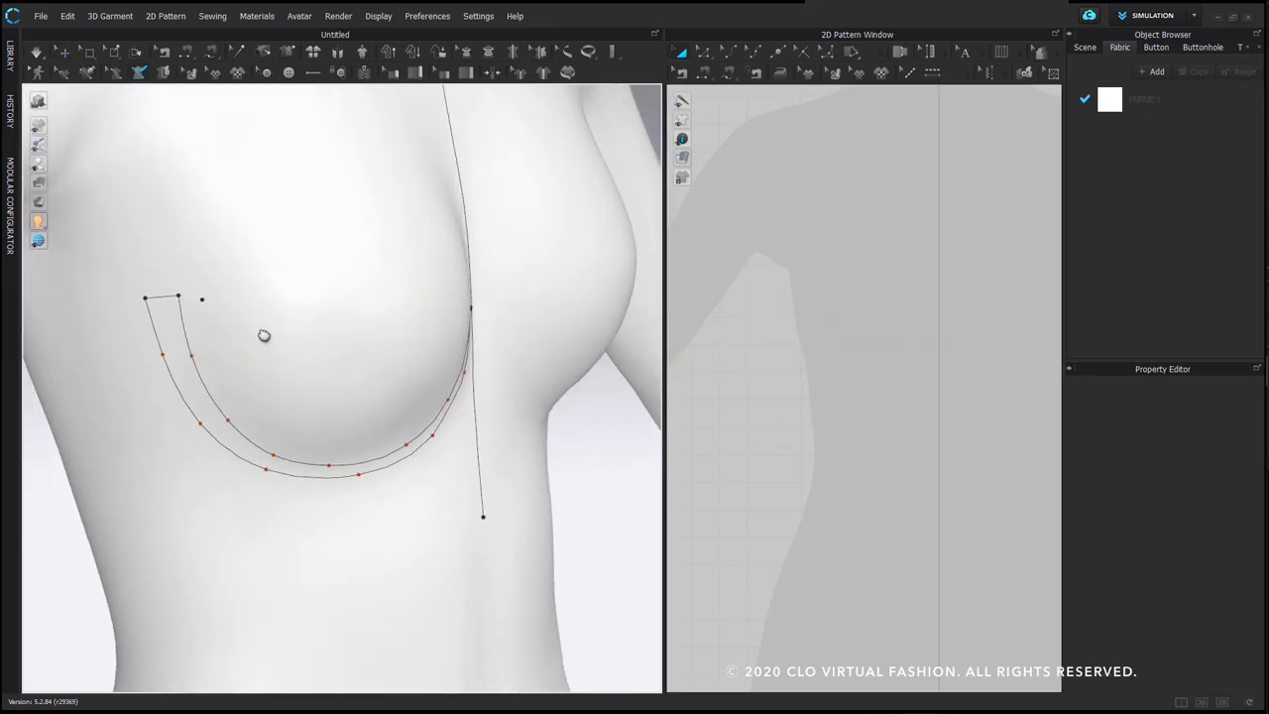
pyautogui.click(115, 73)
pyautogui.moveTo(135, 290); pyautogui.dragTo(147, 290)
pyautogui.moveTo(119, 347); pyautogui.dragTo(126, 348)
pyautogui.moveTo(169, 435); pyautogui.dragTo(175, 435)
pyautogui.scroll(-3, 412, 451)
pyautogui.moveTo(360, 453); pyautogui.dragTo(457, 454, button='right')
pyautogui.scroll(-2, 457, 453)
pyautogui.moveTo(457, 453); pyautogui.dragTo(365, 456, button='middle')
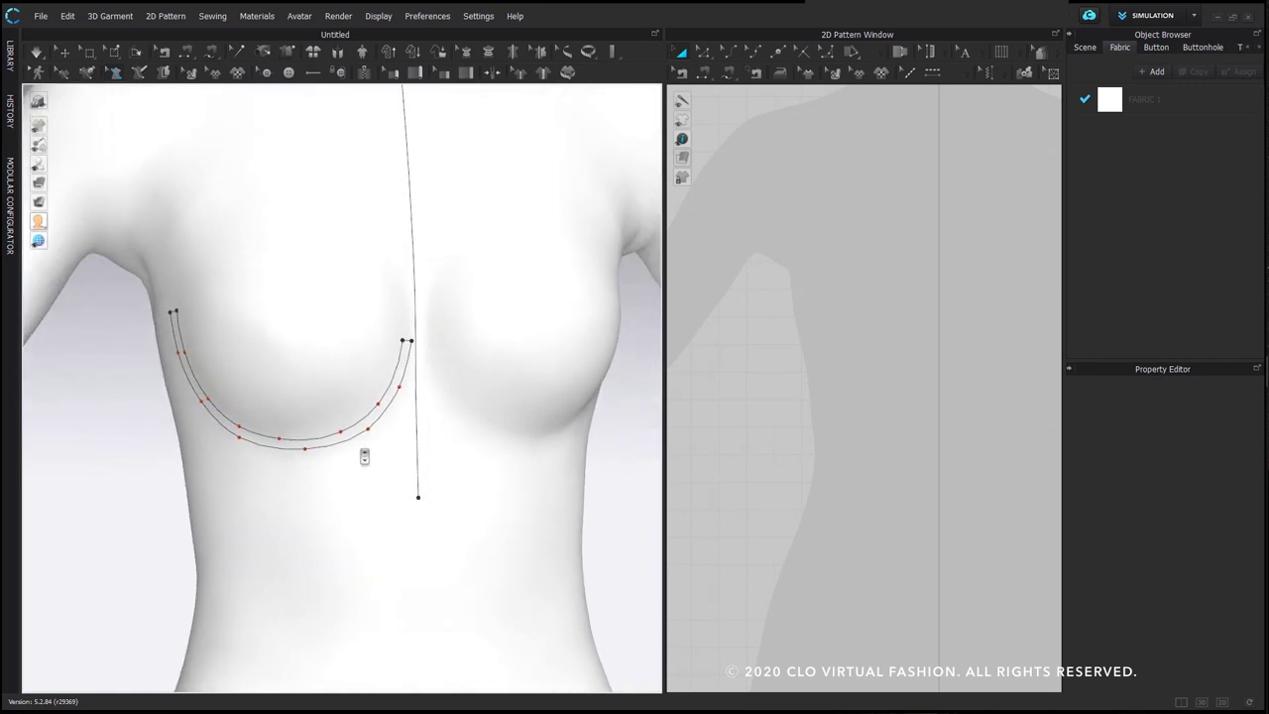
# Set the default particle distance for 2D patterns to 5.0 in the user settings
pyautogui.scroll(-3, 809, 373)
pyautogui.moveTo(810, 374); pyautogui.dragTo(738, 367, button='middle')
pyautogui.moveTo(737, 368); pyautogui.dragTo(763, 359, button='right')
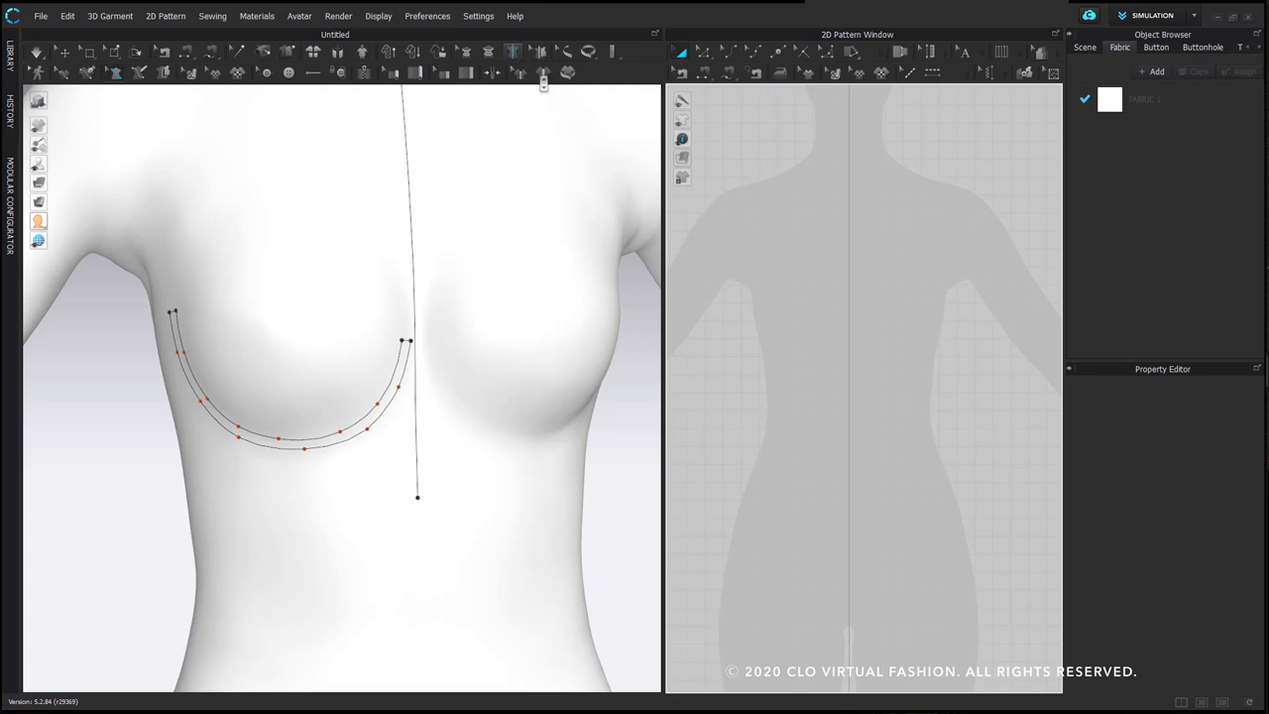
pyautogui.click(493, 18)
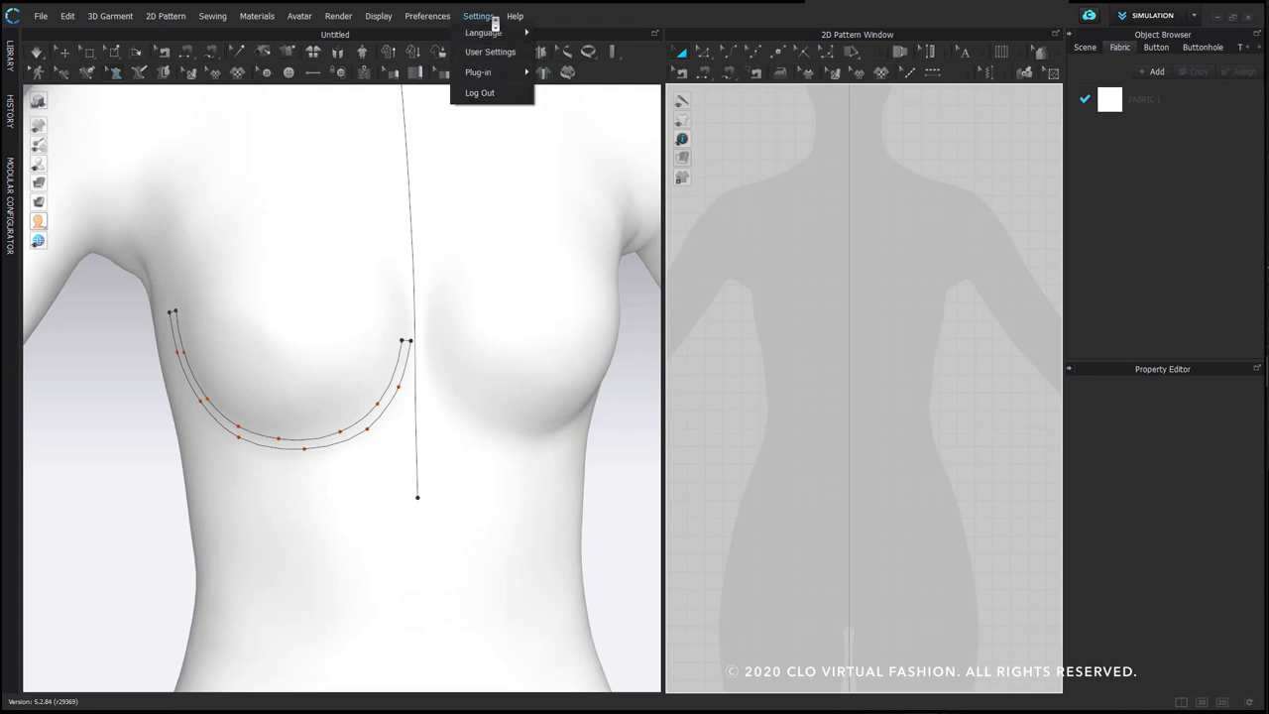
pyautogui.click(491, 54)
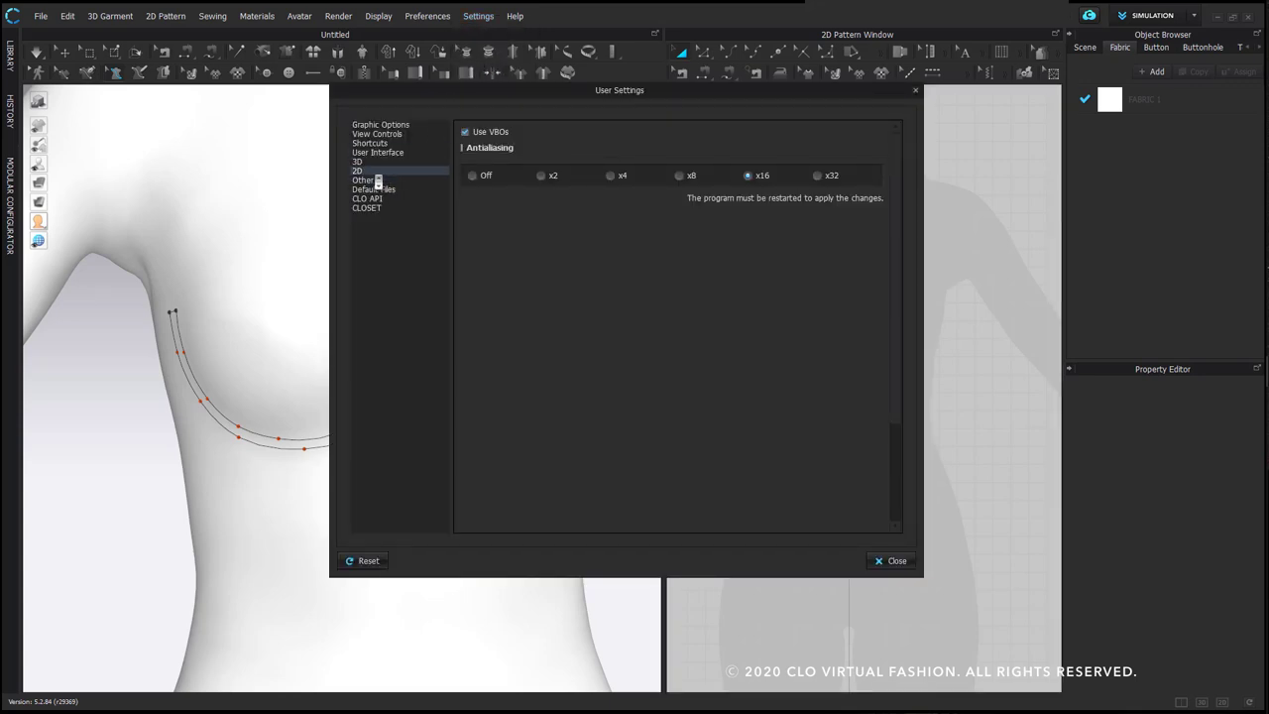
pyautogui.click(375, 172)
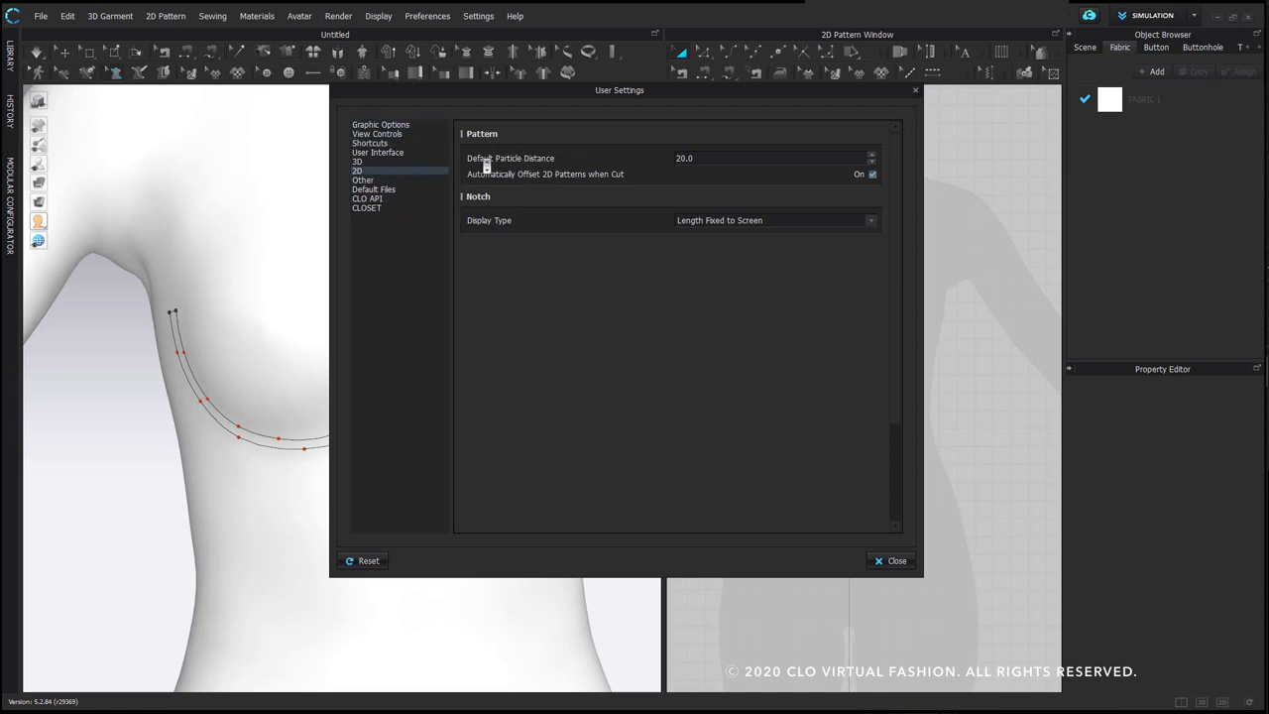
pyautogui.doubleClick(717, 163)
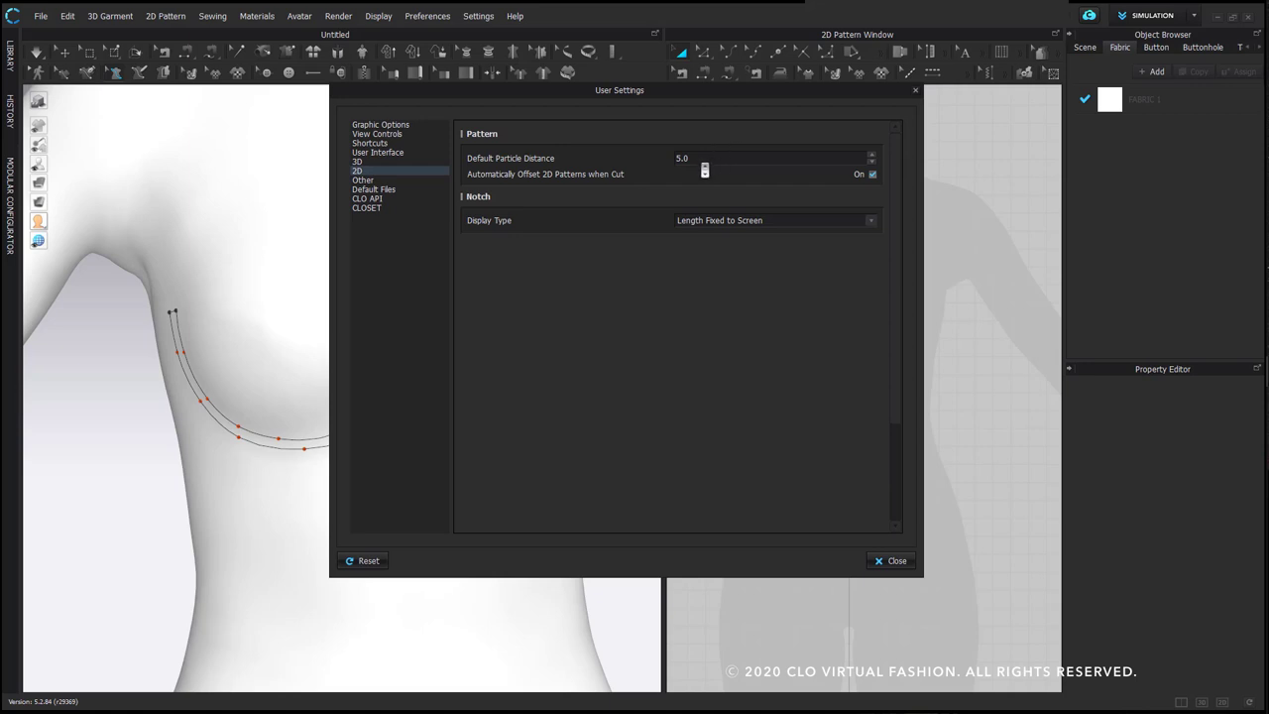
pyautogui.click(895, 560)
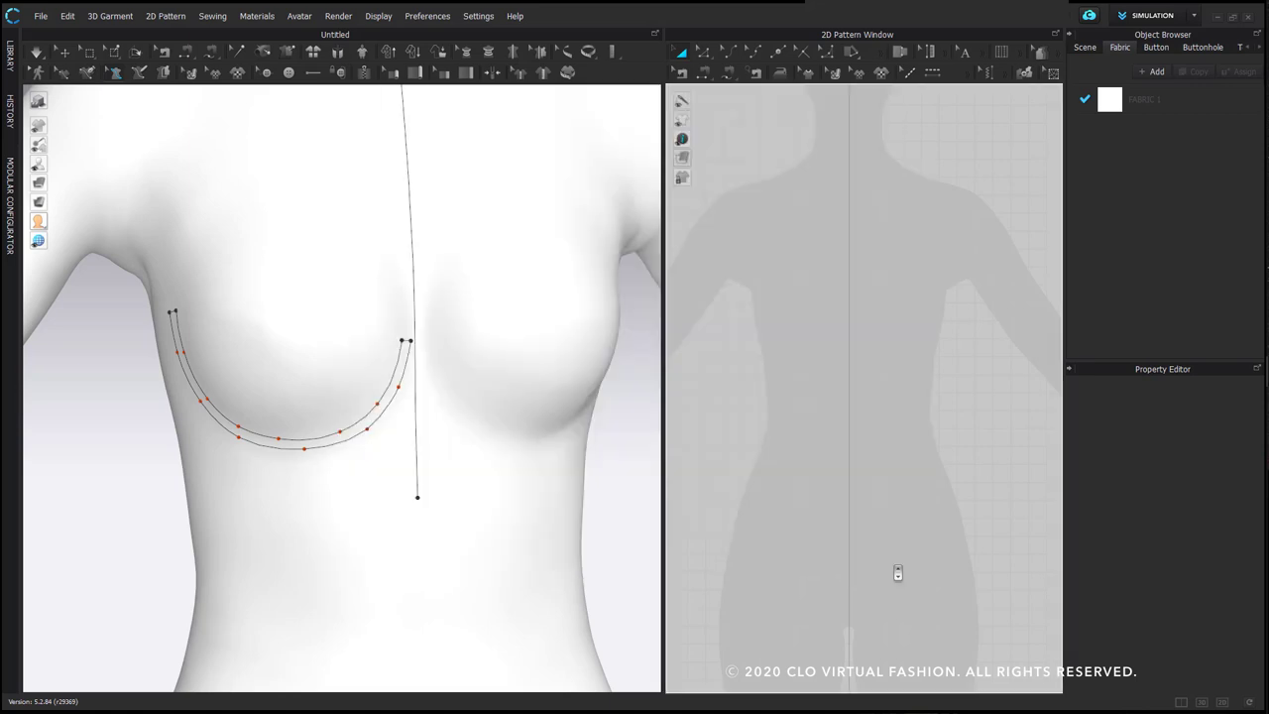
# Flatten the narrowed band area on the avatar into a new 2D pattern piece
pyautogui.click(165, 72)
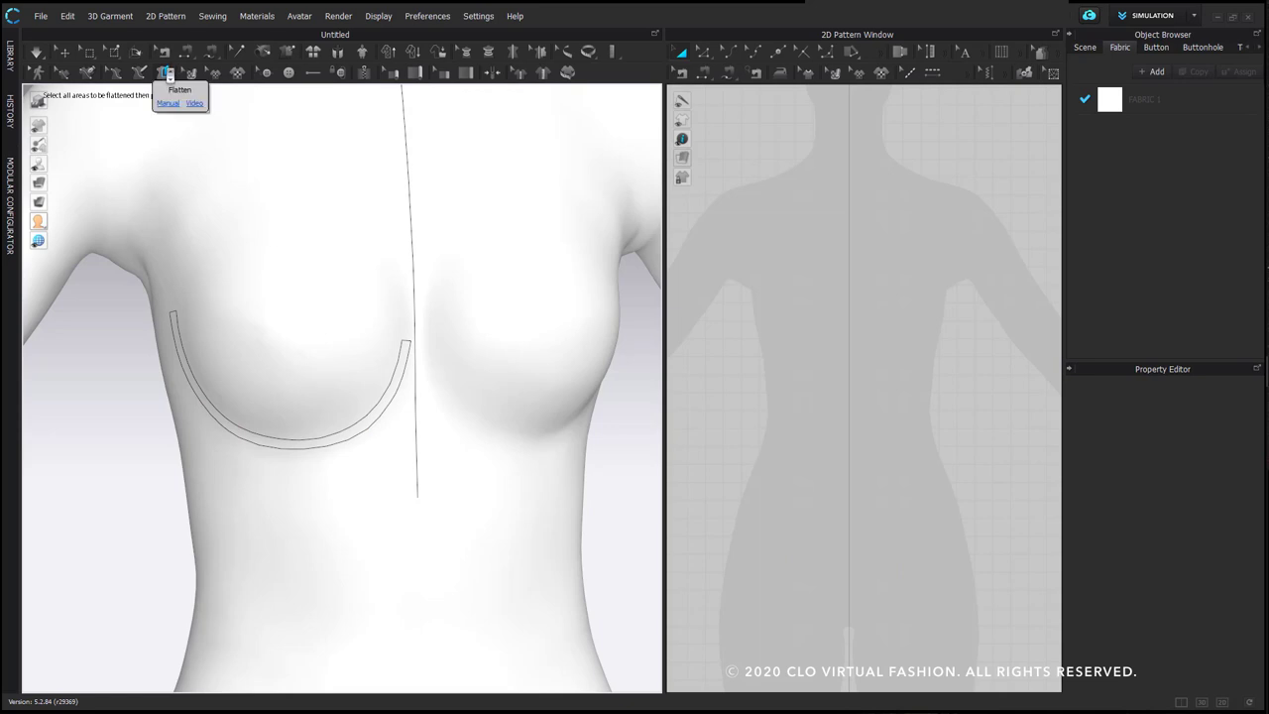
pyautogui.click(378, 422)
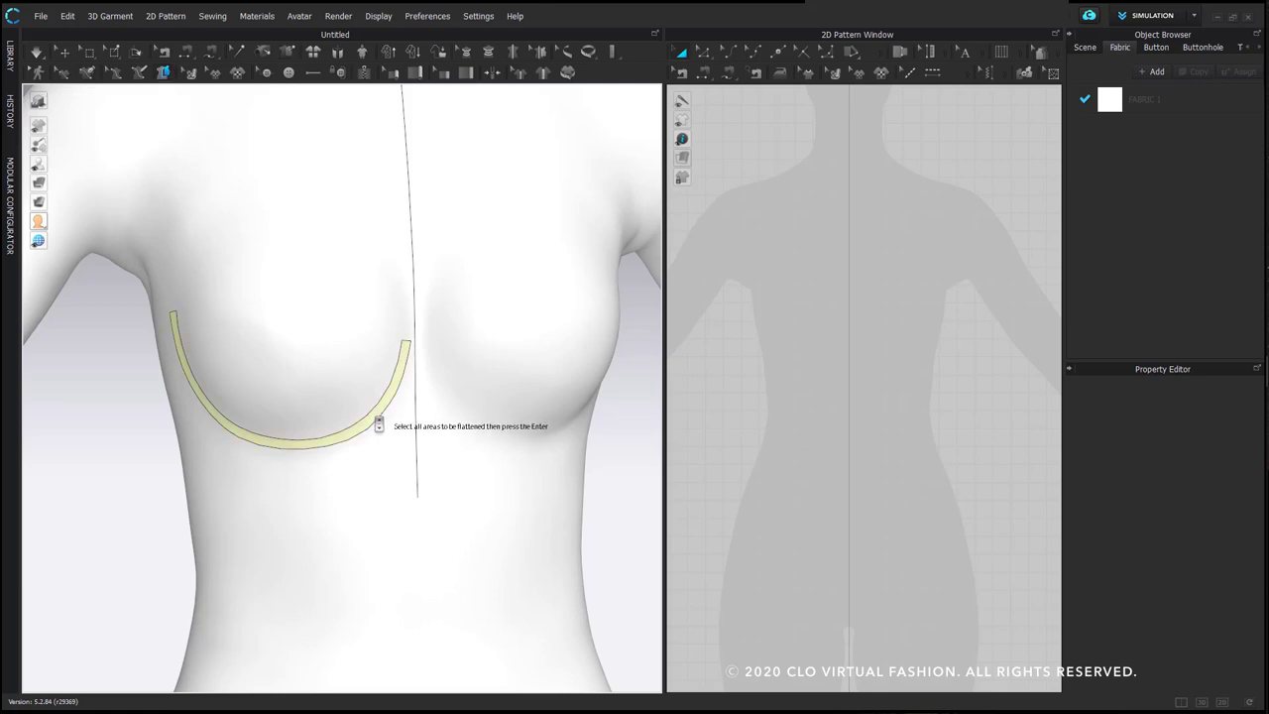
pyautogui.press('Return')
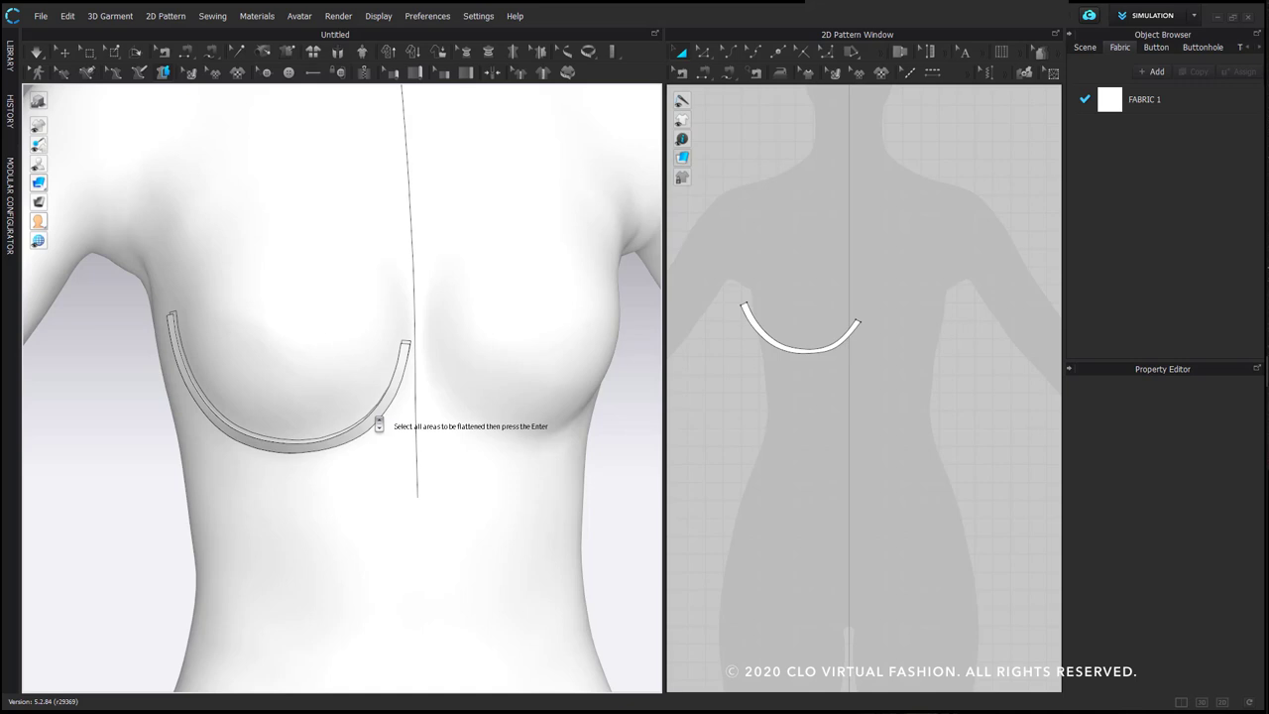
# Freeze the new flattened band piece in the 3D window
pyautogui.scroll(5, 378, 422)
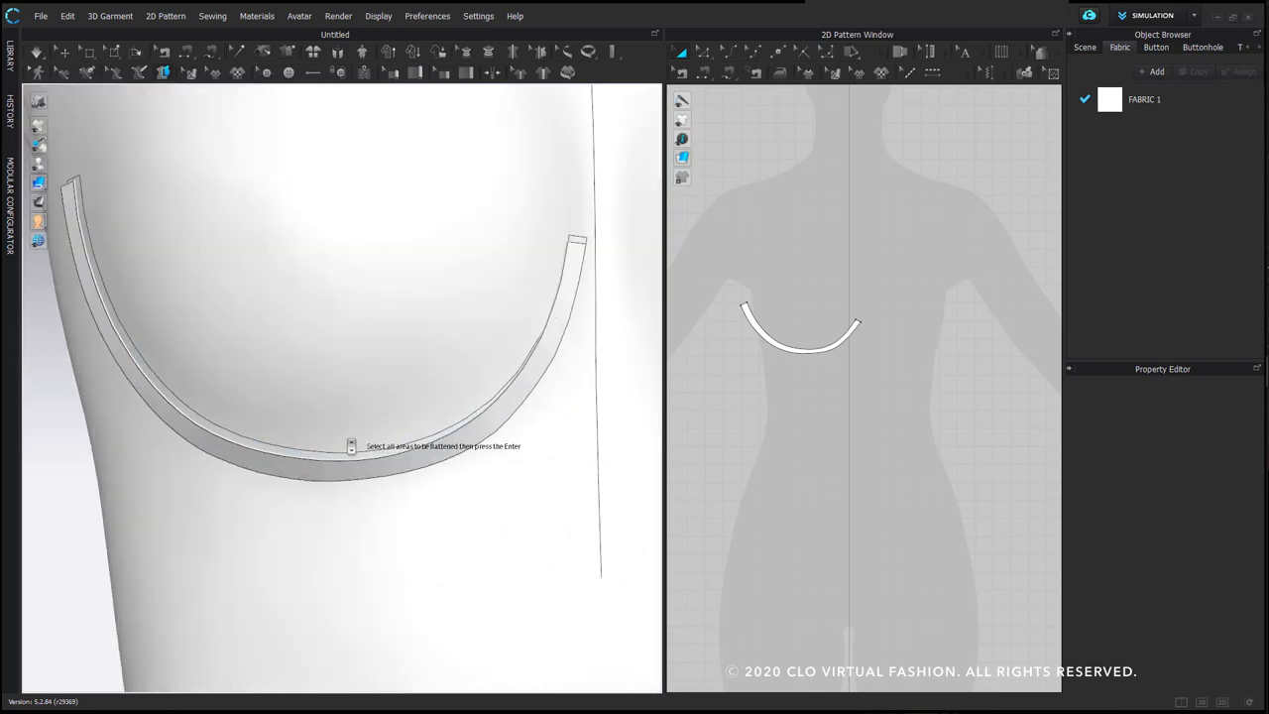
pyautogui.moveTo(391, 425)
pyautogui.mouseDown(button='right')
pyautogui.moveTo(445, 419)
pyautogui.moveTo(473, 453)
pyautogui.moveTo(263, 464)
pyautogui.moveTo(335, 482)
pyautogui.moveTo(397, 476)
pyautogui.moveTo(413, 433)
pyautogui.moveTo(391, 430)
pyautogui.mouseUp(button='right')
pyautogui.click(64, 52)
pyautogui.scroll(-4, 243, 248)
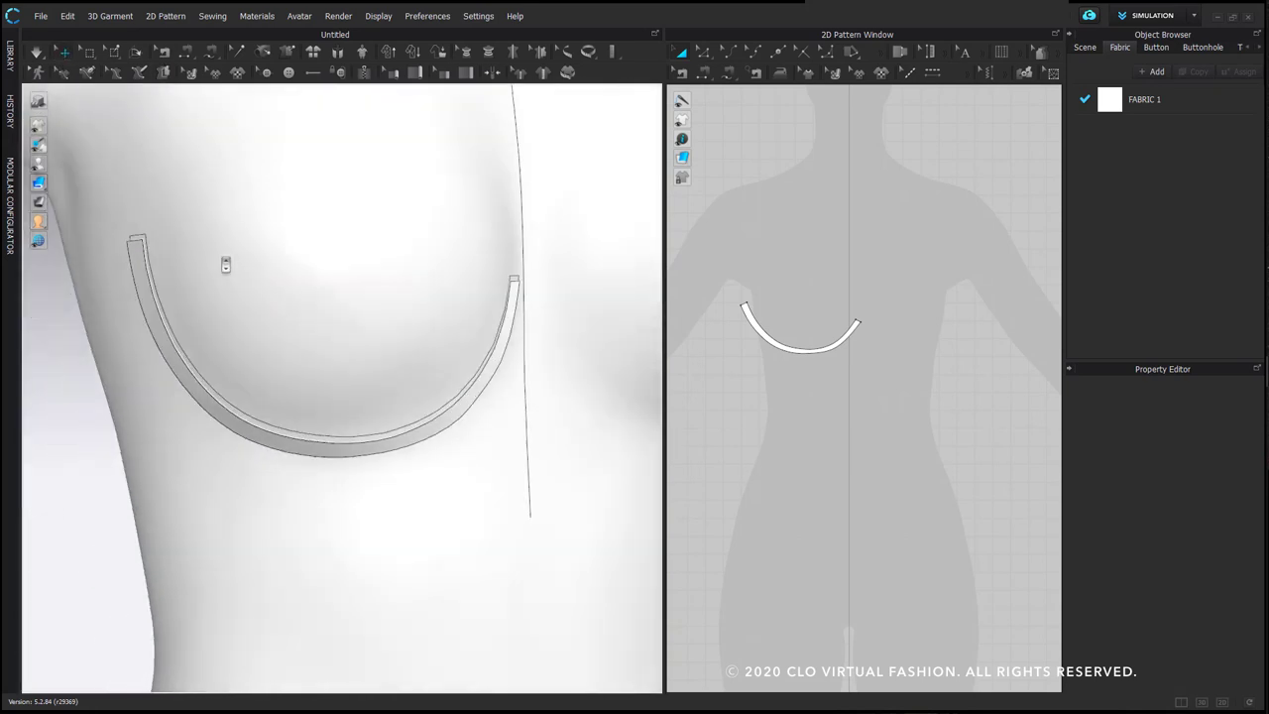
pyautogui.rightClick(140, 259)
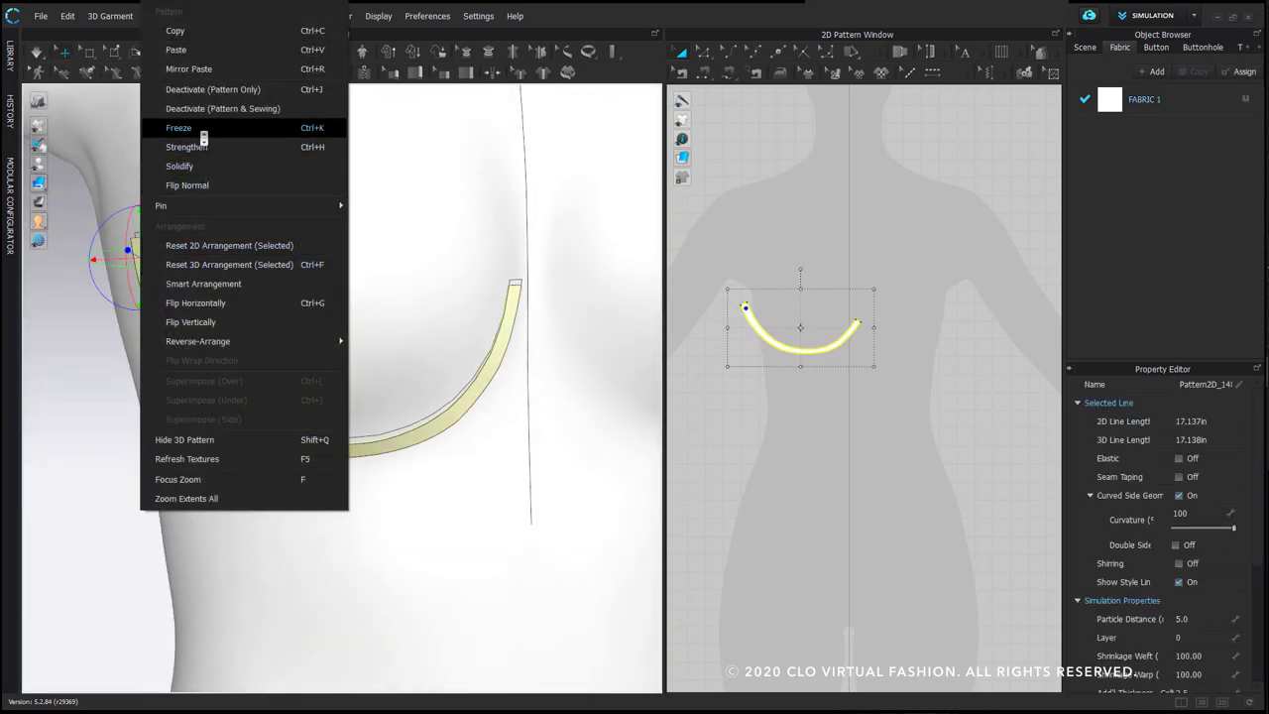
pyautogui.click(199, 130)
pyautogui.click(745, 206)
pyautogui.moveTo(598, 255); pyautogui.dragTo(397, 292, button='right')
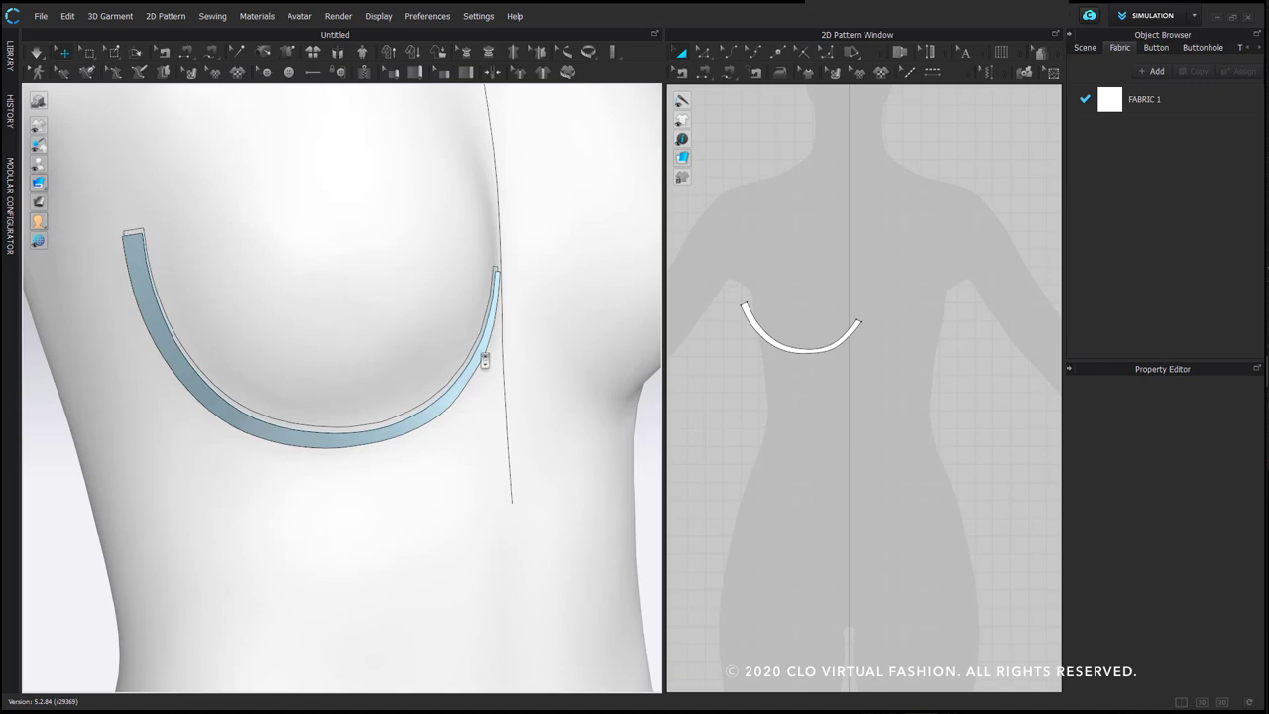
# Clone the band as a Symmetric Pattern (with Sewing) and place the copy across the centre line of the avatar silhouette
pyautogui.scroll(-2, 889, 345)
pyautogui.click(787, 350)
pyautogui.moveTo(787, 350); pyautogui.dragTo(770, 349)
pyautogui.click(719, 359)
pyautogui.moveTo(443, 357); pyautogui.dragTo(326, 306, button='right')
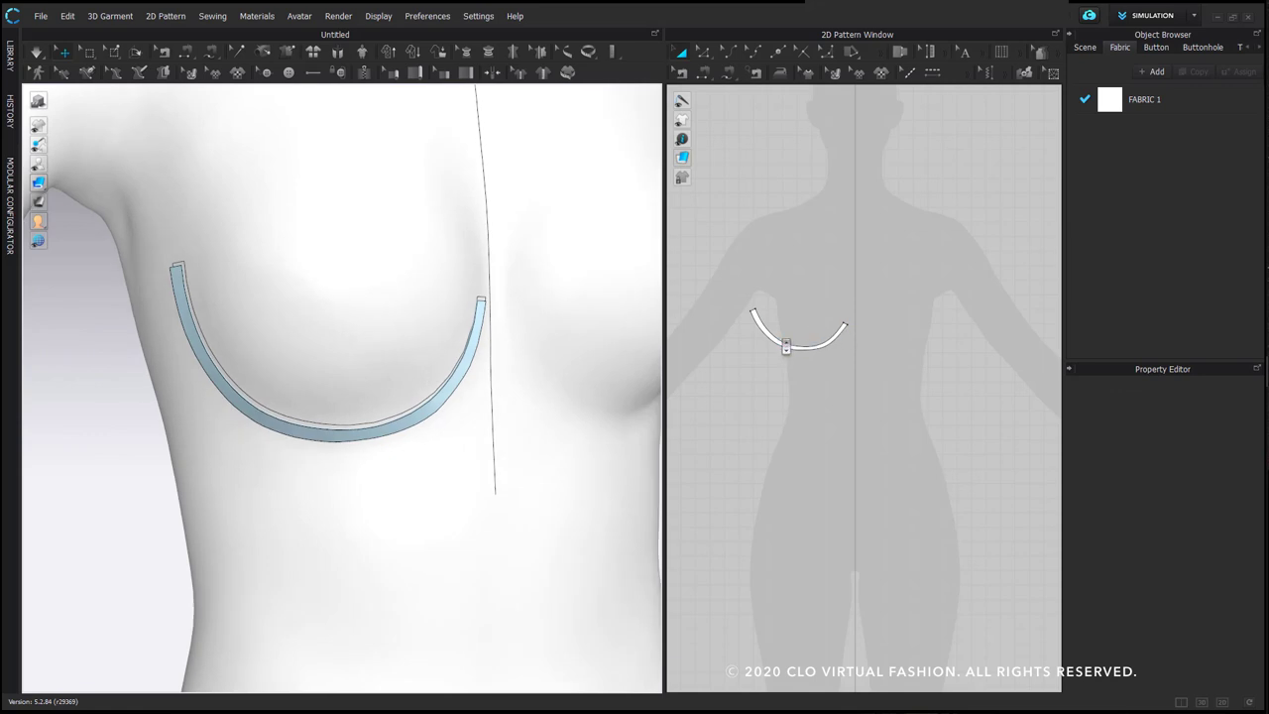
pyautogui.click(786, 346)
pyautogui.rightClick(785, 347)
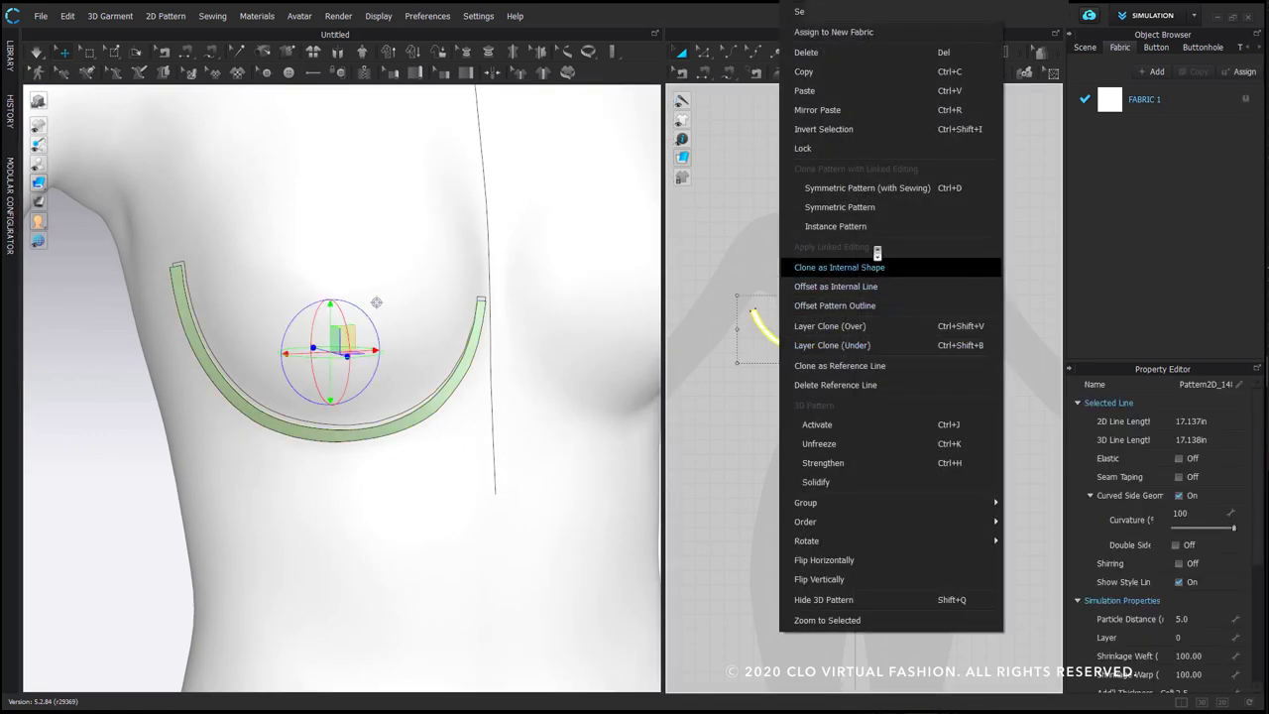
pyautogui.click(868, 188)
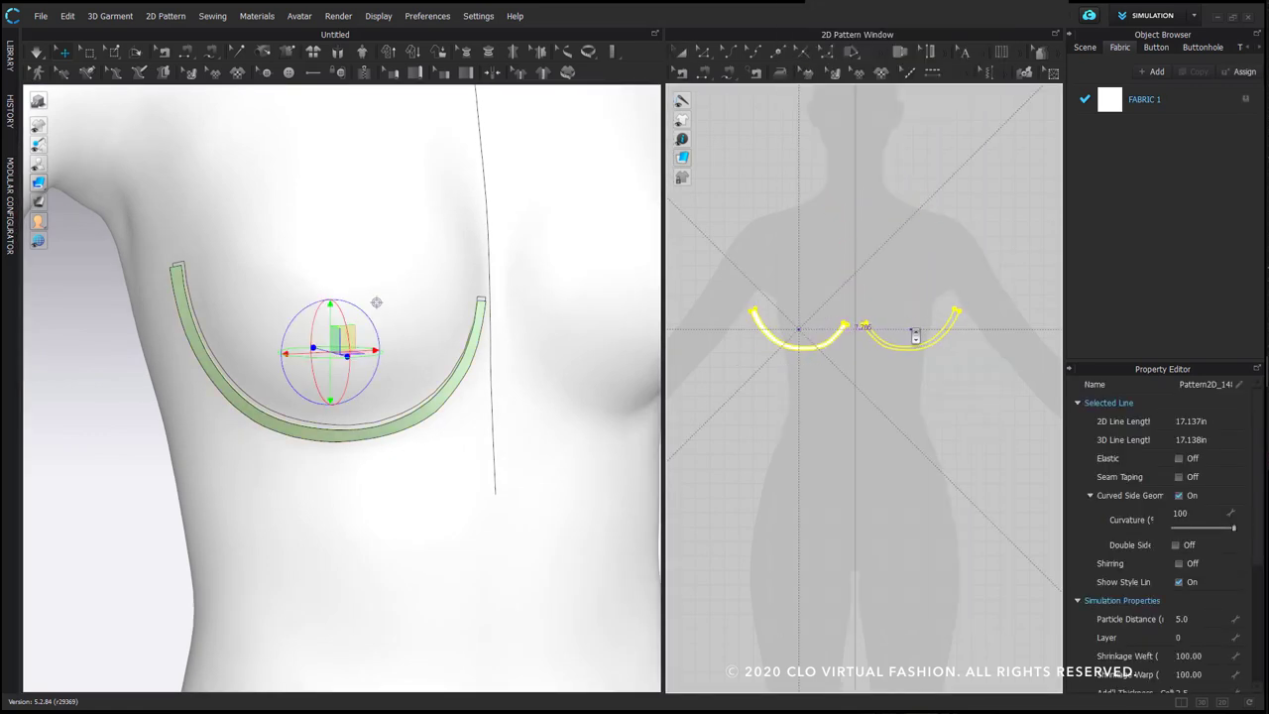
pyautogui.click(912, 338)
# Shift the mirrored band sideways into place under the other breast in the 3D window
pyautogui.press('2')
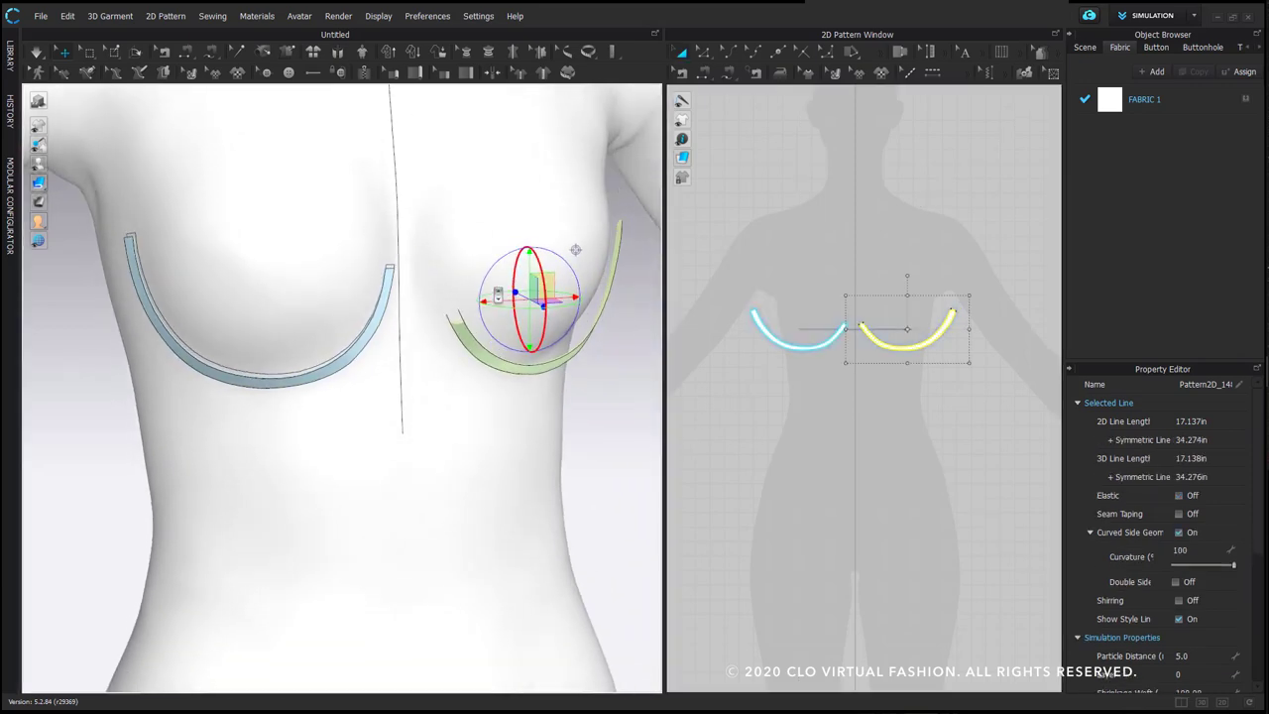
pyautogui.moveTo(574, 313); pyautogui.dragTo(553, 314)
pyautogui.moveTo(472, 317)
pyautogui.mouseDown(button='right')
pyautogui.moveTo(459, 420)
pyautogui.moveTo(467, 359)
pyautogui.moveTo(451, 324)
pyautogui.moveTo(408, 312)
pyautogui.moveTo(457, 306)
pyautogui.moveTo(470, 318)
pyautogui.mouseUp(button='right')
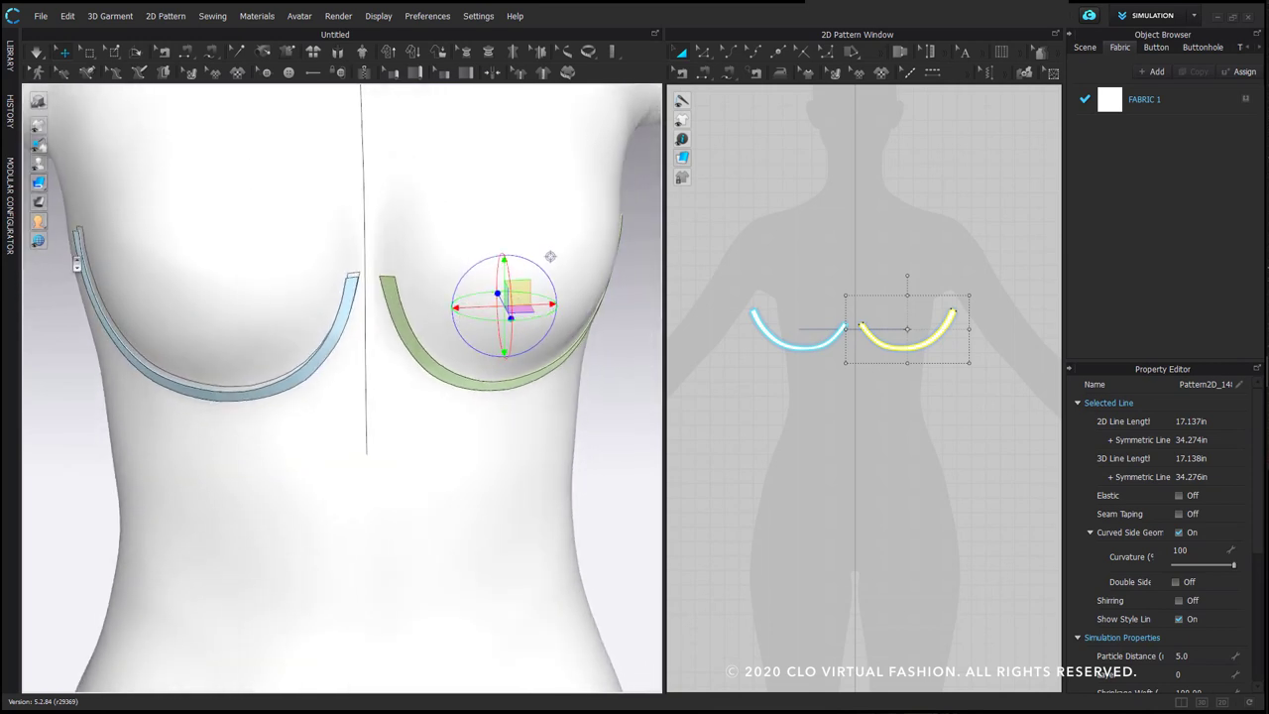
# Examine how both underwire bands sit against the avatar from the front and both sides
pyautogui.click(84, 254)
pyautogui.moveTo(180, 269); pyautogui.dragTo(158, 286, button='right')
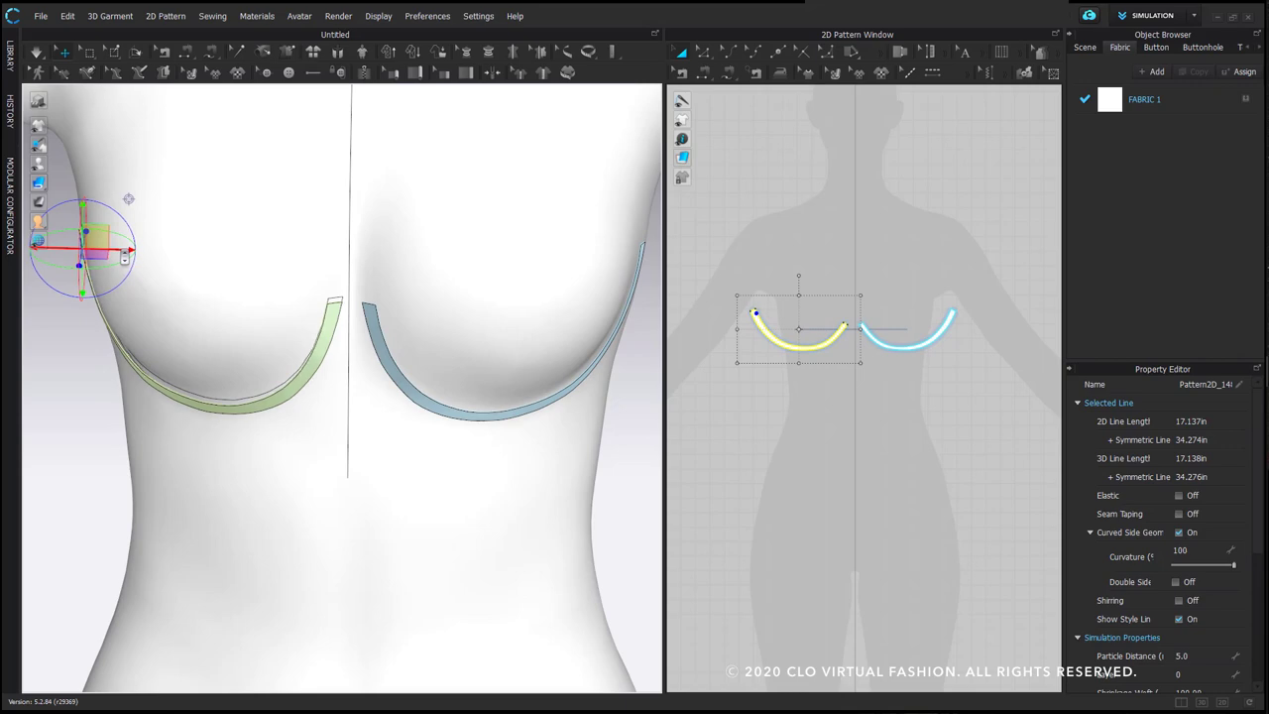
pyautogui.moveTo(268, 314); pyautogui.dragTo(289, 331, button='right')
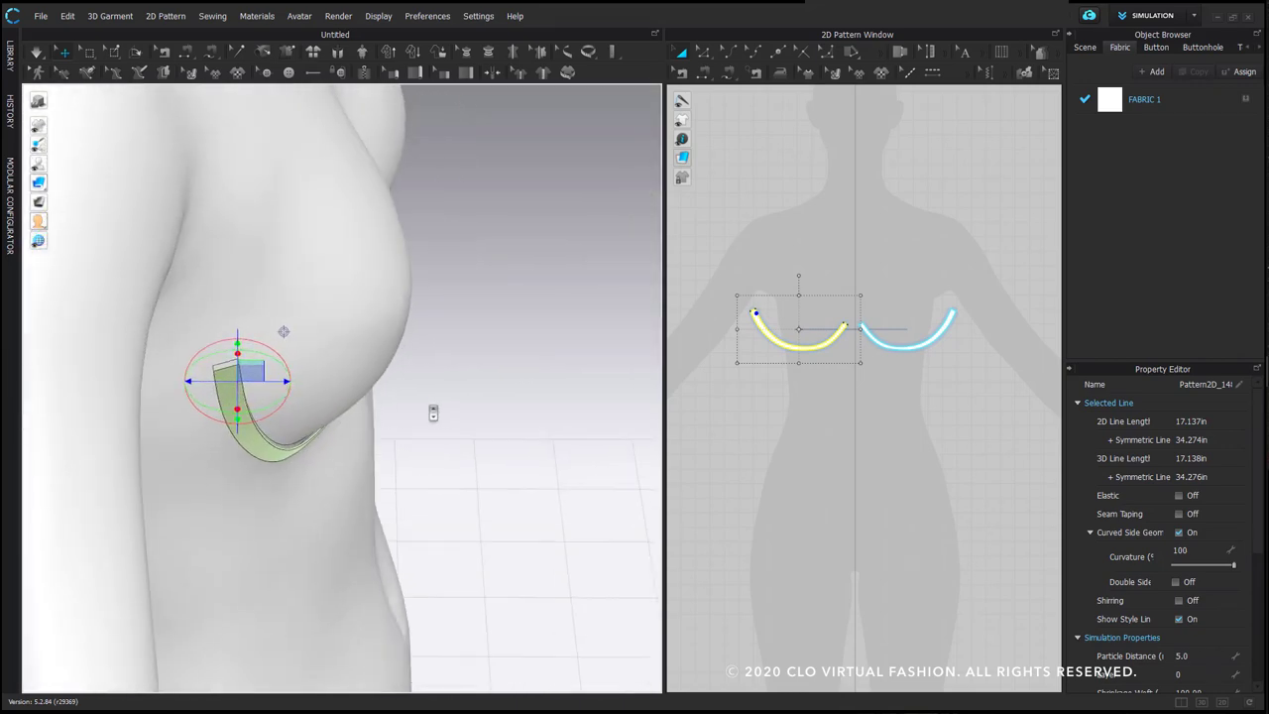
pyautogui.moveTo(441, 415); pyautogui.dragTo(373, 376, button='right')
pyautogui.scroll(4, 374, 377)
pyautogui.moveTo(516, 397); pyautogui.dragTo(472, 367, button='middle')
pyautogui.scroll(1, 472, 367)
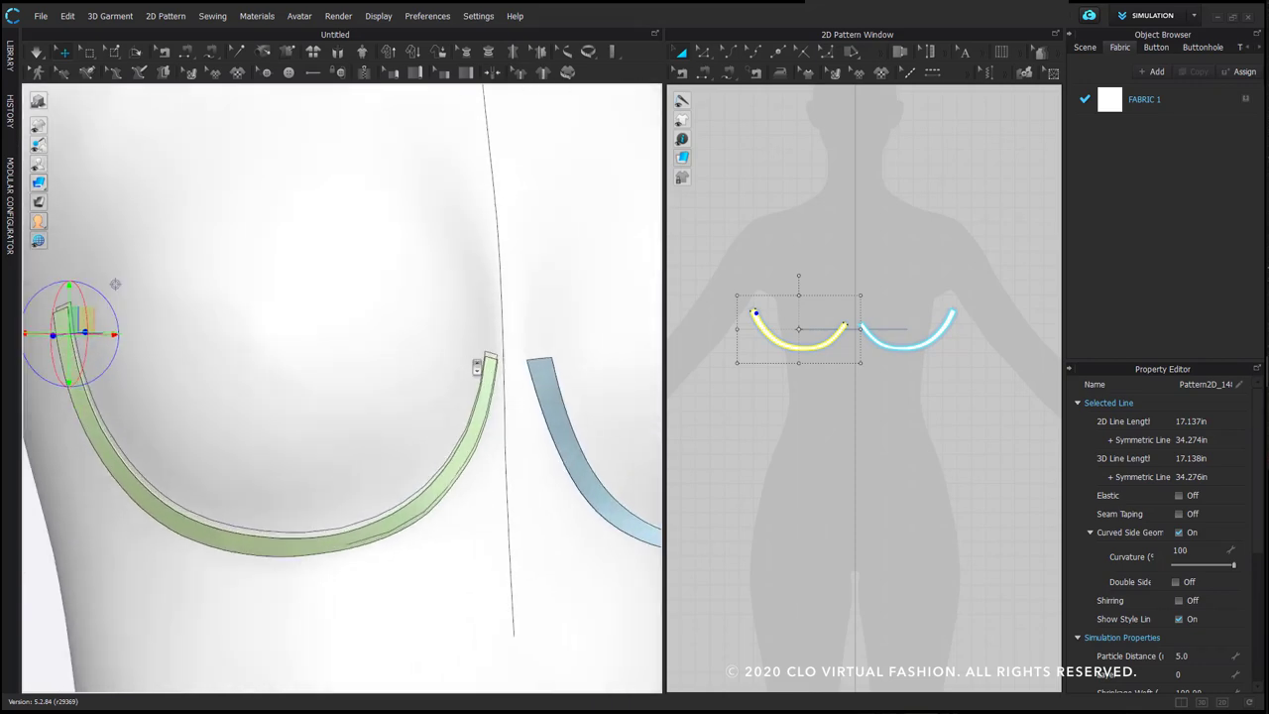
pyautogui.click(561, 373)
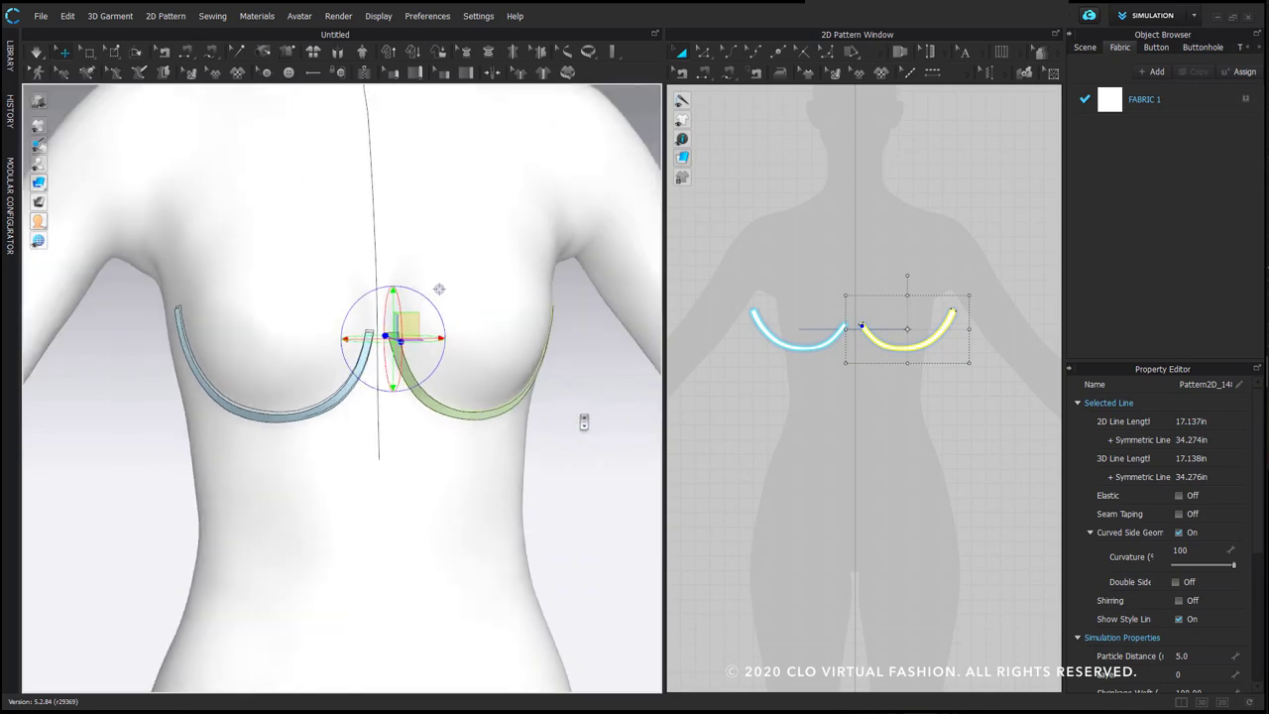
pyautogui.click(587, 329)
pyautogui.moveTo(418, 459); pyautogui.dragTo(427, 433, button='right')
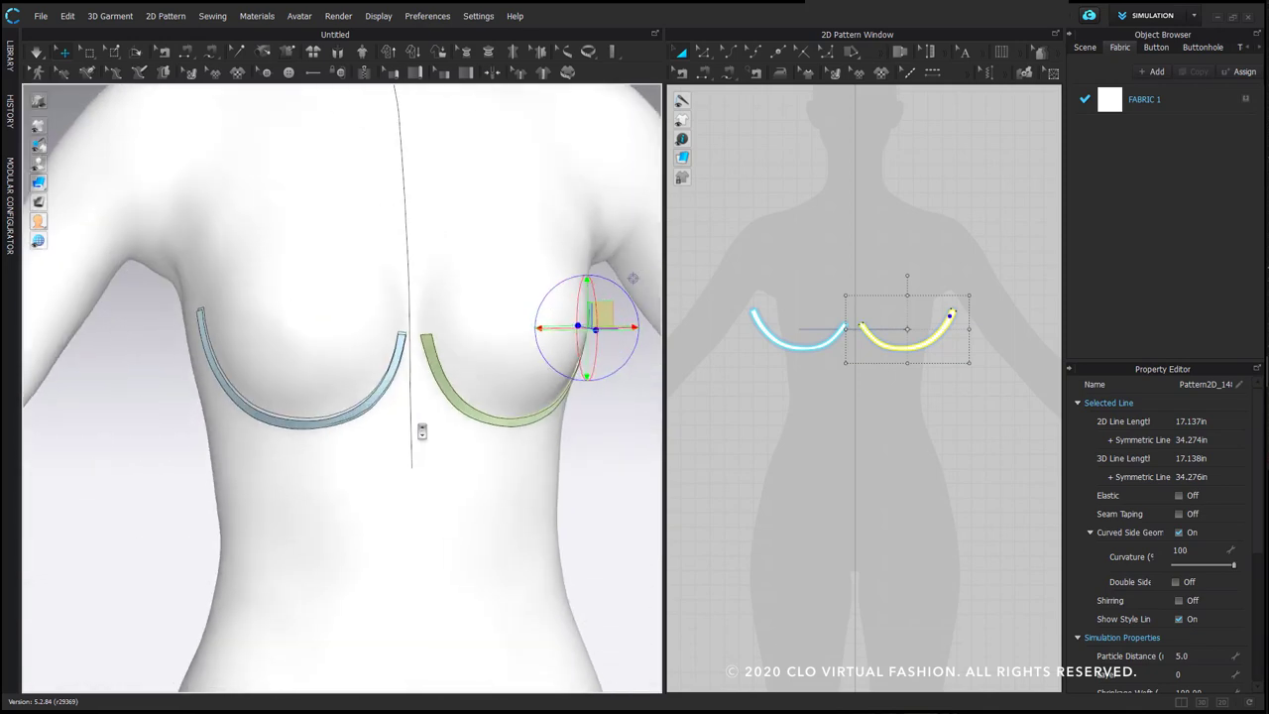
pyautogui.click(615, 471)
pyautogui.moveTo(614, 471); pyautogui.dragTo(574, 479, button='right')
pyautogui.click(478, 414)
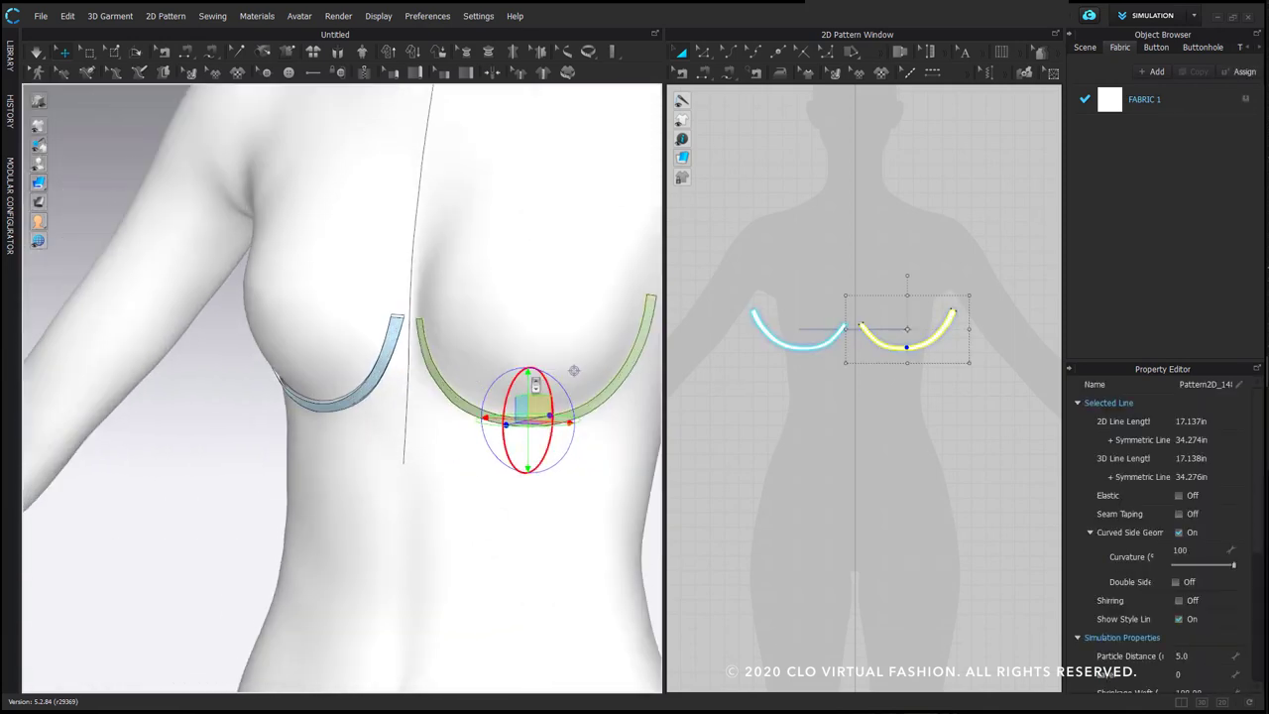
pyautogui.moveTo(534, 388); pyautogui.dragTo(534, 396)
pyautogui.click(522, 327)
pyautogui.press('2')
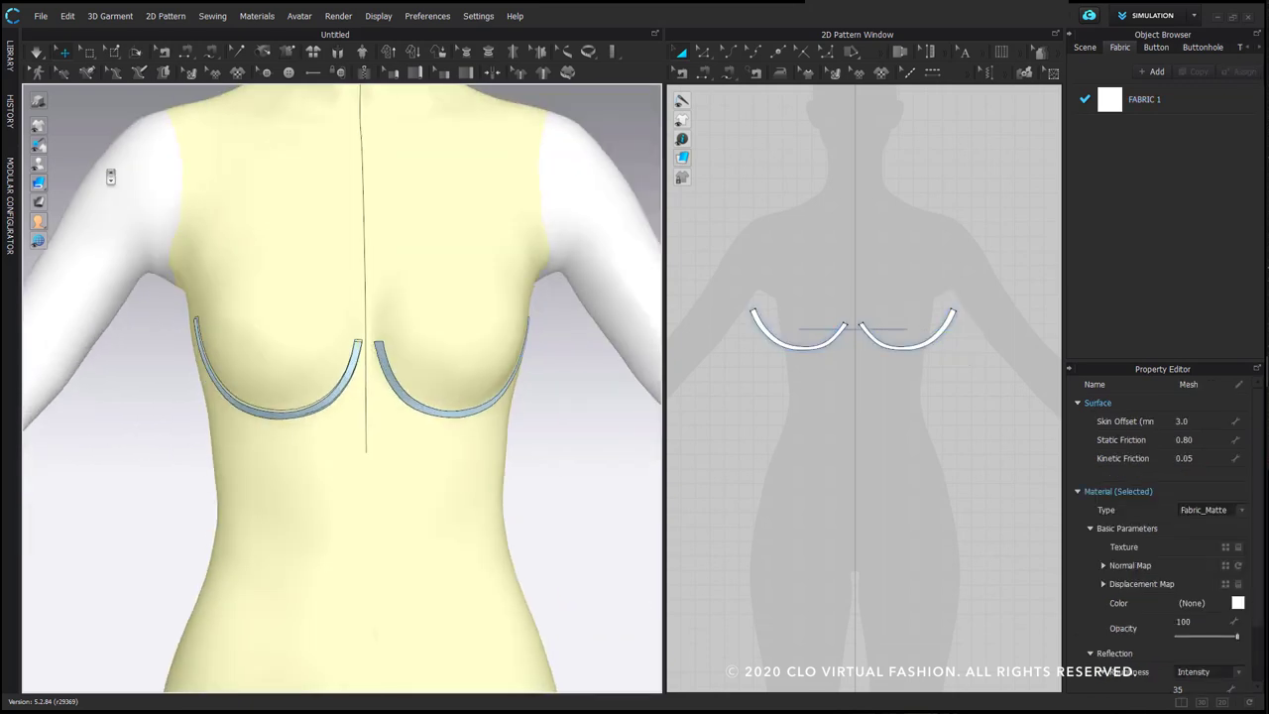
# Hide the garment in 3D and delete the inner underwire line drawn on the avatar
pyautogui.click(53, 127)
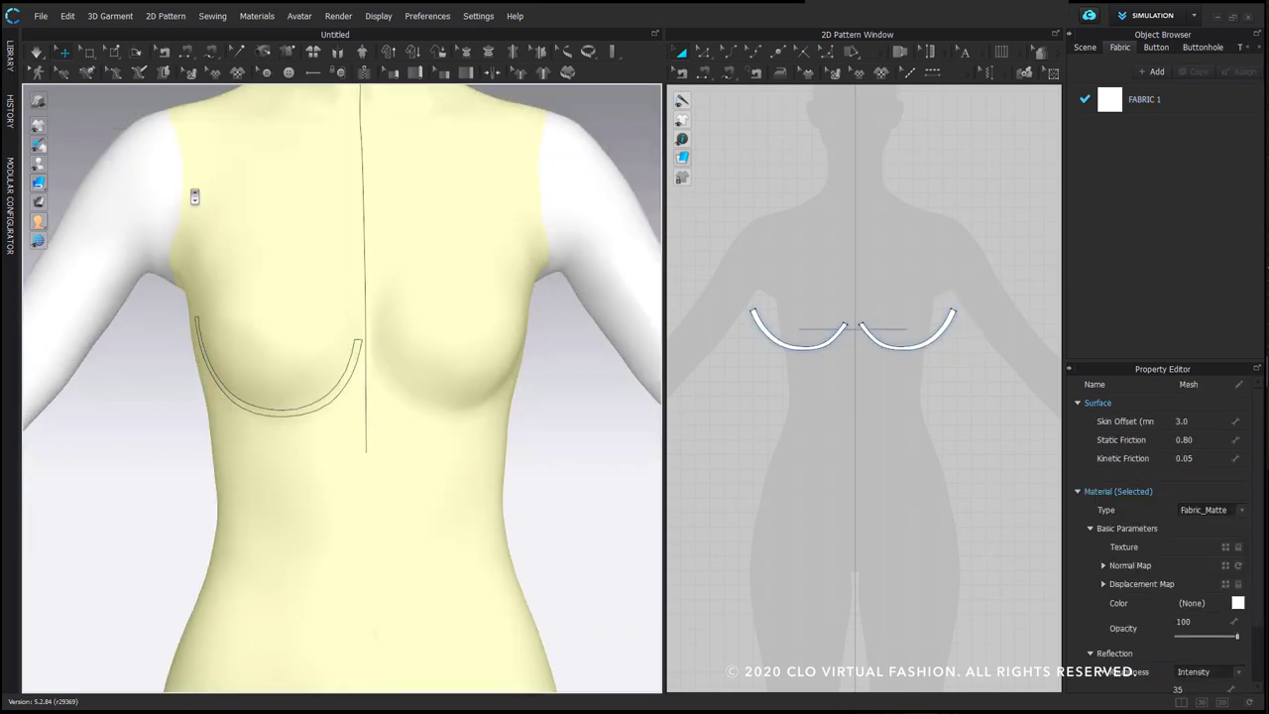
pyautogui.click(116, 73)
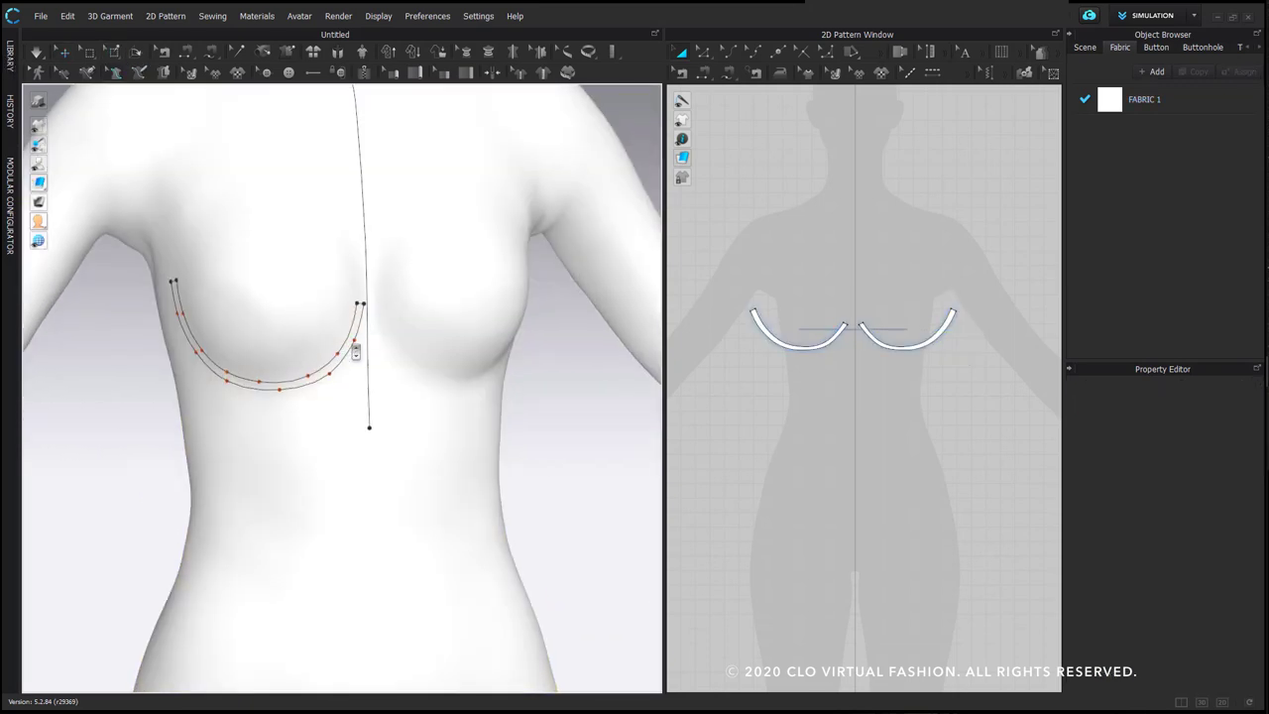
pyautogui.click(348, 345)
pyautogui.moveTo(348, 344); pyautogui.dragTo(379, 341, button='right')
pyautogui.click(180, 283)
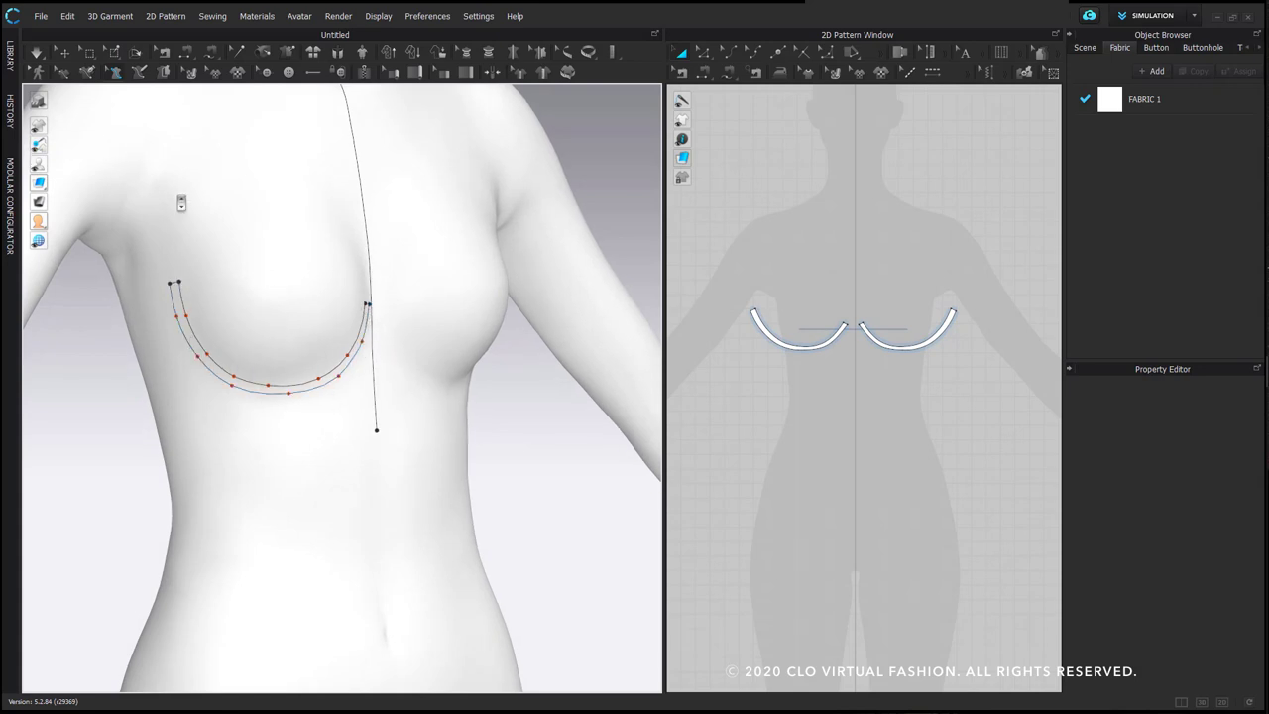
pyautogui.moveTo(256, 342); pyautogui.dragTo(236, 343, button='right')
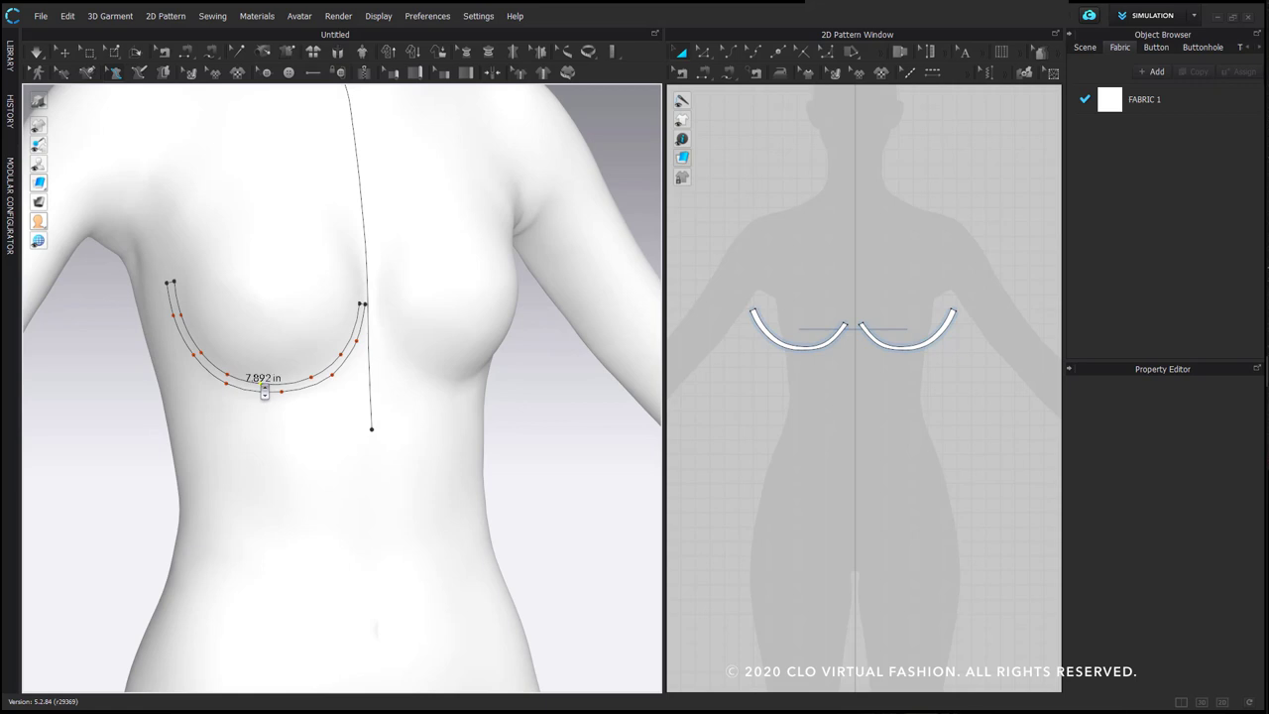
pyautogui.click(287, 389)
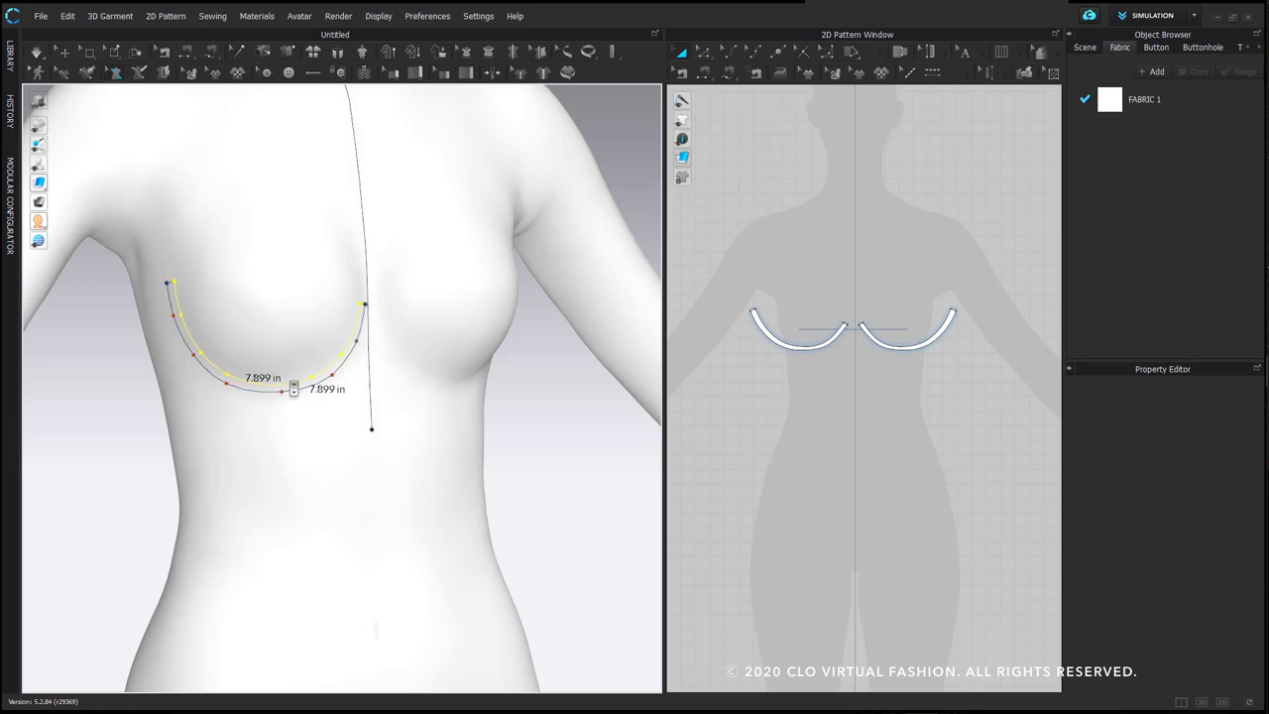
pyautogui.rightClick(292, 388)
pyautogui.click(334, 433)
pyautogui.press('Delete')
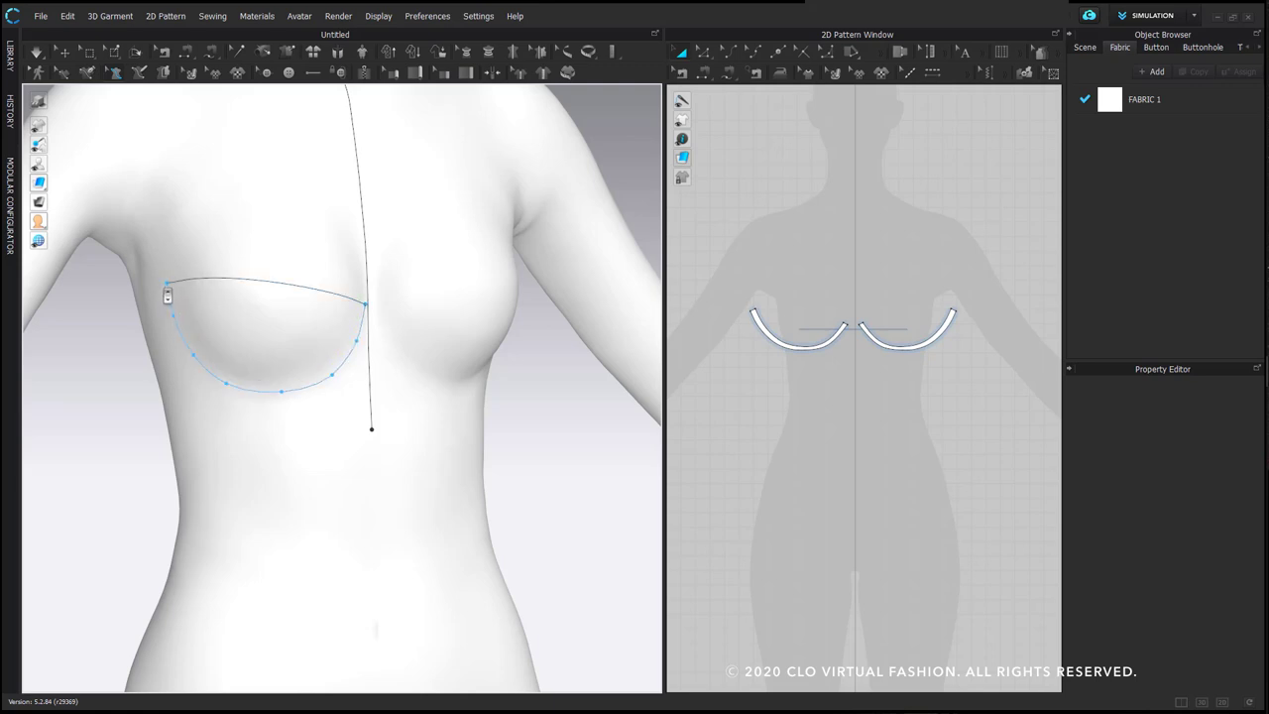
# Join the two ends of the underwire line with an upper cup line and bend it upward using a curve point
pyautogui.click(247, 280)
pyautogui.click(87, 71)
pyautogui.click(366, 304)
pyautogui.click(192, 353)
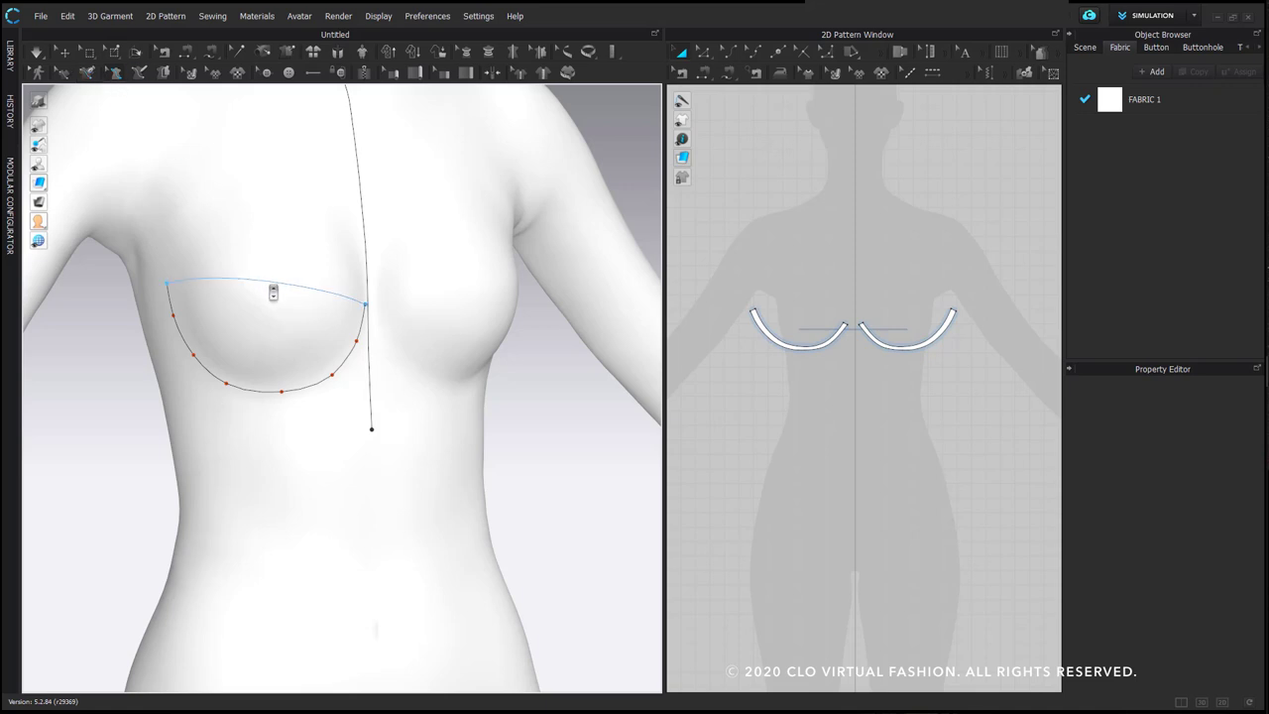
pyautogui.rightClick(272, 286)
pyautogui.click(331, 336)
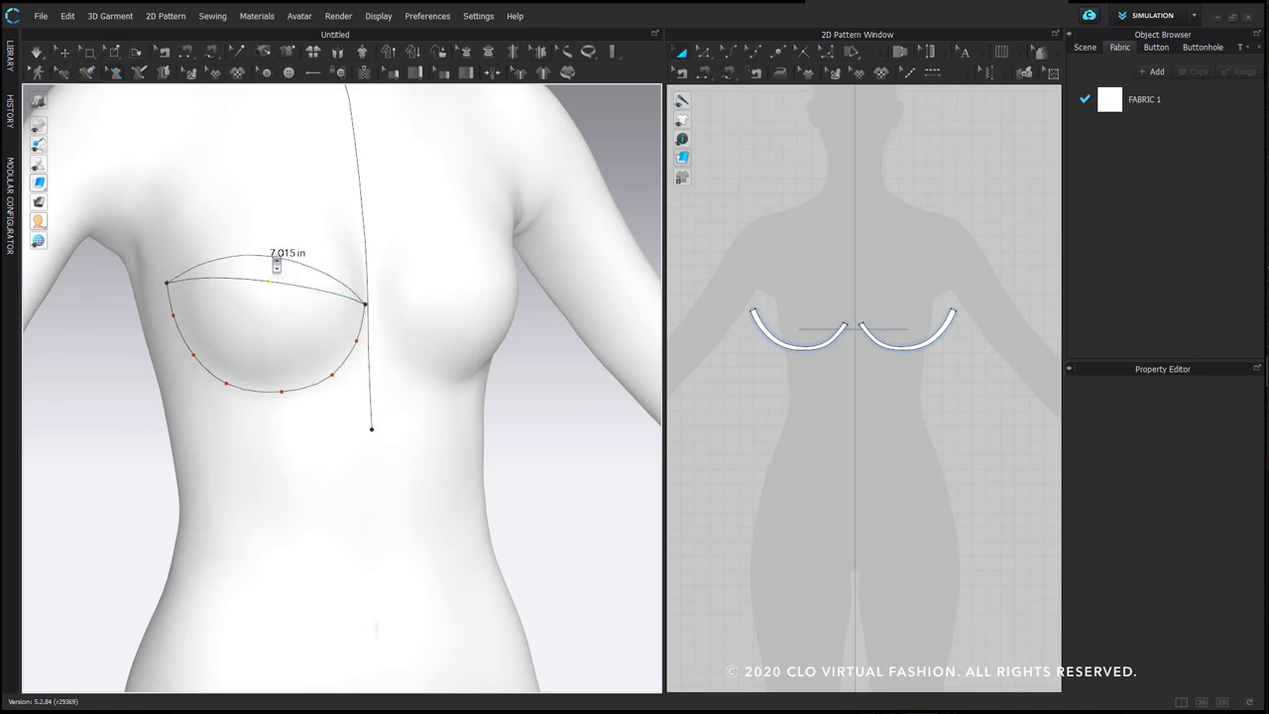
pyautogui.click(182, 292)
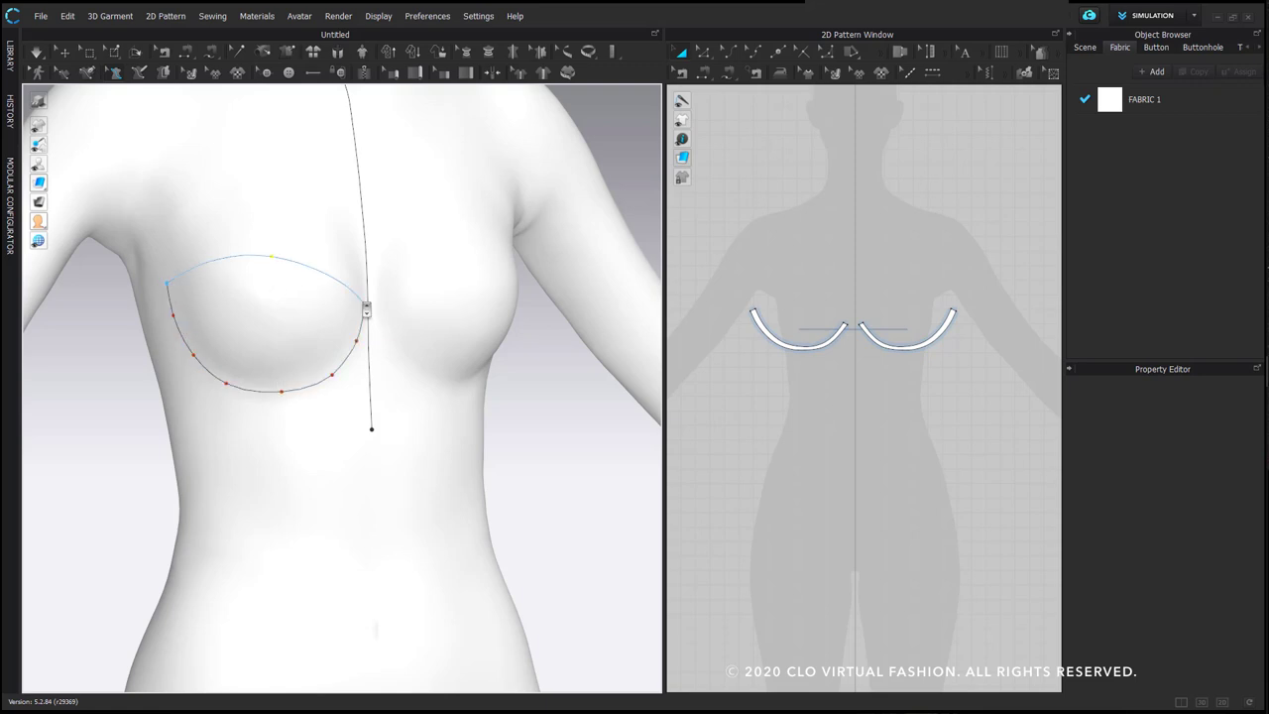
# Draw a short avatar line connecting the cup's inner corner to the centre-front line
pyautogui.click(139, 72)
pyautogui.scroll(2, 384, 308)
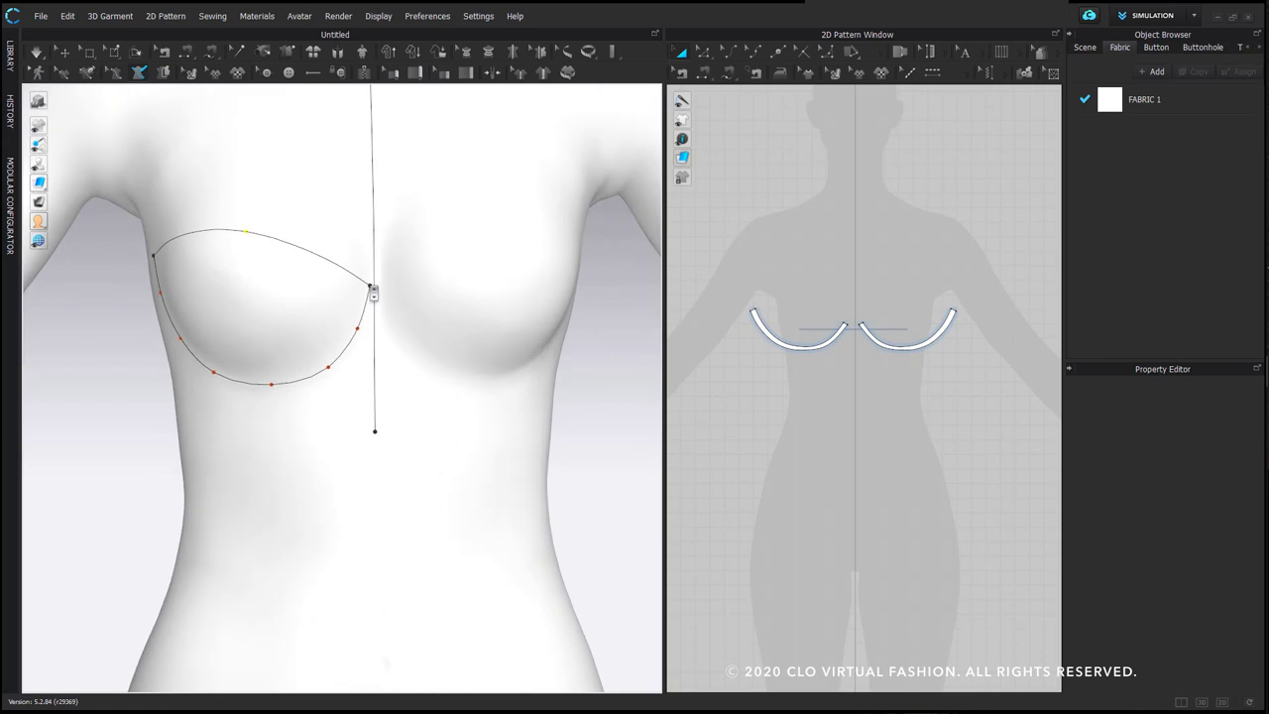
pyautogui.click(375, 285)
# Draw an underband line from centre front below the cup around to the back, and a wing line from the cup's outer corner
pyautogui.click(375, 400)
pyautogui.click(329, 406)
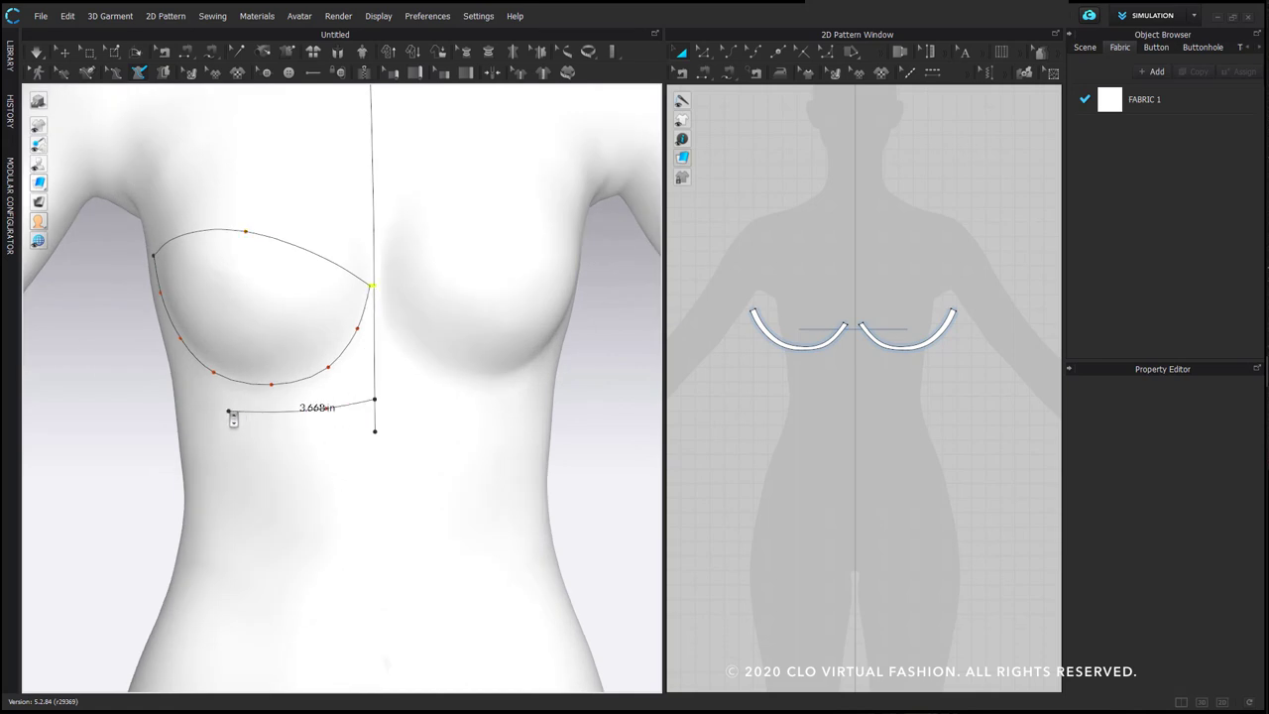
pyautogui.click(219, 413)
pyautogui.moveTo(235, 412); pyautogui.dragTo(430, 385, button='right')
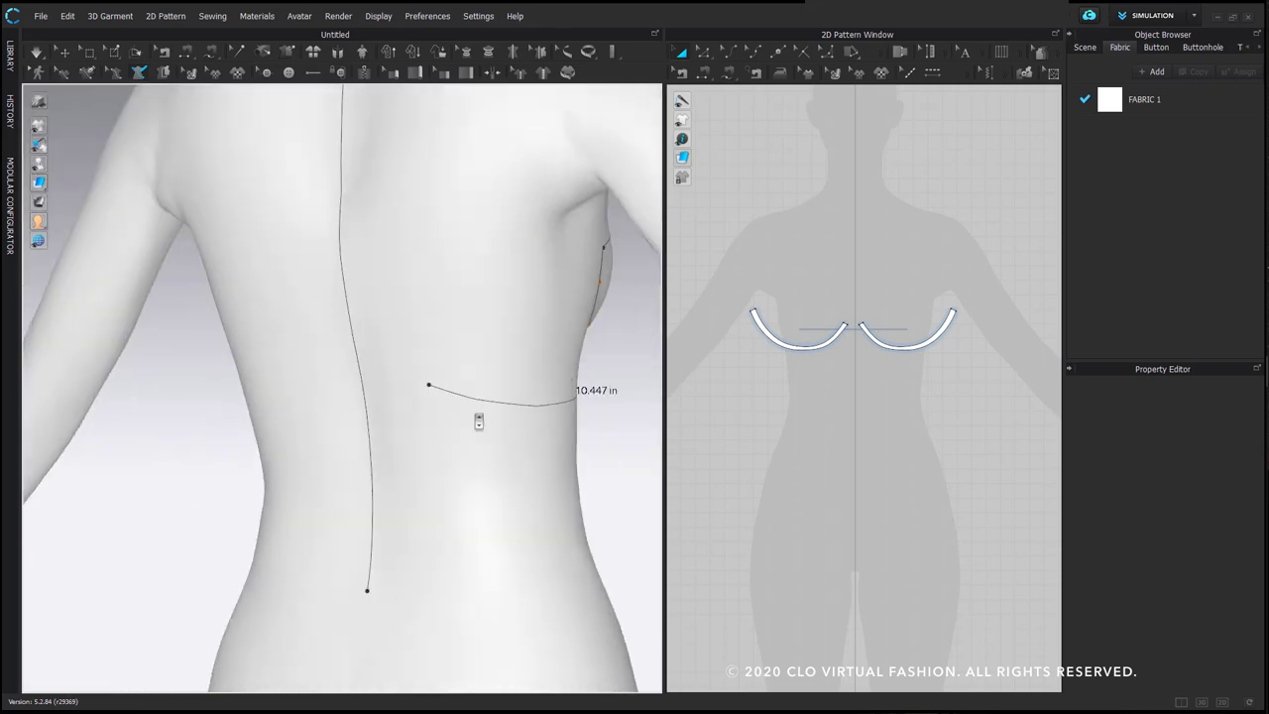
pyautogui.moveTo(525, 408); pyautogui.dragTo(226, 391, button='right')
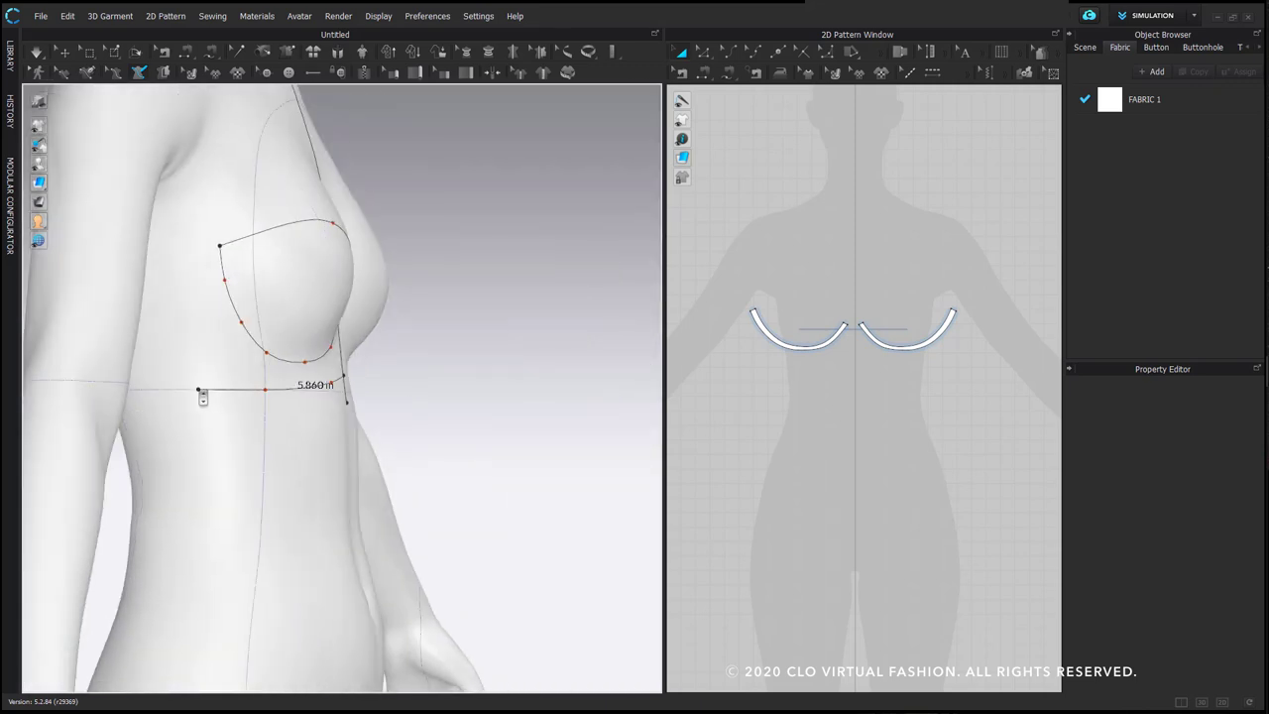
pyautogui.moveTo(148, 400); pyautogui.dragTo(407, 416, button='right')
pyautogui.moveTo(332, 432); pyautogui.dragTo(389, 475, button='right')
pyautogui.scroll(5, 390, 475)
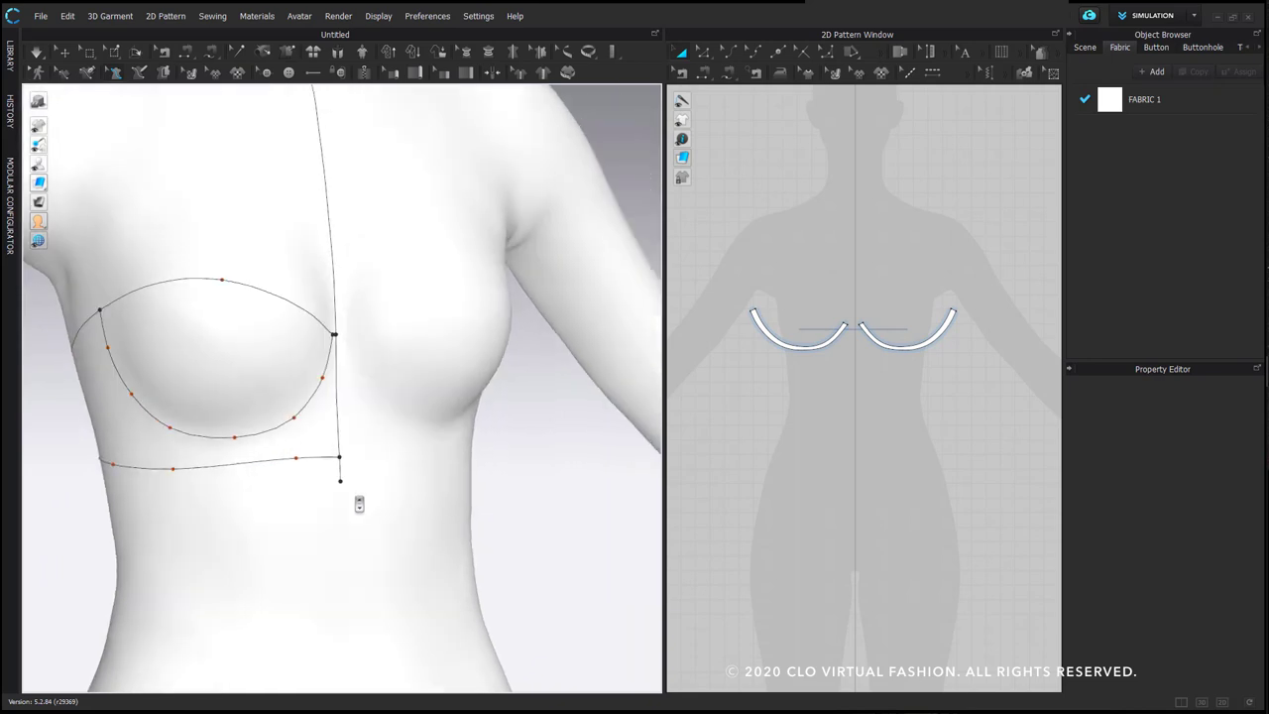
# Set the centre-front and centre-back segments between the upper and lower band lines to Flattening as Straight Line
pyautogui.click(383, 374)
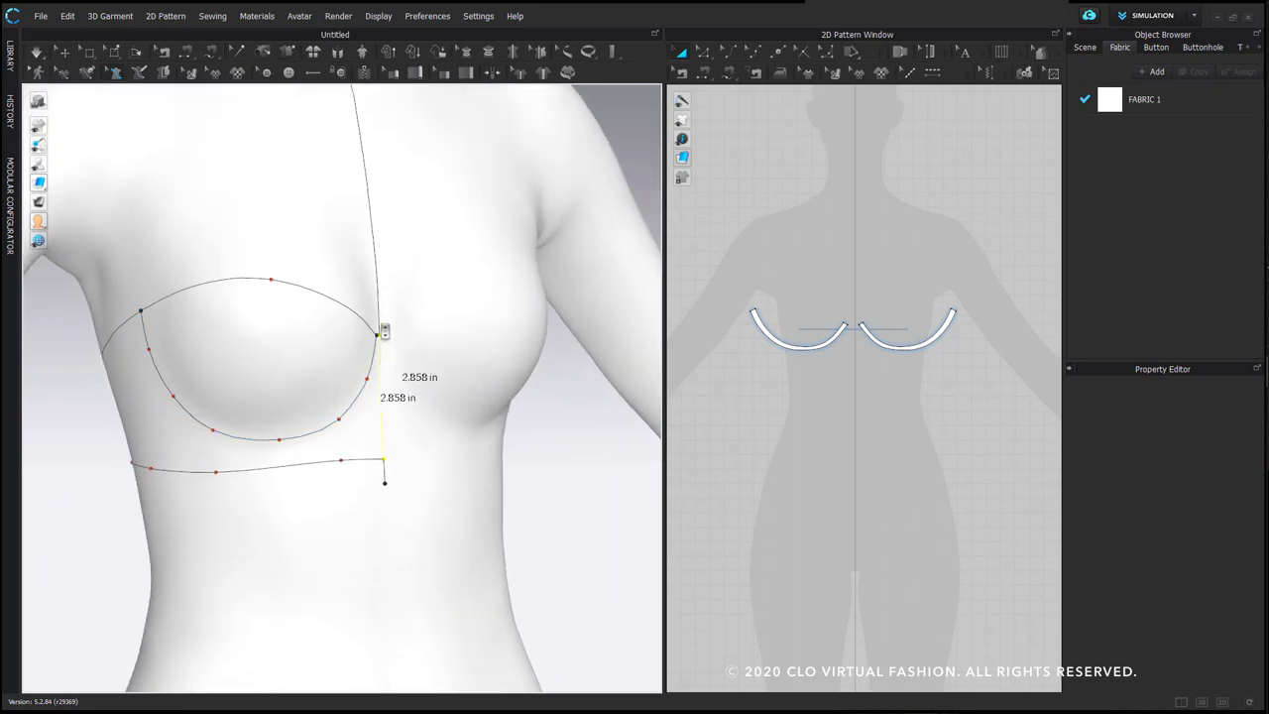
pyautogui.rightClick(384, 381)
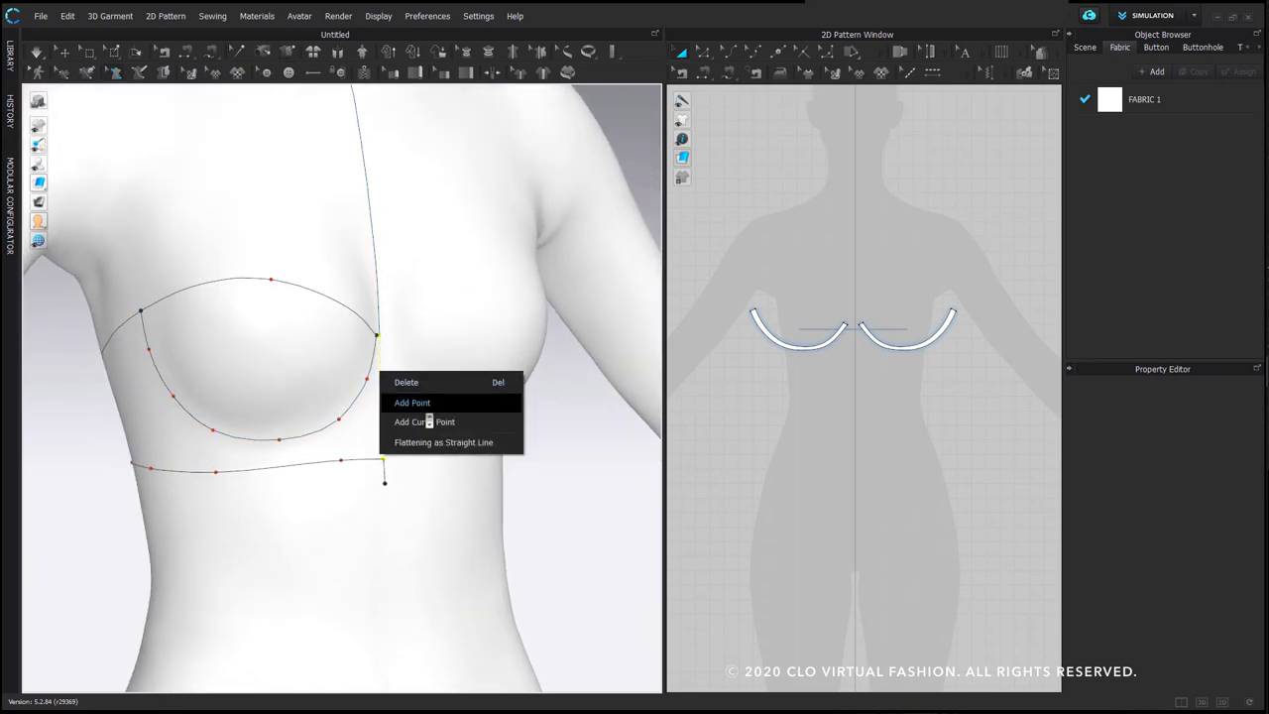
pyautogui.click(437, 444)
pyautogui.moveTo(163, 419)
pyautogui.mouseDown(button='right')
pyautogui.moveTo(372, 413)
pyautogui.moveTo(159, 403)
pyautogui.mouseUp(button='right')
pyautogui.rightClick(288, 410)
pyautogui.click(355, 476)
# Flatten the cup area and the surrounding band area on the avatar into 2D patterns
pyautogui.moveTo(447, 453); pyautogui.dragTo(269, 442, button='right')
pyautogui.moveTo(268, 442); pyautogui.dragTo(395, 446, button='middle')
pyautogui.click(164, 74)
pyautogui.click(250, 337)
pyautogui.click(137, 409)
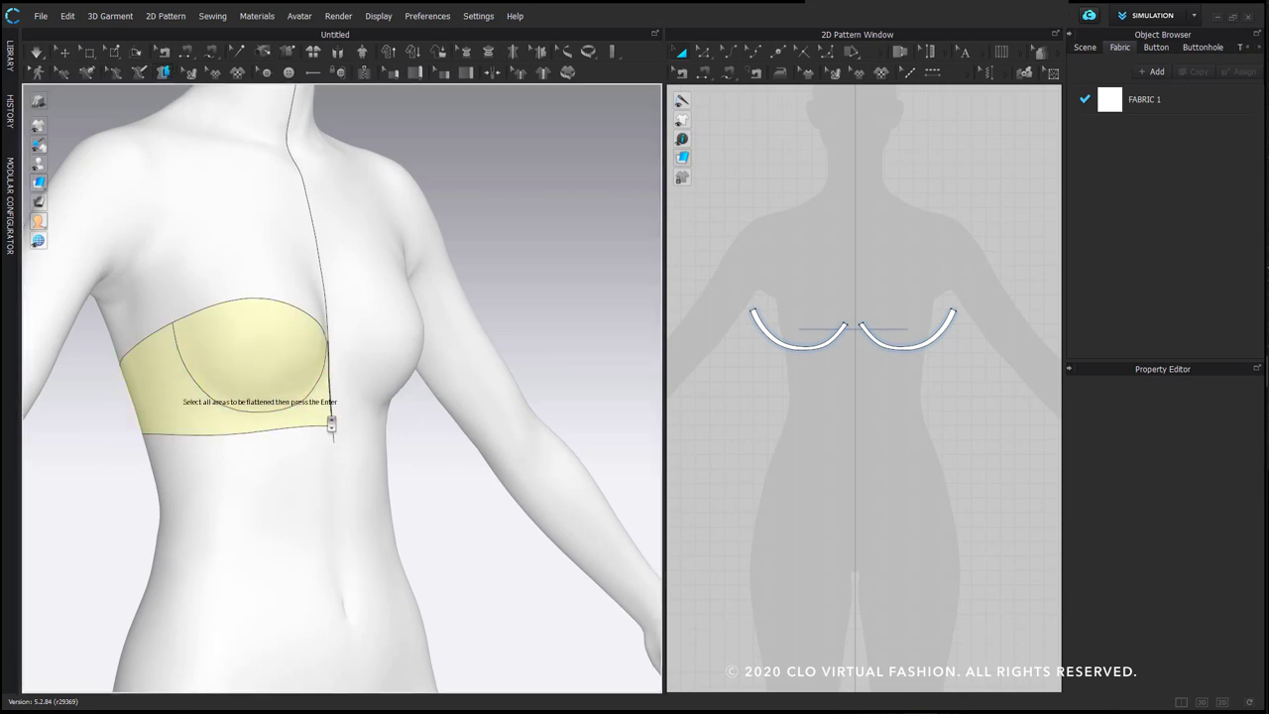
pyautogui.moveTo(434, 399); pyautogui.dragTo(342, 414, button='right')
pyautogui.moveTo(353, 368); pyautogui.dragTo(281, 380, button='middle')
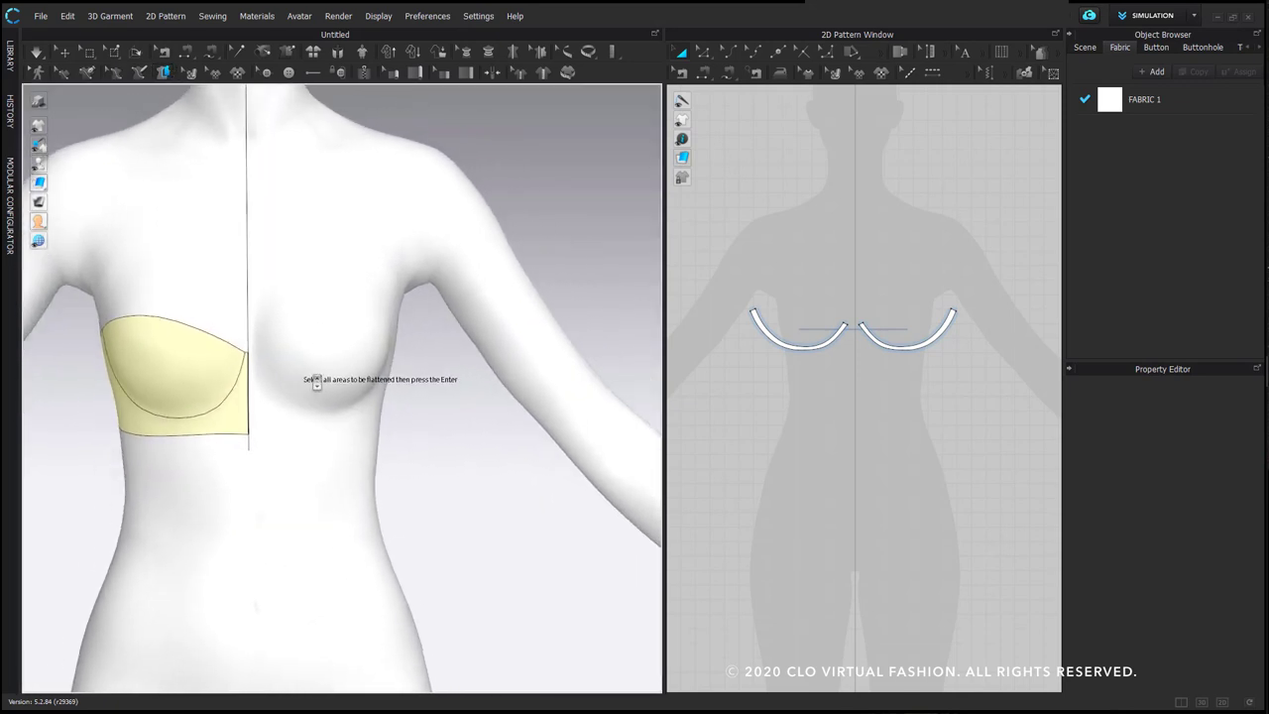
pyautogui.press('Return')
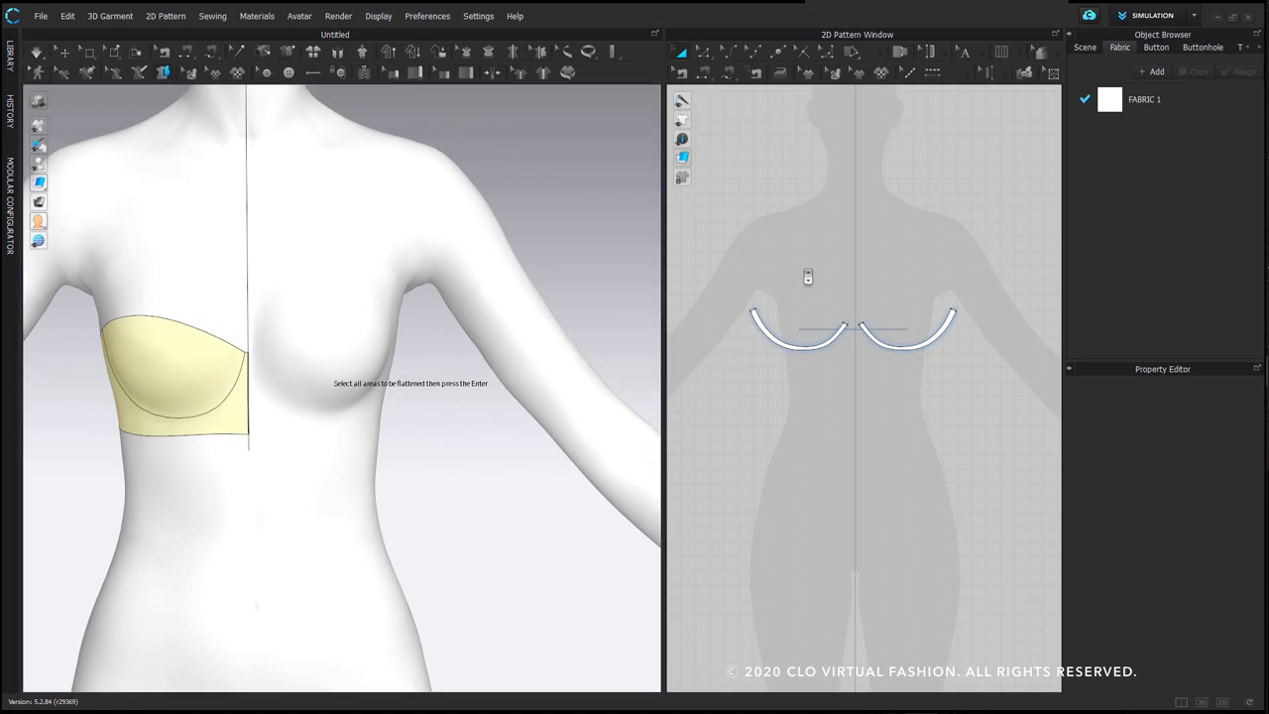
# Arrange the flattened pieces in the 2D window with the cup above the underwire and the band piece below it
pyautogui.click(829, 287)
pyautogui.keyDown('shift'); pyautogui.click(829, 336); pyautogui.keyUp('shift')
pyautogui.moveTo(824, 330); pyautogui.dragTo(768, 464)
pyautogui.scroll(-2, 900, 422)
pyautogui.moveTo(902, 424); pyautogui.dragTo(900, 379, button='middle')
pyautogui.click(881, 383)
pyautogui.moveTo(807, 368); pyautogui.dragTo(841, 249)
# Check the width of the underwire piece by selecting its short end edge with the Edit Pattern tool
pyautogui.press('z')
pyautogui.scroll(4, 816, 332)
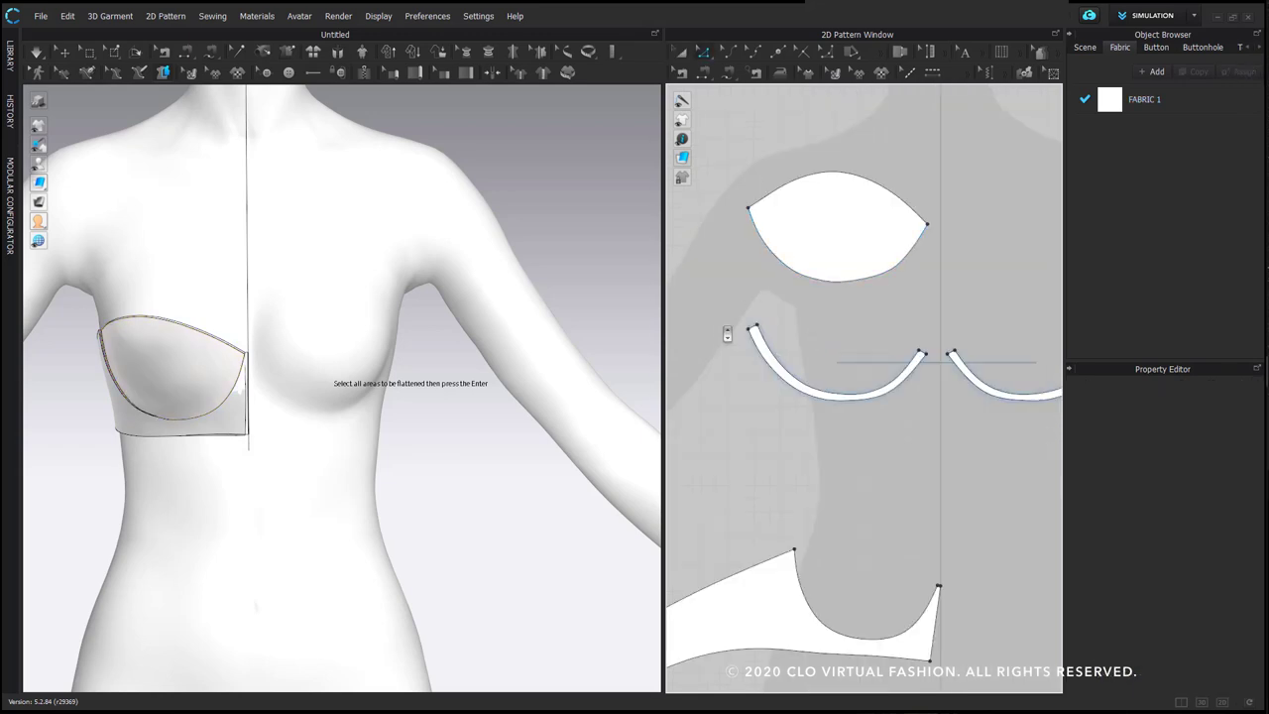
pyautogui.click(755, 331)
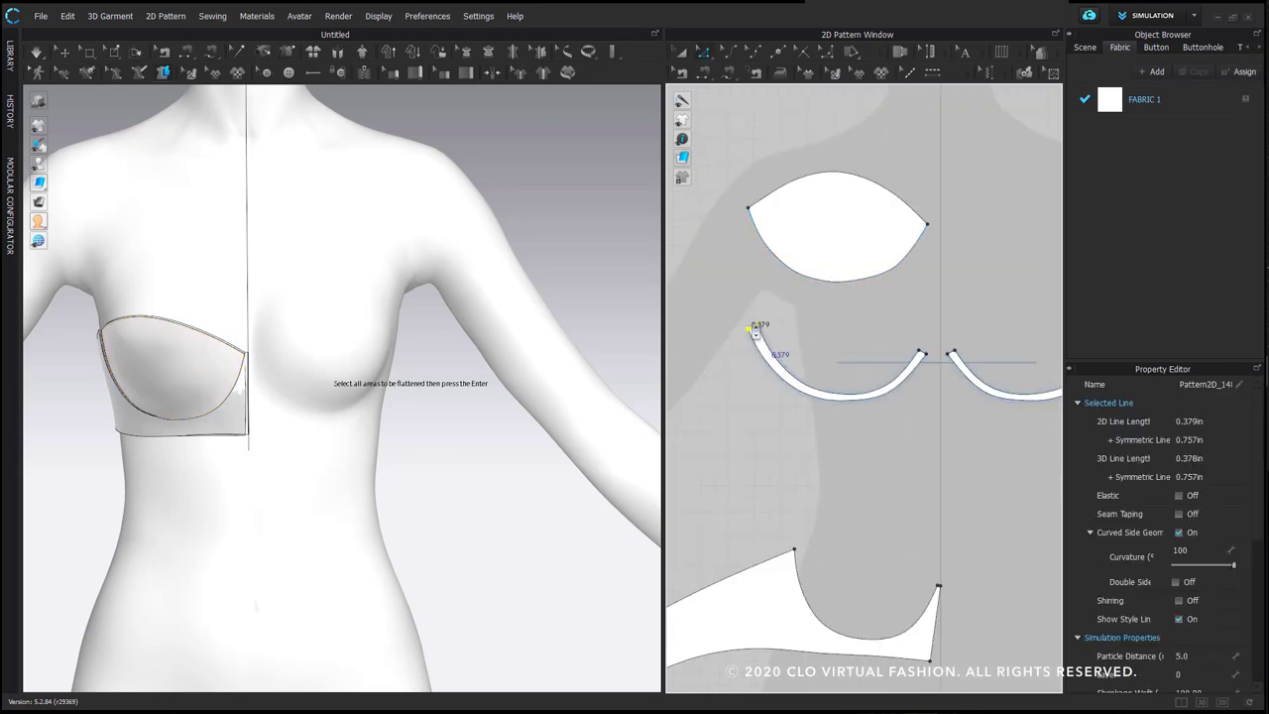
pyautogui.click(913, 333)
pyautogui.moveTo(933, 356); pyautogui.dragTo(934, 359)
pyautogui.click(922, 329)
pyautogui.click(916, 325)
# Offset the cup's lower edge as an internal line at 0.197 in, with one offset and Extend on
pyautogui.click(873, 283)
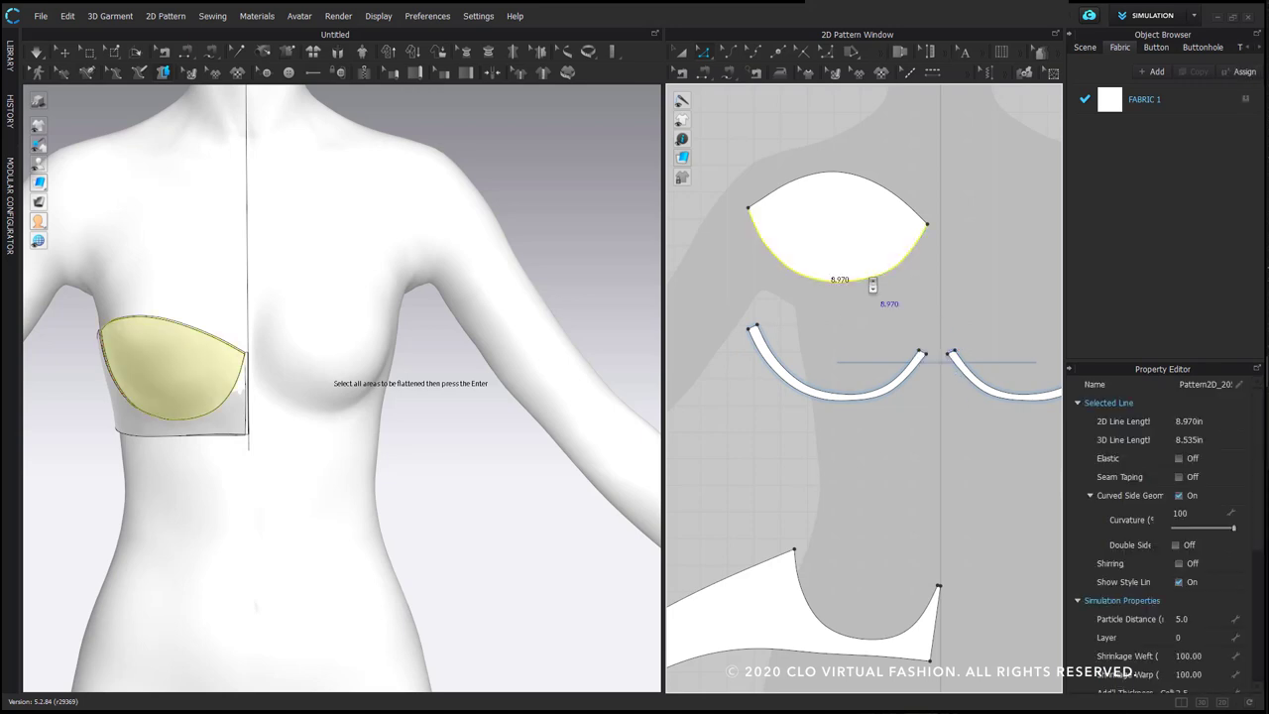
pyautogui.rightClick(869, 279)
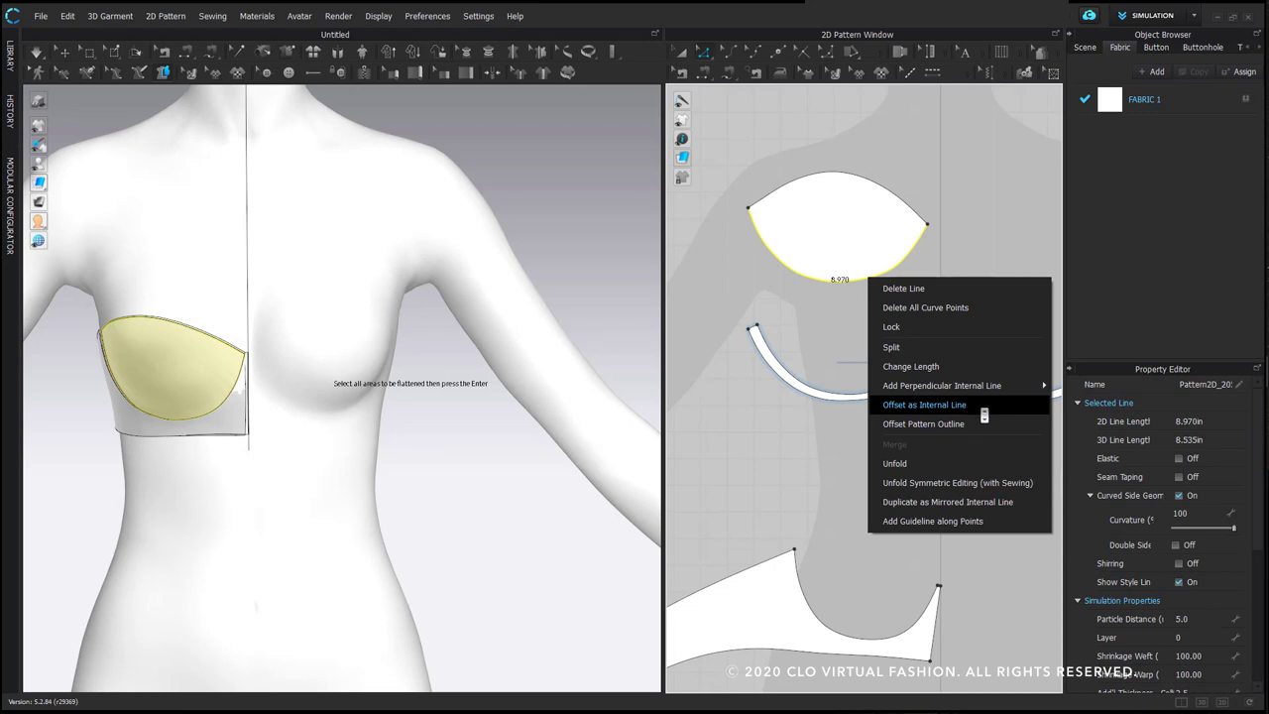
pyautogui.click(984, 409)
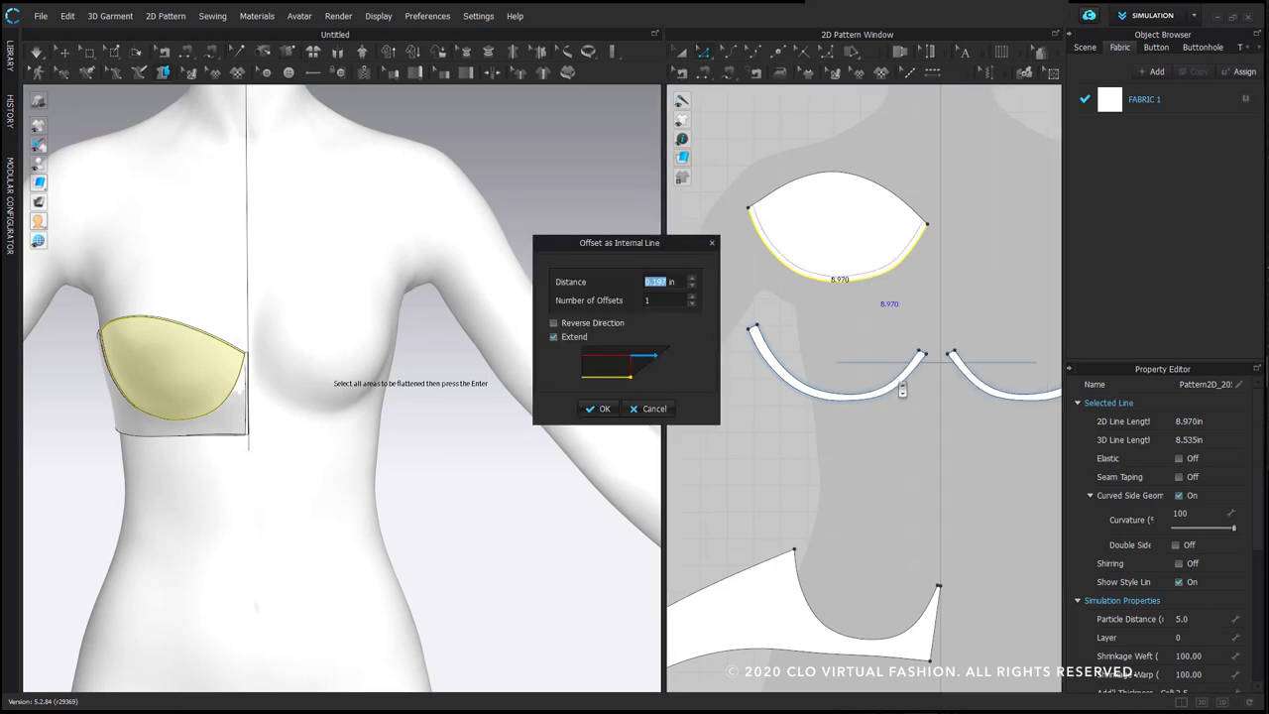
pyautogui.press('Return')
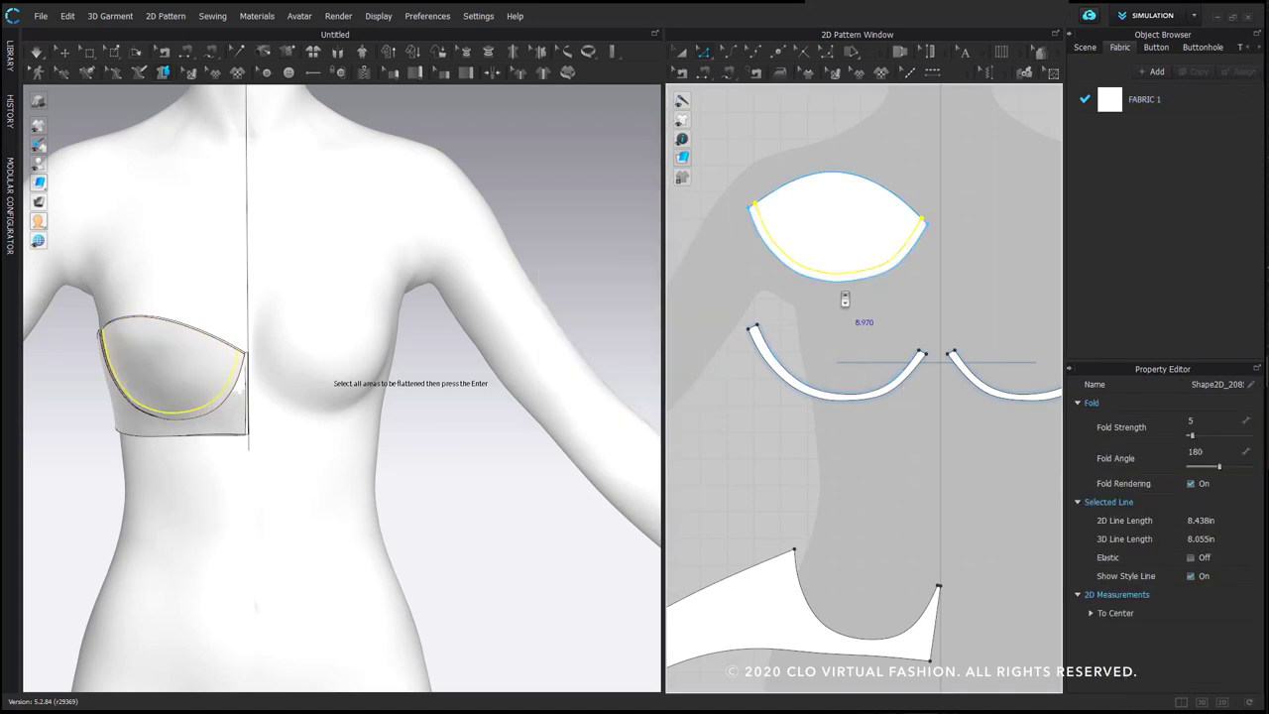
# Sew the cup's offset internal line and outer lower edge to the matching inner and outer edges of the underwire
pyautogui.click(707, 75)
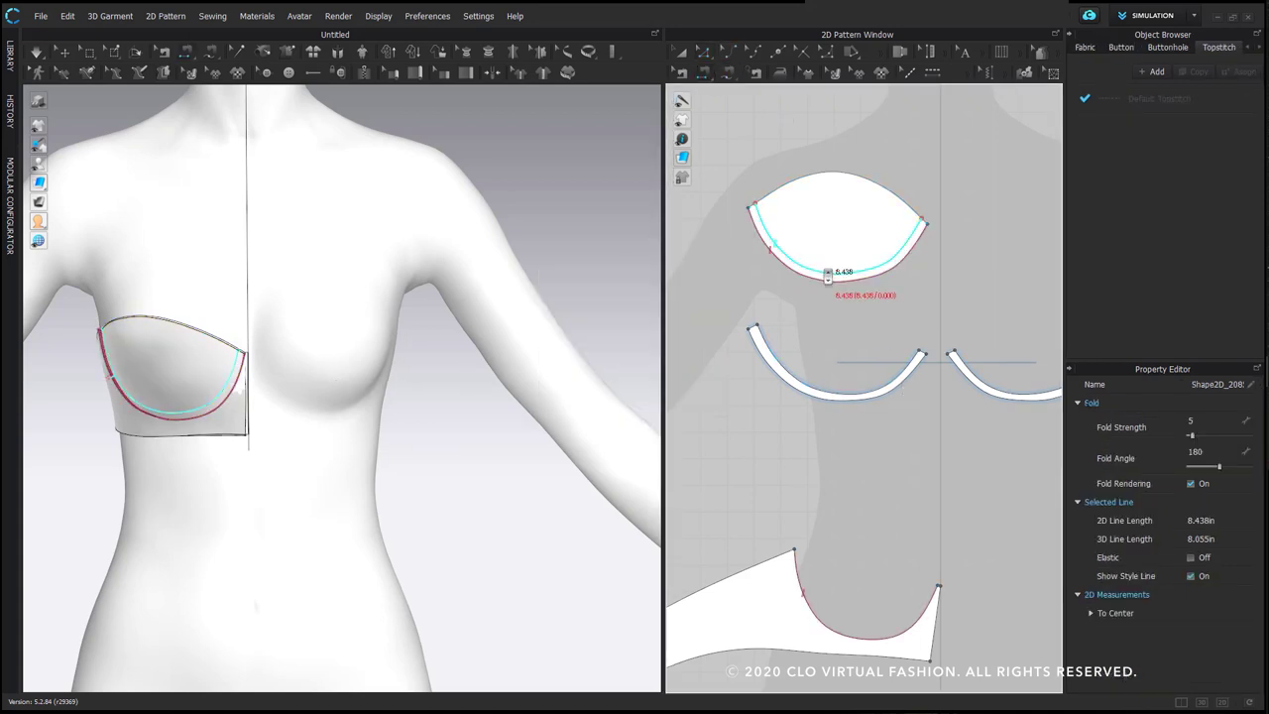
pyautogui.click(827, 273)
pyautogui.click(804, 277)
pyautogui.click(839, 398)
# Set the sewing line type of the seam between the cup's lower edge and the underwire to Turned
pyautogui.click(683, 74)
pyautogui.click(783, 300)
pyautogui.click(818, 288)
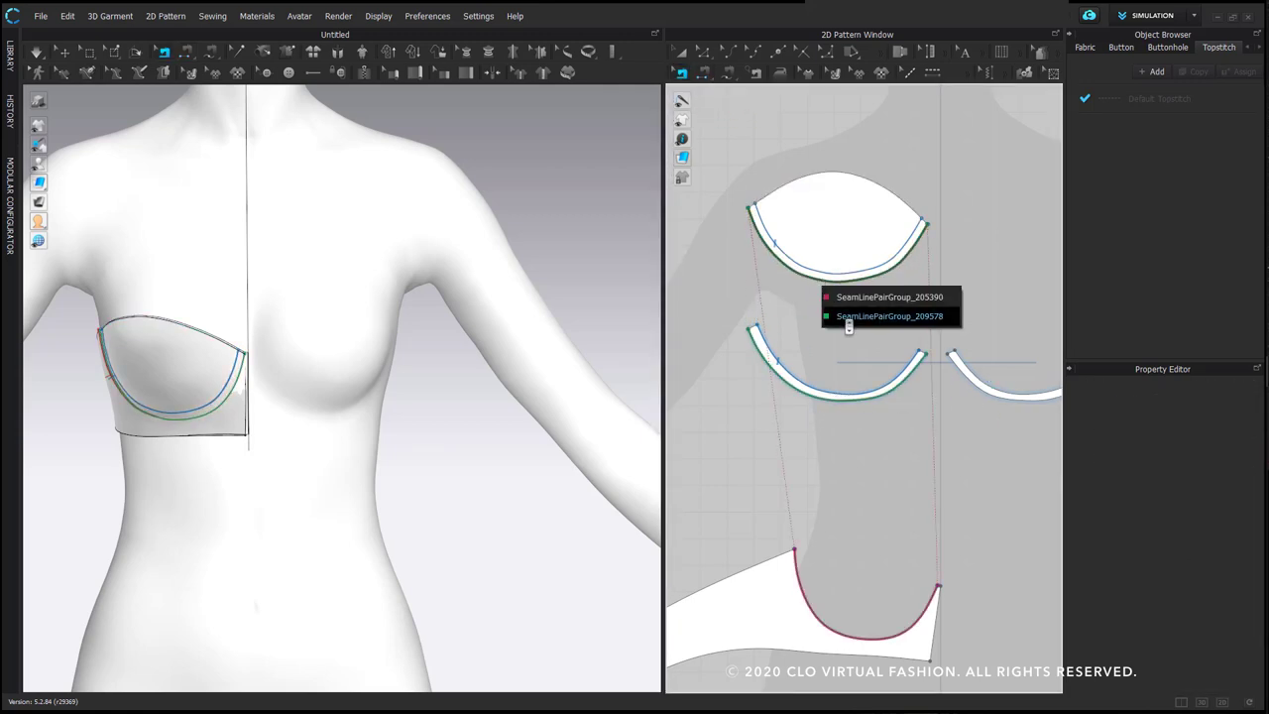
pyautogui.click(844, 315)
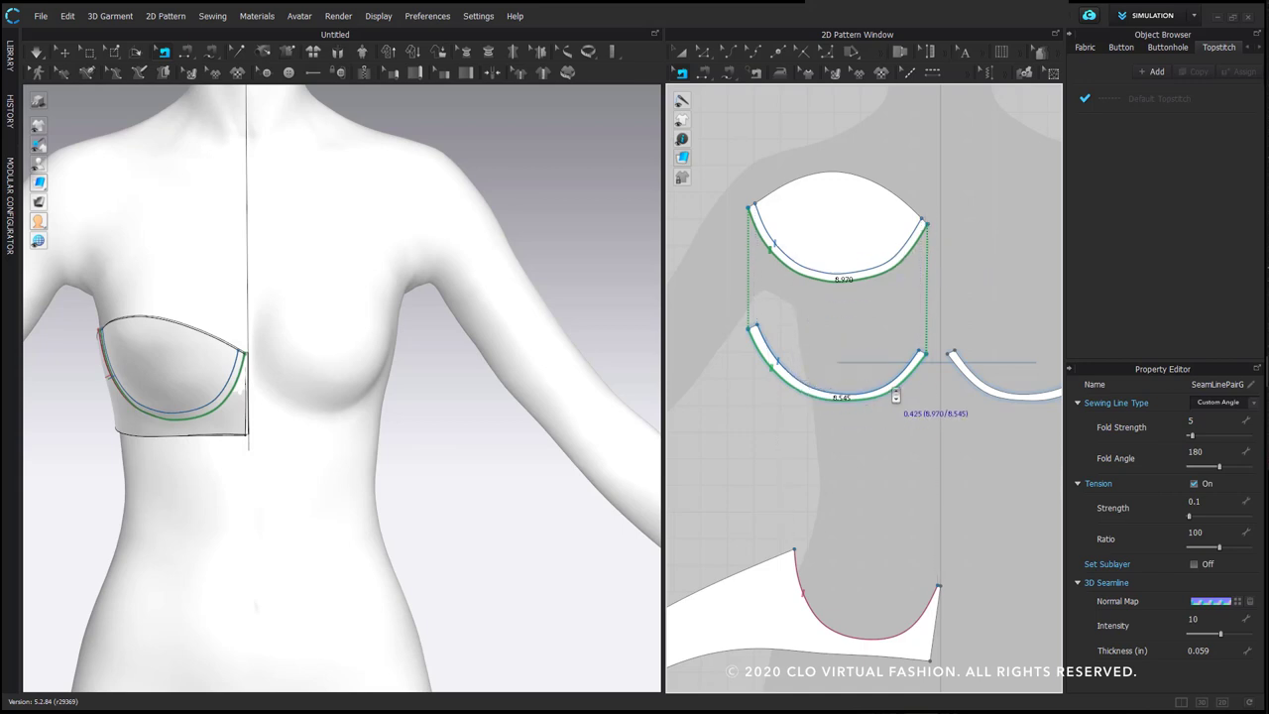
pyautogui.scroll(-1, 1218, 398)
pyautogui.scroll(-2, 933, 242)
# Hide the garment pieces on the avatar in the 3D window
pyautogui.moveTo(295, 255)
pyautogui.mouseDown(button='right')
pyautogui.moveTo(332, 255)
pyautogui.moveTo(331, 272)
pyautogui.moveTo(315, 266)
pyautogui.mouseUp(button='right')
pyautogui.click(59, 127)
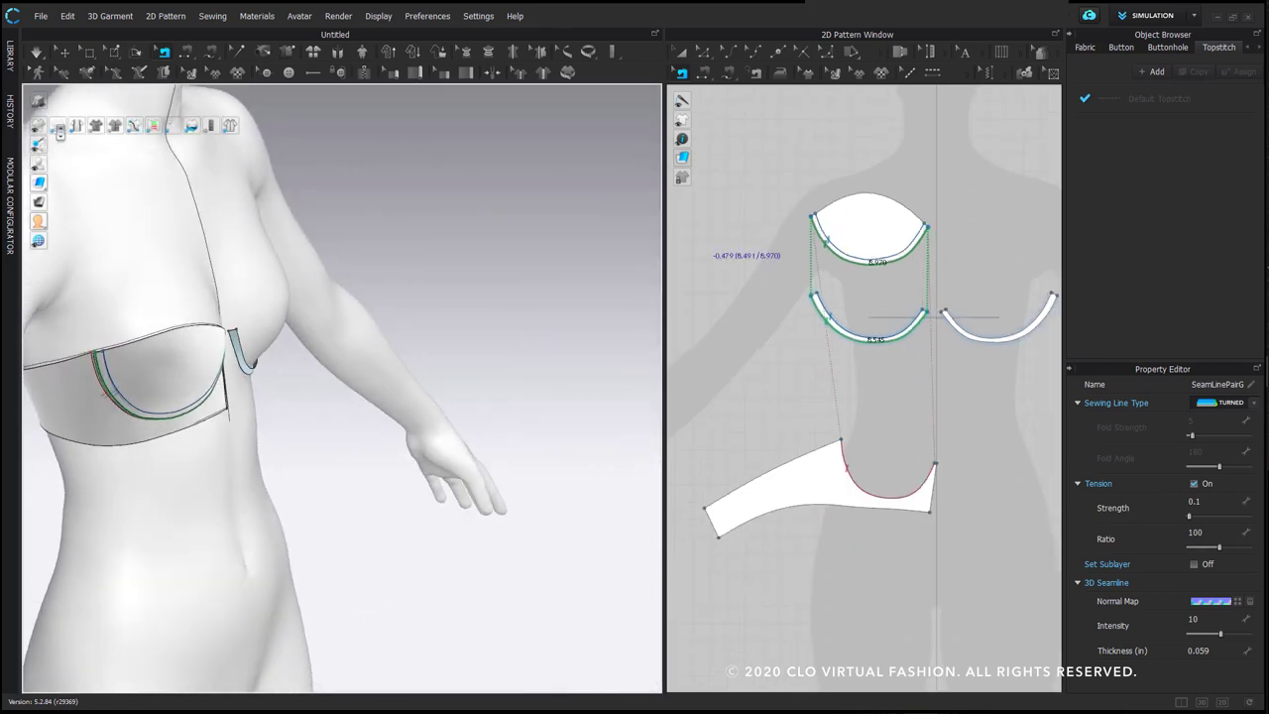
pyautogui.moveTo(304, 346); pyautogui.dragTo(222, 323, button='right')
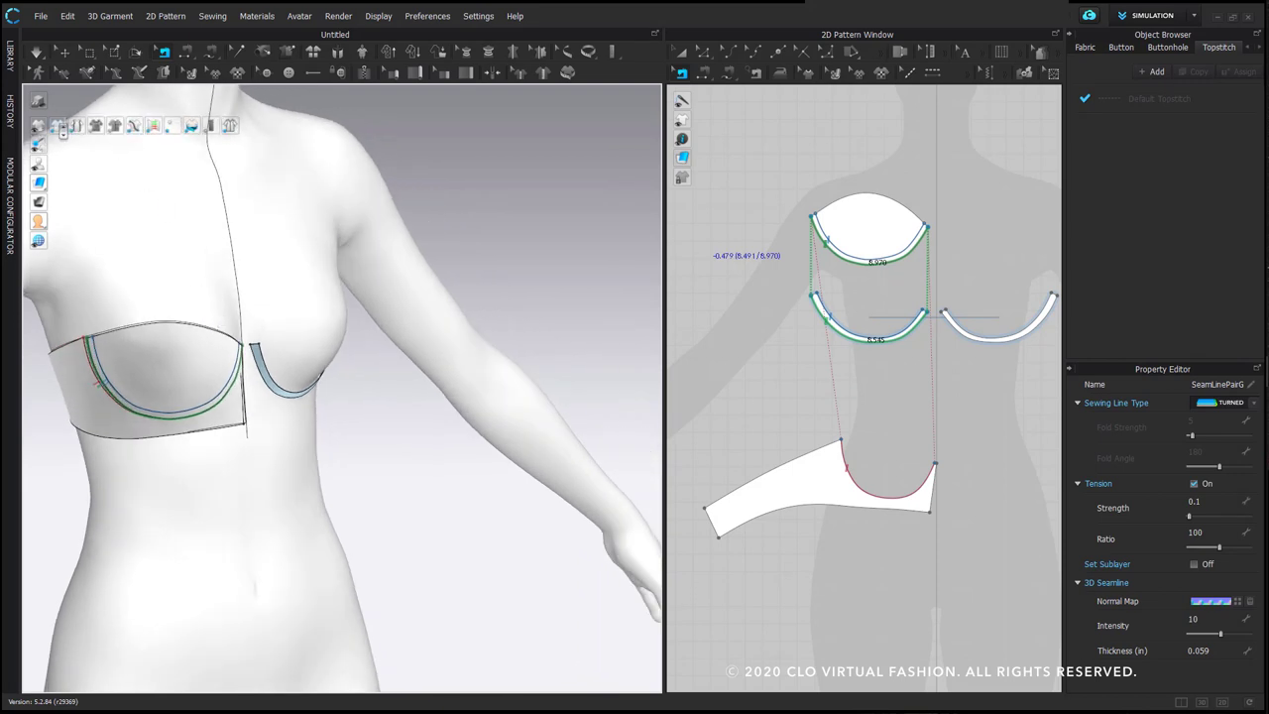
pyautogui.click(61, 128)
# Paste linked mirrored copies of the cup and band patterns, including their sewing, on the opposite side of the centre line
pyautogui.scroll(-2, 530, 343)
pyautogui.scroll(-2, 773, 285)
pyautogui.press('a')
pyautogui.click(804, 417)
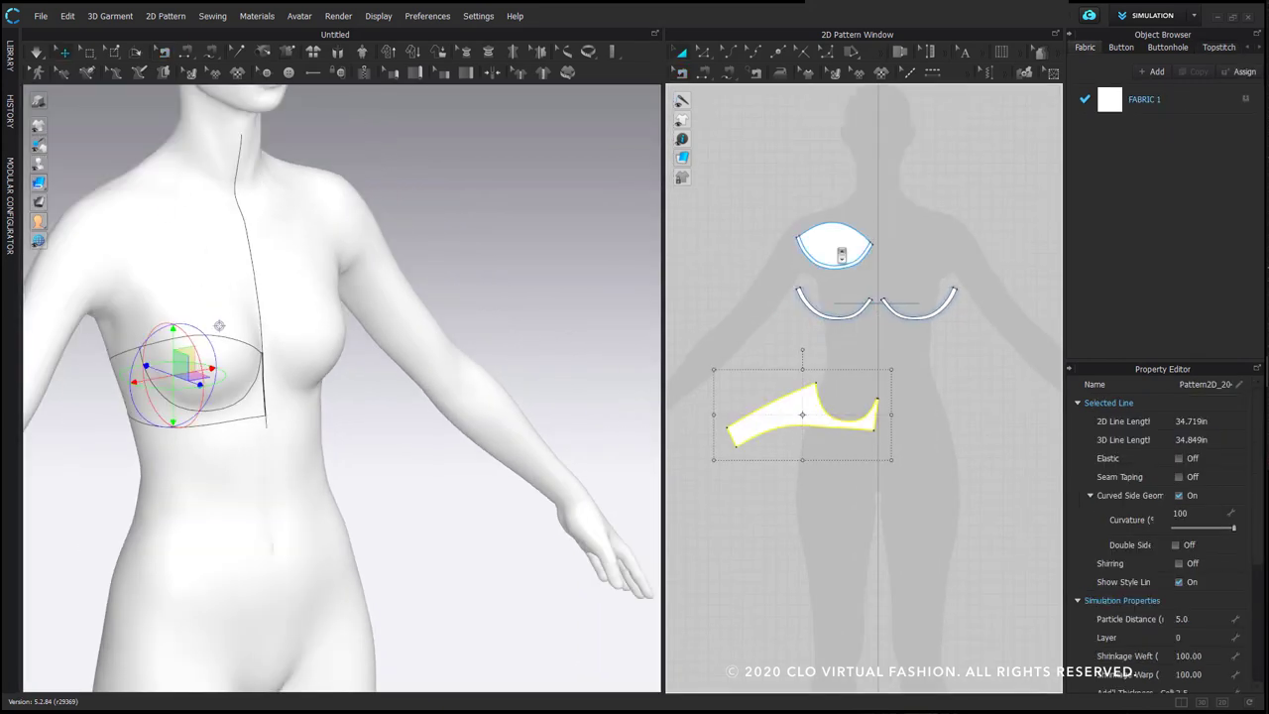
pyautogui.keyDown('shift'); pyautogui.click(843, 253); pyautogui.keyUp('shift')
pyautogui.scroll(-3, 857, 266)
pyautogui.moveTo(858, 267); pyautogui.dragTo(819, 234, button='middle')
pyautogui.scroll(2, 820, 234)
pyautogui.hotkey('ctrl', 'c')
pyautogui.hotkey('ctrl', 'r')
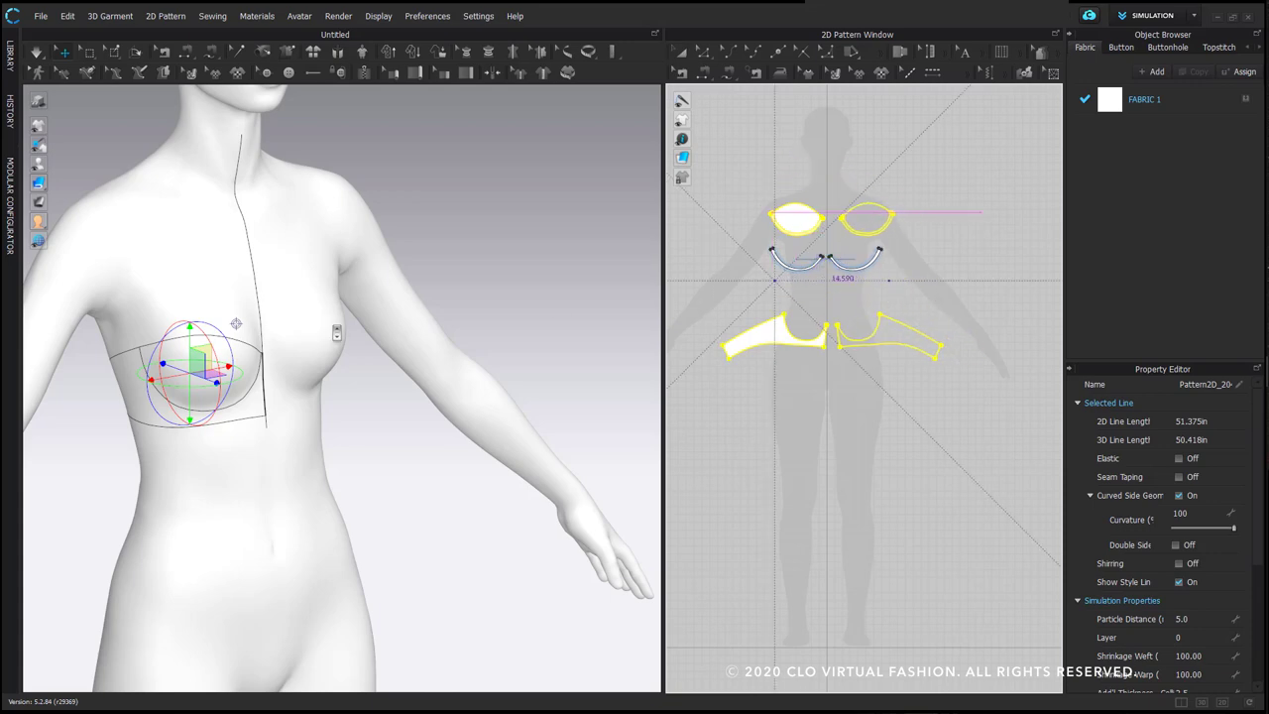
pyautogui.press('2')
pyautogui.moveTo(370, 376); pyautogui.dragTo(344, 376)
pyautogui.click(1190, 110)
pyautogui.moveTo(301, 369)
pyautogui.mouseDown(button='right')
pyautogui.moveTo(487, 351)
pyautogui.moveTo(317, 357)
pyautogui.mouseUp(button='right')
# Sew the two band patterns together along their centre front edges and along their short back end edges
pyautogui.press('b')
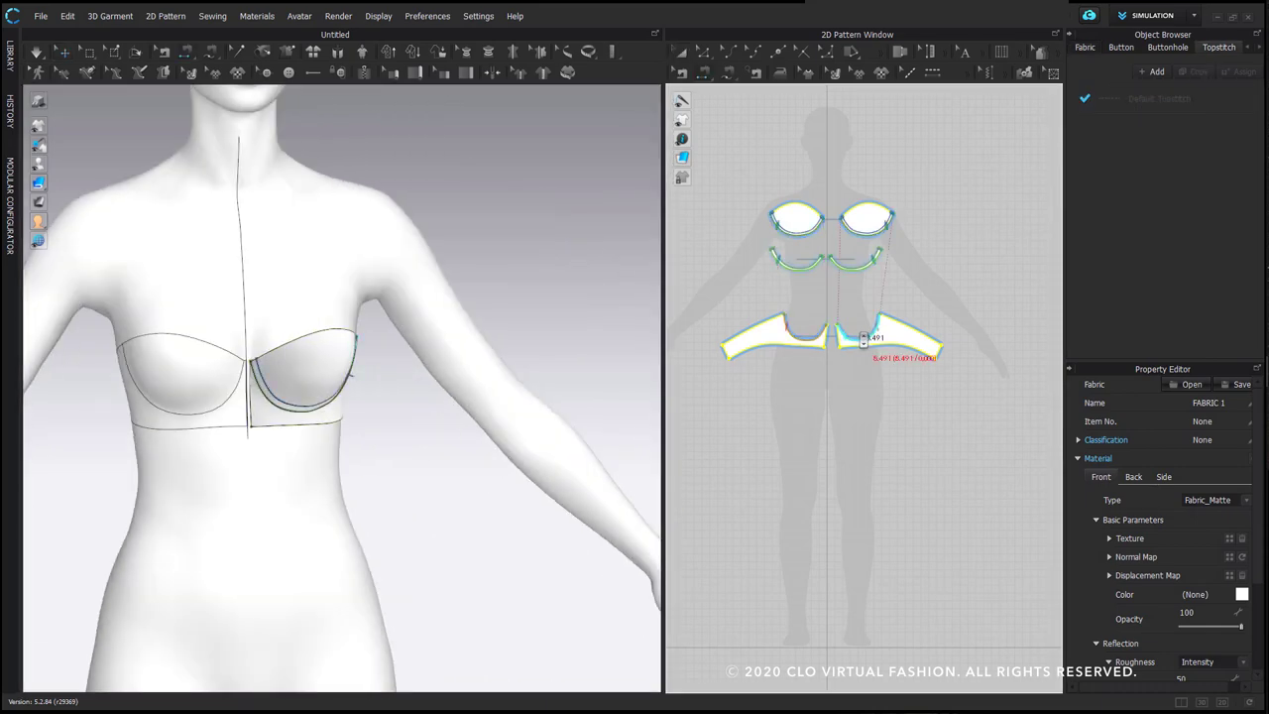
pyautogui.scroll(3, 843, 340)
pyautogui.click(841, 340)
pyautogui.click(815, 340)
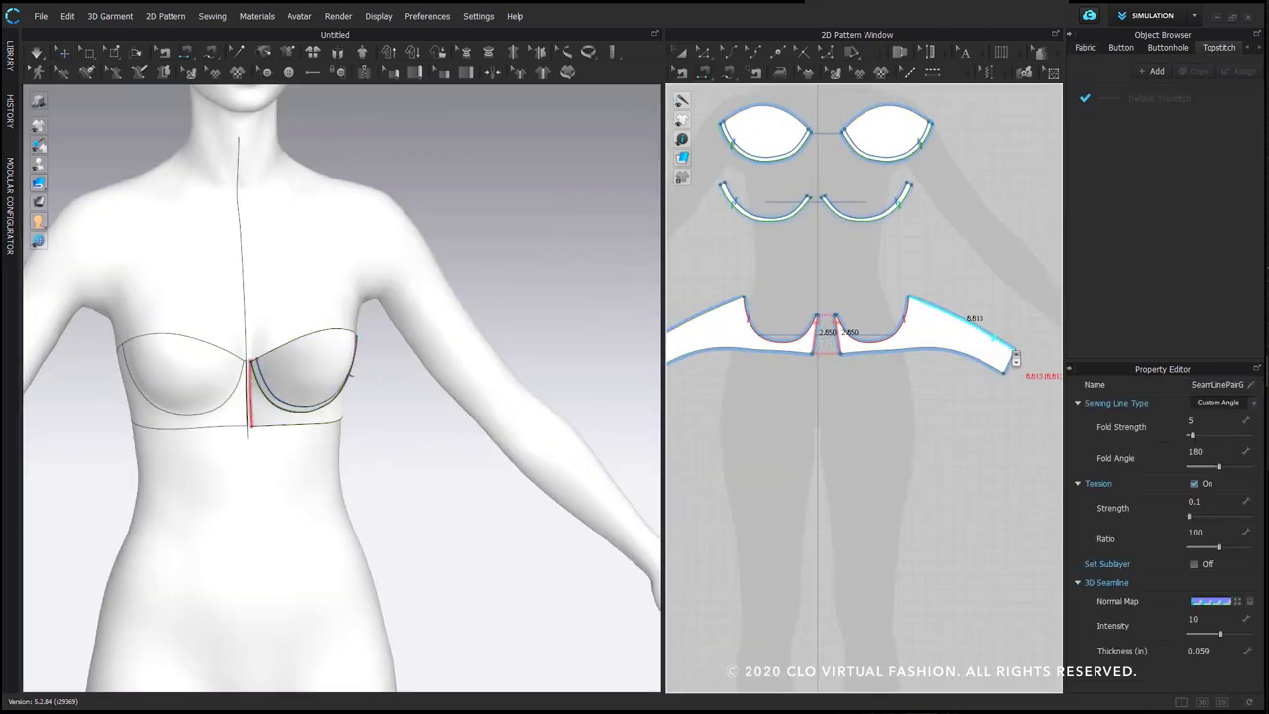
pyautogui.click(1011, 362)
pyautogui.moveTo(810, 293); pyautogui.dragTo(961, 290, button='middle')
pyautogui.click(796, 358)
pyautogui.moveTo(816, 91); pyautogui.dragTo(721, 115, button='middle')
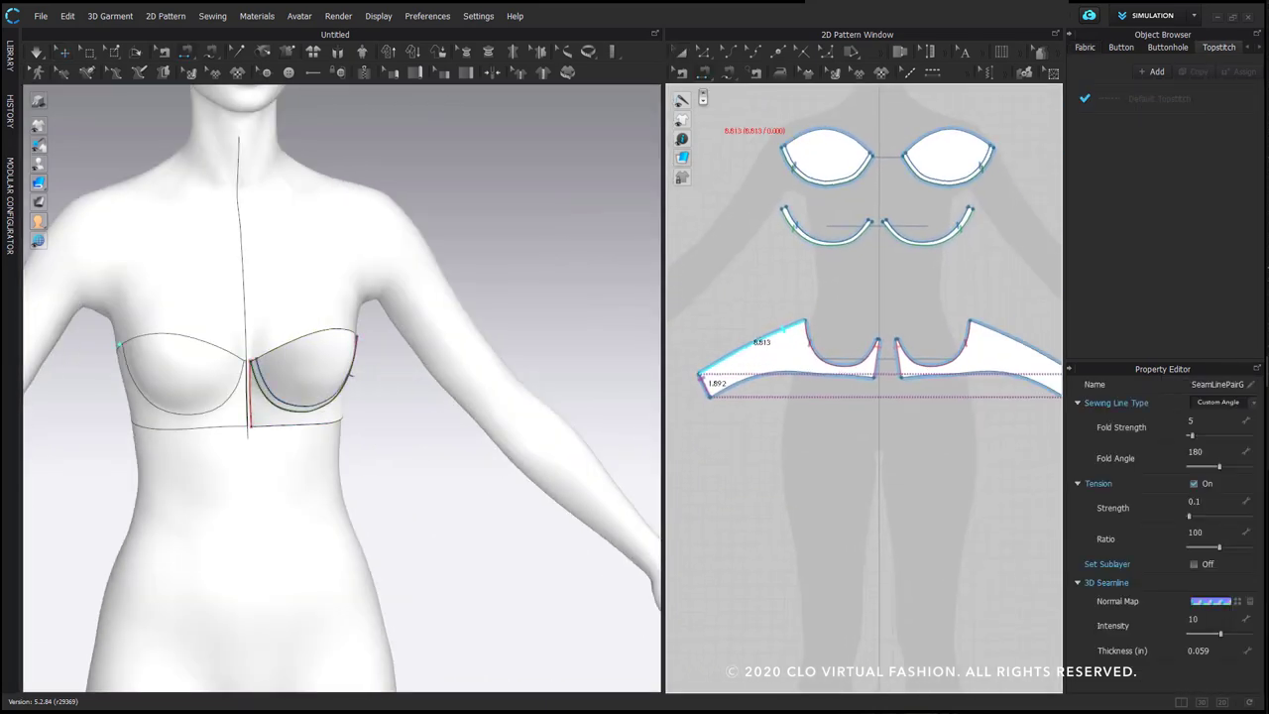
# Check the sewing line type of the mirrored cup-to-underwire seam and the symmetric properties of the cup pattern
pyautogui.press('b')
pyautogui.click(932, 183)
pyautogui.rightClick(932, 188)
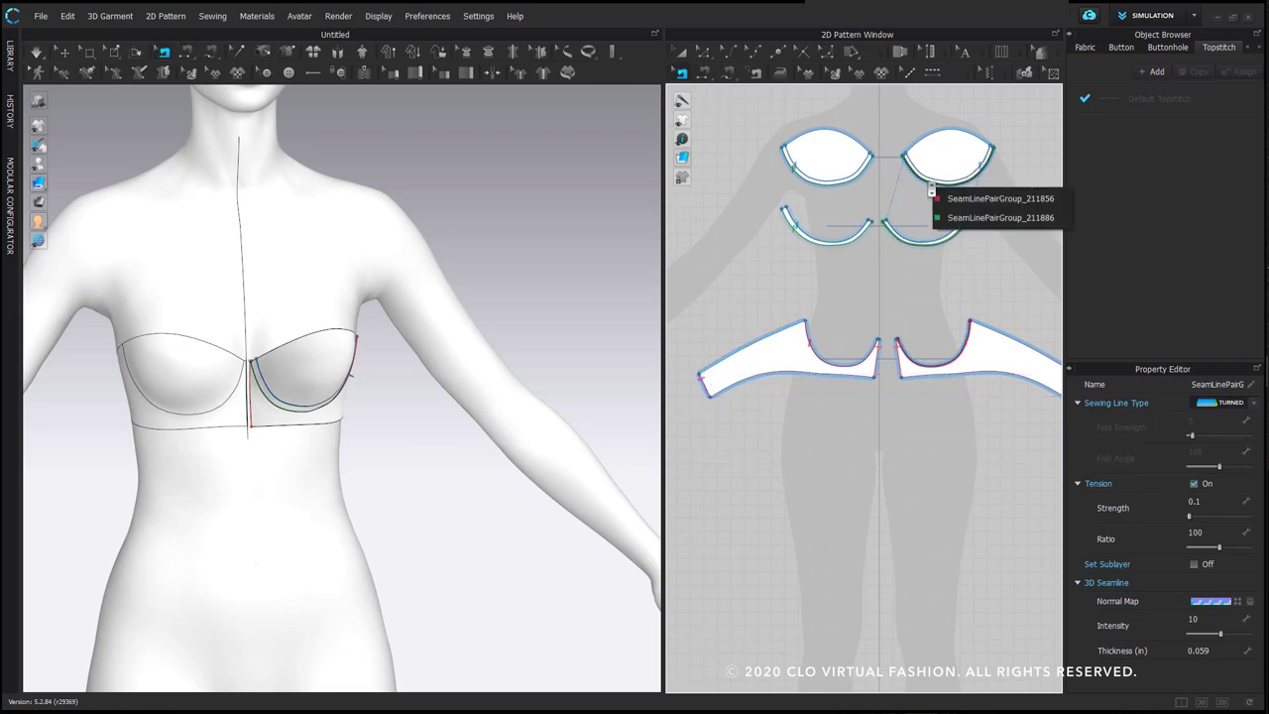
pyautogui.click(986, 224)
pyautogui.moveTo(917, 171); pyautogui.dragTo(827, 194, button='middle')
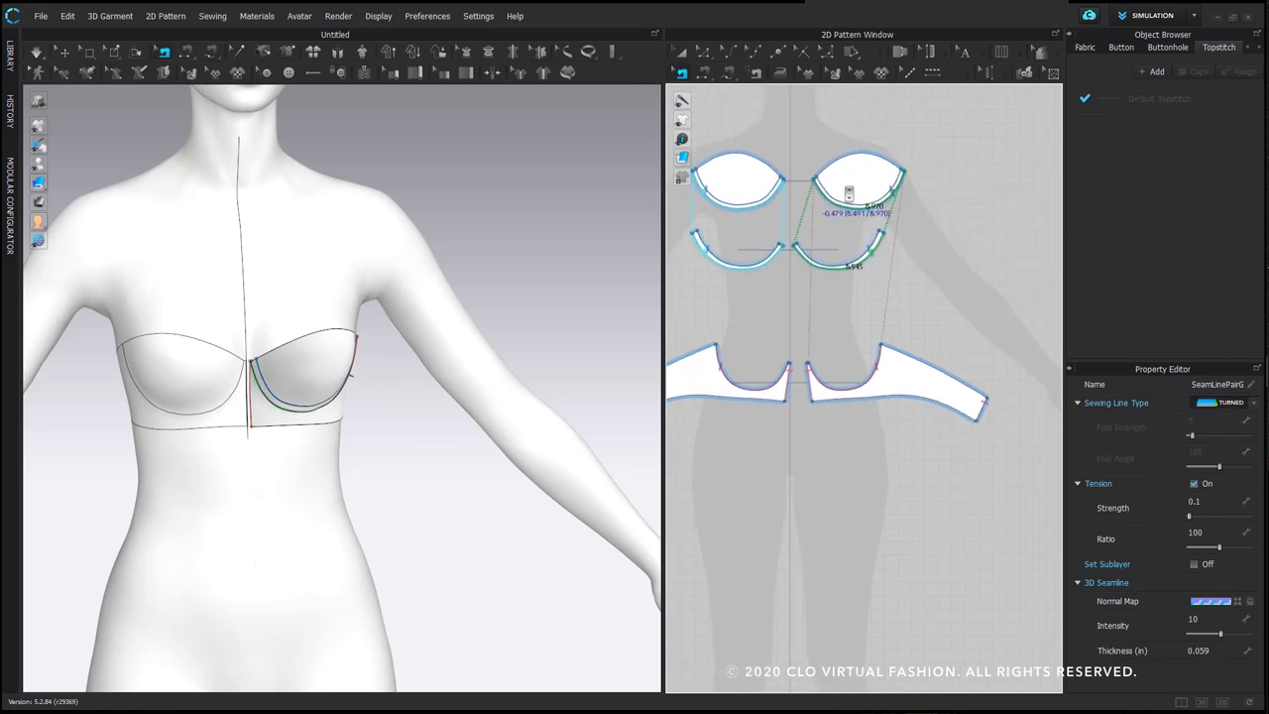
pyautogui.press('a')
pyautogui.click(829, 190)
pyautogui.click(774, 181)
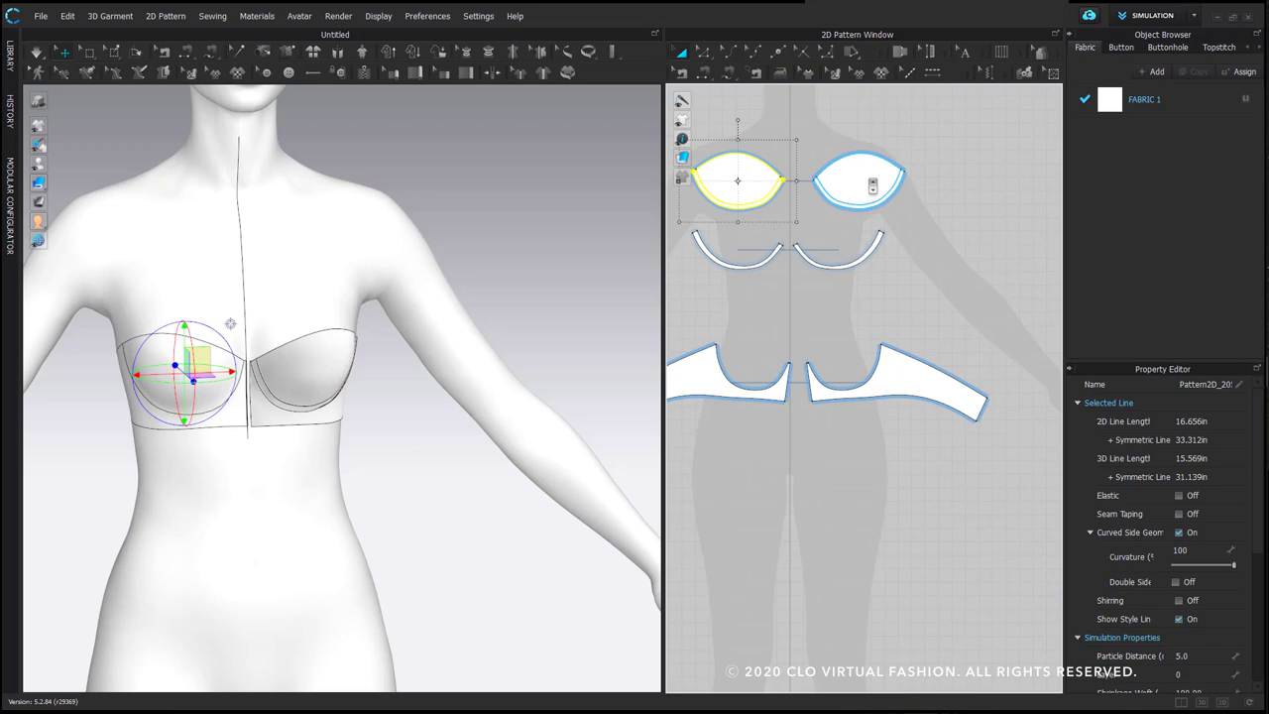
pyautogui.click(970, 289)
# Show all the garment pieces on the avatar again in the 3D window
pyautogui.scroll(4, 313, 317)
pyautogui.moveTo(315, 331); pyautogui.dragTo(337, 388, button='right')
pyautogui.click(220, 339)
pyautogui.moveTo(298, 246); pyautogui.dragTo(345, 254, button='right')
pyautogui.moveTo(38, 126)
pyautogui.click(127, 126)
pyautogui.scroll(-2, 408, 317)
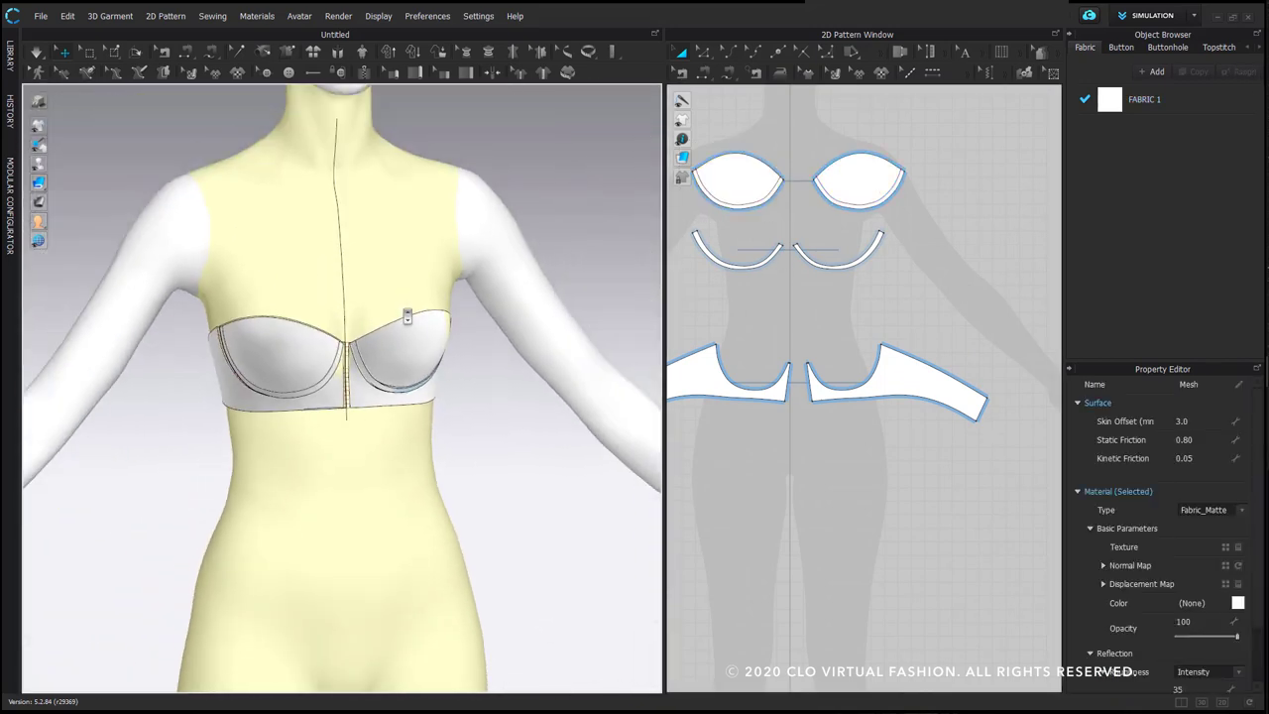
# Simulate the bra on the avatar and pull the mirrored cup's fabric so that it settles over the bust
pyautogui.press('space')
pyautogui.moveTo(583, 335); pyautogui.dragTo(451, 324, button='right')
pyautogui.scroll(3, 436, 329)
pyautogui.press('space')
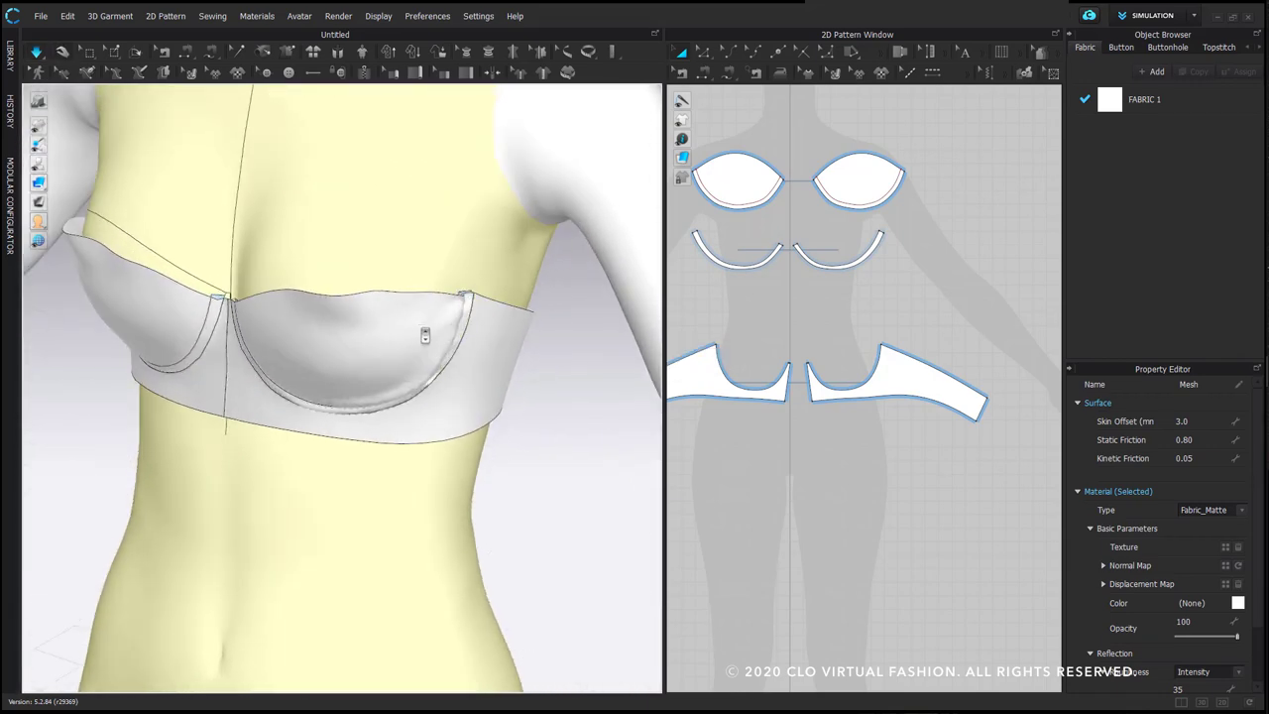
pyautogui.moveTo(425, 334); pyautogui.dragTo(431, 340)
pyautogui.moveTo(419, 360); pyautogui.dragTo(467, 331, button='right')
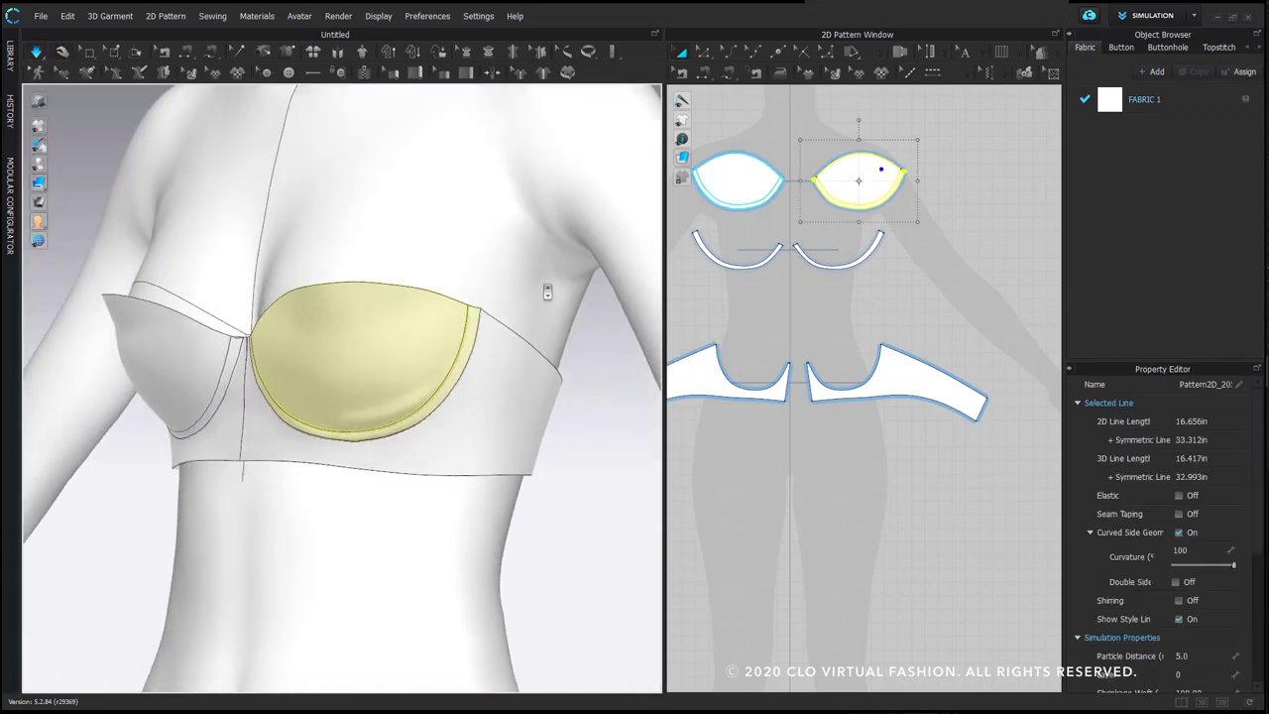
# Select both cup patterns and widen the 2D Pattern Window to show all the pieces
pyautogui.click(783, 165)
pyautogui.click(744, 193)
pyautogui.keyDown('shift'); pyautogui.click(885, 187); pyautogui.keyUp('shift')
pyautogui.scroll(-3, 885, 212)
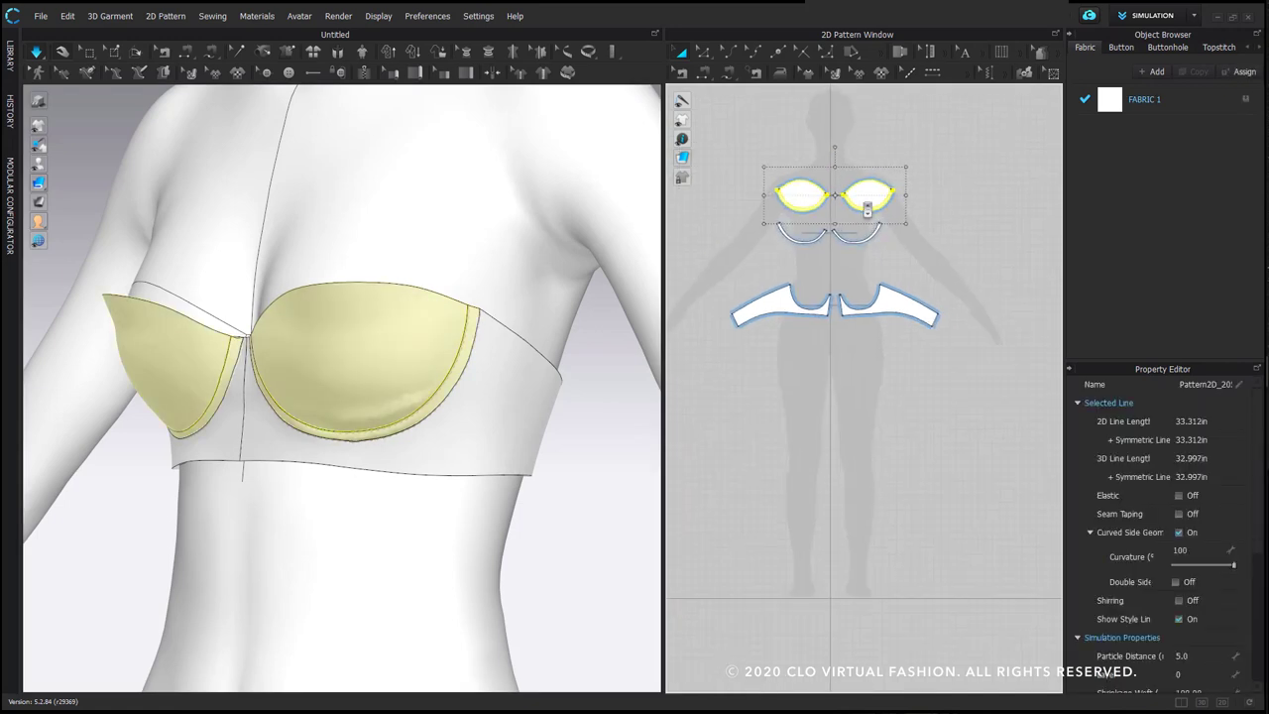
pyautogui.moveTo(830, 235); pyautogui.dragTo(808, 185, button='middle')
pyautogui.scroll(-1, 723, 226)
pyautogui.moveTo(670, 198); pyautogui.dragTo(622, 213)
pyautogui.scroll(1, 742, 288)
pyautogui.moveTo(742, 289); pyautogui.dragTo(738, 328, button='middle')
pyautogui.scroll(3, 756, 283)
pyautogui.click(828, 179)
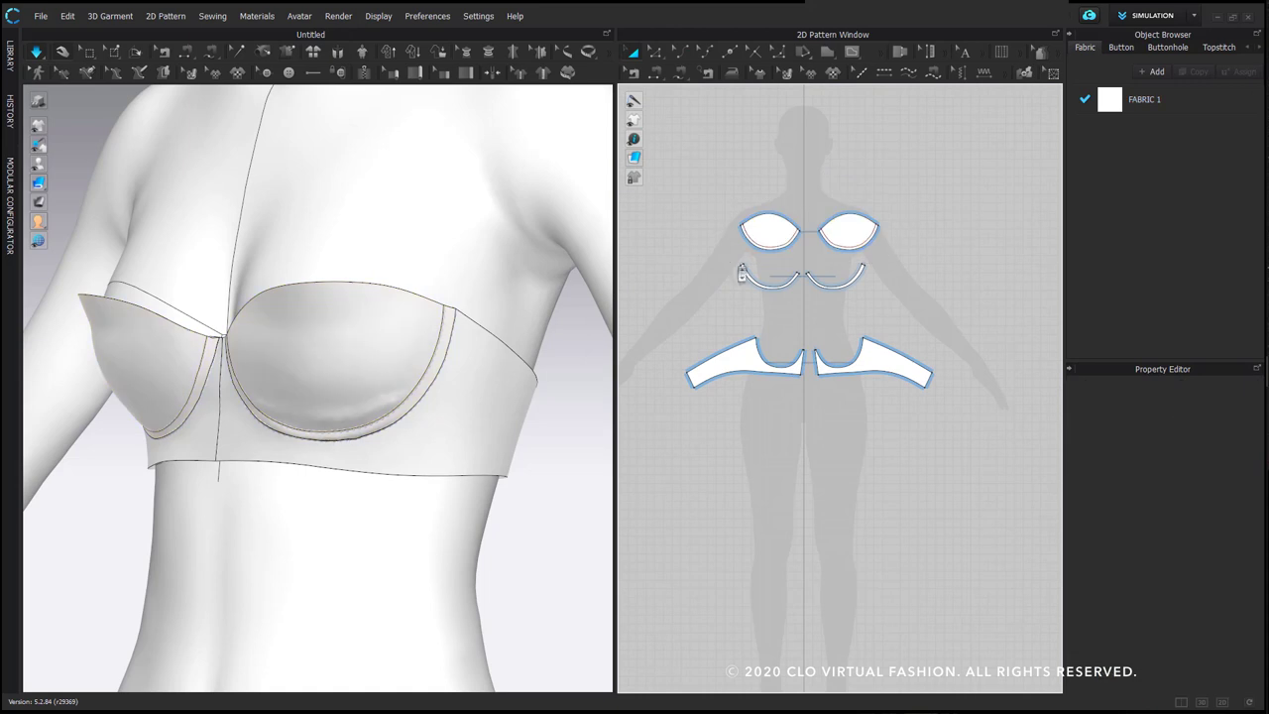
# Check the particle distance in the properties of the cup, underwire and band patterns
pyautogui.click(778, 234)
pyautogui.click(835, 278)
pyautogui.click(882, 369)
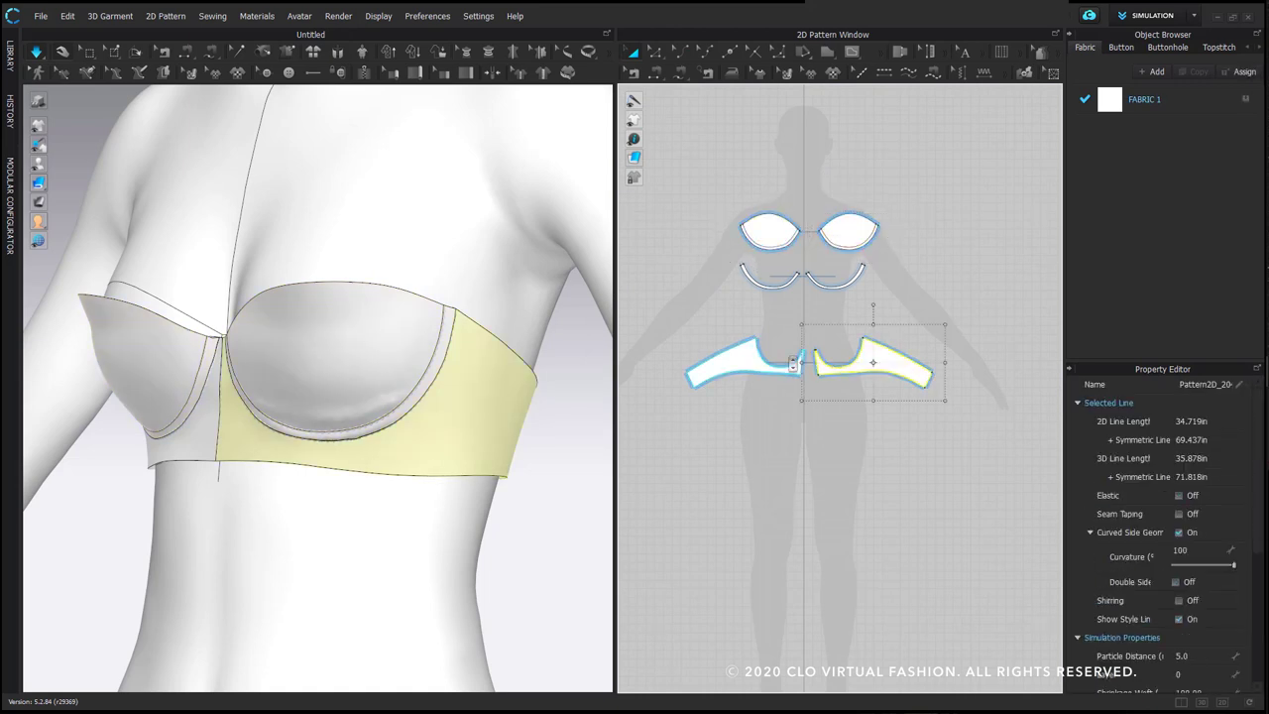
pyautogui.click(739, 369)
pyautogui.click(759, 282)
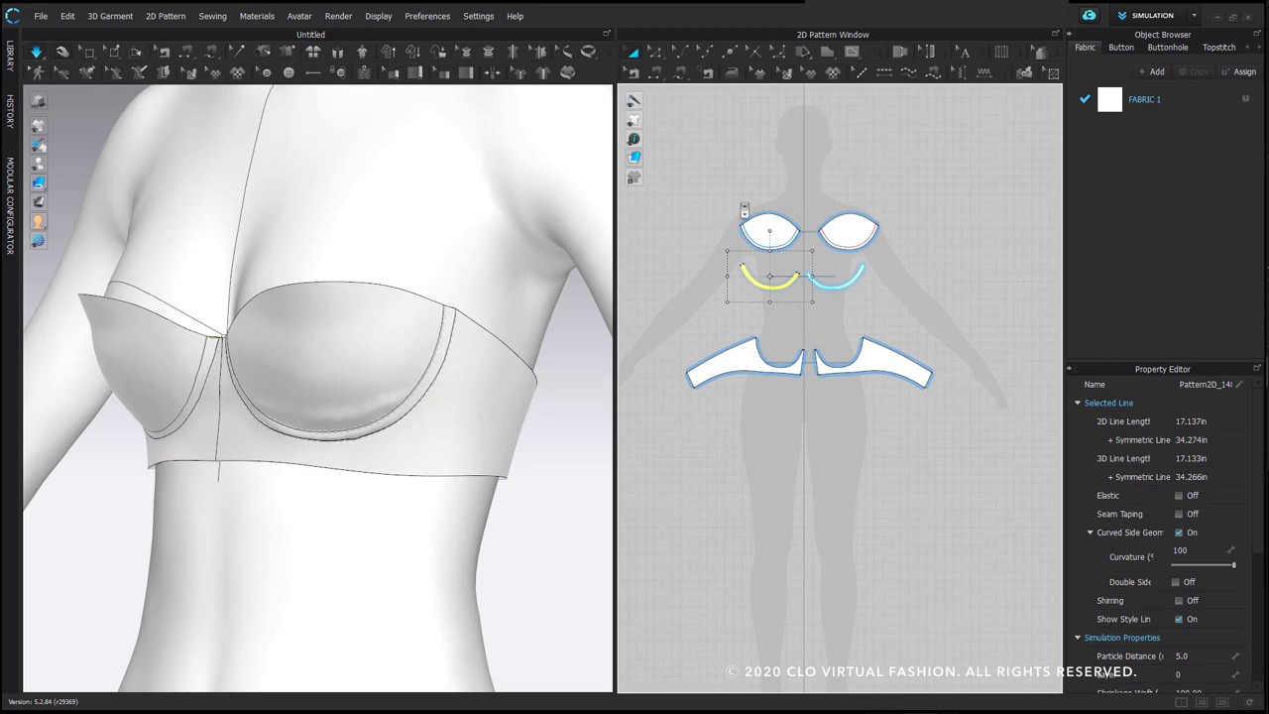
pyautogui.click(748, 199)
# Look up the Default Particle Distance in the 2D section of the User Settings
pyautogui.click(478, 16)
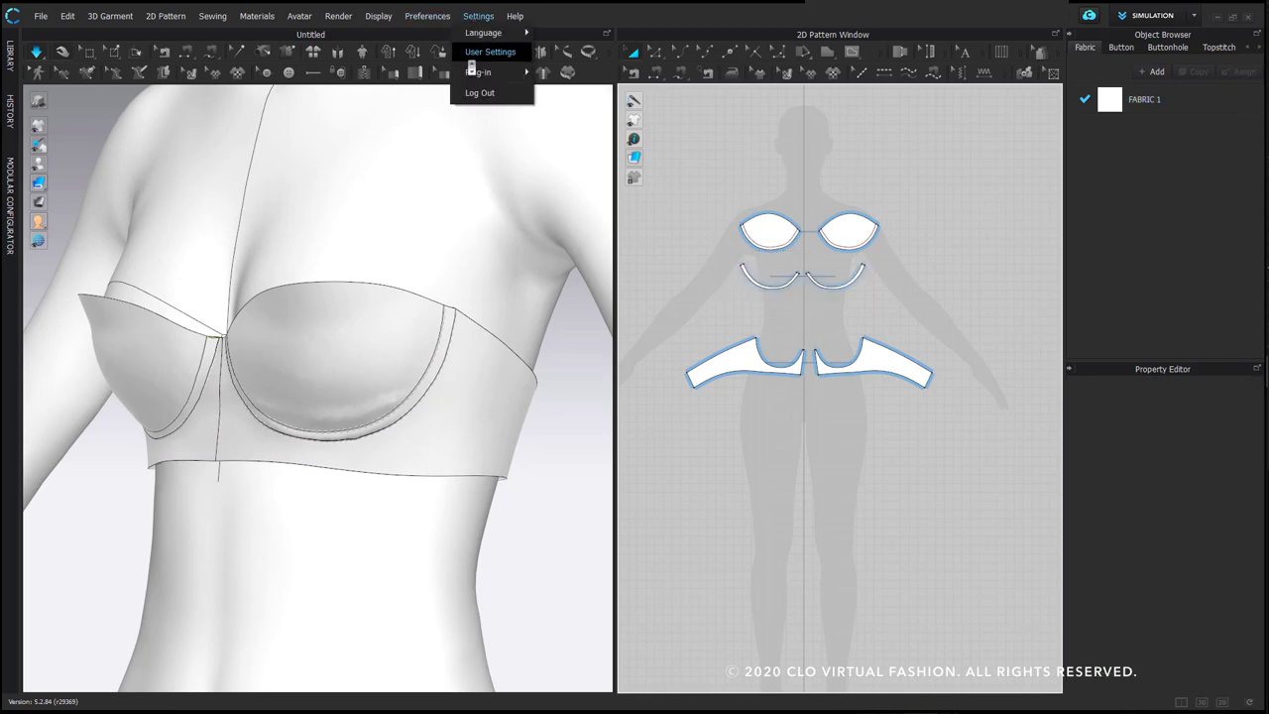
pyautogui.click(473, 55)
pyautogui.moveTo(547, 107); pyautogui.dragTo(334, 160)
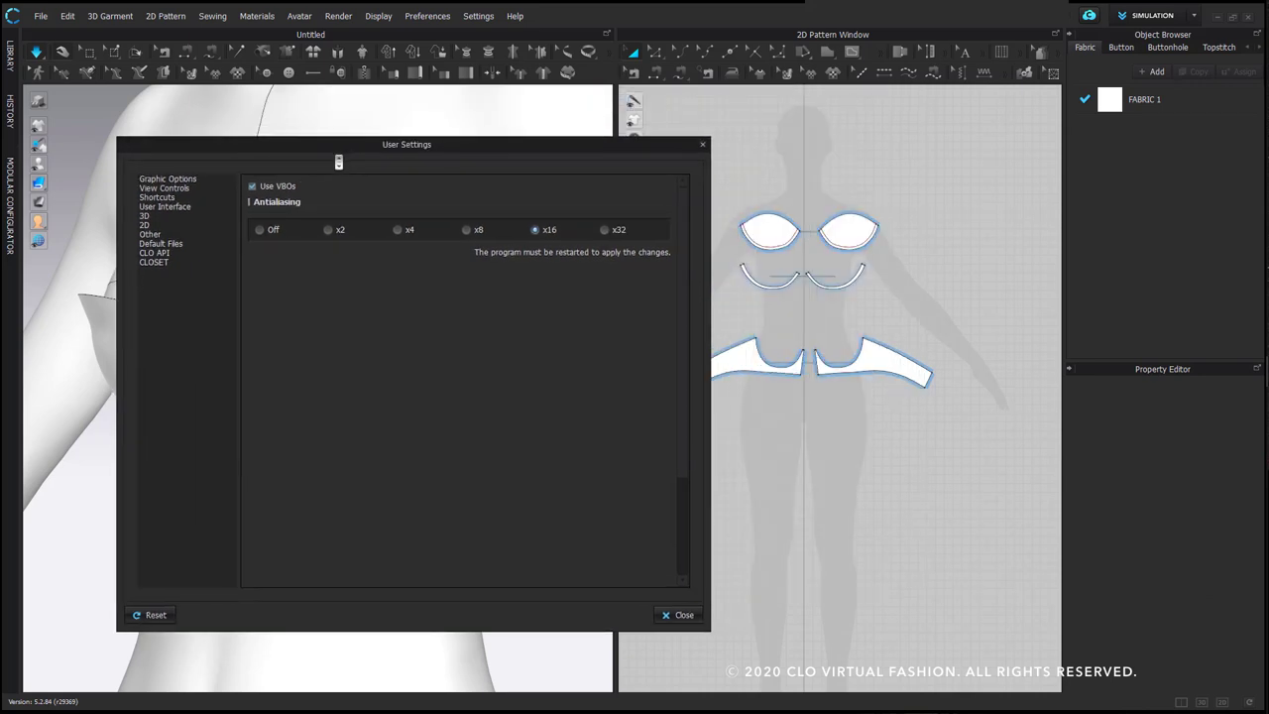
pyautogui.click(179, 226)
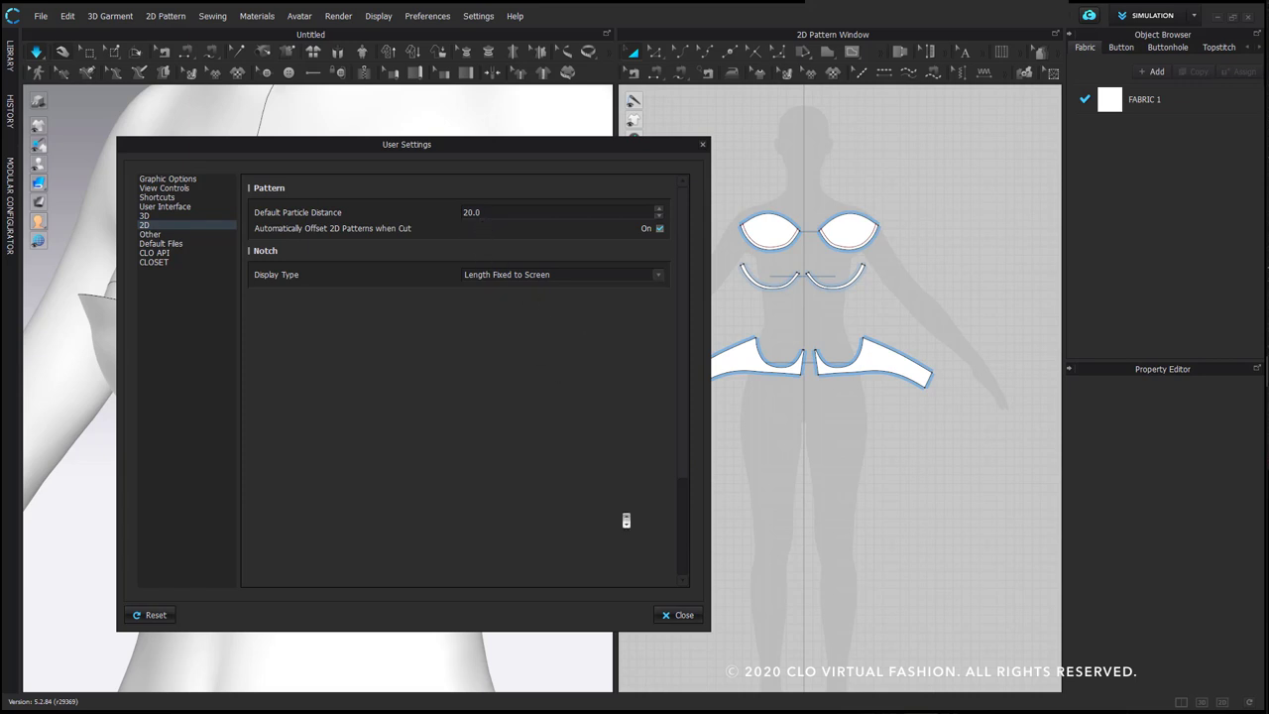
pyautogui.click(674, 615)
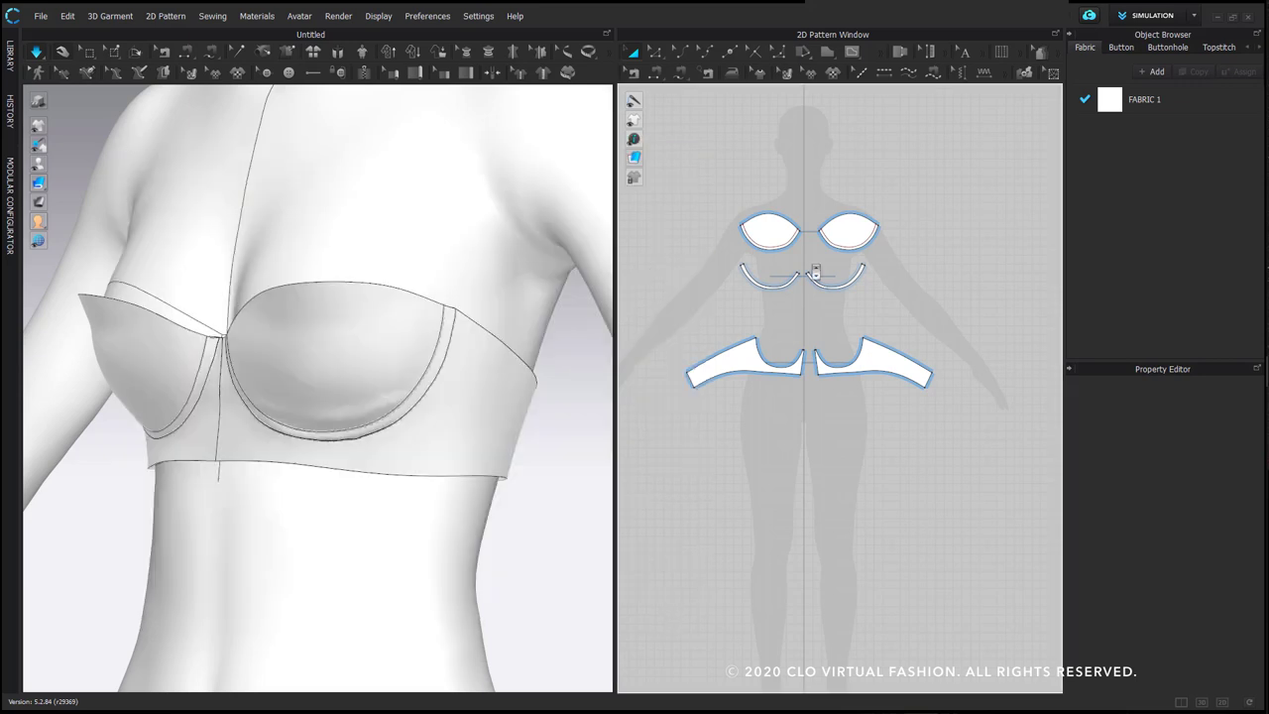
# Stop the simulation and set the avatar's Skin Offset to 1 mm
pyautogui.moveTo(265, 270); pyautogui.dragTo(417, 332, button='right')
pyautogui.moveTo(247, 351); pyautogui.dragTo(320, 344, button='right')
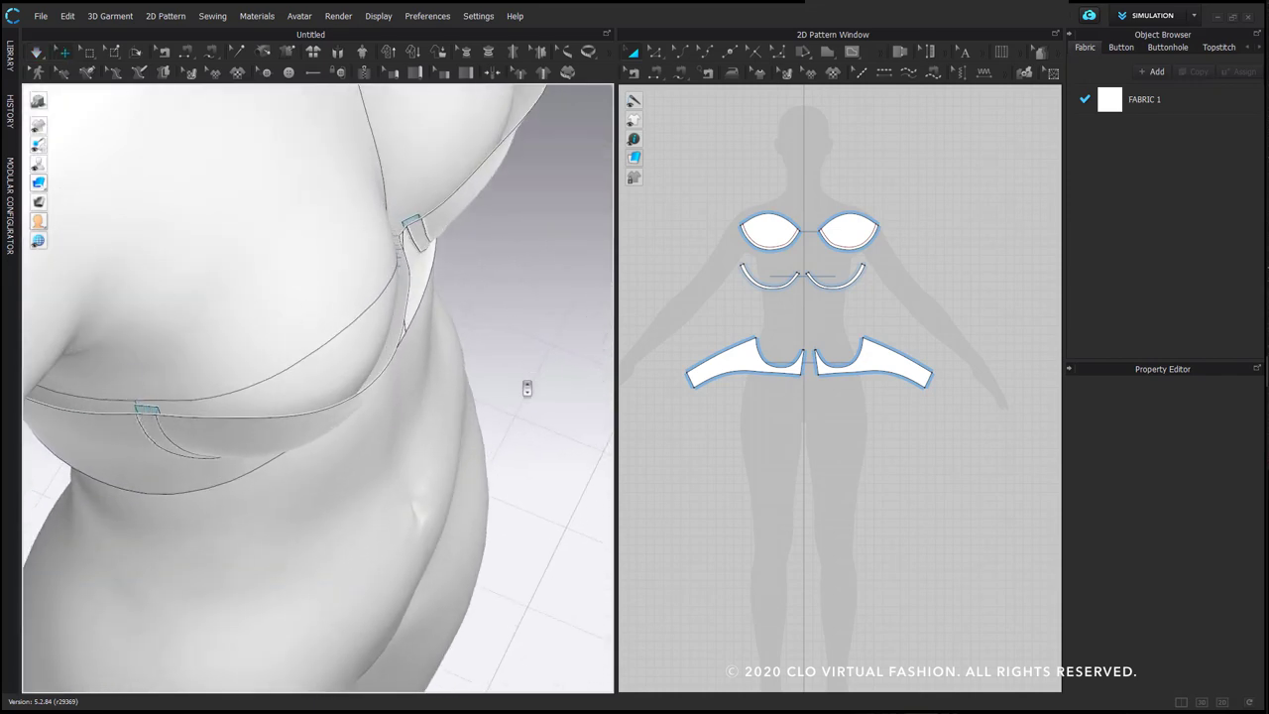
pyautogui.moveTo(547, 387); pyautogui.dragTo(422, 363, button='right')
pyautogui.press('space')
pyautogui.click(356, 296)
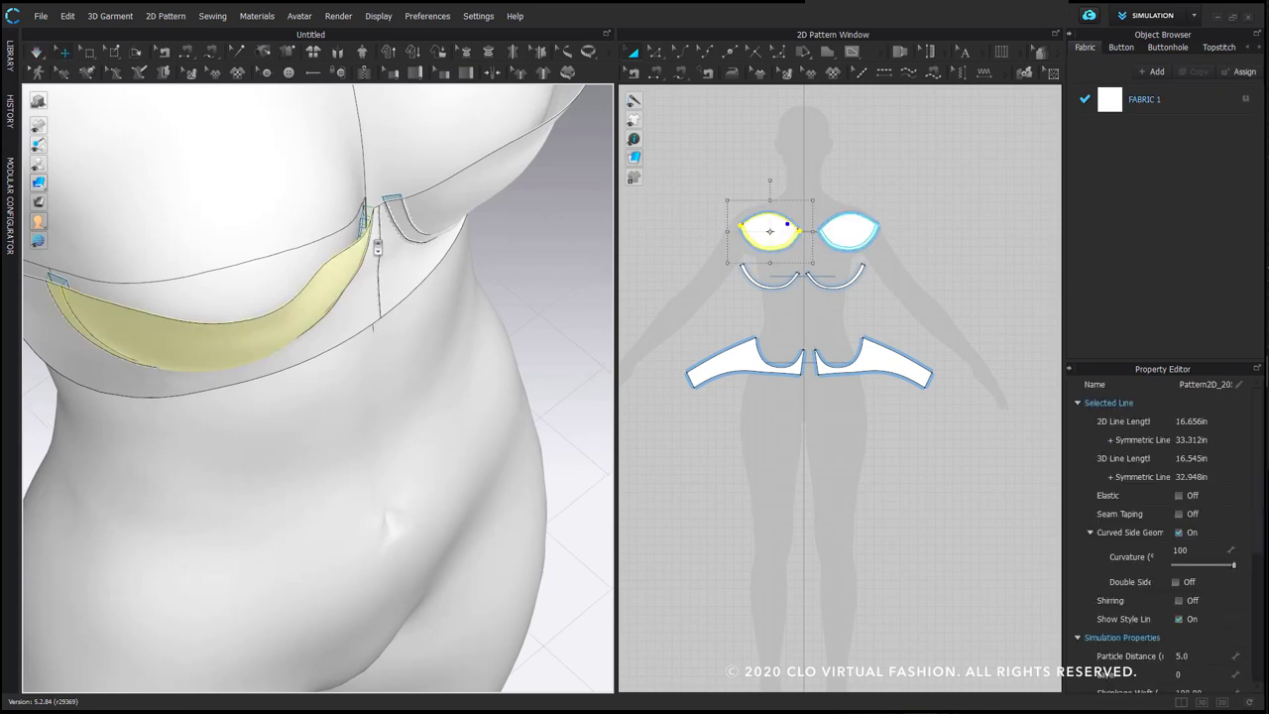
pyautogui.click(417, 357)
pyautogui.click(1184, 421)
pyautogui.write('1')
pyautogui.press('Return')
# Examine how the underwire, cups and band sit against the avatar's skin around the centre front
pyautogui.moveTo(317, 168); pyautogui.dragTo(400, 201, button='right')
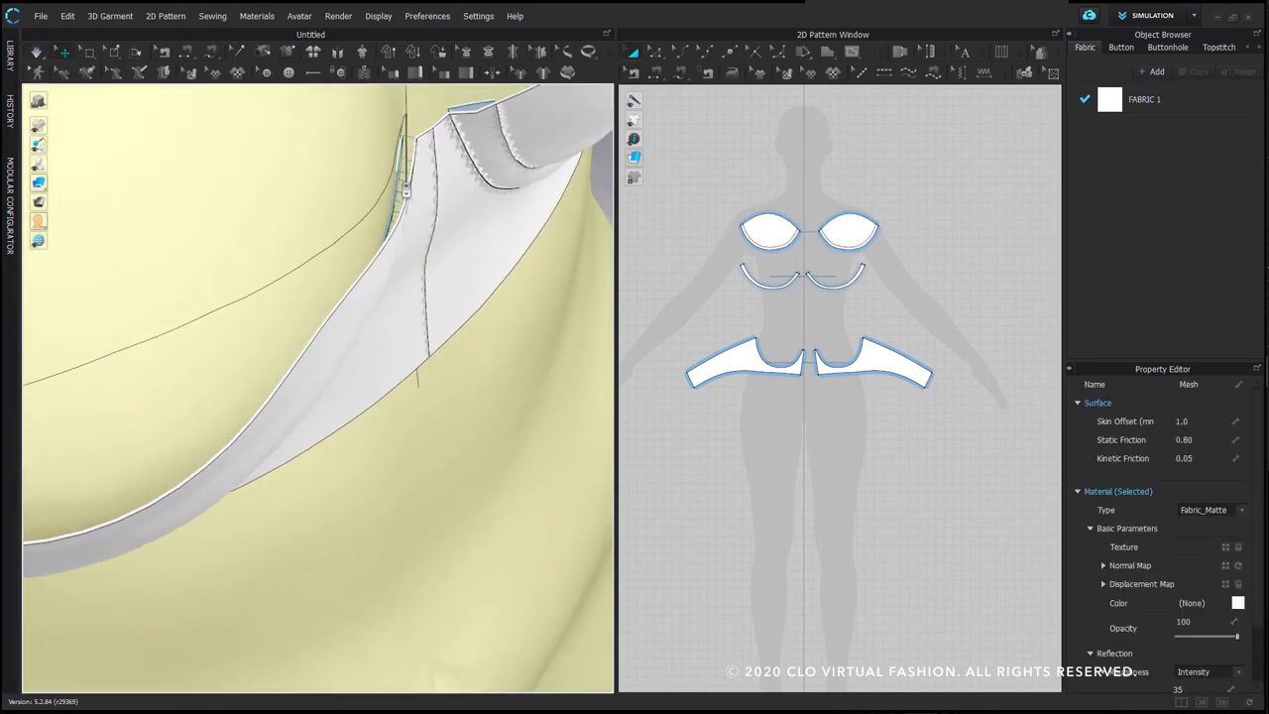
pyautogui.click(403, 173)
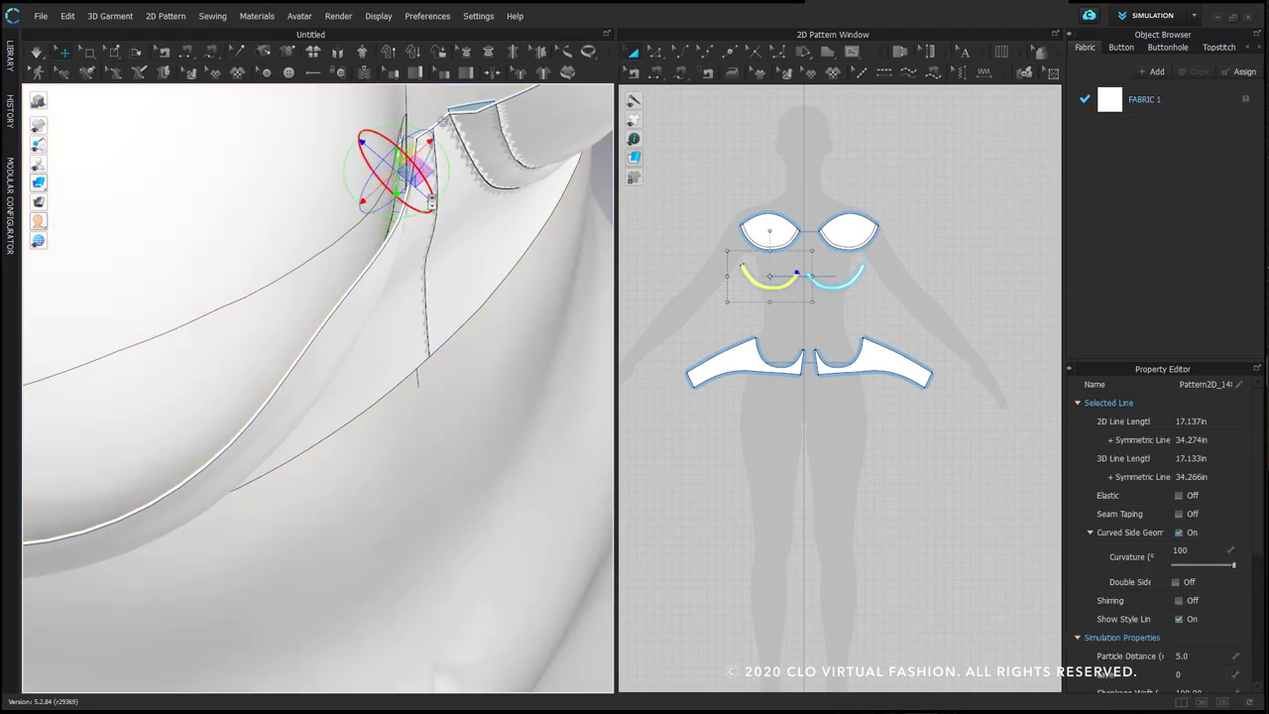
pyautogui.moveTo(356, 253); pyautogui.dragTo(347, 244, button='right')
pyautogui.click(281, 194)
pyautogui.moveTo(281, 193); pyautogui.dragTo(422, 164, button='right')
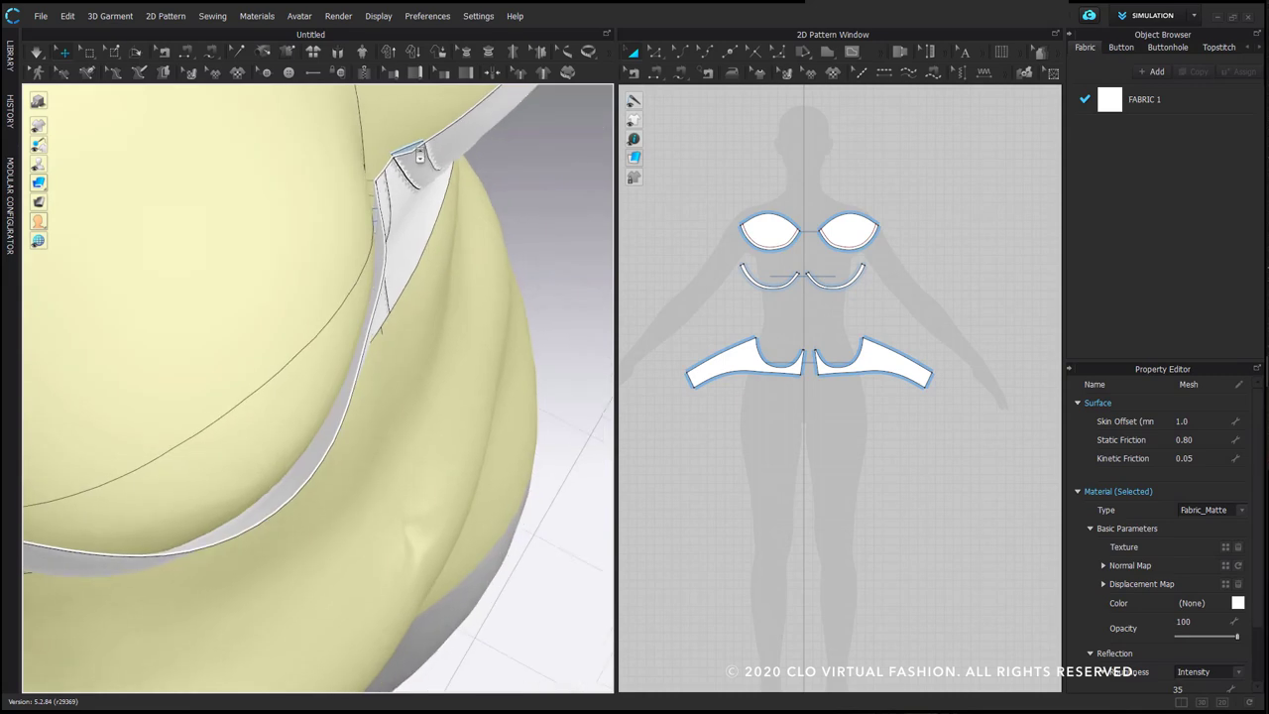
pyautogui.click(781, 294)
pyautogui.moveTo(286, 260); pyautogui.dragTo(224, 273, button='right')
pyautogui.moveTo(358, 357); pyautogui.dragTo(269, 238, button='right')
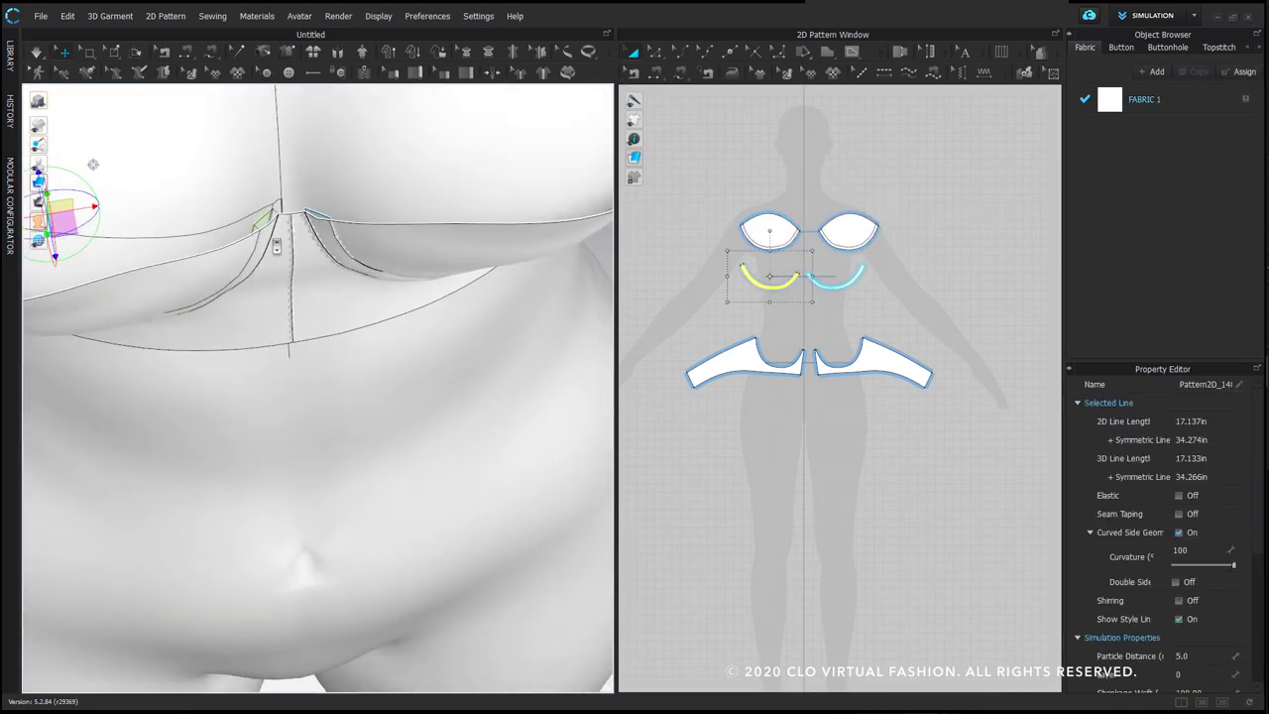
pyautogui.scroll(-3, 268, 238)
# Try a Skin Offset of 3 mm on the avatar, then set it back to 1 mm
pyautogui.click(286, 242)
pyautogui.scroll(2, 287, 242)
pyautogui.moveTo(301, 287); pyautogui.dragTo(368, 287, button='right')
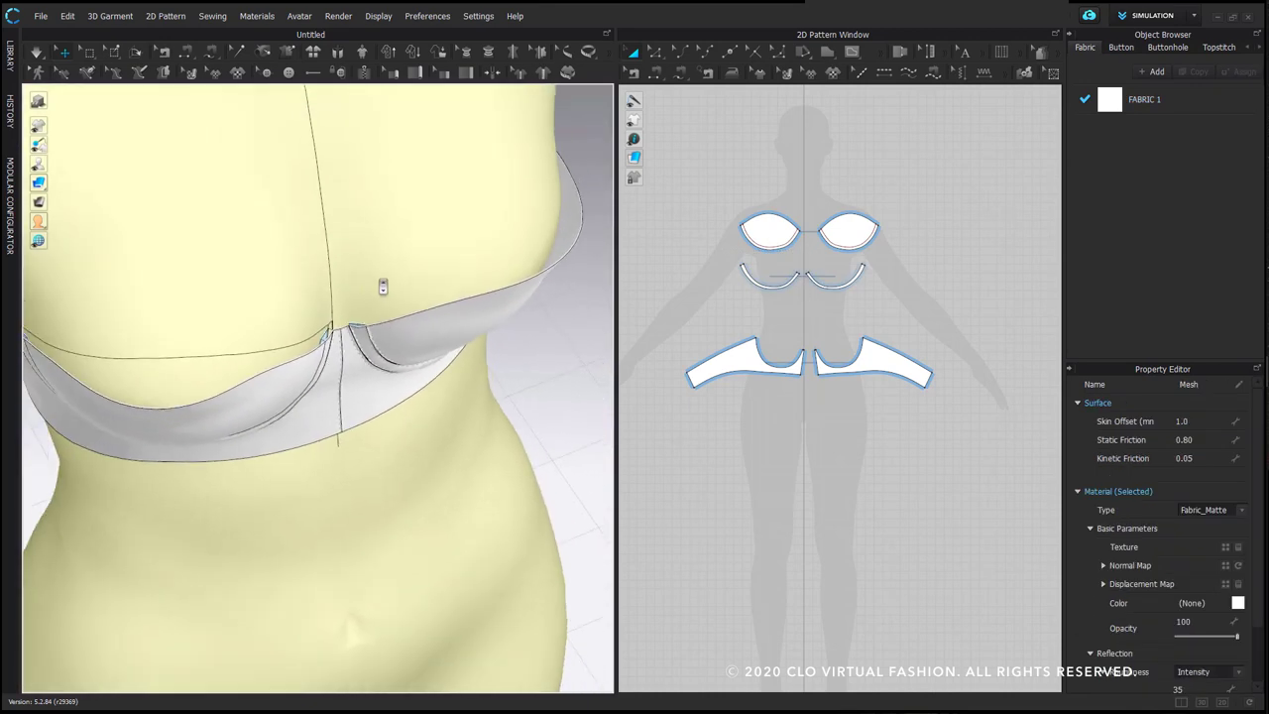
pyautogui.click(1208, 432)
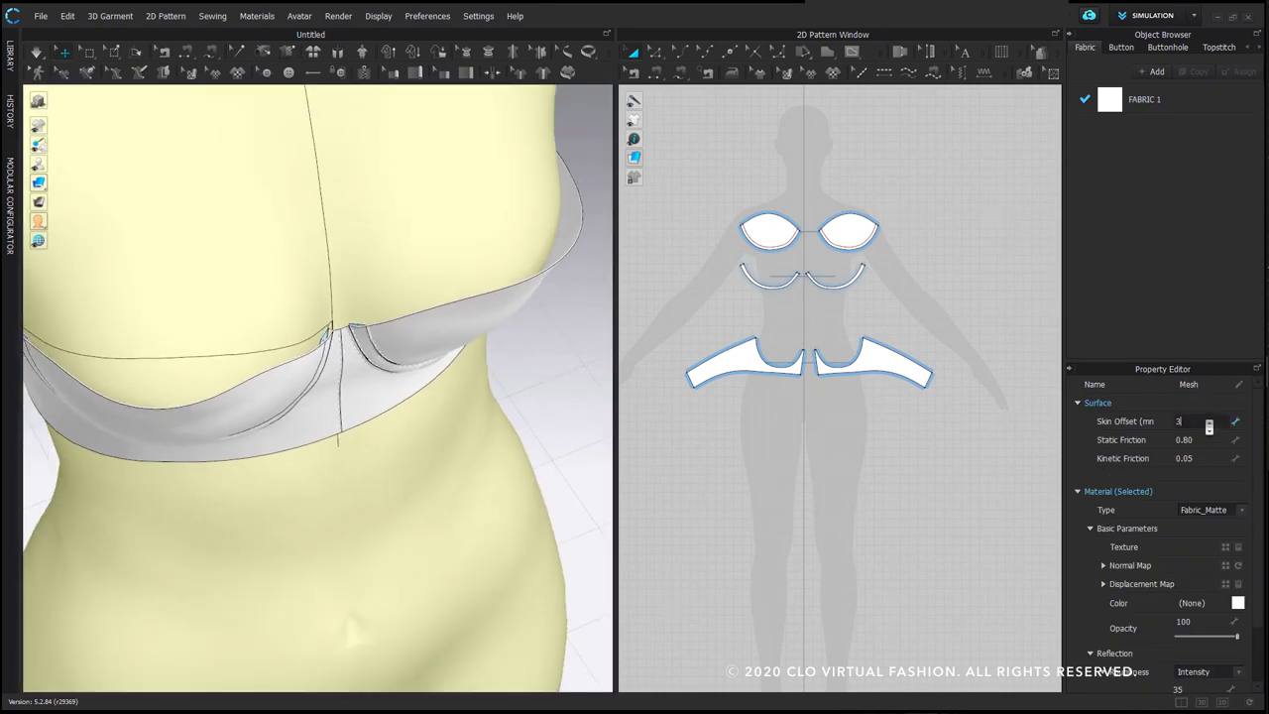
pyautogui.moveTo(359, 389); pyautogui.dragTo(373, 309, button='right')
pyautogui.click(1221, 433)
pyautogui.write('1')
pyautogui.press('Return')
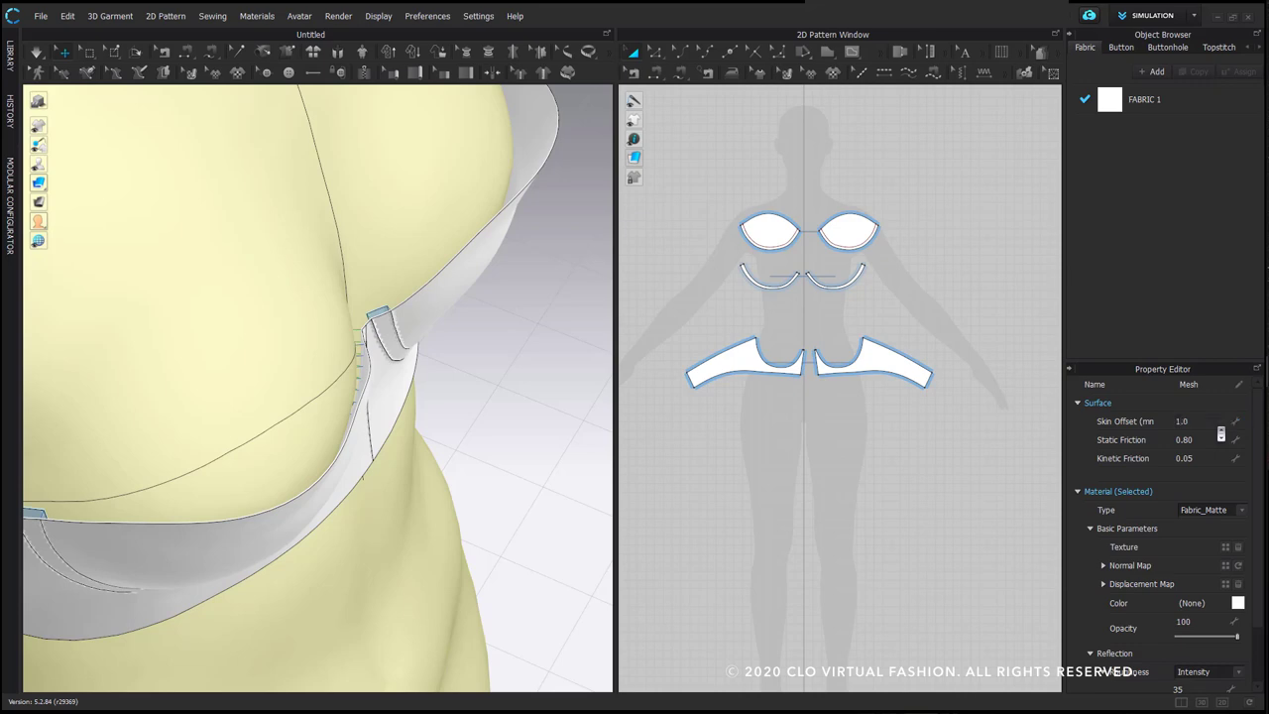
# Set the Add'l Thickness - Collision of the cups and underwires to 0.2 mm
pyautogui.moveTo(547, 363); pyautogui.dragTo(467, 388, button='right')
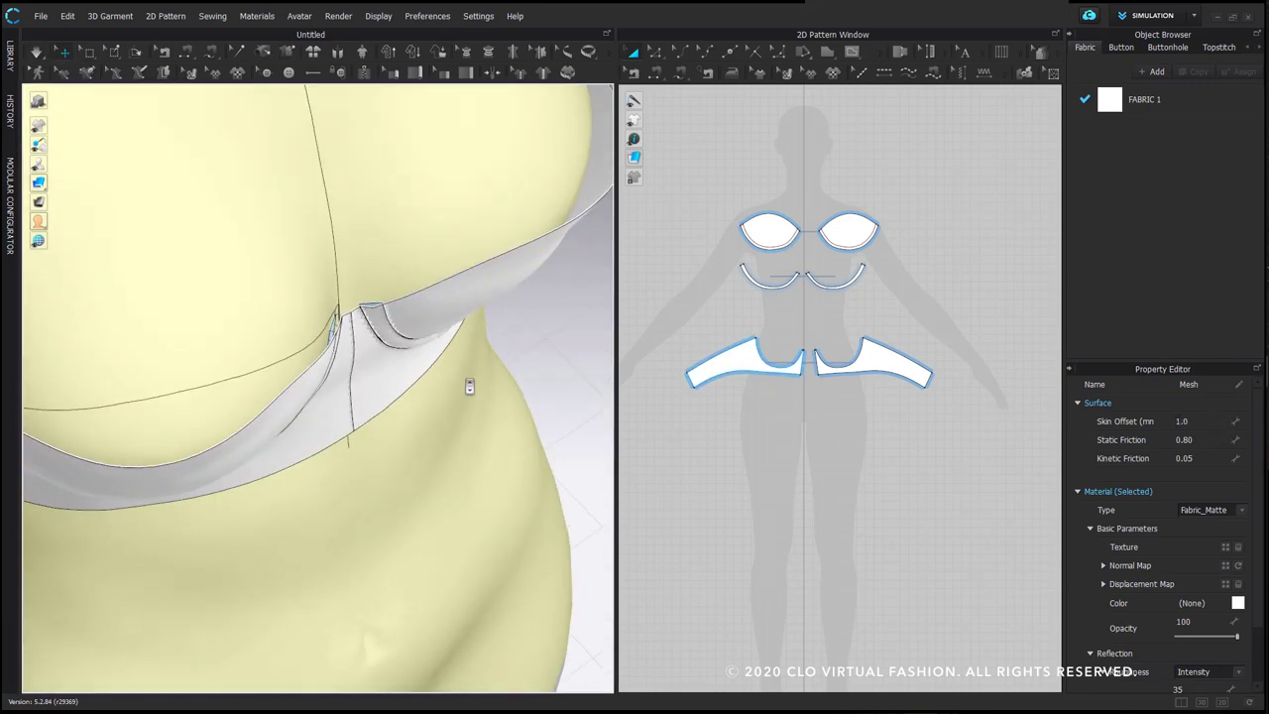
pyautogui.click(790, 286)
pyautogui.keyDown('shift'); pyautogui.click(827, 287); pyautogui.keyUp('shift')
pyautogui.moveTo(378, 295); pyautogui.dragTo(355, 351, button='right')
pyautogui.moveTo(330, 322); pyautogui.dragTo(331, 322)
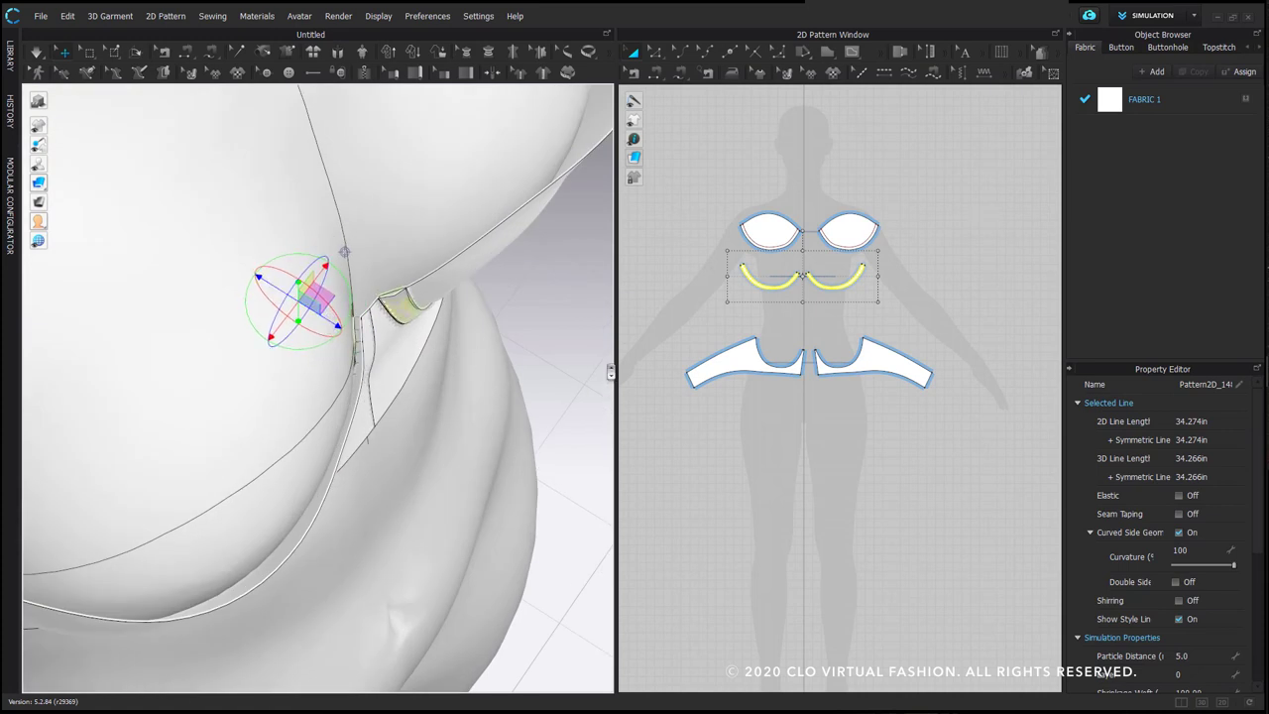
pyautogui.click(872, 317)
pyautogui.moveTo(696, 179); pyautogui.dragTo(937, 337)
pyautogui.moveTo(371, 341); pyautogui.dragTo(339, 297, button='right')
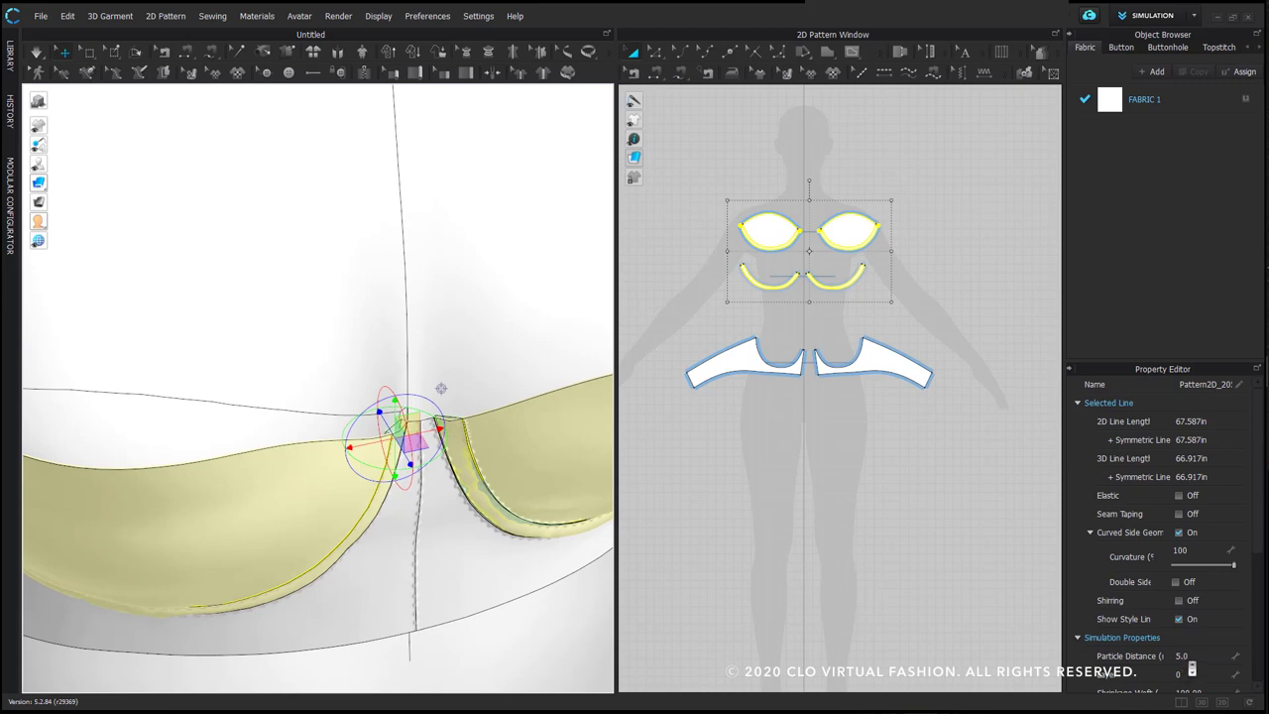
pyautogui.scroll(-5, 1180, 665)
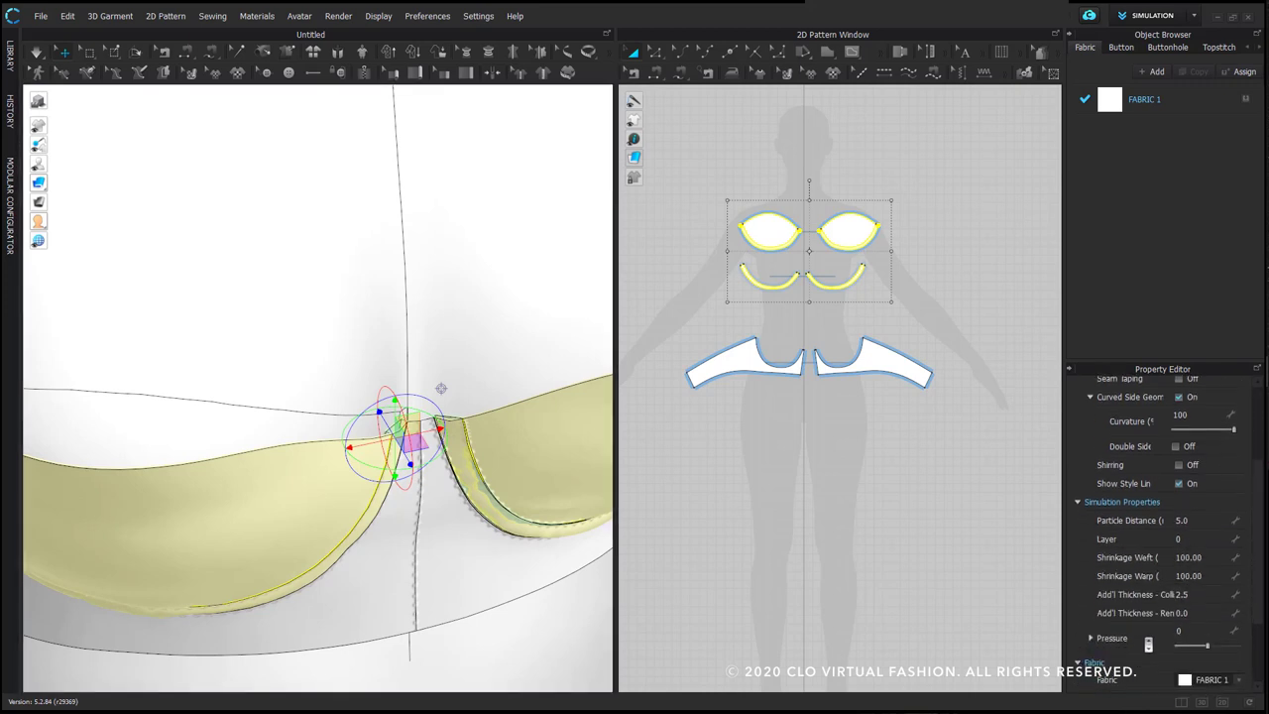
pyautogui.moveTo(1067, 573); pyautogui.dragTo(1015, 589)
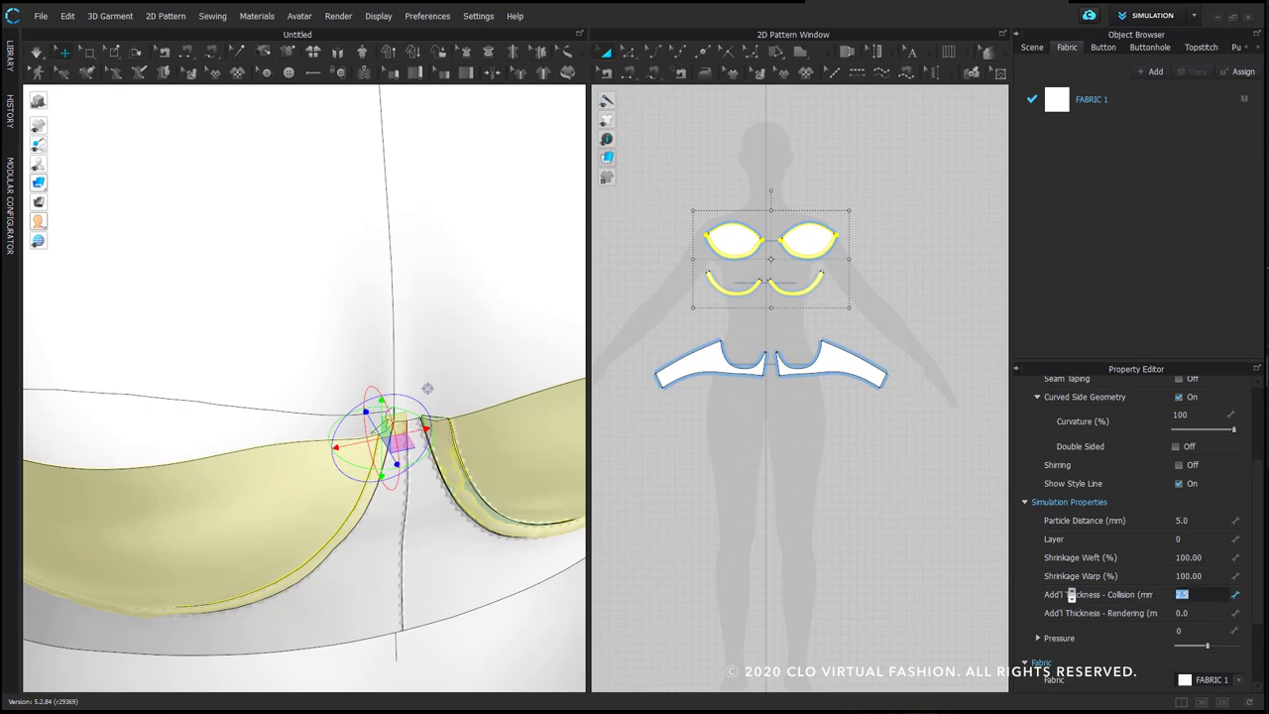
pyautogui.moveTo(370, 471); pyautogui.dragTo(437, 296, button='right')
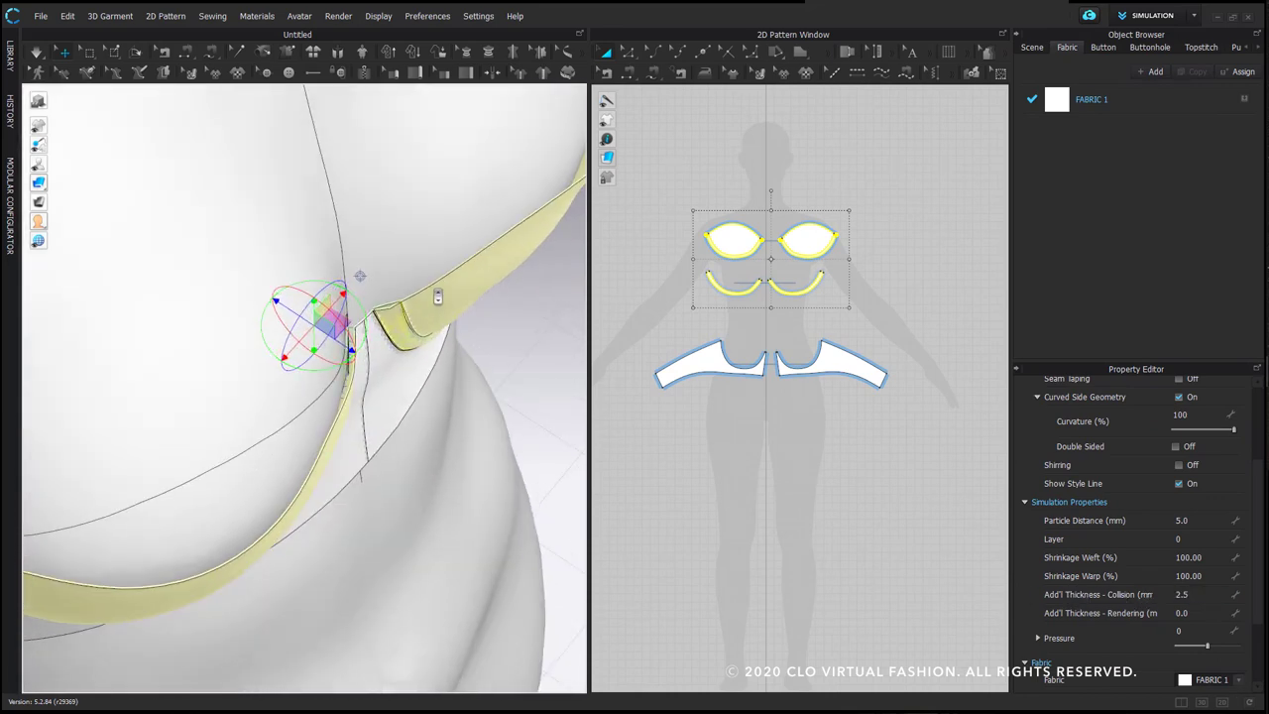
pyautogui.click(1212, 595)
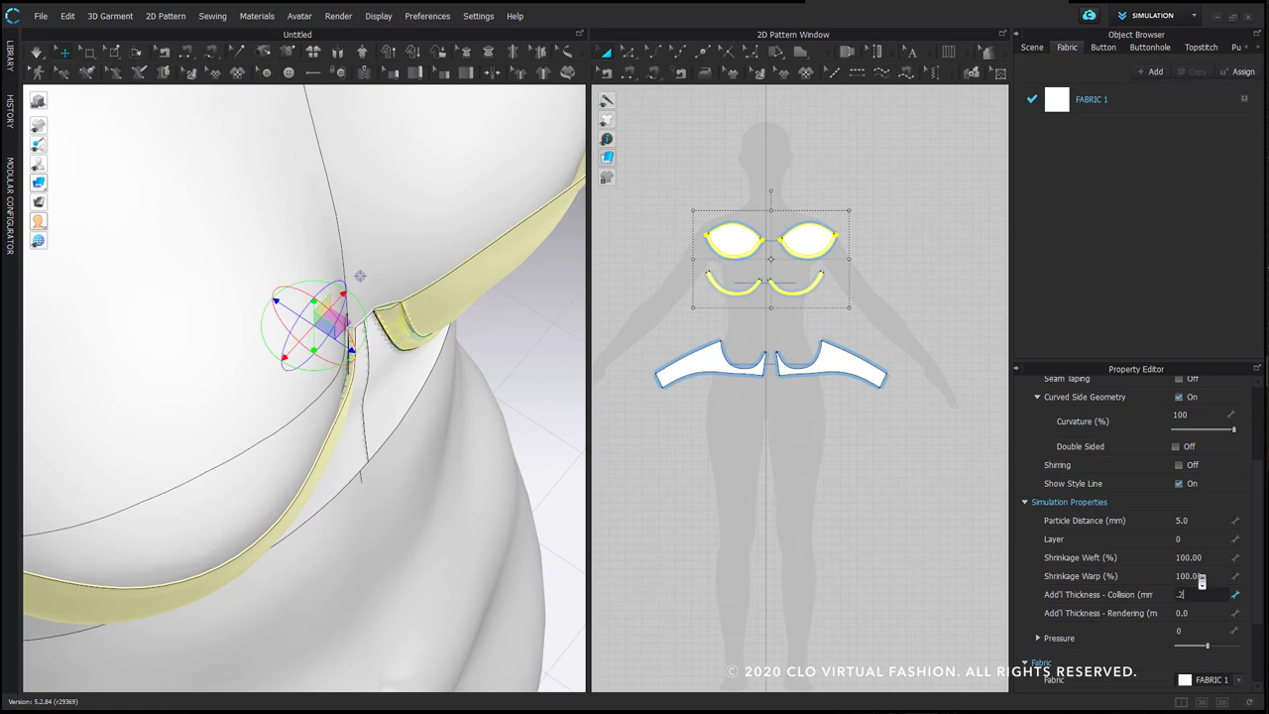
pyautogui.click(370, 216)
# Simulate the bra and examine how closely the cups and underwires sit against the avatar
pyautogui.moveTo(371, 215); pyautogui.dragTo(368, 268, button='right')
pyautogui.press('space')
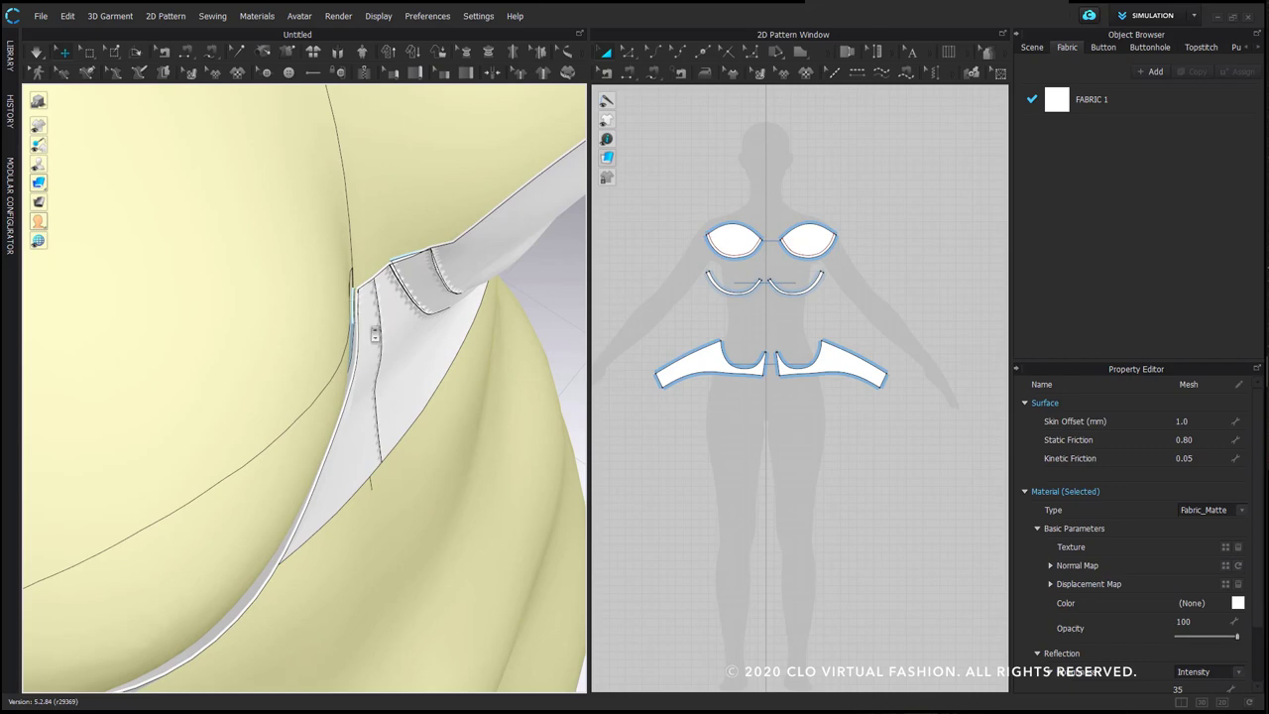
pyautogui.moveTo(433, 314); pyautogui.dragTo(435, 353, button='right')
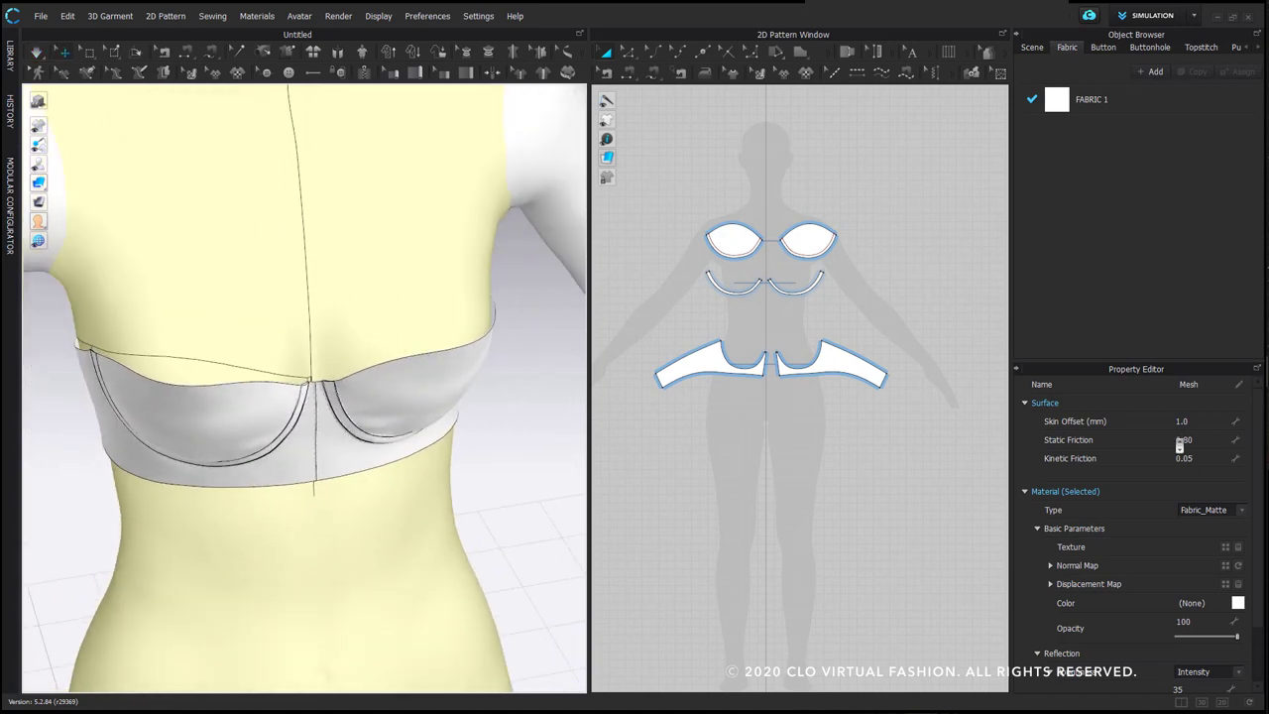
# Check the Add'l Thickness - Collision across all bra pattern pieces
pyautogui.moveTo(620, 198); pyautogui.dragTo(981, 459)
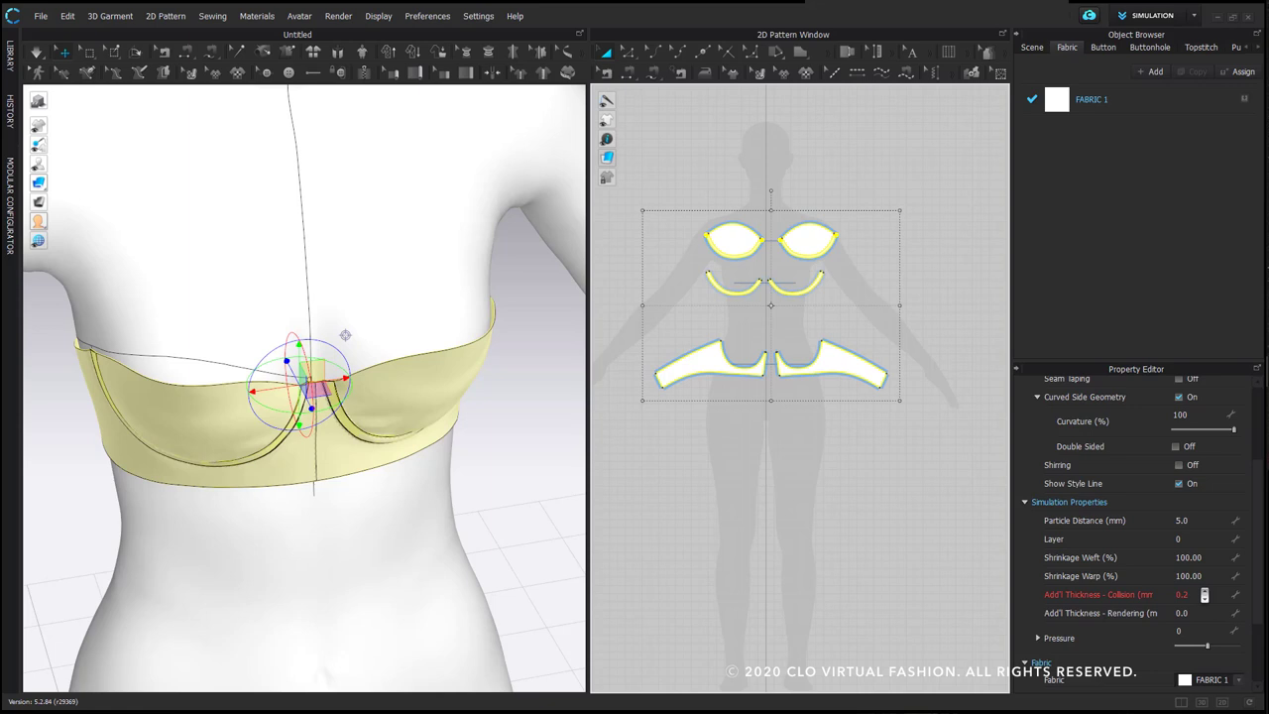
pyautogui.moveTo(624, 200); pyautogui.dragTo(949, 420)
pyautogui.click(882, 197)
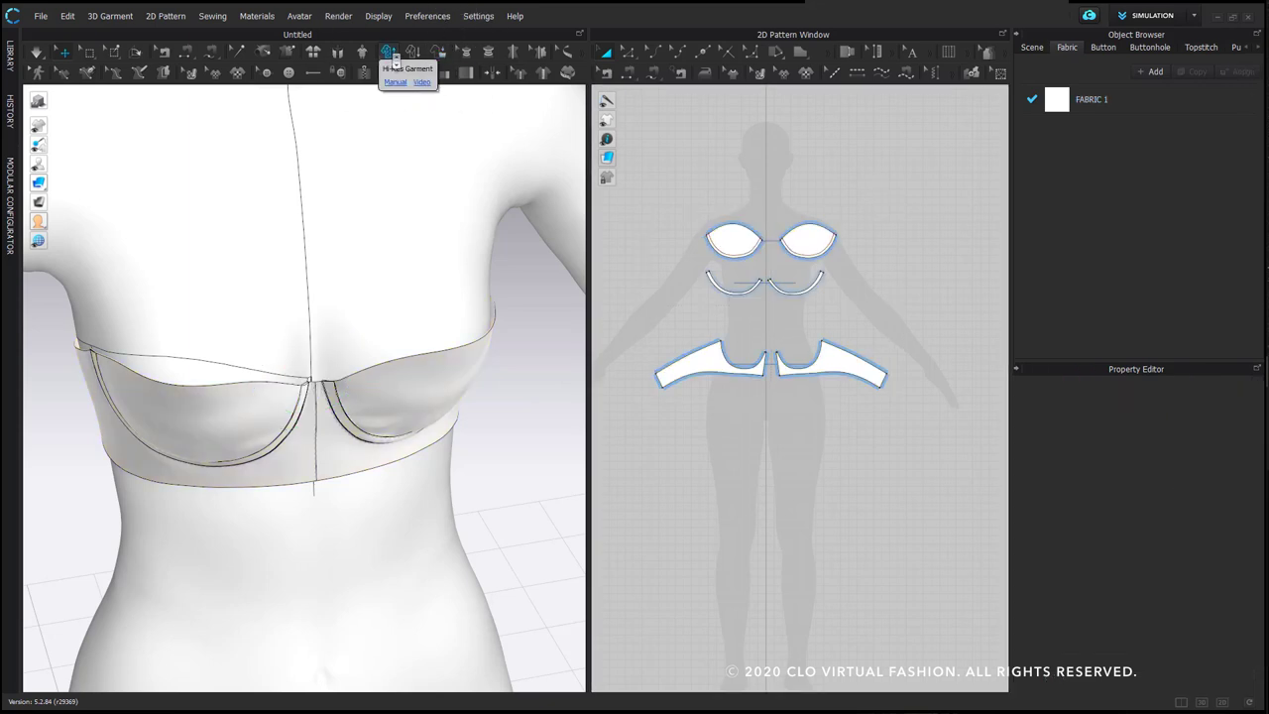
# Try an Add'l Thickness - Collision of 0.5 mm in the Hi-Res Garment properties and cancel the dialog
pyautogui.click(392, 53)
pyautogui.click(678, 300)
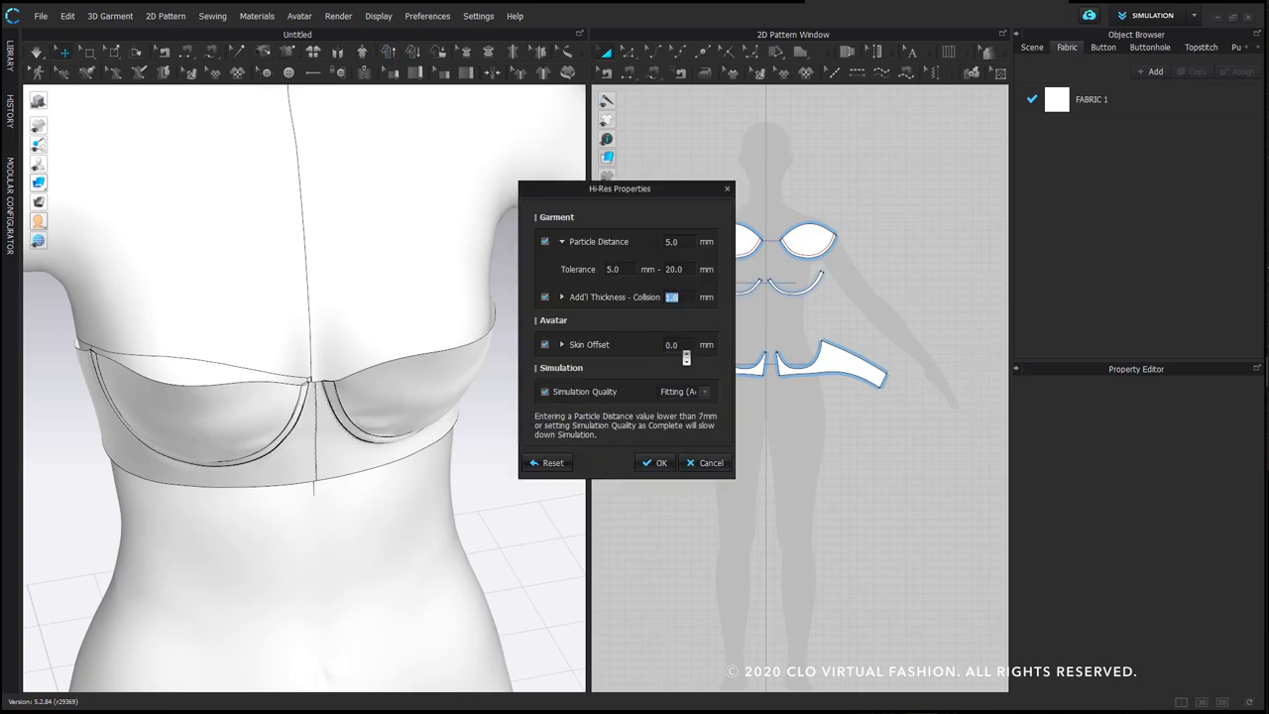
pyautogui.click(691, 349)
pyautogui.click(692, 304)
pyautogui.write('.5')
pyautogui.click(708, 464)
# Apply Elastic to the upper edges of both cups, trying a ratio of 95 before settling on 90
pyautogui.moveTo(478, 533); pyautogui.dragTo(398, 370, button='right')
pyautogui.scroll(-2, 286, 487)
pyautogui.moveTo(285, 488); pyautogui.dragTo(446, 501, button='right')
pyautogui.press('z')
pyautogui.scroll(5, 756, 221)
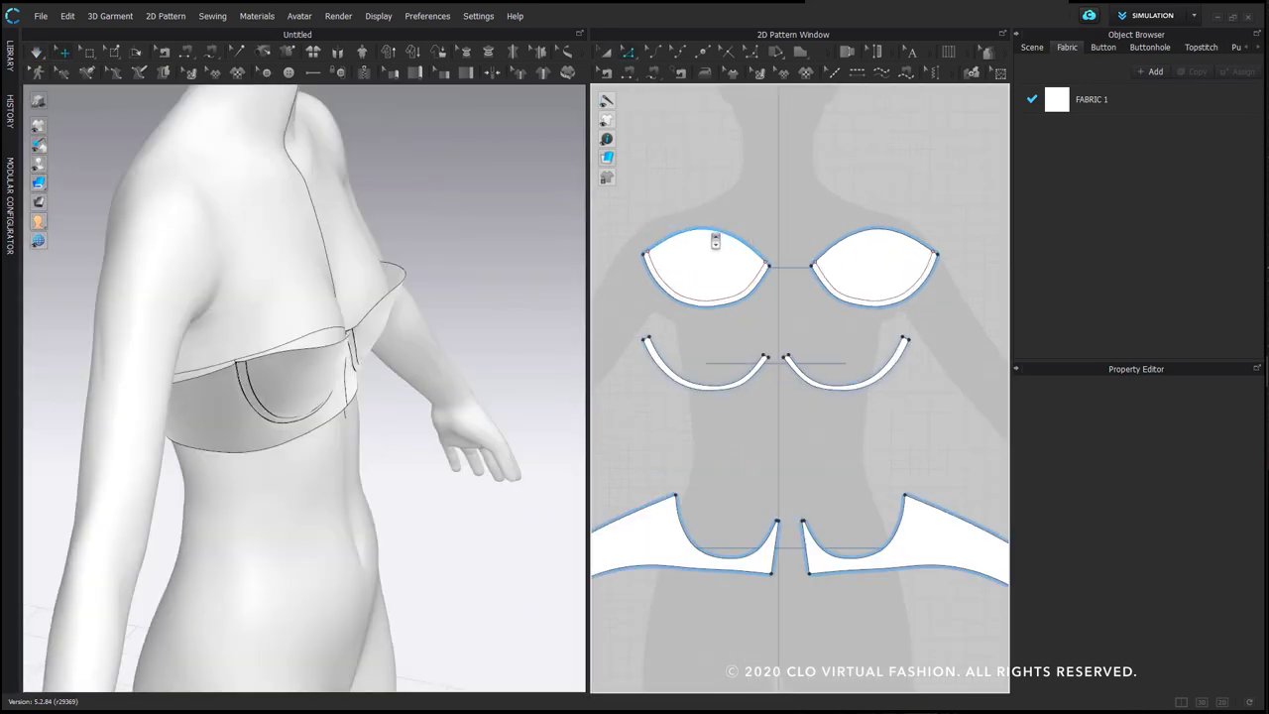
pyautogui.click(715, 241)
pyautogui.scroll(6, 1200, 515)
pyautogui.moveTo(1204, 522); pyautogui.dragTo(1203, 520)
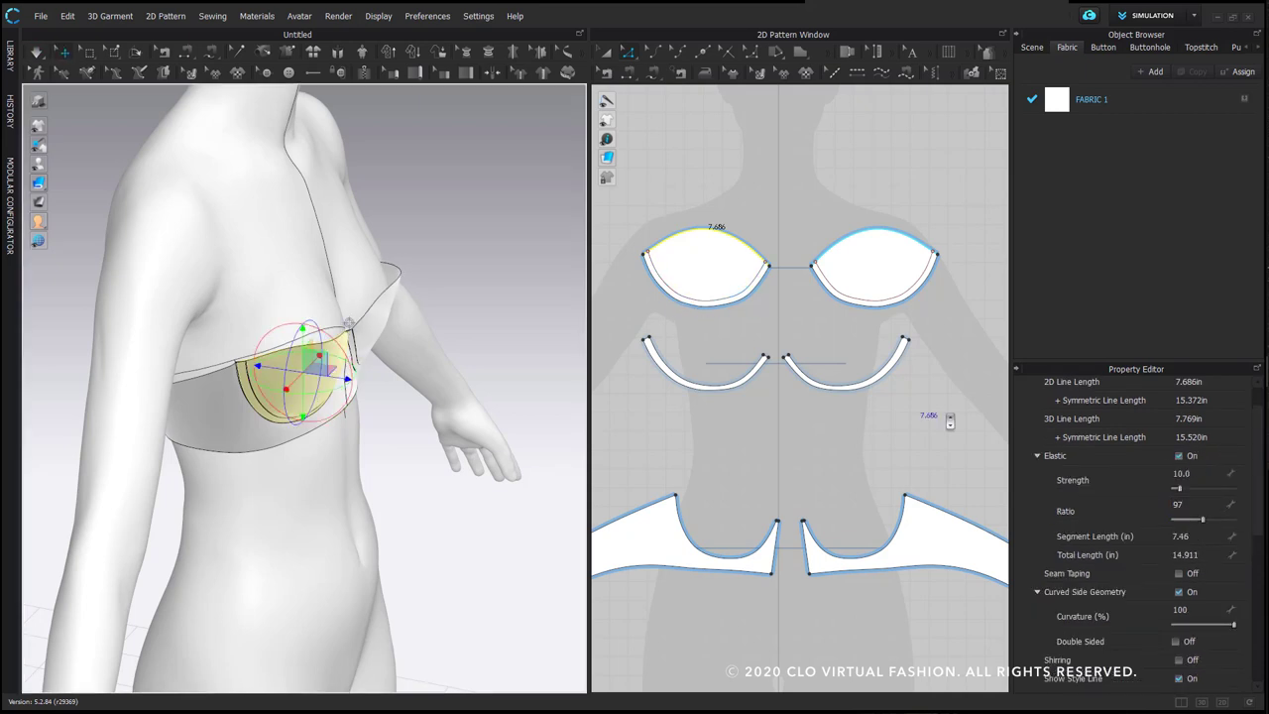
pyautogui.click(1212, 510)
pyautogui.write('95')
pyautogui.press('Return')
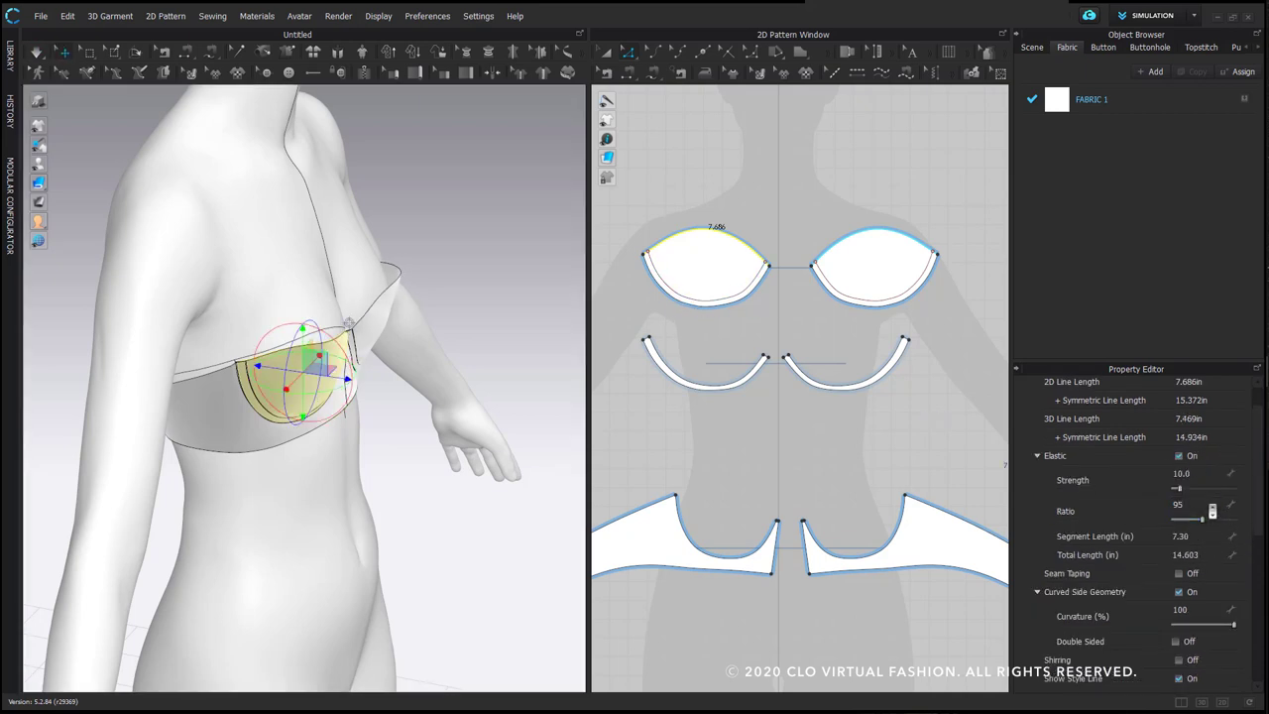
pyautogui.press('Return')
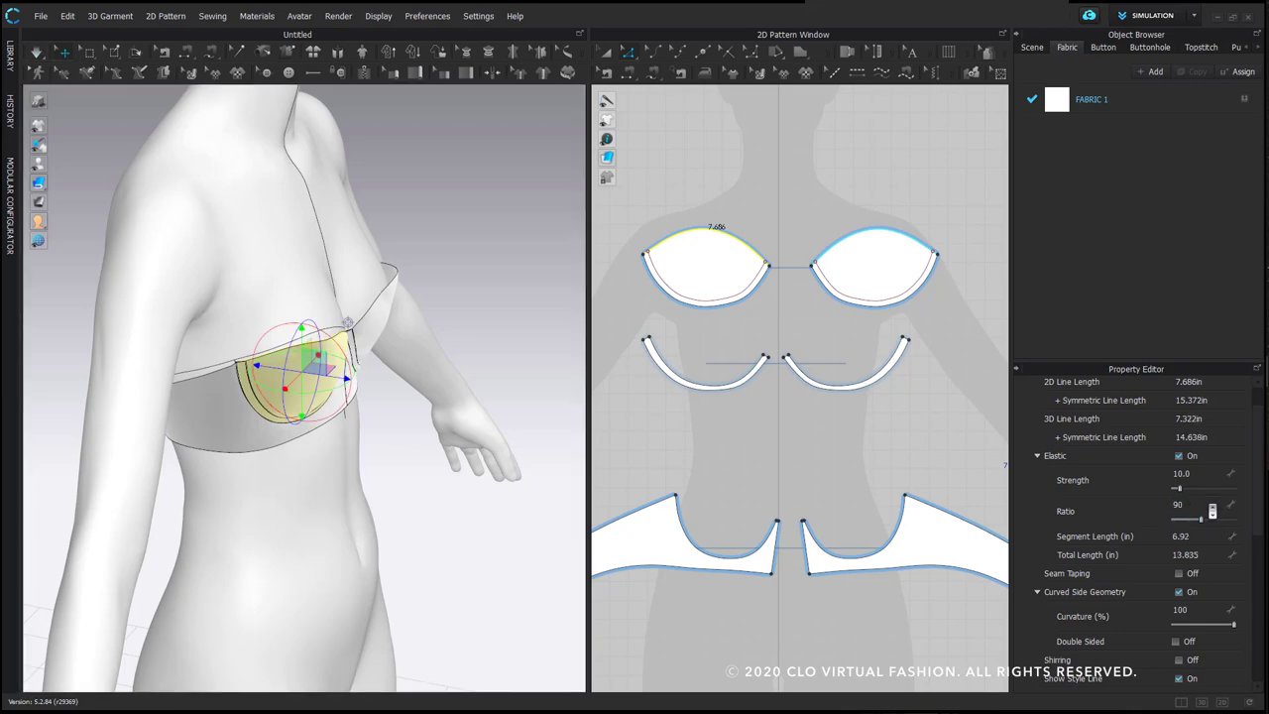
# Pull the cup's upper edge into place on the avatar while simulating, and stop the simulation
pyautogui.moveTo(417, 305); pyautogui.dragTo(467, 267, button='right')
pyautogui.click(467, 266)
pyautogui.scroll(-2, 458, 349)
pyautogui.moveTo(457, 349); pyautogui.dragTo(448, 391, button='right')
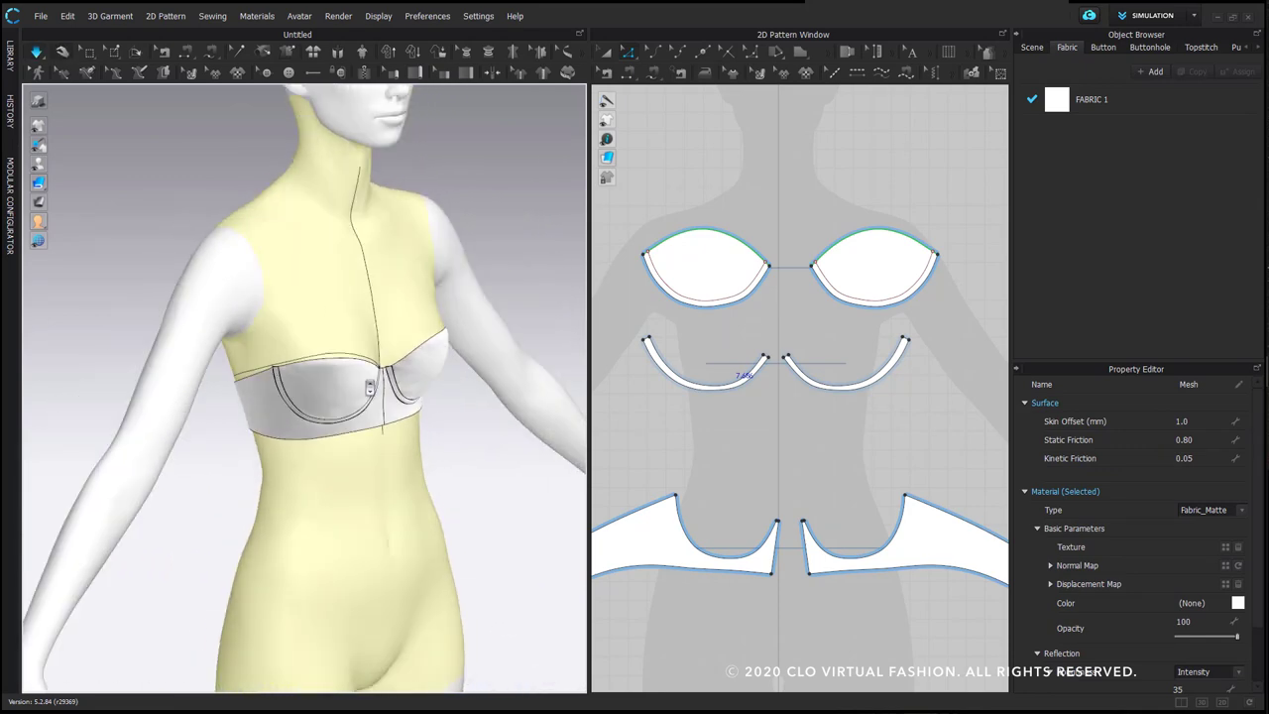
pyautogui.click(337, 359)
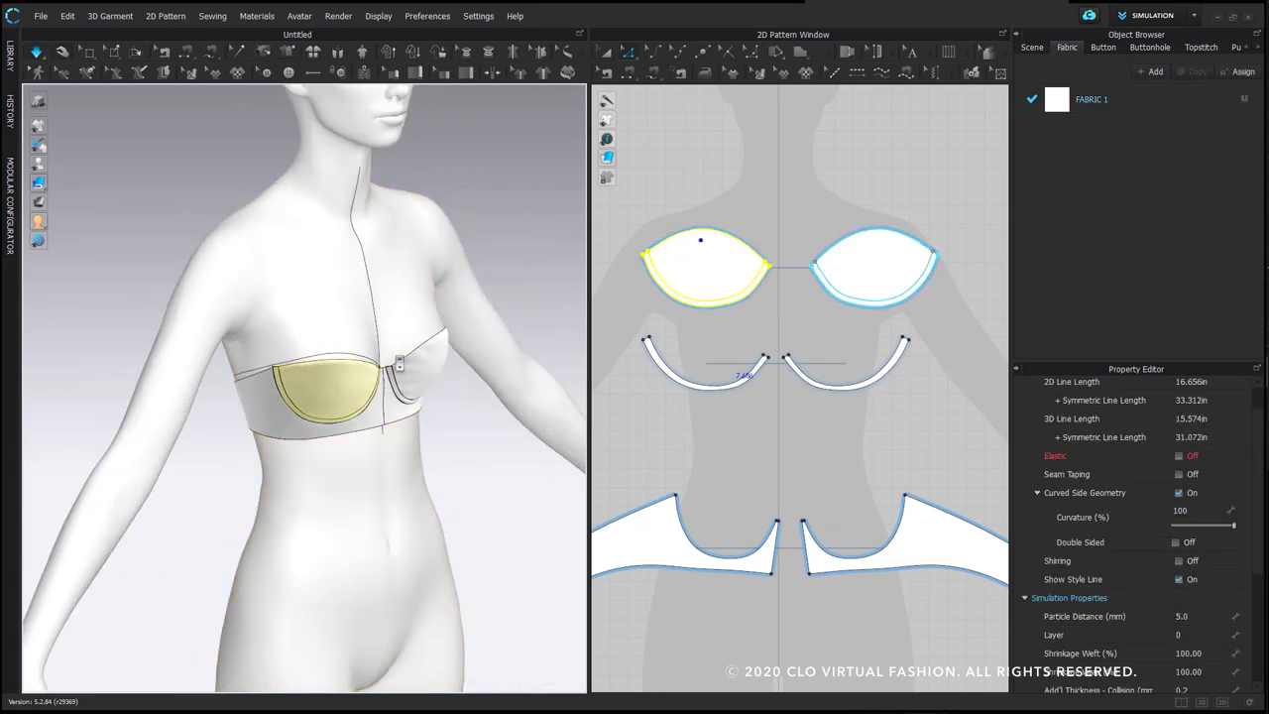
pyautogui.moveTo(339, 359); pyautogui.dragTo(333, 334)
pyautogui.press('space')
# Hide the cups and bands in 3D and examine the underwires alone on the avatar
pyautogui.moveTo(562, 389); pyautogui.dragTo(415, 288, button='right')
pyautogui.moveTo(414, 287); pyautogui.dragTo(348, 244, button='middle')
pyautogui.press('a')
pyautogui.scroll(-5, 715, 296)
pyautogui.keyDown('shift'); pyautogui.click(785, 288); pyautogui.keyUp('shift')
pyautogui.hotkey('ctrl', 'a')
pyautogui.rightClick(361, 283)
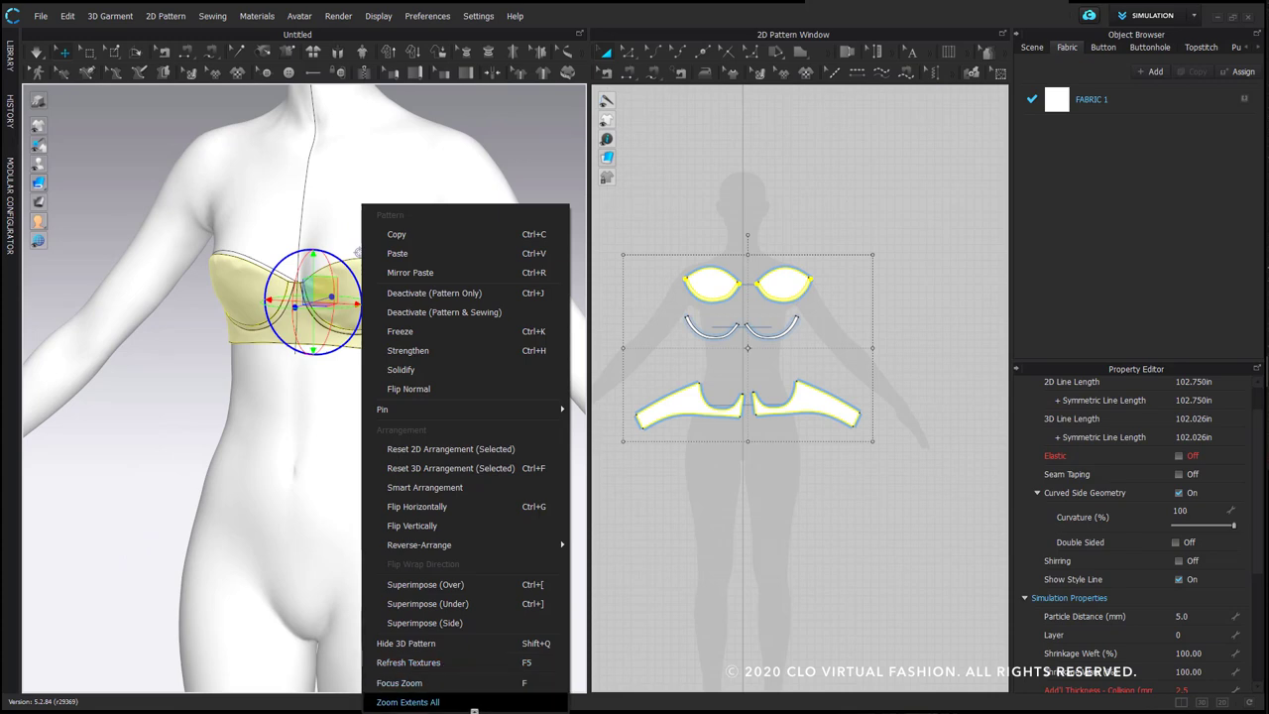
pyautogui.click(429, 647)
pyautogui.click(245, 413)
pyautogui.moveTo(245, 412); pyautogui.dragTo(445, 317, button='right')
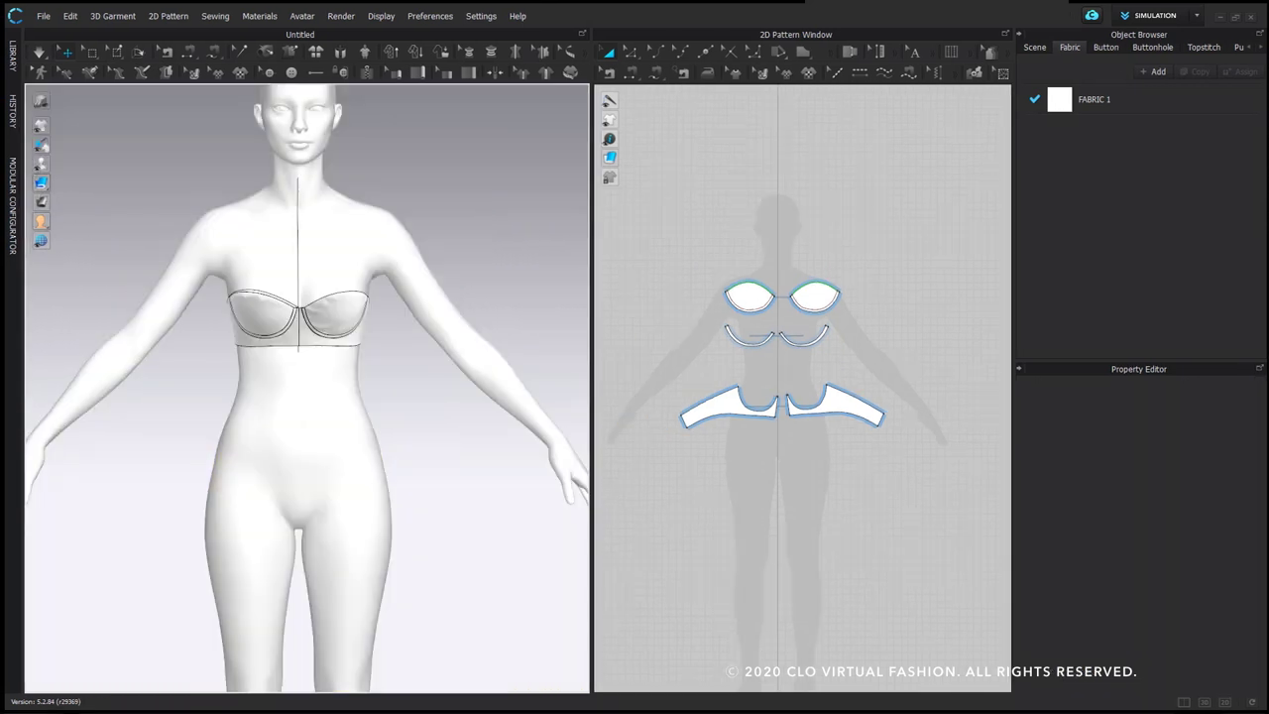